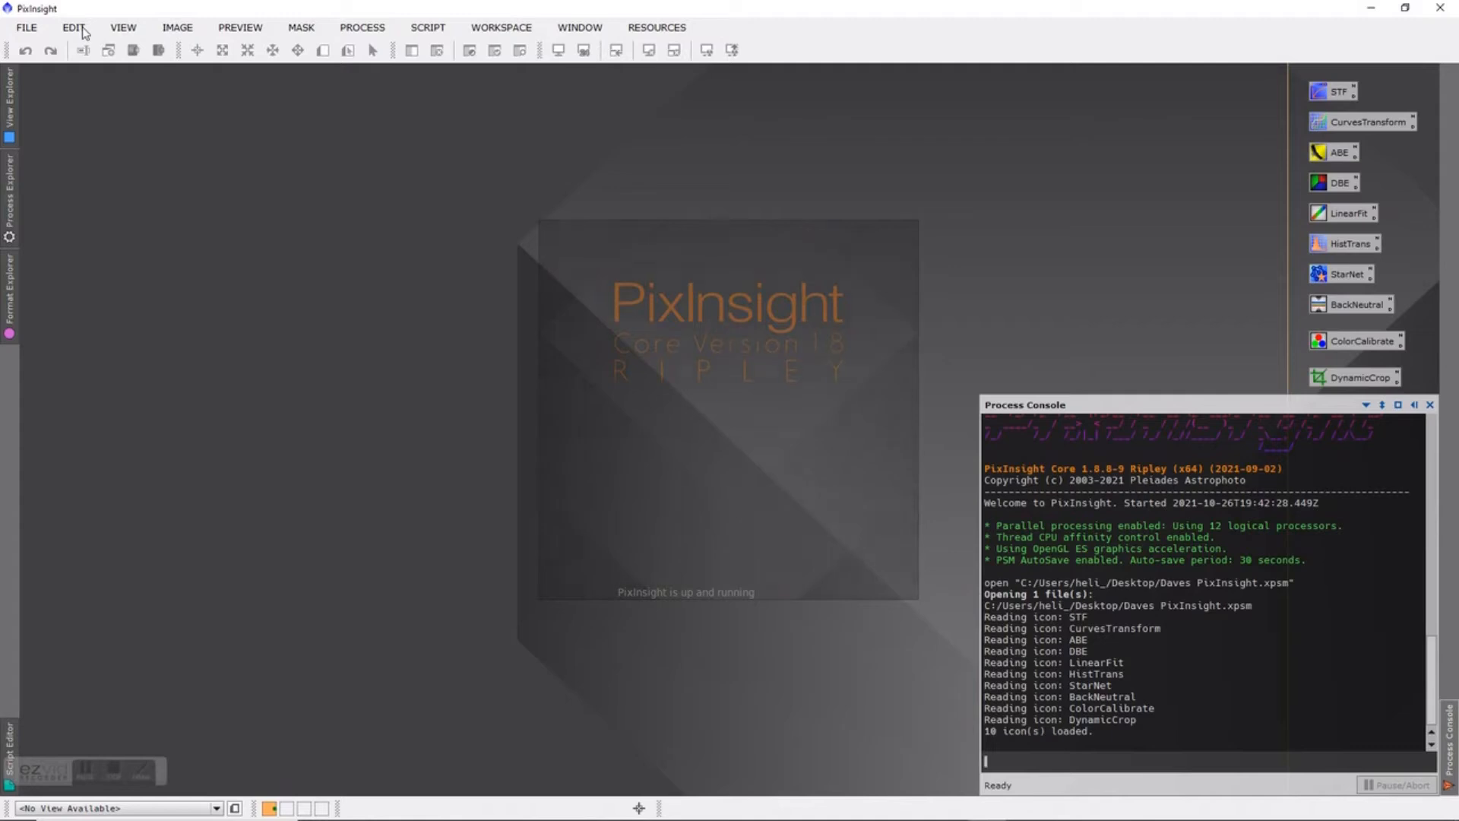
Open masterLight_BIN-1_EXPOSURE-30.00s_FILTER-NoFilter_RGB.xisf from the M31-Chaks folder
click(26, 29)
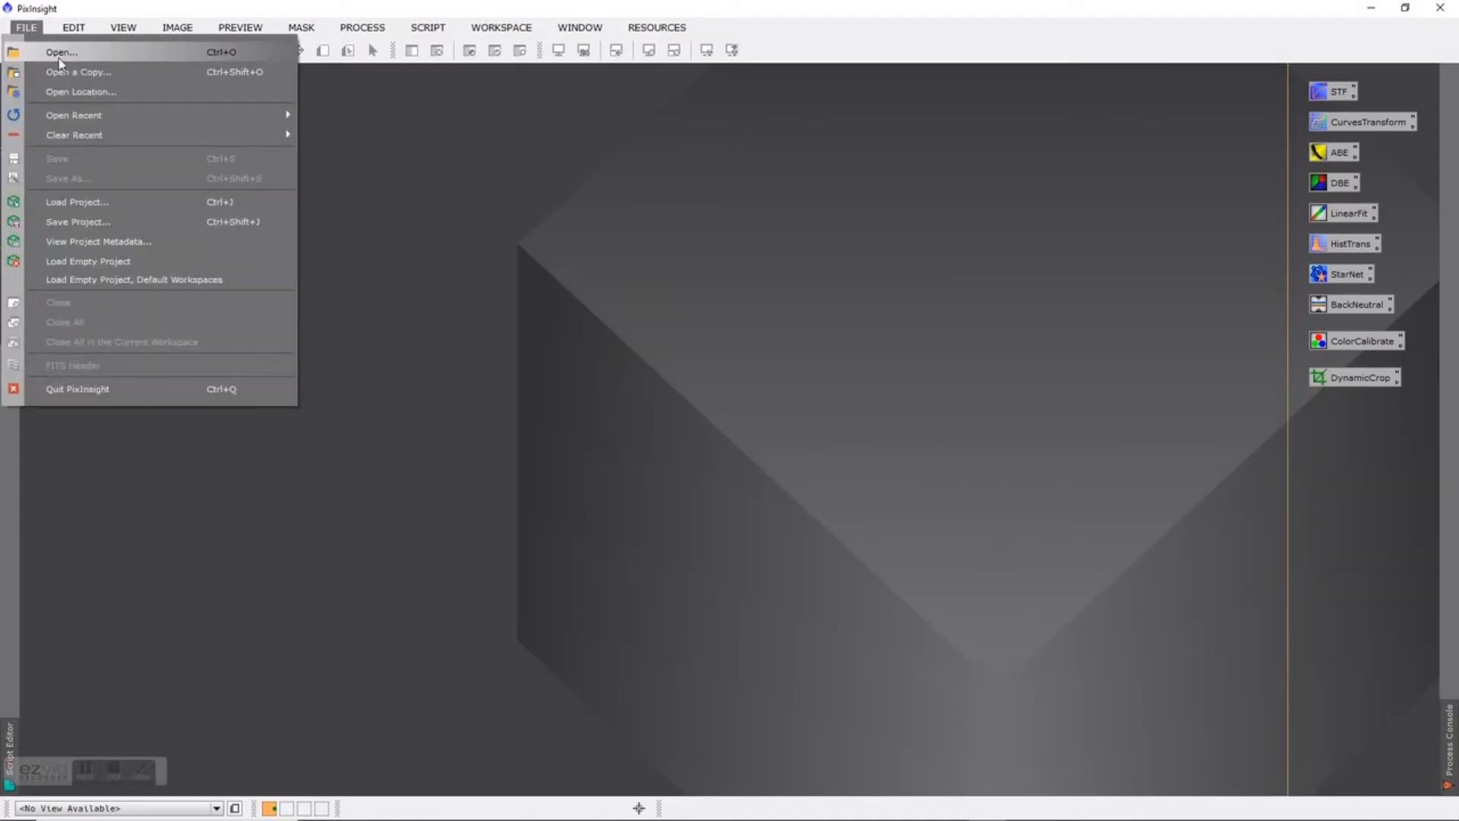
click(60, 53)
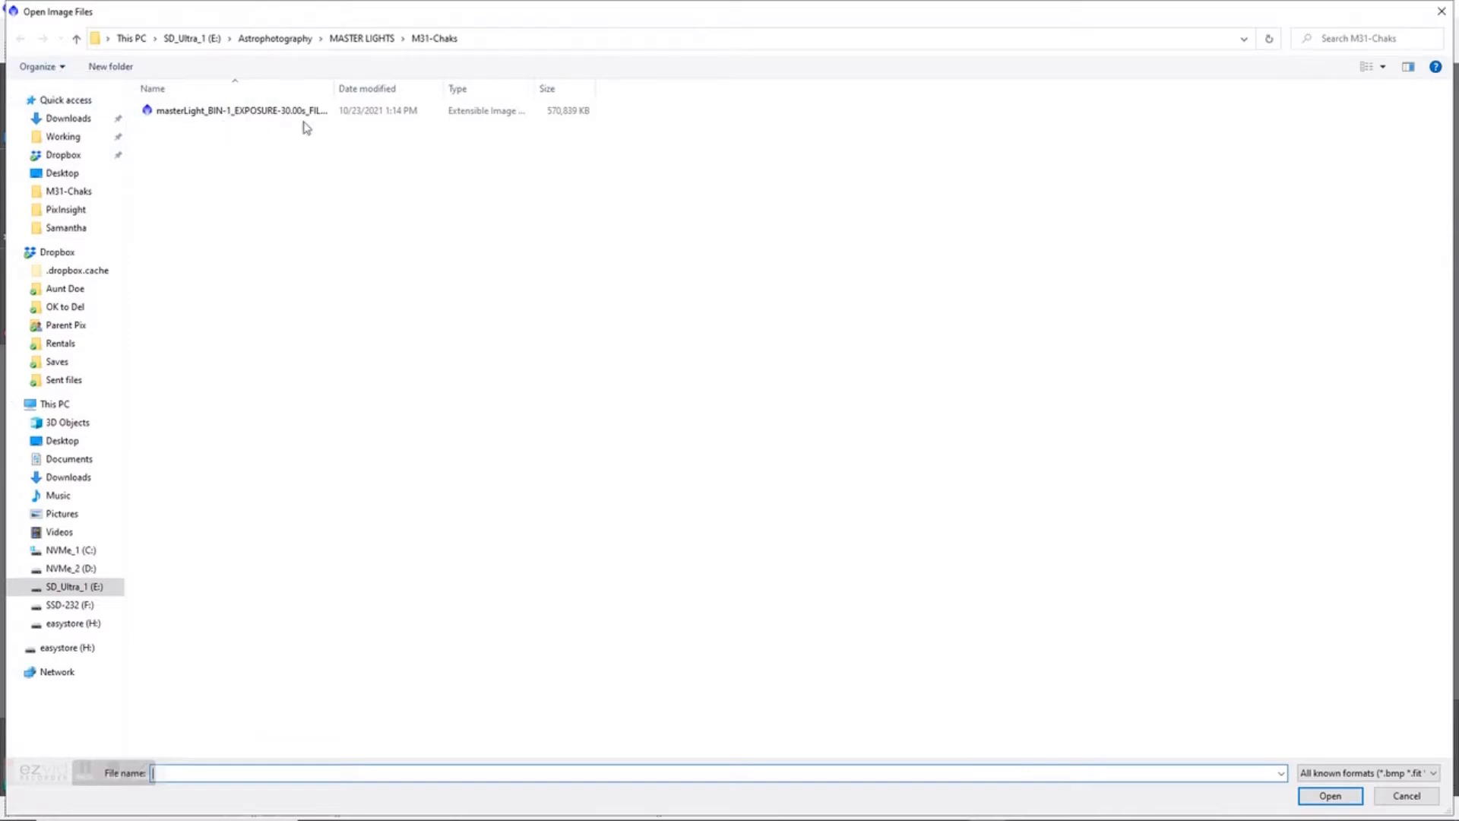
drag(335, 85, 486, 86)
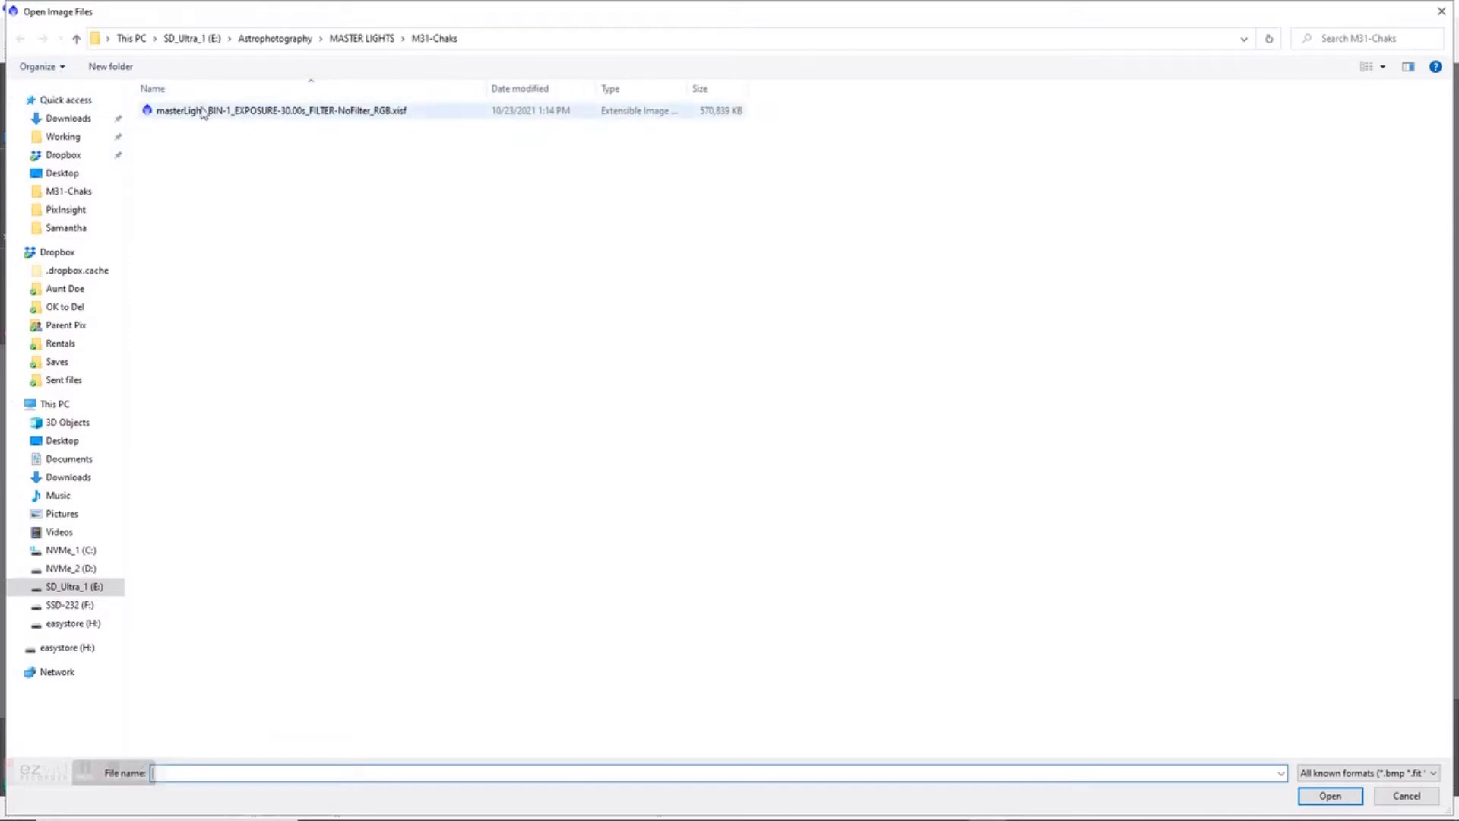
click(267, 118)
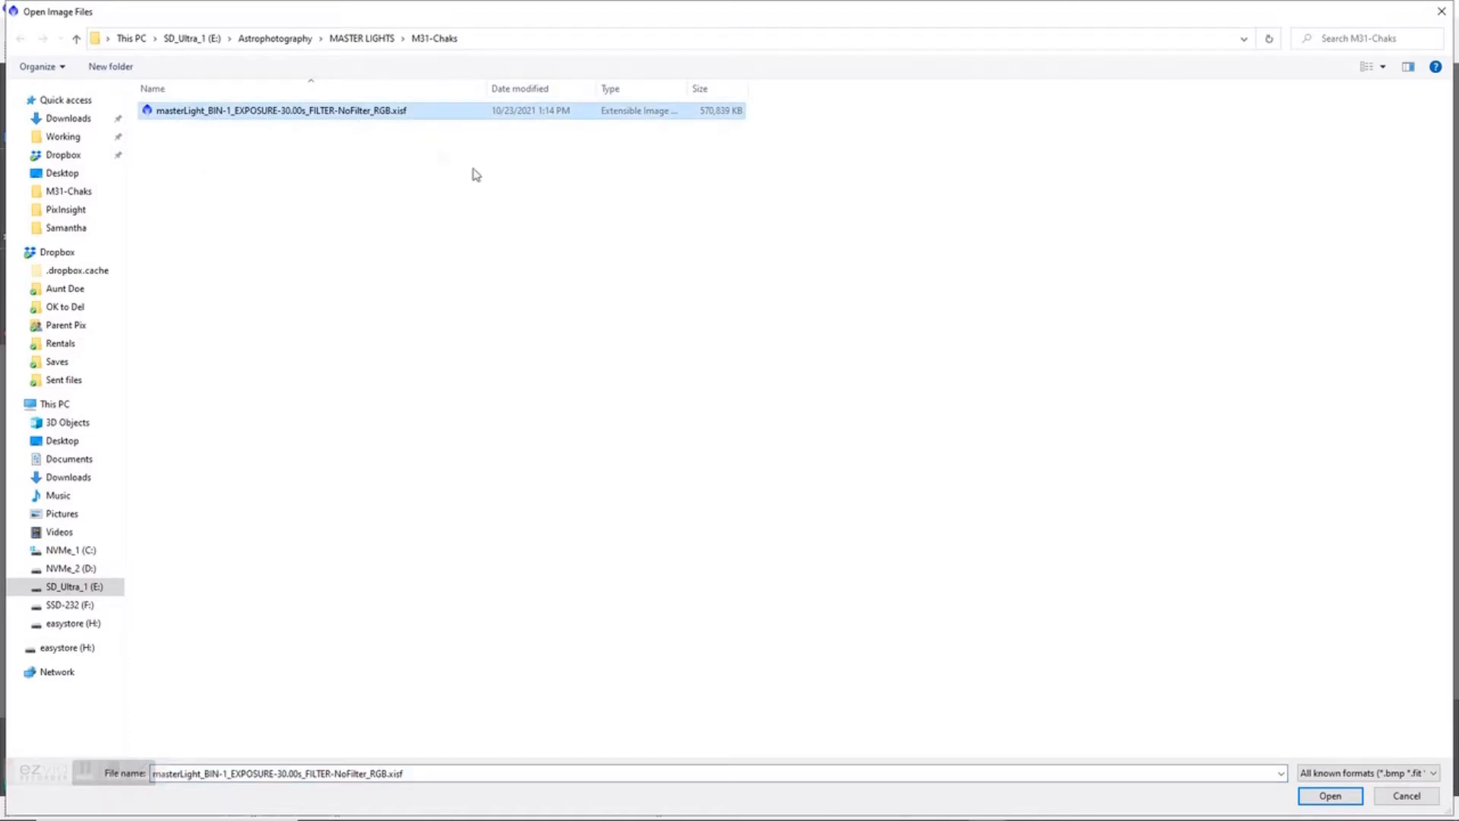
click(1307, 787)
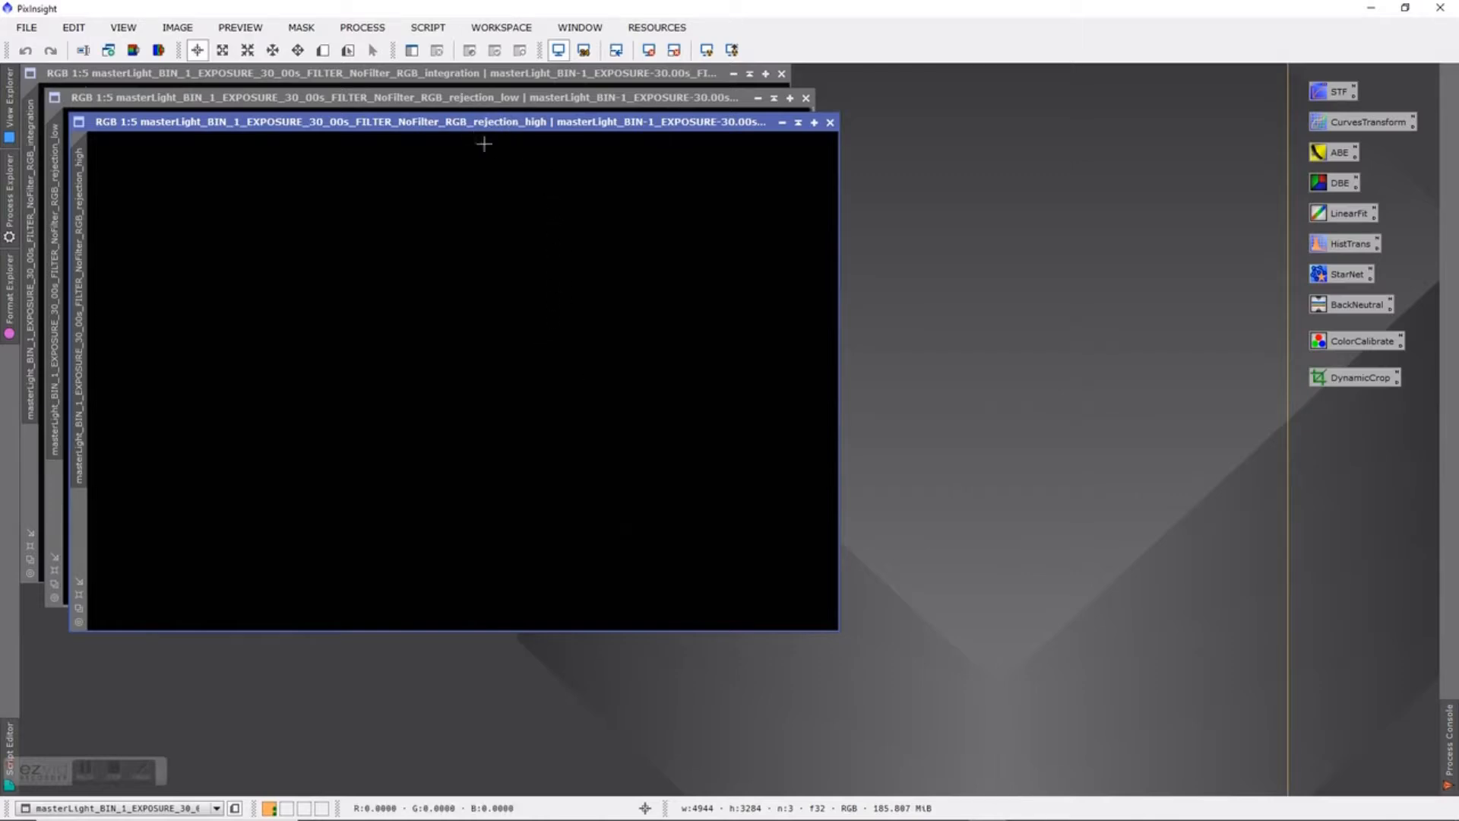
Close the rejection_high and rejection_low images, leaving only the integration image open in the workspace
click(830, 122)
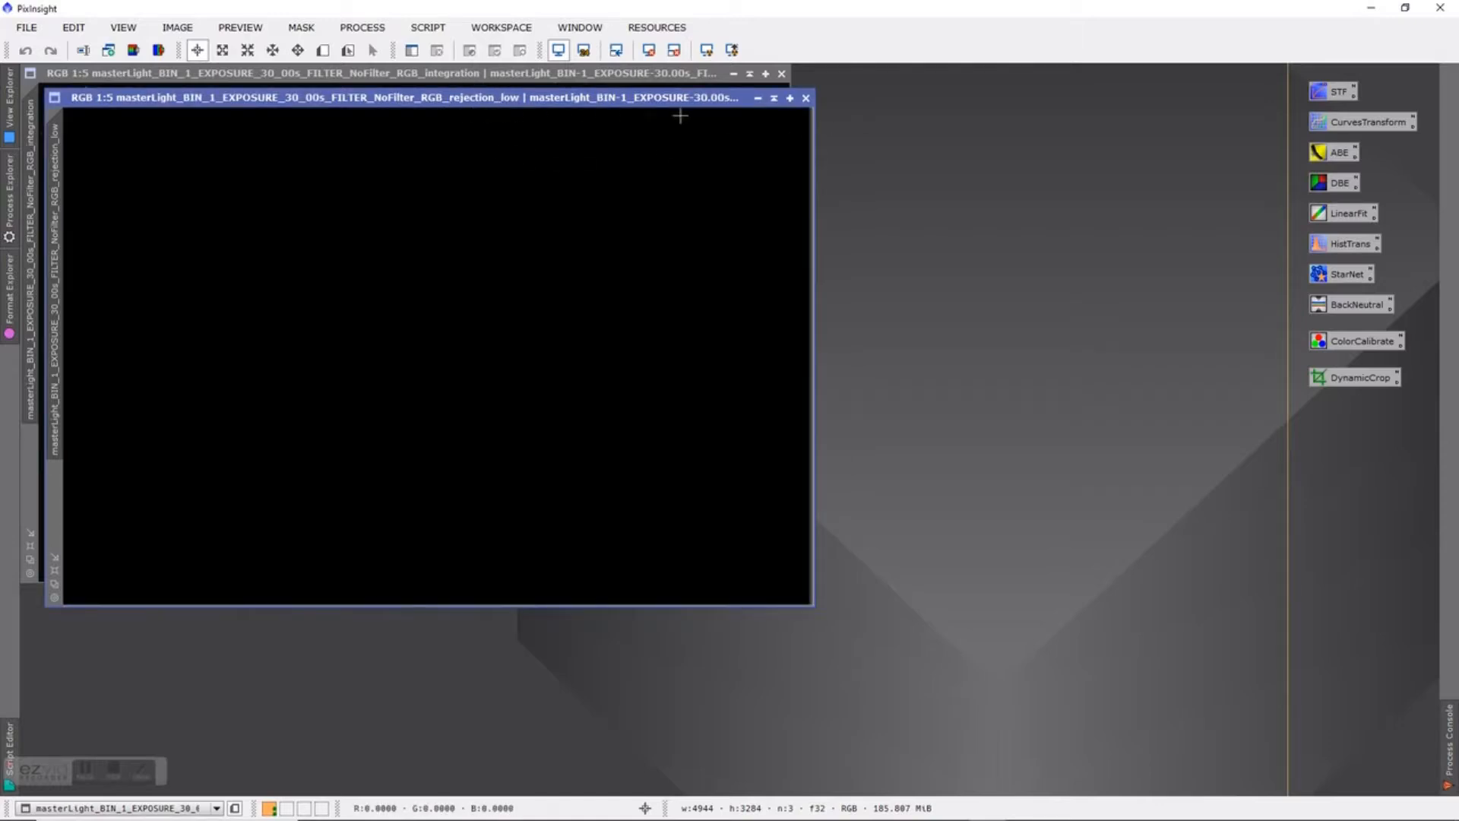
click(806, 99)
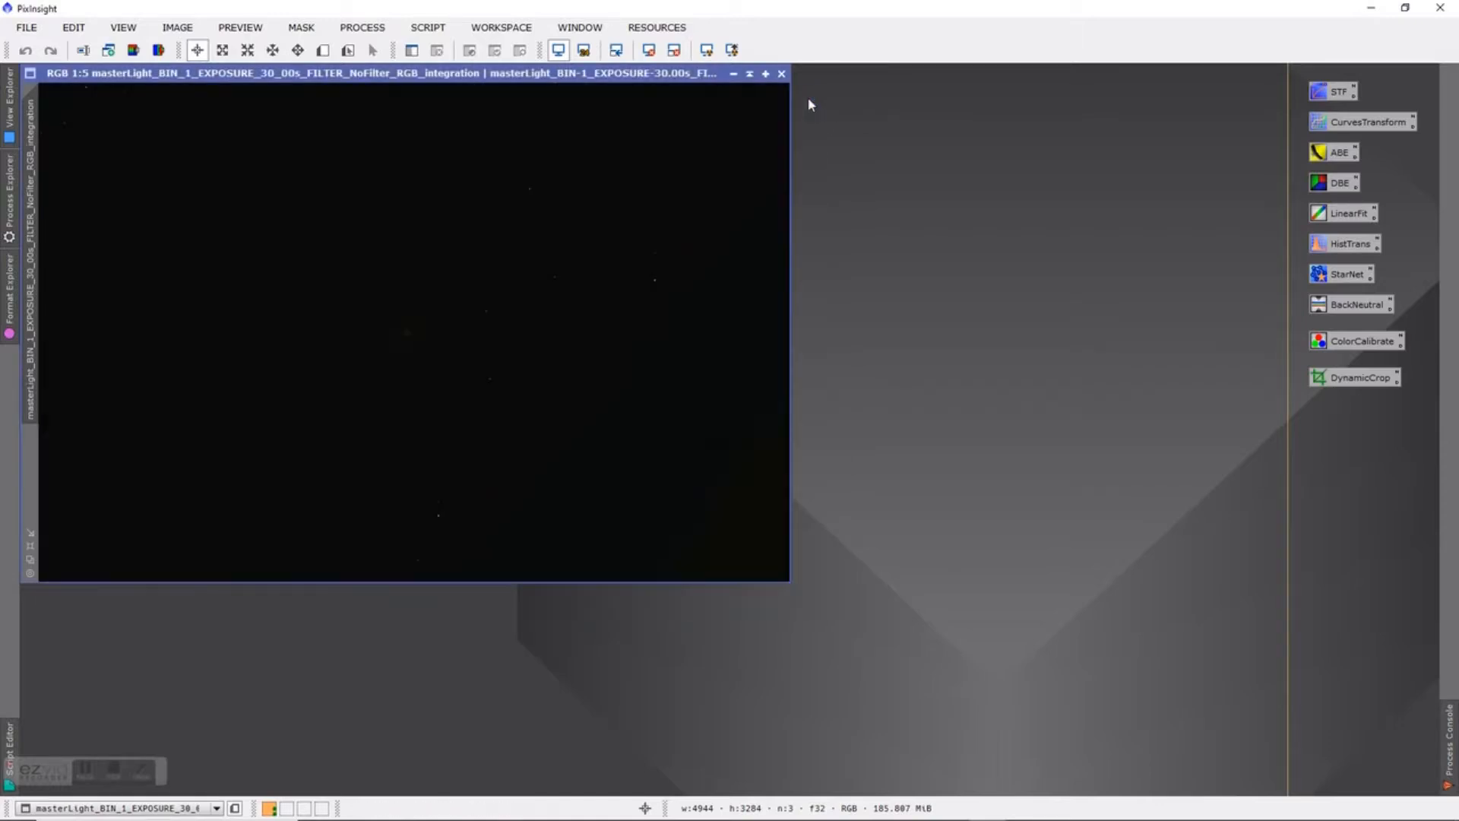
drag(629, 84, 639, 95)
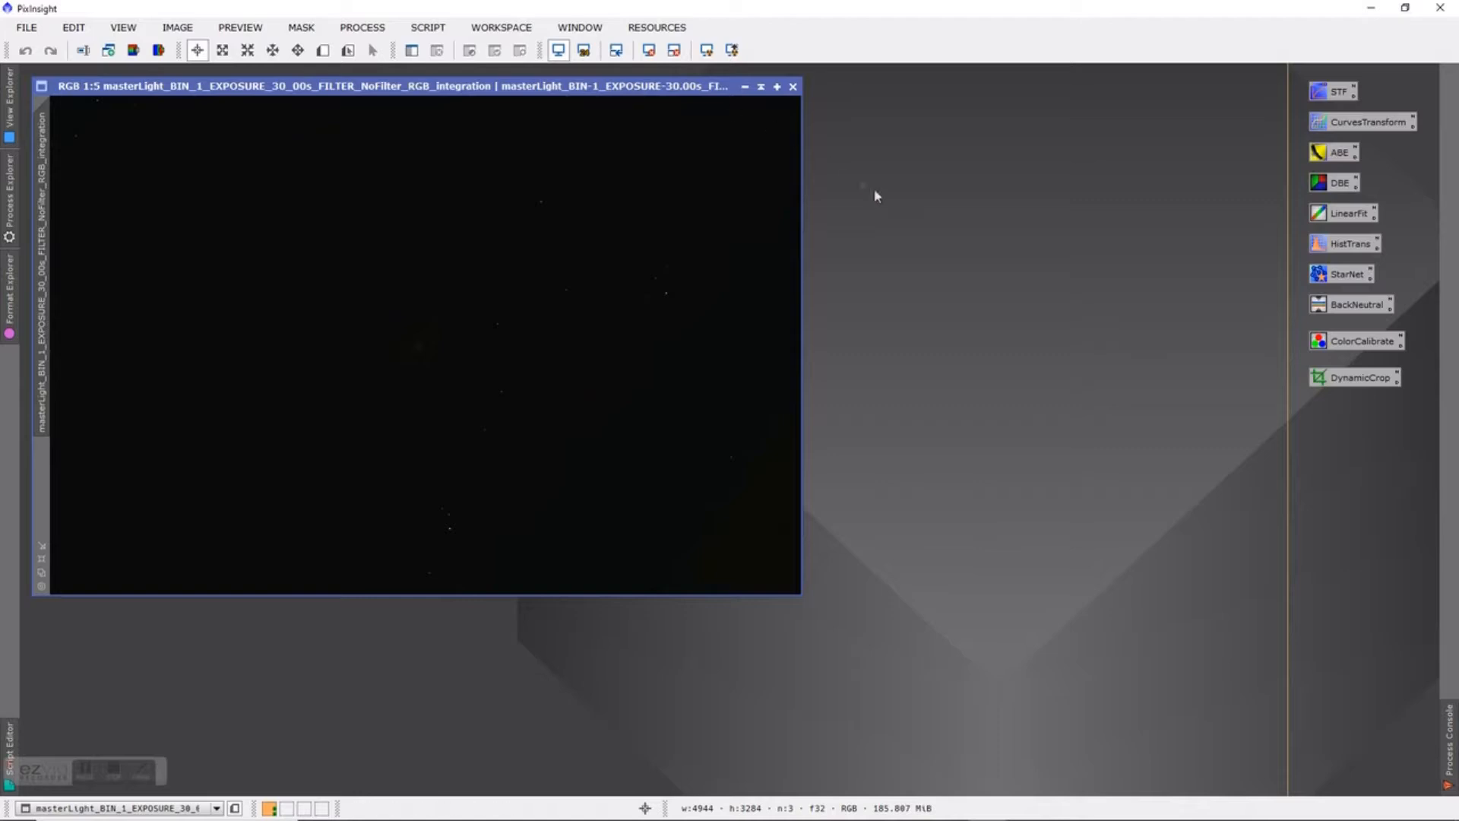
Crop thin borders off all edges of the integration image with DynamicCrop, to about 4824 × 3169 pixels
double_click(1348, 380)
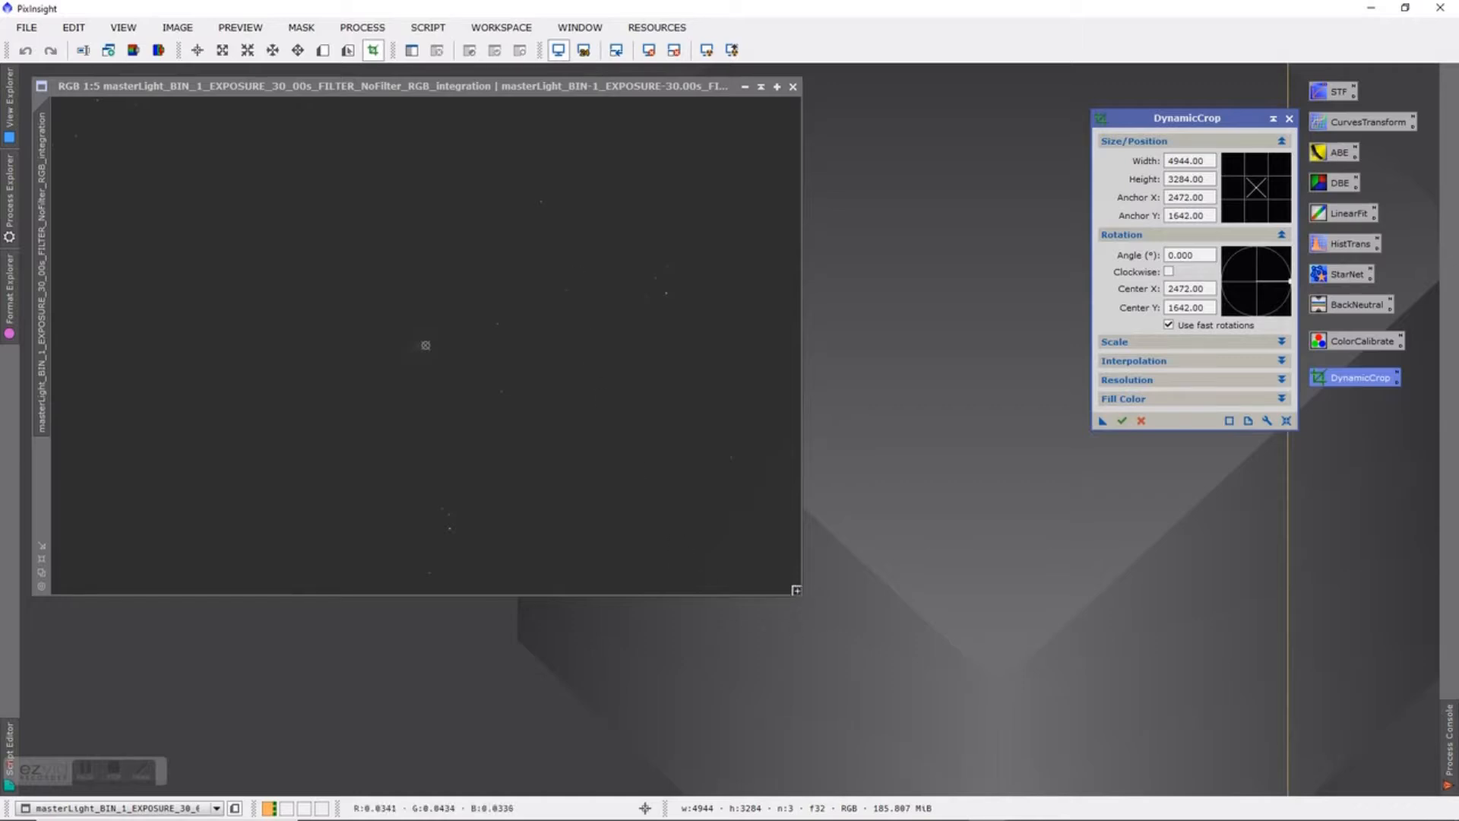
drag(804, 598, 940, 696)
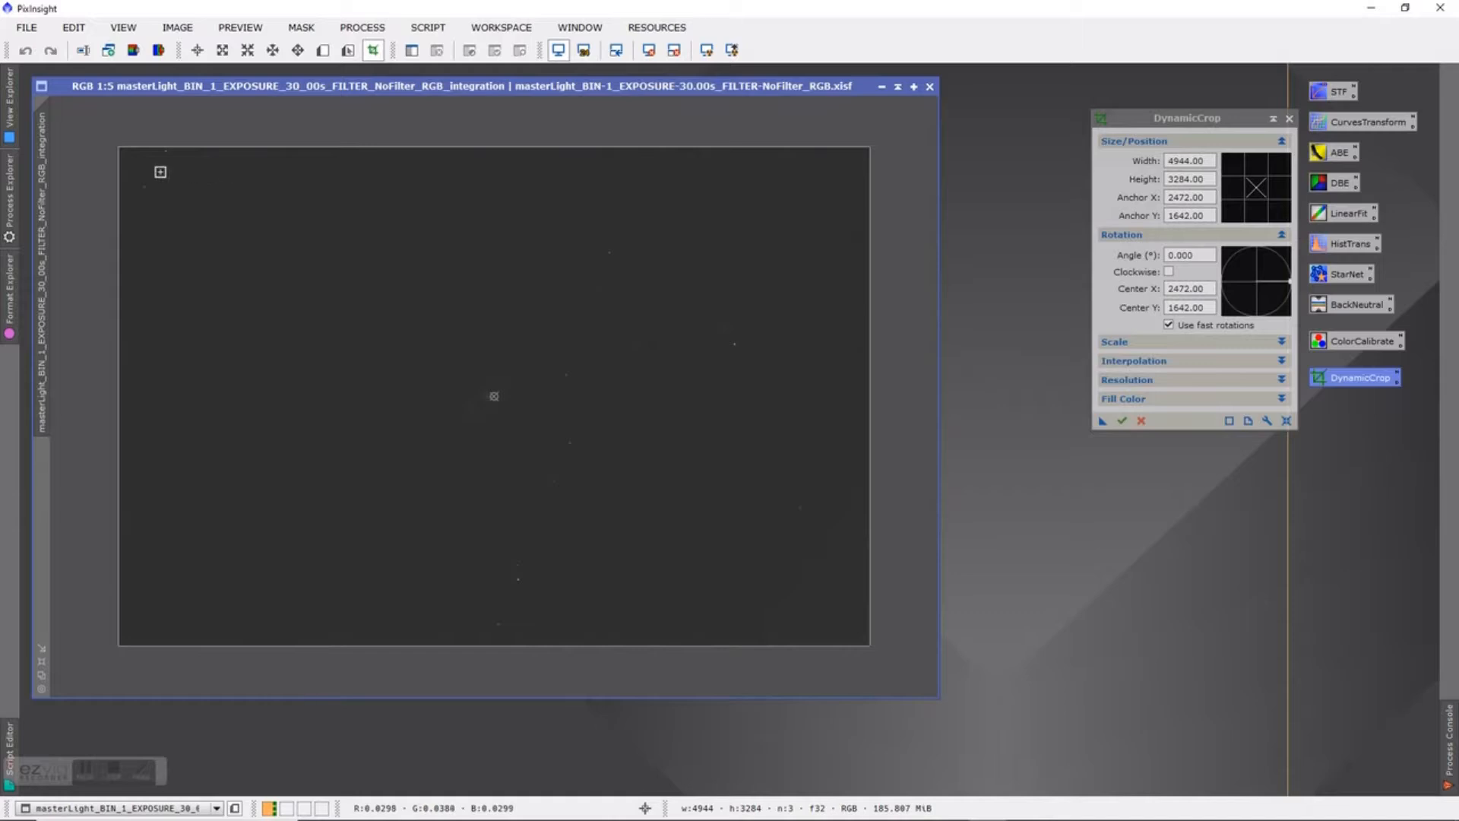
mouse_move(124, 156)
mouse_down()
mouse_move(147, 173)
mouse_move(135, 165)
mouse_up()
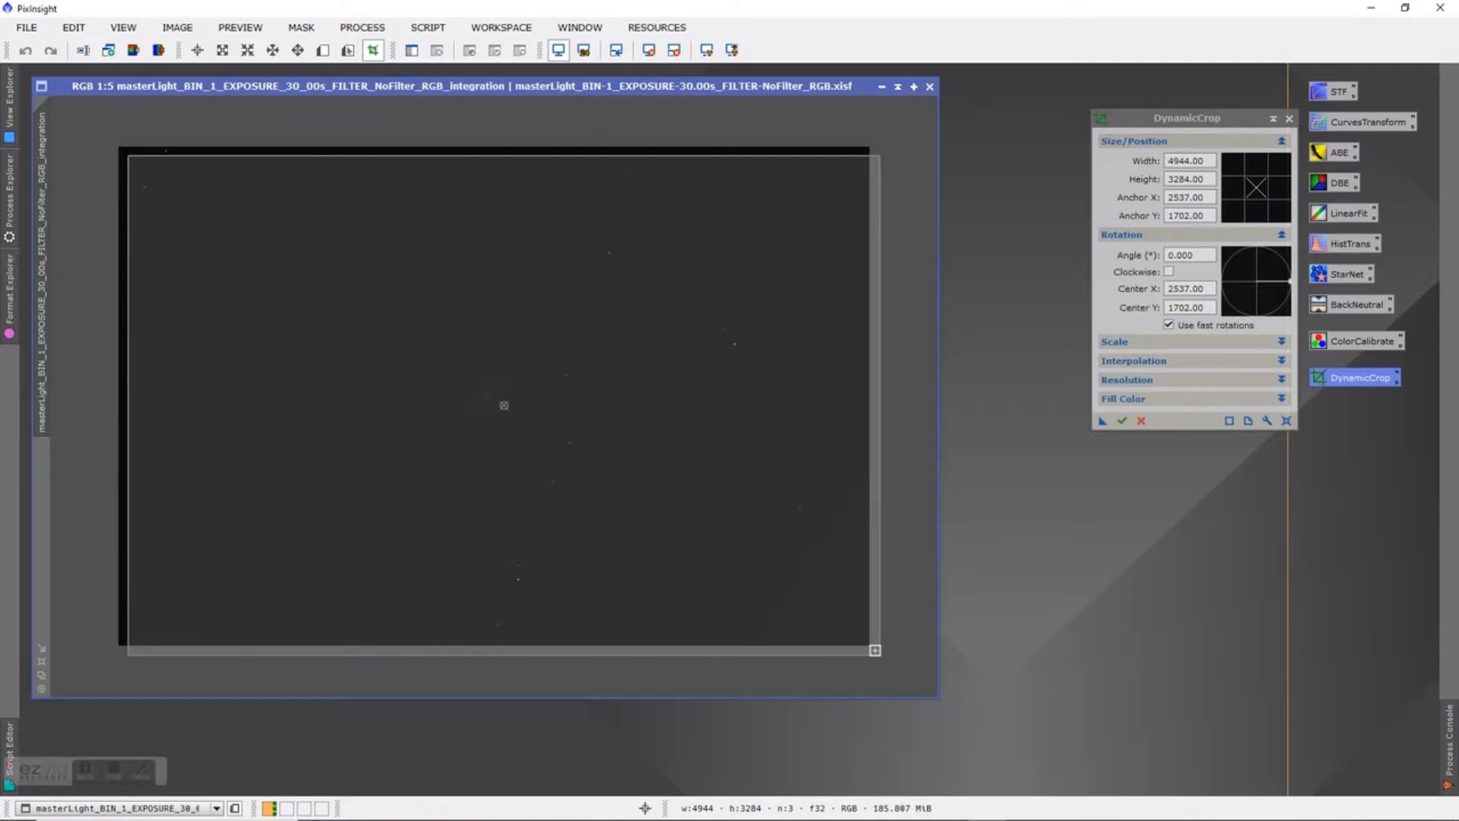
drag(881, 655, 865, 637)
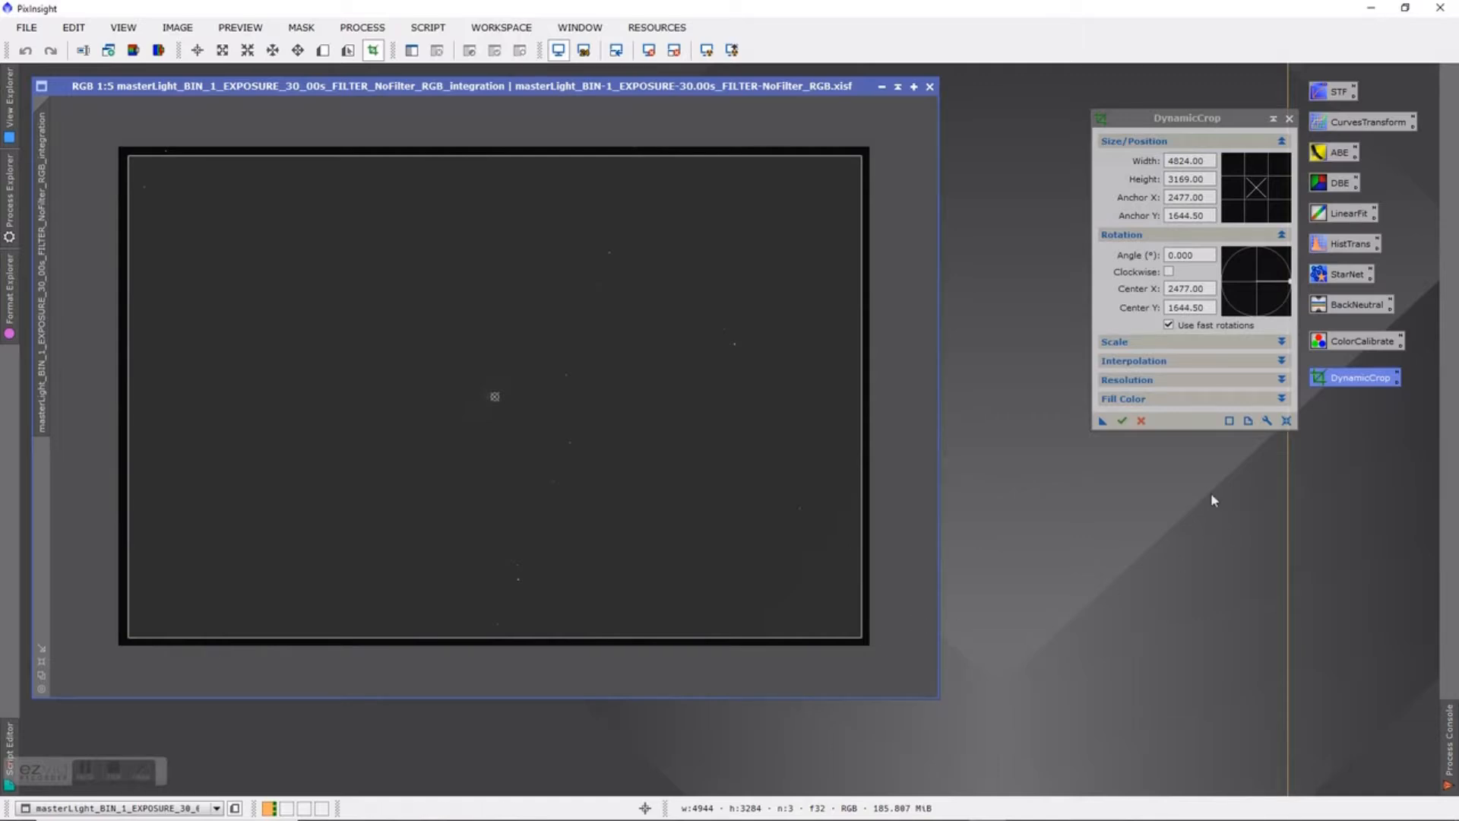
click(1120, 421)
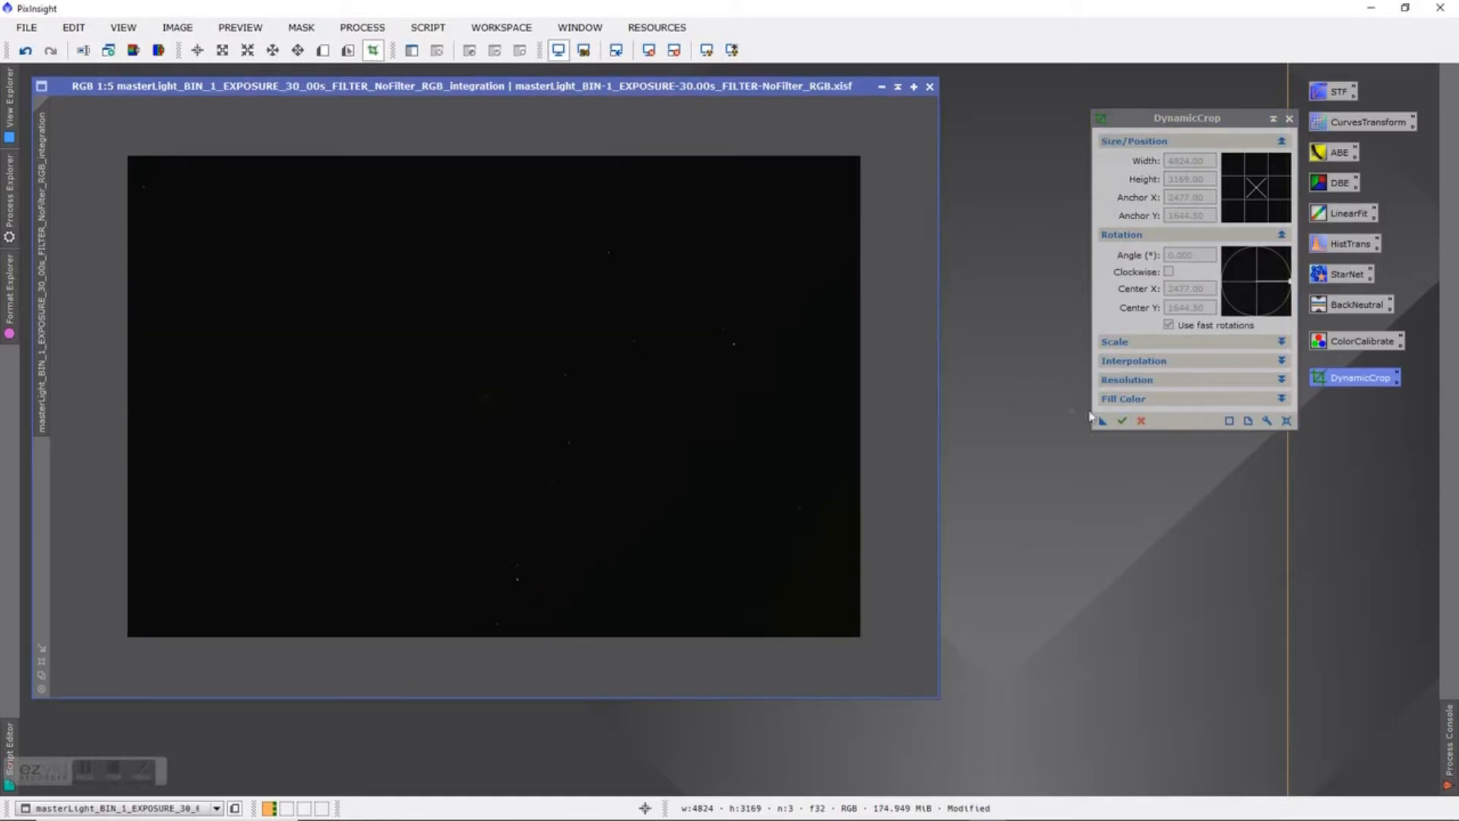
click(1288, 119)
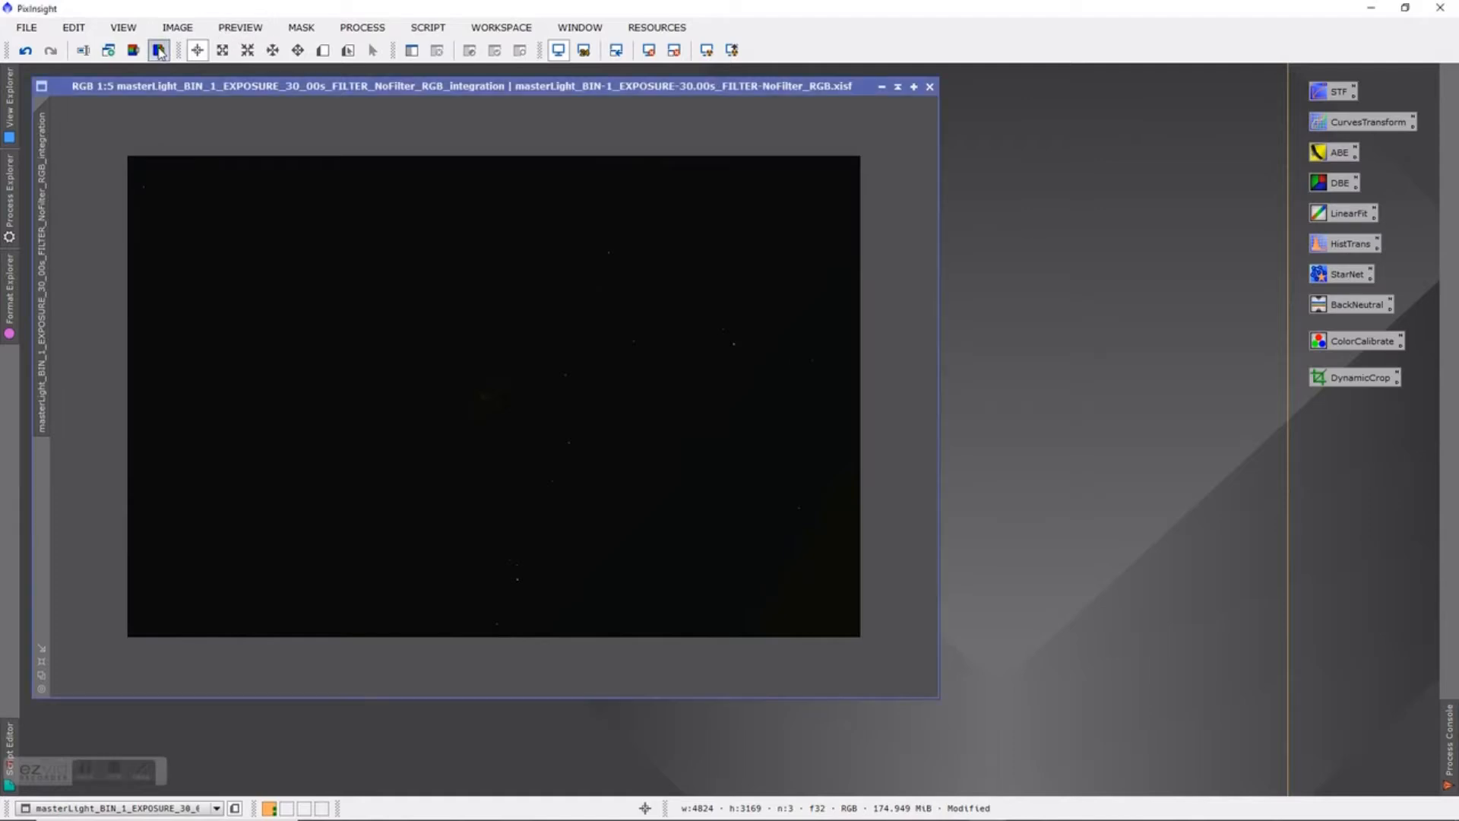
Split the cropped RGB image into separate R, G and B images and minimize the original RGB image
click(158, 49)
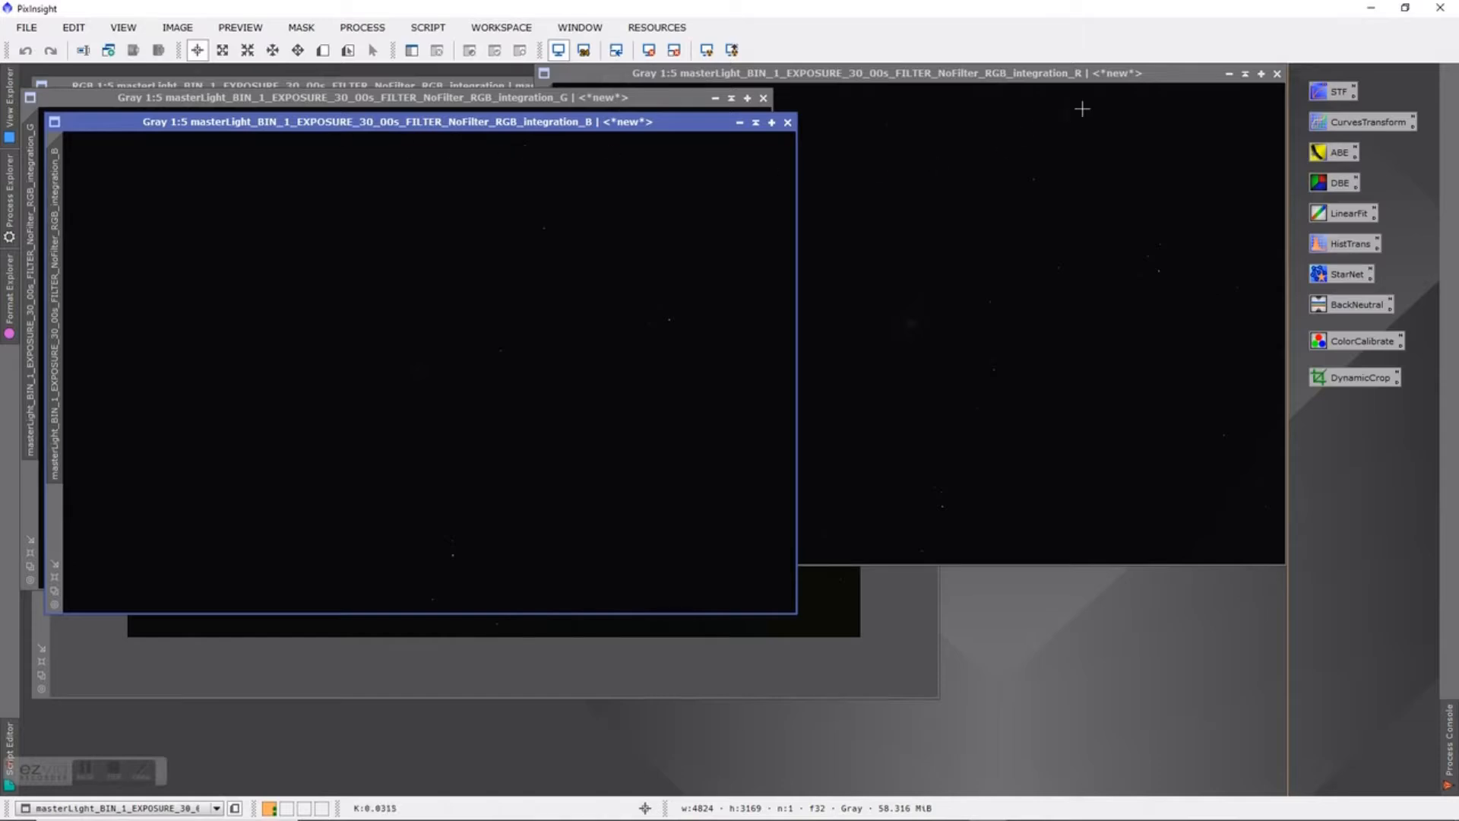
drag(1082, 76, 630, 155)
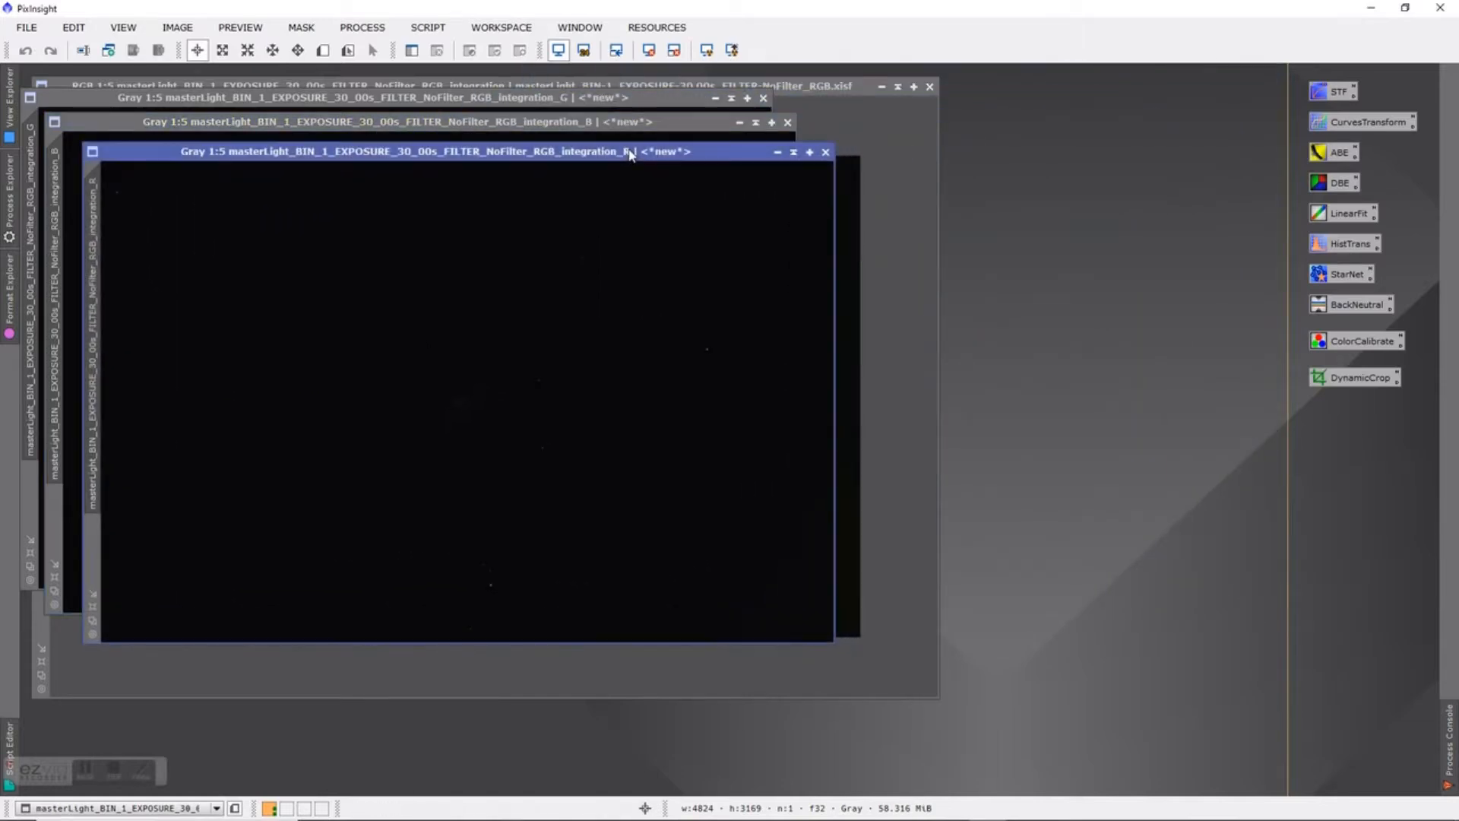
click(879, 132)
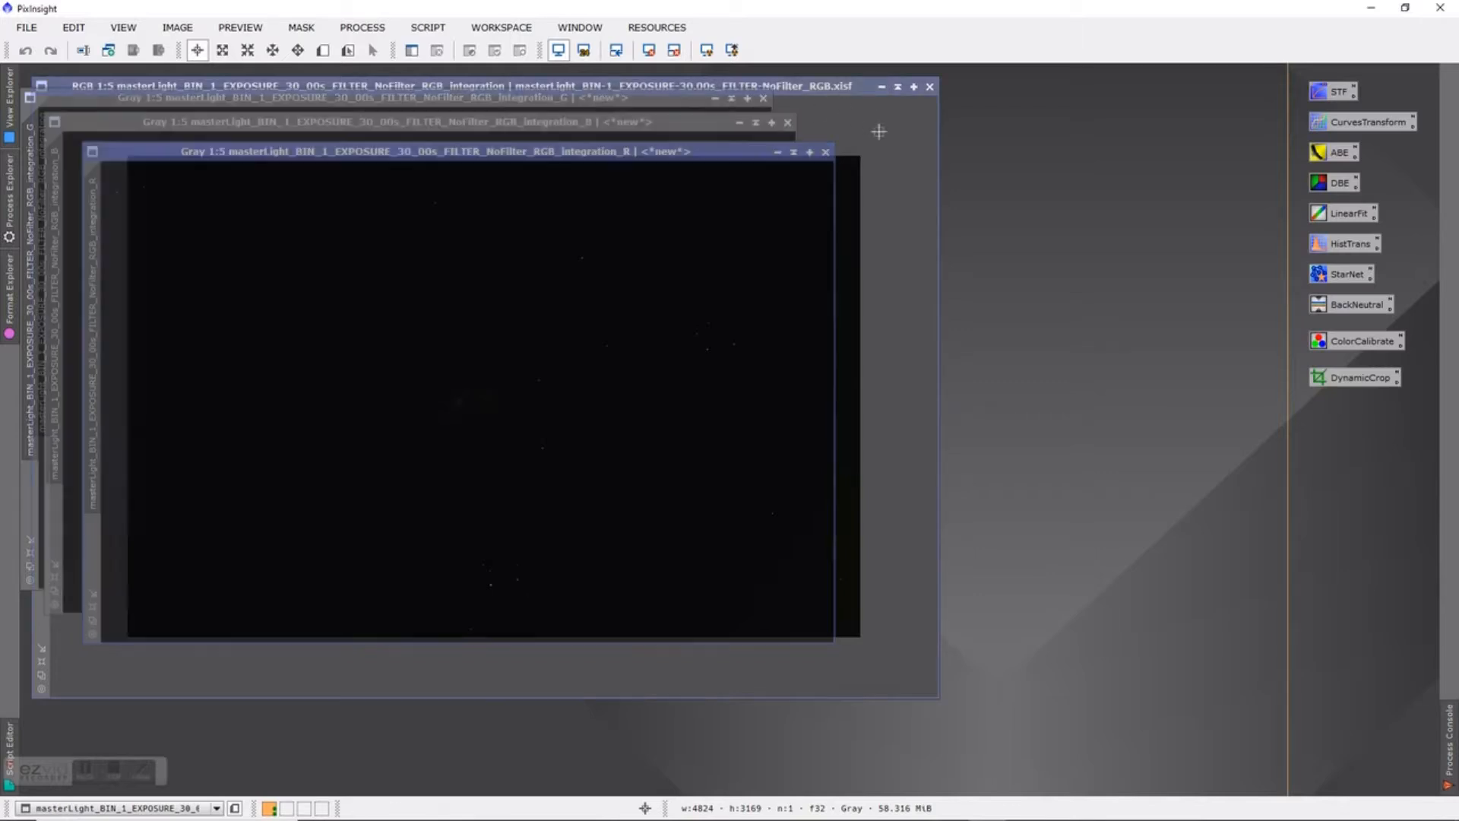
click(881, 86)
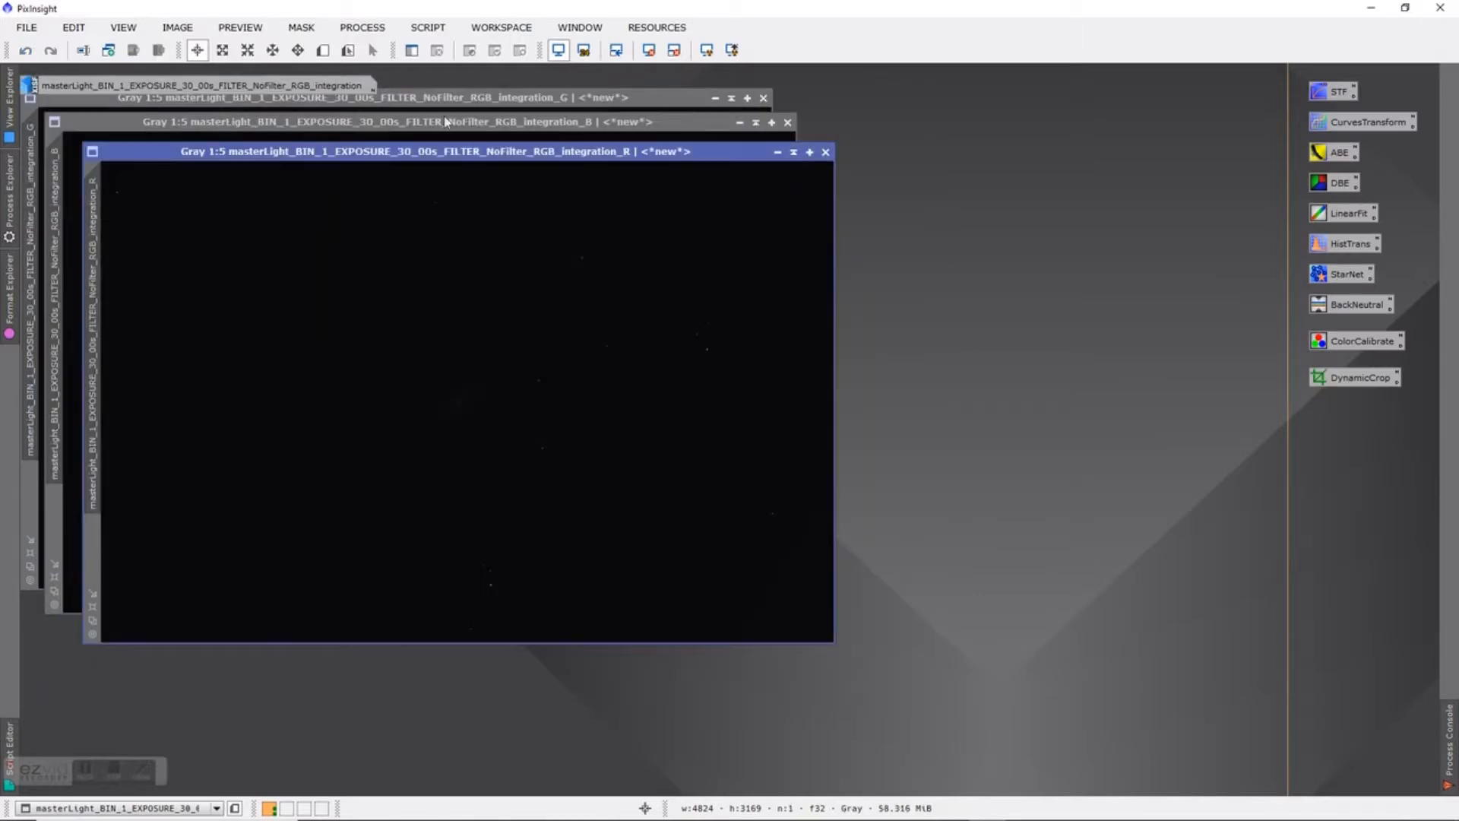
click(162, 86)
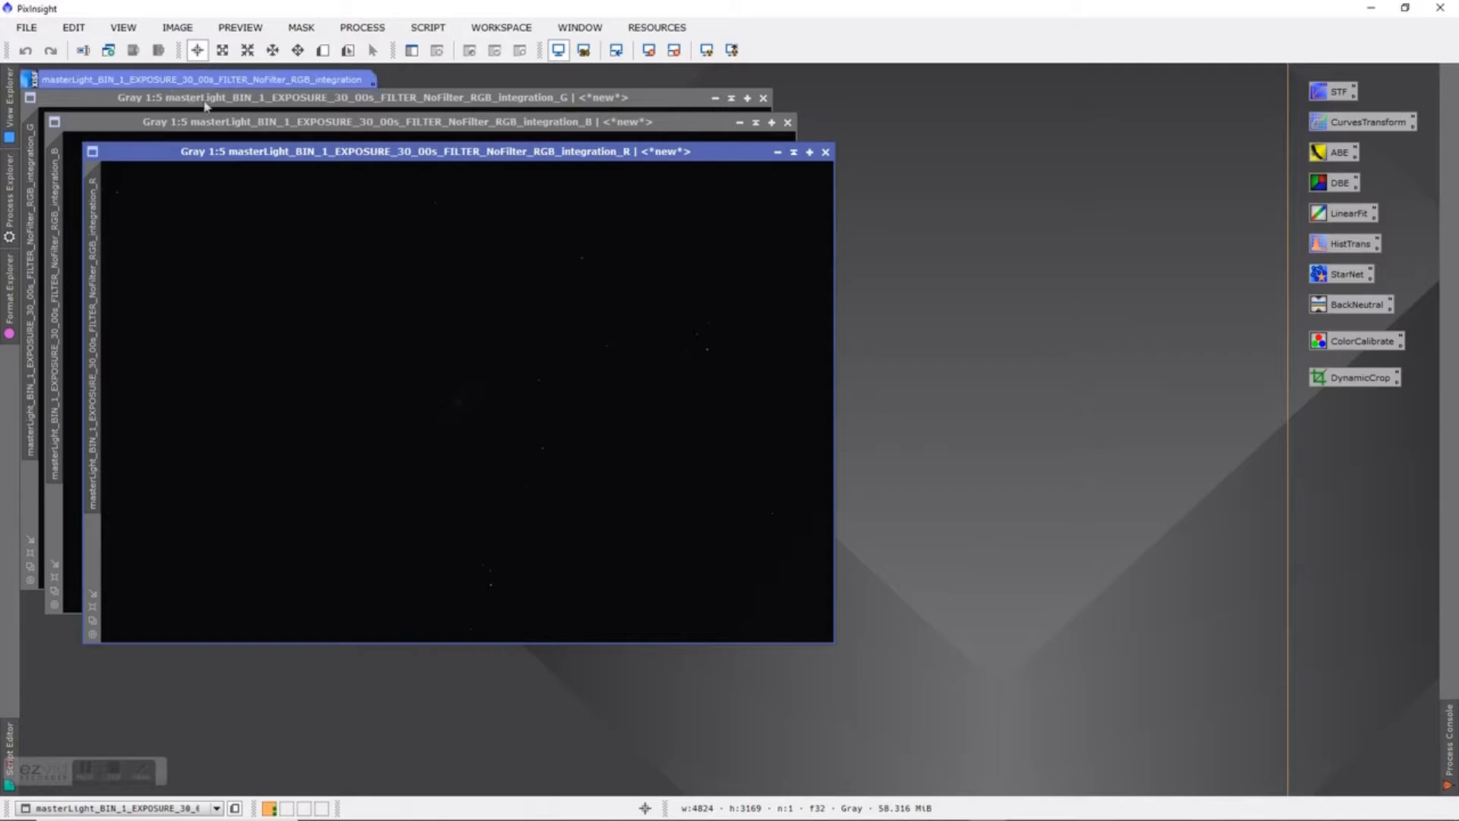
click(678, 206)
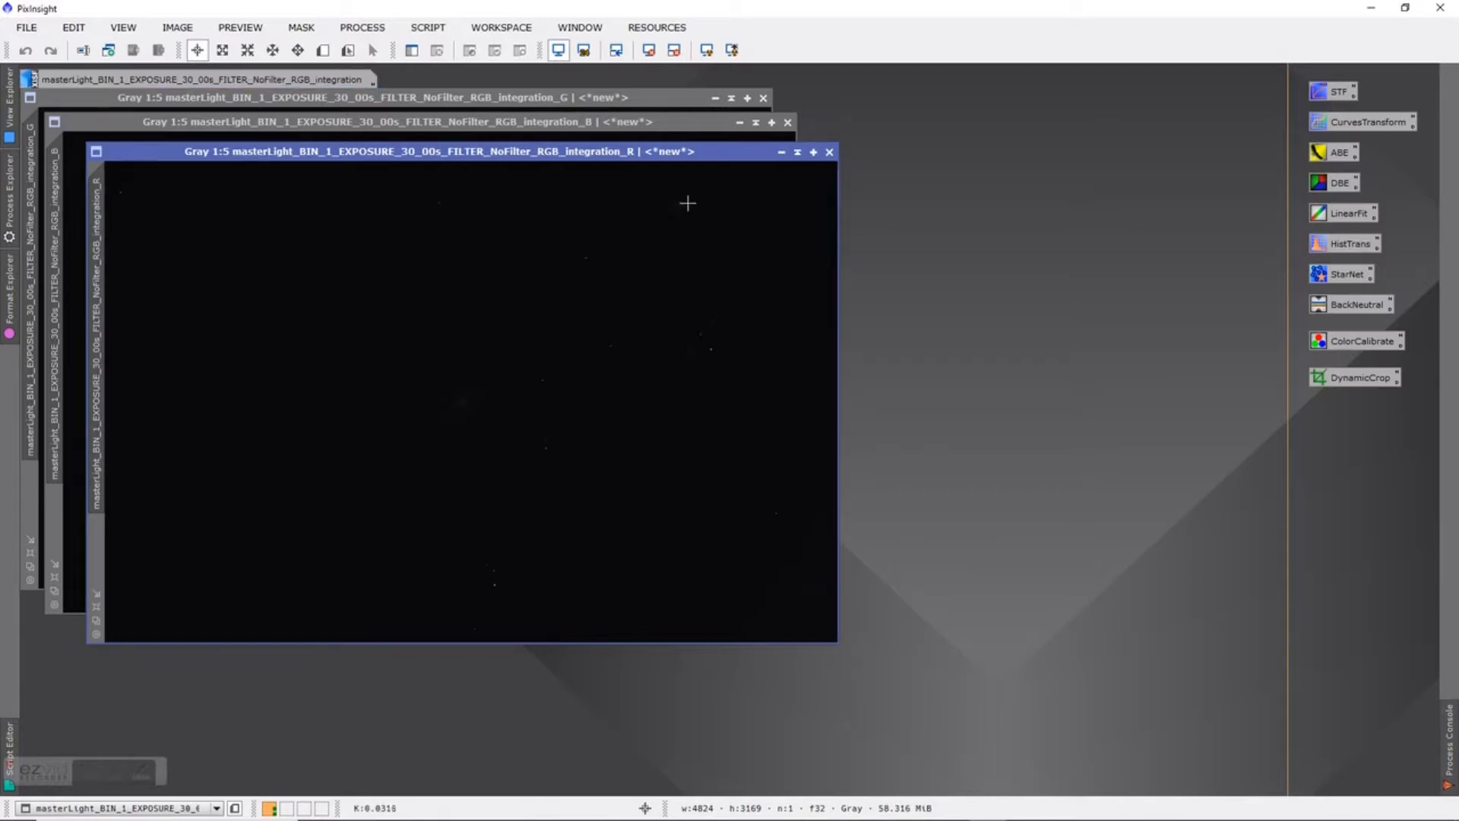
Set up AutomaticBackgroundExtractor with box separation 10, function degree 2 and Subtraction as the target image correction
double_click(1338, 154)
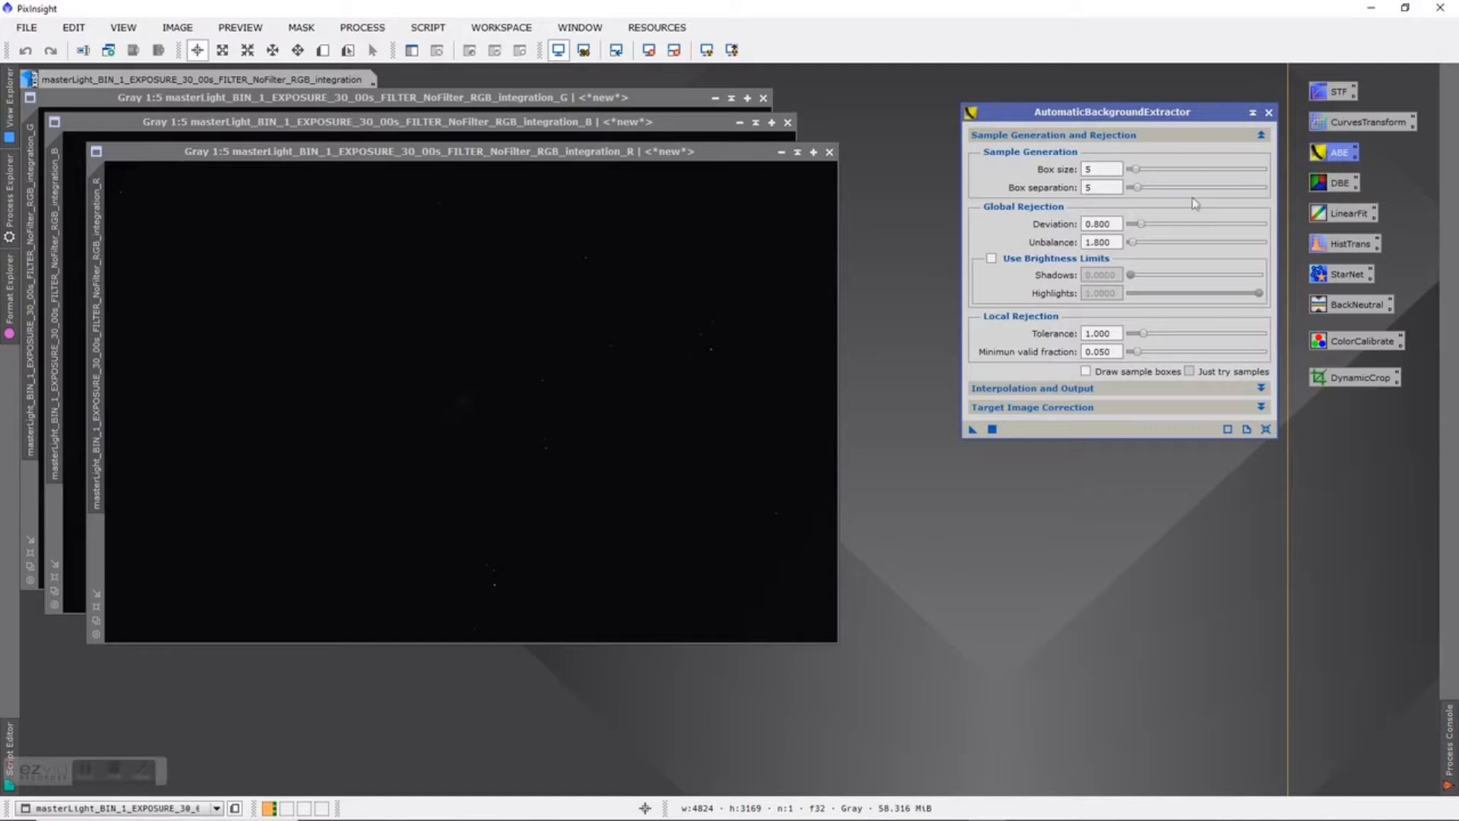
double_click(1093, 188)
click(1261, 389)
double_click(1091, 410)
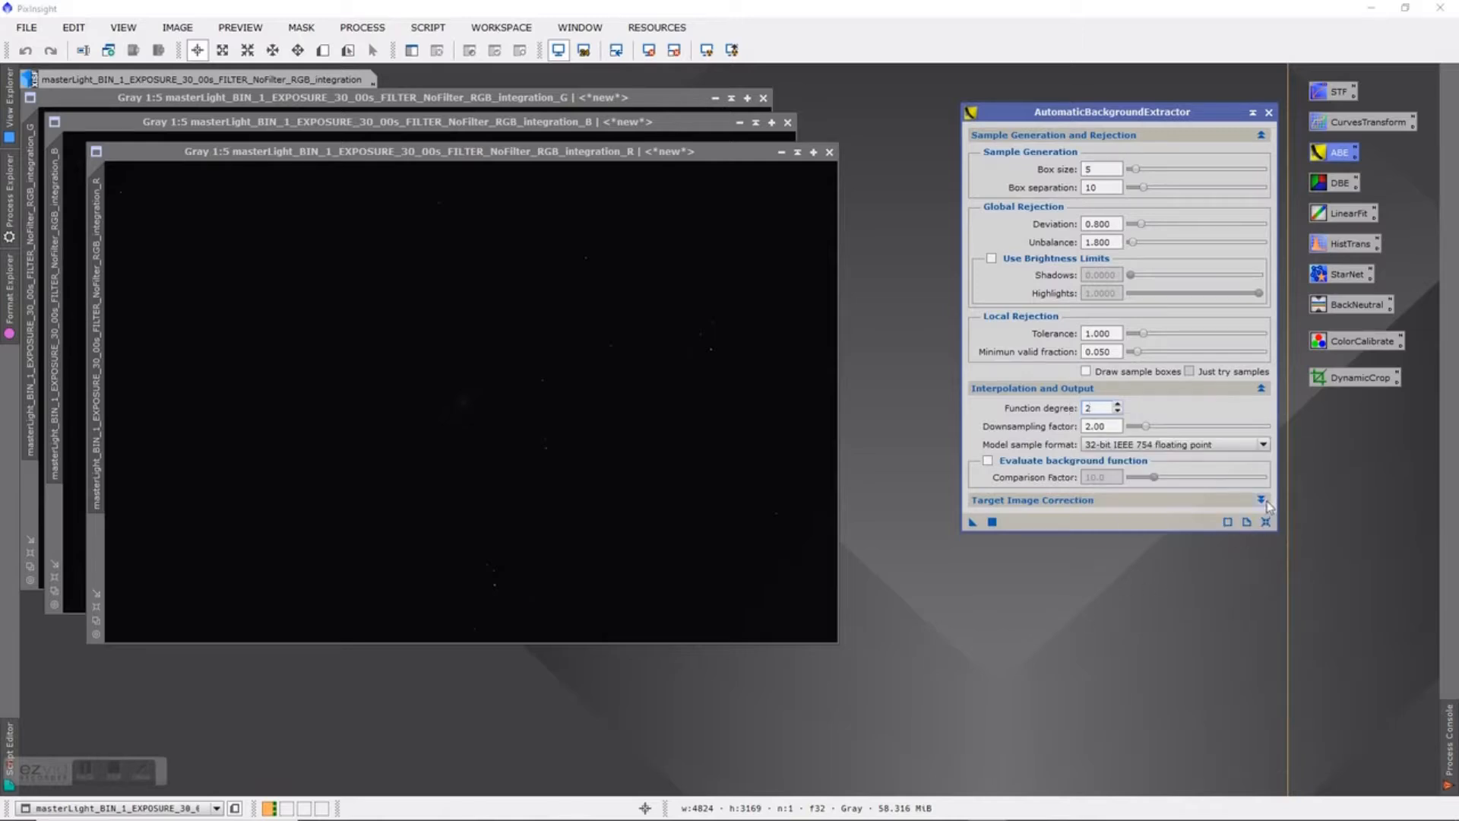
click(1261, 501)
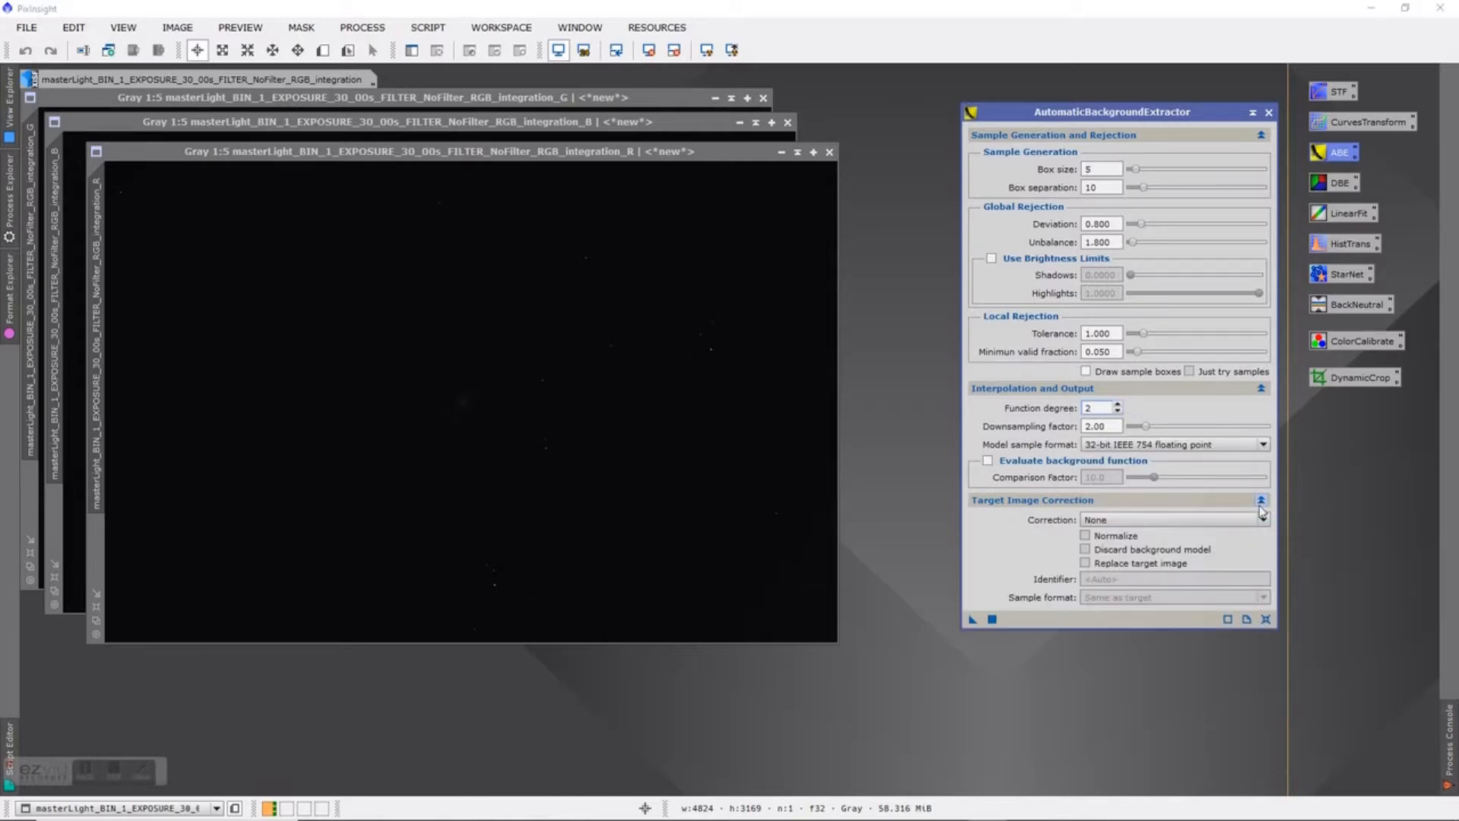
click(1263, 520)
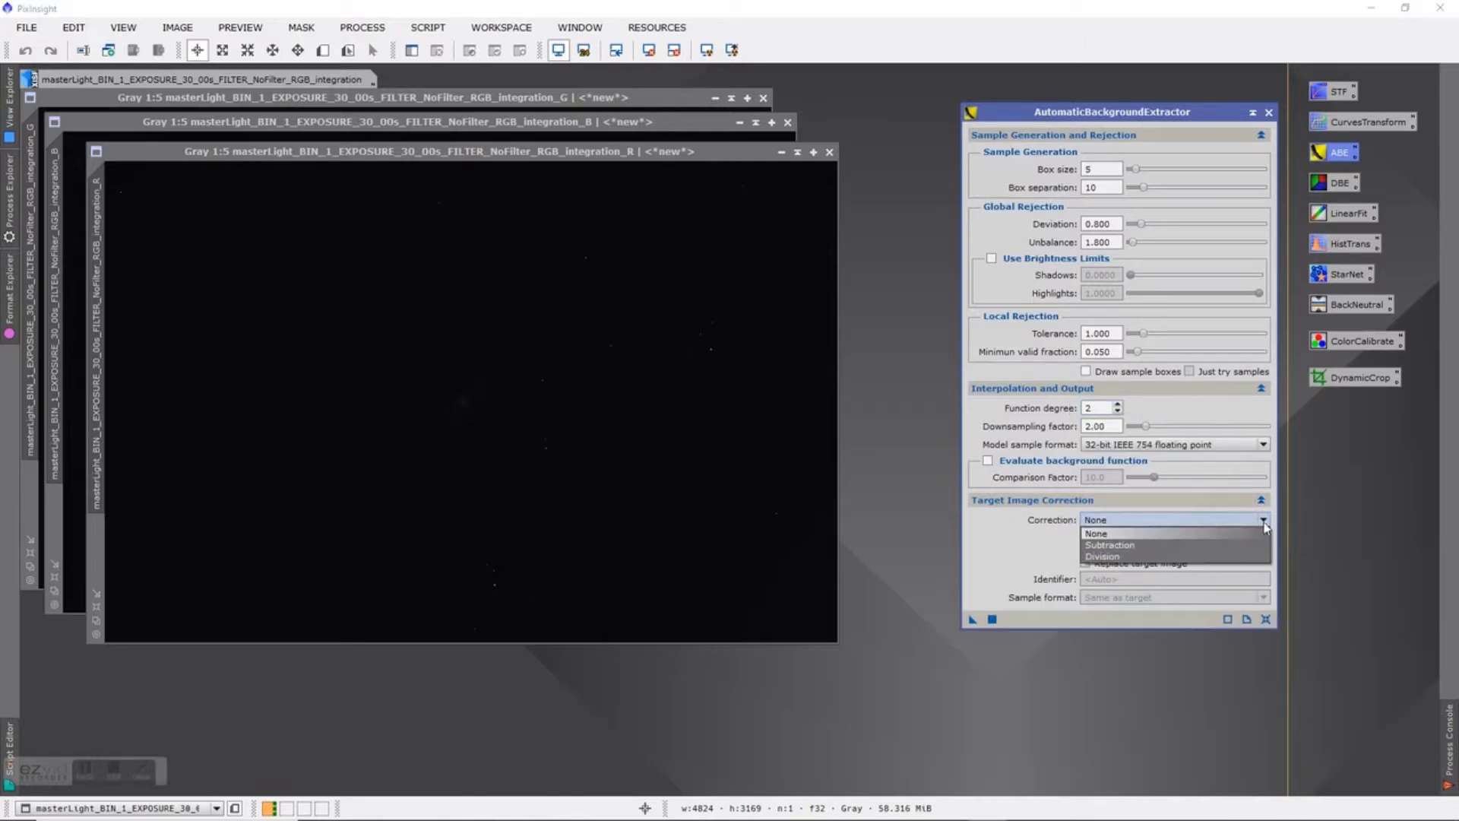
click(1171, 546)
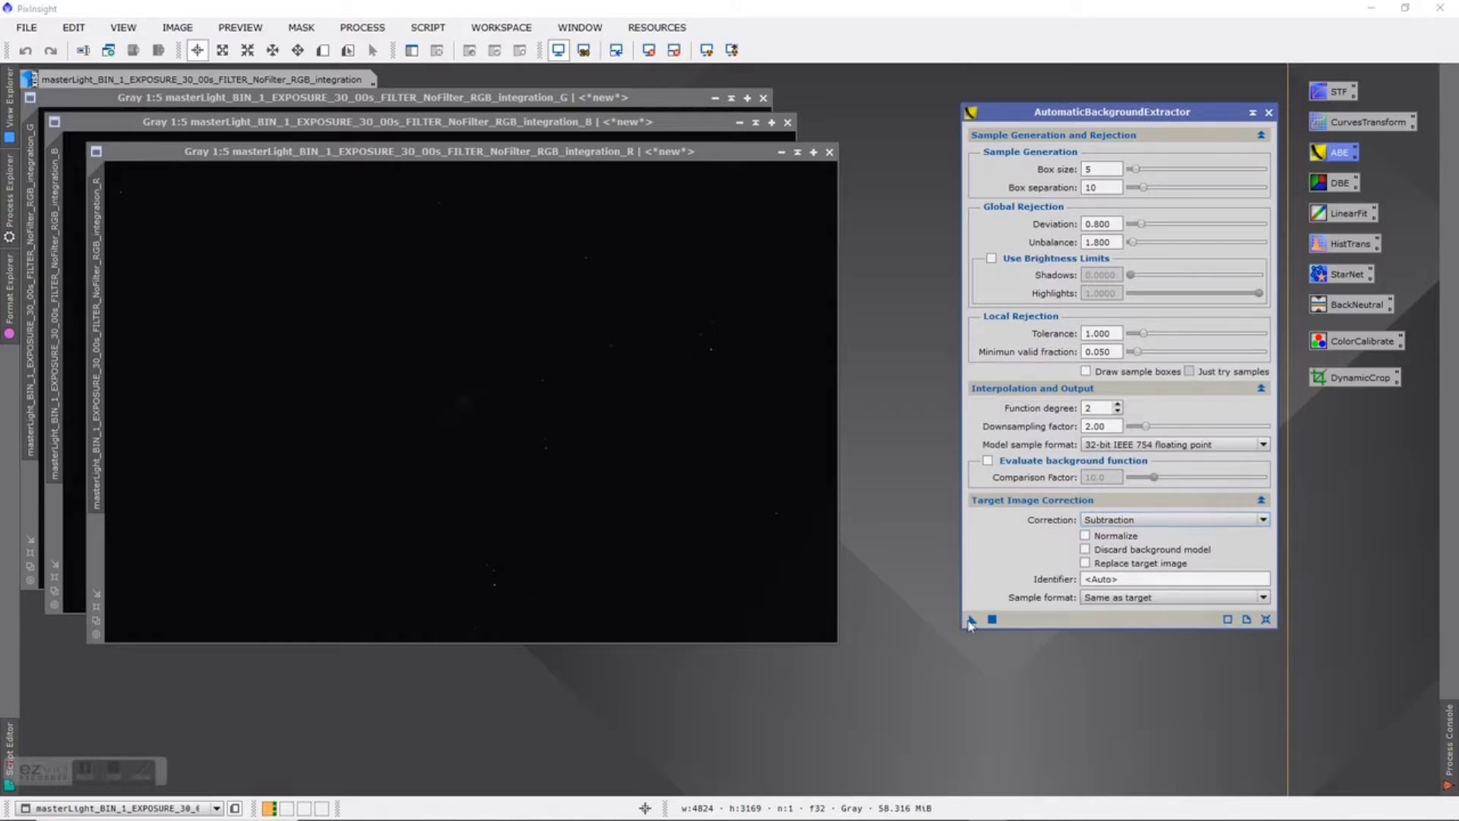
Save the AutomaticBackgroundExtractor settings as a new process icon on the workspace and delete the old ABE icon
drag(972, 621, 984, 671)
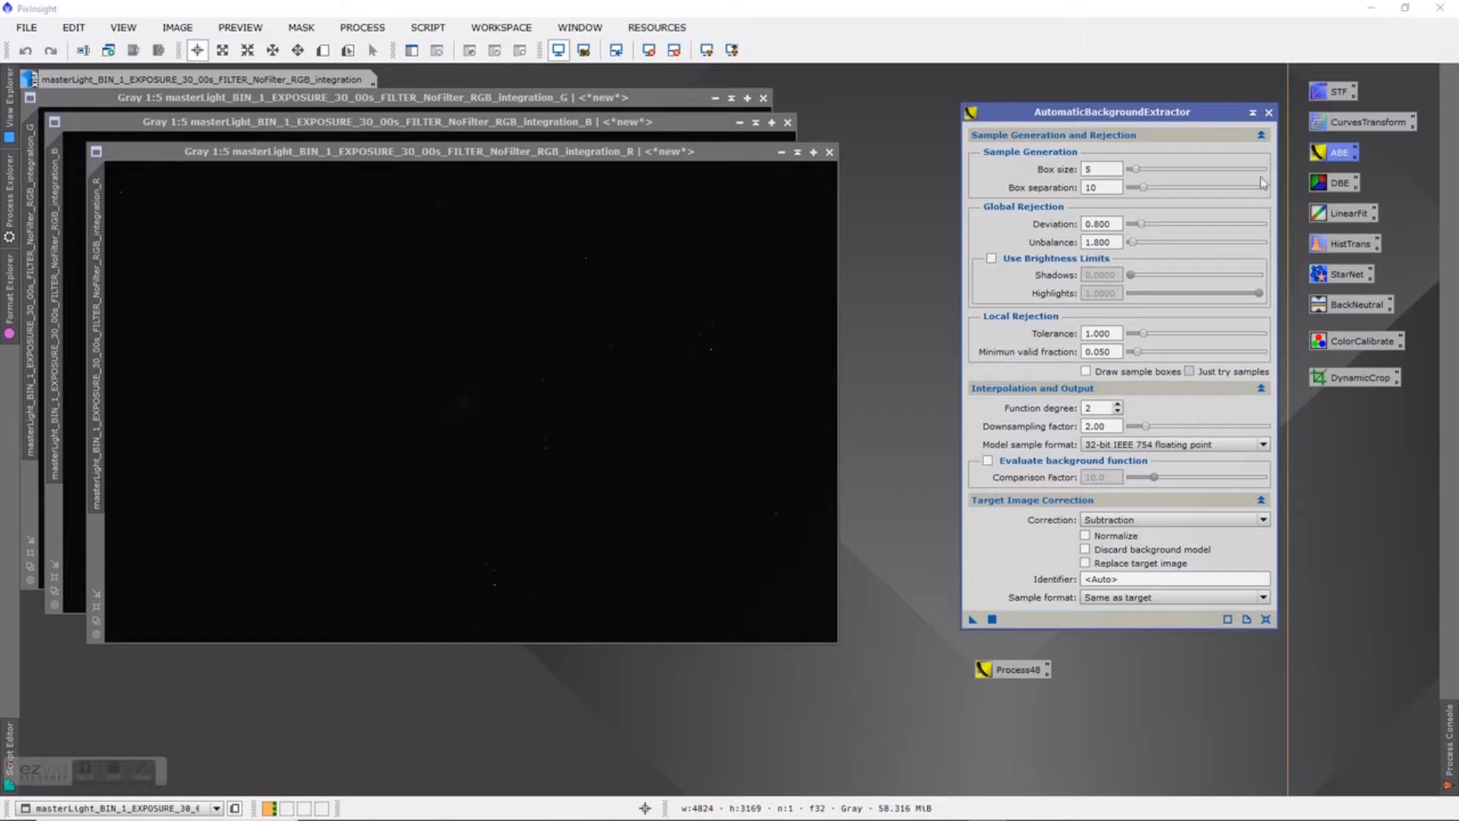
click(1268, 114)
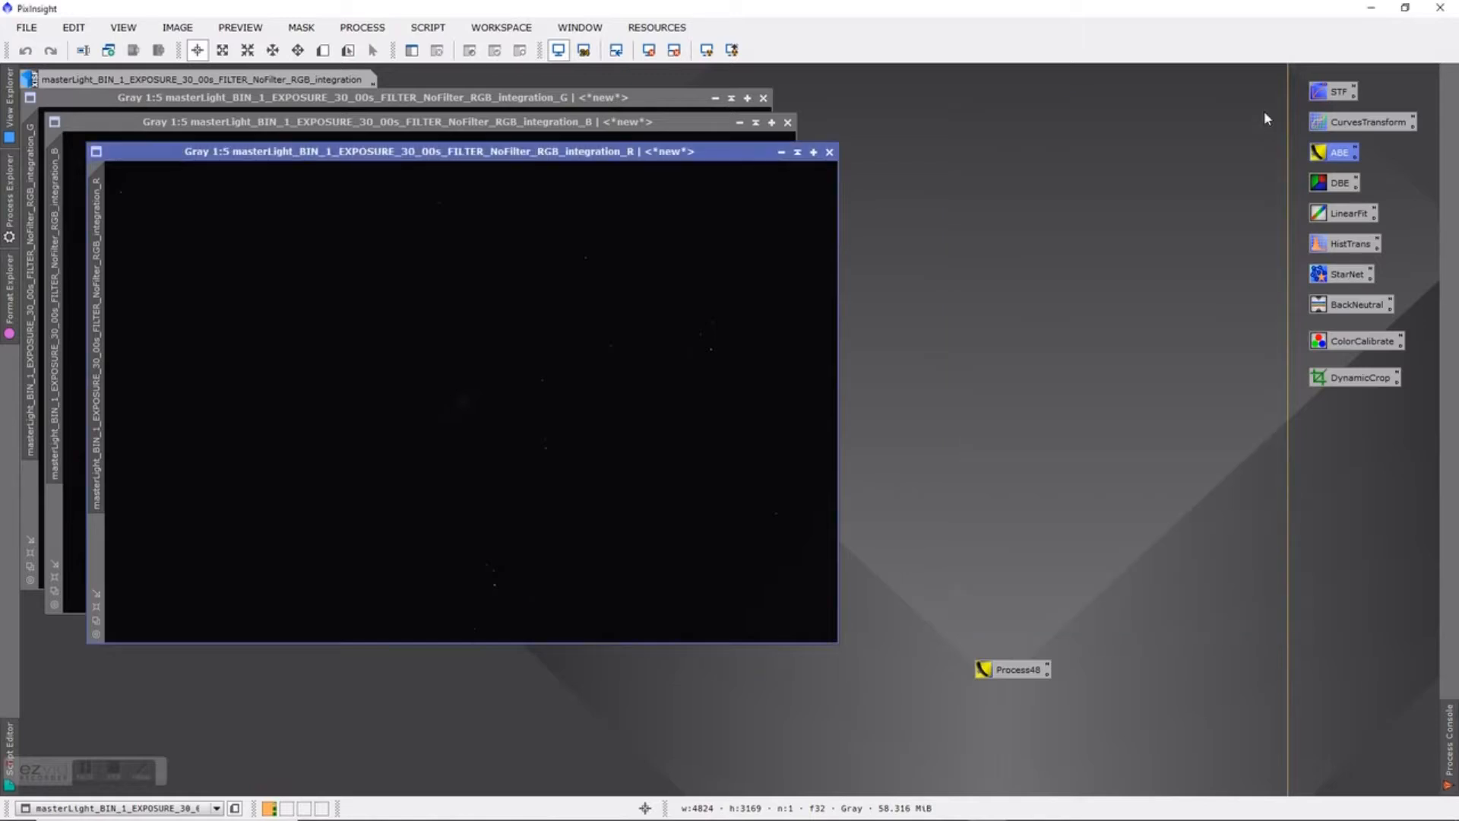
right_click(1333, 152)
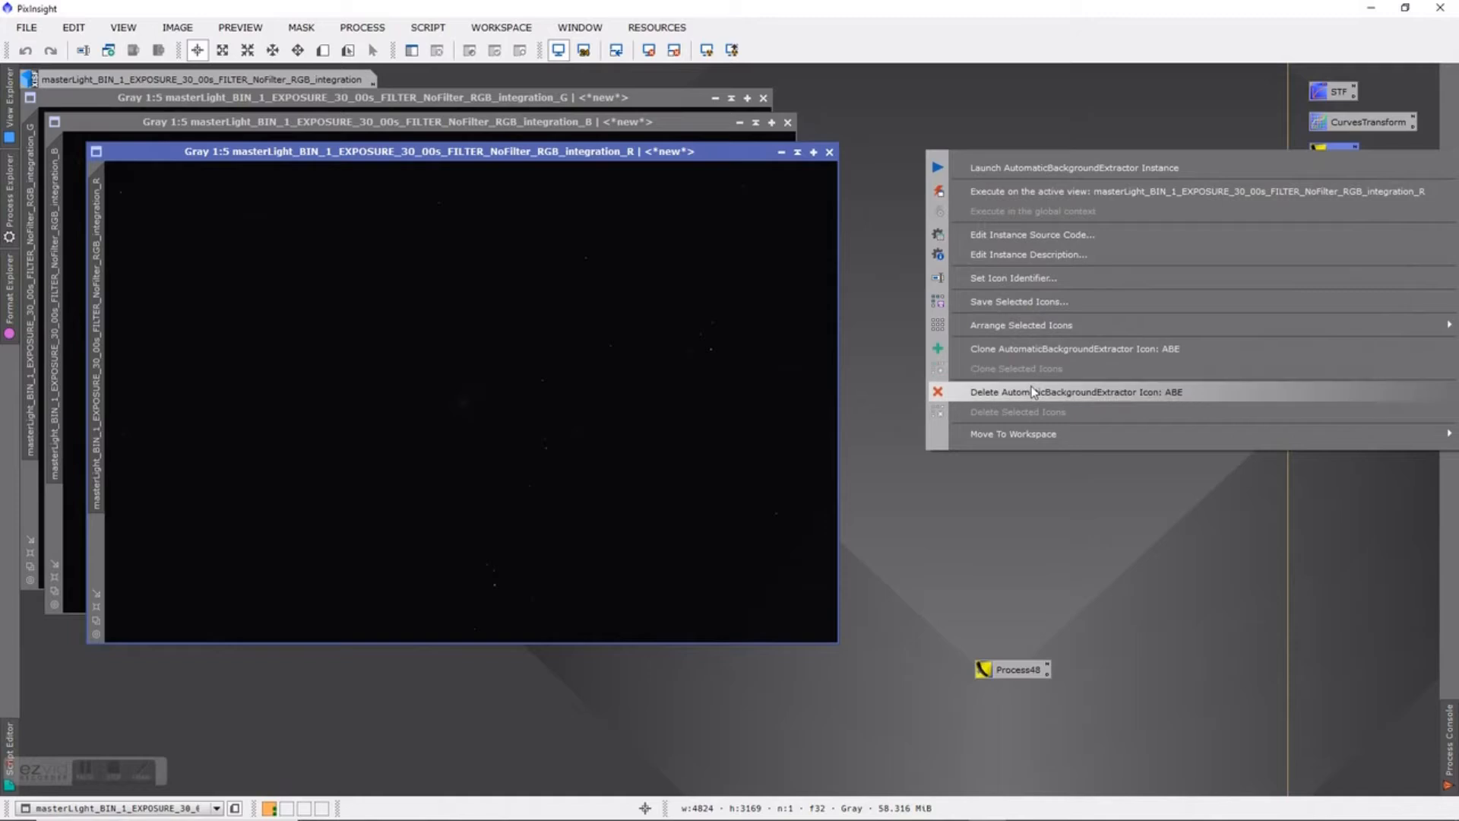
click(1093, 394)
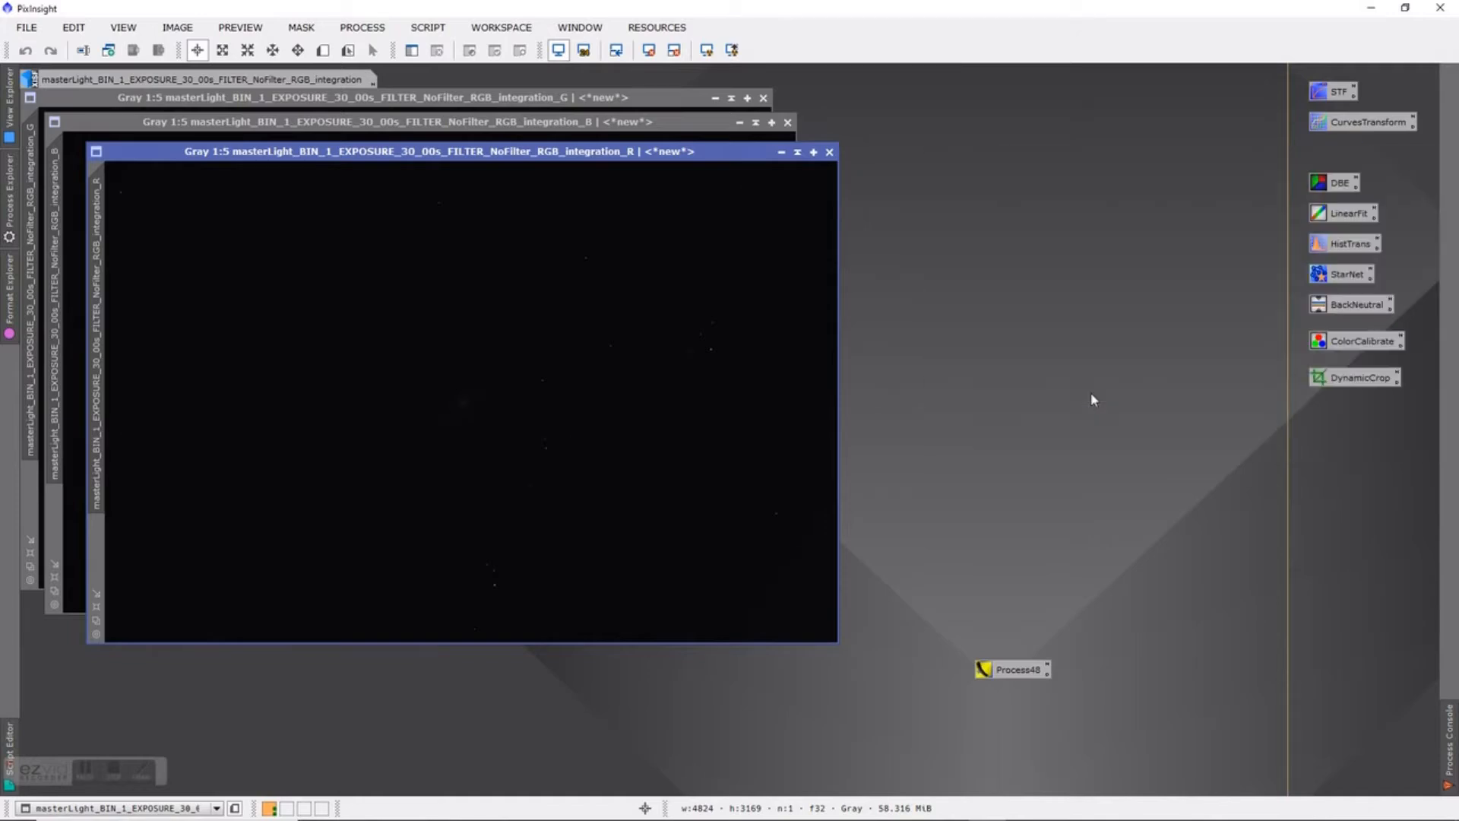
Place the new AutomaticBackgroundExtractor icon in the gap below CurvesTransform and set its identifier to ABE
drag(1011, 677, 1341, 156)
right_click(1342, 156)
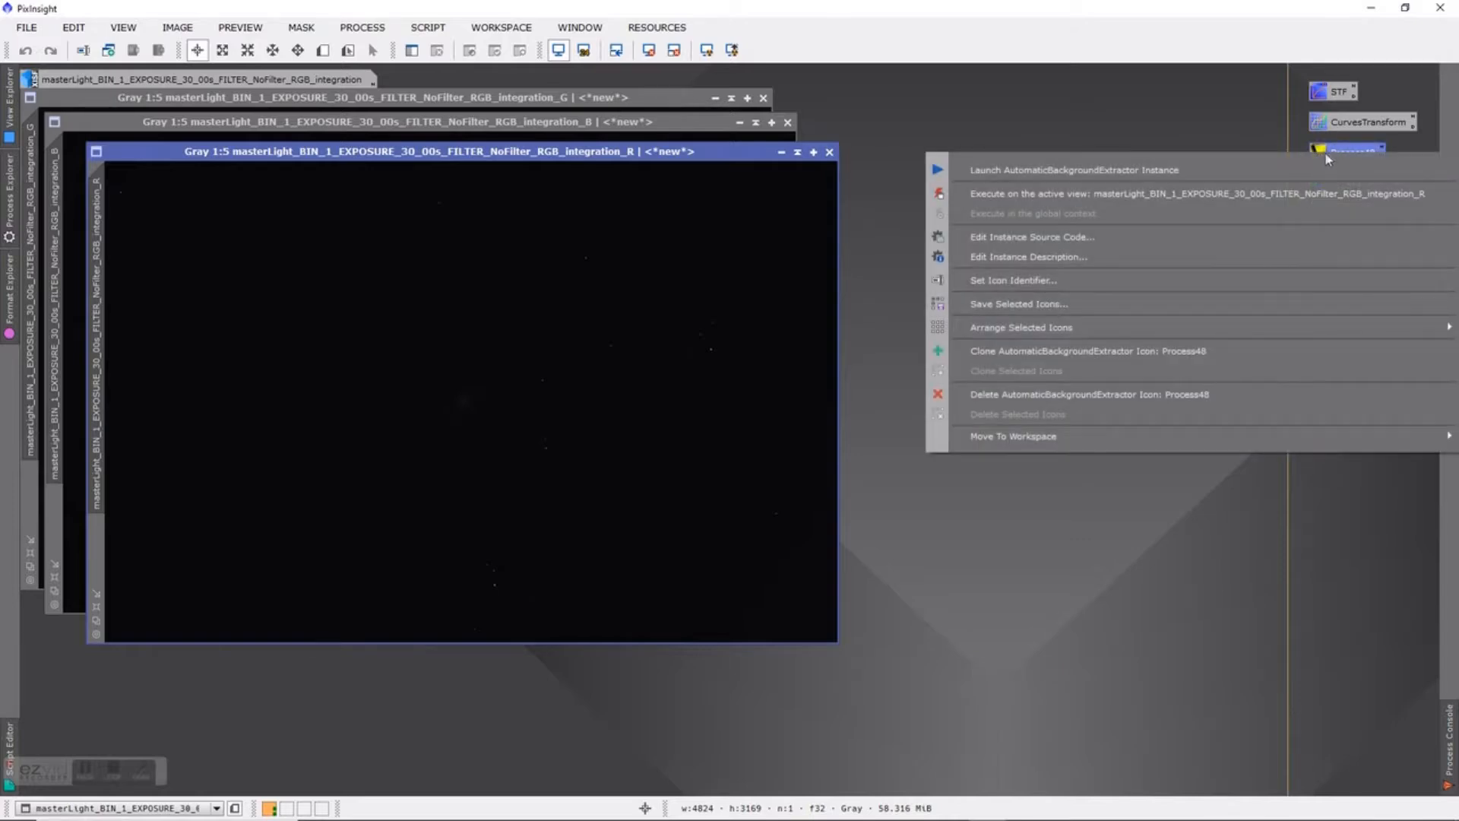
click(1052, 281)
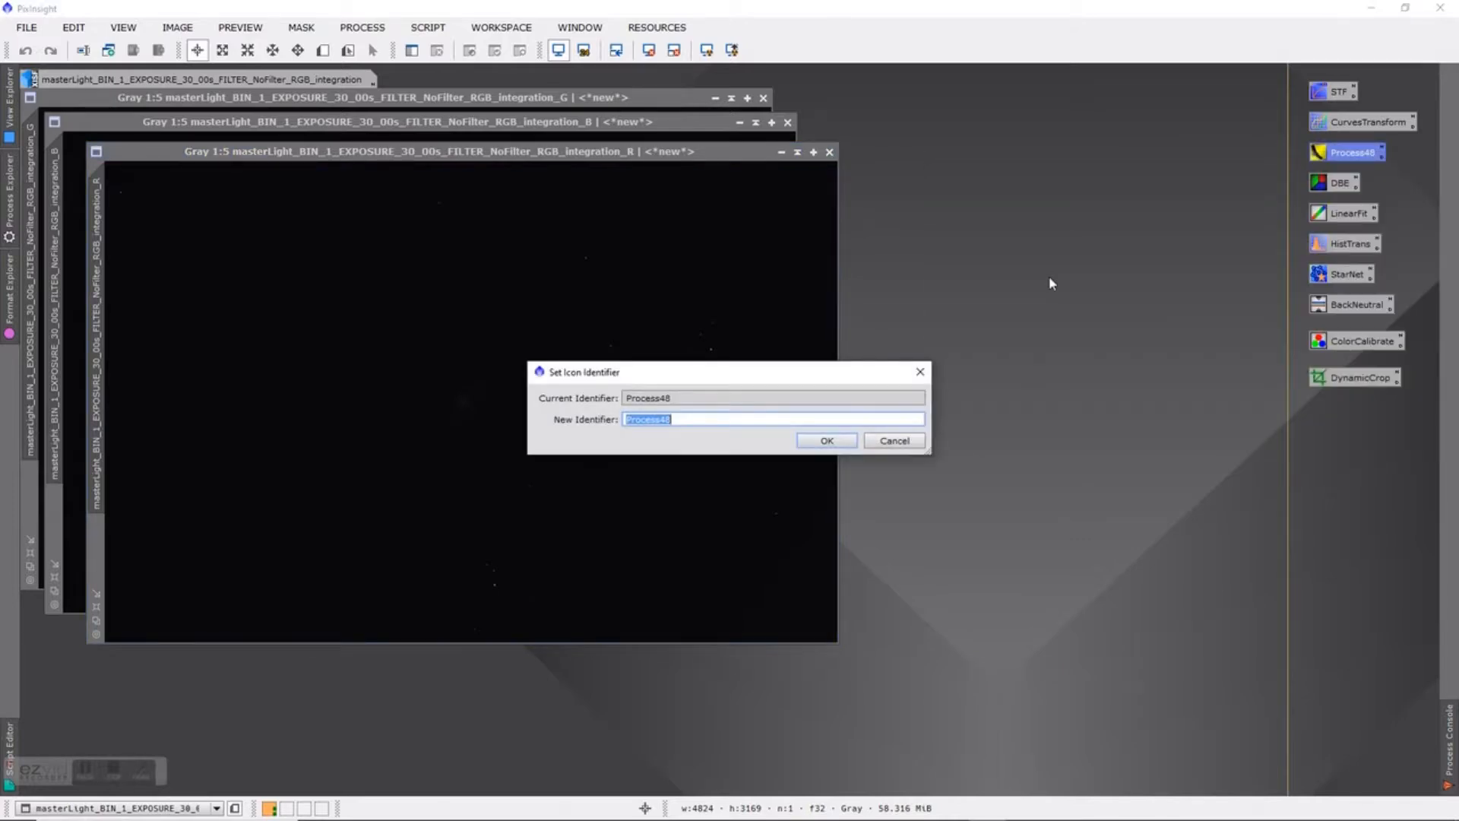
text(ABE)
click(848, 442)
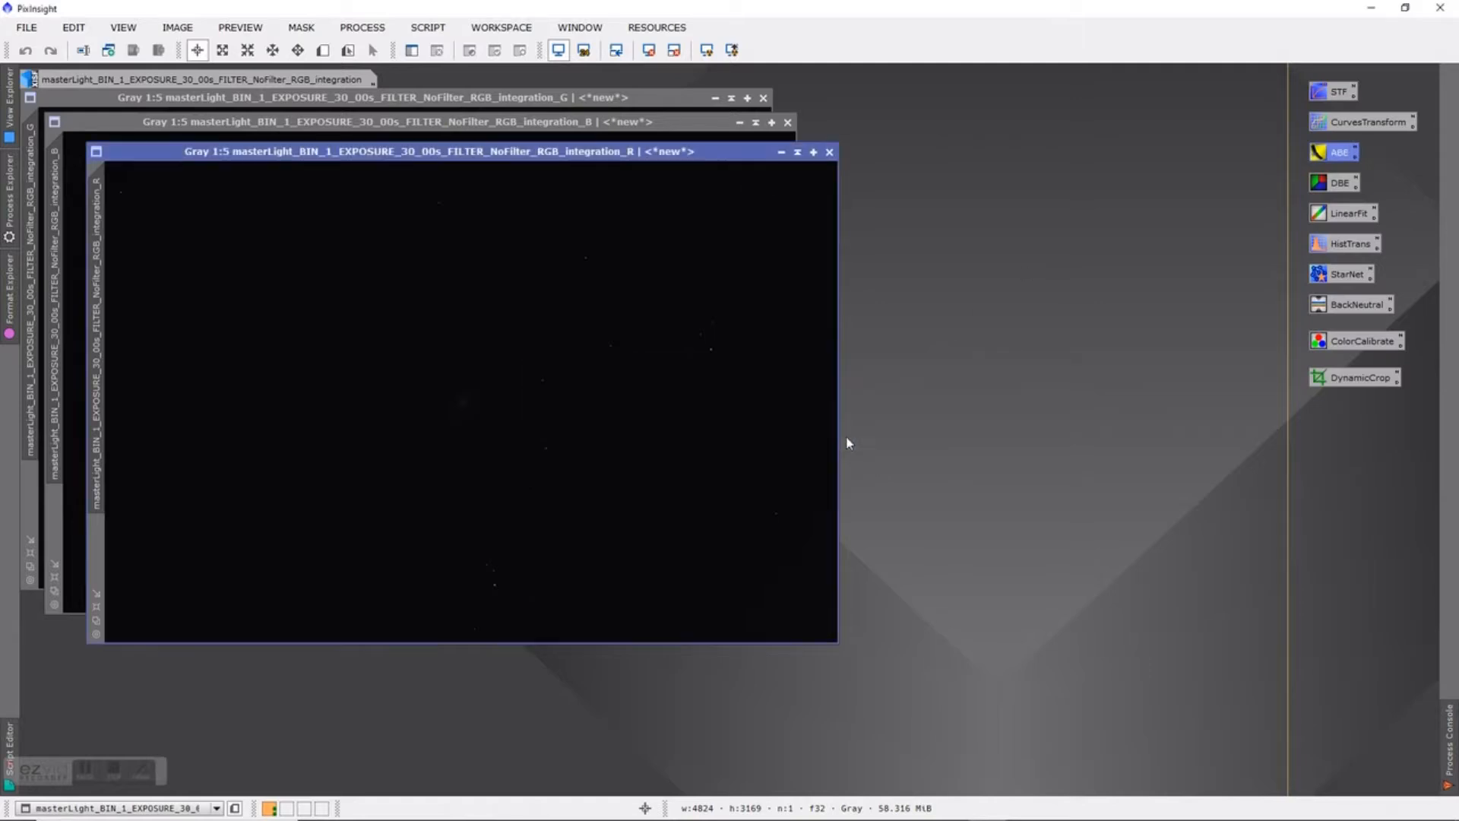
Run the saved ABE process on the red channel image and move the corrected image down off the background model
double_click(1329, 155)
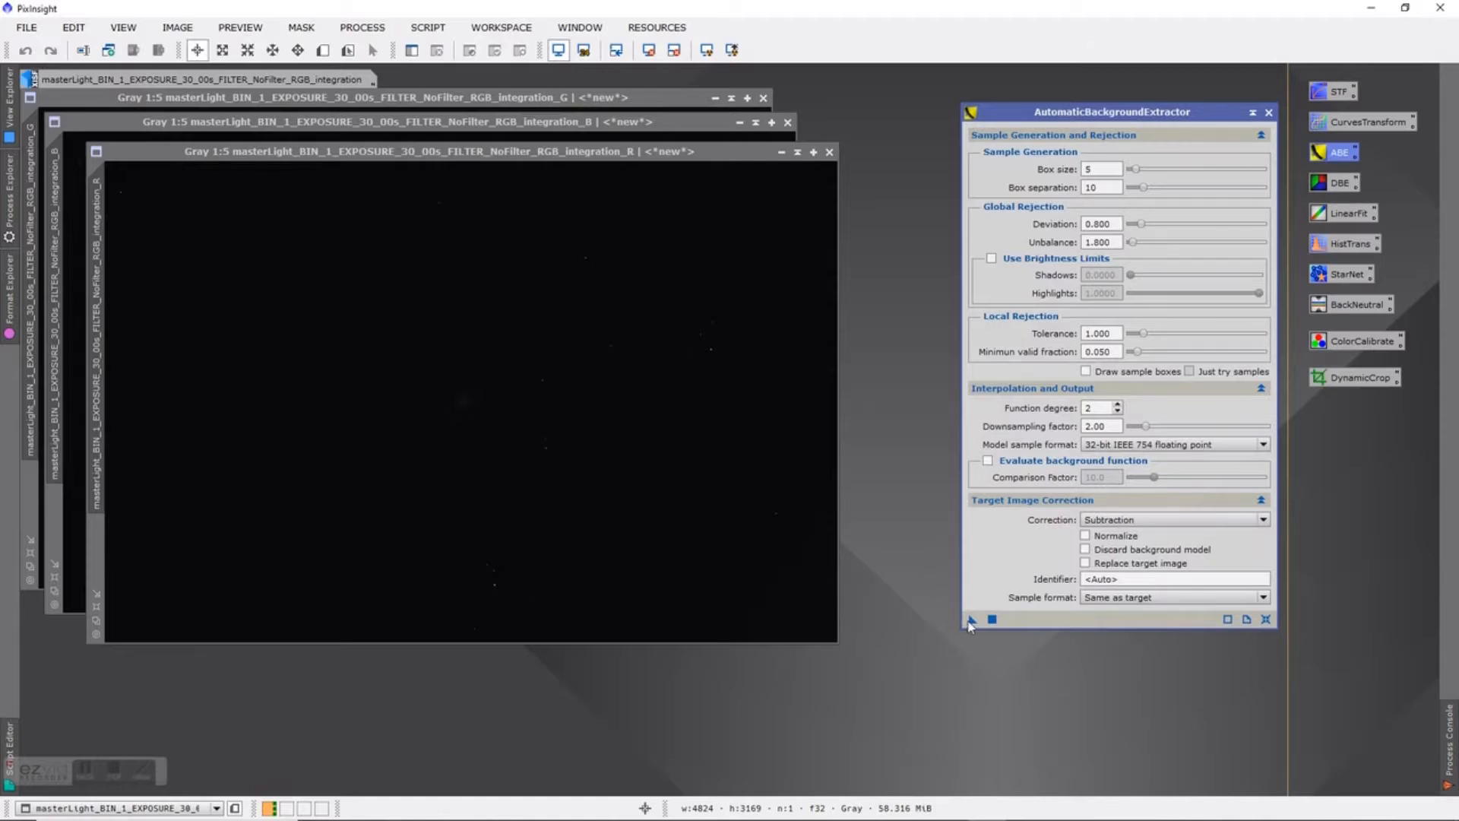
drag(972, 620, 668, 520)
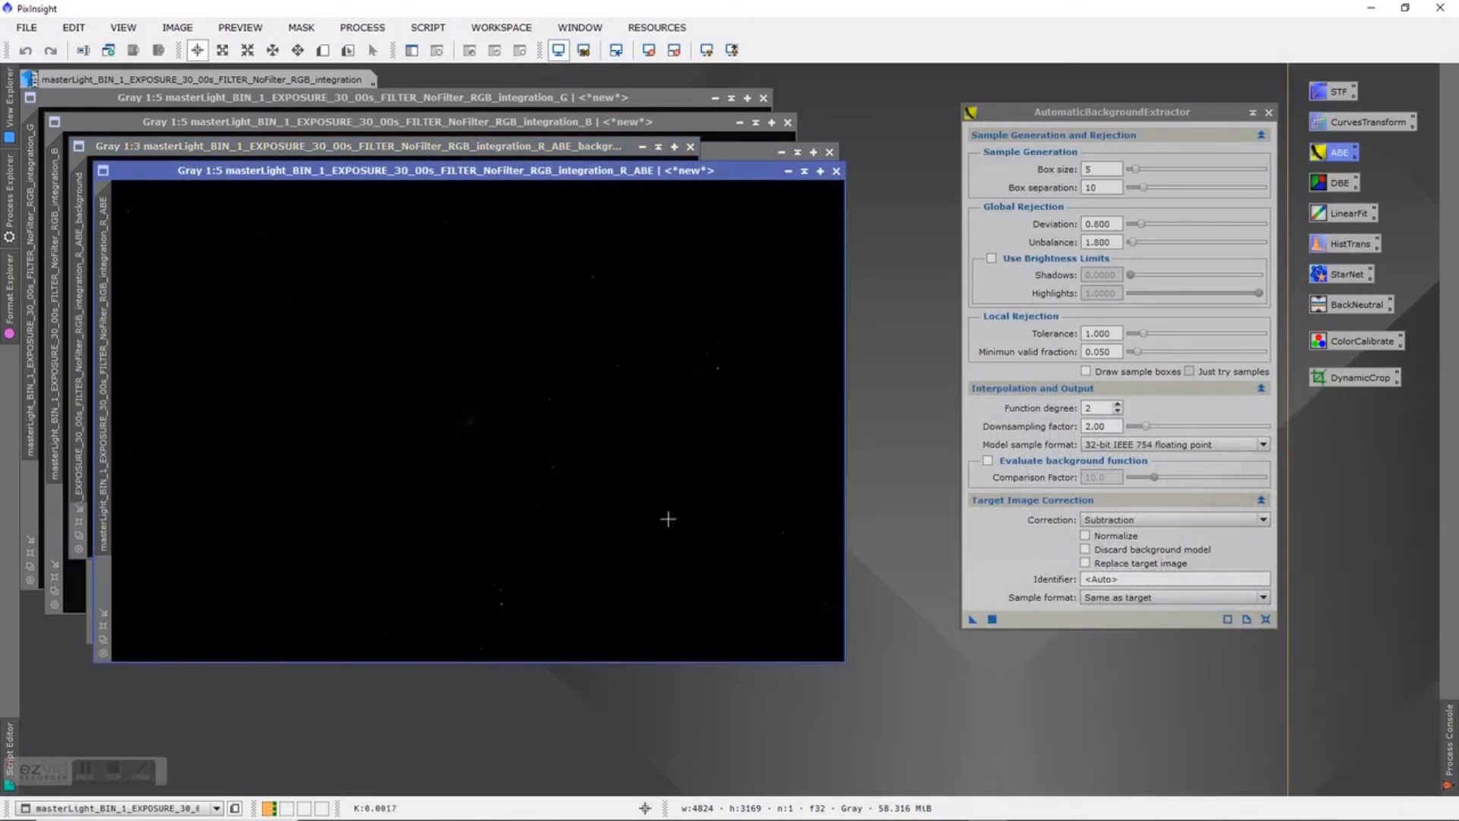
drag(691, 177, 710, 273)
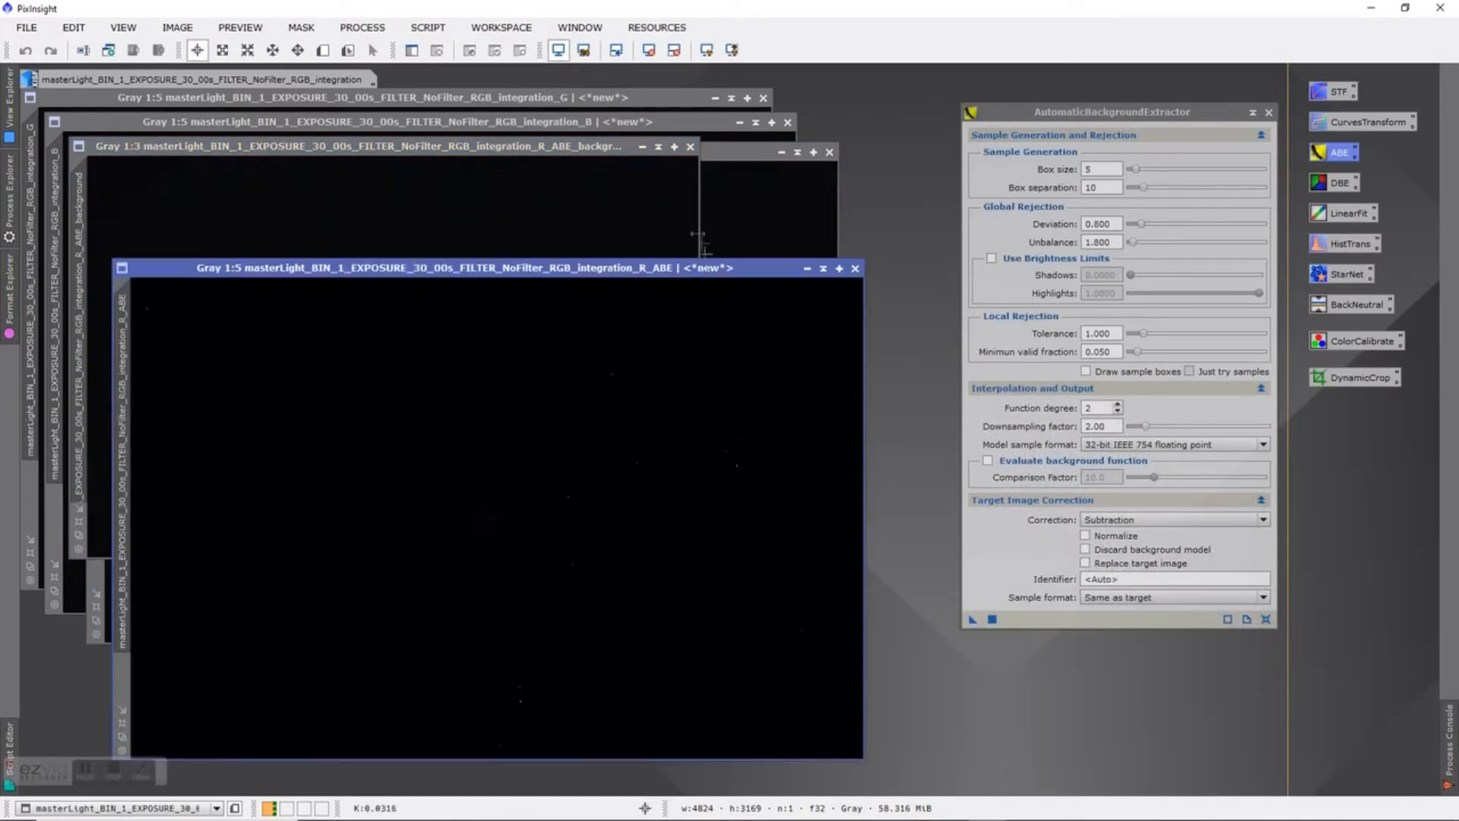
Enlarge and auto-stretch the red channel's background model to inspect it, close it without keeping it, and iconize the original red channel
click(637, 194)
drag(517, 152, 589, 170)
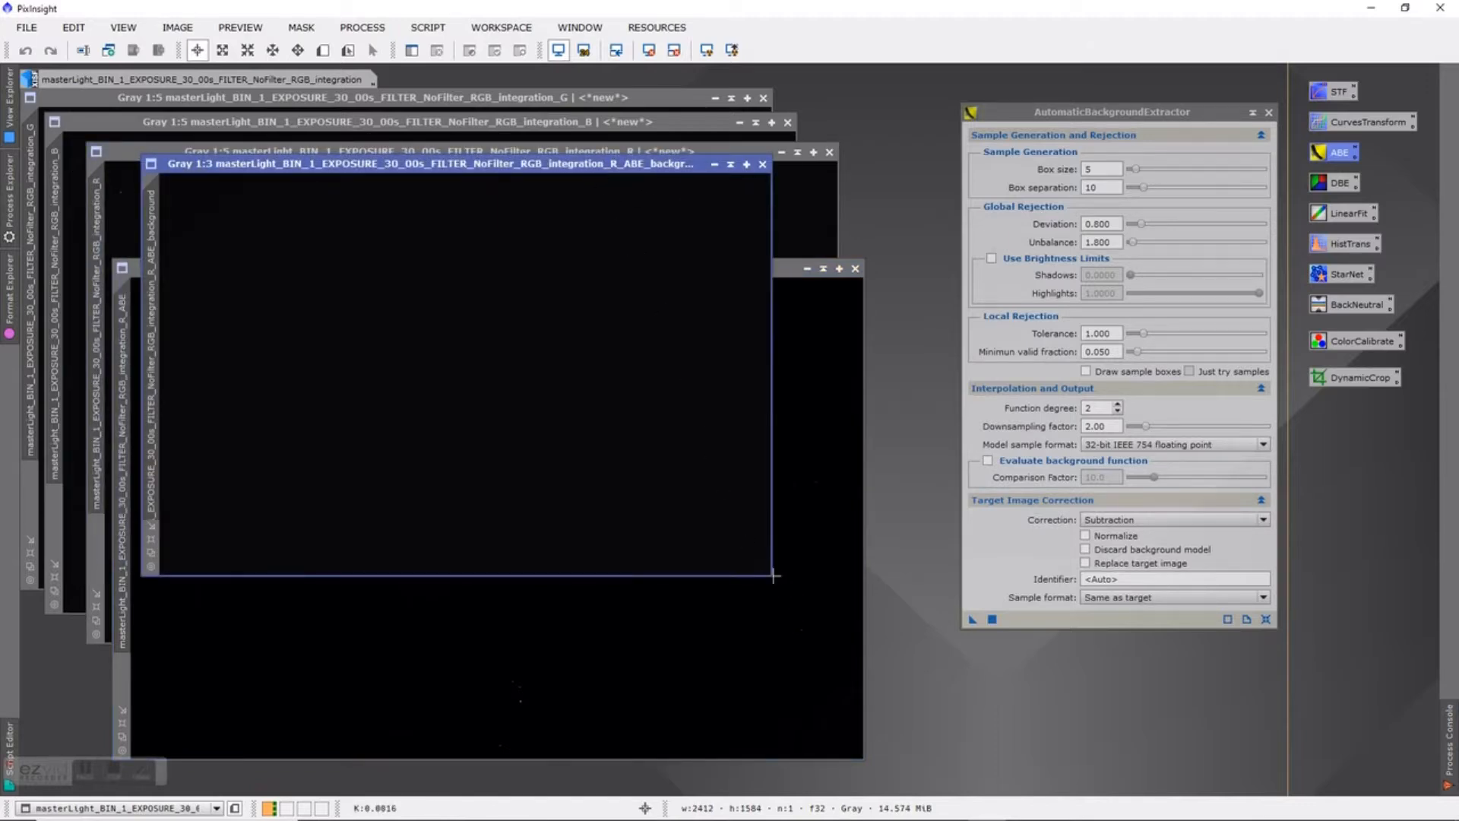
drag(769, 574, 905, 663)
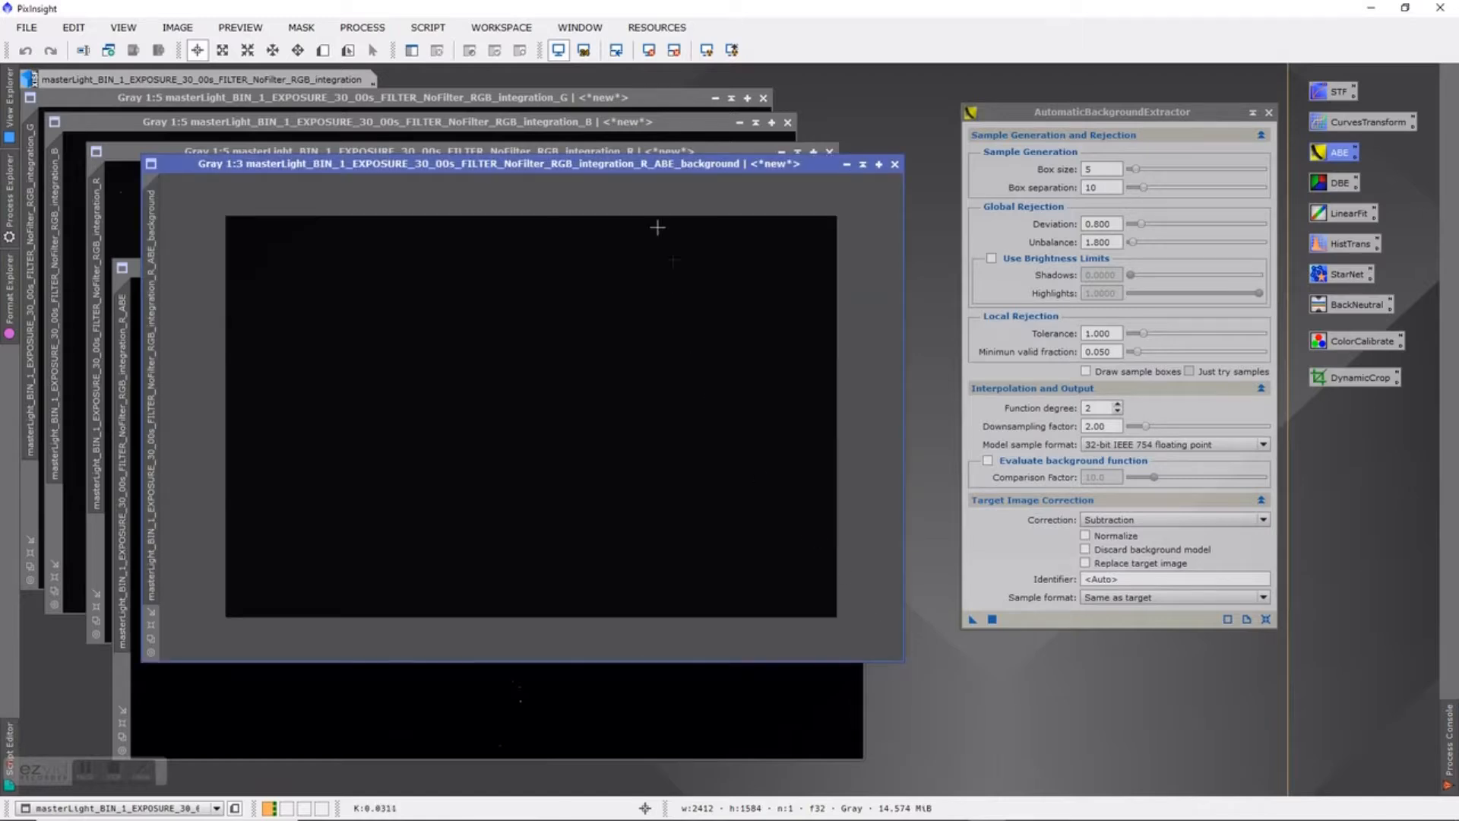
click(706, 50)
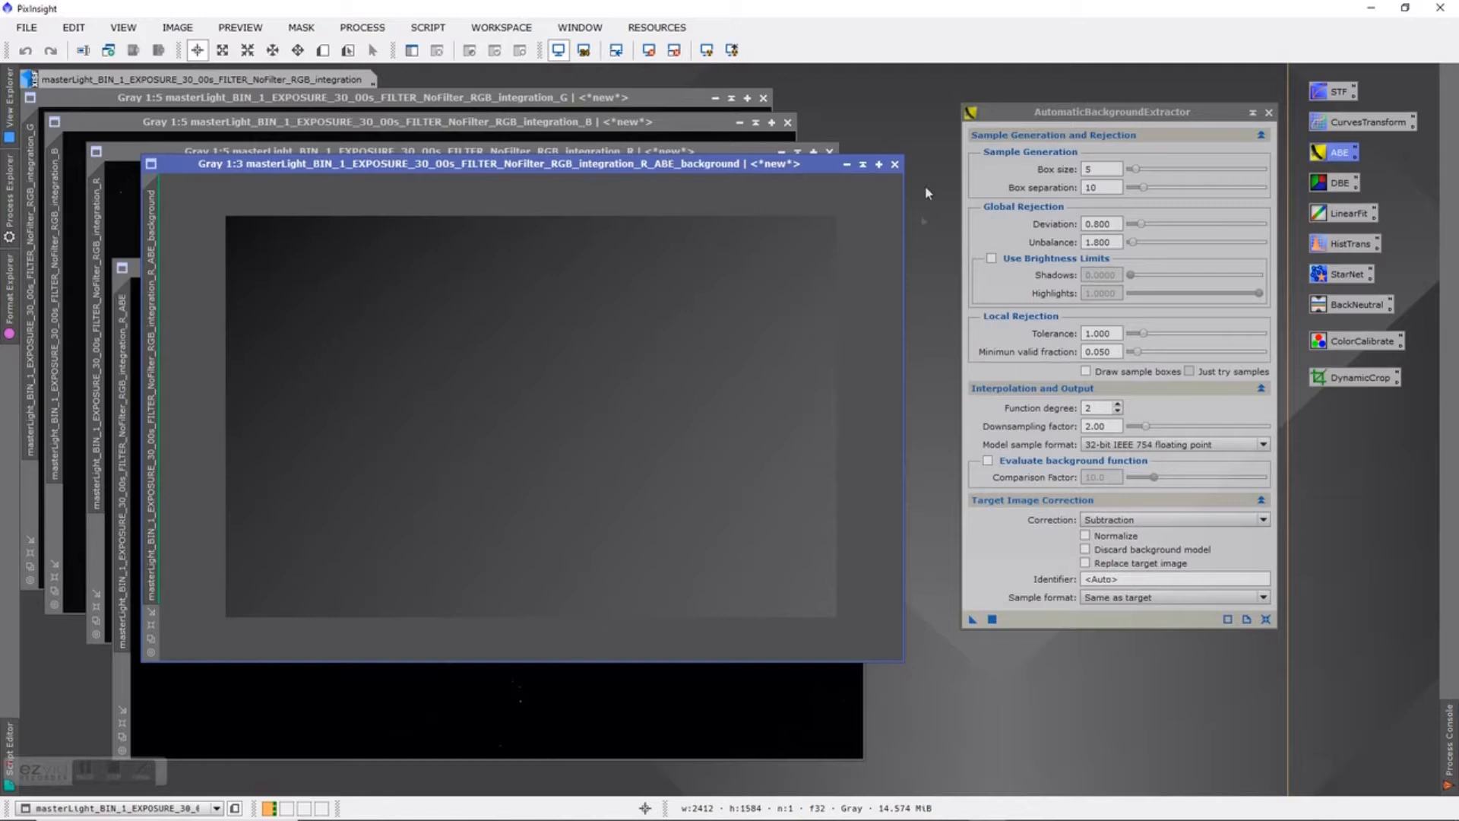
click(895, 165)
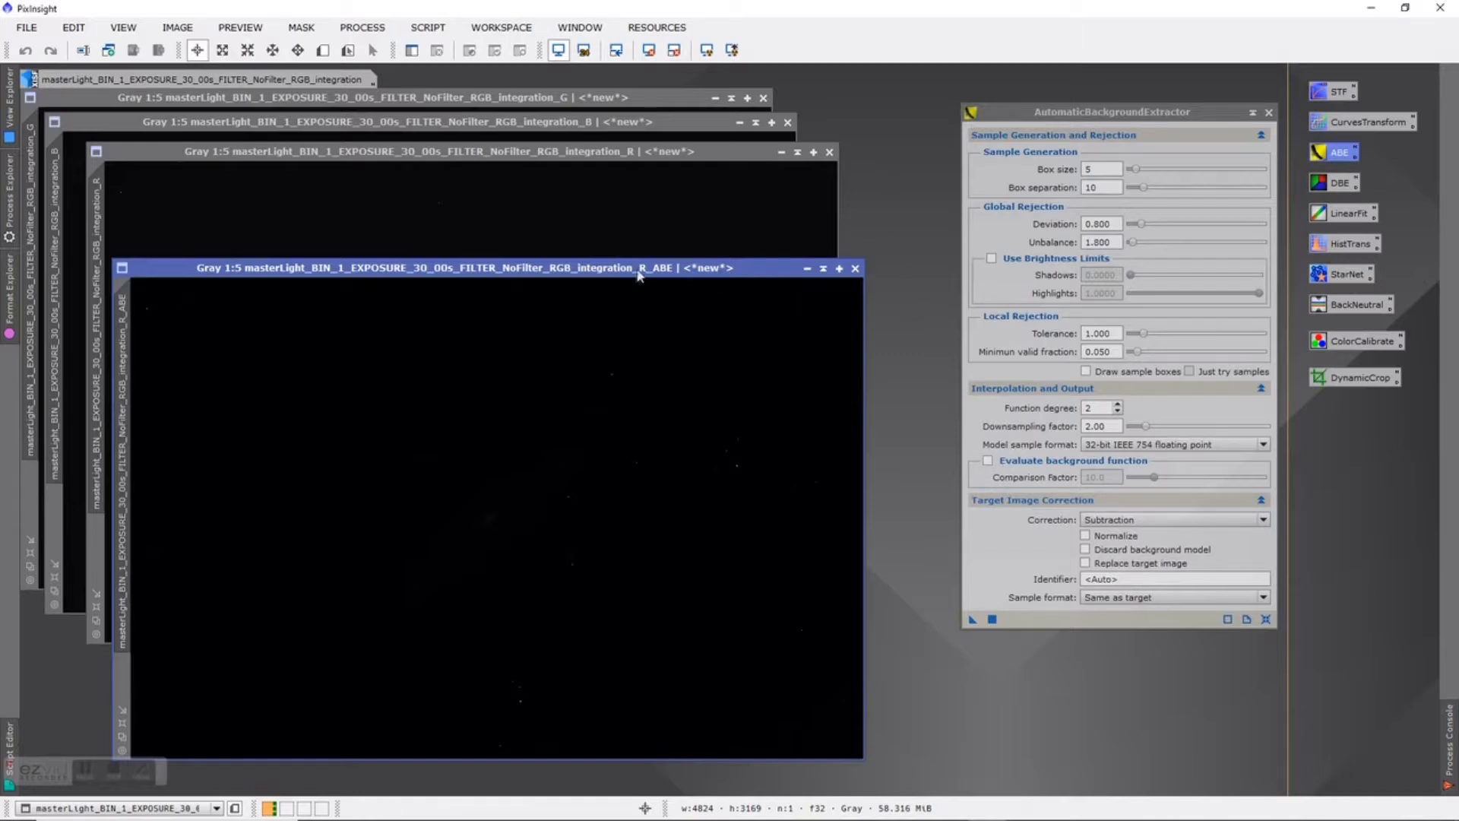
click(781, 152)
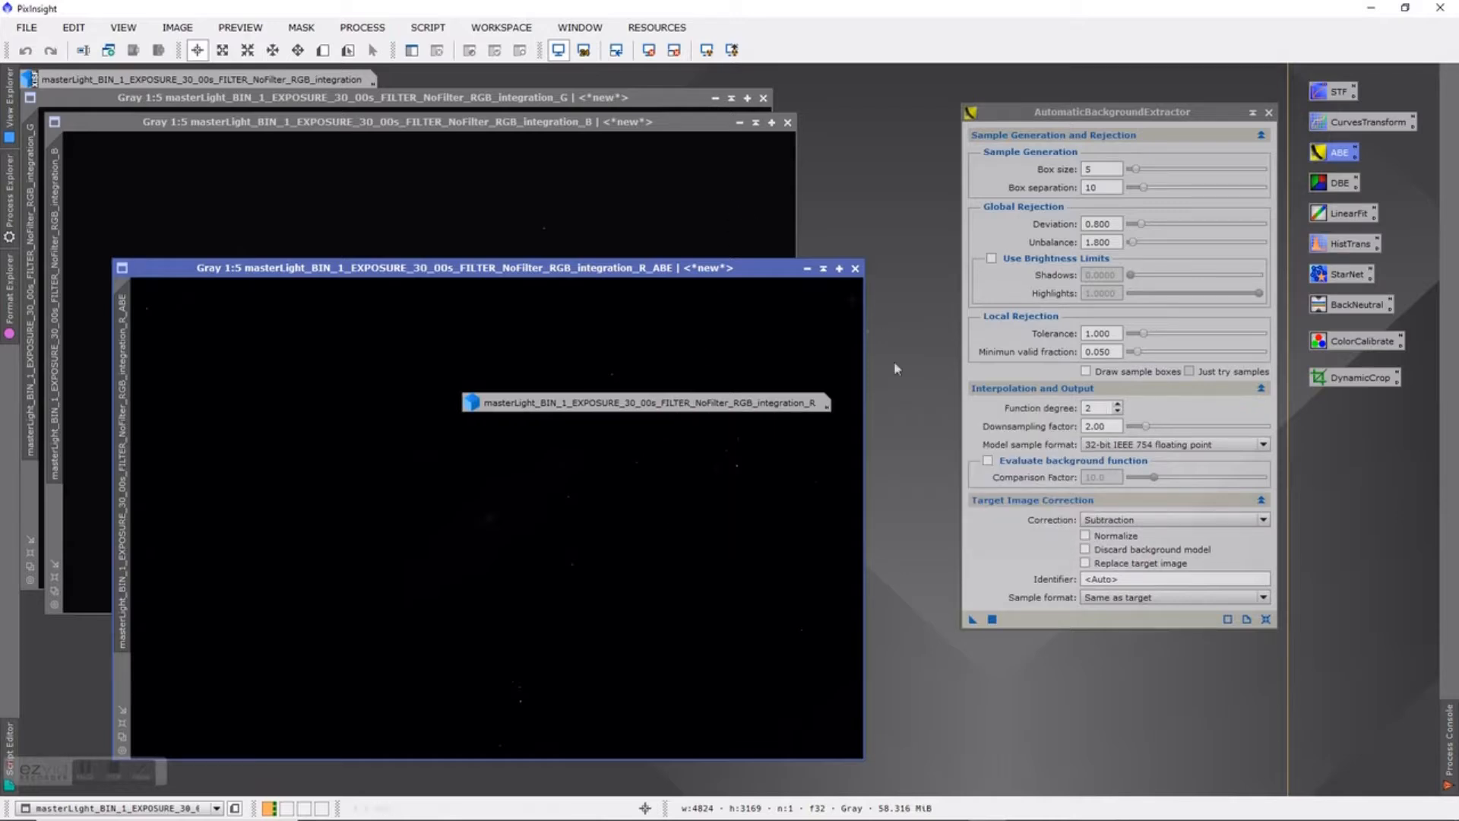
Run AutomaticBackgroundExtractor on the blue channel image, close its background model and iconize the original blue channel
click(972, 621)
drag(972, 623, 723, 185)
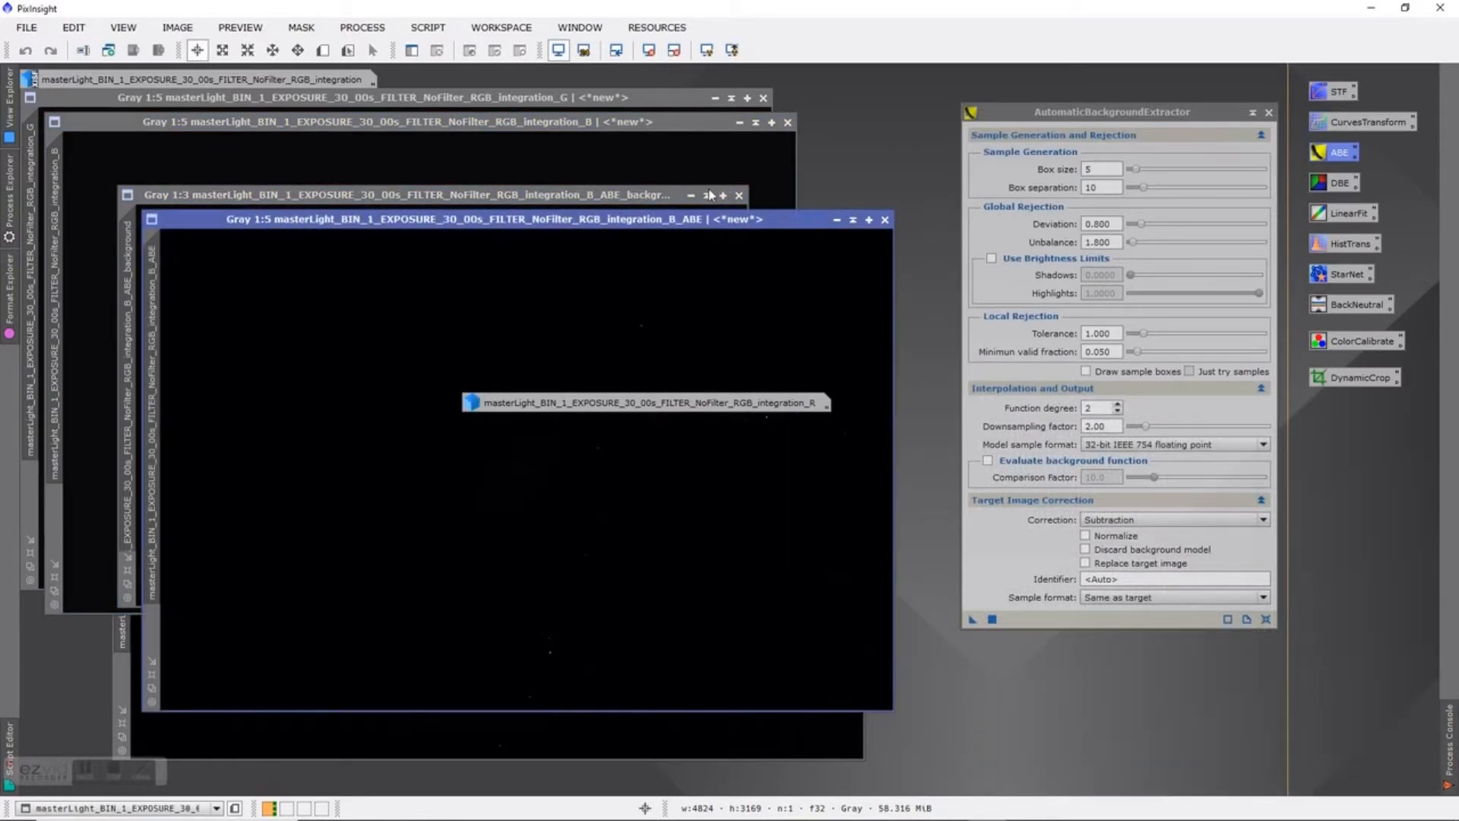
click(617, 199)
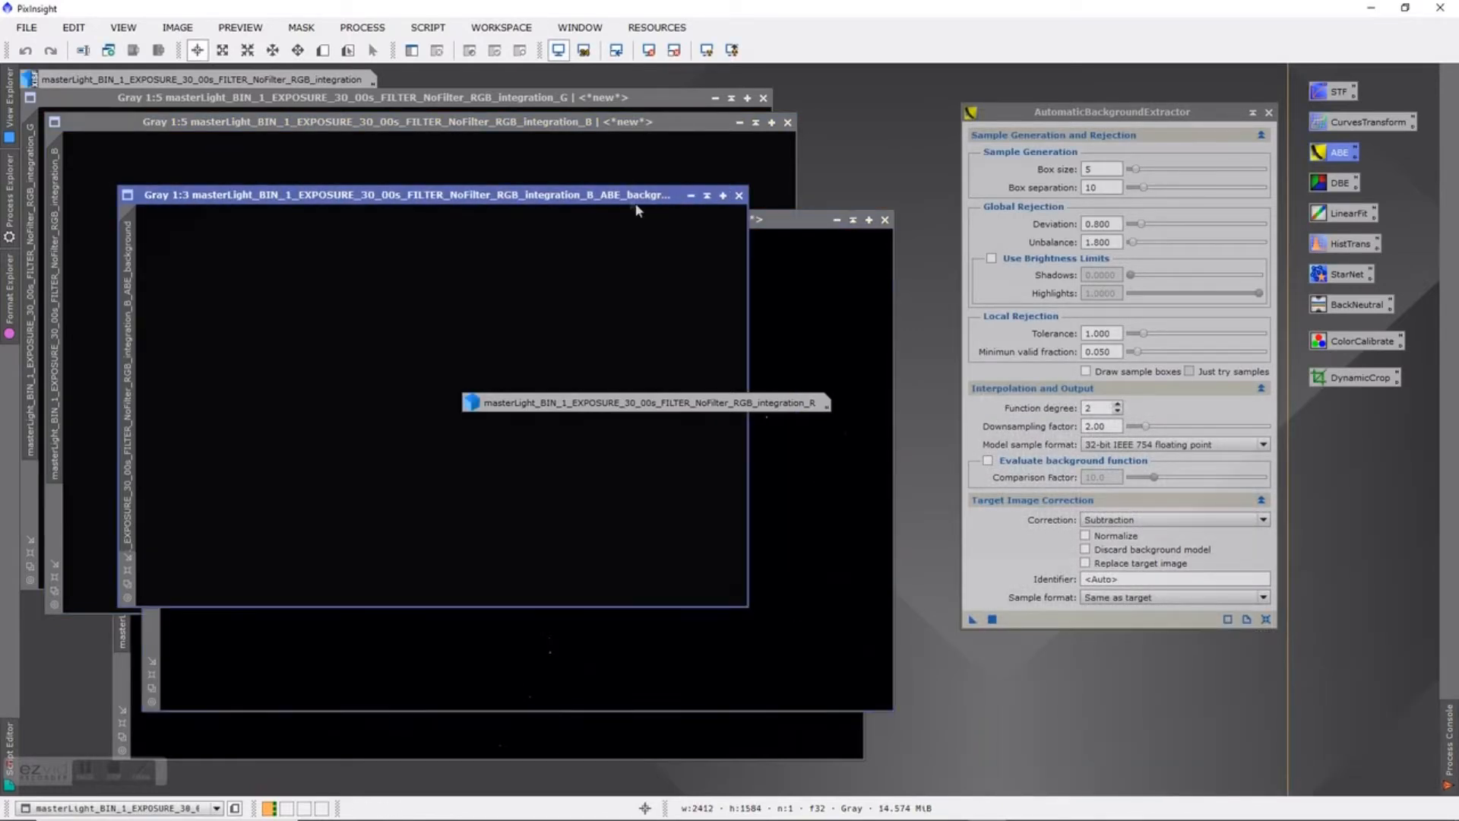
click(739, 196)
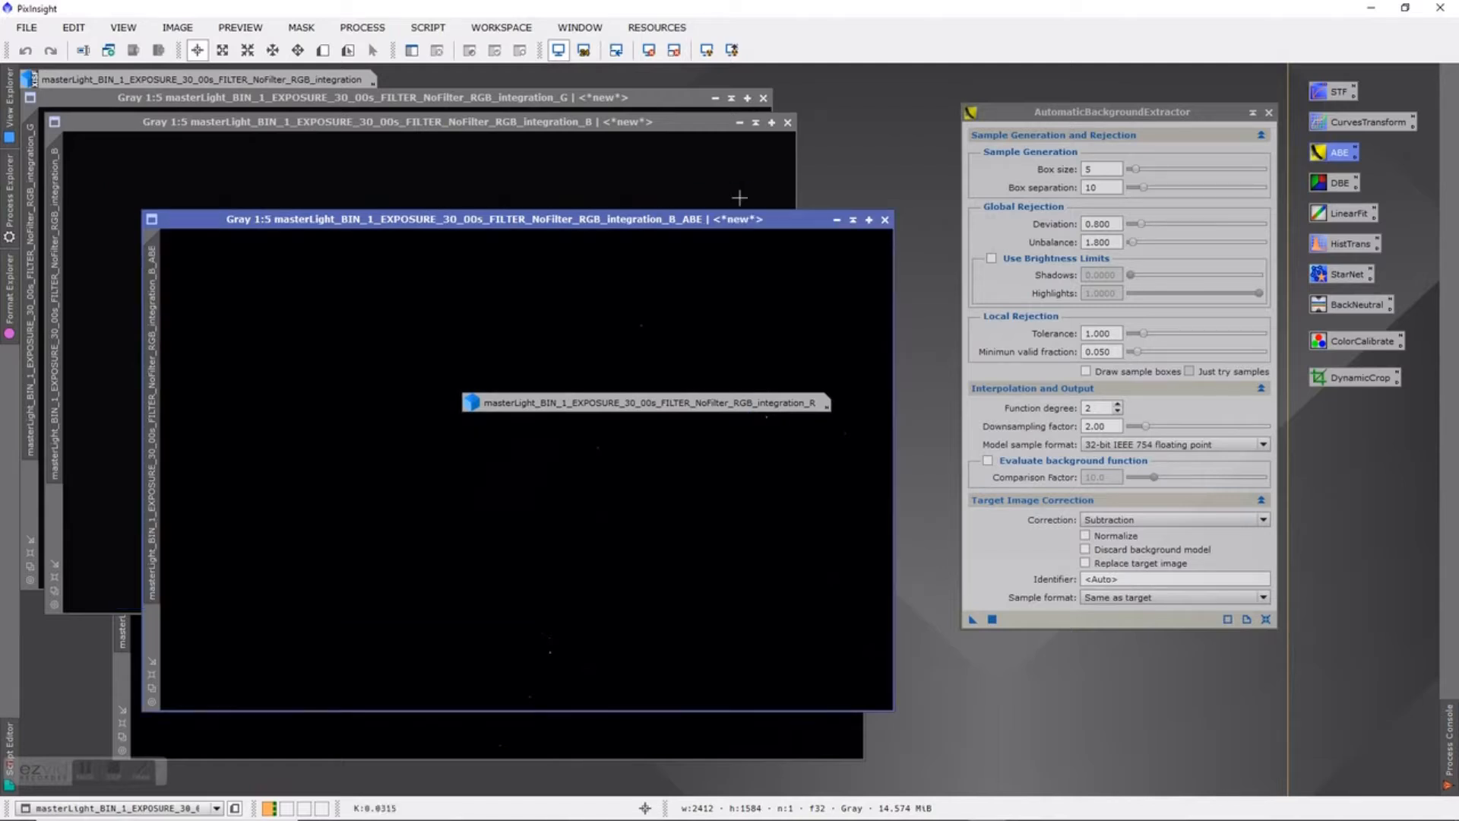
click(739, 123)
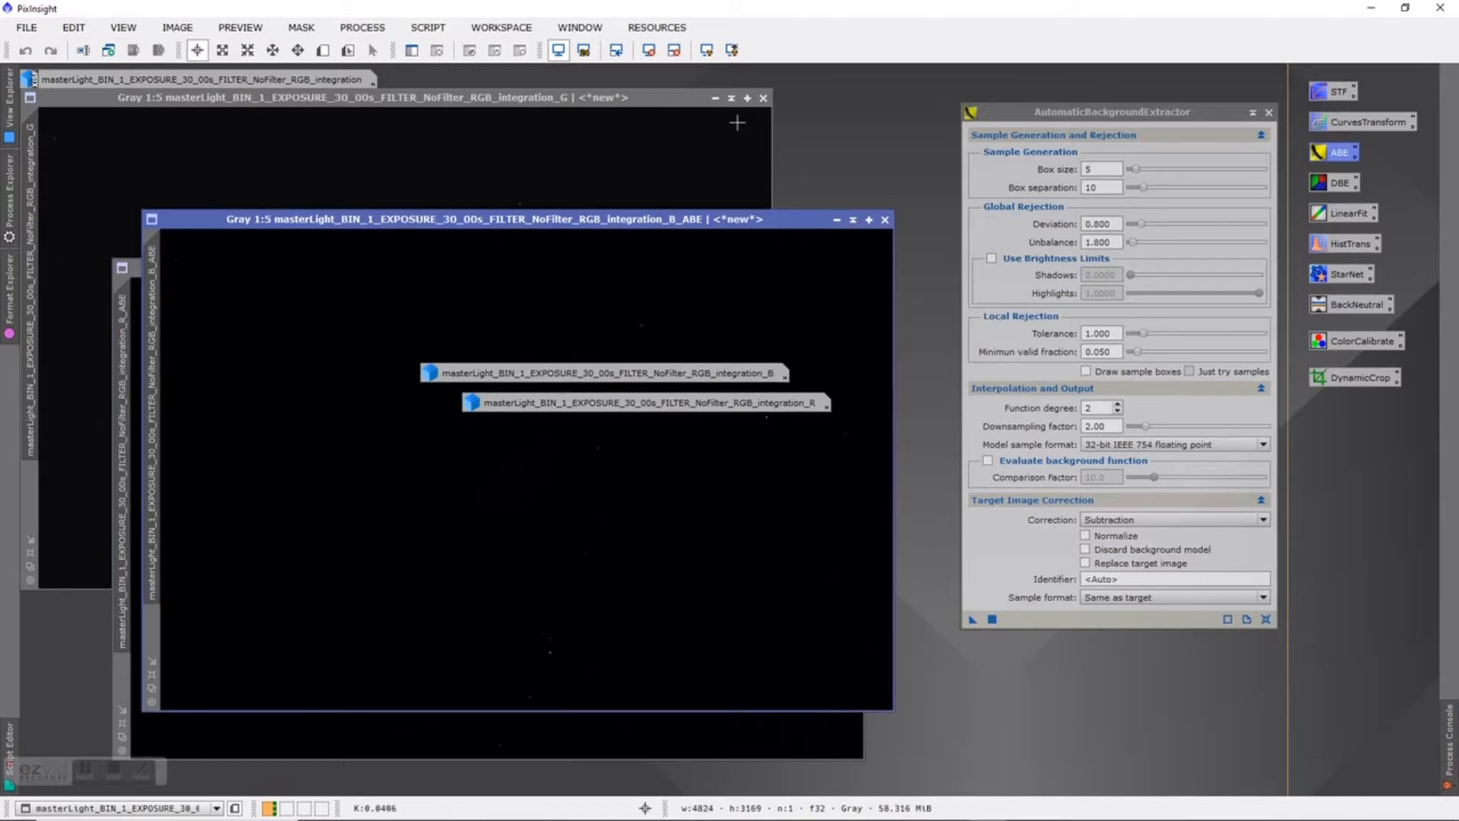
Run AutomaticBackgroundExtractor on the green channel image, close its background model and the process window, and iconize the original green channel
drag(972, 619, 599, 150)
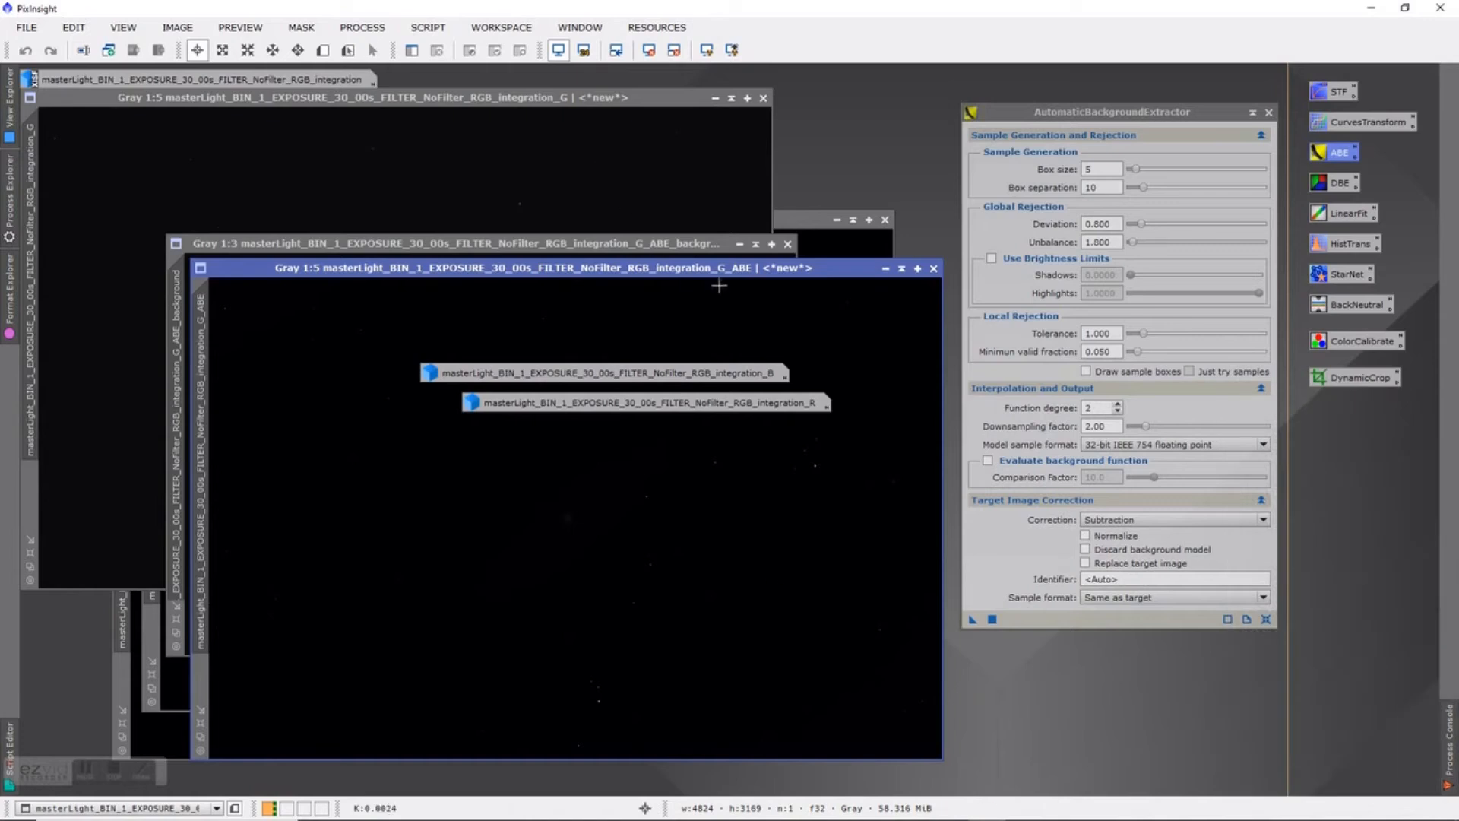
click(622, 247)
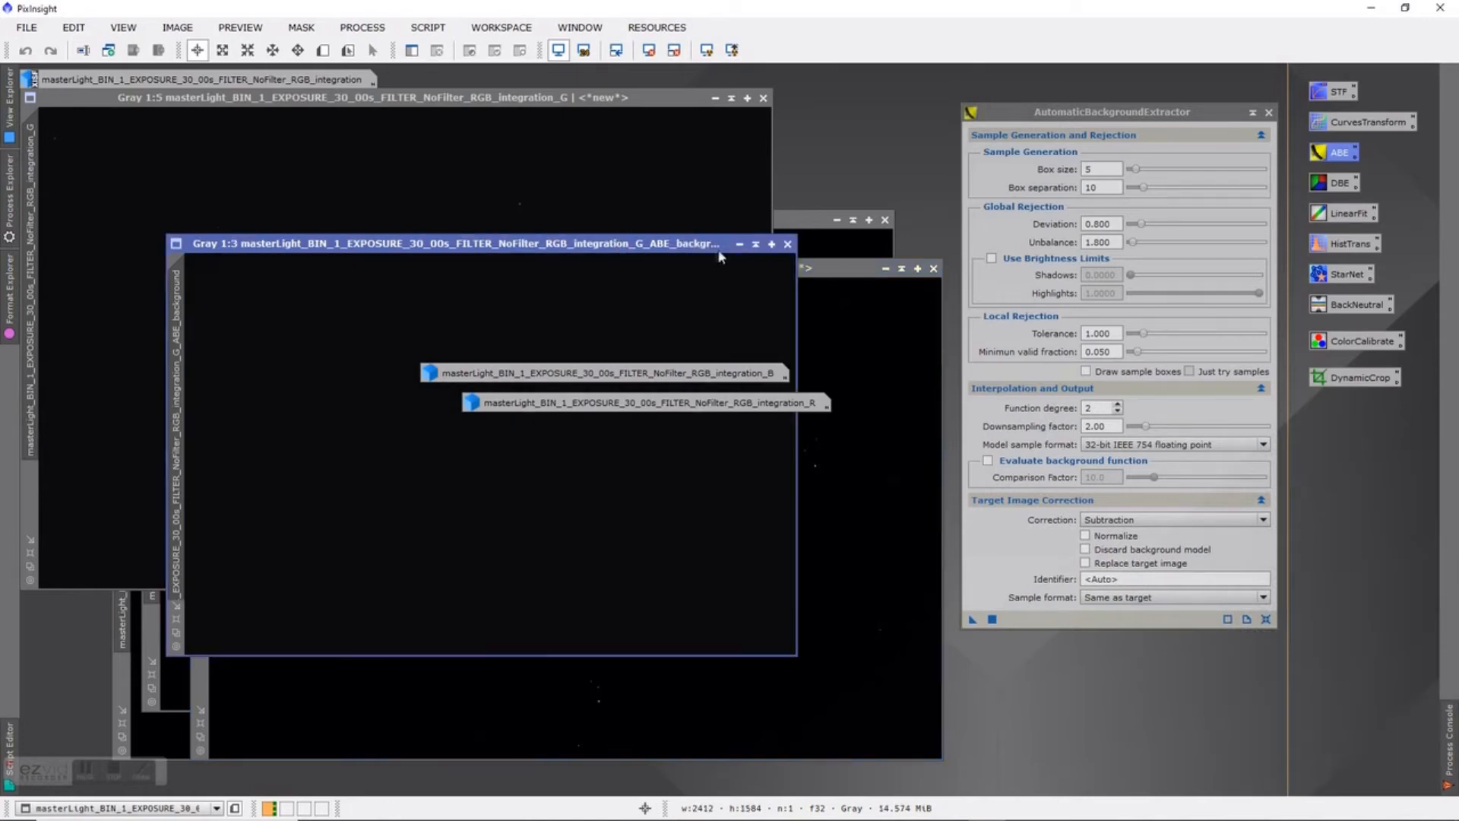
click(787, 244)
click(715, 97)
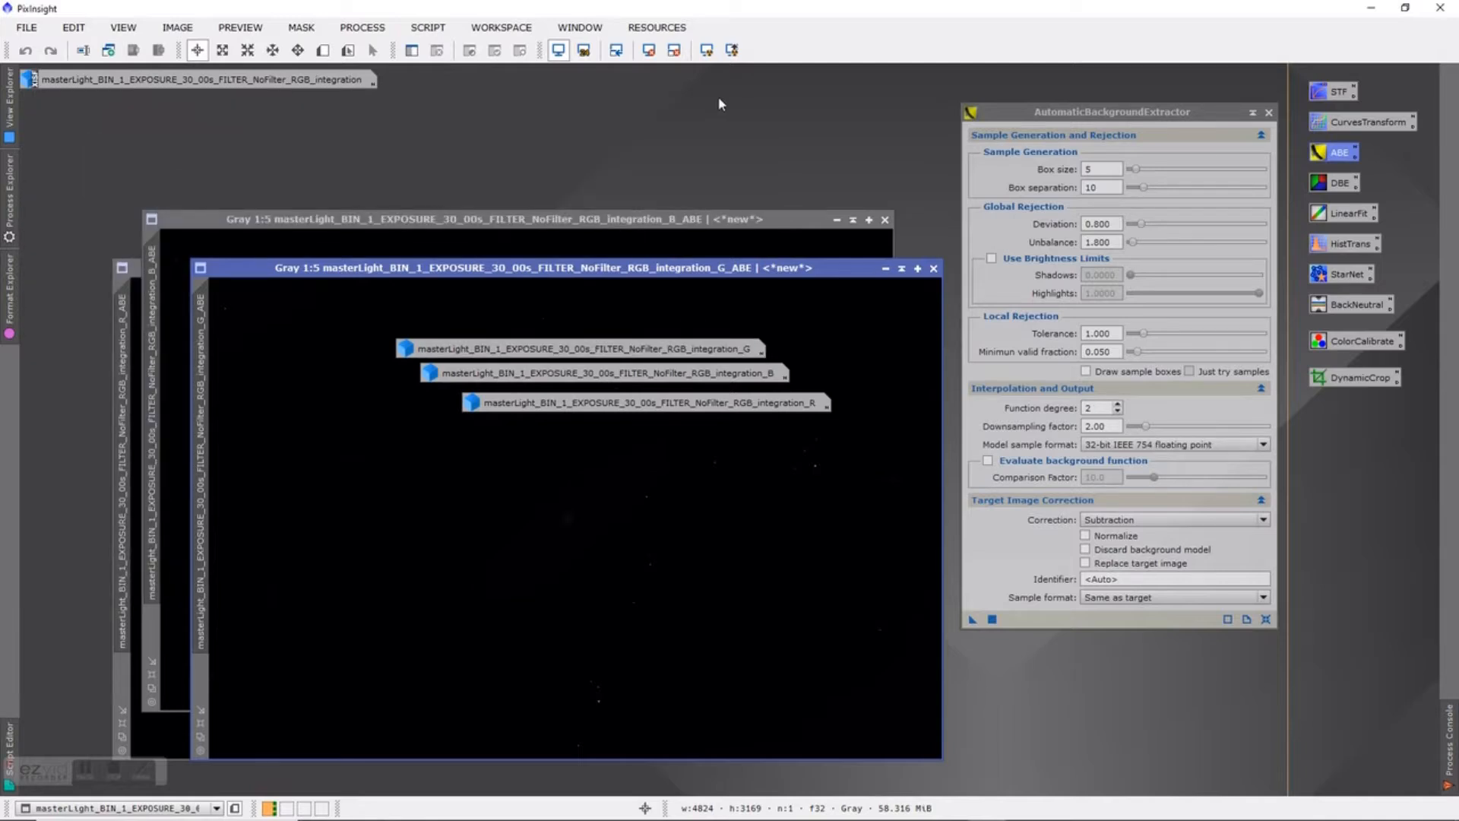
click(1269, 113)
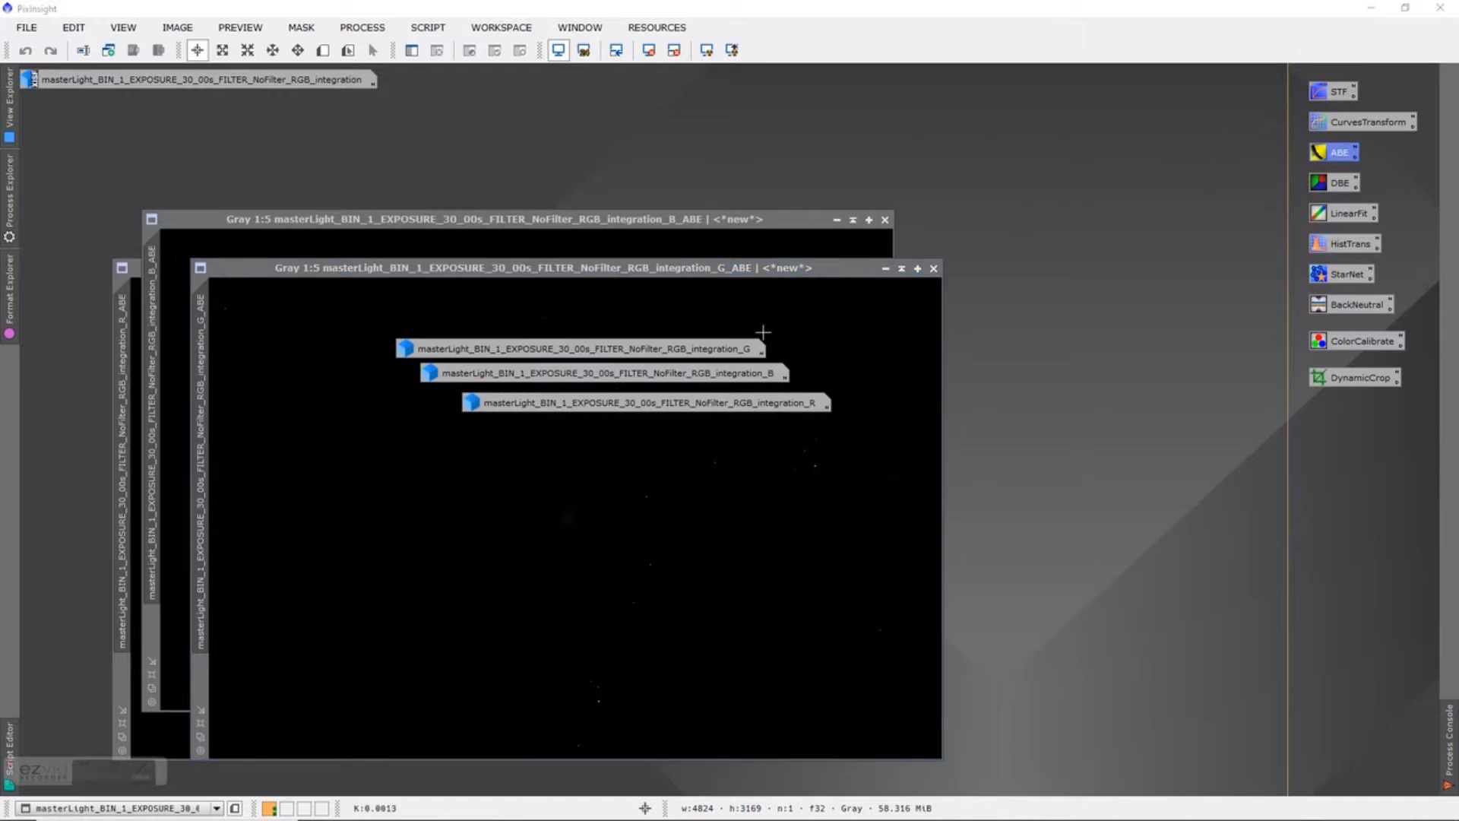
Gather the iconized original G, B and R channel images on the empty workspace area and delete all three
drag(594, 348, 1095, 121)
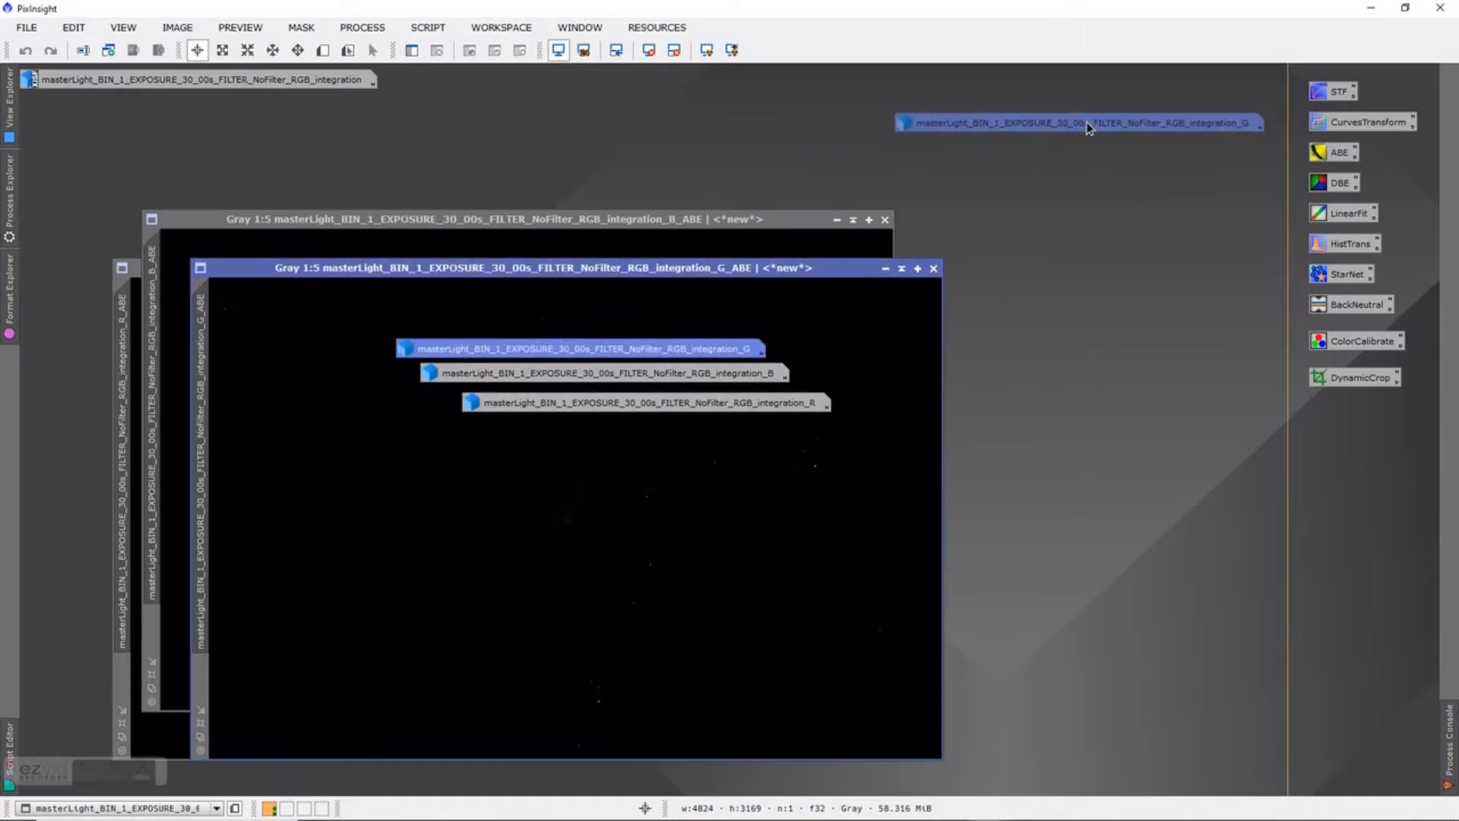
drag(663, 380, 1126, 157)
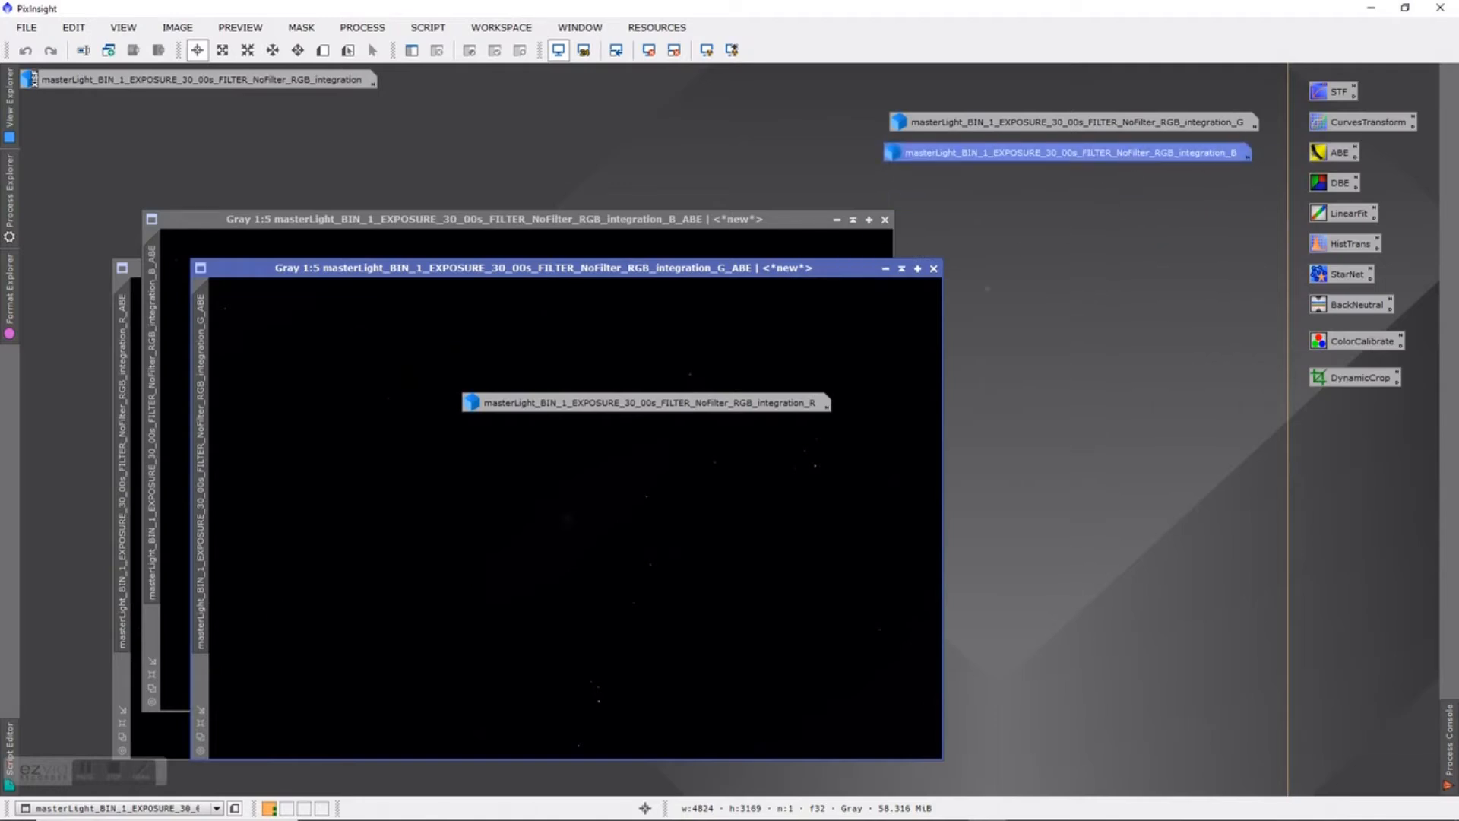
drag(691, 404, 1114, 182)
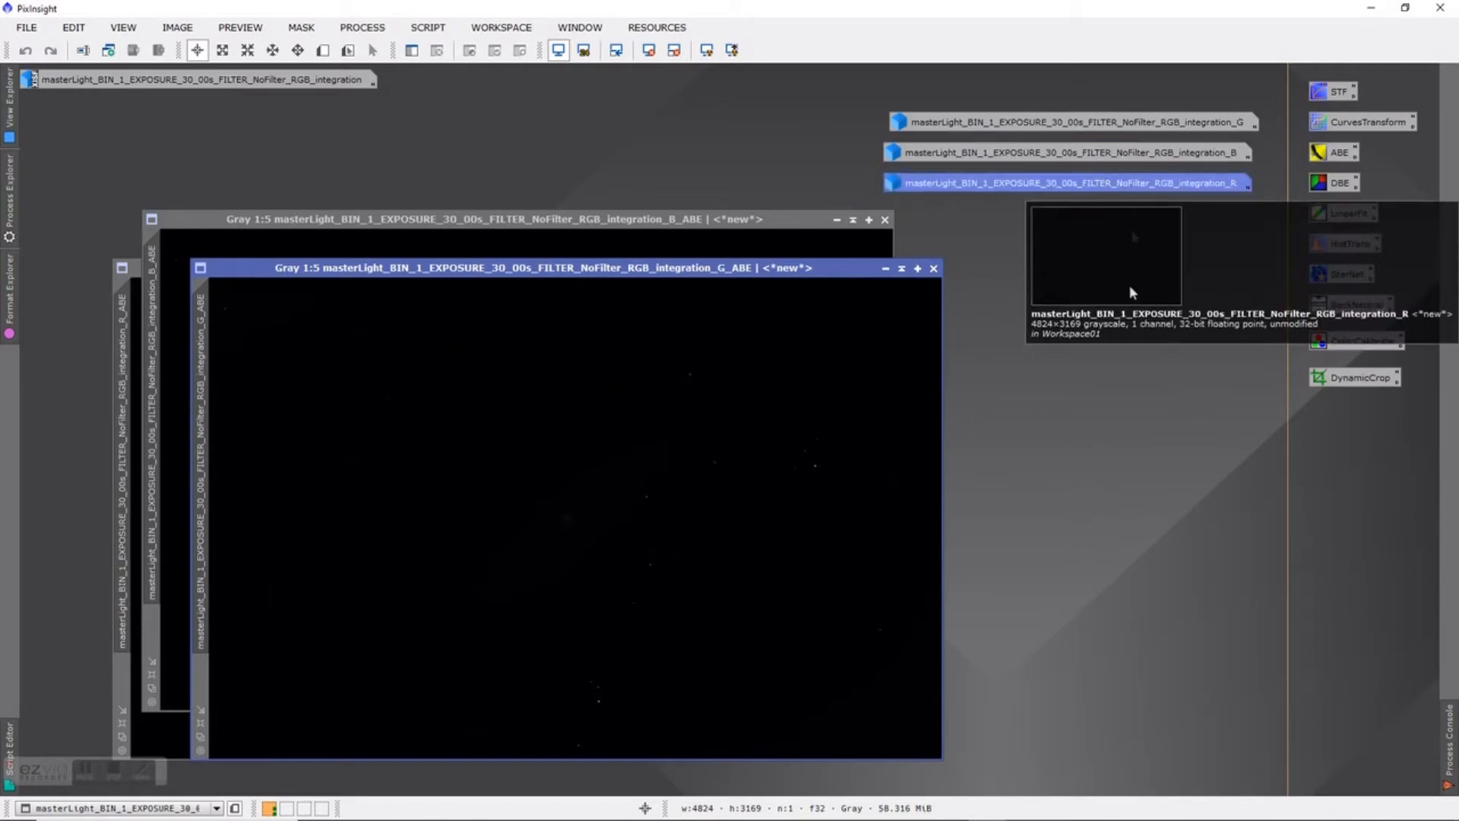
drag(828, 72, 1263, 207)
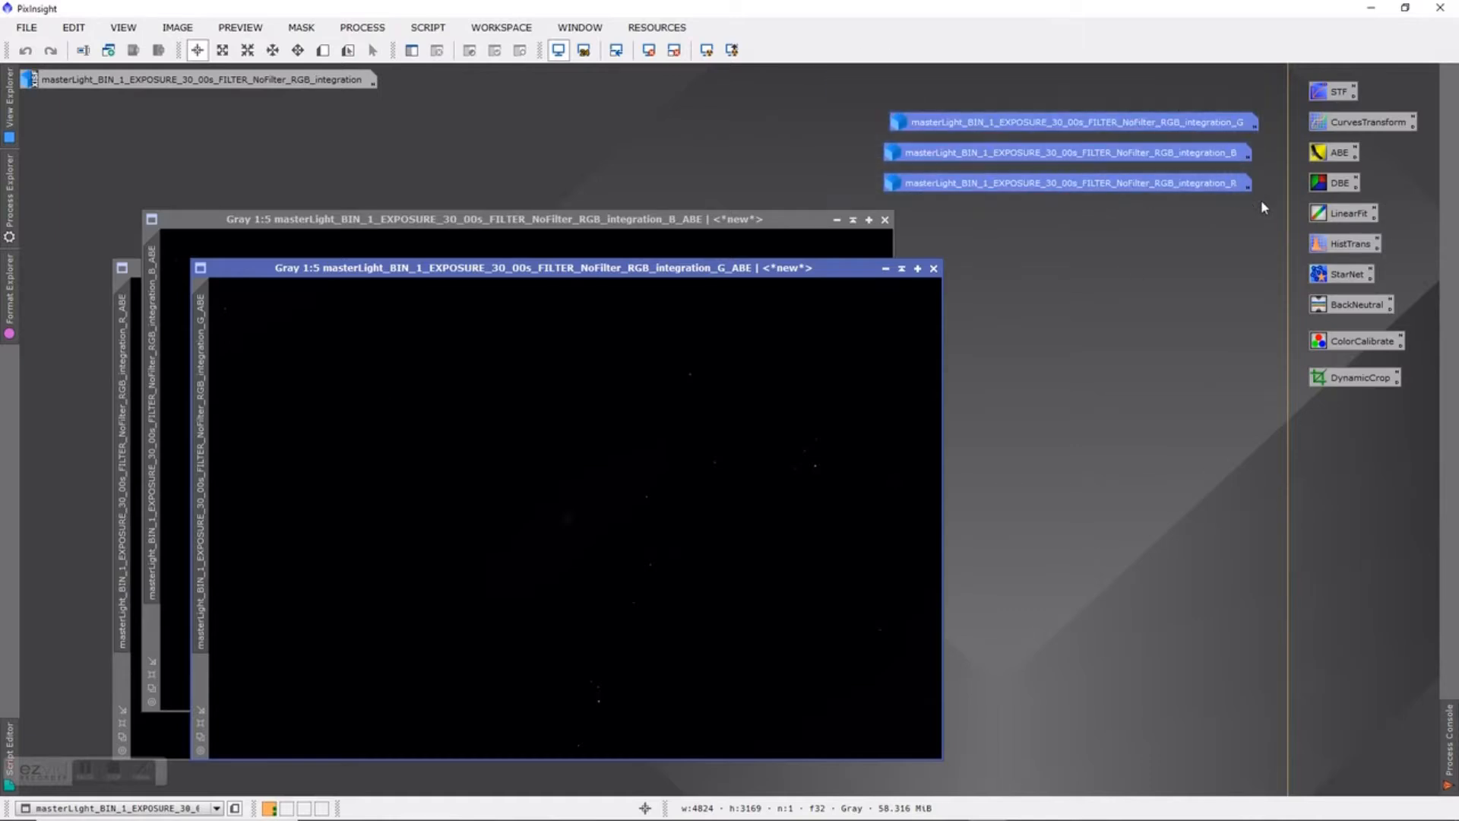
right_click(1171, 183)
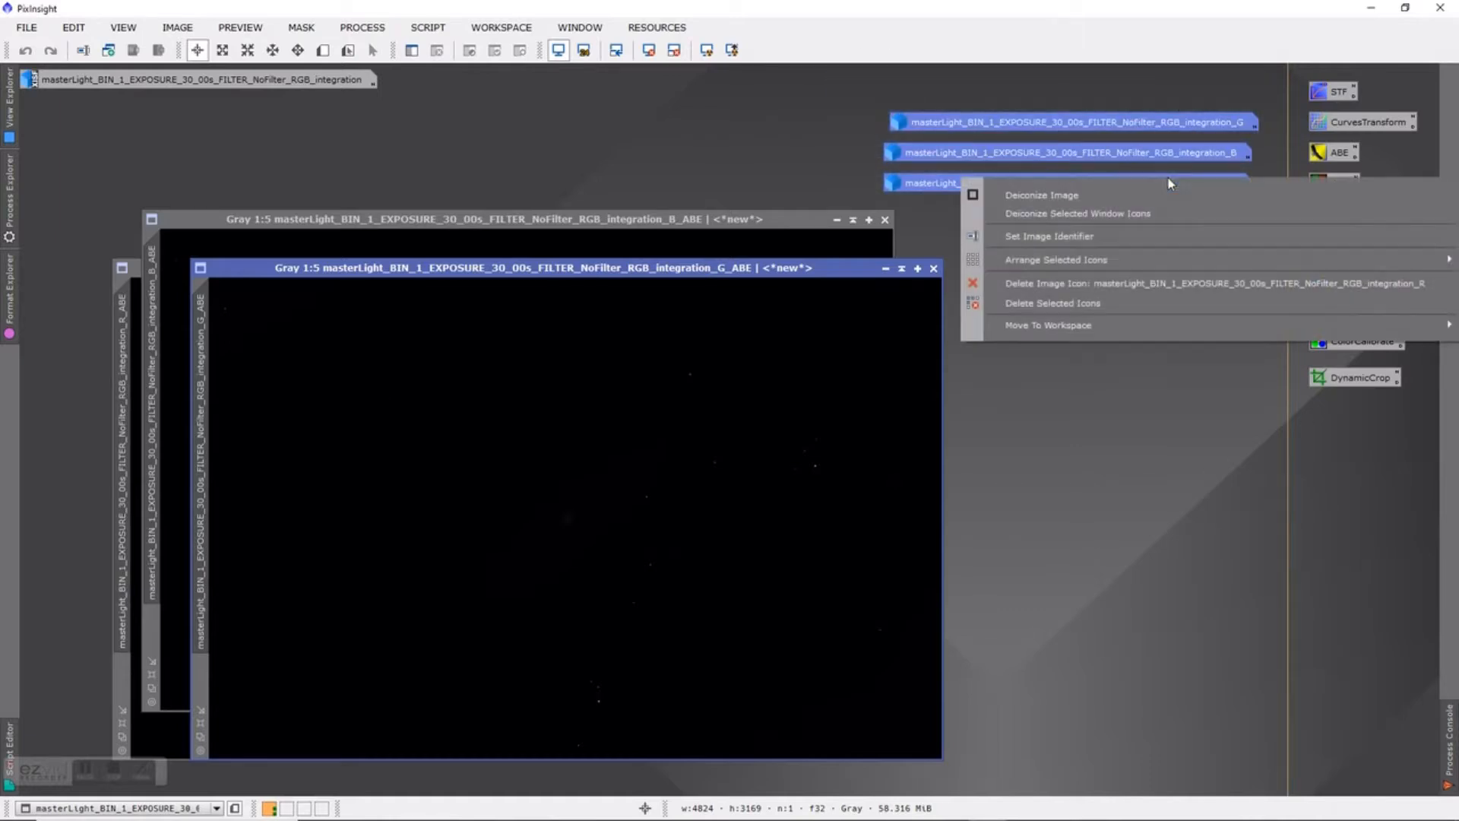
click(1063, 304)
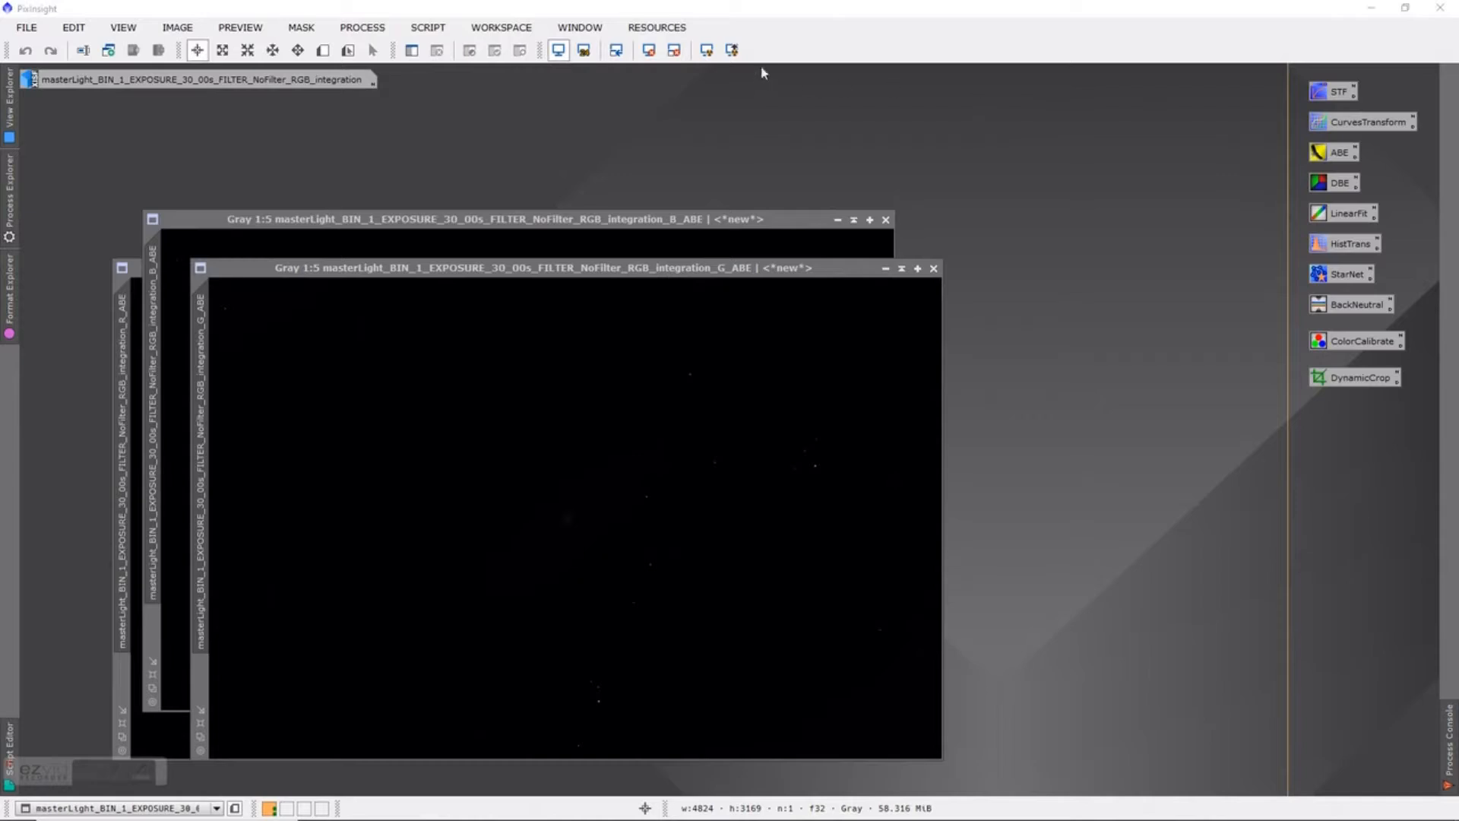
Hide the Screen Transfer Functions toolbar and show it again
right_click(802, 52)
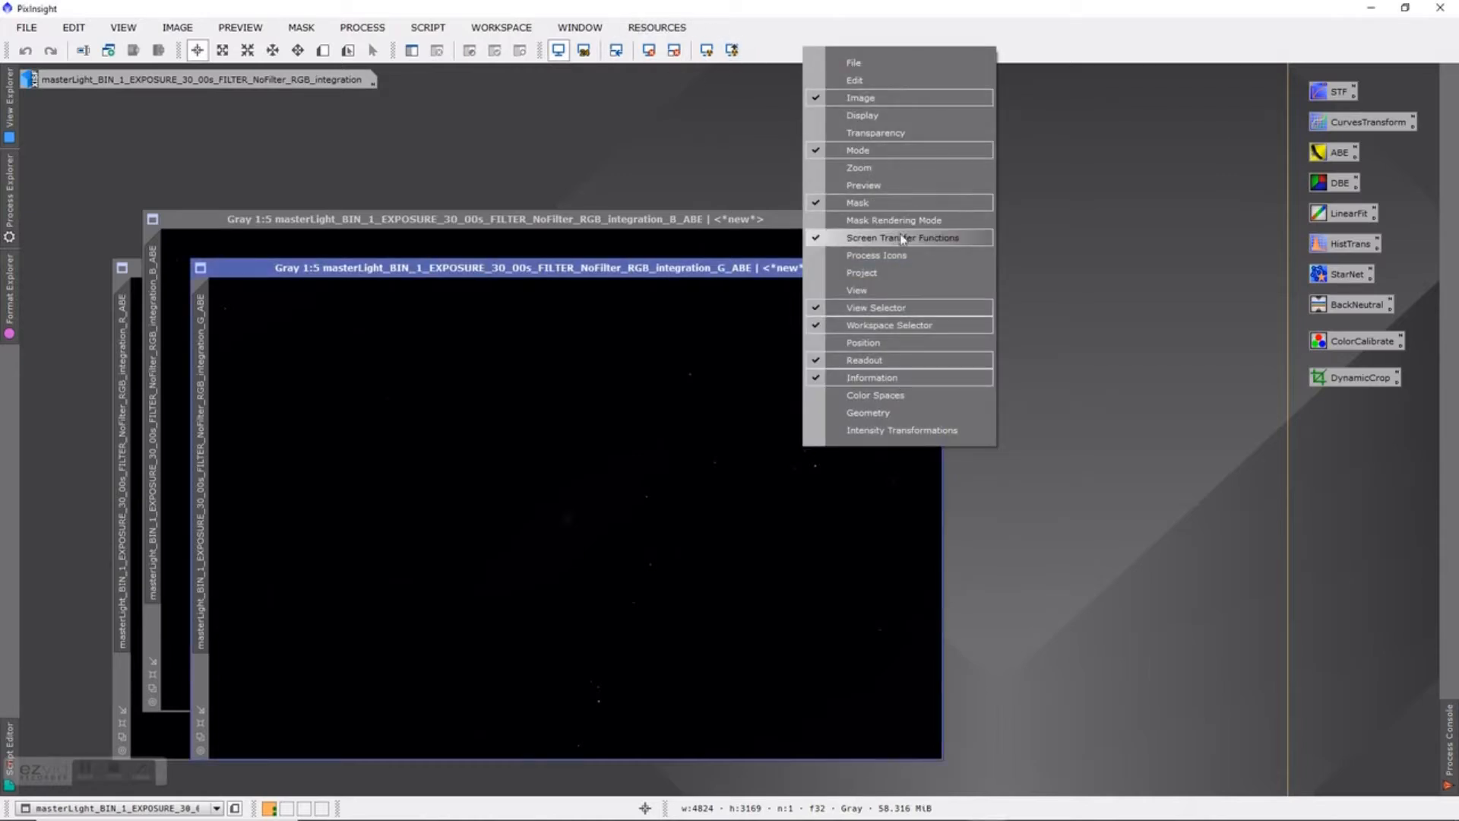
click(919, 240)
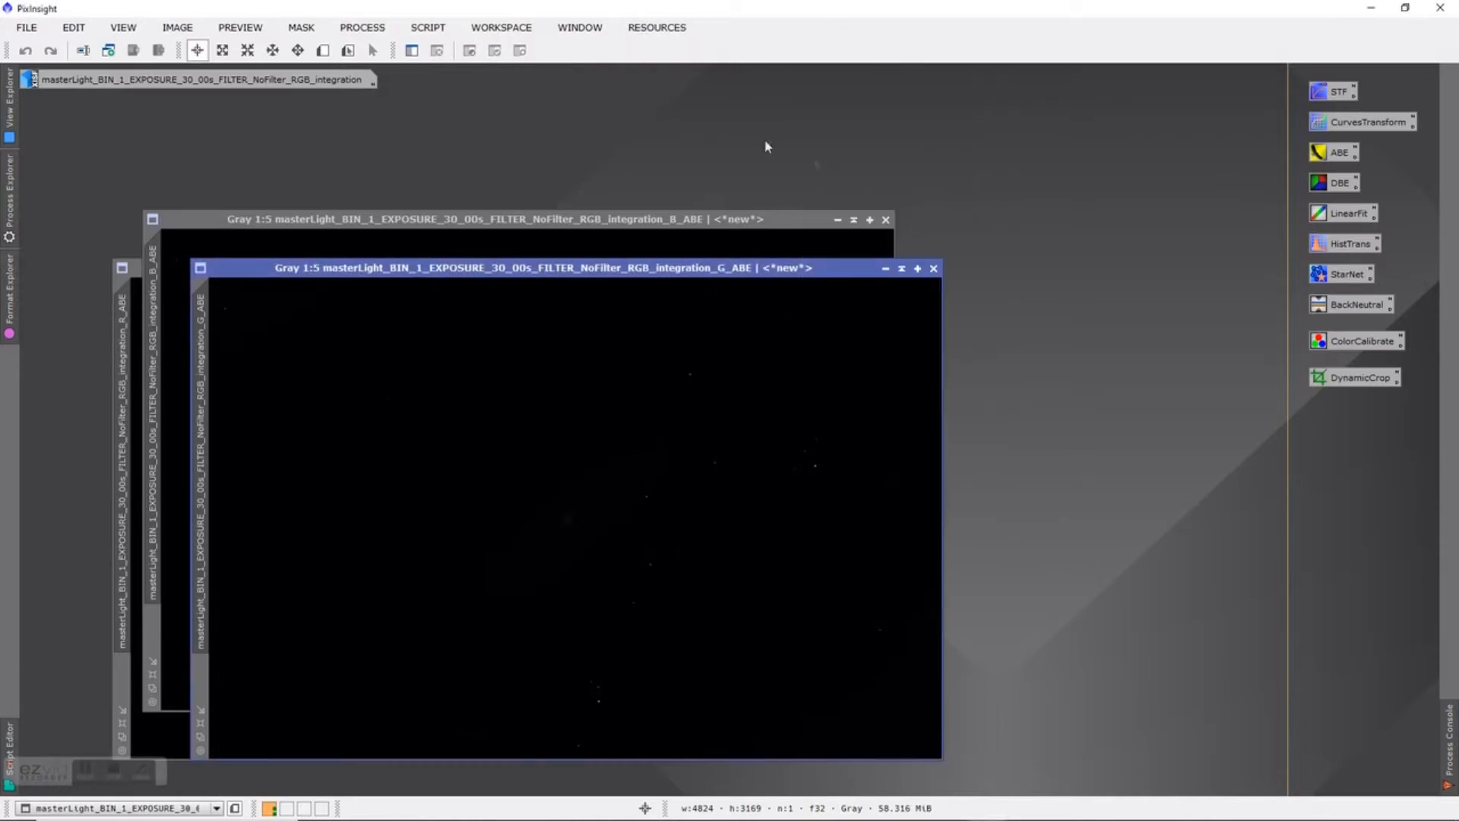
right_click(798, 46)
click(913, 233)
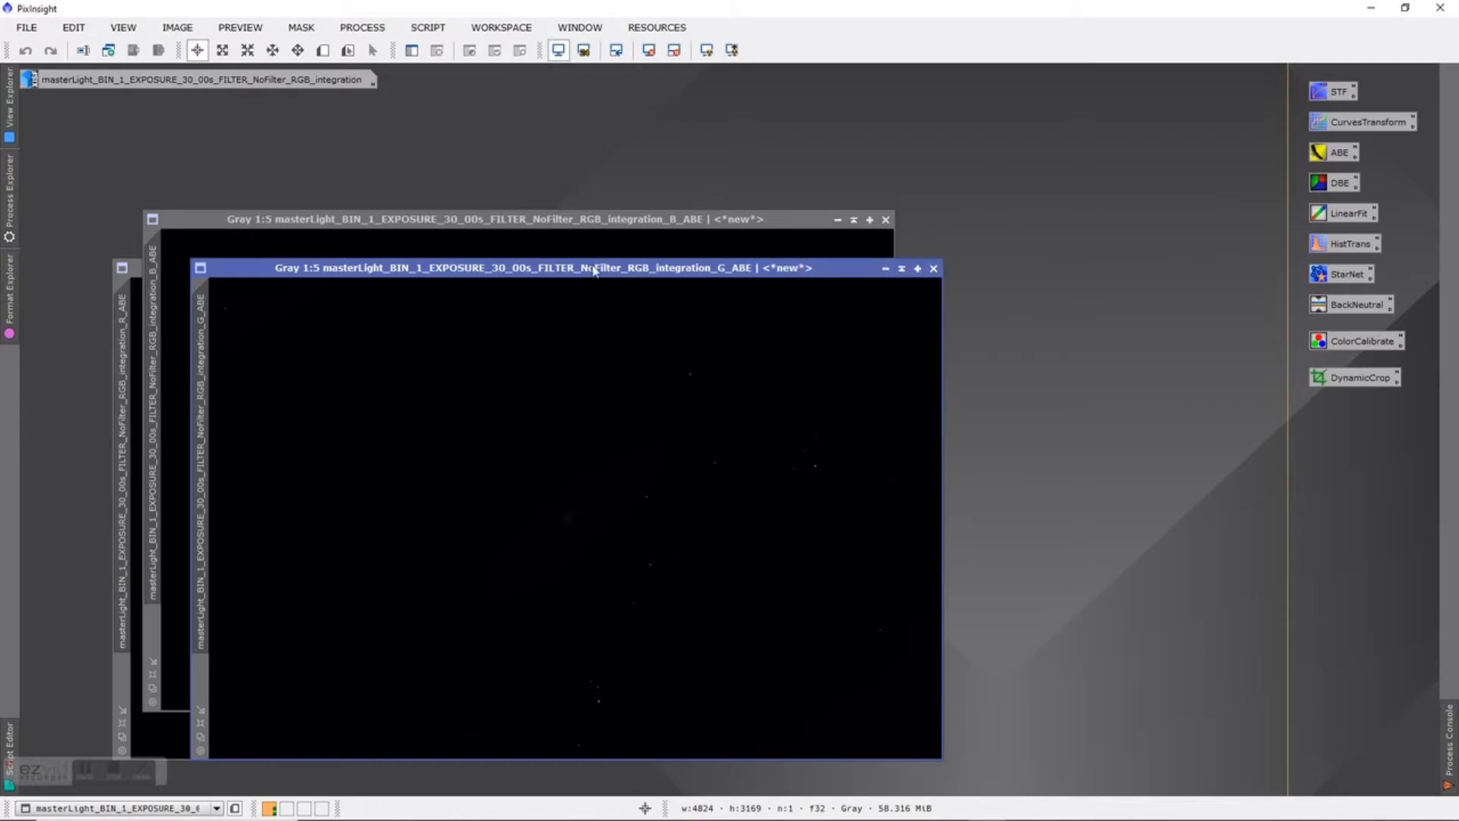
Apply a screen auto-stretch to each of the ABE-corrected green, blue and red channel images
click(707, 50)
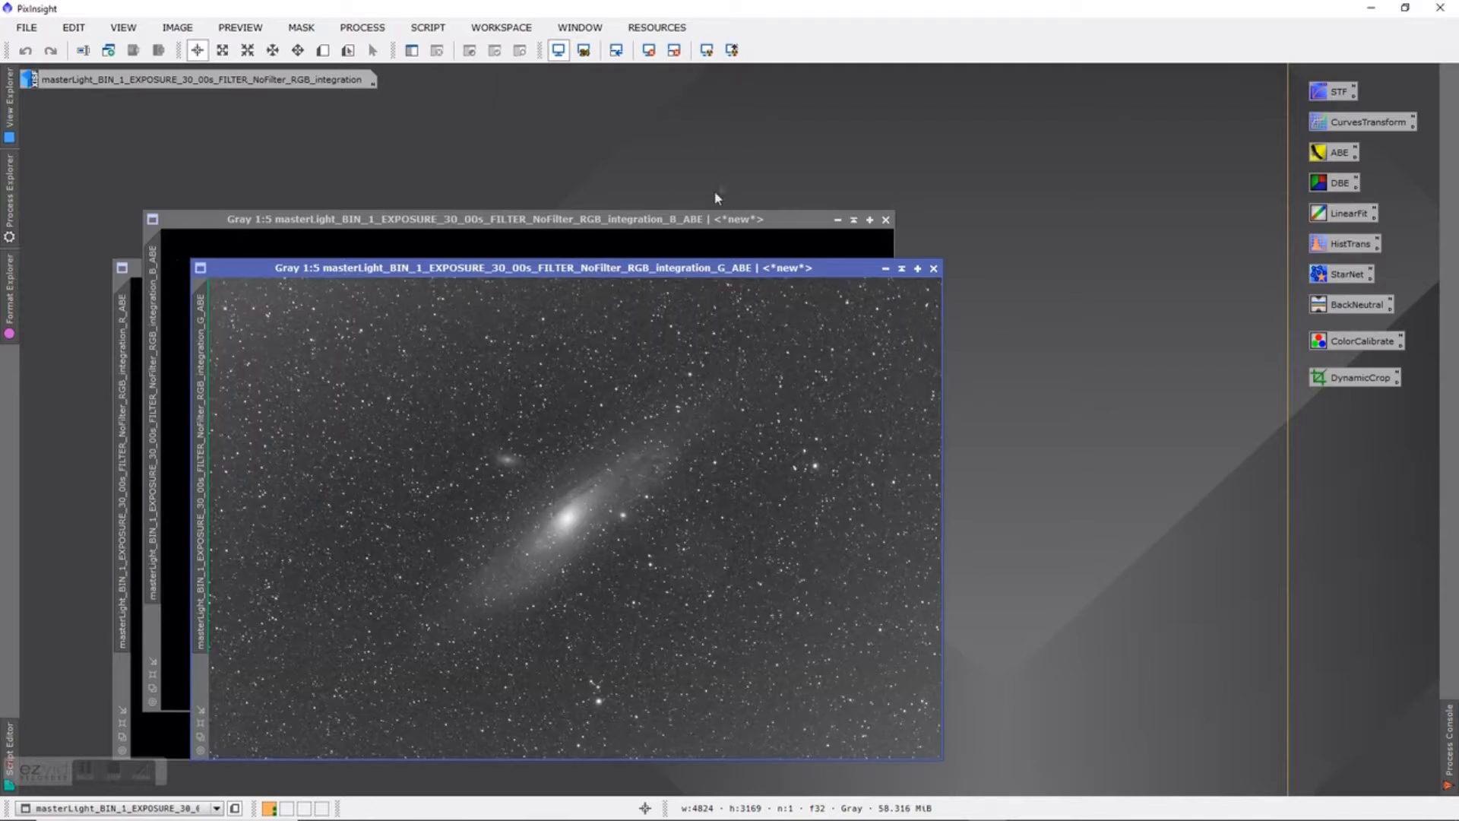
click(662, 223)
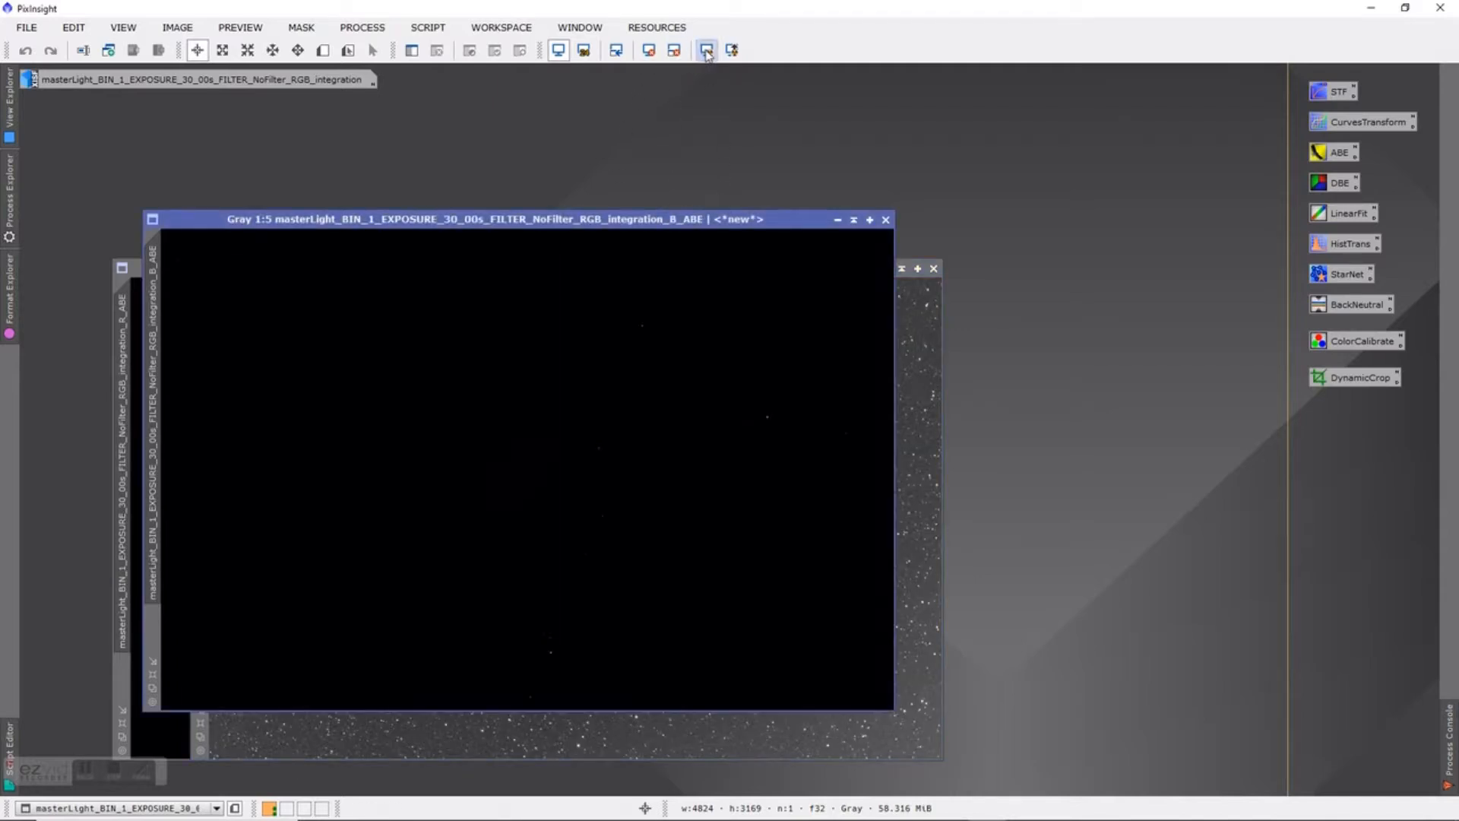
click(706, 51)
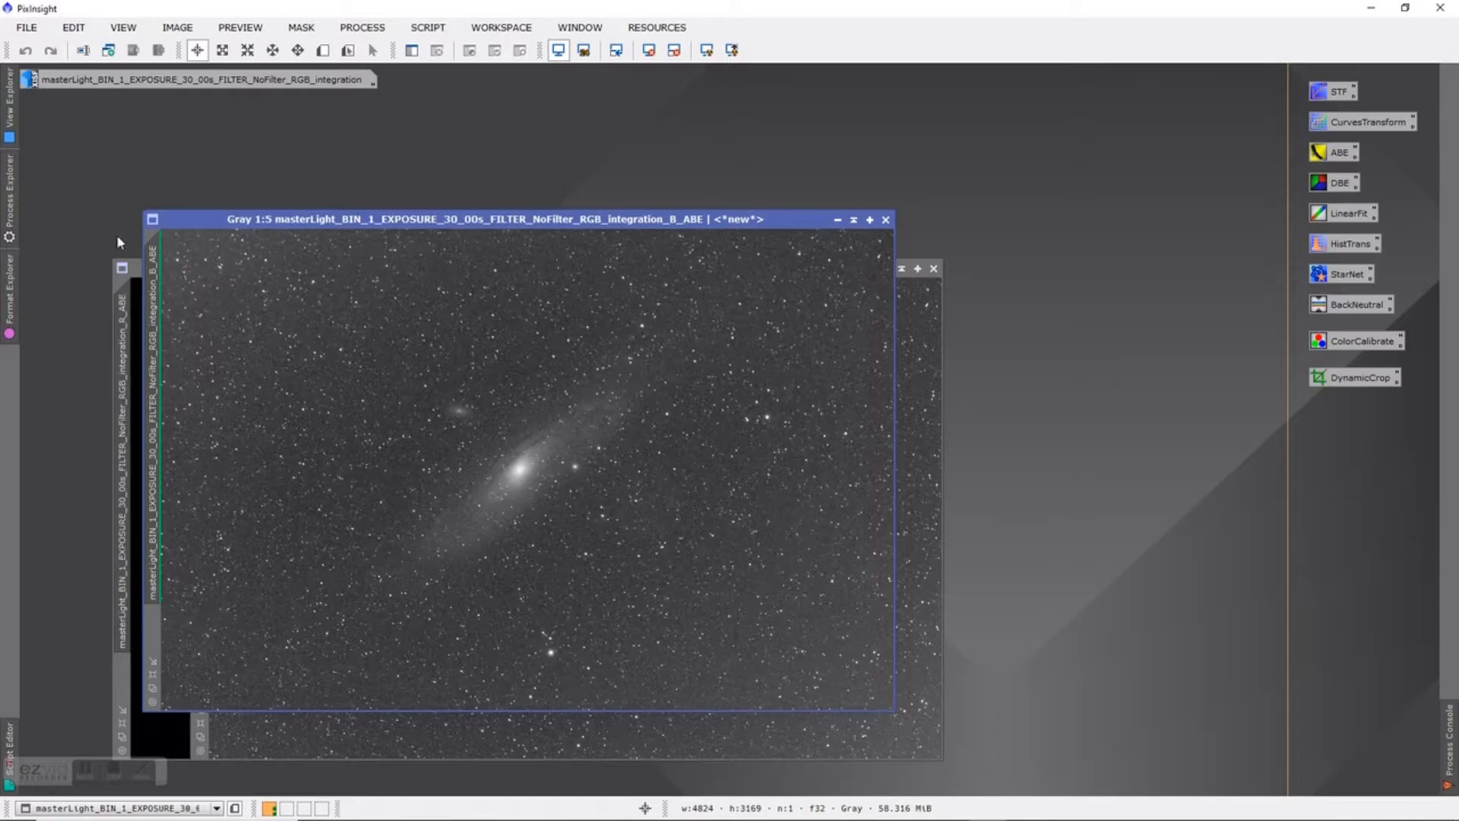
click(133, 279)
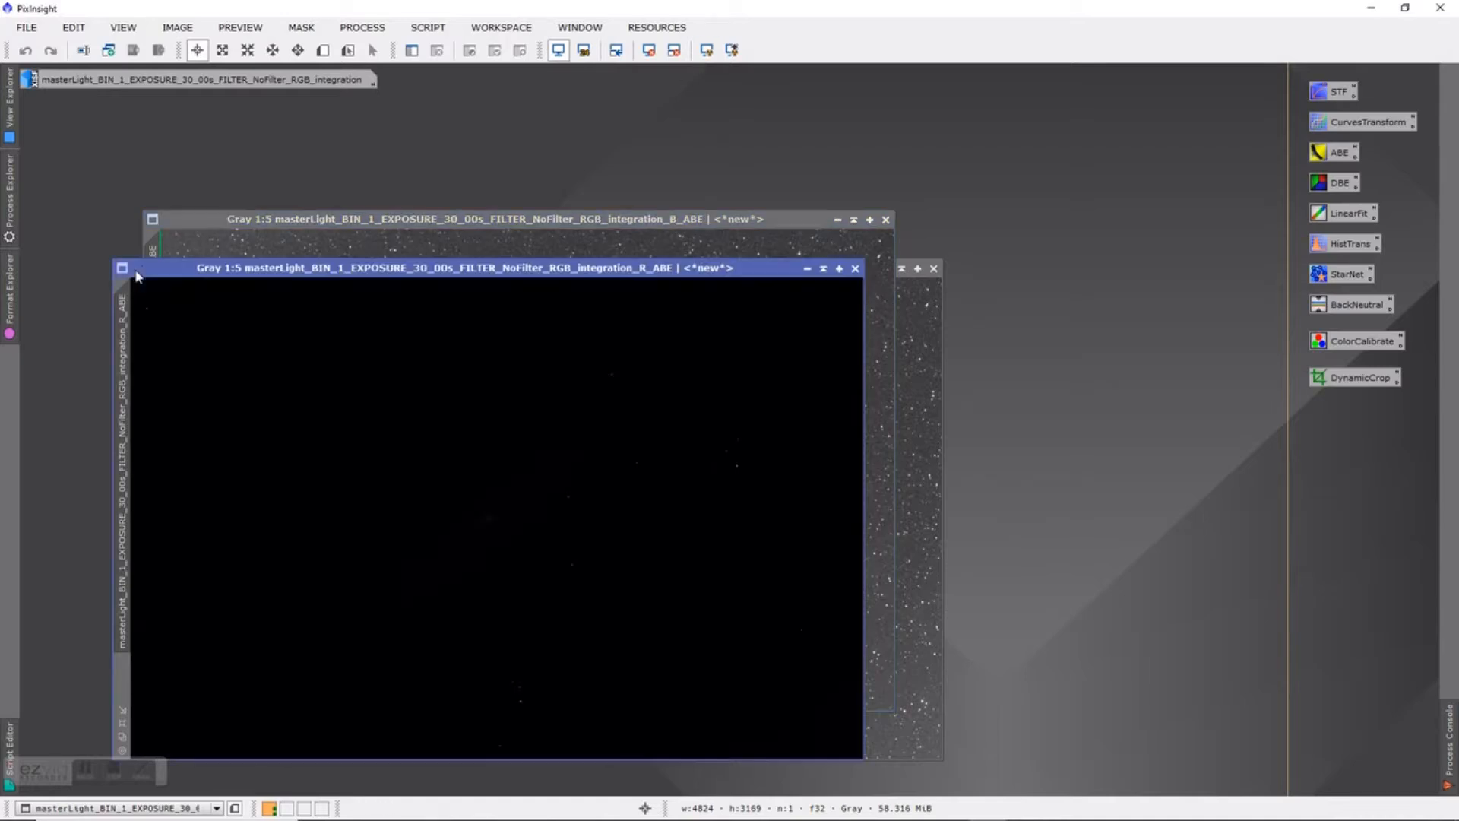
click(707, 51)
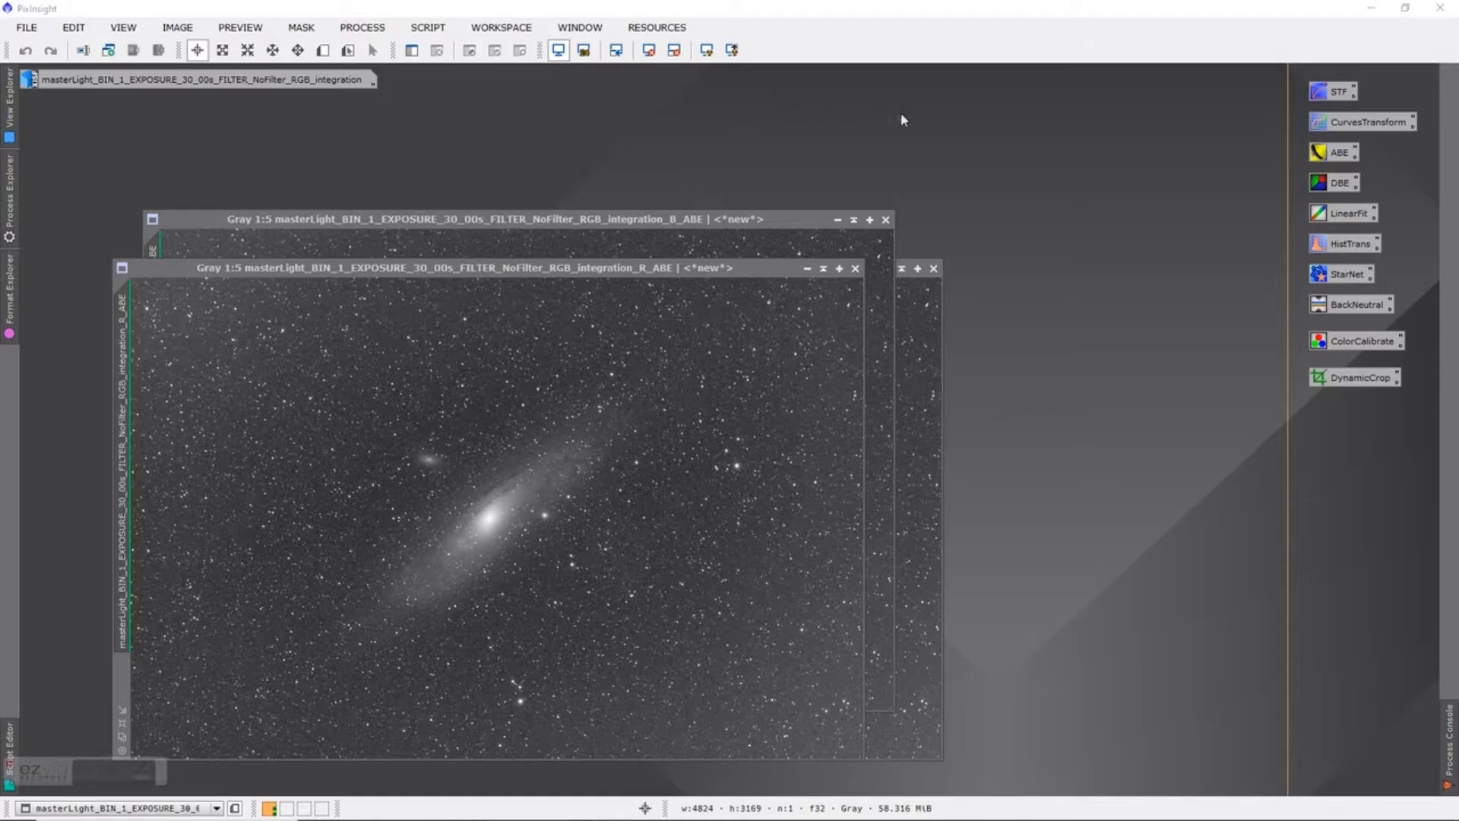
Set up DynamicBackgroundExtraction with tolerance 0.750, default sample radius 25 and Subtraction as the target image correction
double_click(1334, 186)
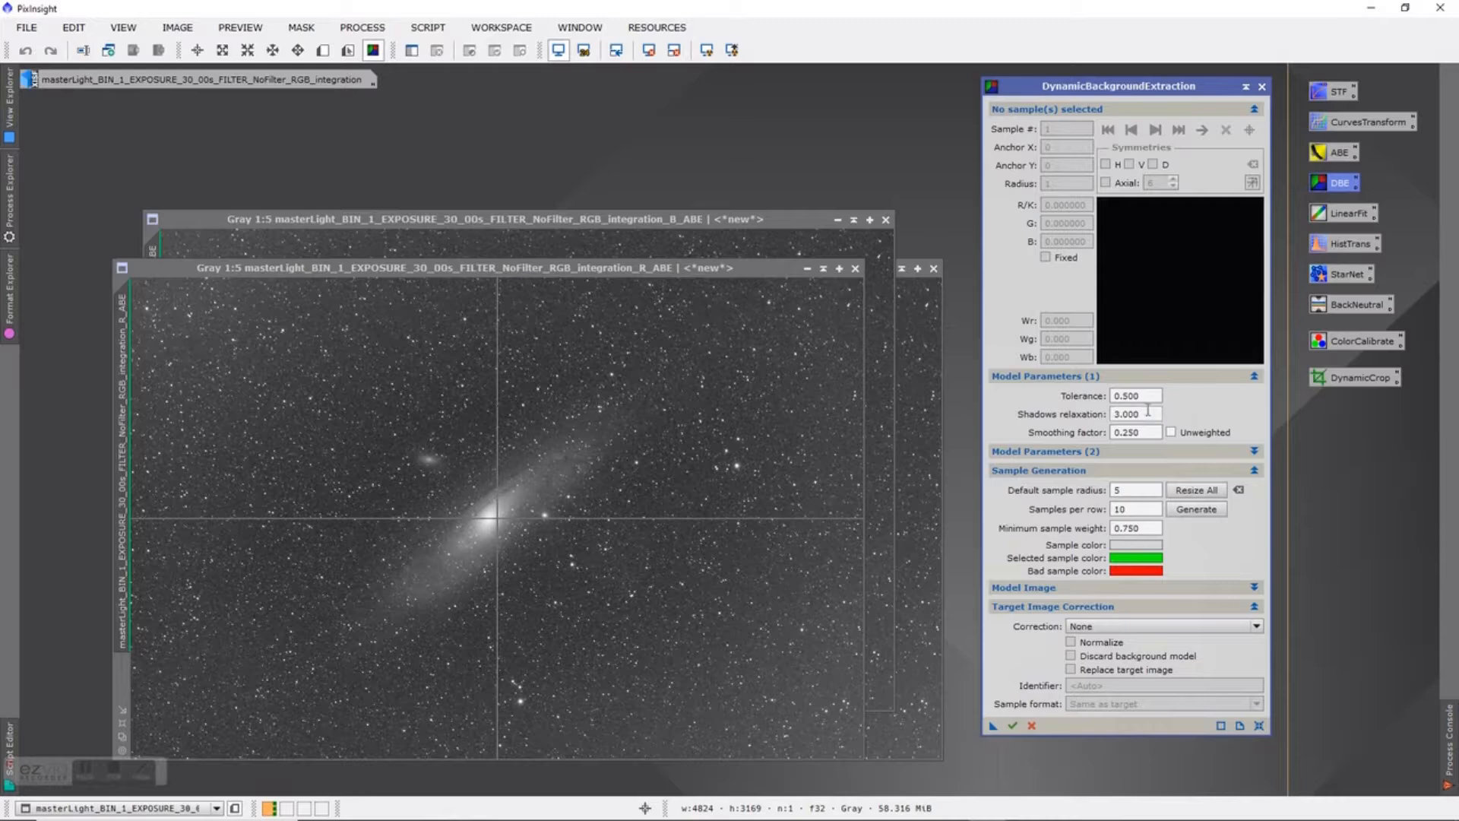
click(1124, 395)
click(1254, 454)
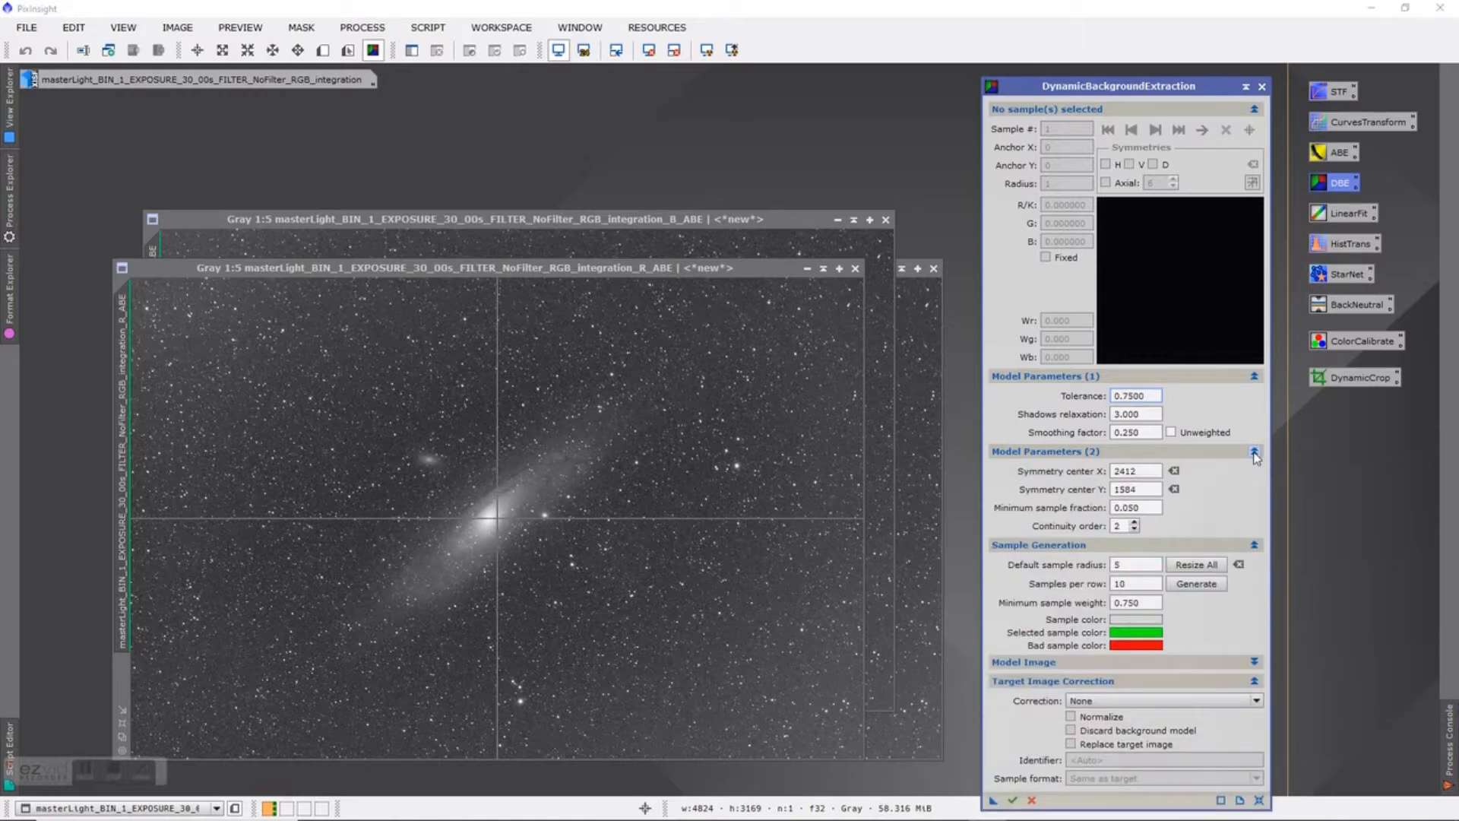
click(1254, 453)
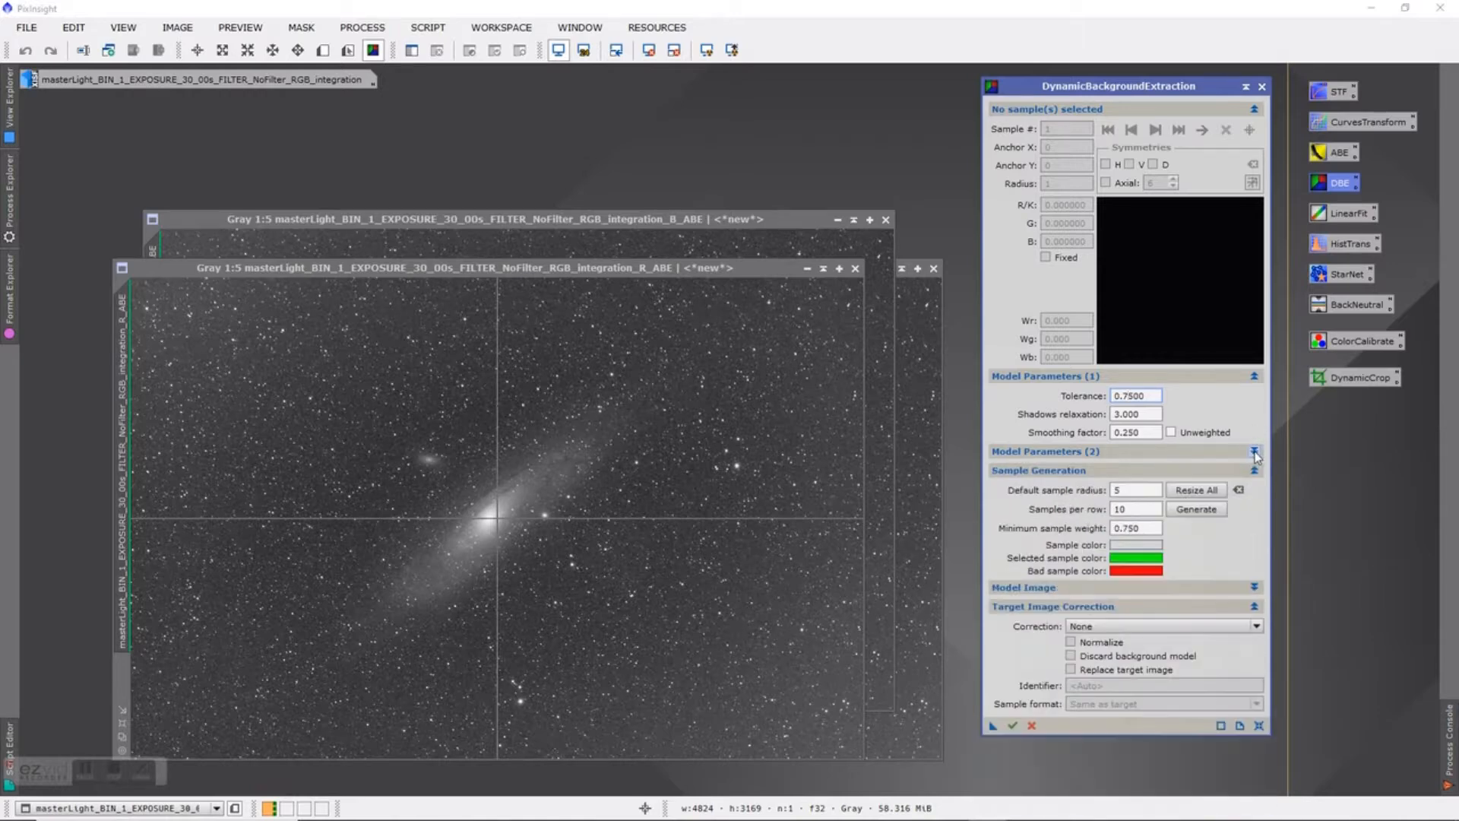
click(1115, 490)
drag(1115, 490, 1130, 492)
click(1258, 628)
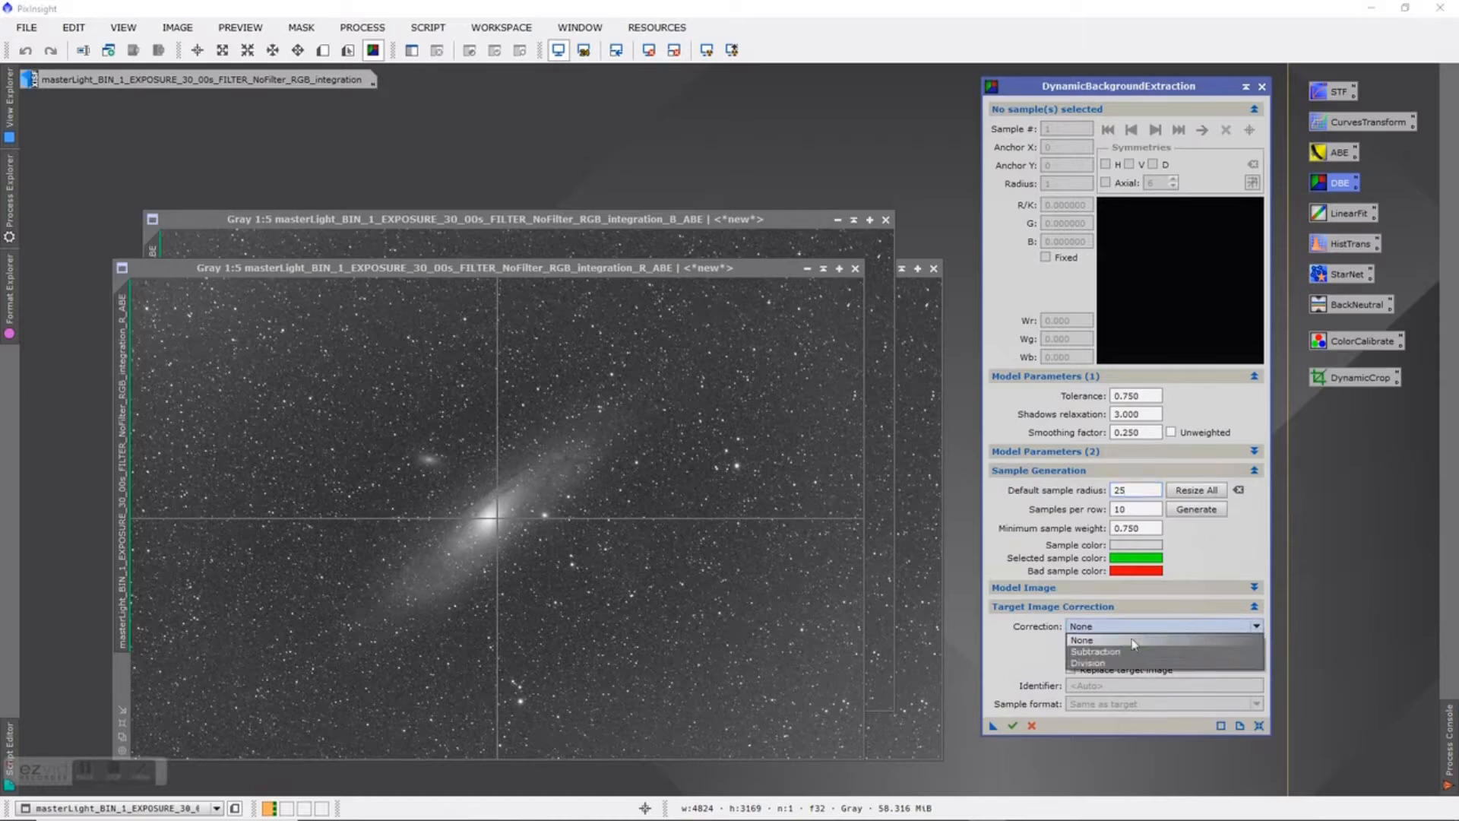
click(1118, 653)
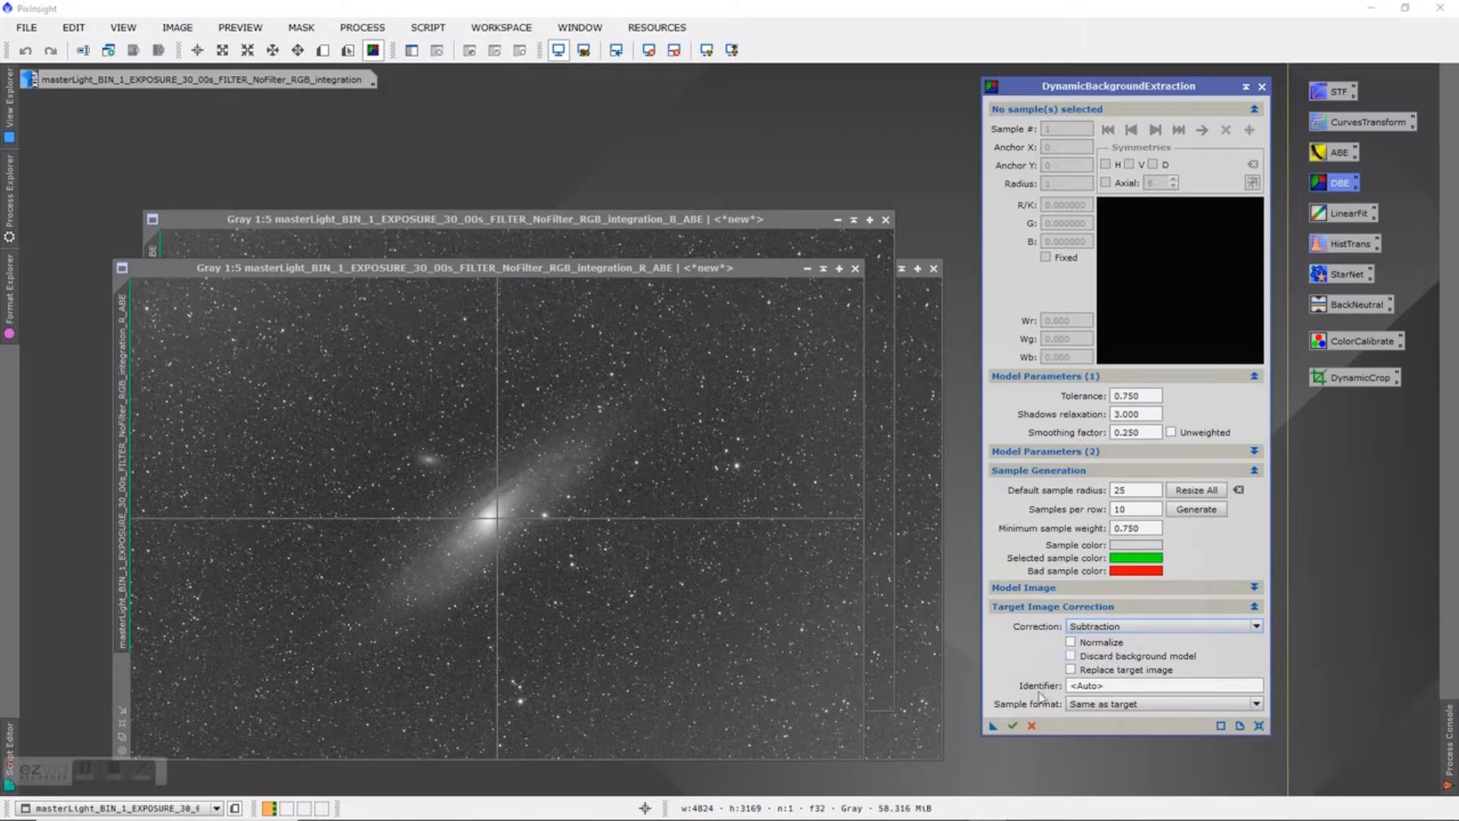
Save the configured DynamicBackgroundExtraction settings as a new process icon on the empty workspace and close the process
drag(990, 730, 1032, 765)
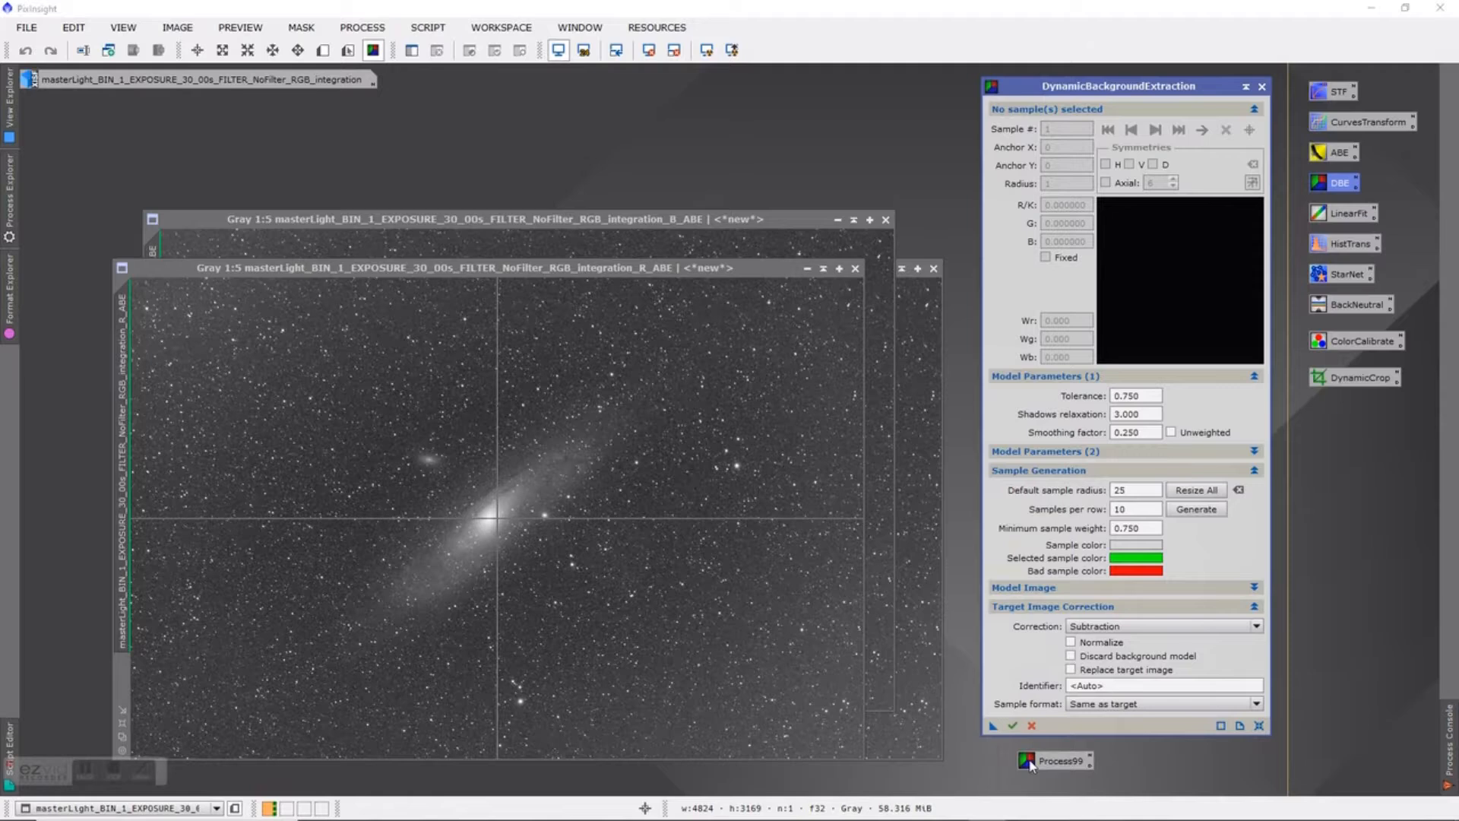
click(1261, 89)
click(696, 439)
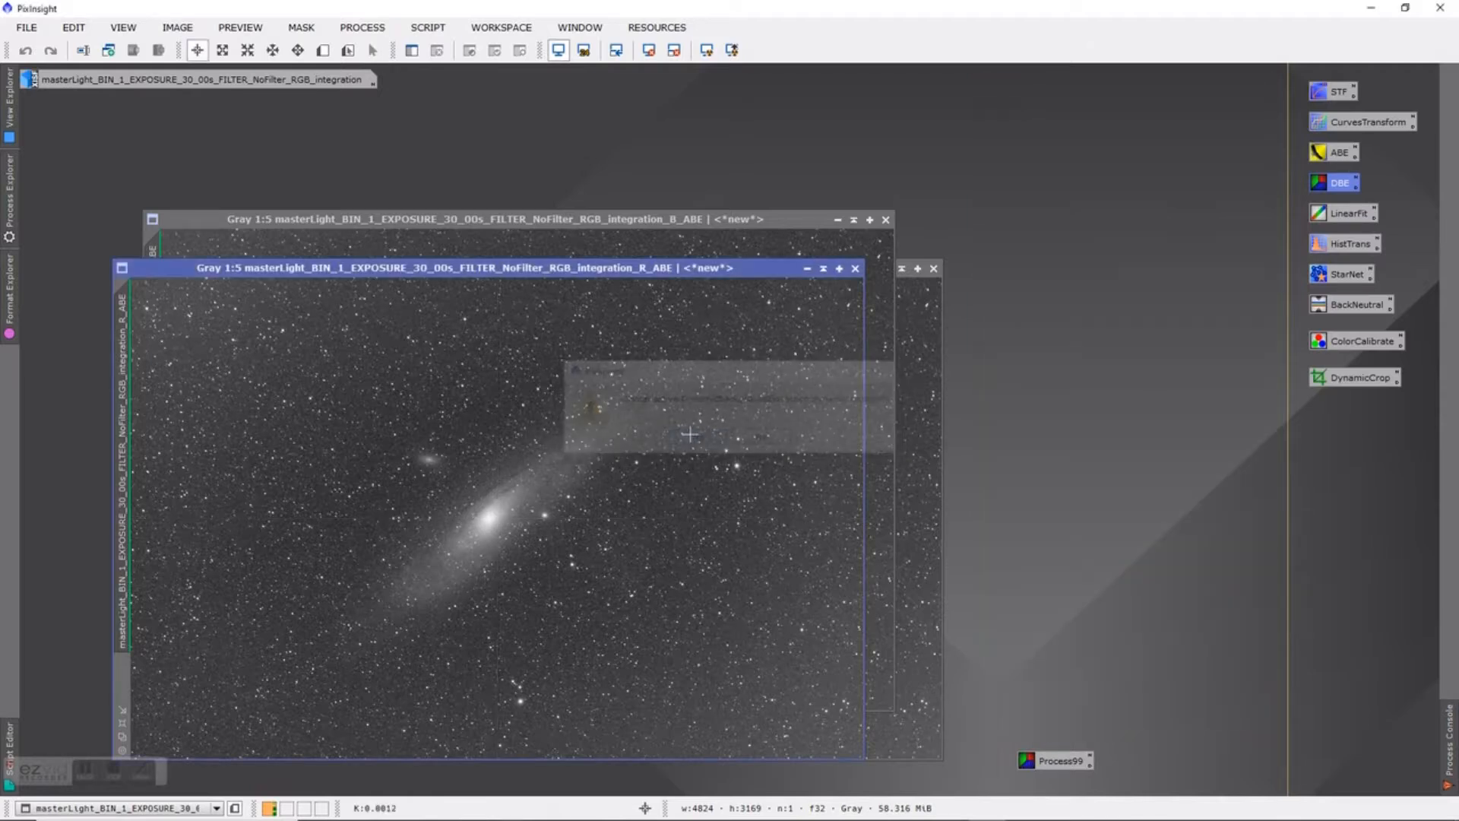
Delete the old DBE process icon and put the newly saved process icon in its place between ABE and LinearFit
drag(1063, 762, 1176, 236)
right_click(1323, 185)
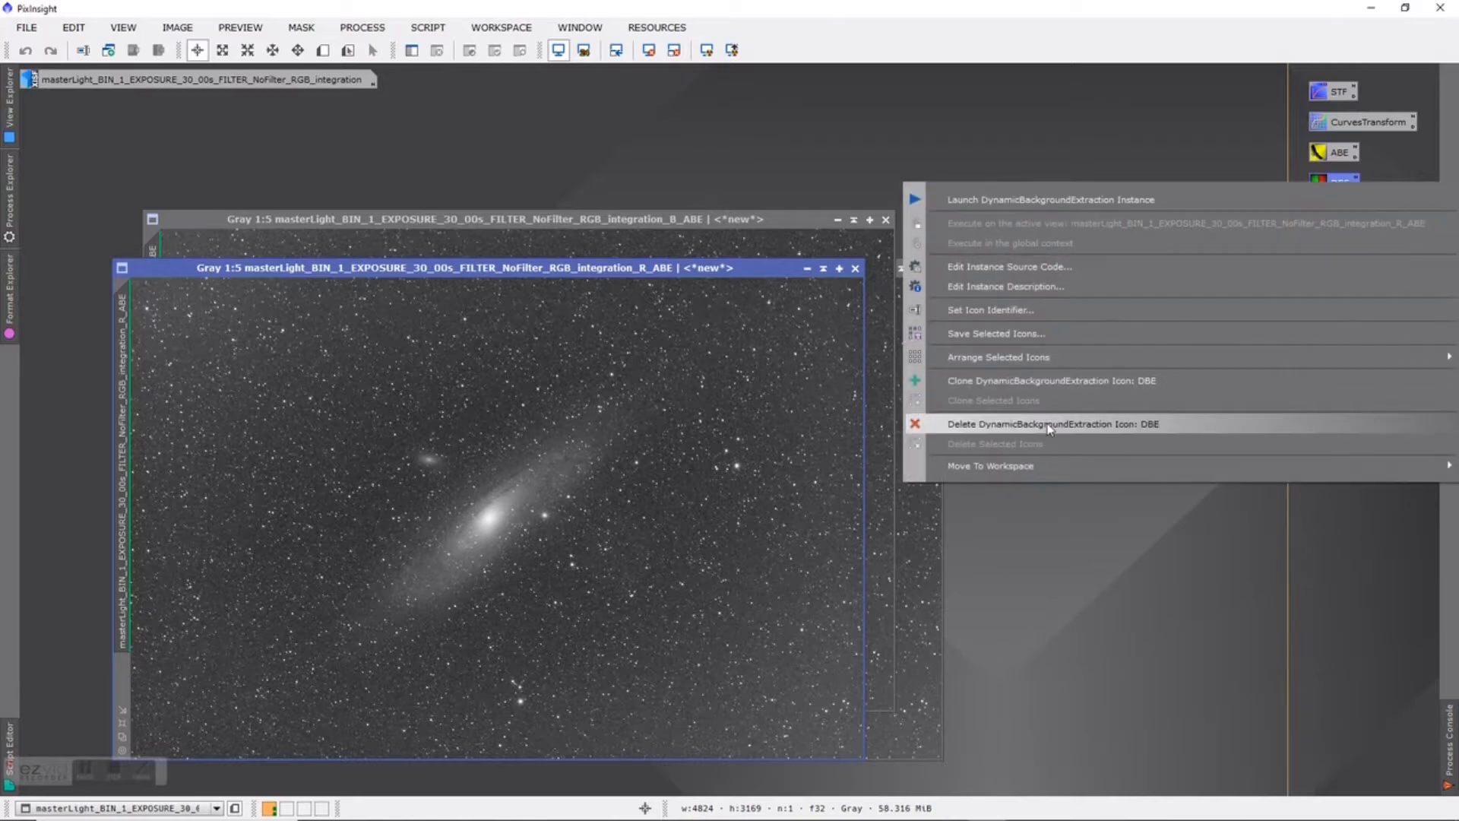
click(1050, 429)
drag(1168, 228, 1345, 184)
Rename the new DynamicBackgroundExtraction process icon as DBE
right_click(1345, 182)
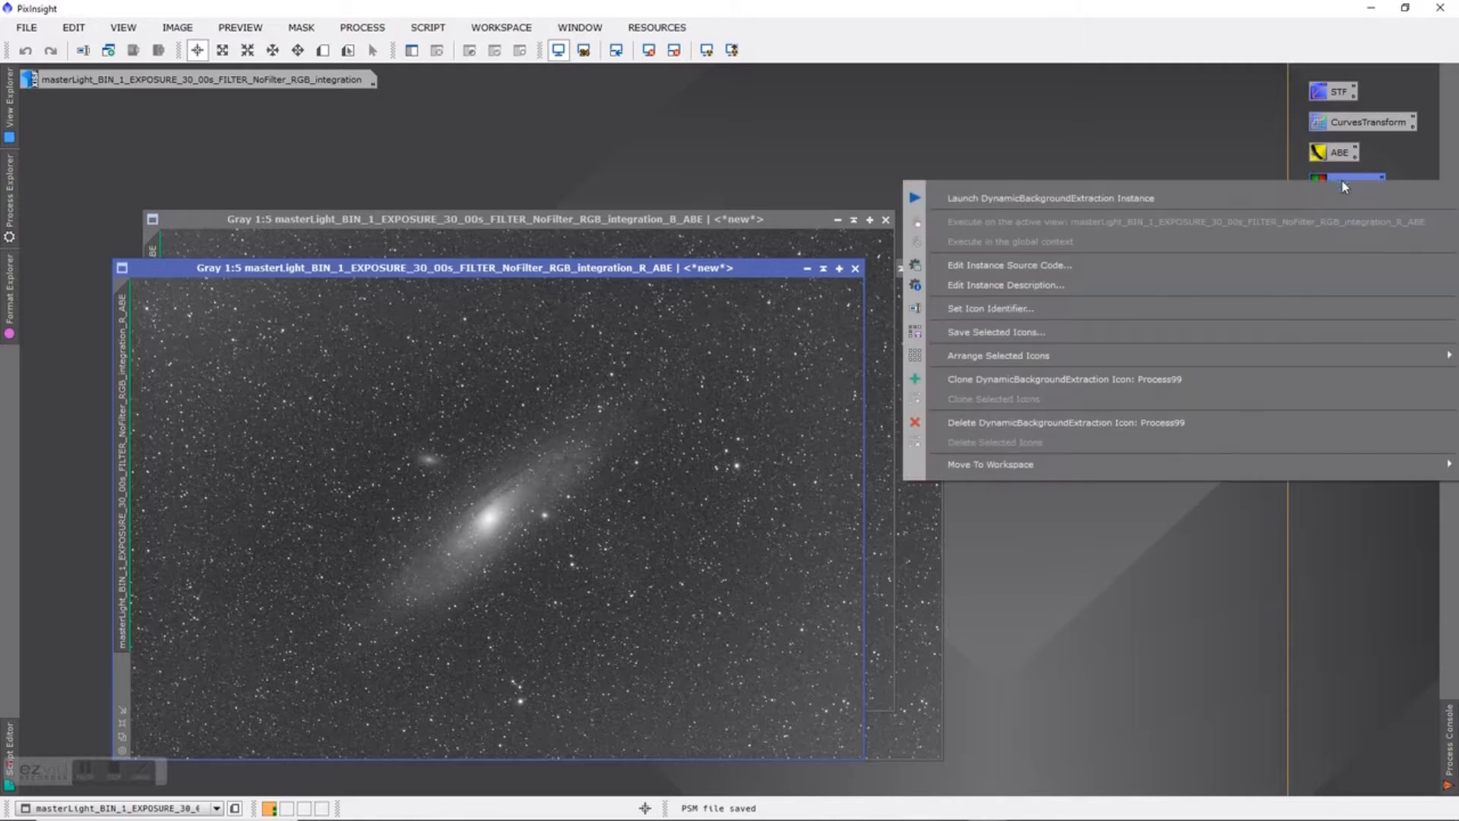
click(1103, 313)
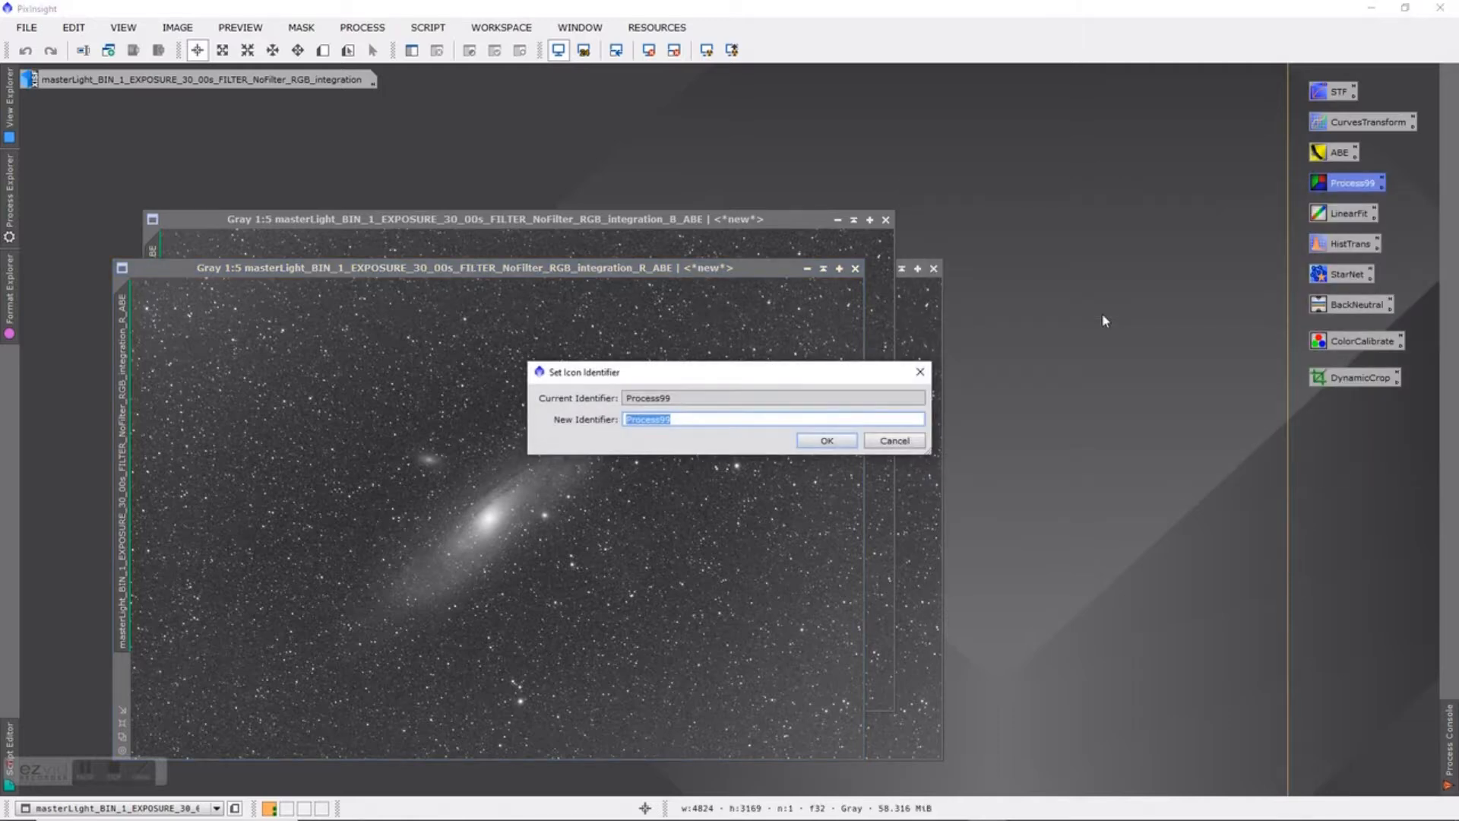
text(DBE)
key(Return)
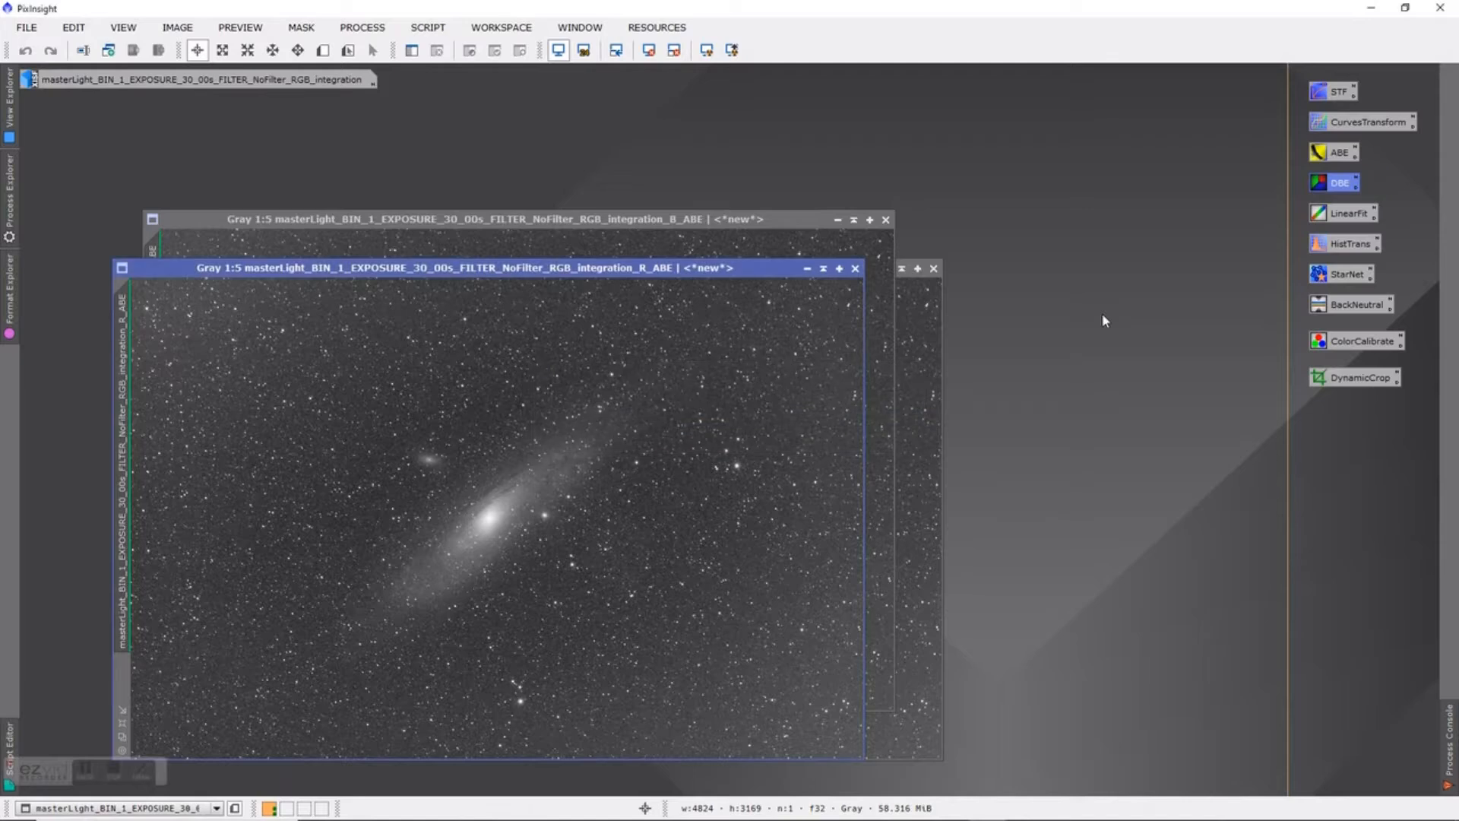
Launch the saved DBE process and generate background samples on the red channel image with 10 samples per row
double_click(1332, 184)
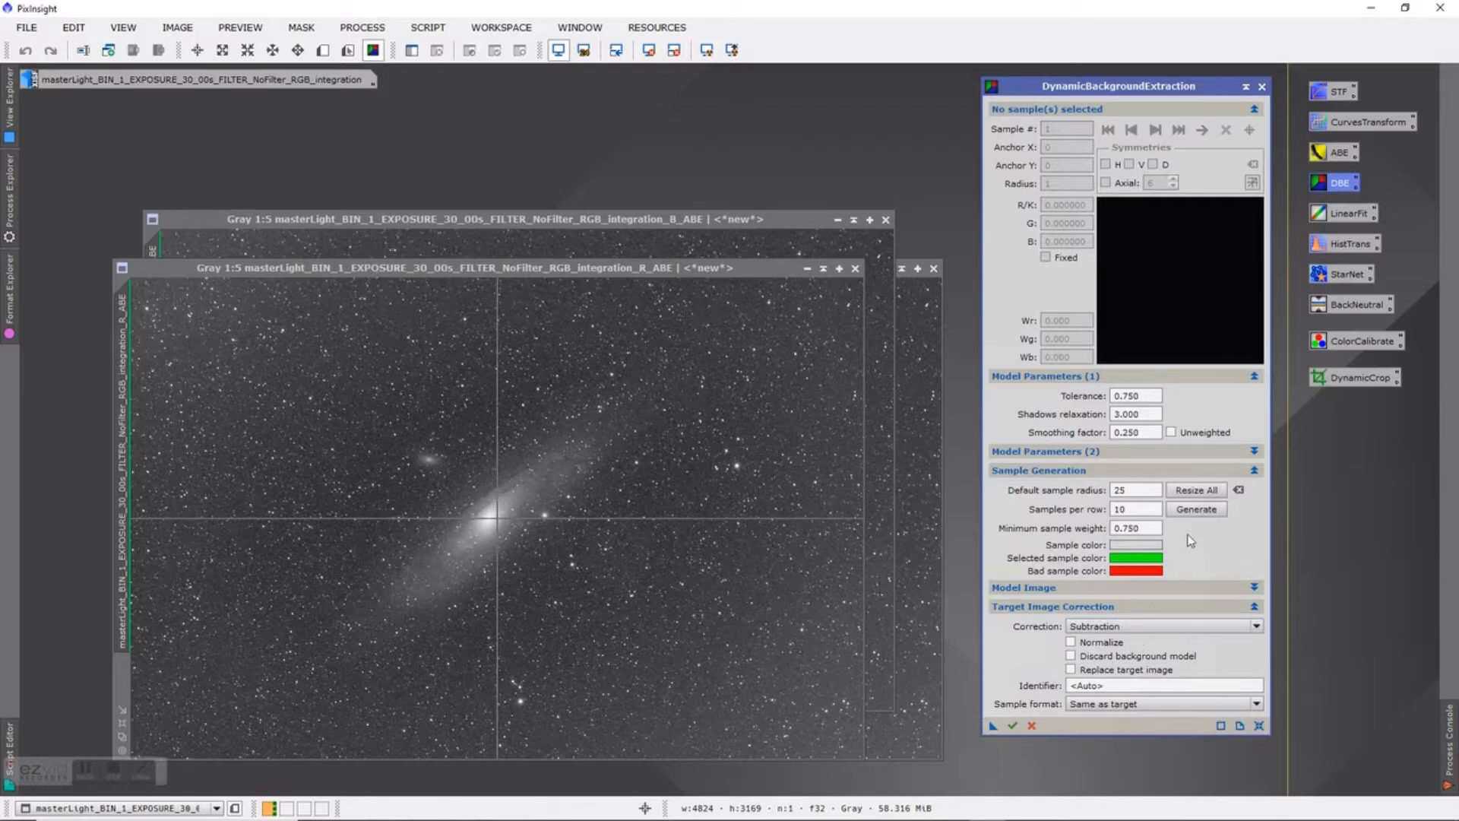
click(1198, 511)
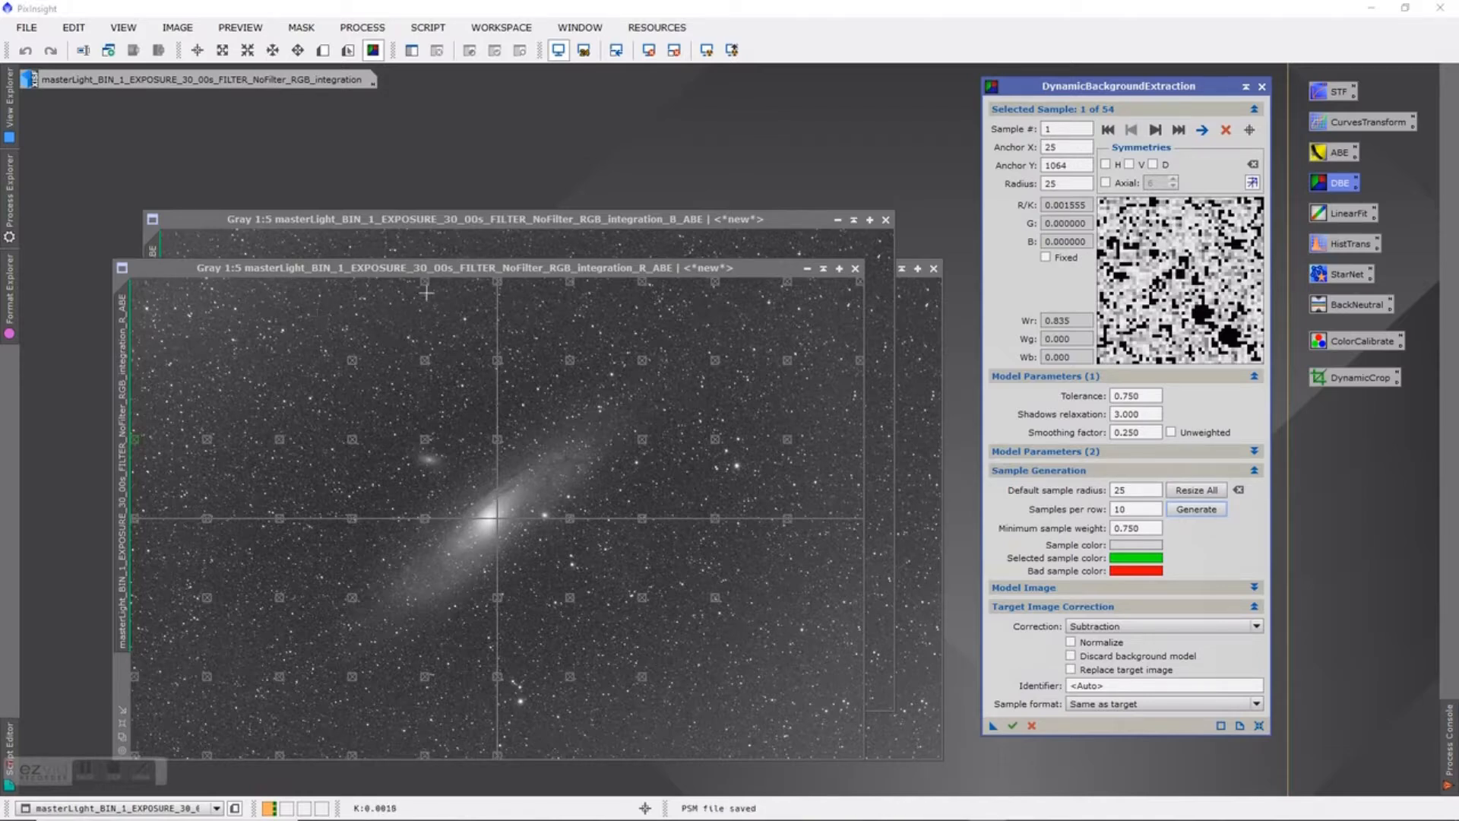
Move samples 21 and 27 on the image's upper edge off nearby stars, to about X 1988, Y 29 and X 2460, Y 31
scroll(454, 335, up, 3)
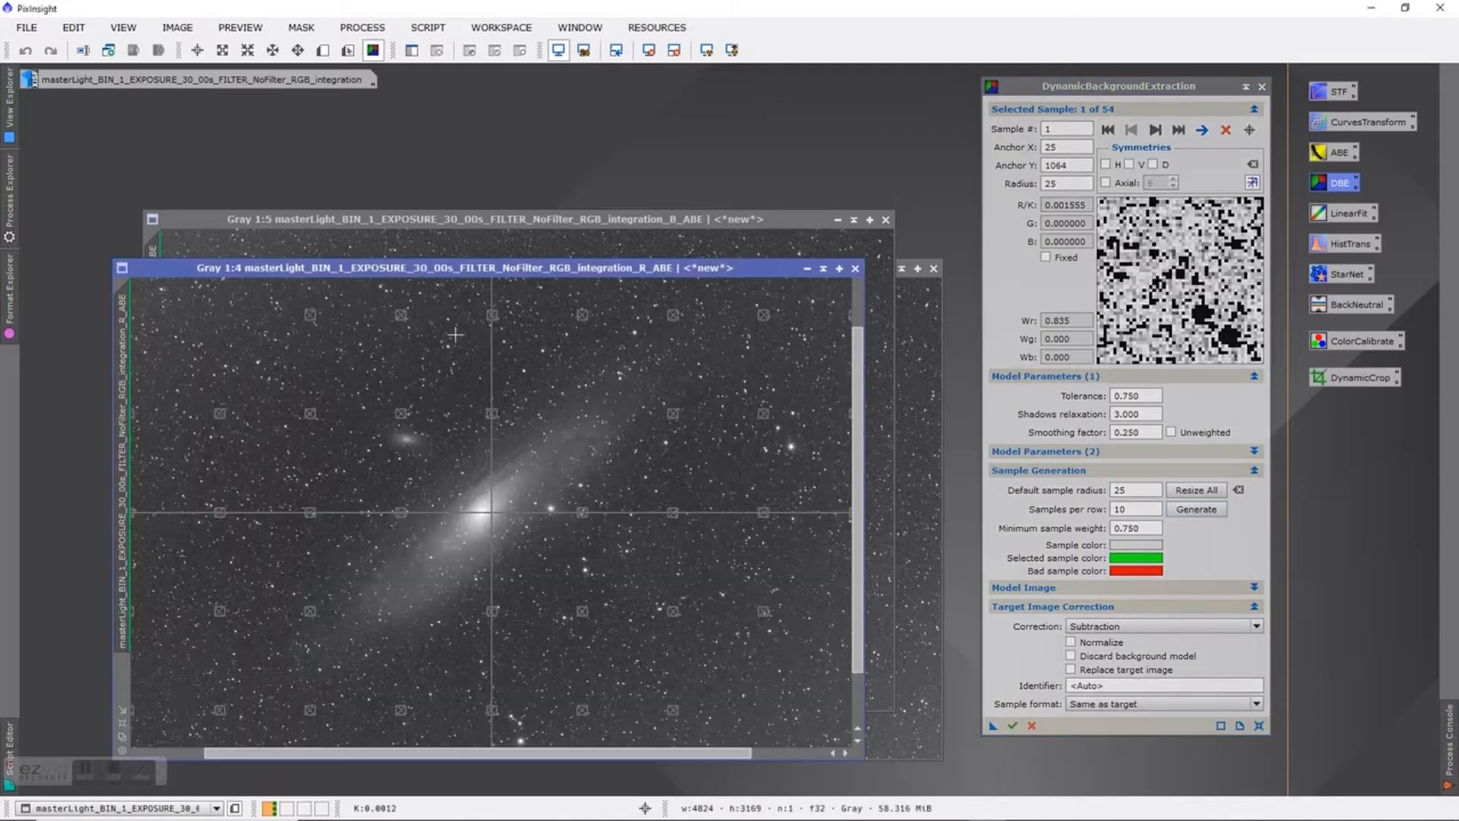
drag(863, 541, 863, 392)
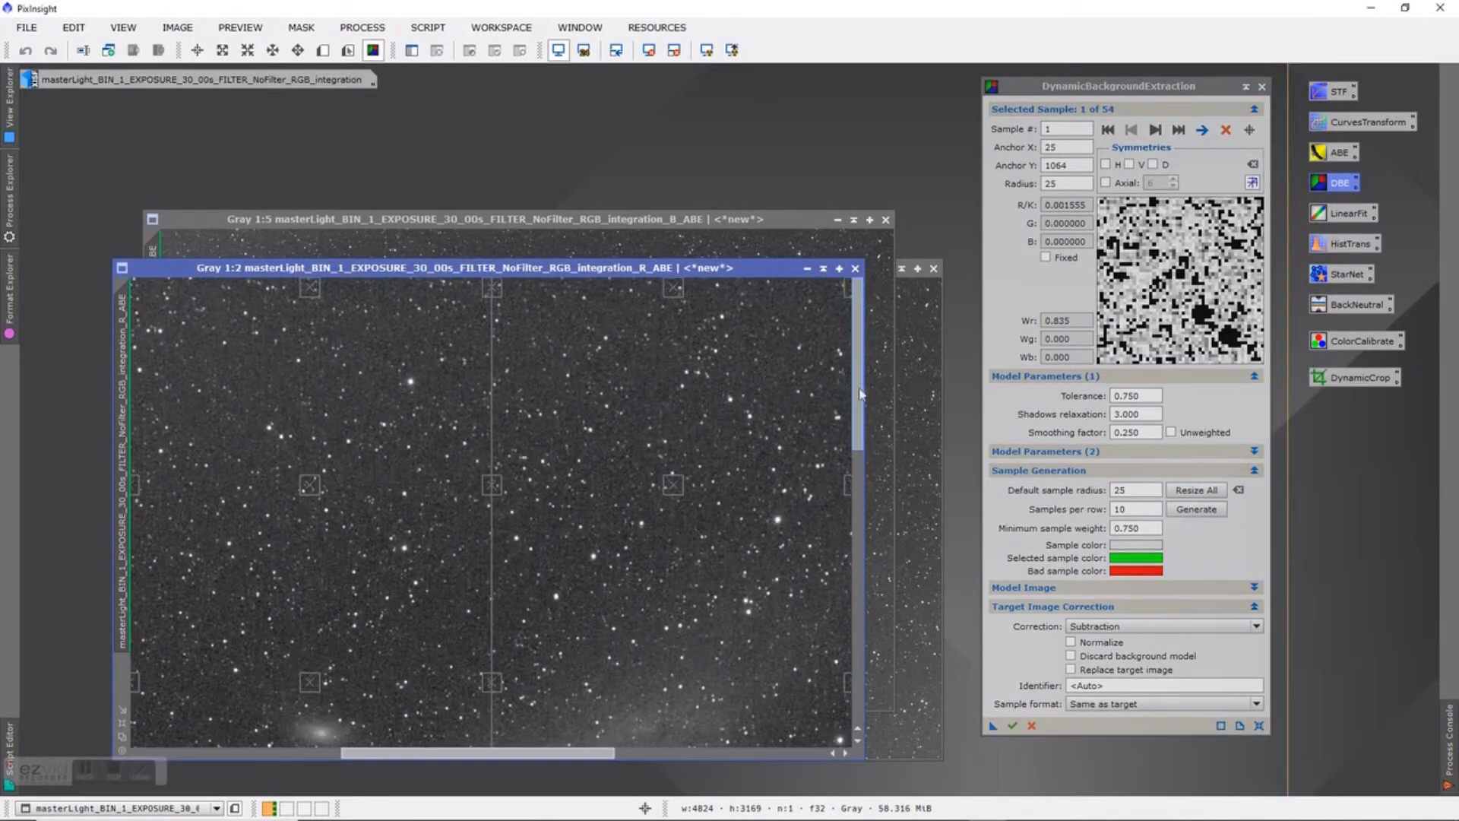
drag(534, 756, 460, 753)
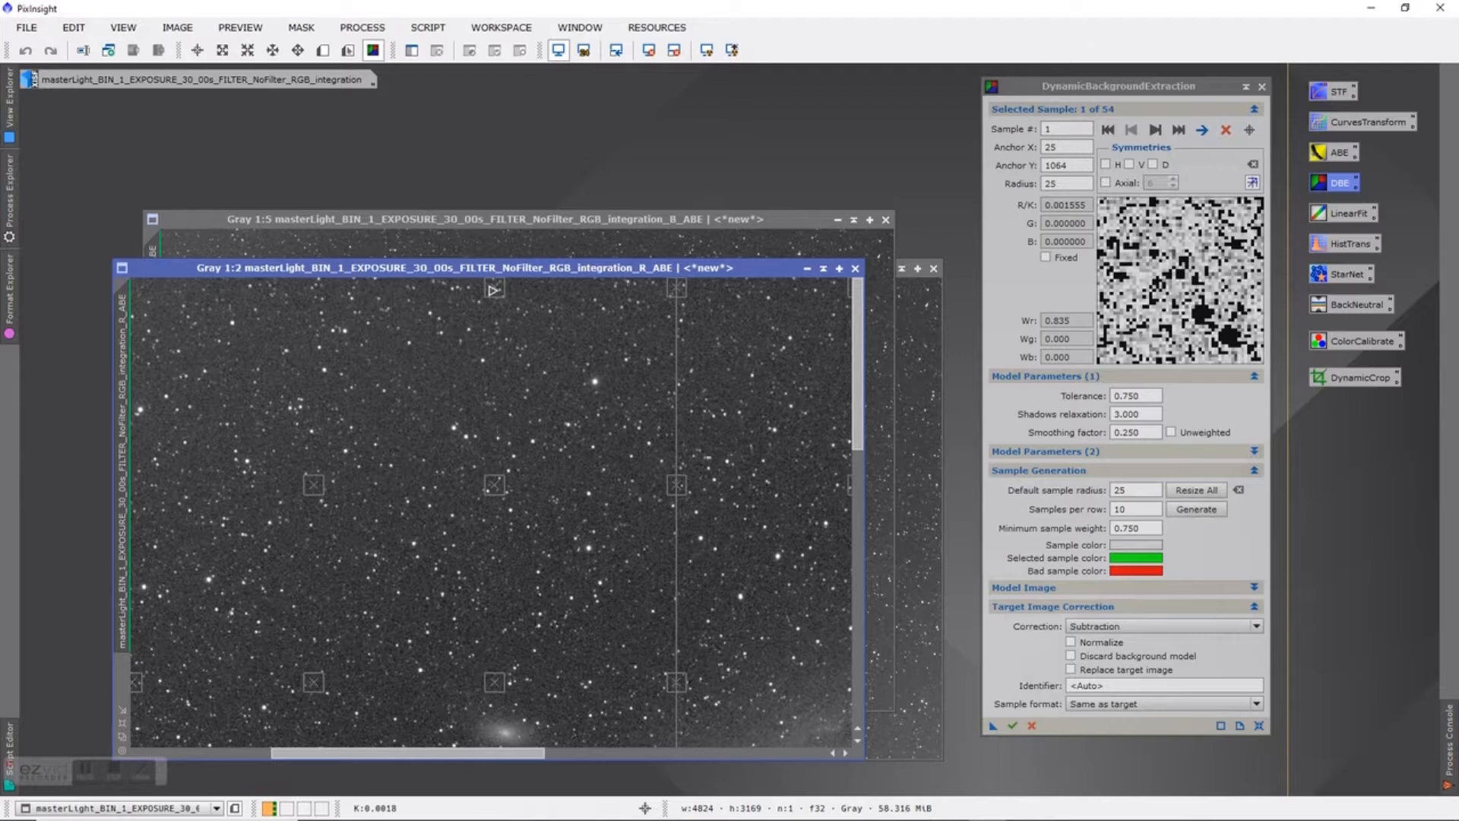
click(495, 289)
drag(494, 290, 513, 291)
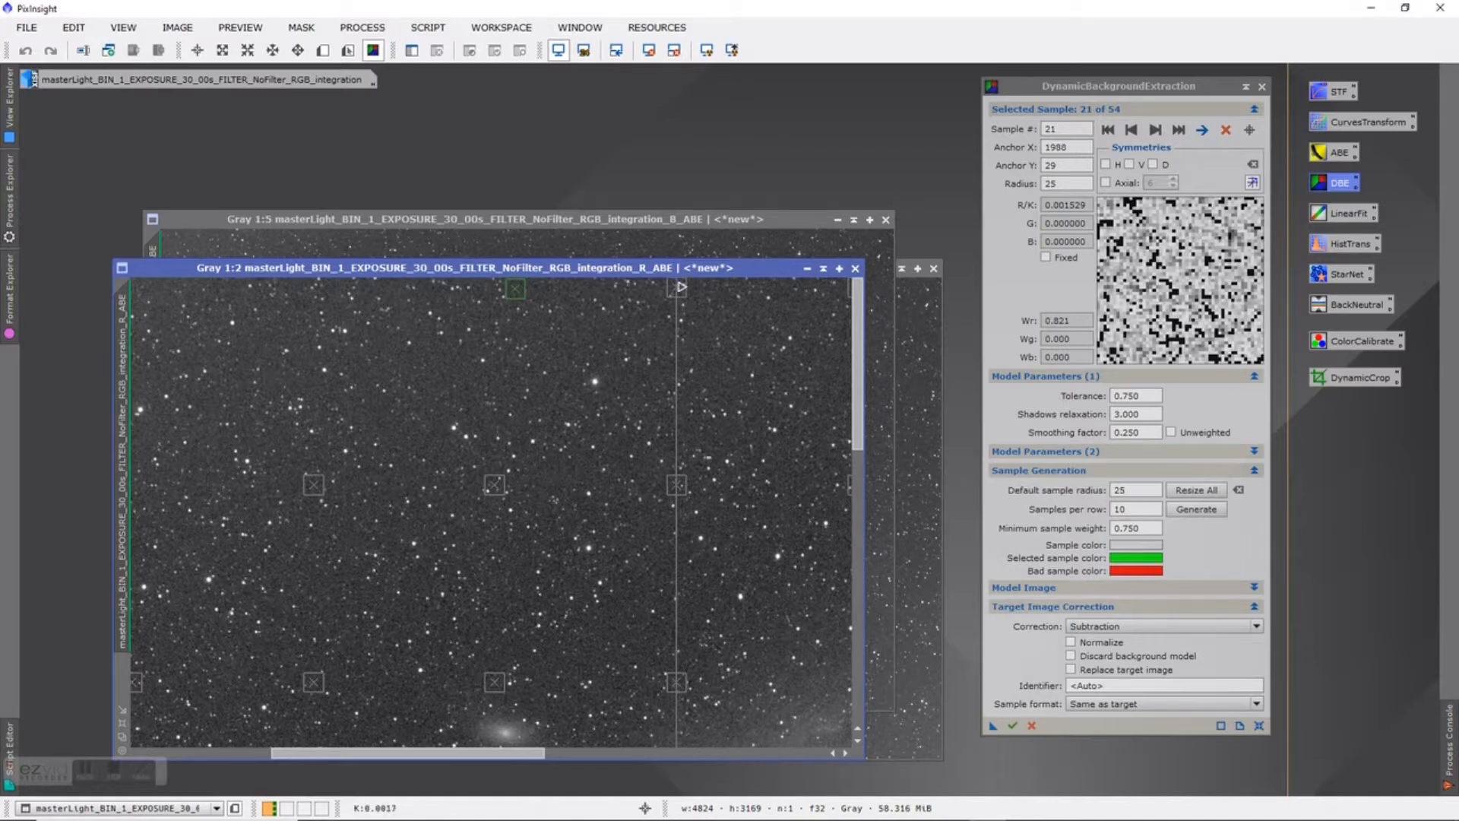
drag(678, 289, 697, 293)
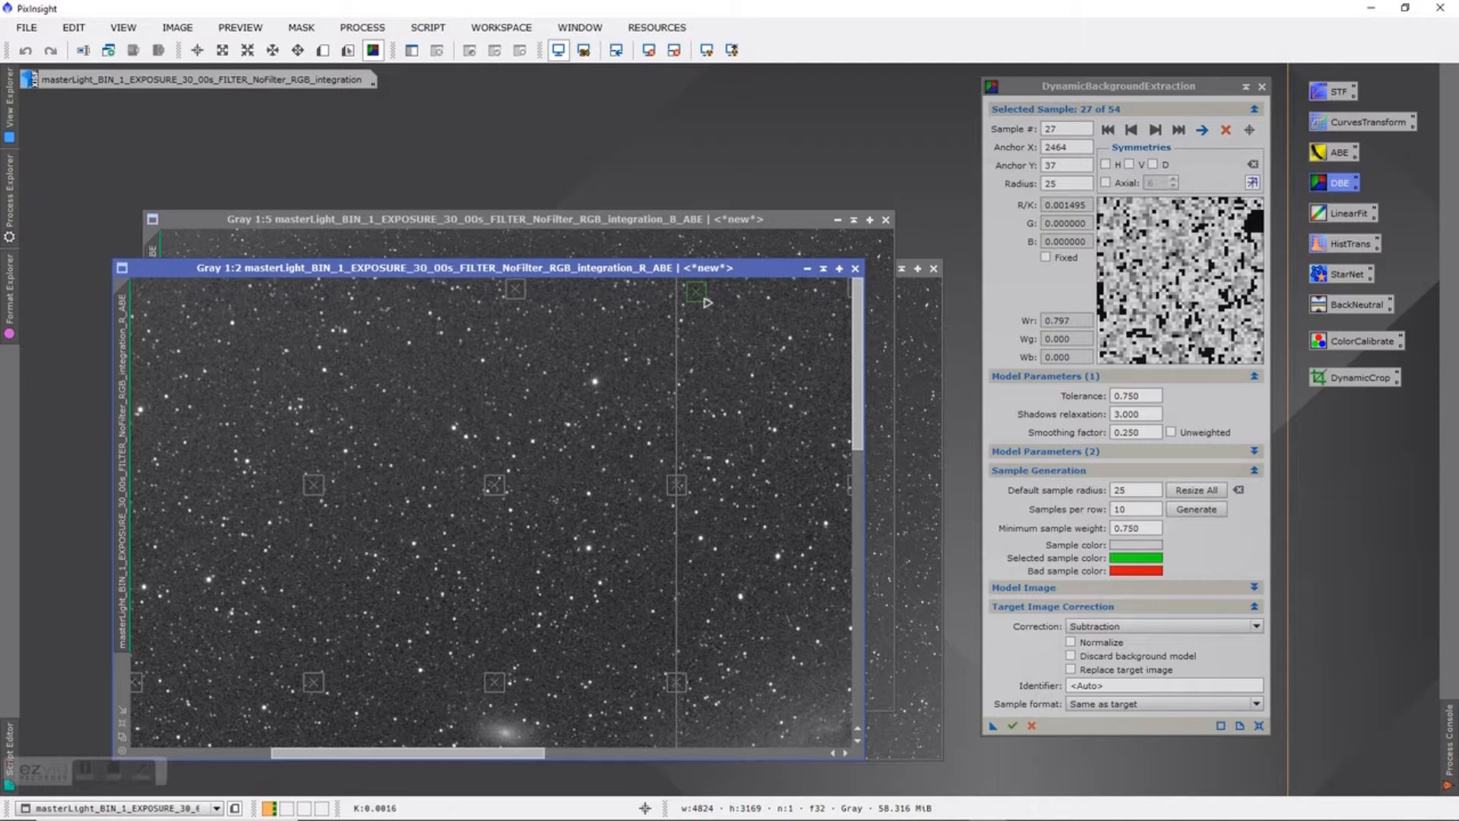
drag(696, 295, 694, 293)
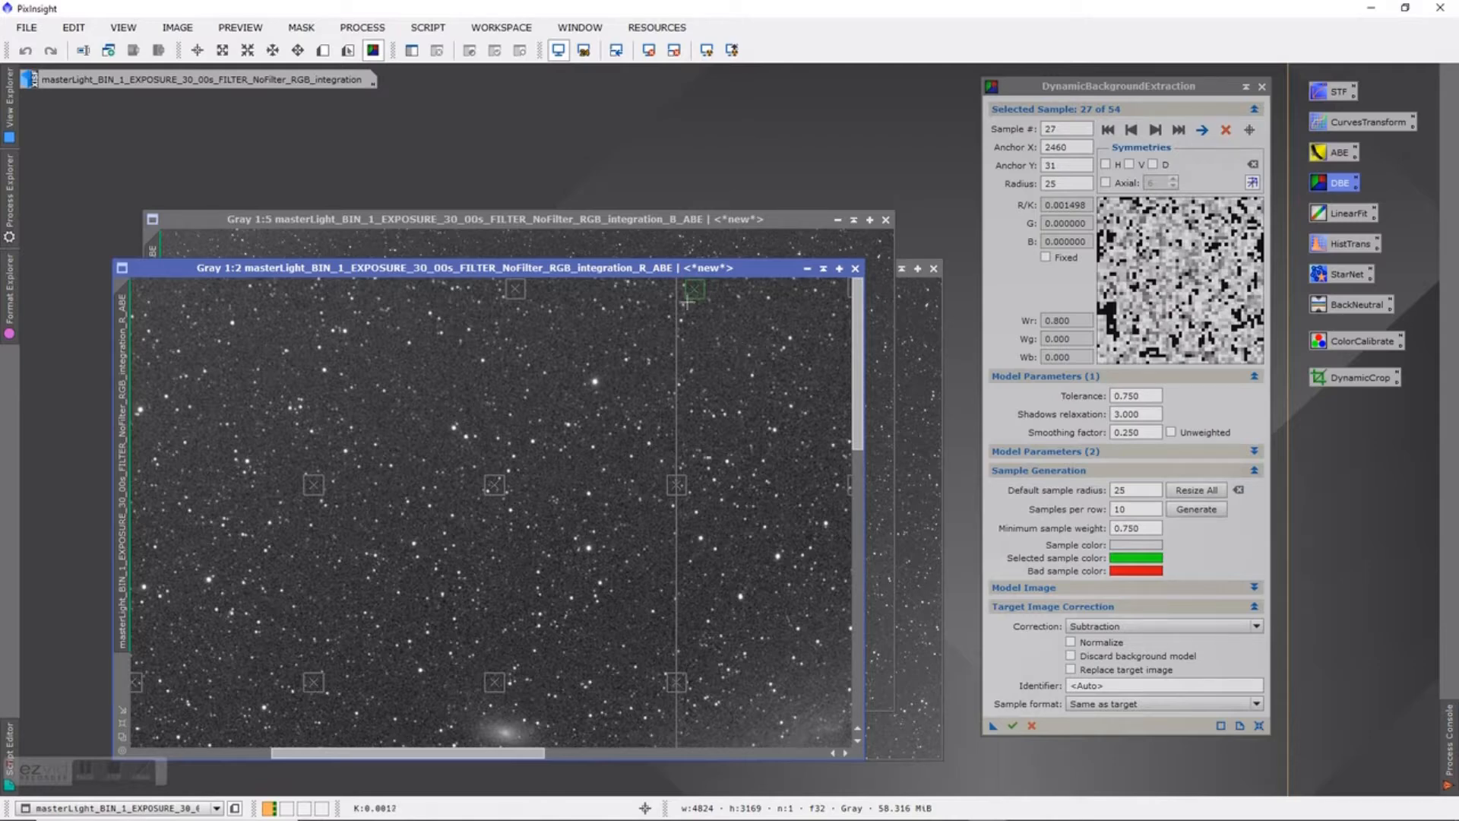
Move upper-edge samples 33 and 38 onto star-free background at about X 2949, Y 33 and X 3282, Y 25
drag(517, 753, 602, 755)
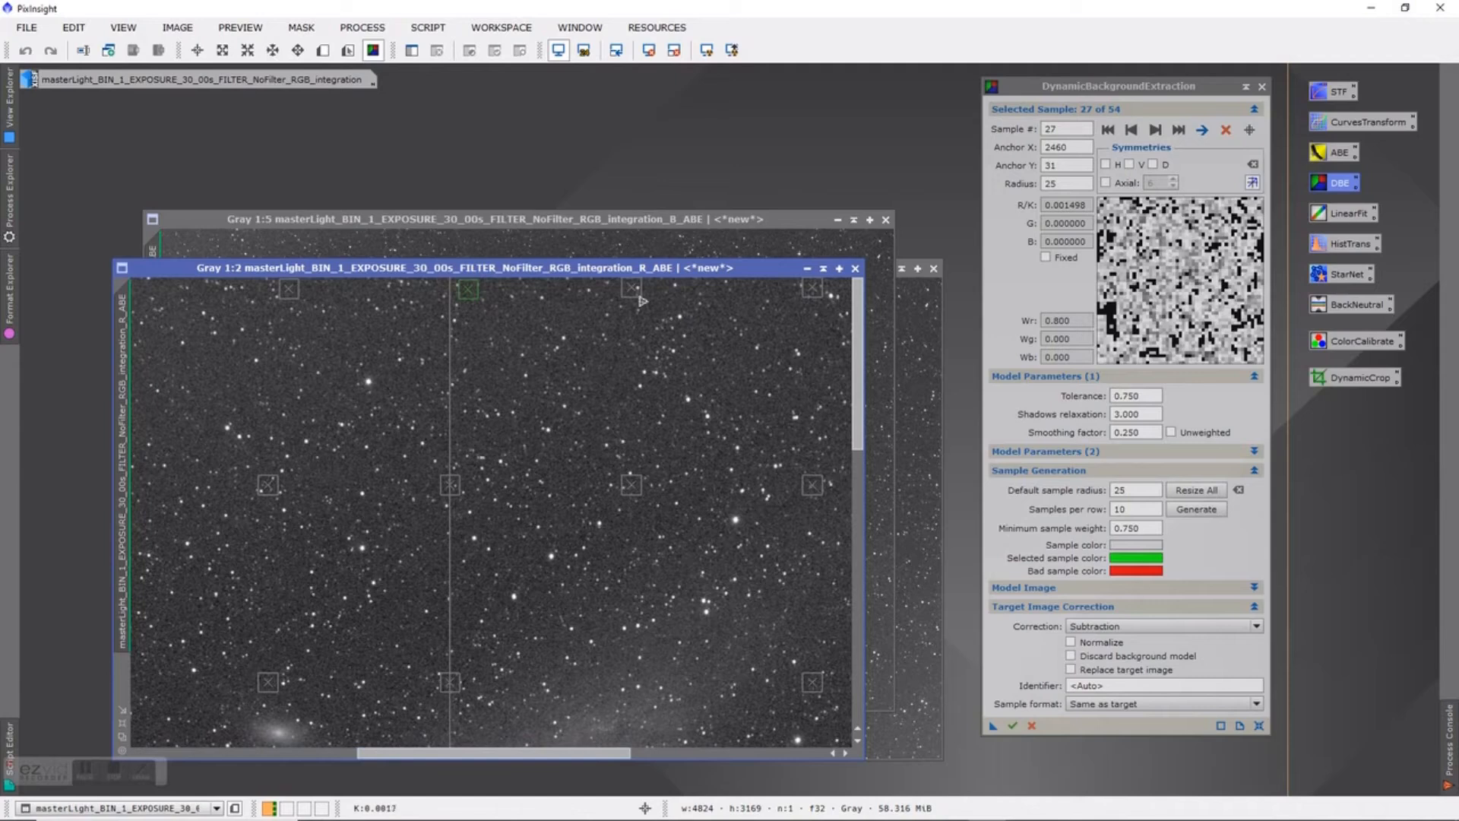
click(631, 290)
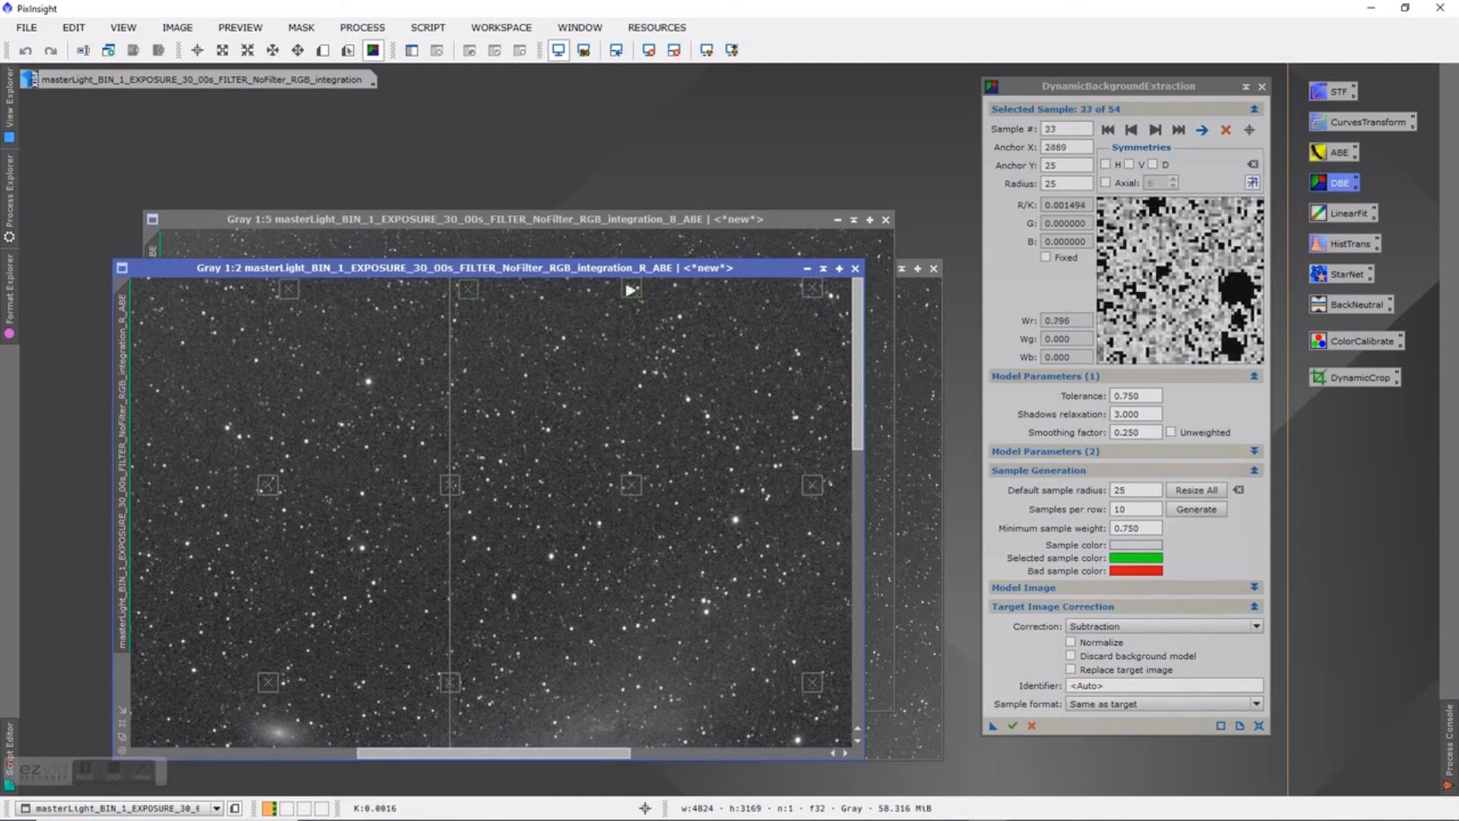
drag(631, 290, 654, 292)
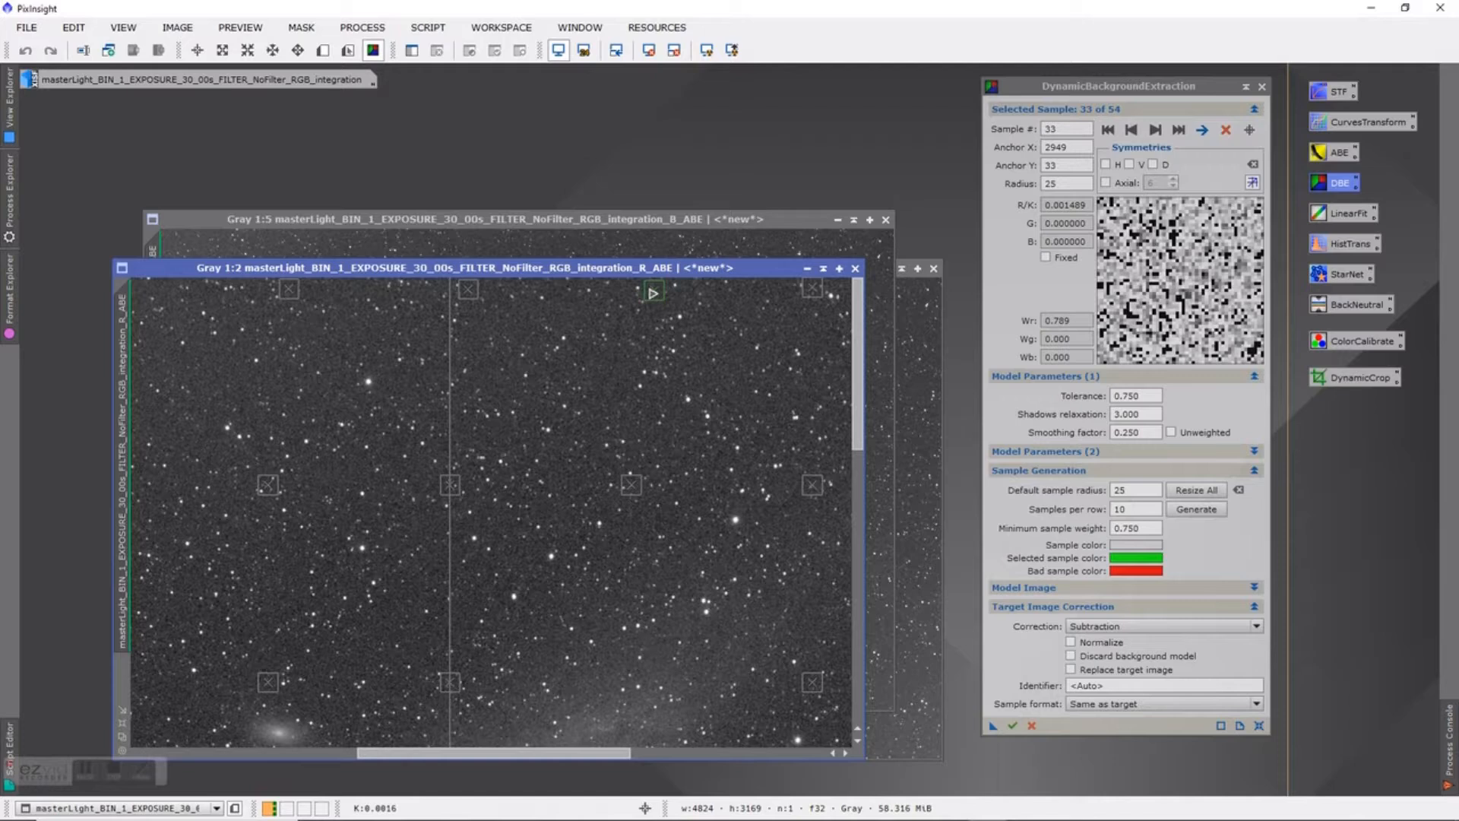
drag(812, 292, 778, 289)
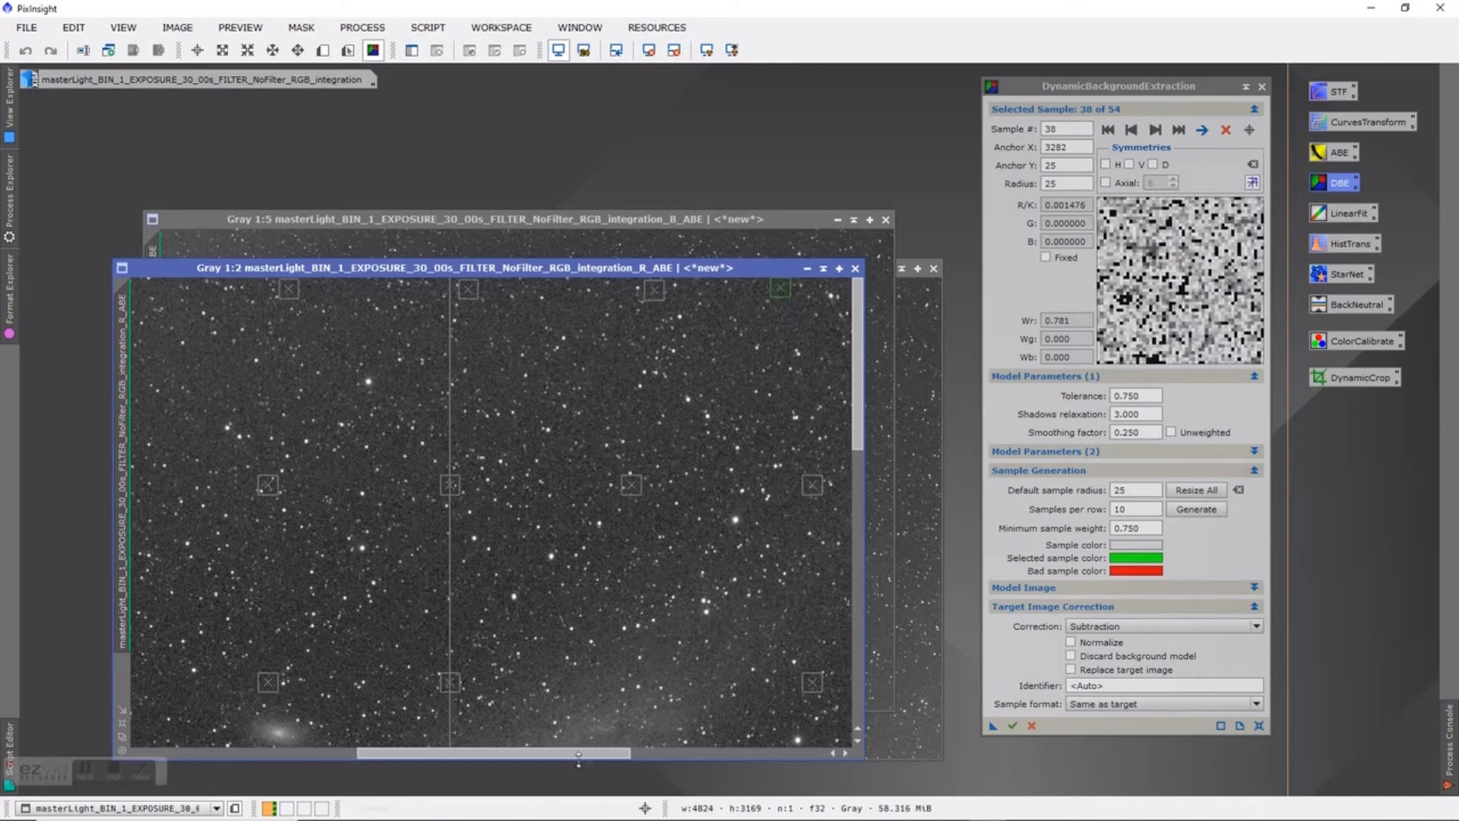
Shift samples 44, 49 and 53 to about X 3875, Y 27, X 4407, Y 33 and X 4798, Y 99, removing the stray extra sample
drag(586, 758, 779, 757)
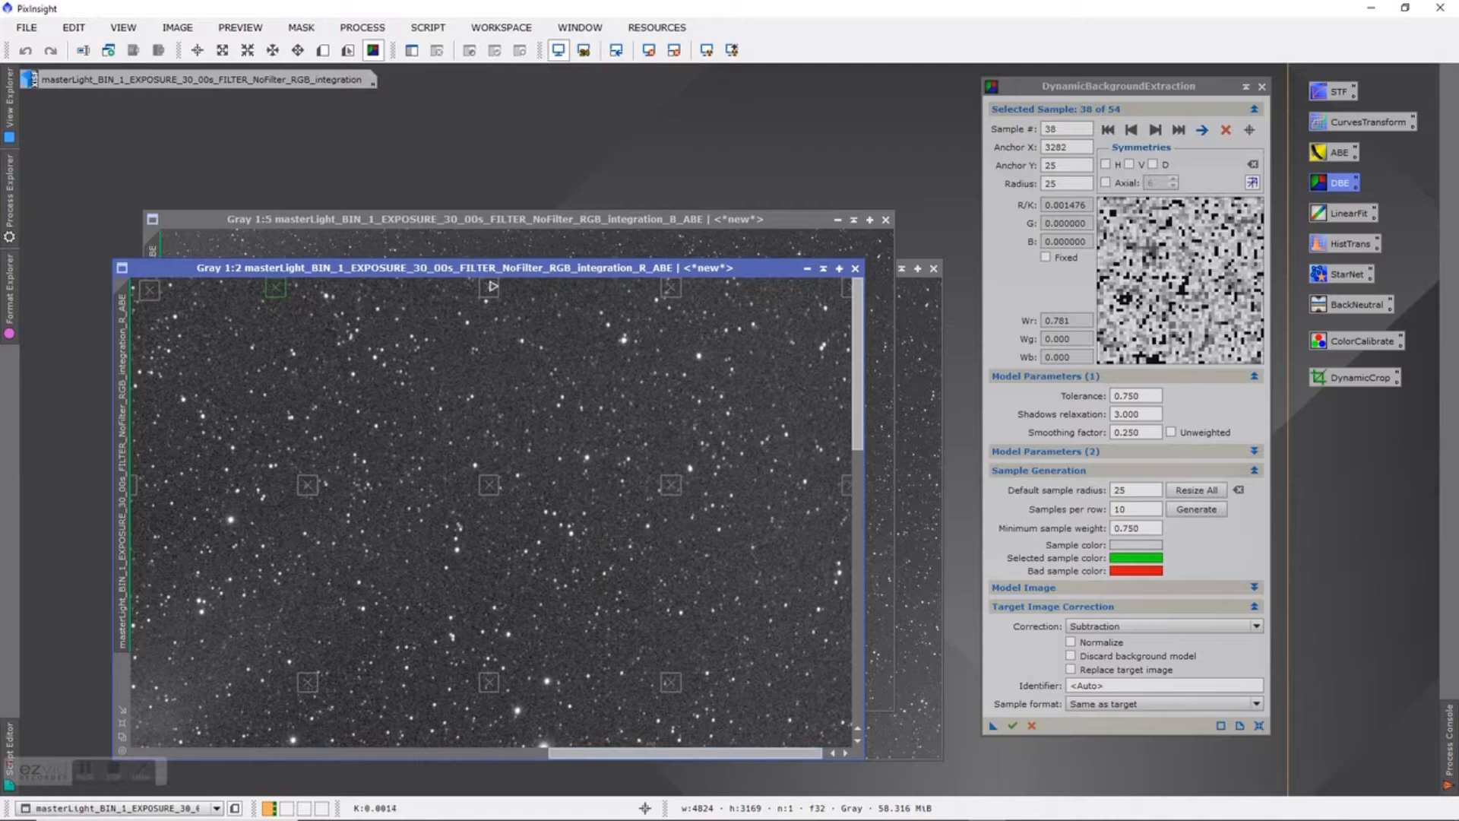
drag(486, 287, 499, 289)
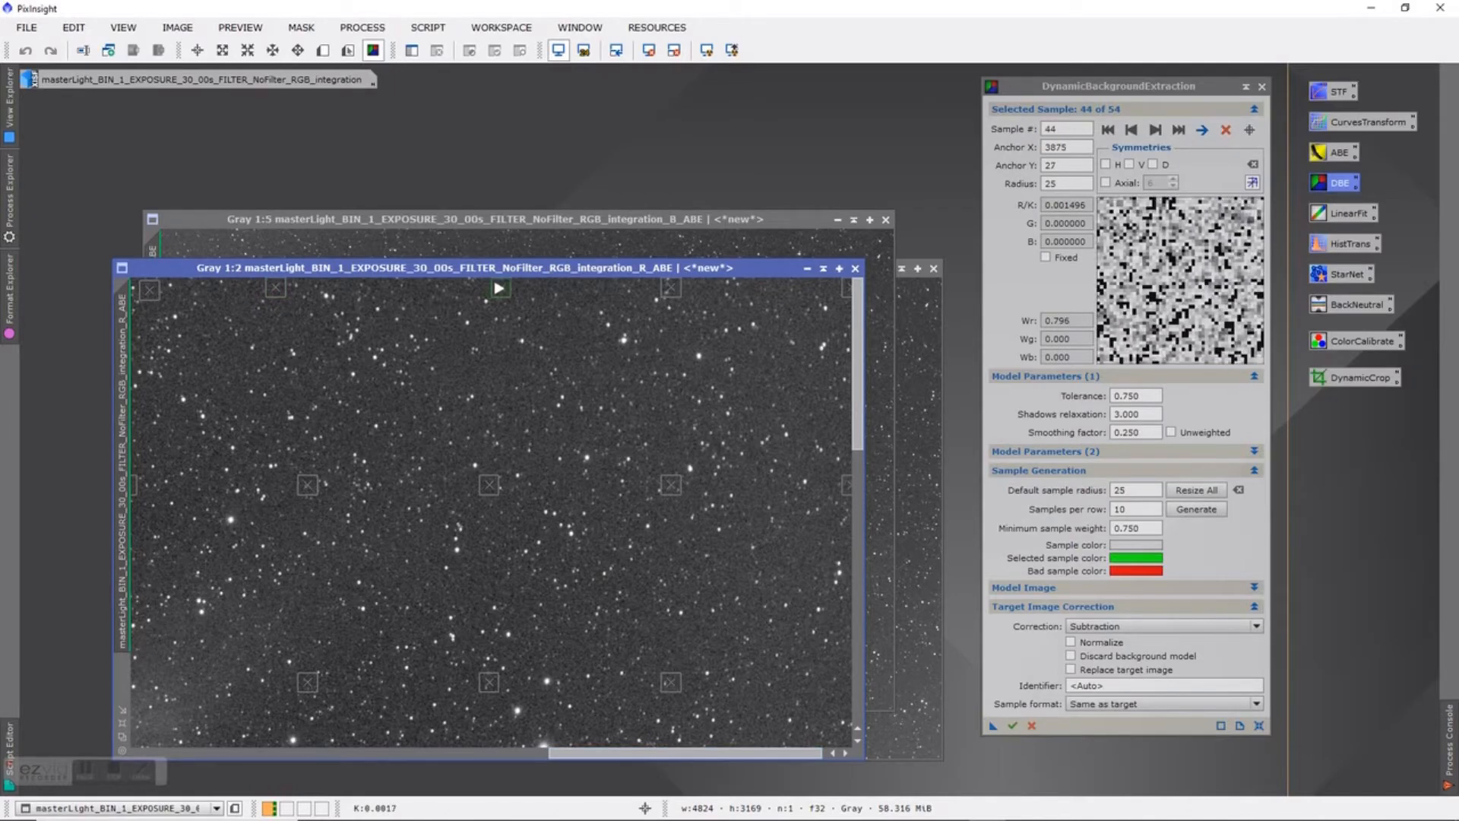
click(650, 287)
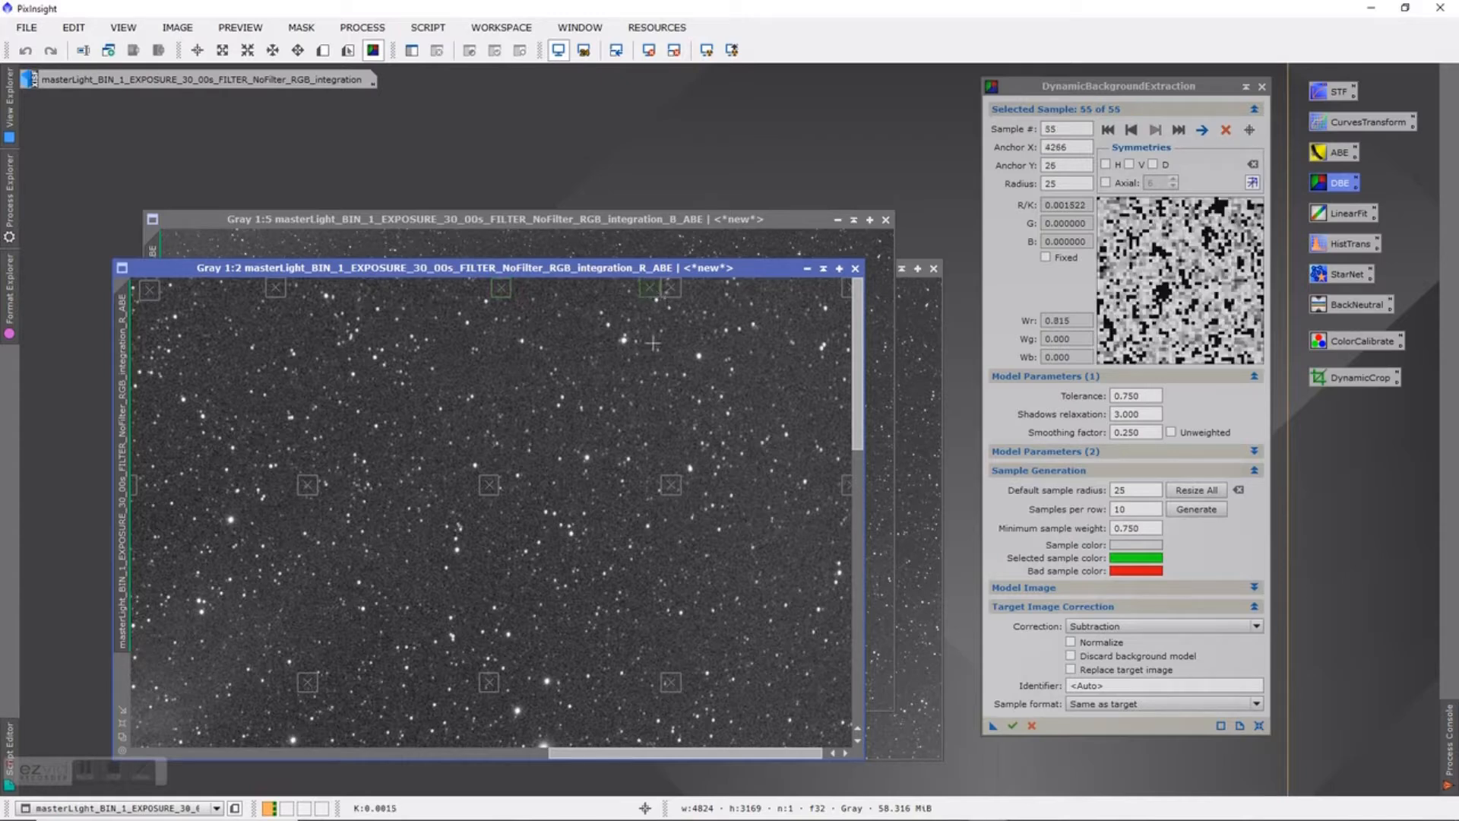
click(1222, 133)
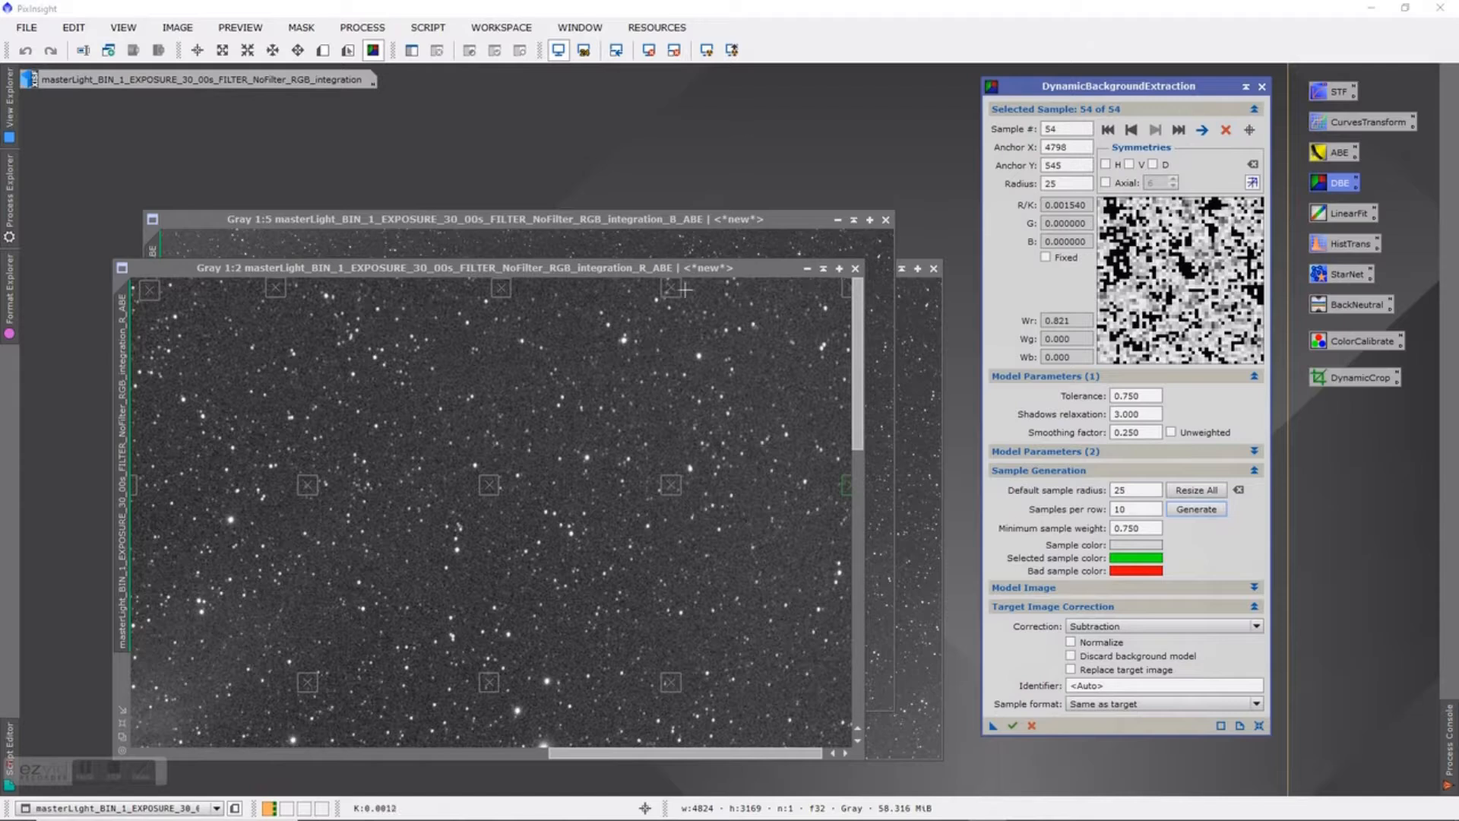
drag(672, 291, 705, 291)
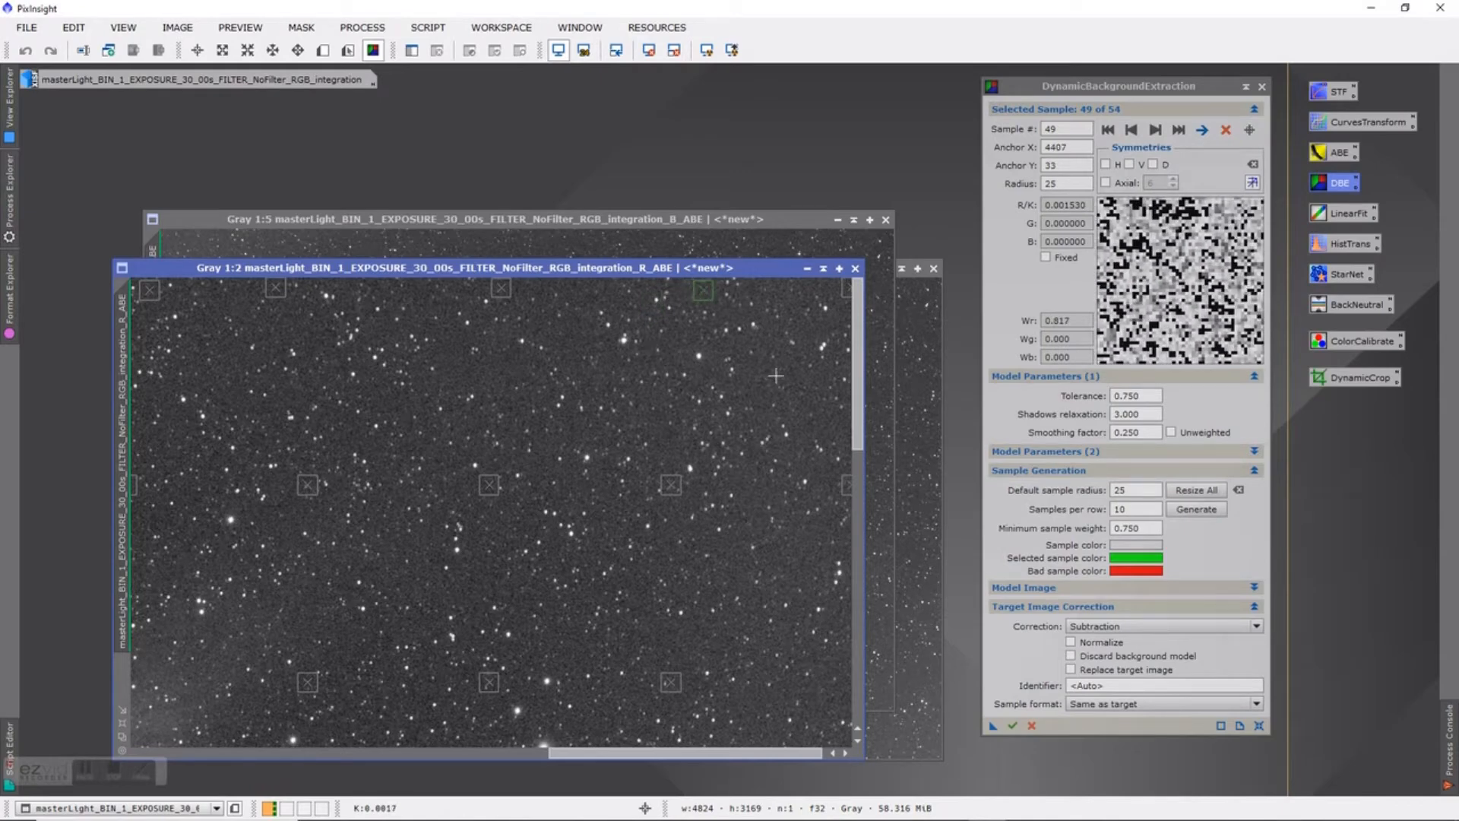
click(845, 753)
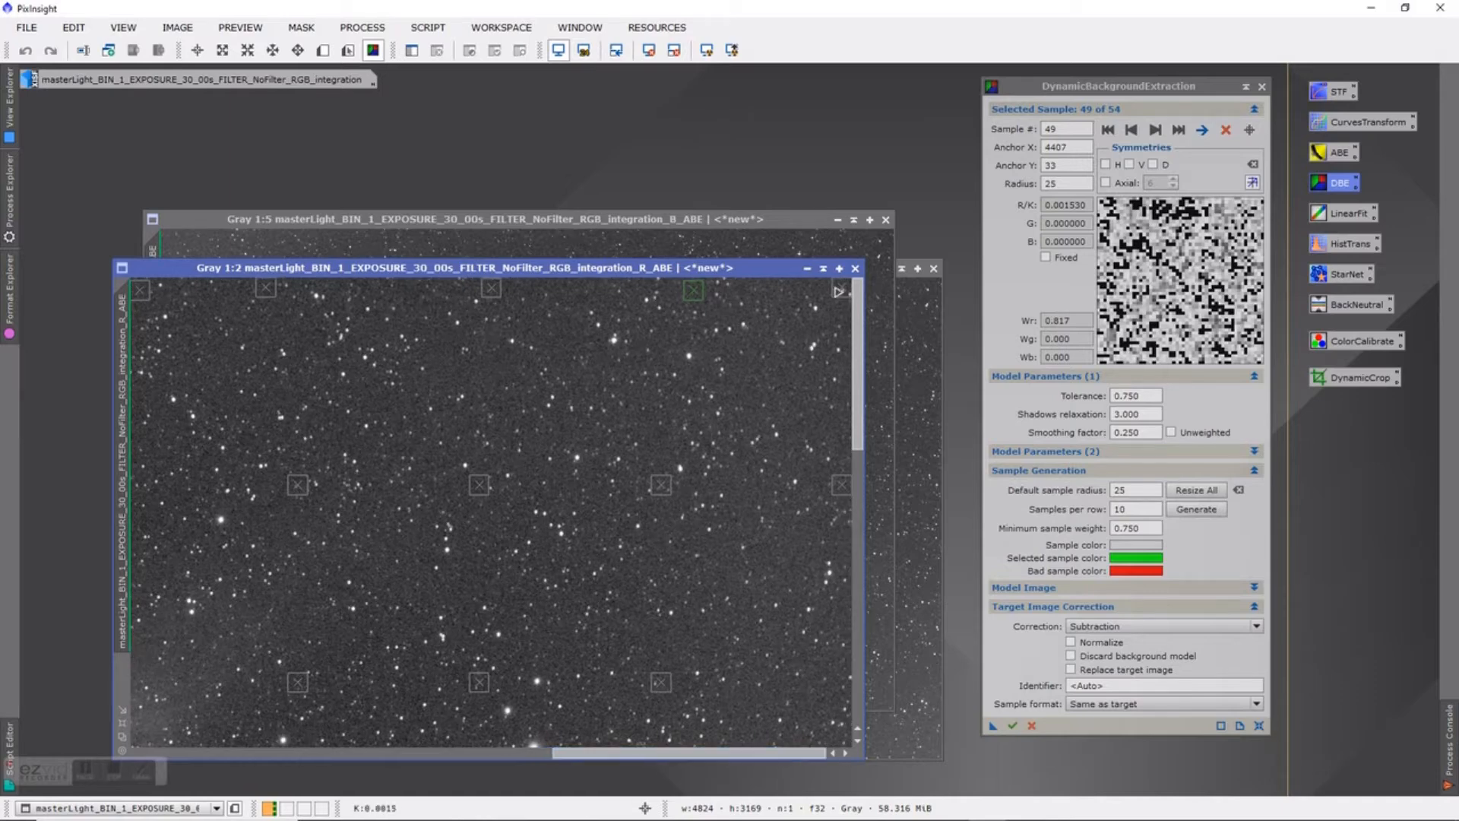
drag(839, 289, 840, 317)
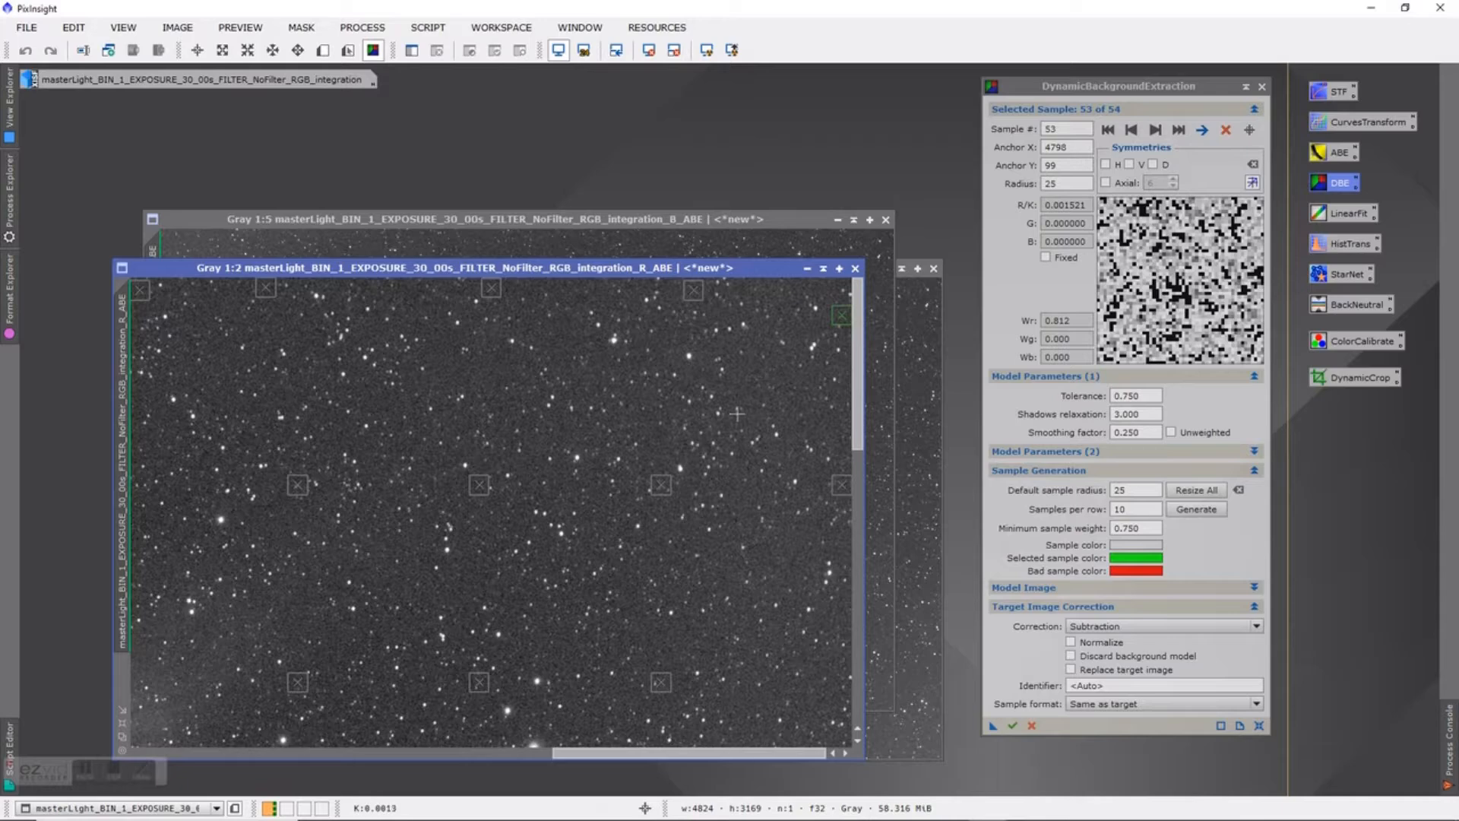
Delete the background sample above the galaxy core at X 2412, Y 1064 and the two near its upper-right tip at X 3366, Y 1064 and 545
scroll(588, 460, up, 1)
scroll(588, 460, down, 4)
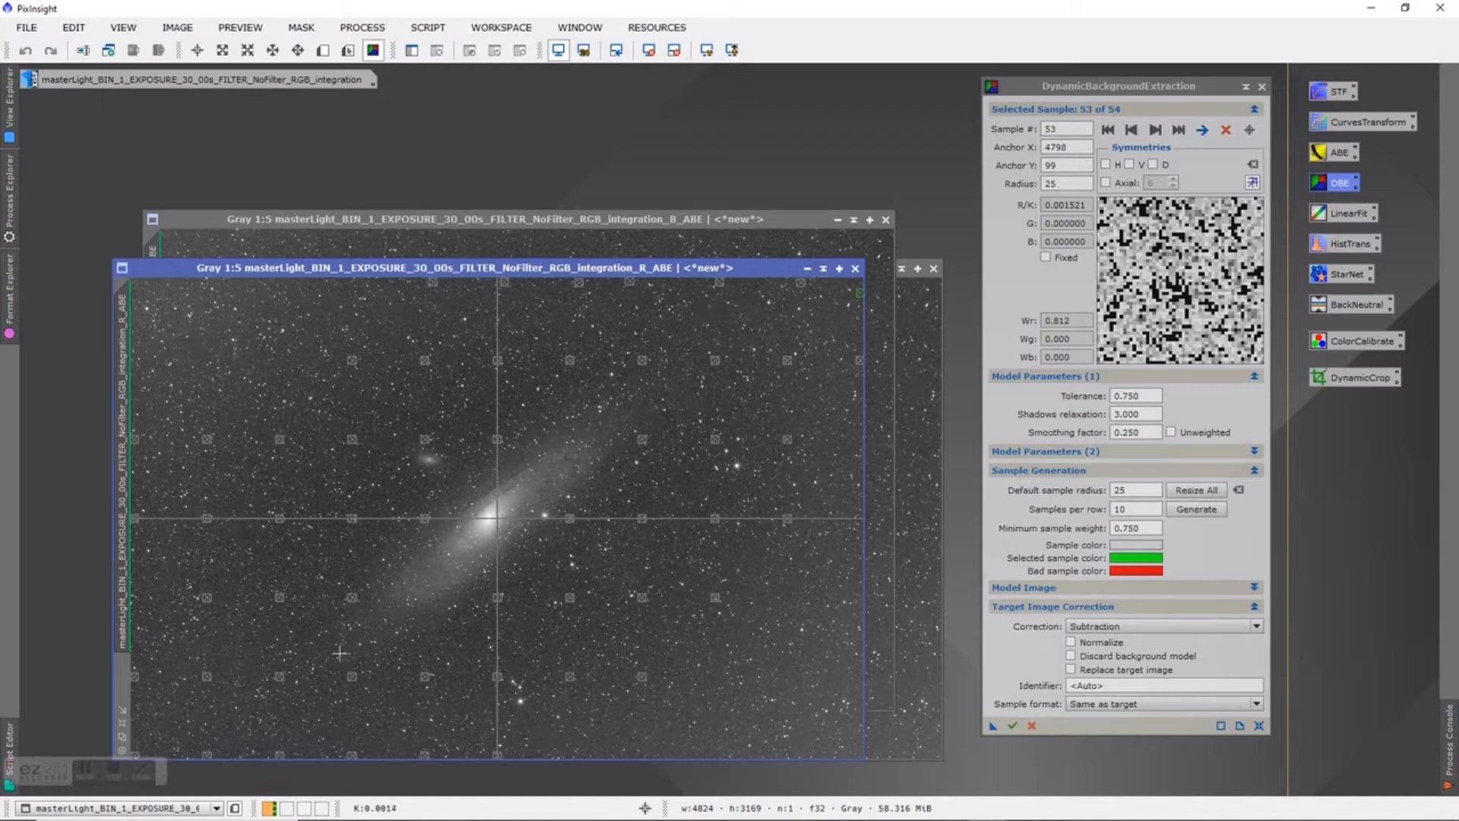
click(499, 443)
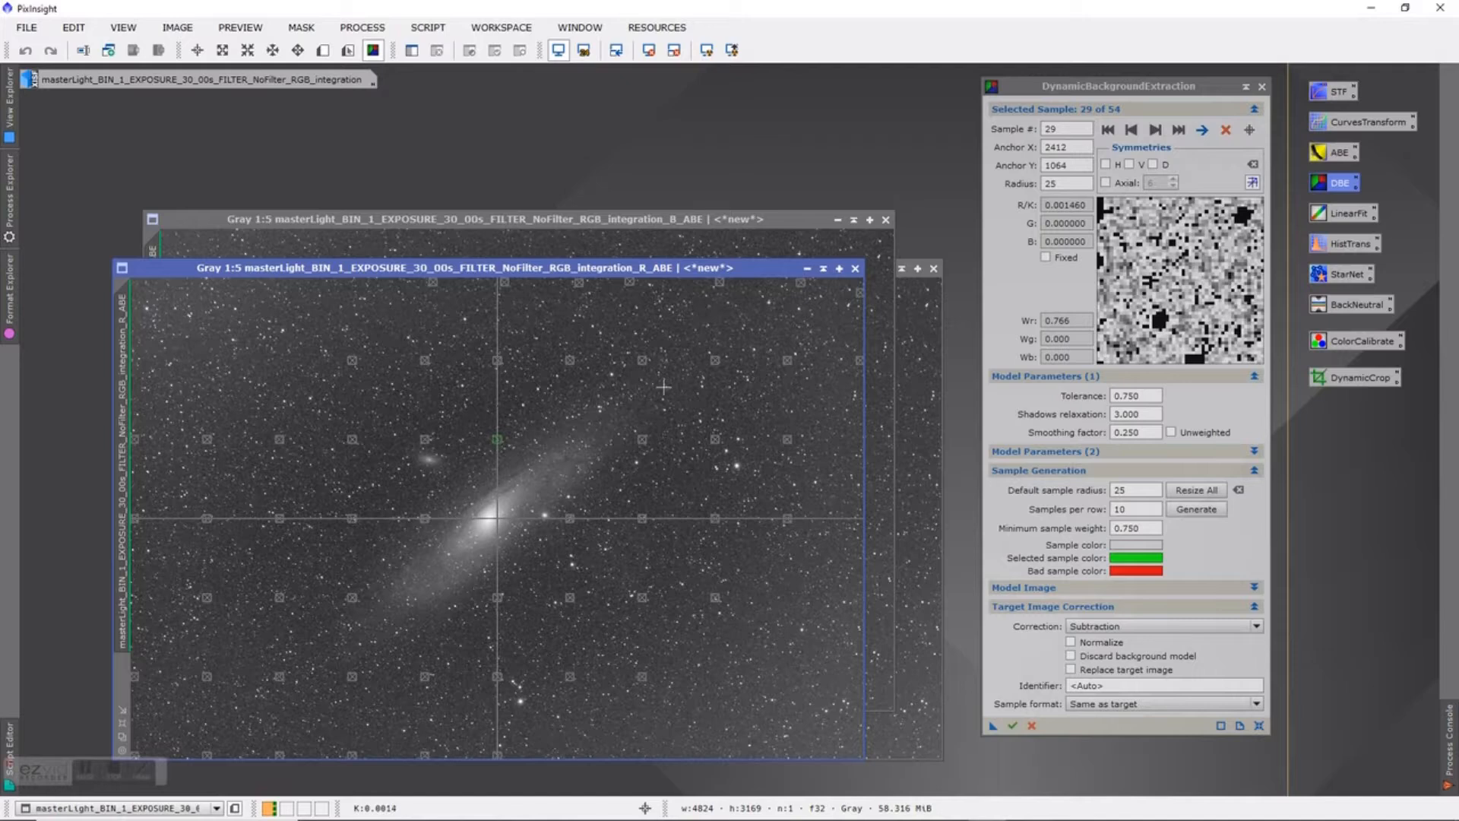
click(1225, 131)
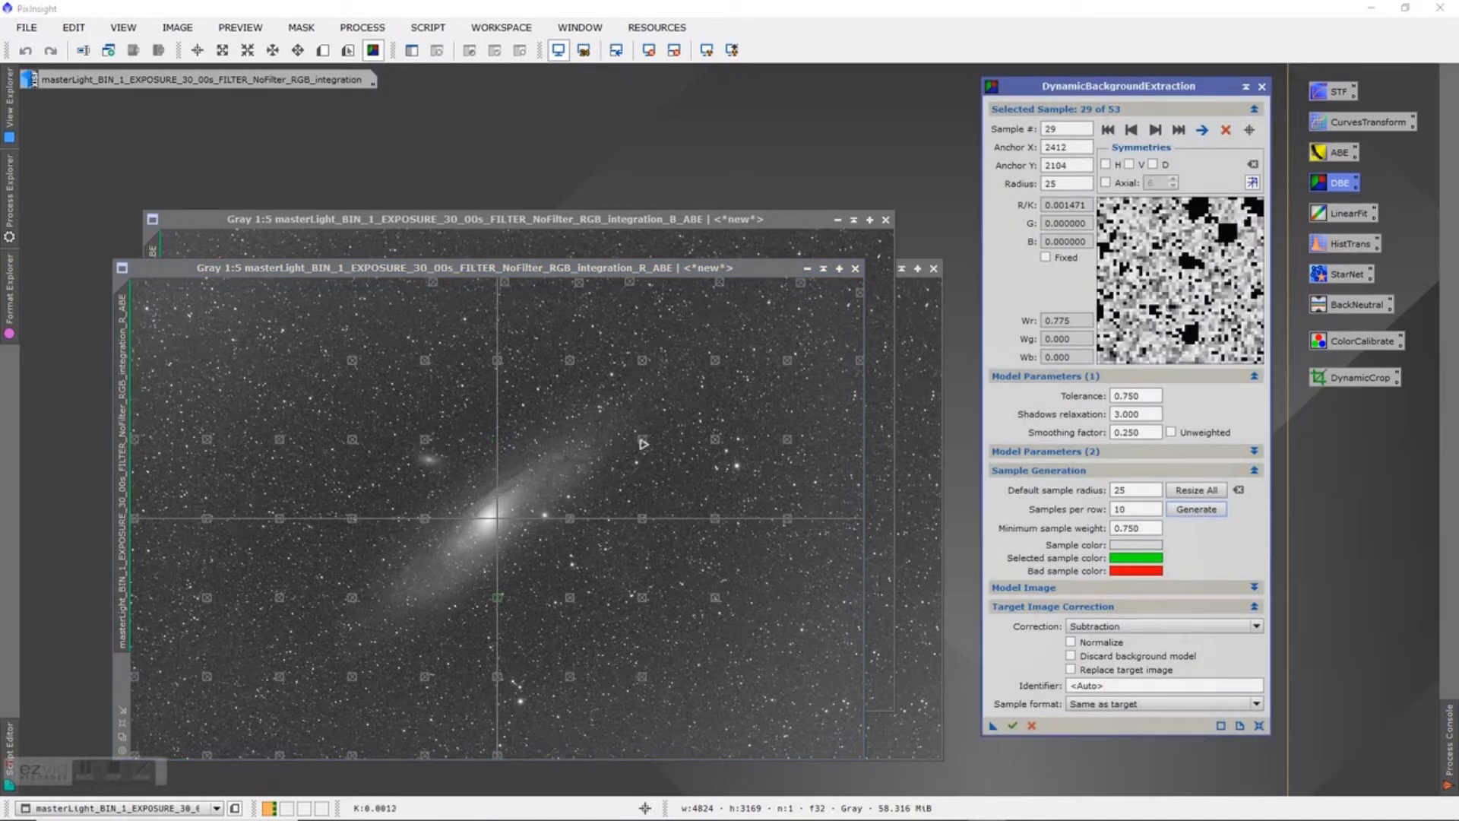
click(643, 443)
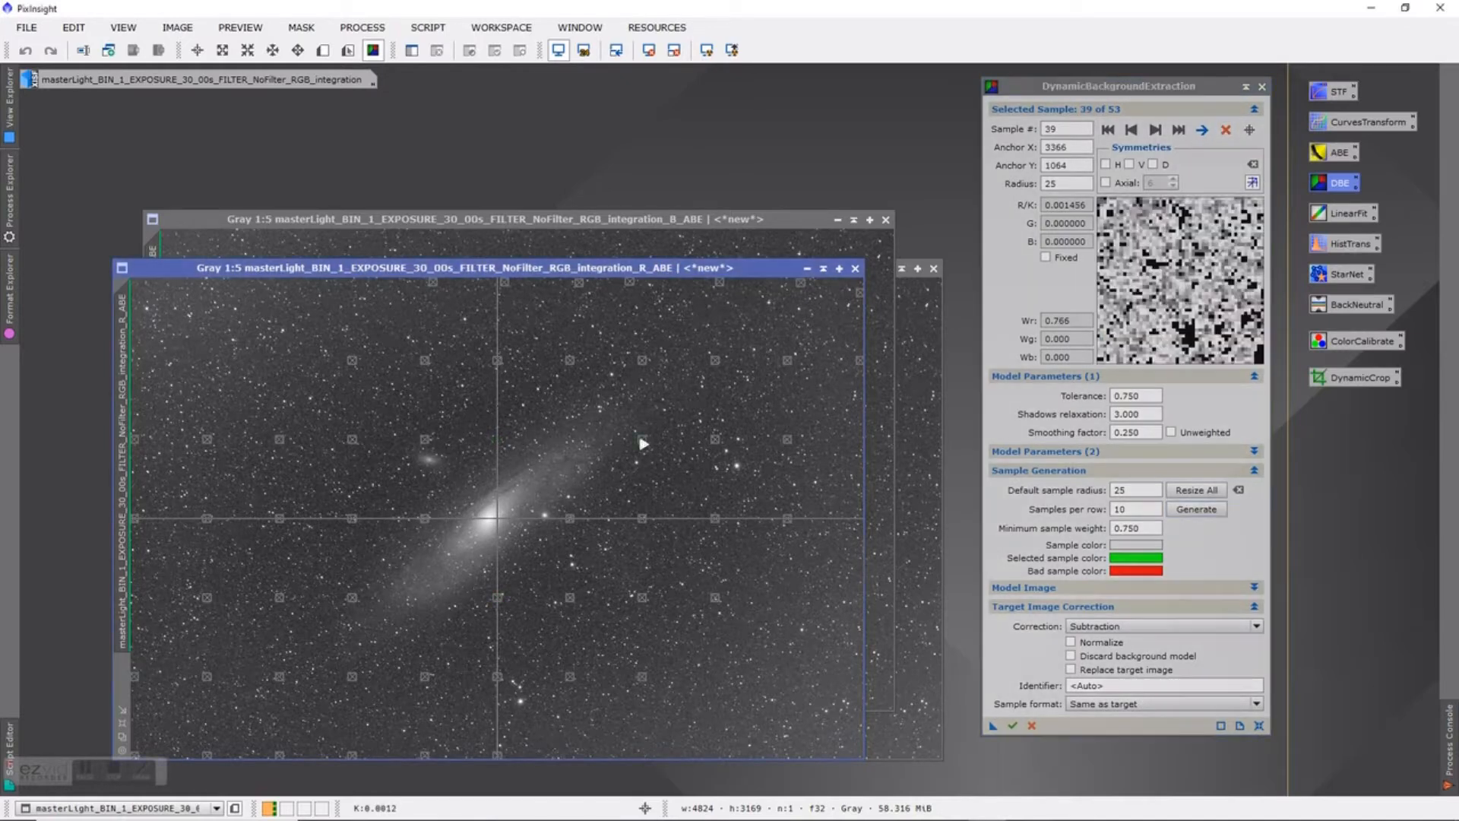
click(1225, 131)
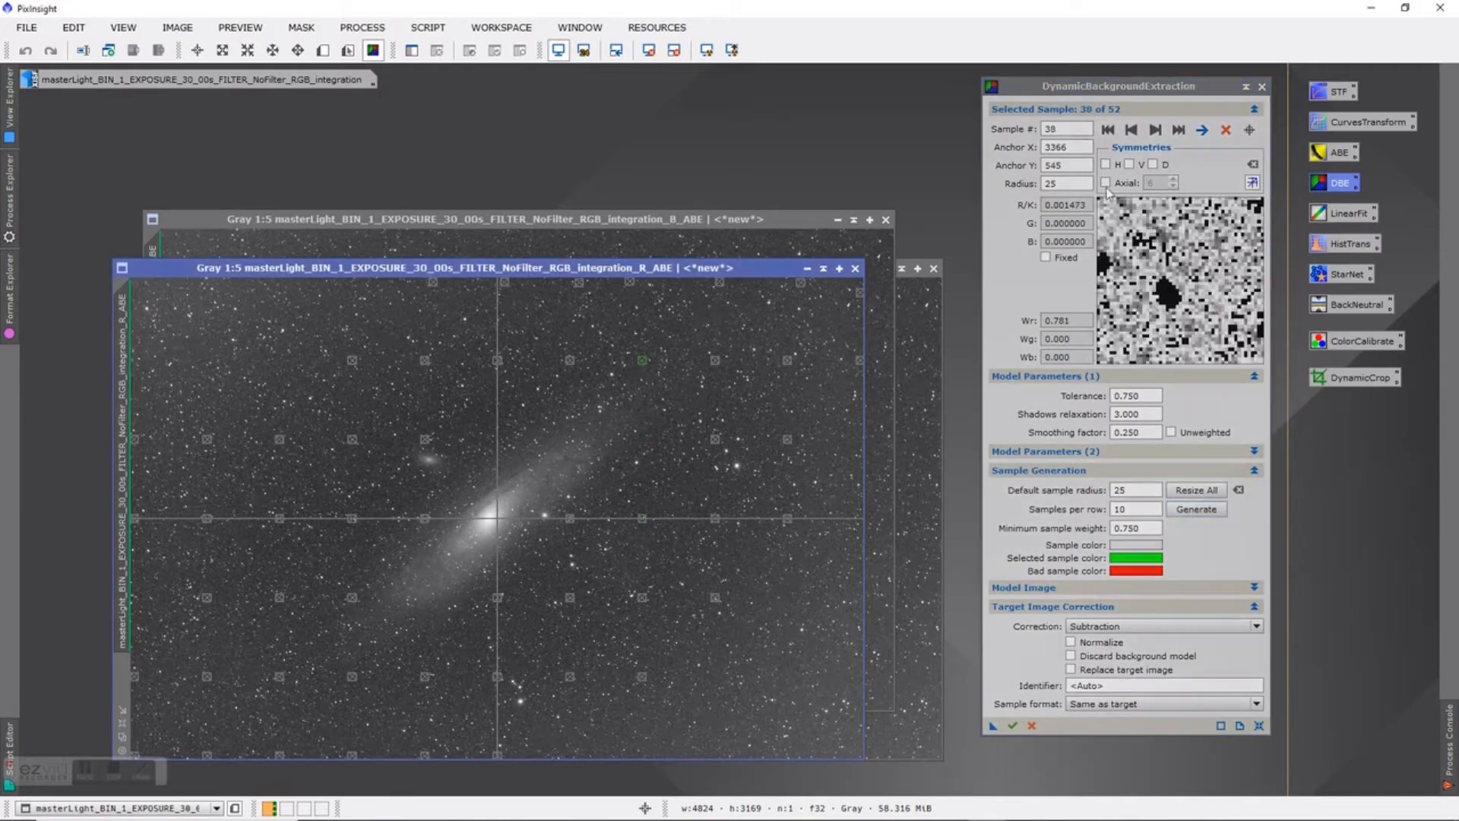
click(1225, 130)
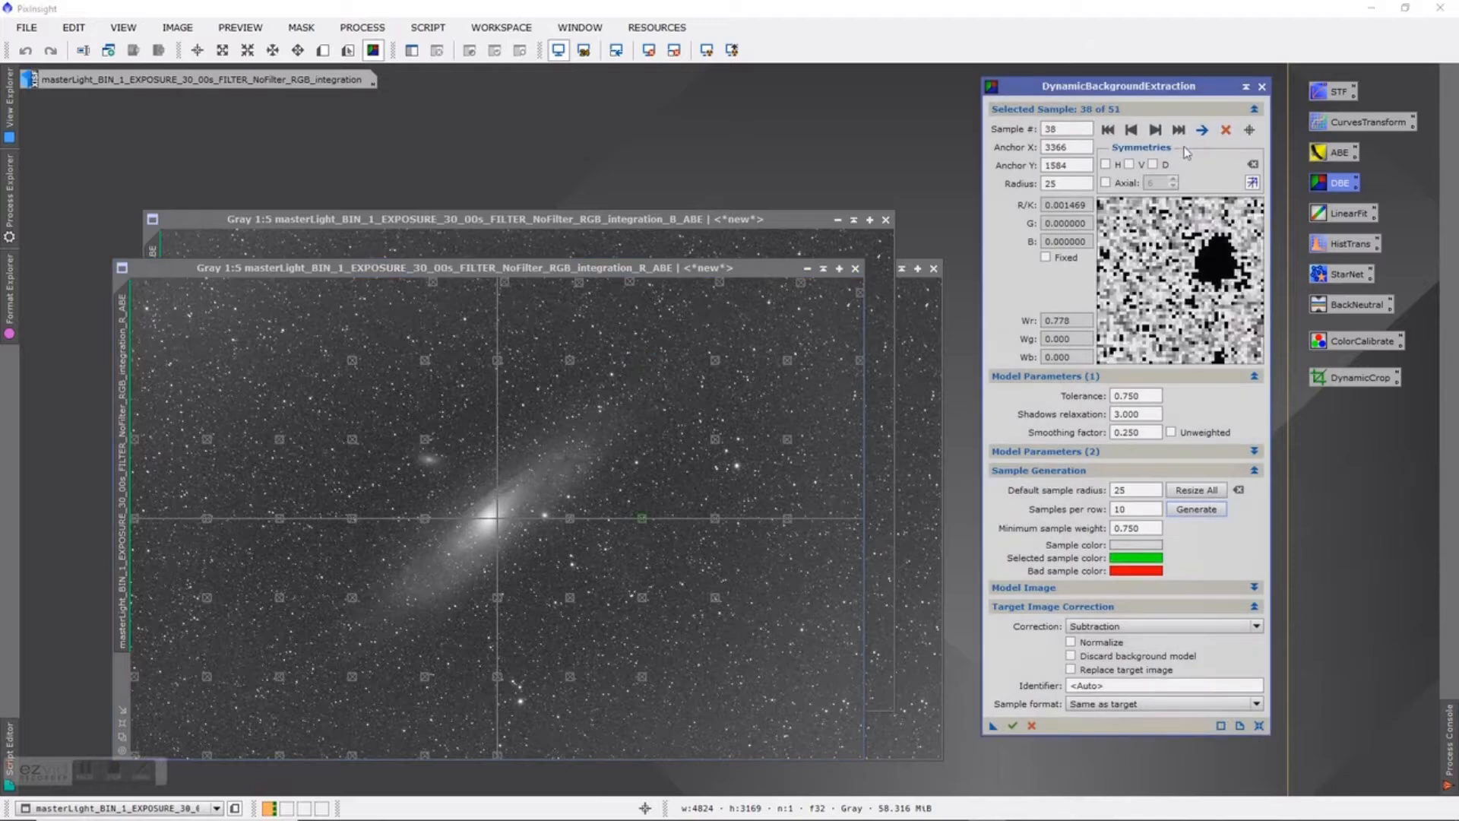
Delete the background sample at X 3843, Y 545 and the one beside the galaxy core at X 2889, Y 1584
click(718, 364)
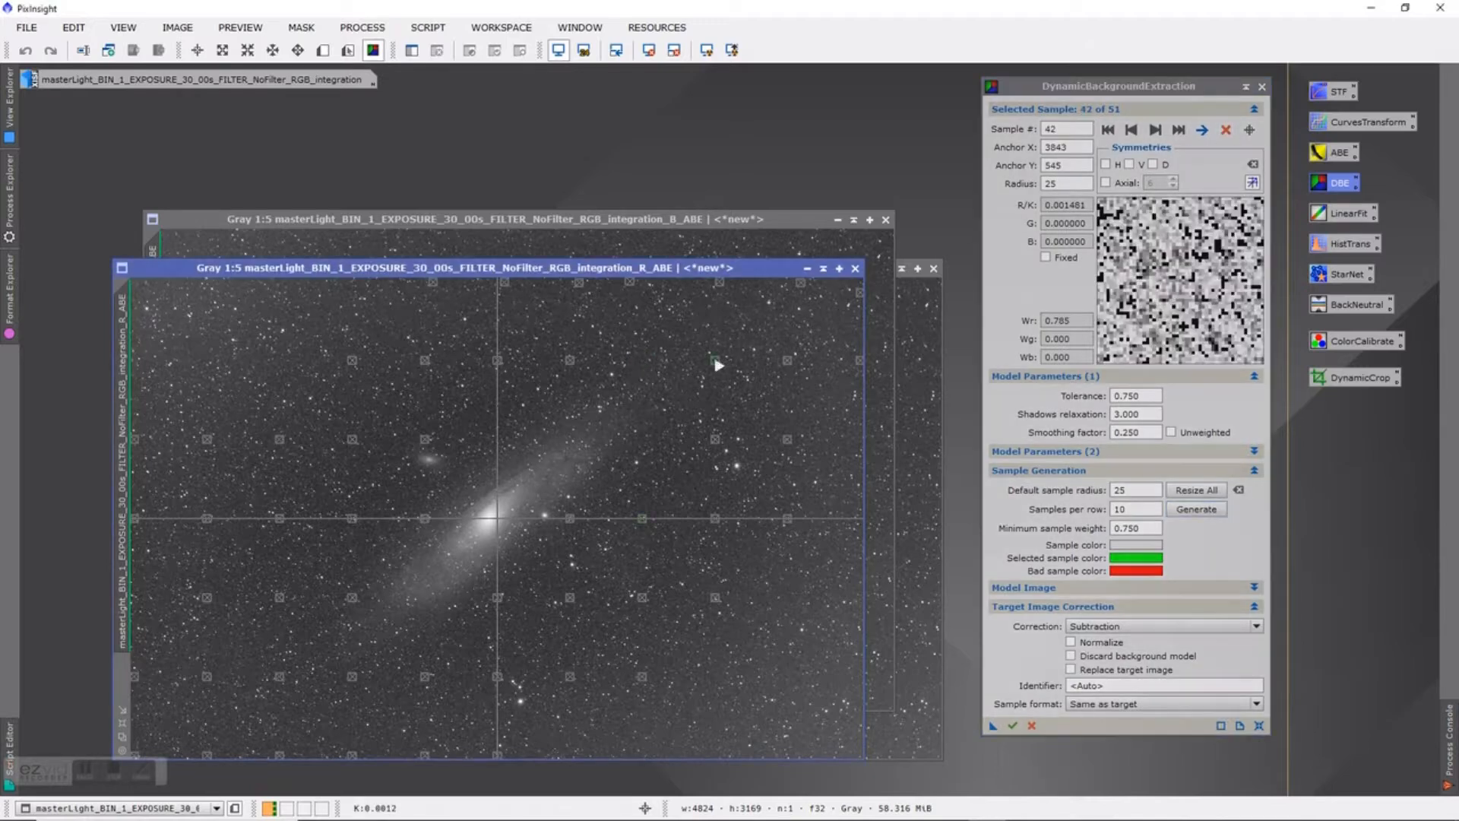
click(1224, 132)
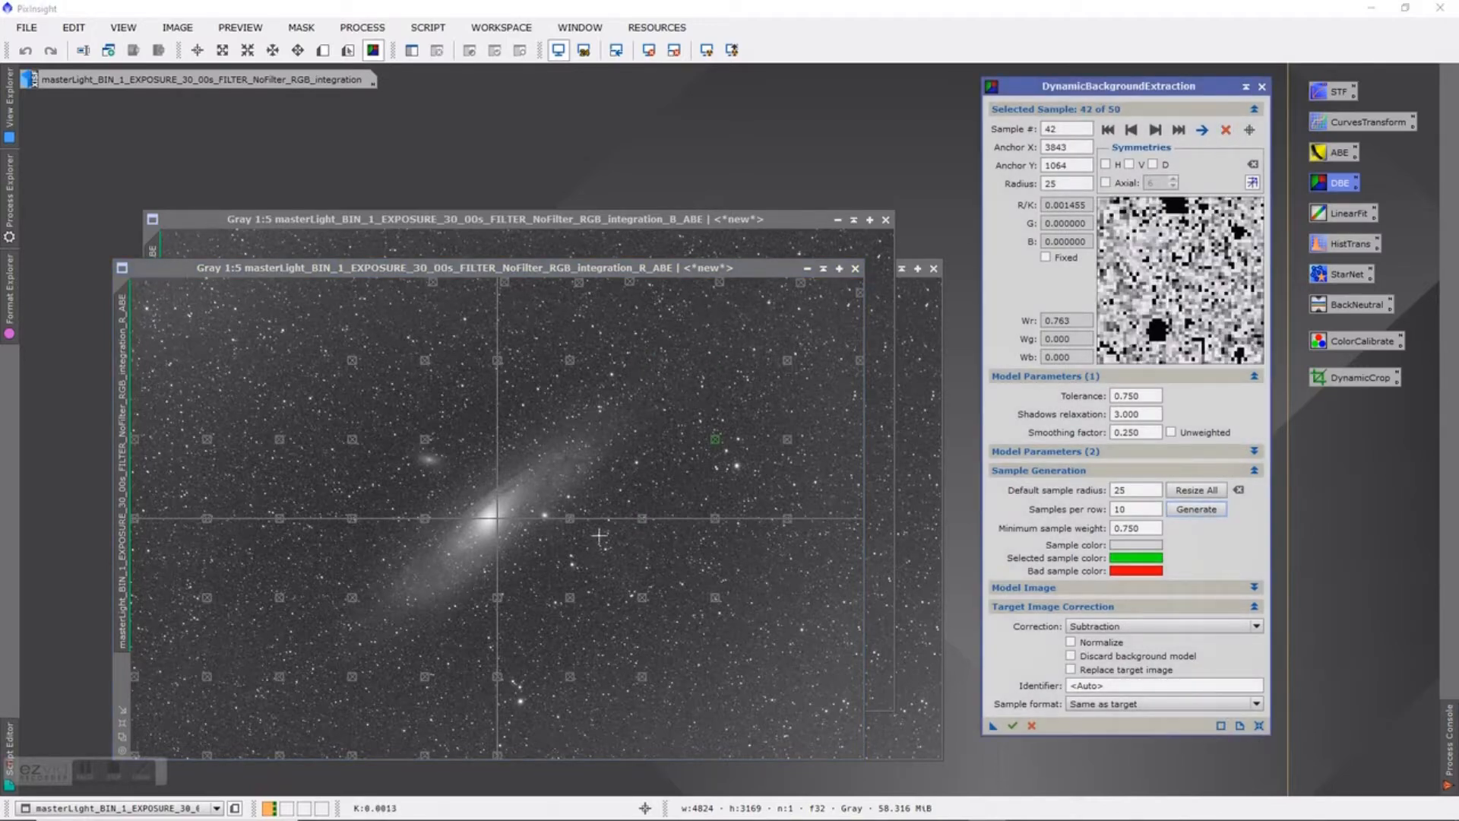
click(572, 520)
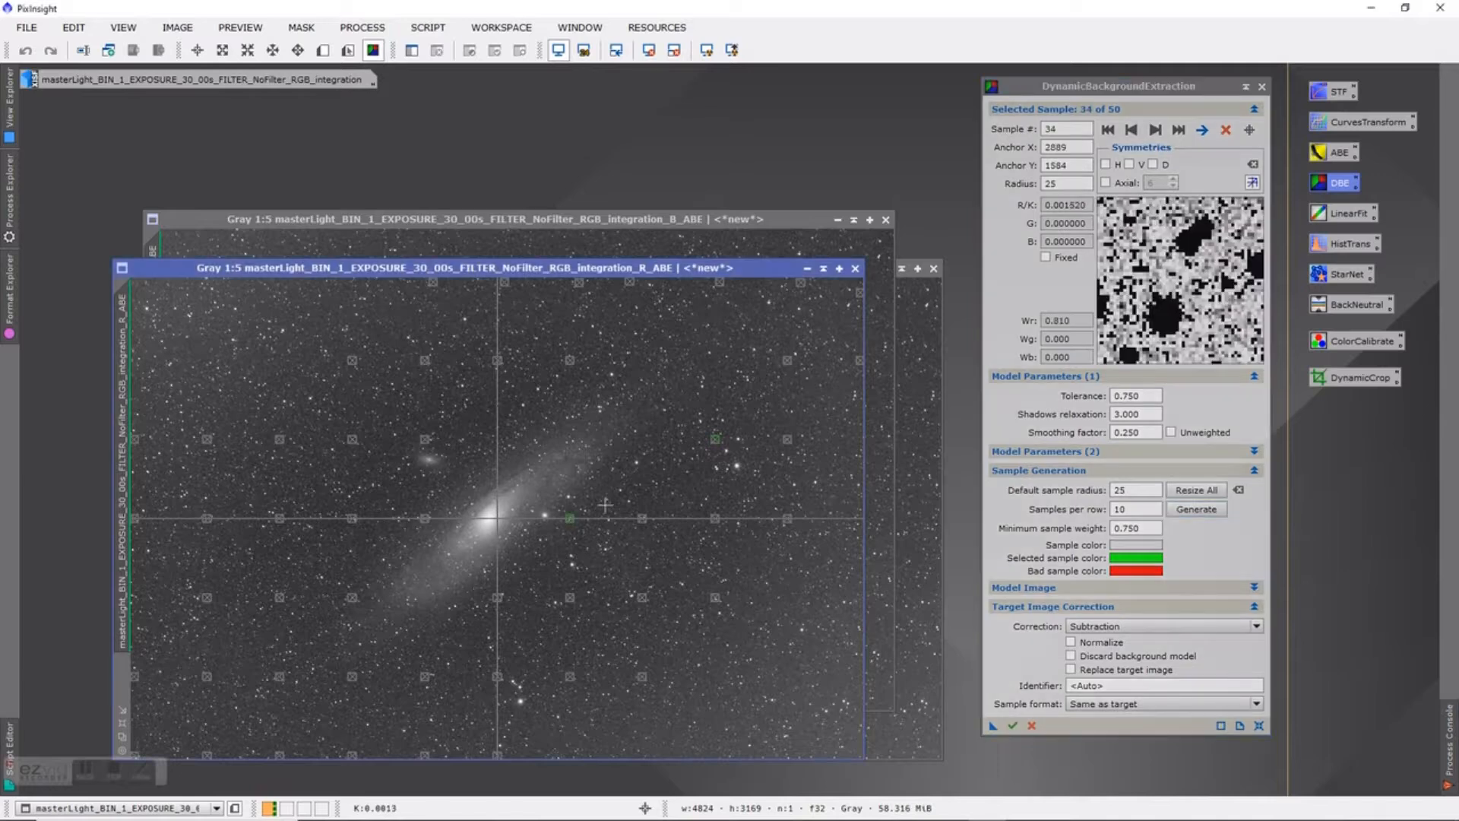
click(1226, 130)
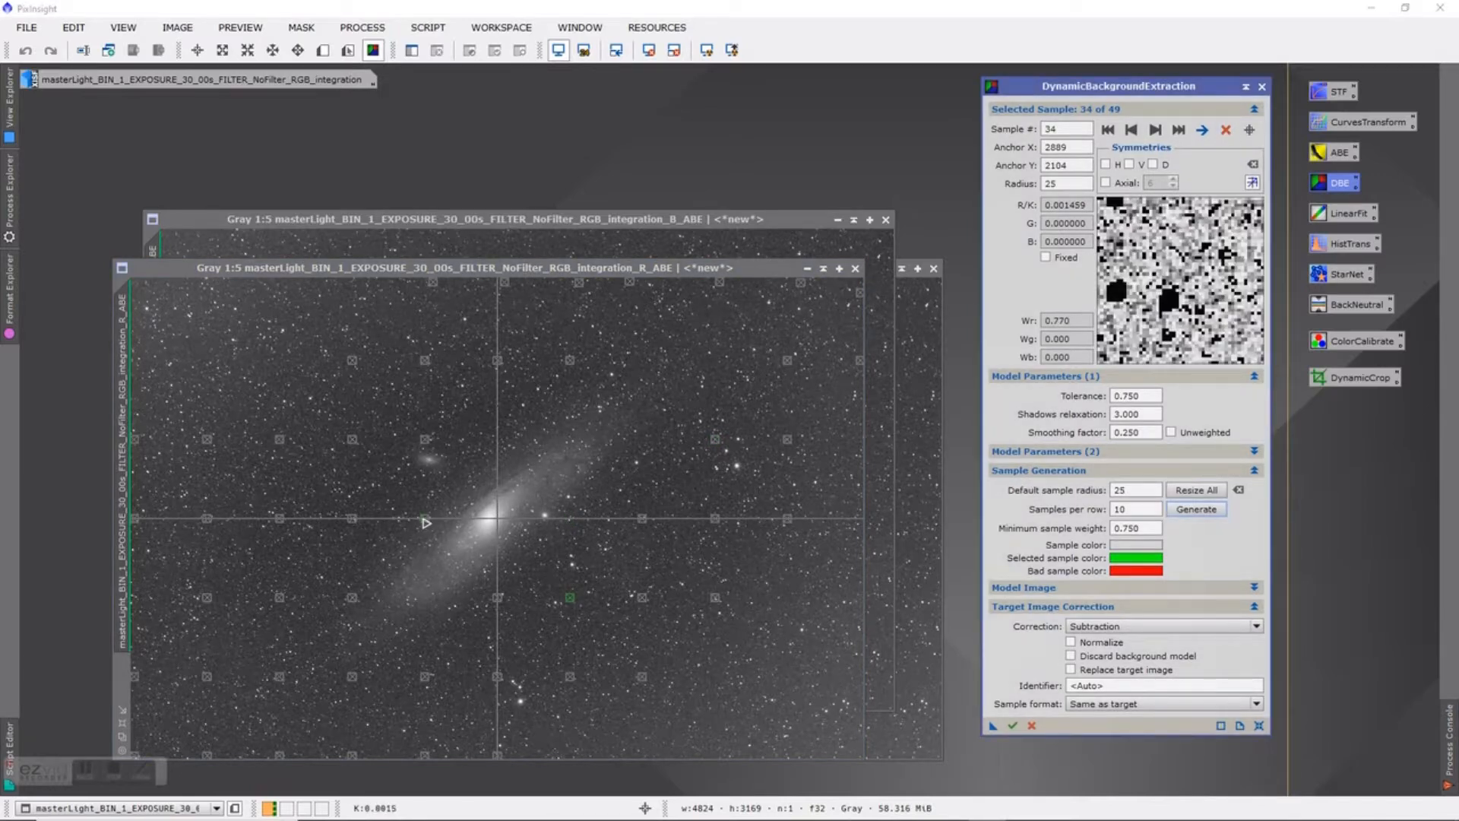
Delete the background samples around the galaxy's lower half at X 1934, Y 1584, at X 1457, Y 2104 and at X 2412, Y 2104
click(425, 519)
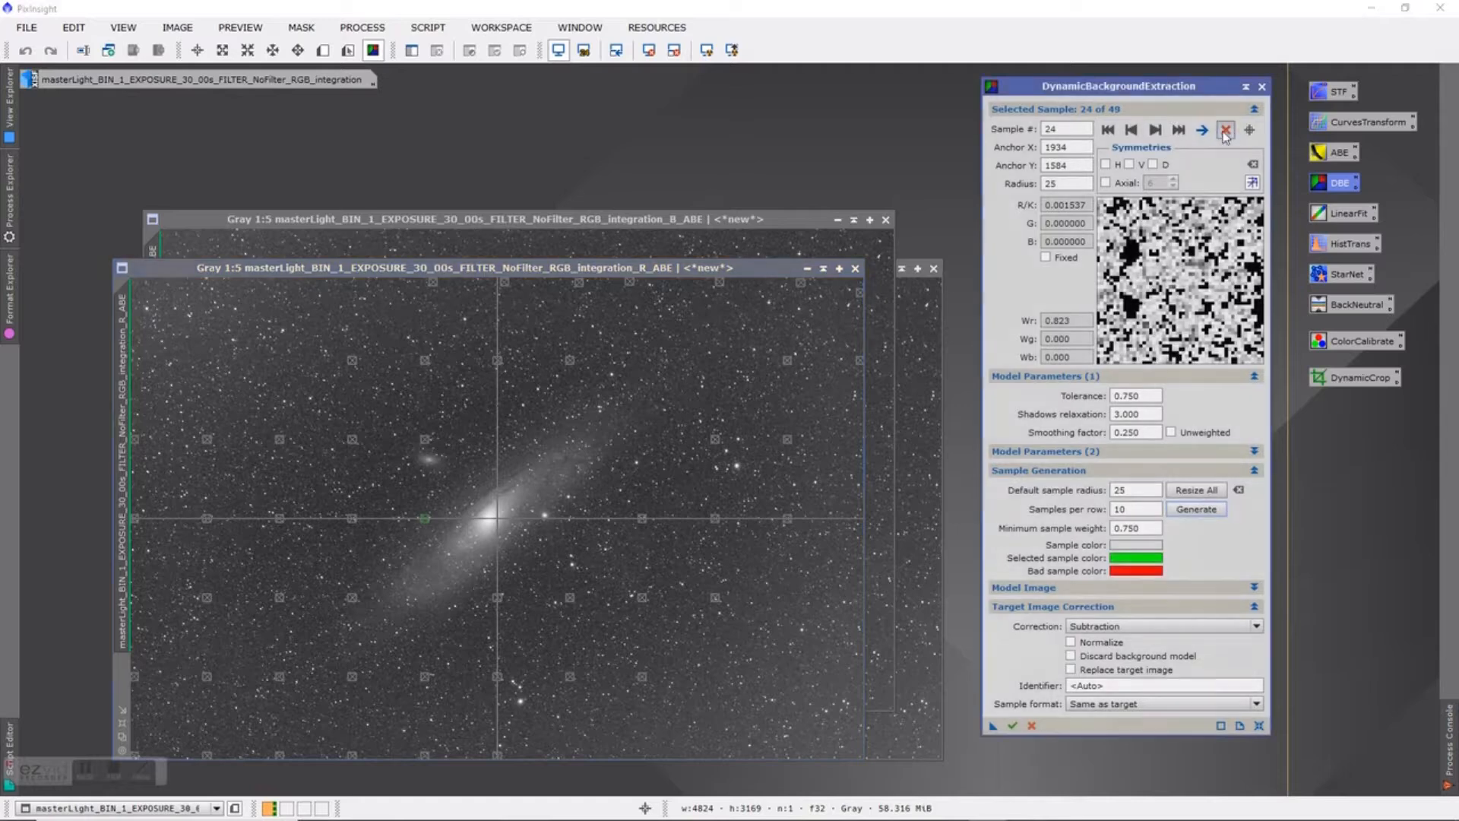
click(1226, 133)
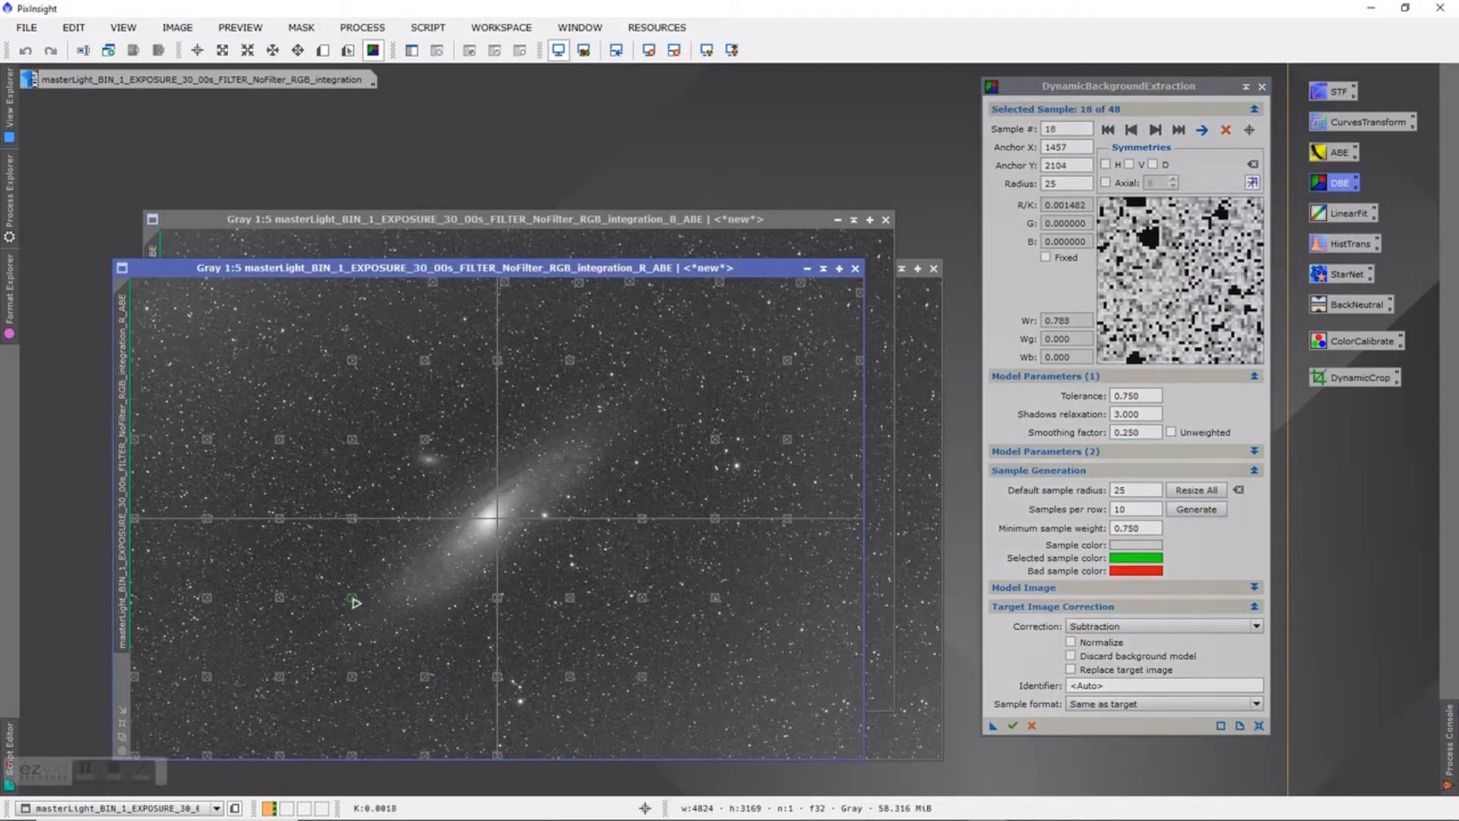
click(1226, 130)
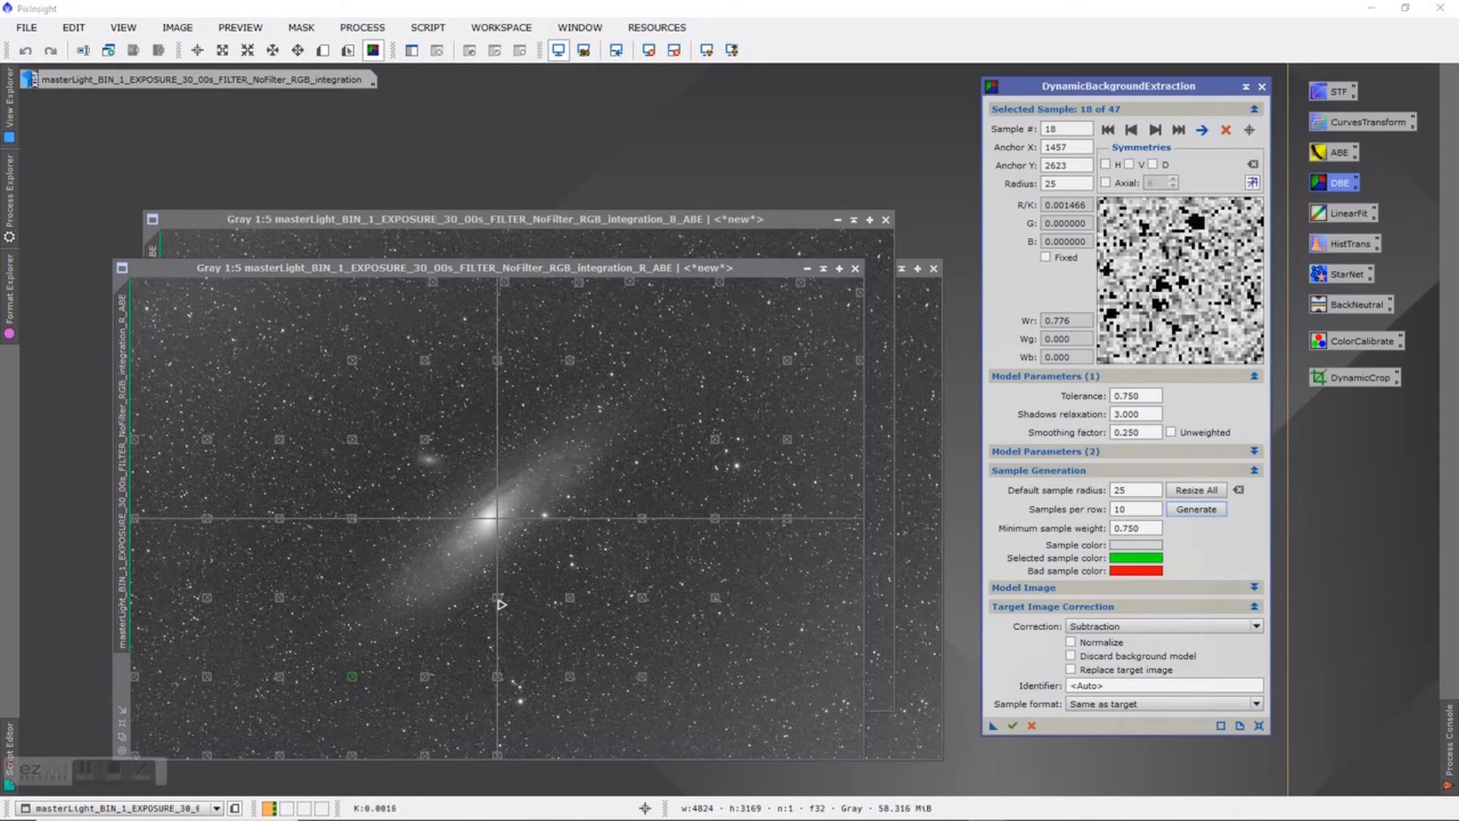
click(499, 603)
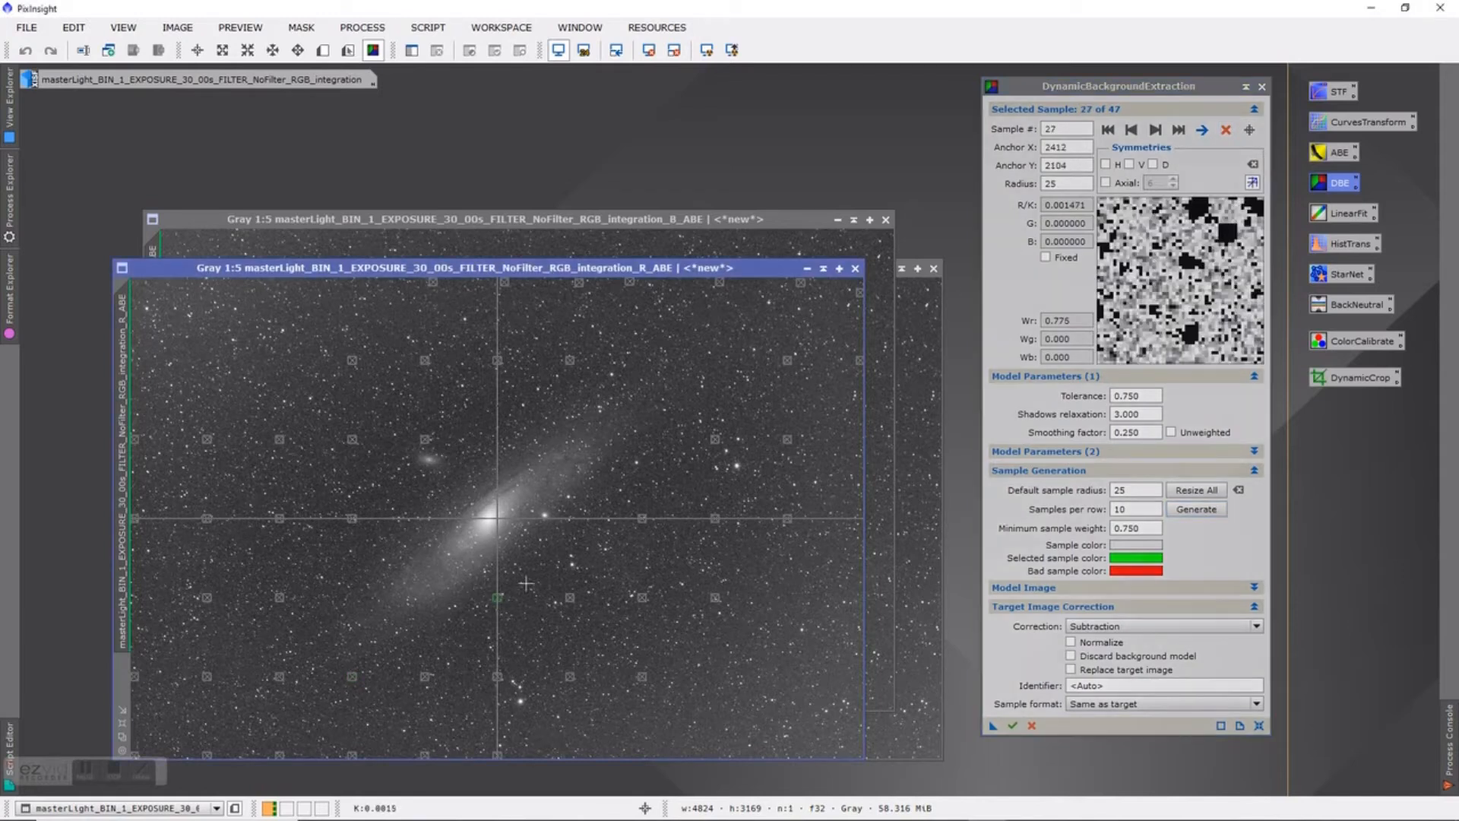
click(1227, 131)
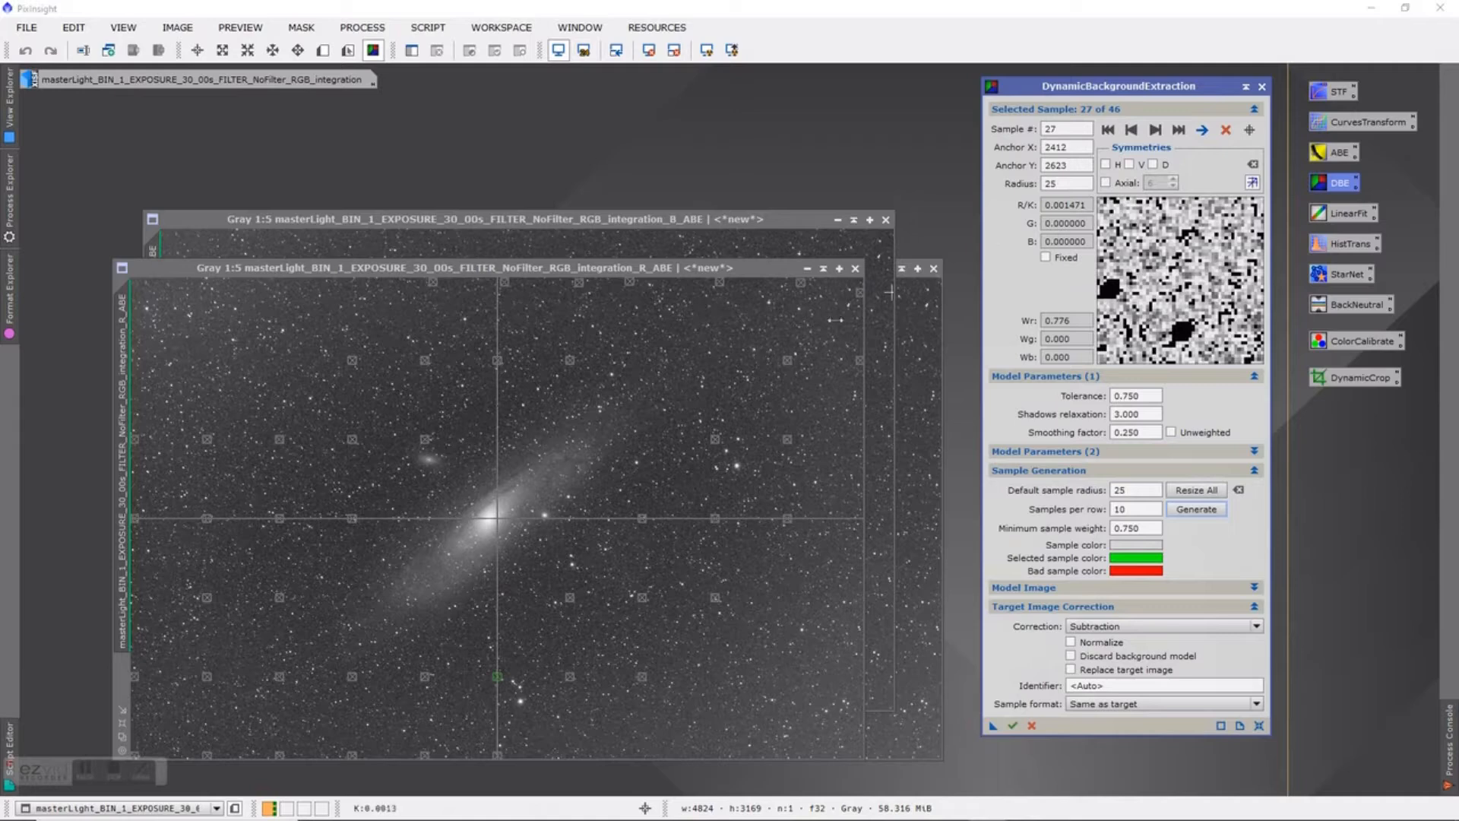
Delete the two background samples below the galaxy's lower-left tip at X 1457, Y 2623 and X 980, Y 2623
click(352, 677)
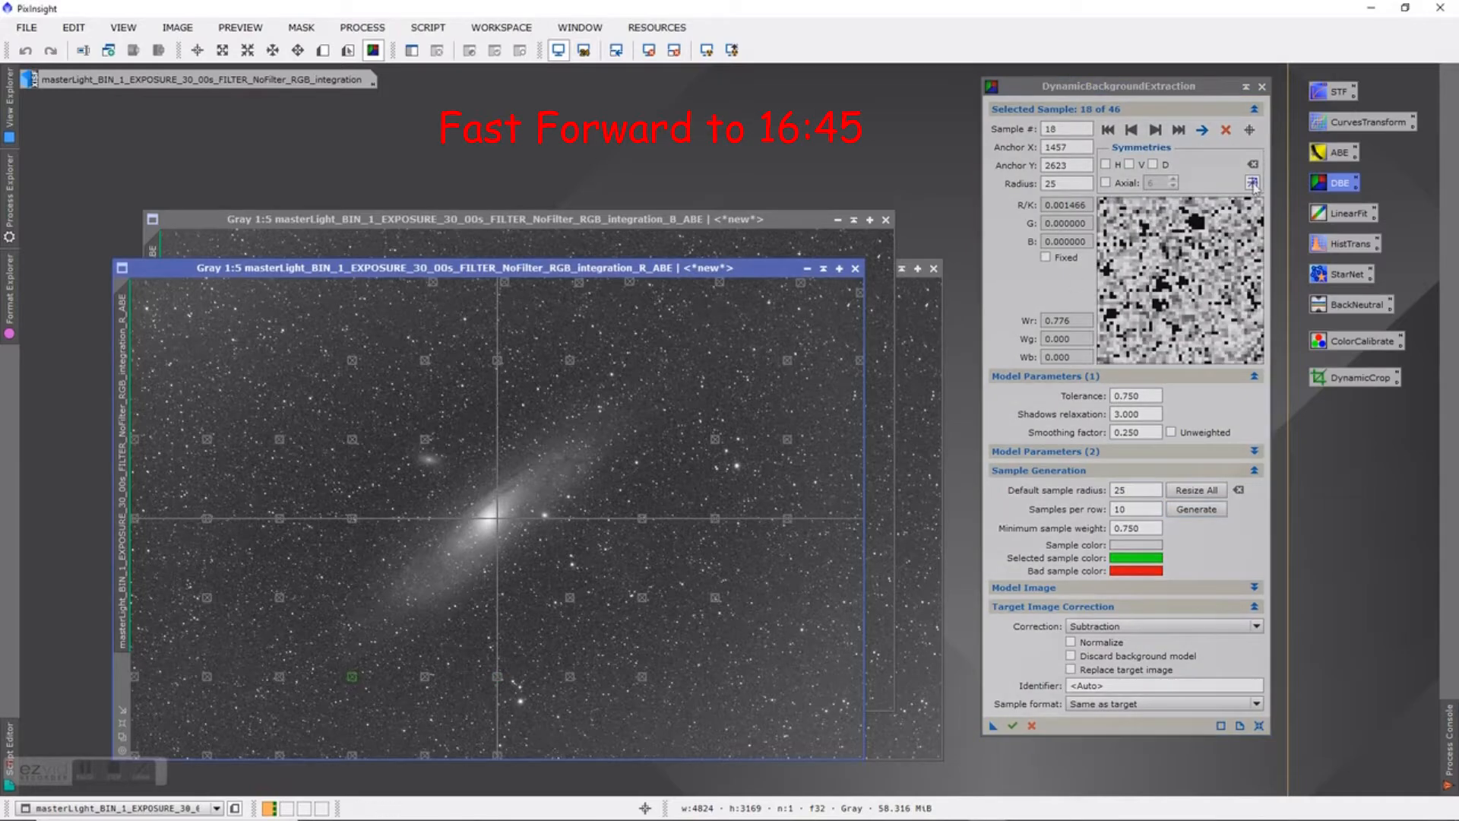
click(1224, 130)
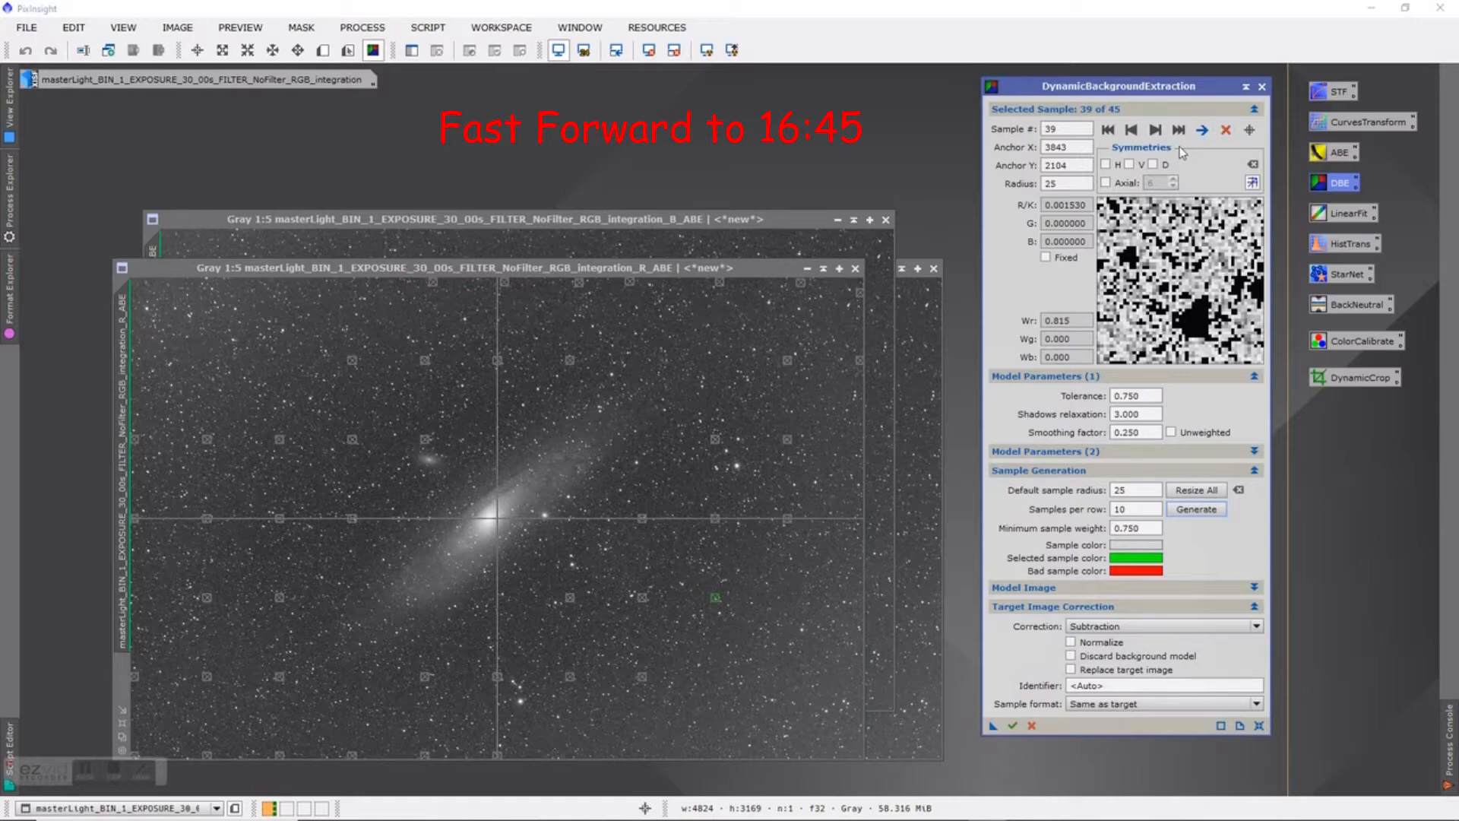
click(280, 678)
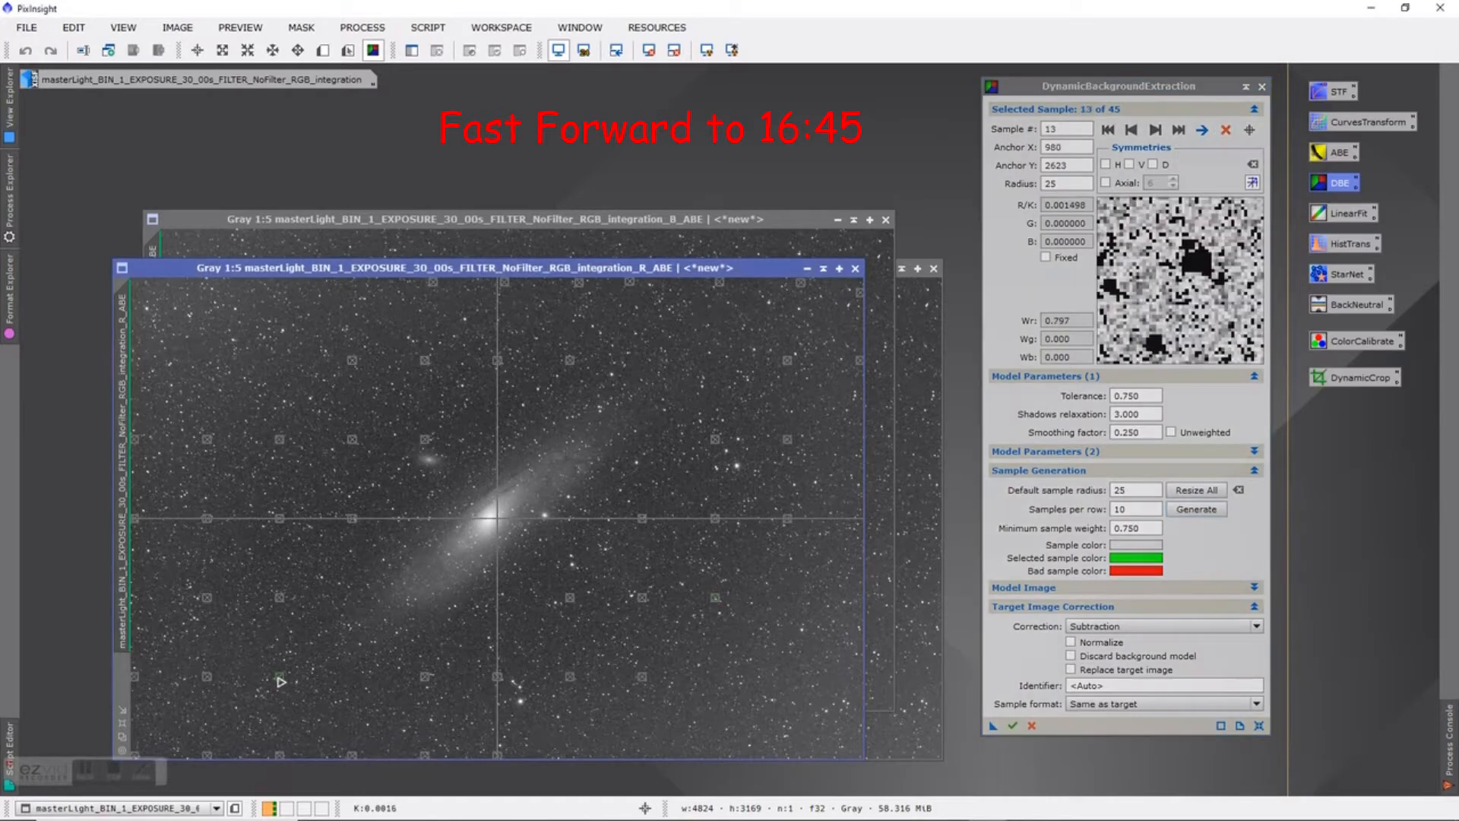
click(1225, 132)
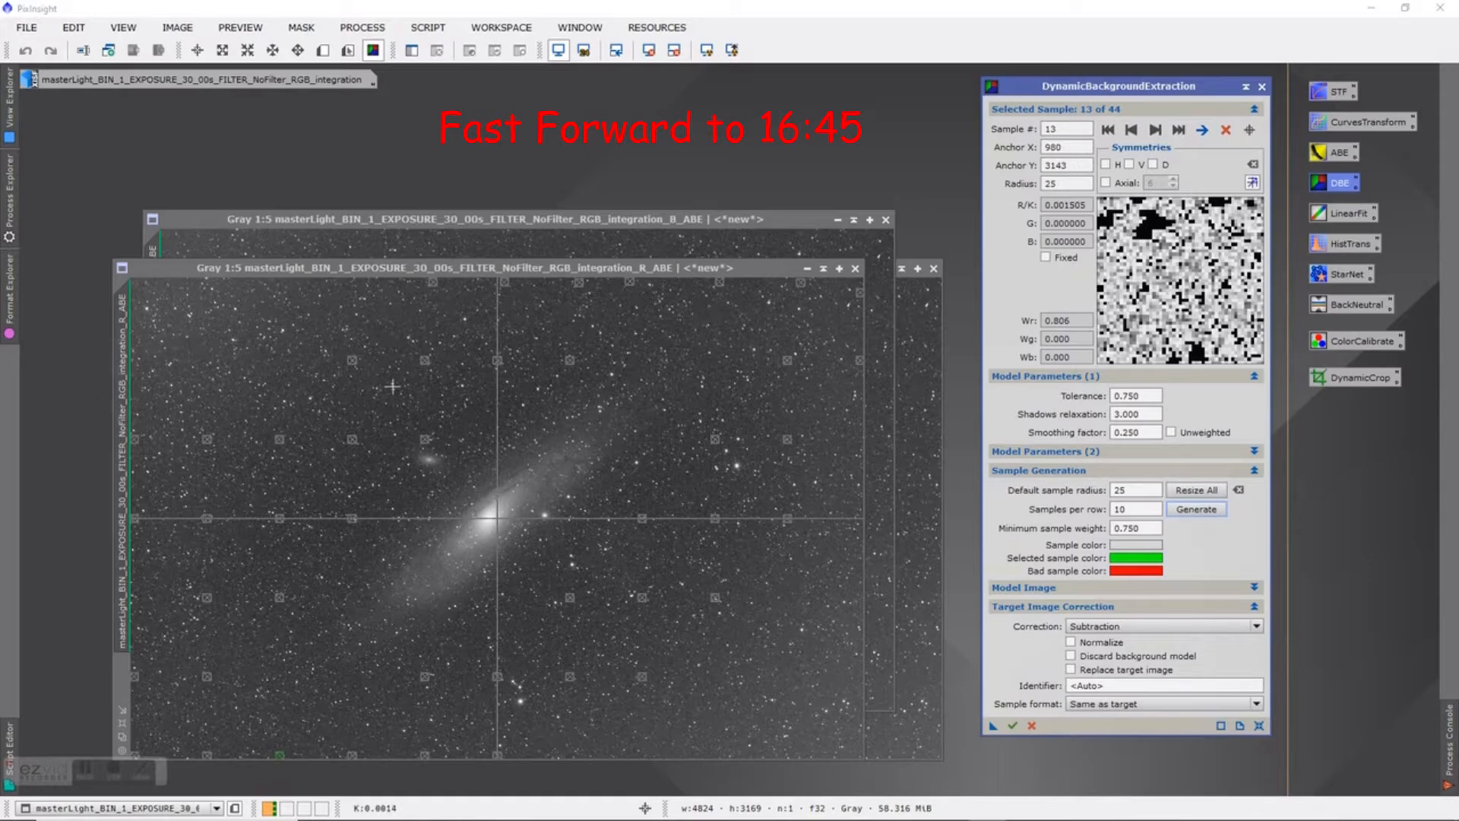
Shift background sample 14, above the small companion galaxy, to about X 1442, Y 554
scroll(392, 386, down, 1)
scroll(392, 386, up, 1)
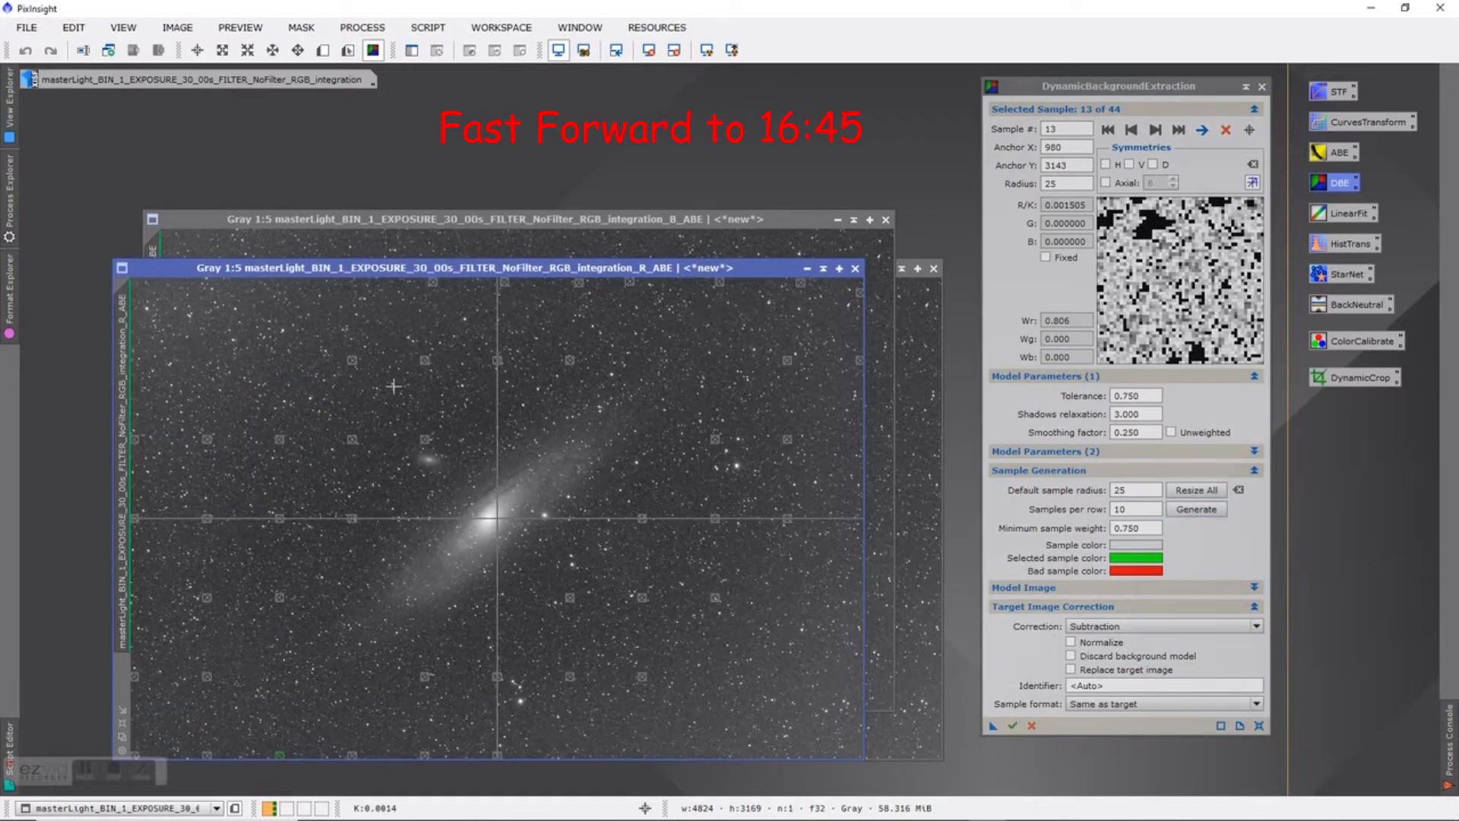
scroll(393, 386, up, 1)
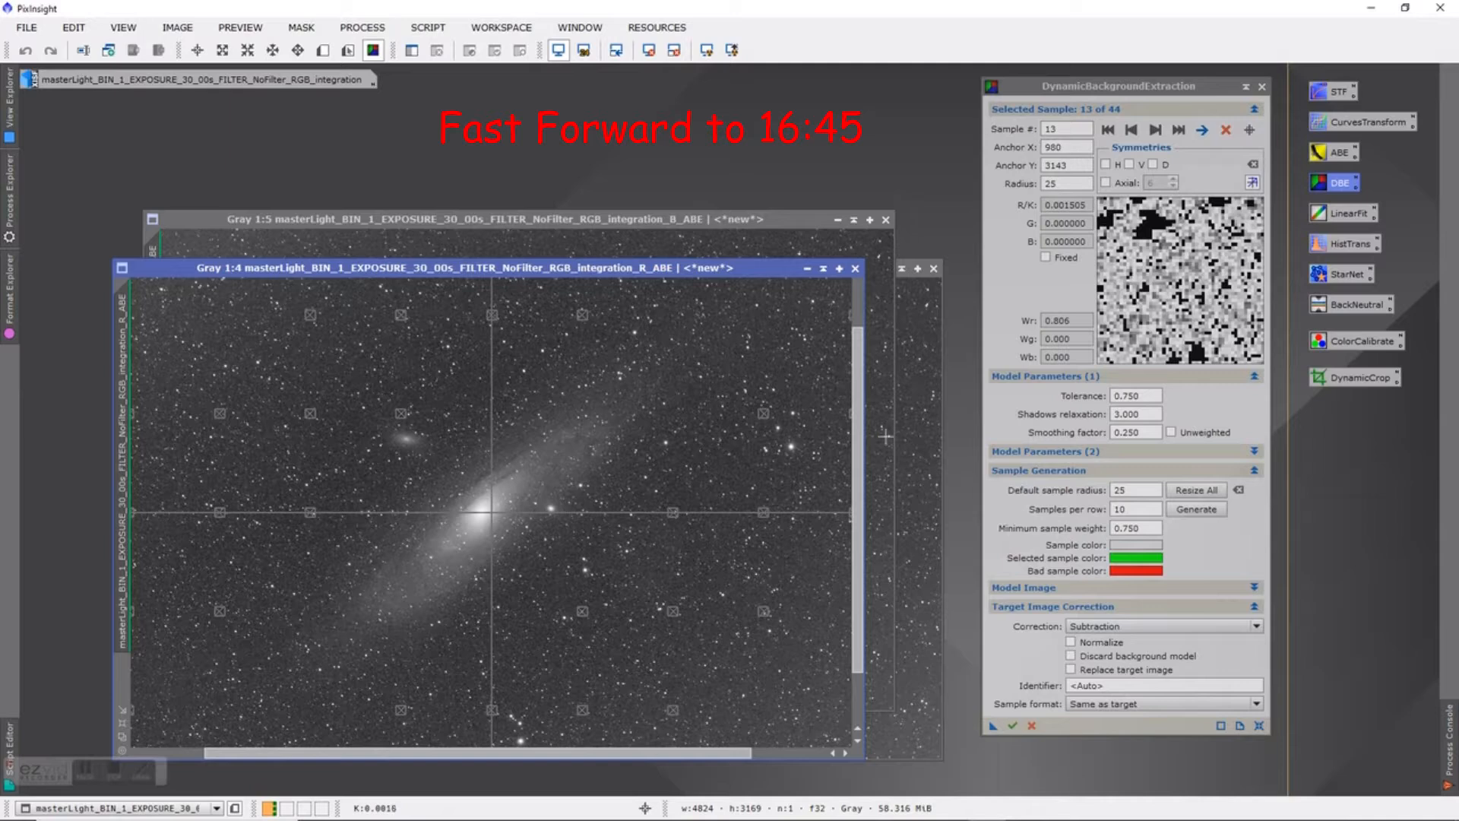
drag(858, 448, 857, 399)
scroll(304, 408, up, 1)
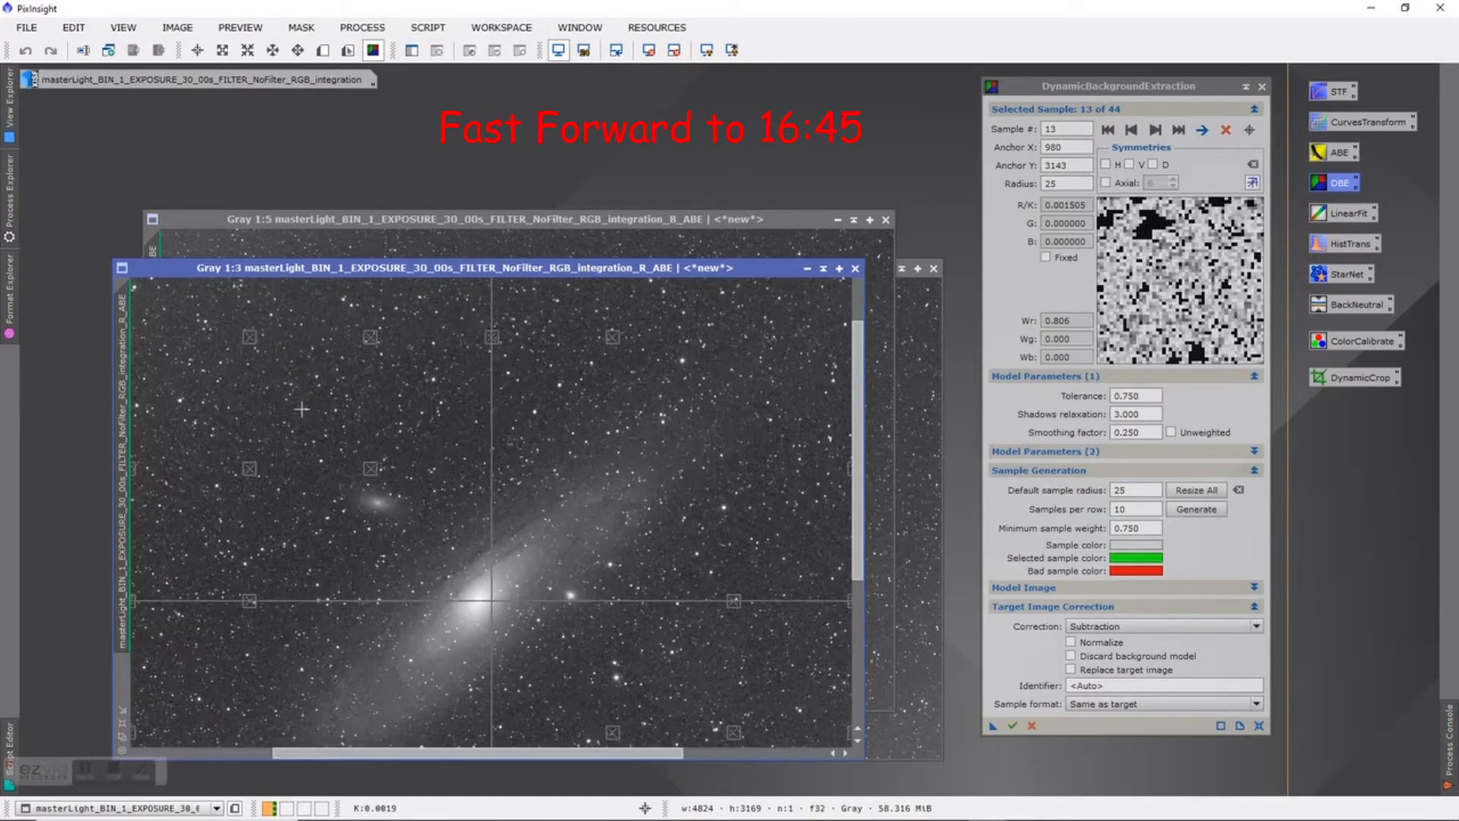
click(249, 339)
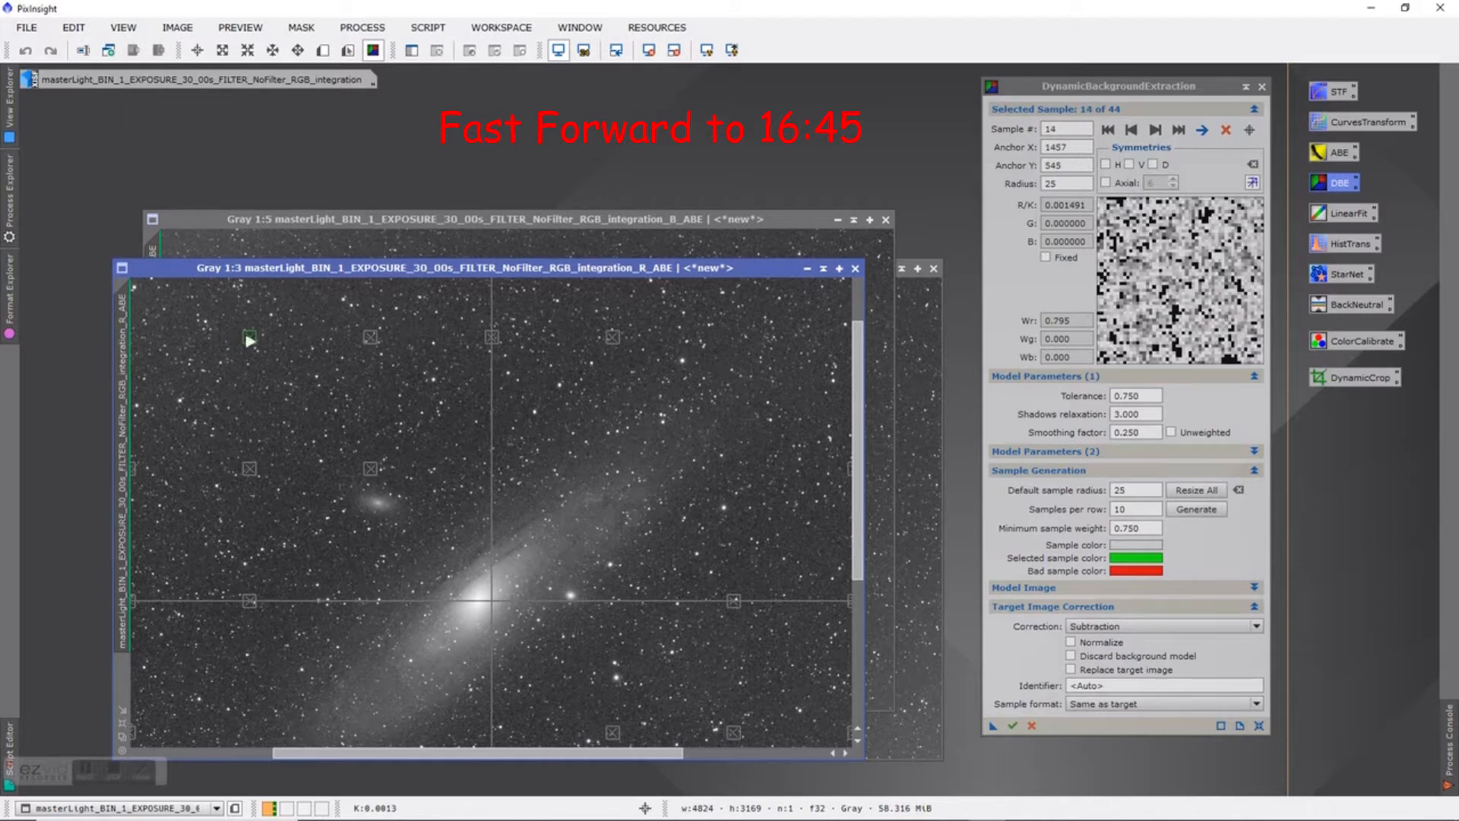
drag(249, 340, 246, 342)
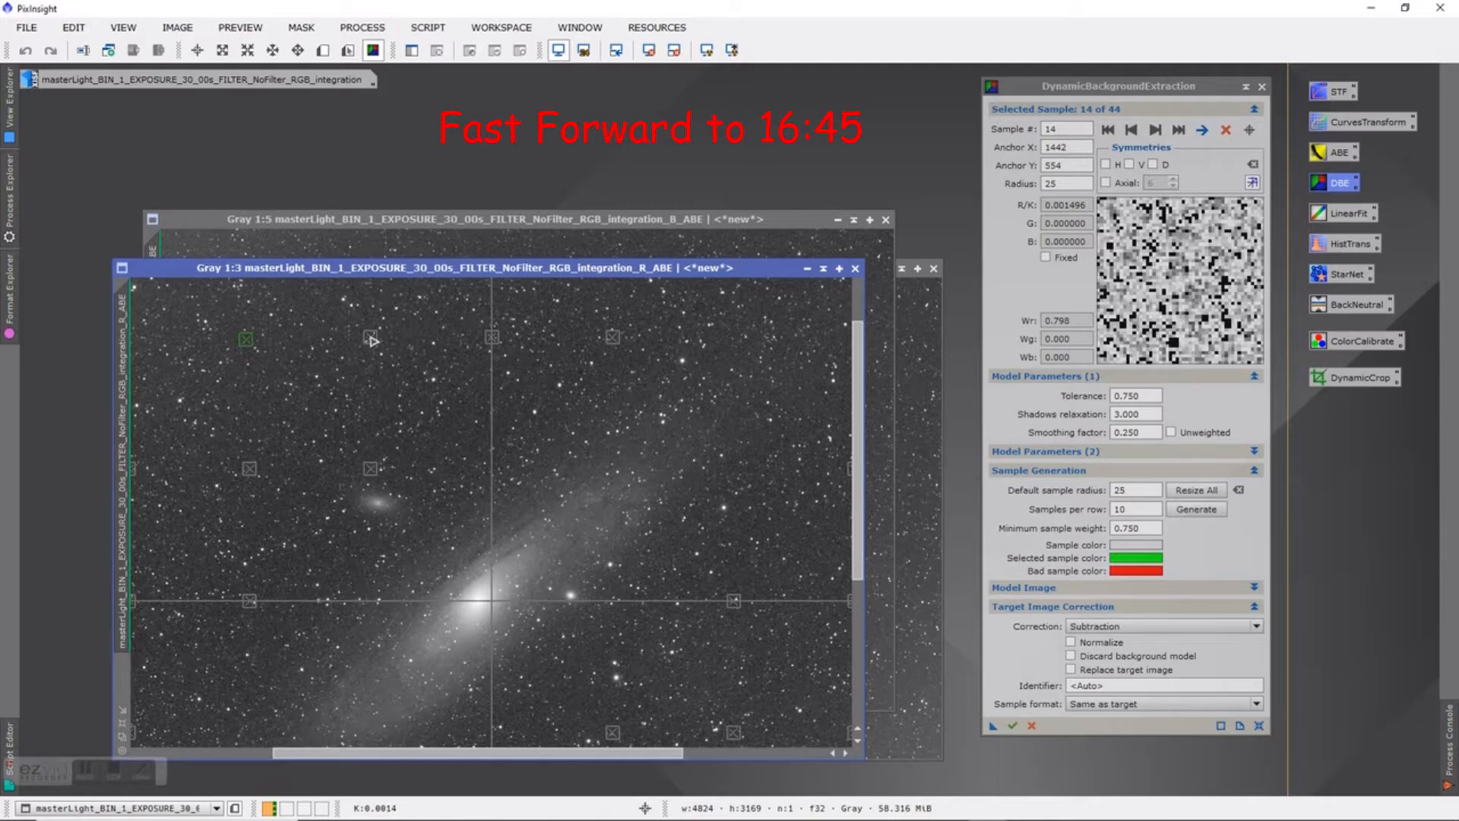
Move background sample 19 off its stars onto clear sky at about X 1830, Y 589
scroll(386, 357, down, 1)
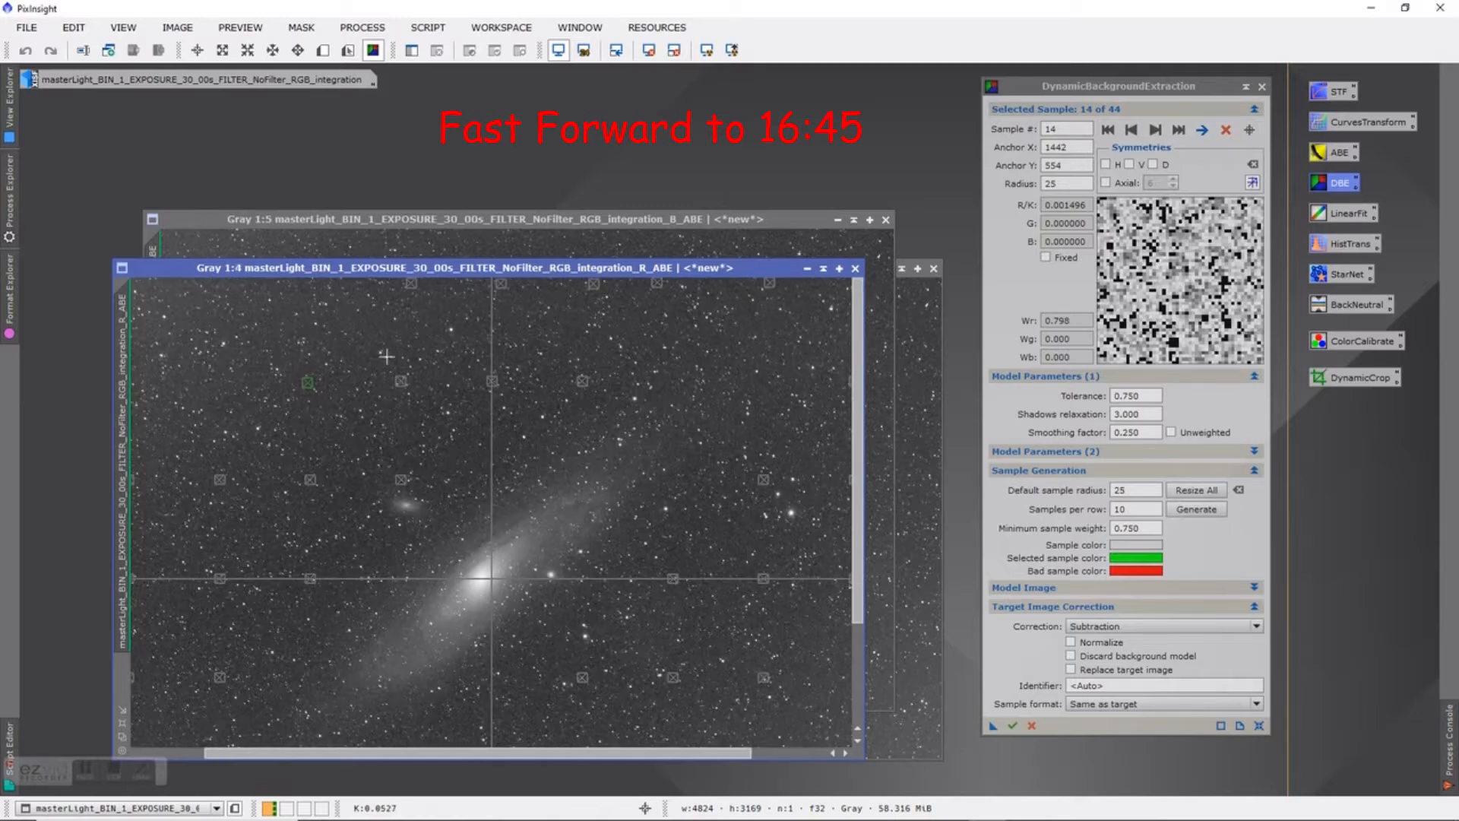
scroll(386, 357, up, 3)
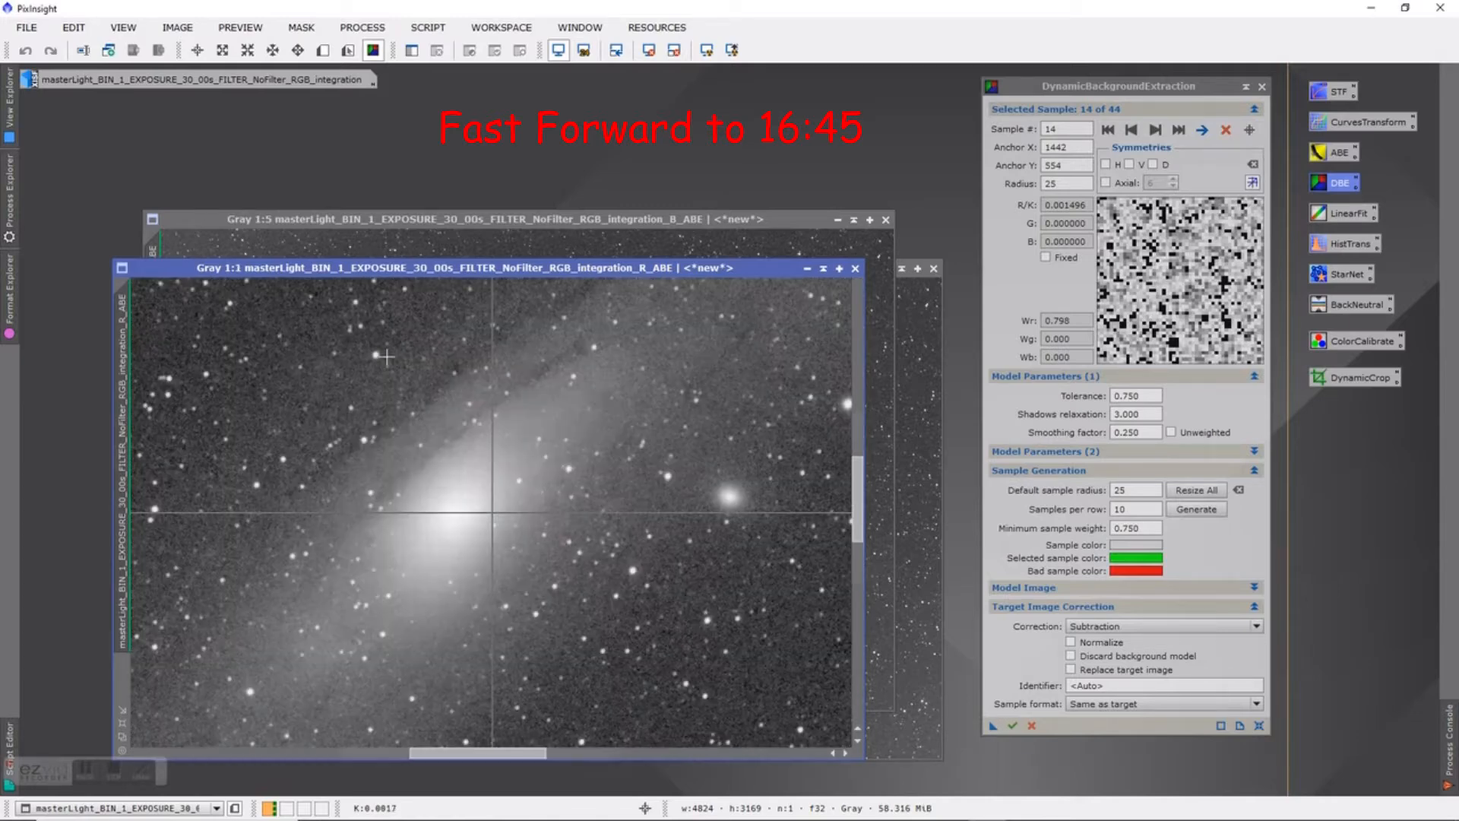
drag(857, 501, 836, 353)
drag(857, 325, 857, 385)
drag(535, 755, 428, 755)
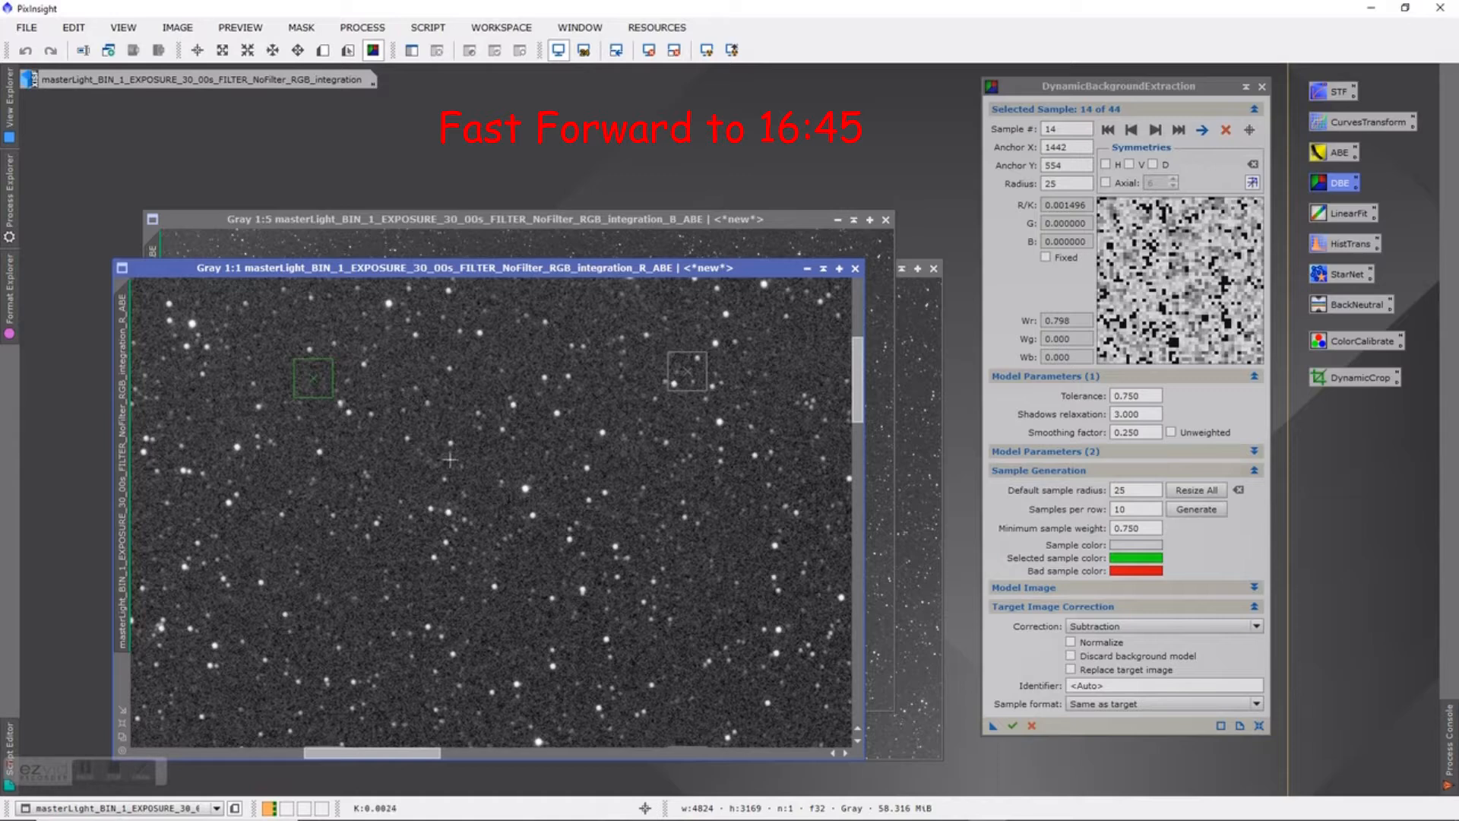
click(683, 377)
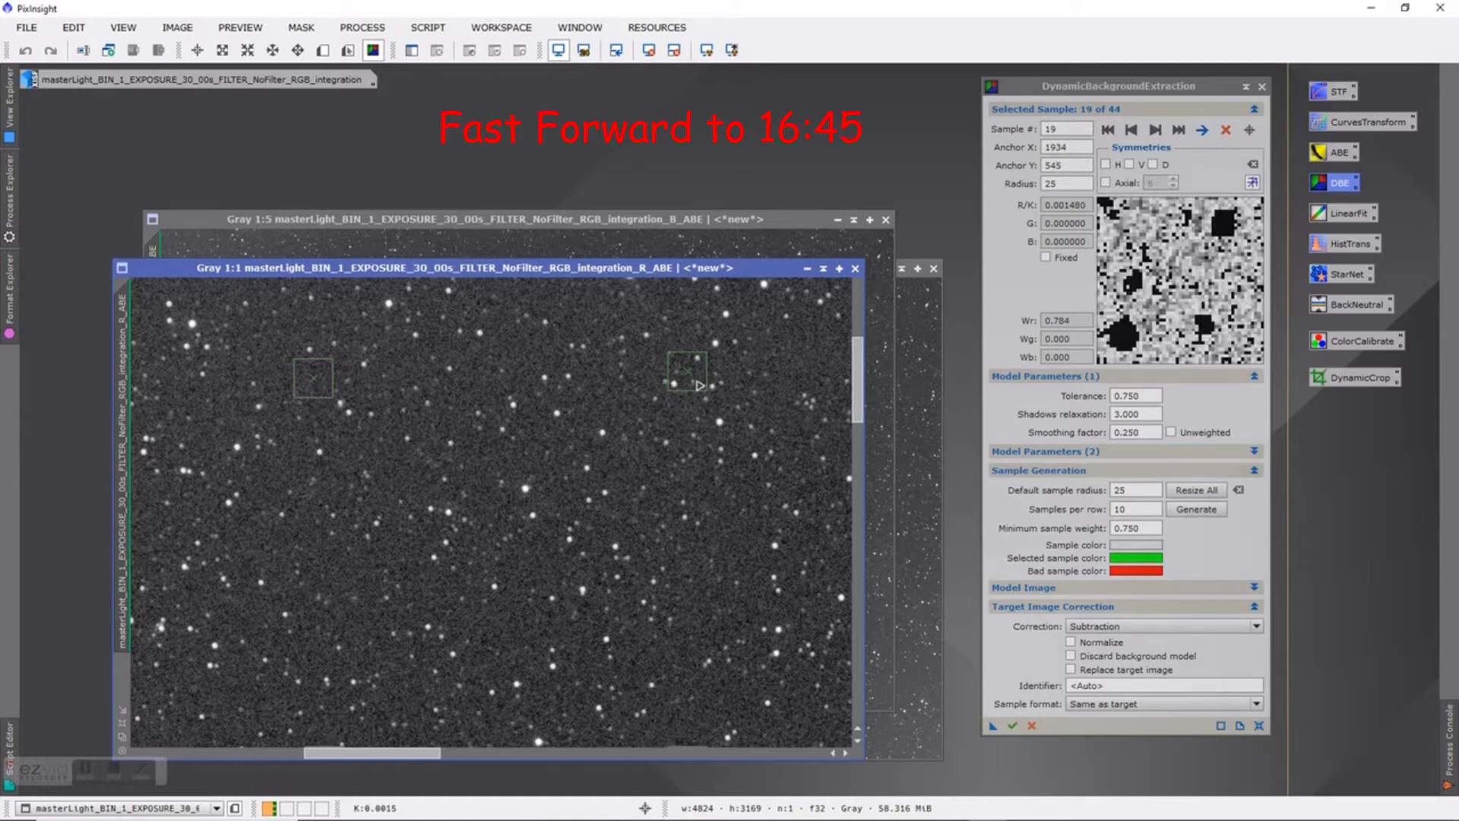
drag(697, 377, 619, 411)
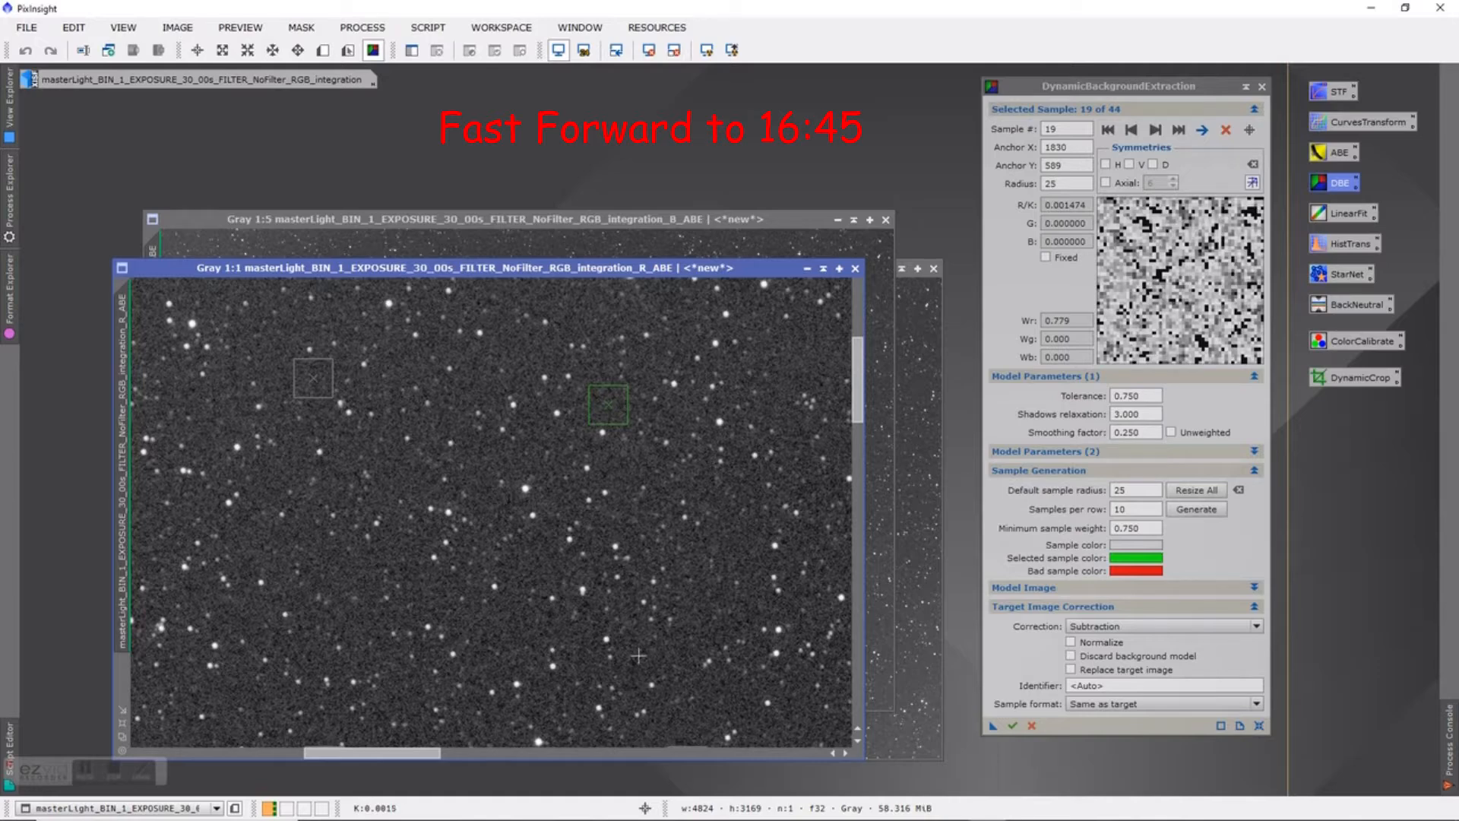
Move sample 24 to about X 2380, Y 530 and sample 28 to about X 2909, Y 627, onto star-free background
drag(431, 753, 529, 751)
drag(529, 375, 507, 368)
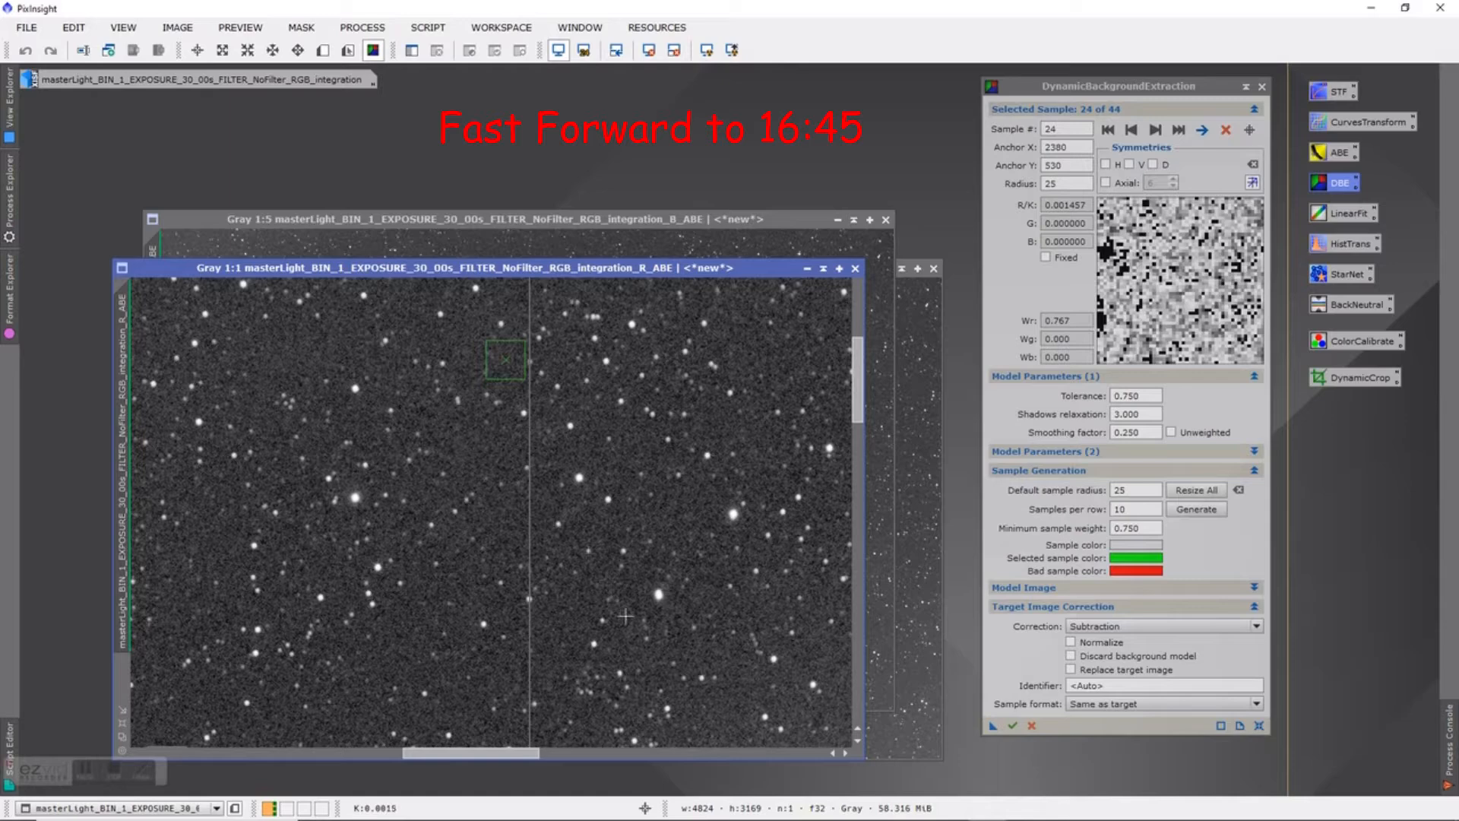
drag(501, 760, 564, 760)
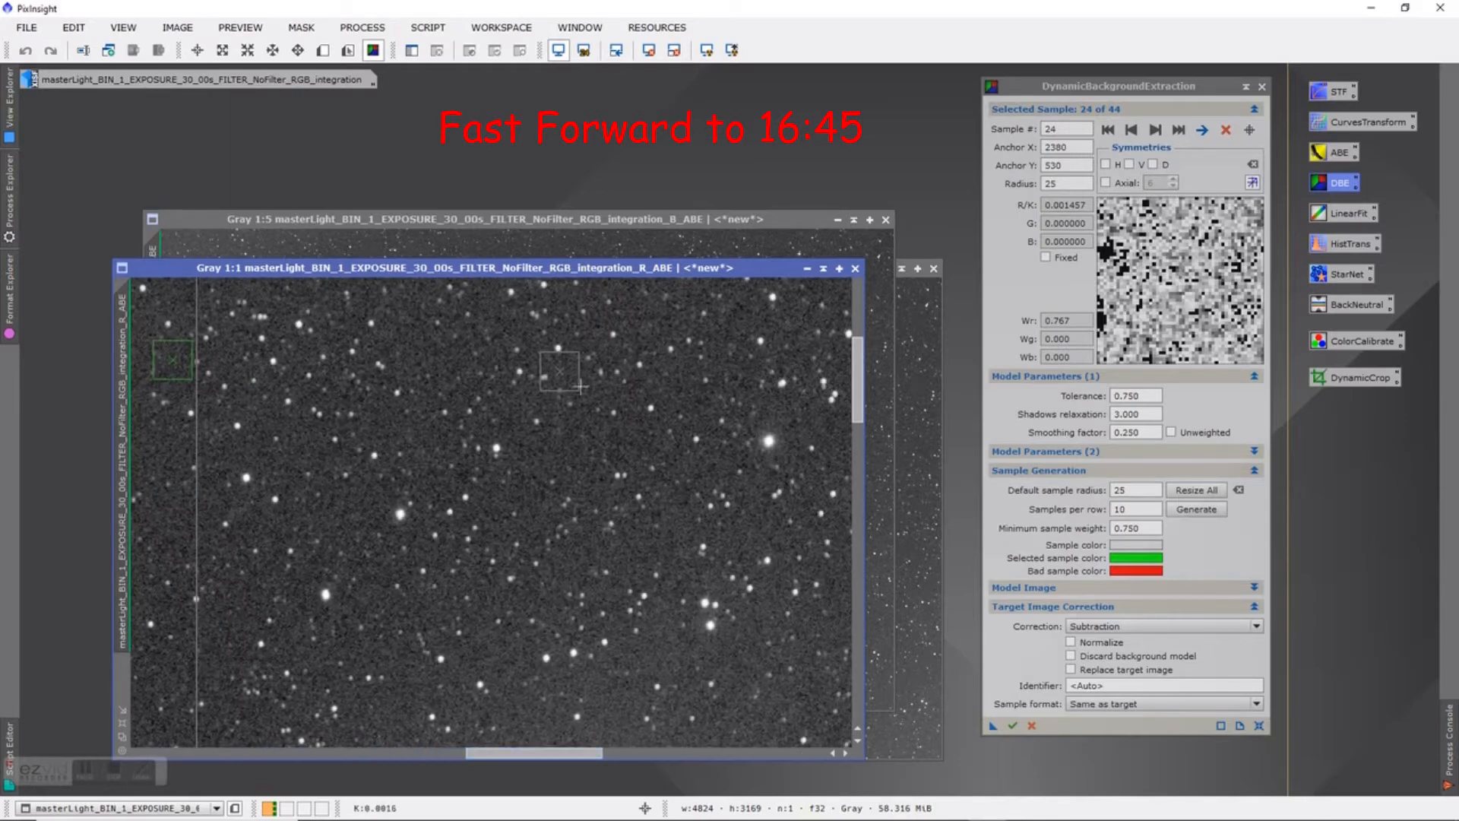
drag(561, 375, 577, 439)
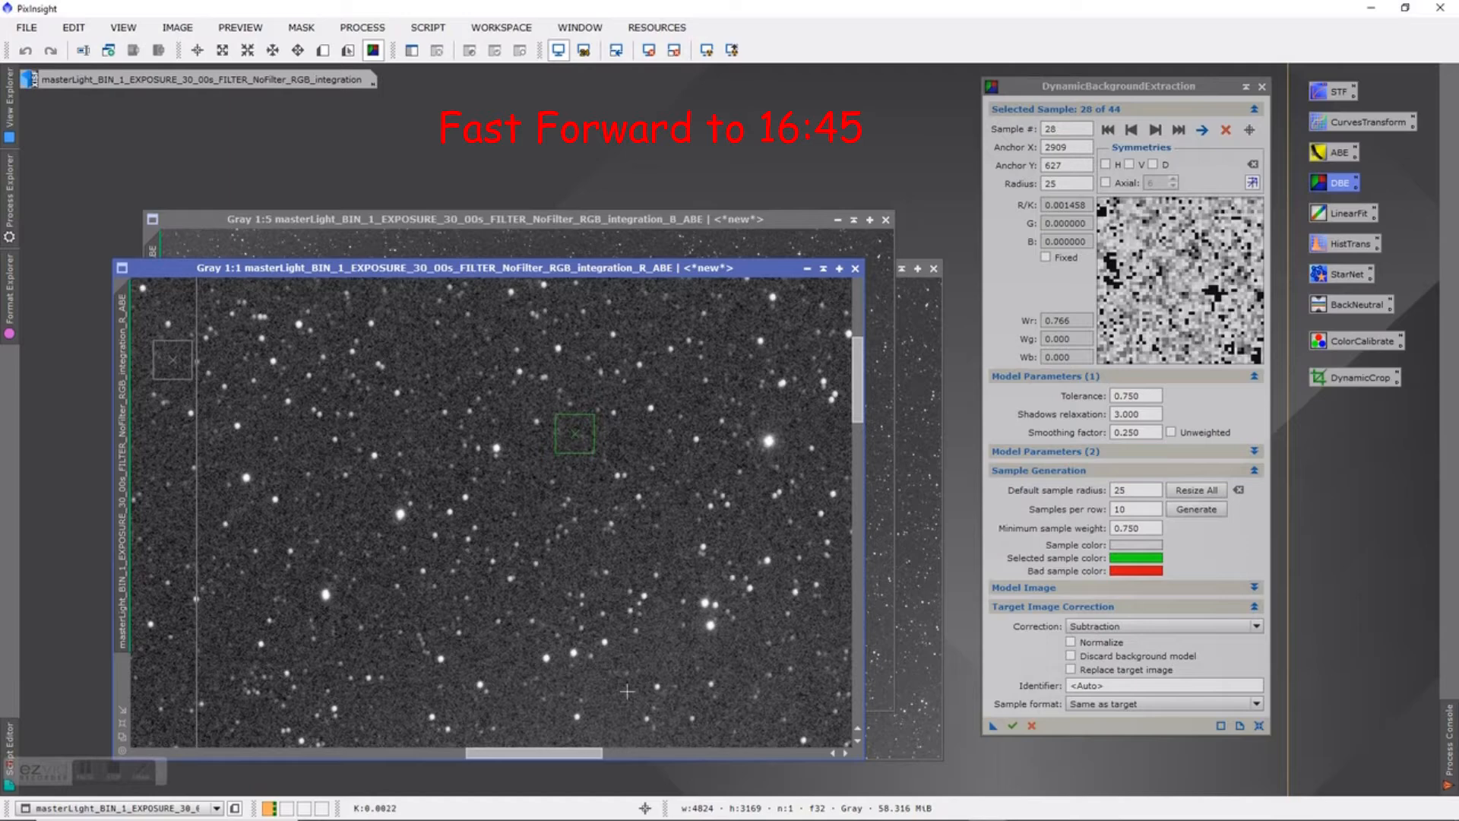
Move sample 40 to about X 4331, Y 456 and sample 41 to about X 4358, Y 1066, clear of stars
drag(589, 753, 784, 751)
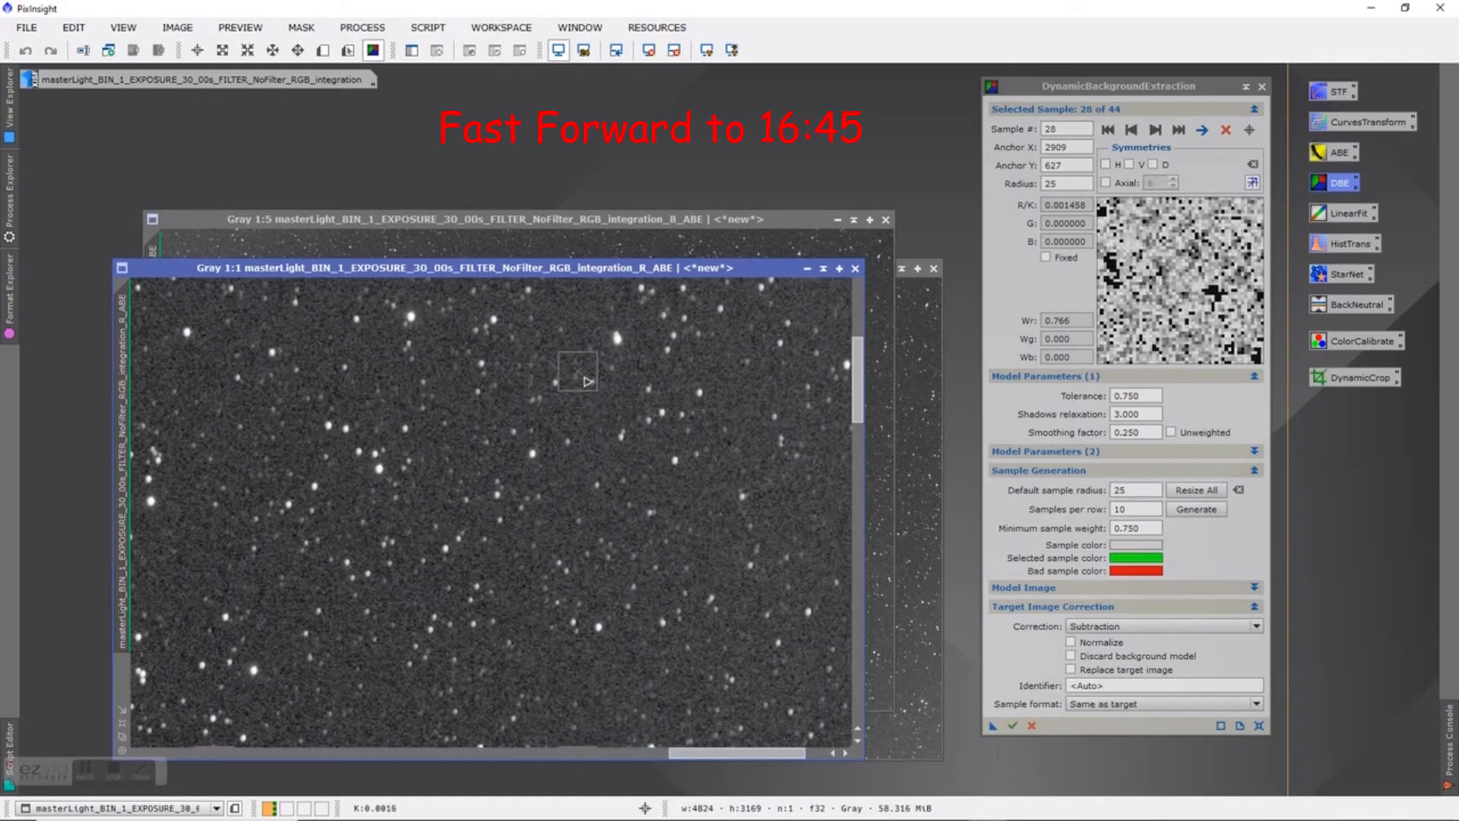
click(589, 307)
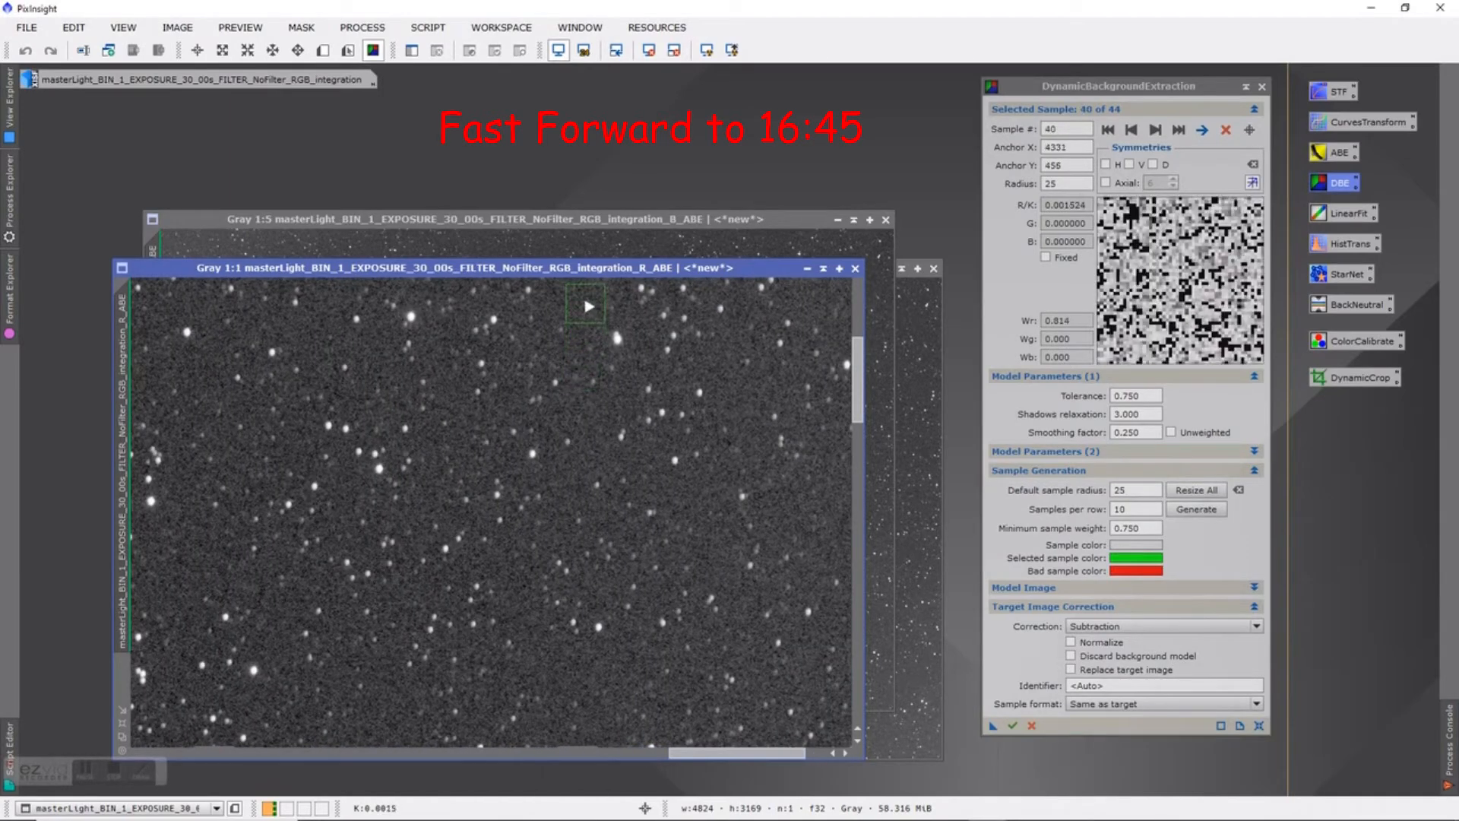
drag(793, 753, 814, 753)
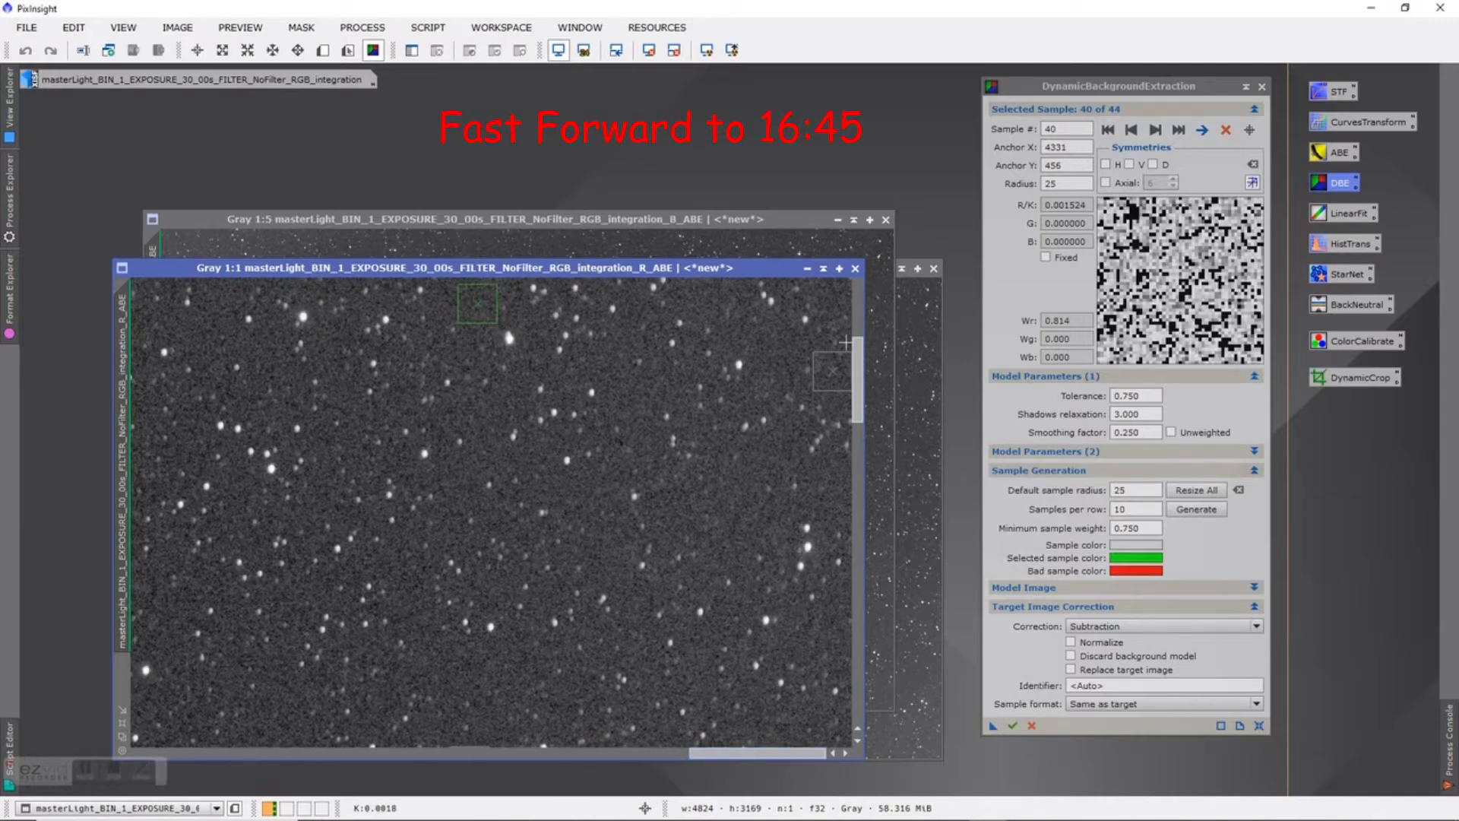
click(833, 383)
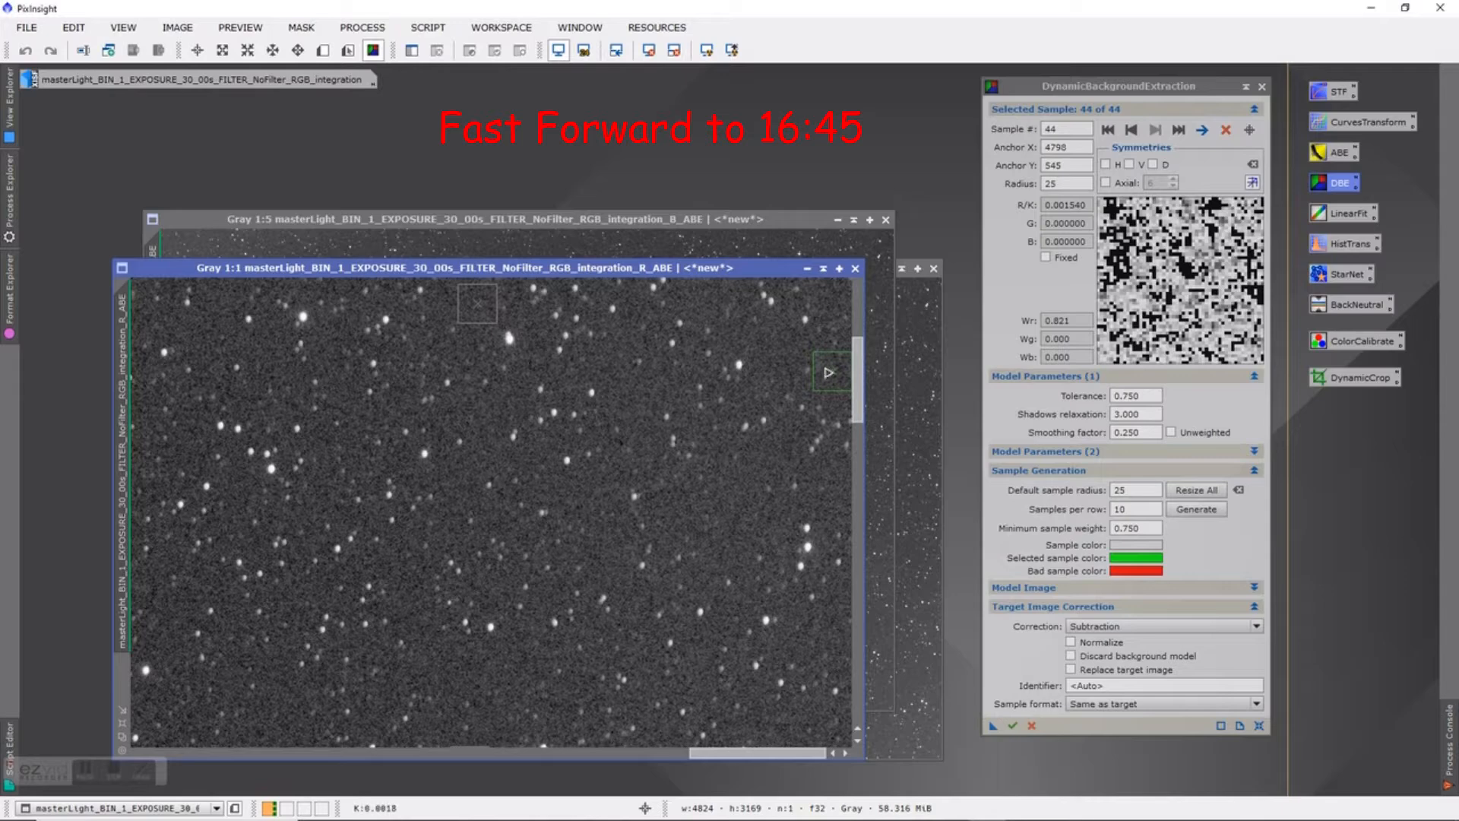
drag(872, 406, 879, 465)
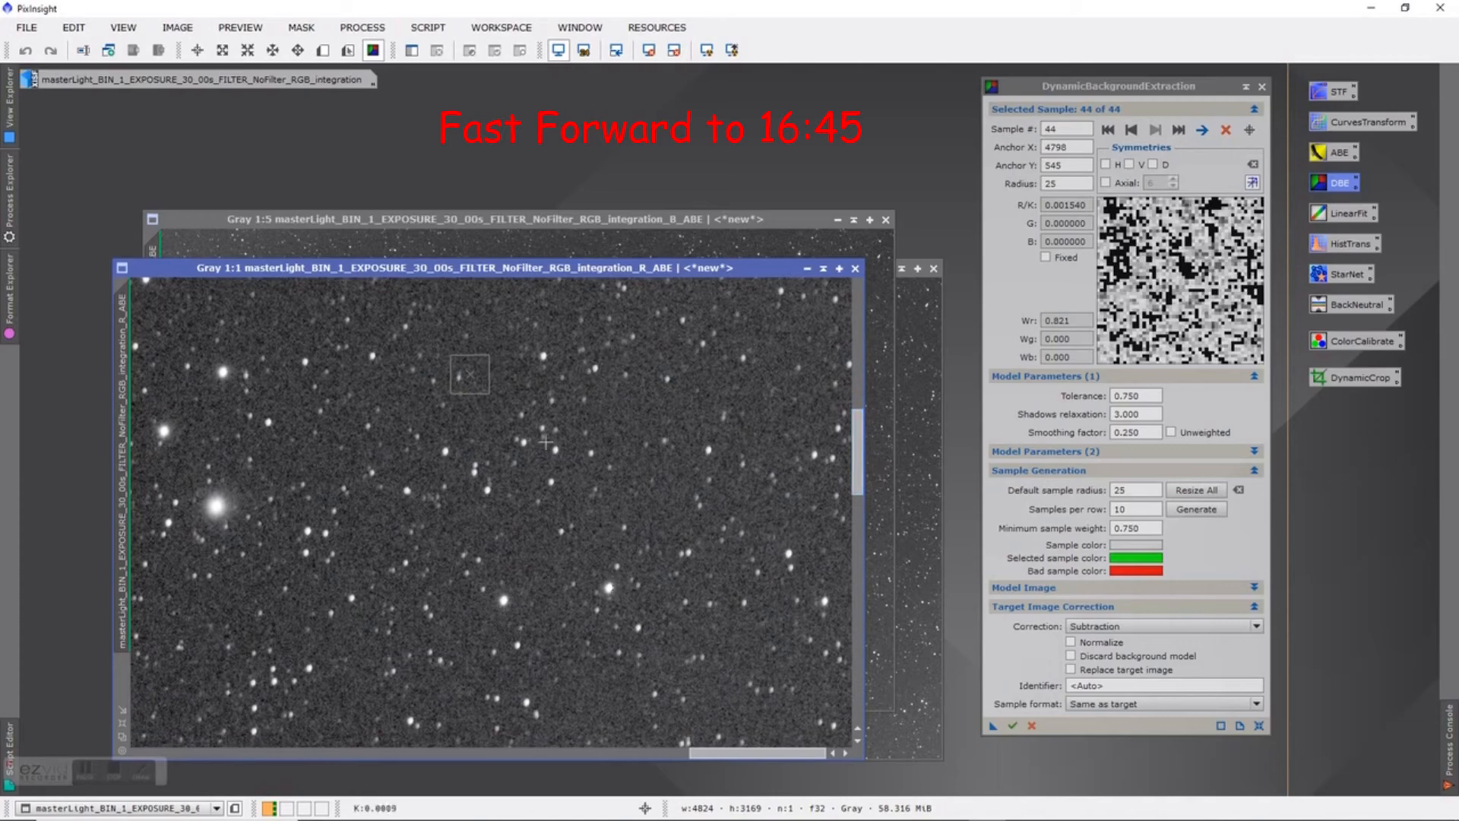
drag(481, 378, 509, 380)
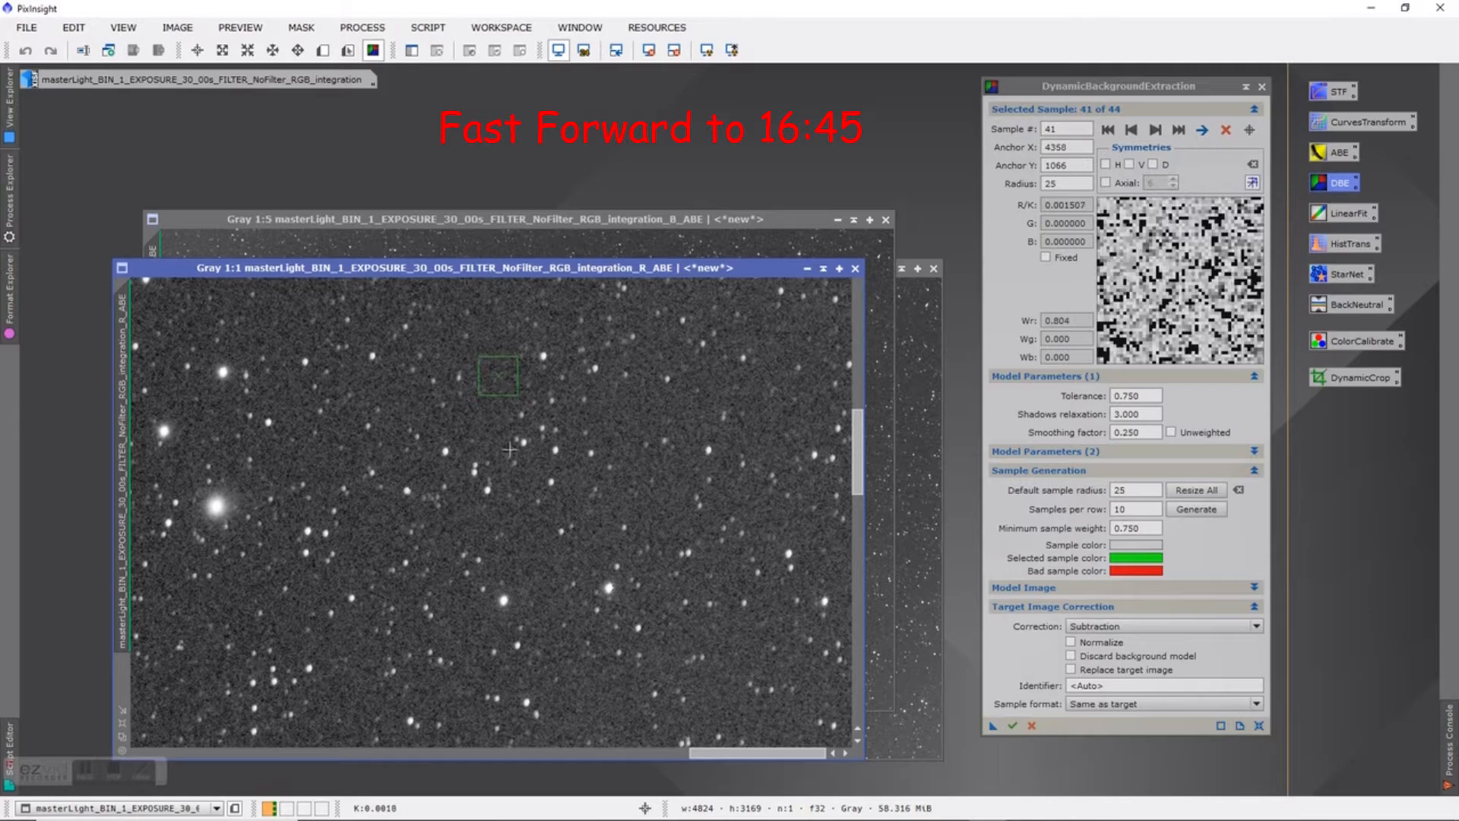
Move sample 36, near the bright star group, onto empty background at about X 3793, Y 1242
drag(738, 757, 664, 757)
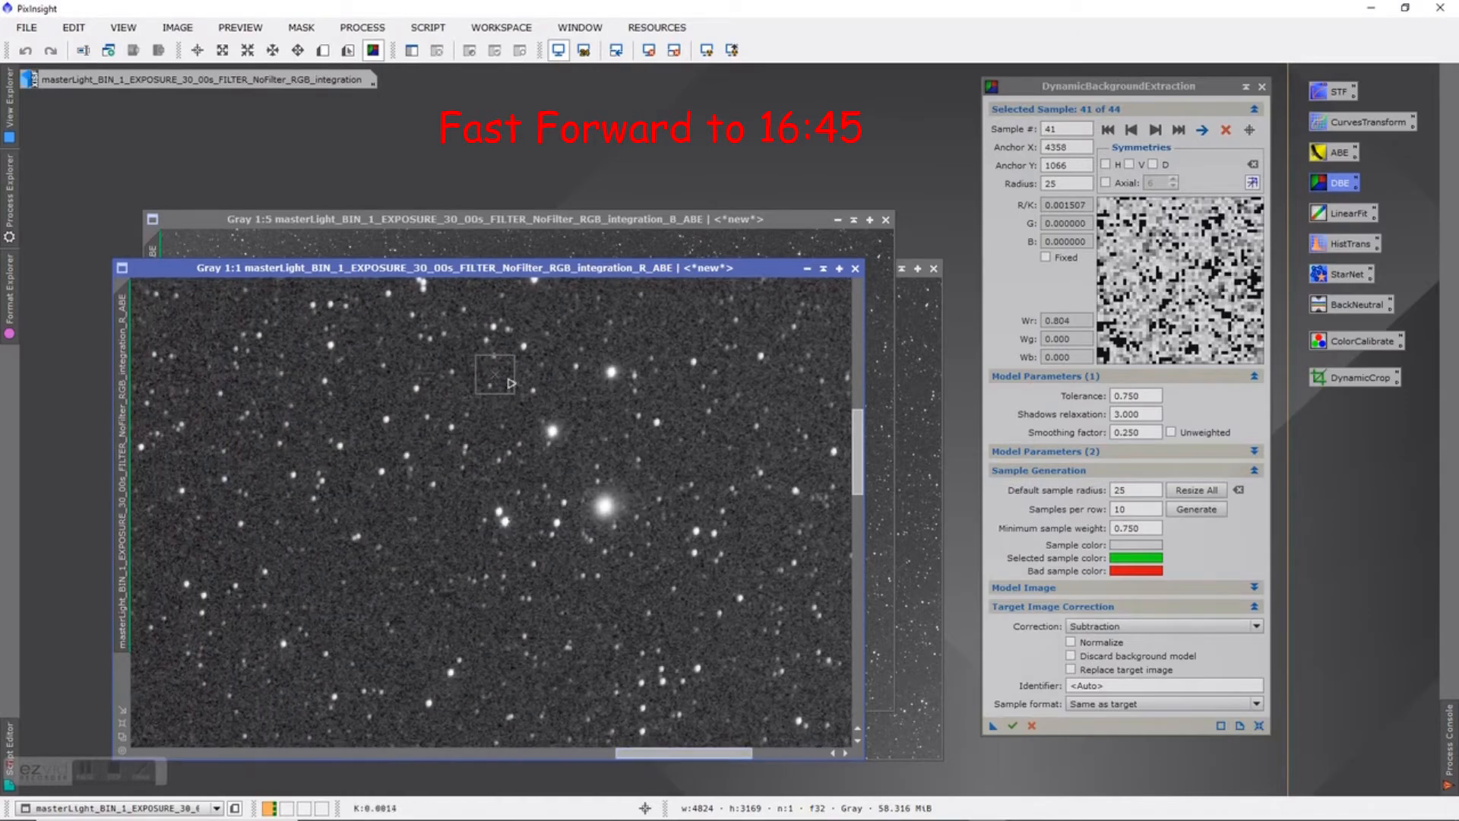
click(494, 376)
drag(494, 376, 456, 510)
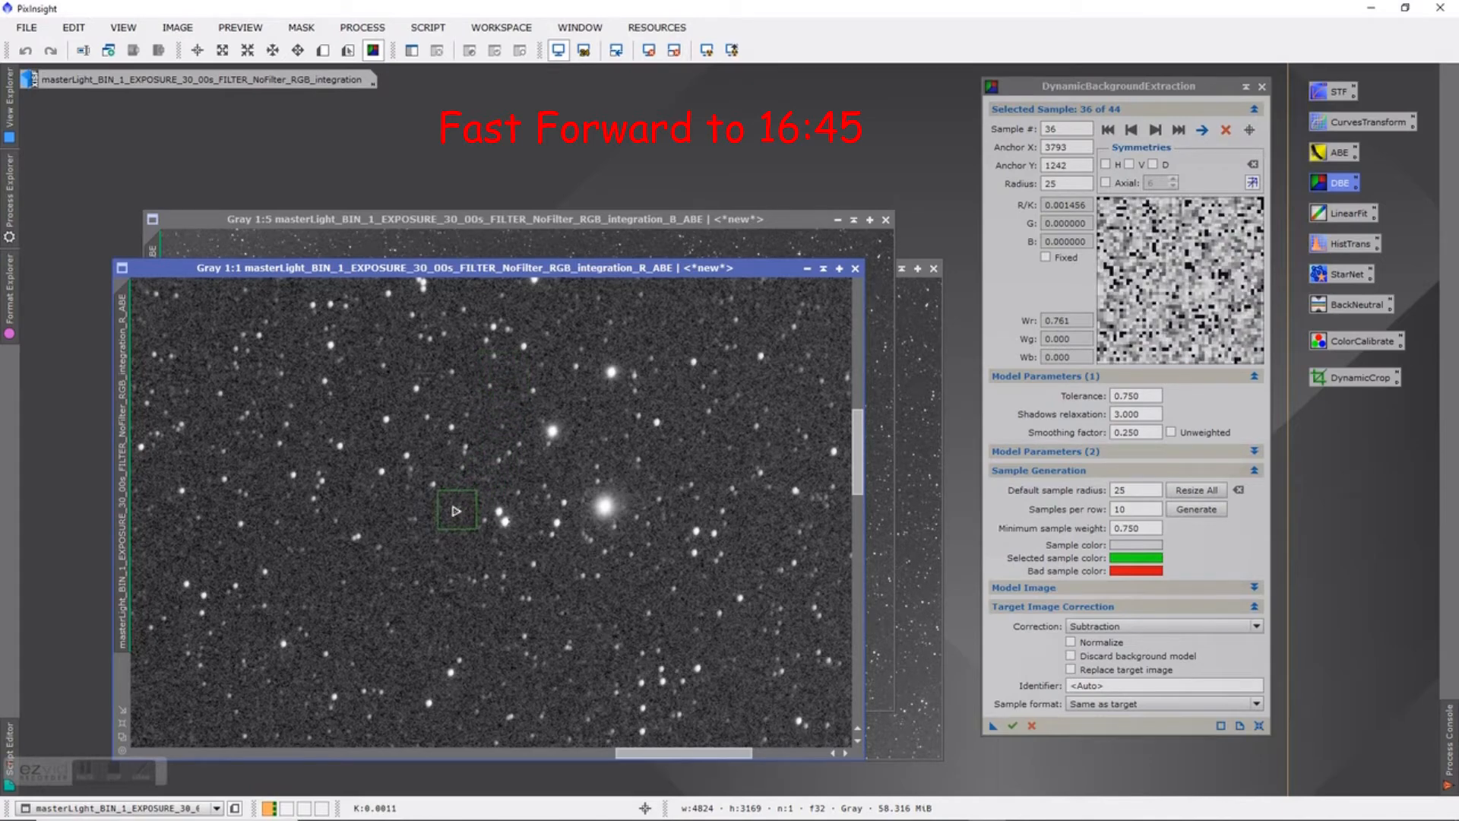
Shift sample 20 to about X 1901, Y 1049 and sample 15 to about X 1513, Y 1057, near the companion galaxy
drag(679, 753, 393, 768)
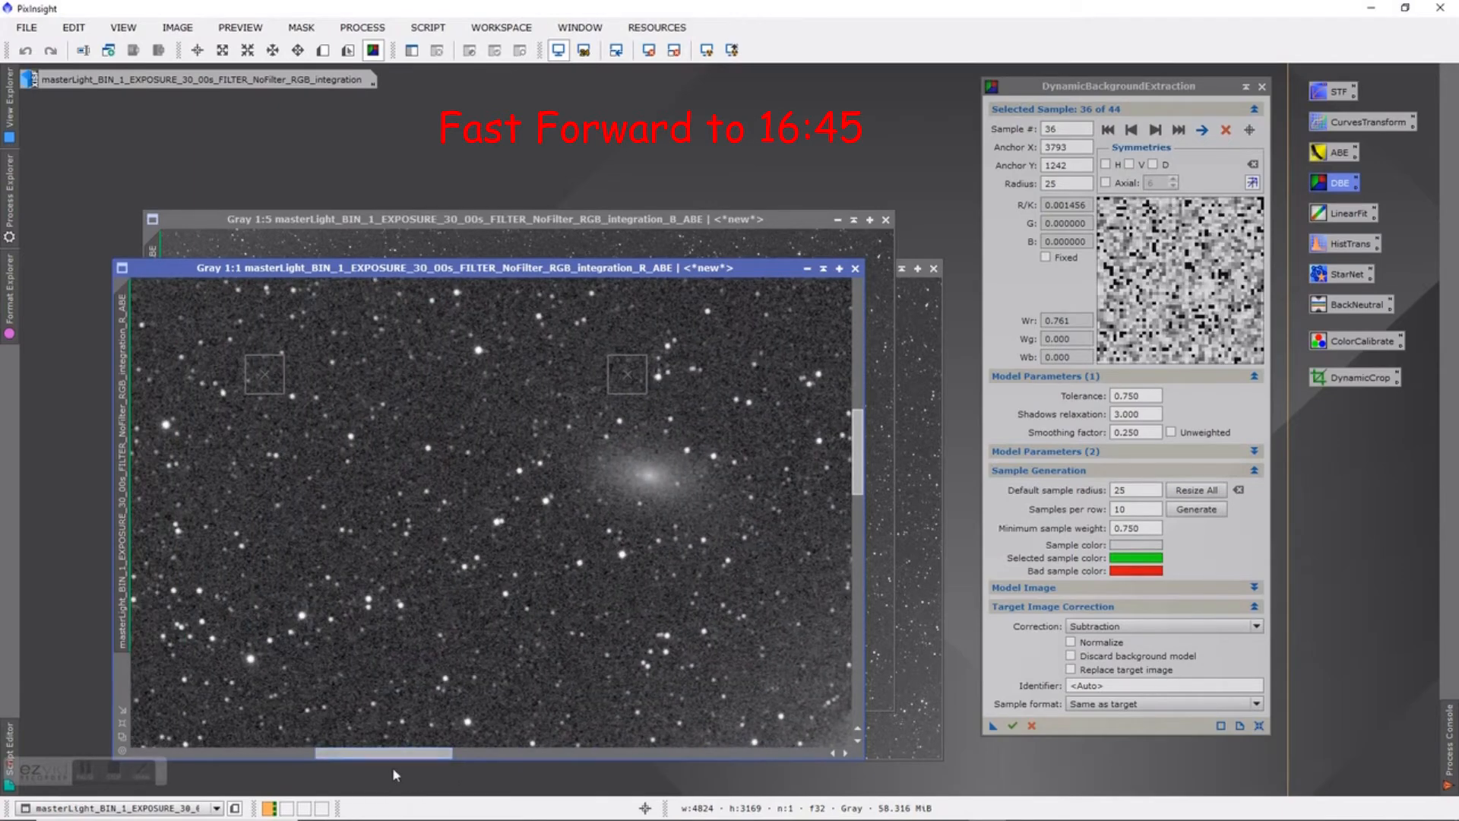
click(626, 380)
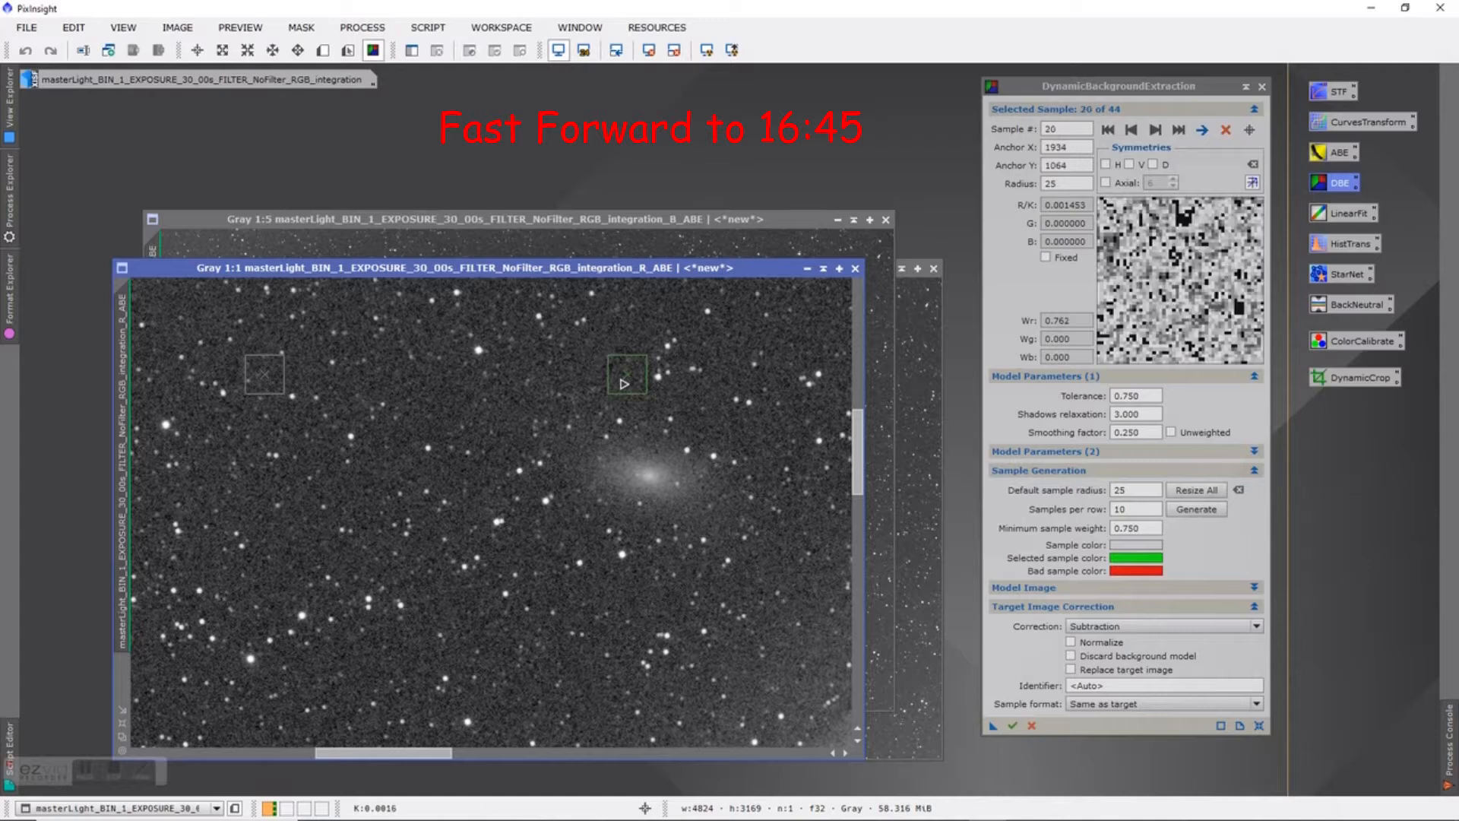
drag(625, 380, 595, 357)
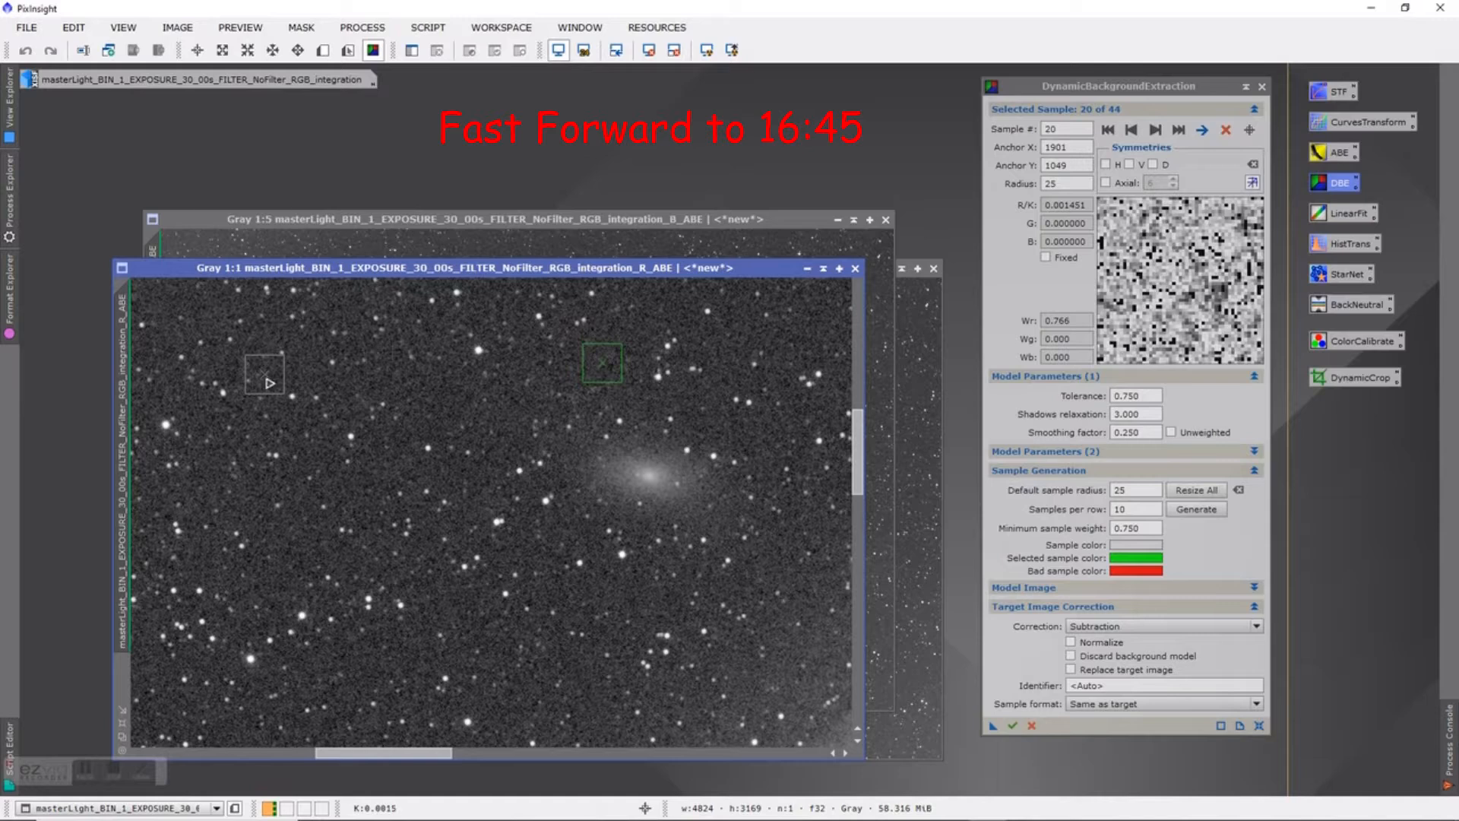
click(270, 383)
drag(270, 383, 313, 378)
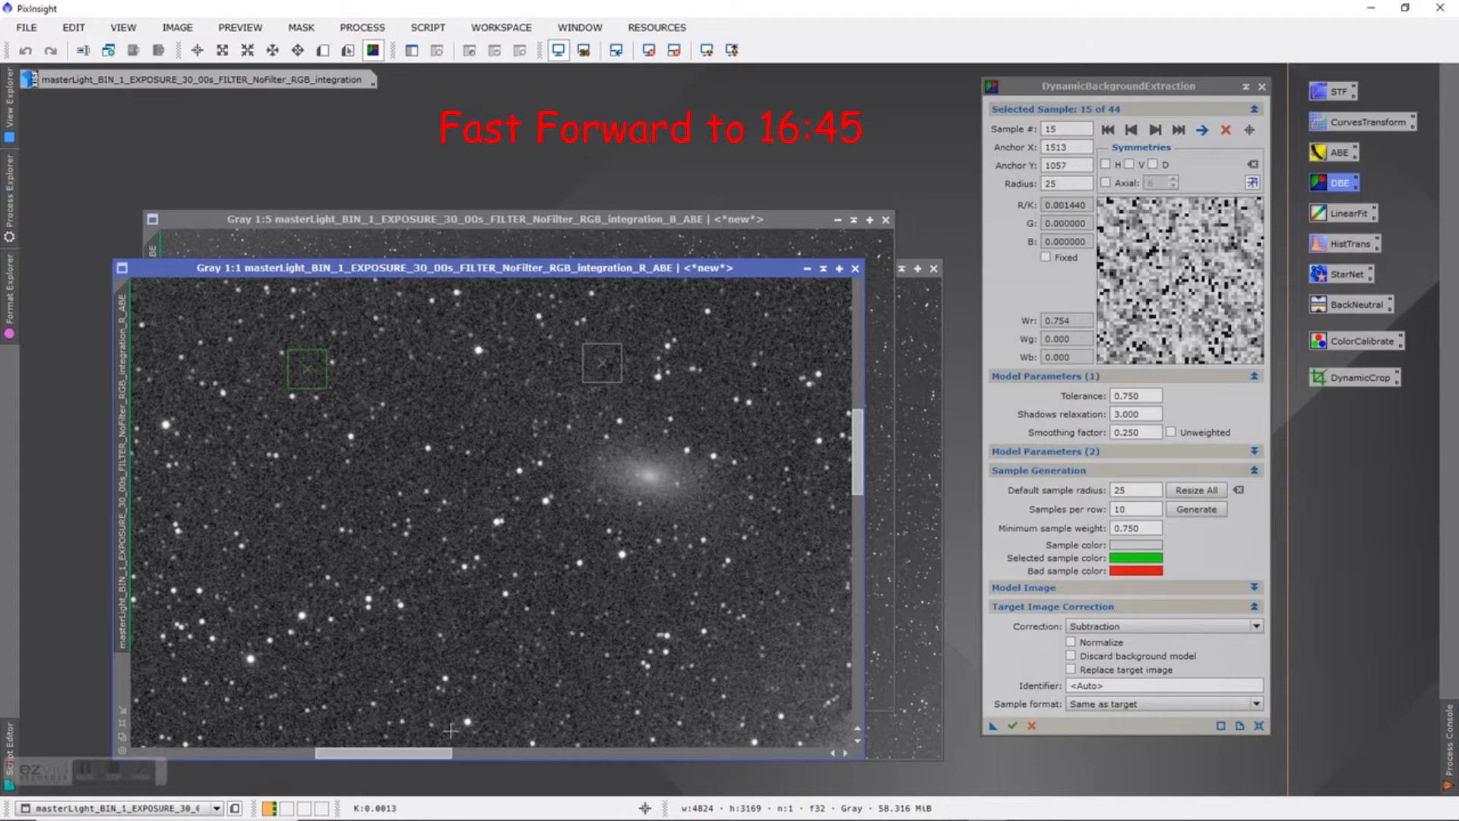
Shift the sample between numbers 15 and 5 onto star-free background, and move sample 5 to about X 612, Y 1207
drag(432, 756, 298, 760)
drag(600, 391, 510, 367)
drag(243, 386, 317, 485)
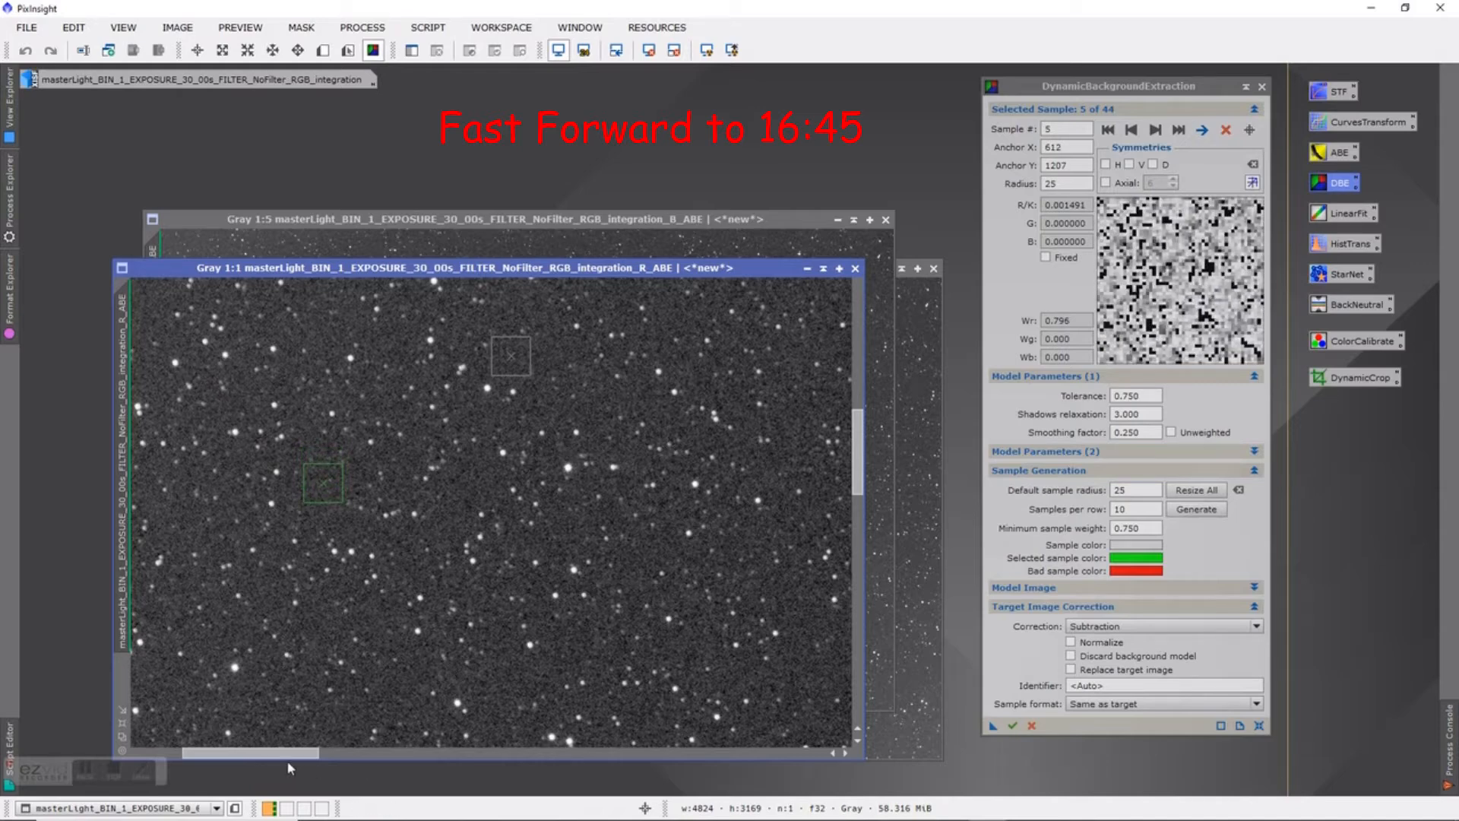
Move sample 1 to about X 54, Y 1317, sample 2 to X 151, Y 1906 and sample 6 to X 375, Y 1698, avoiding stars
drag(285, 755, 191, 753)
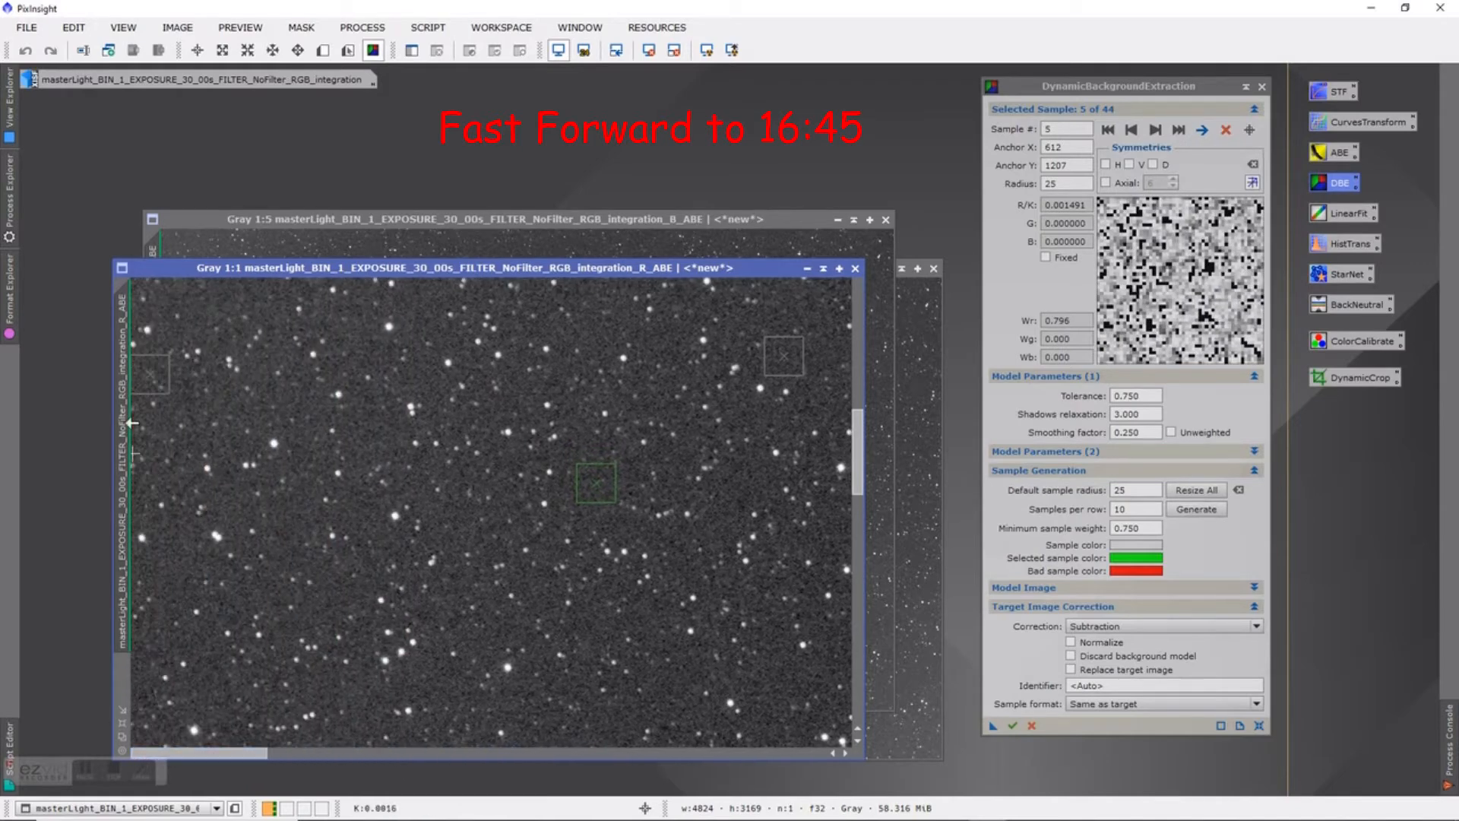
drag(148, 379, 168, 571)
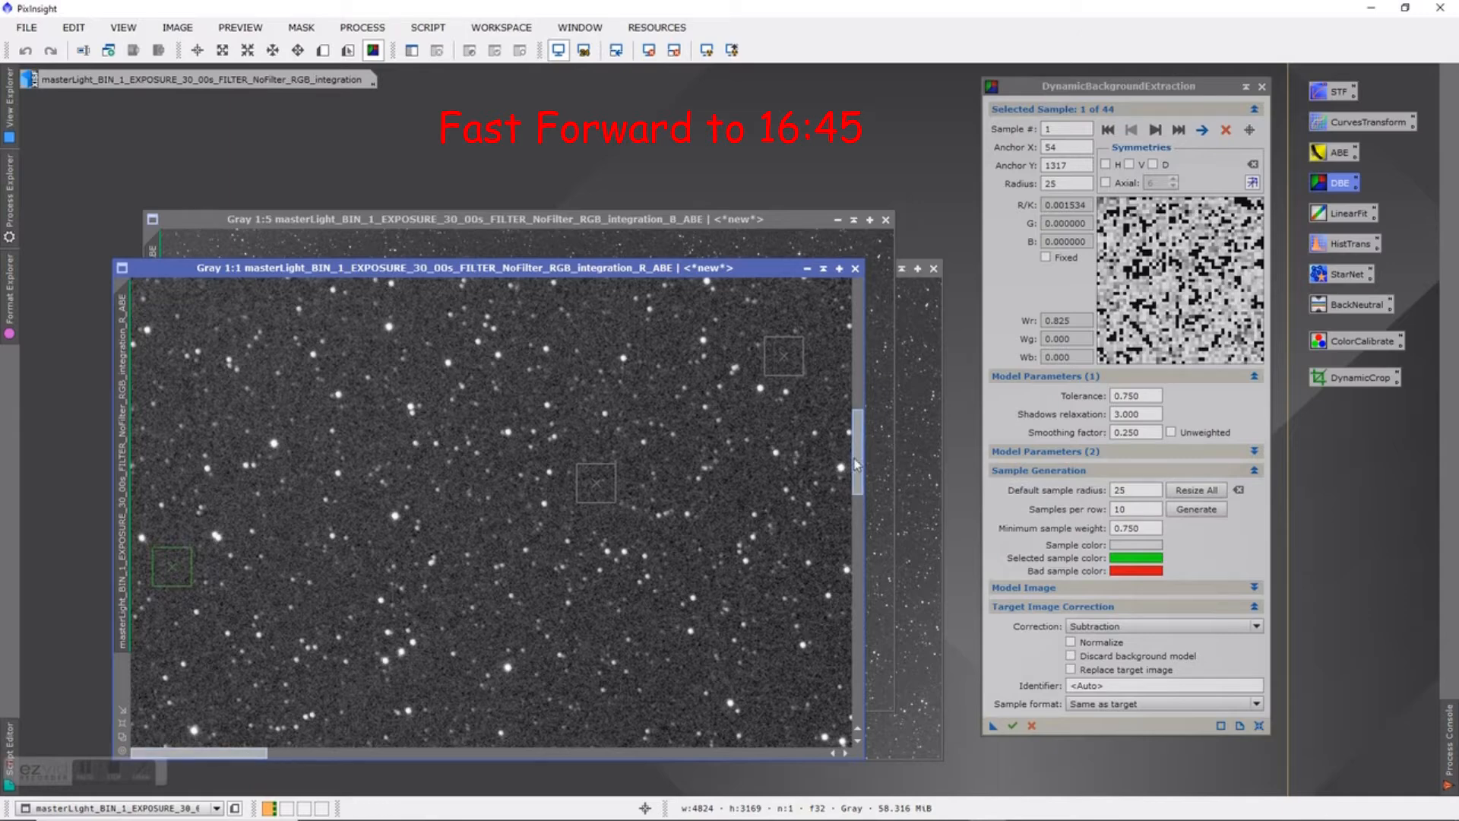
drag(856, 465, 868, 537)
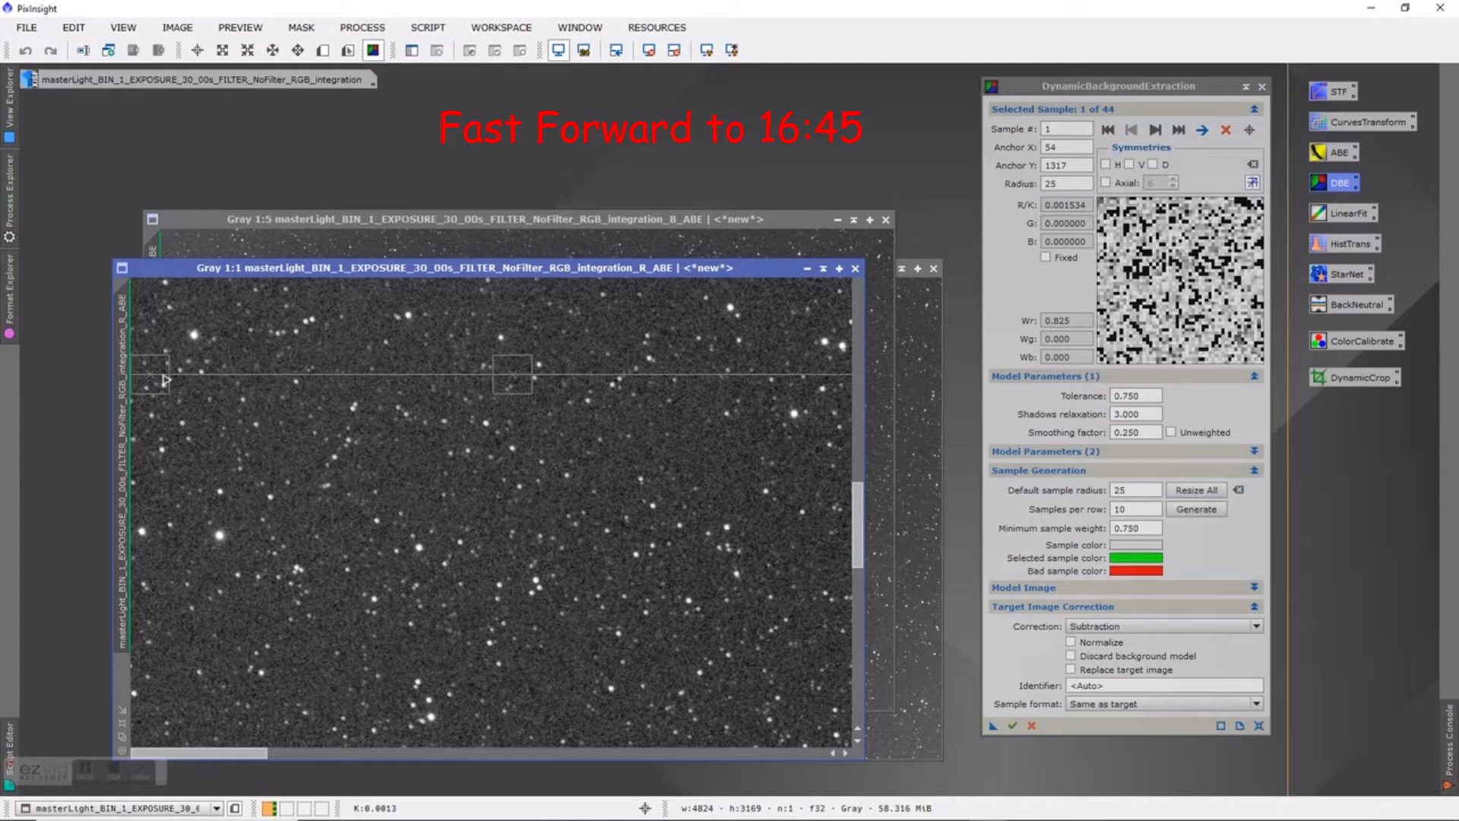
drag(148, 376, 243, 621)
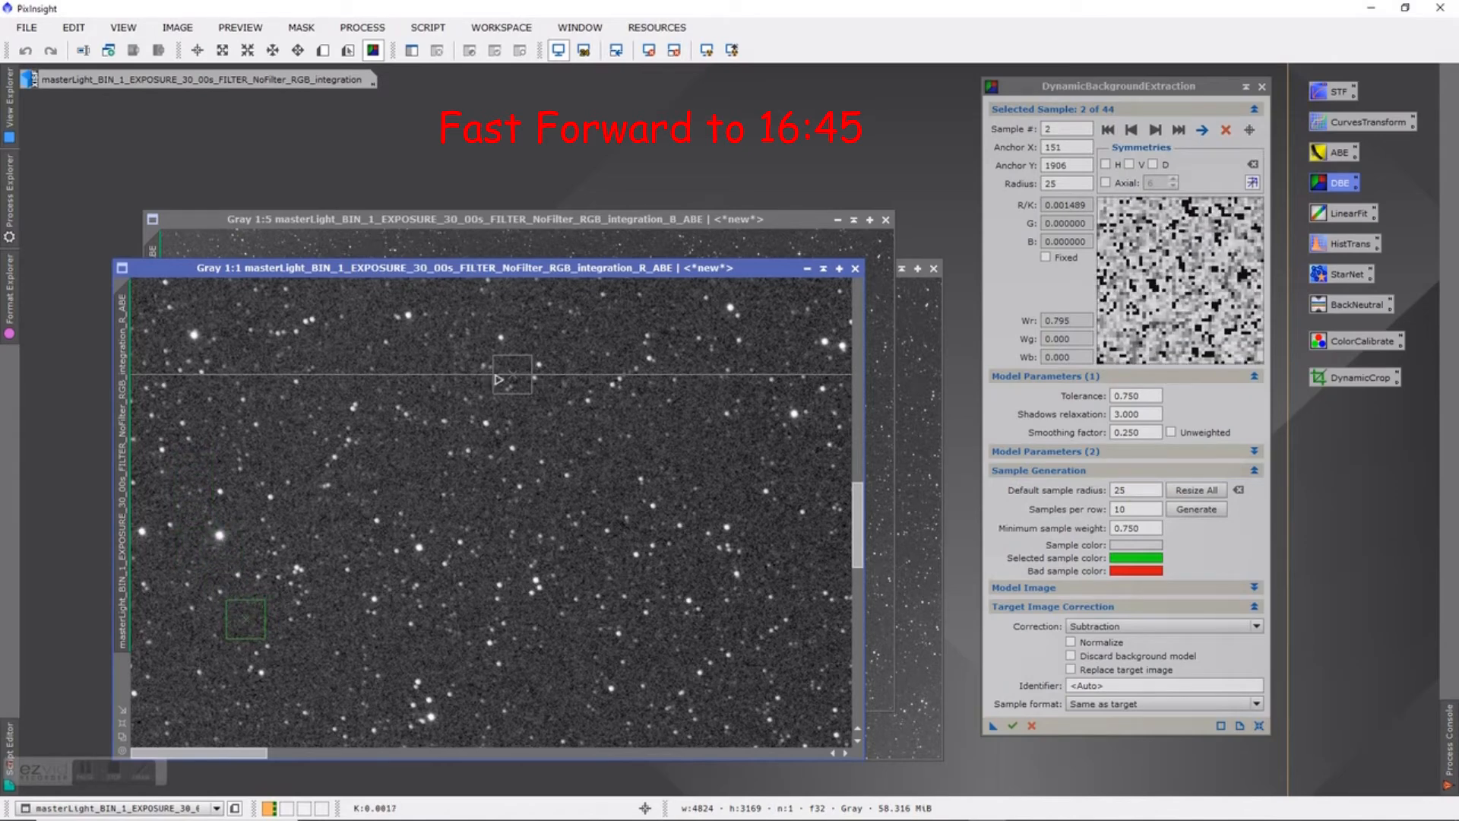
drag(508, 378, 411, 465)
Shift sample 11 to about X 972, Y 1678 and sample 16 to about X 1316, Y 1611, onto star-free background
drag(247, 752, 347, 743)
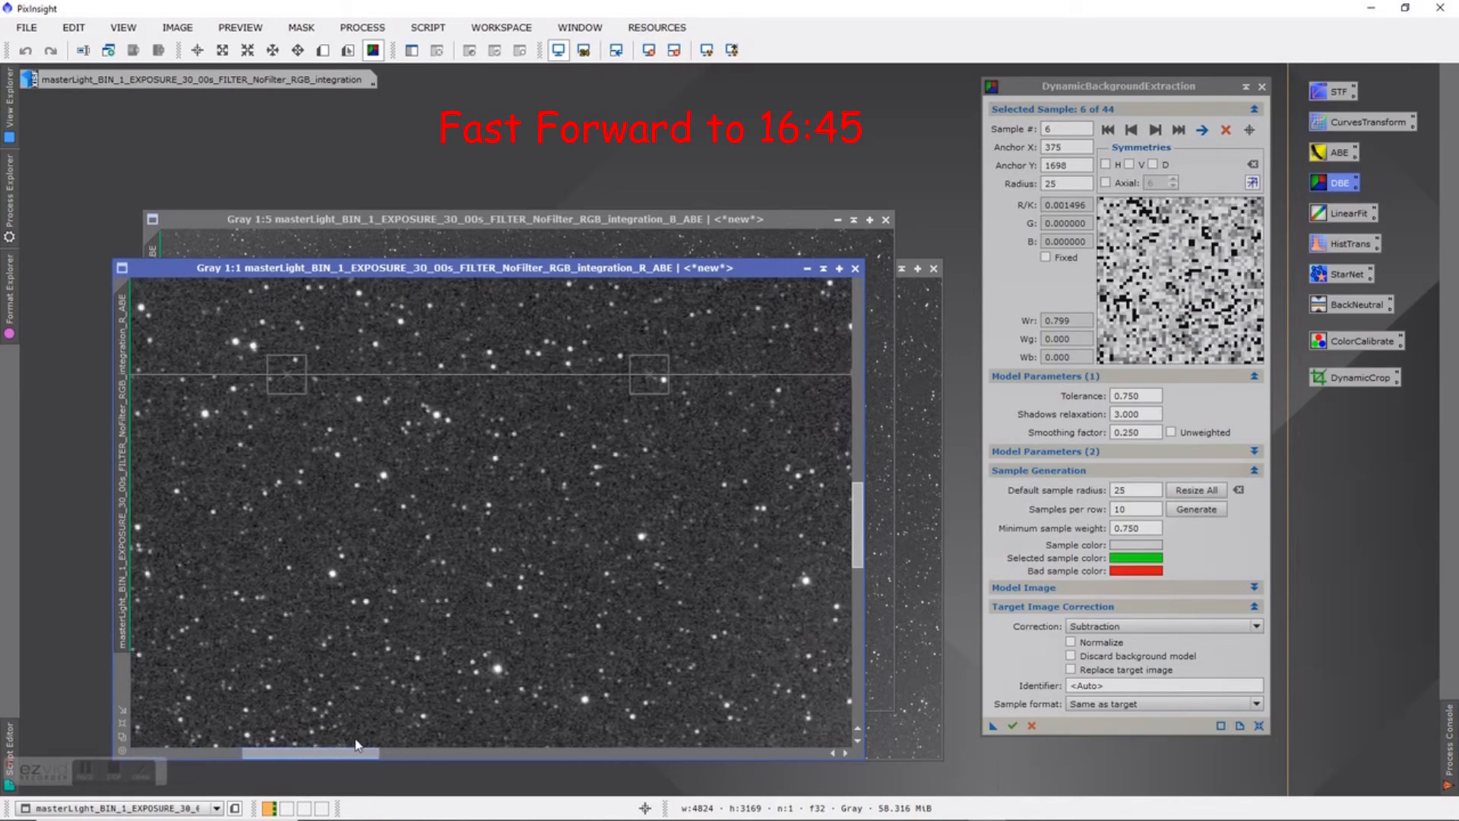
drag(302, 382, 295, 453)
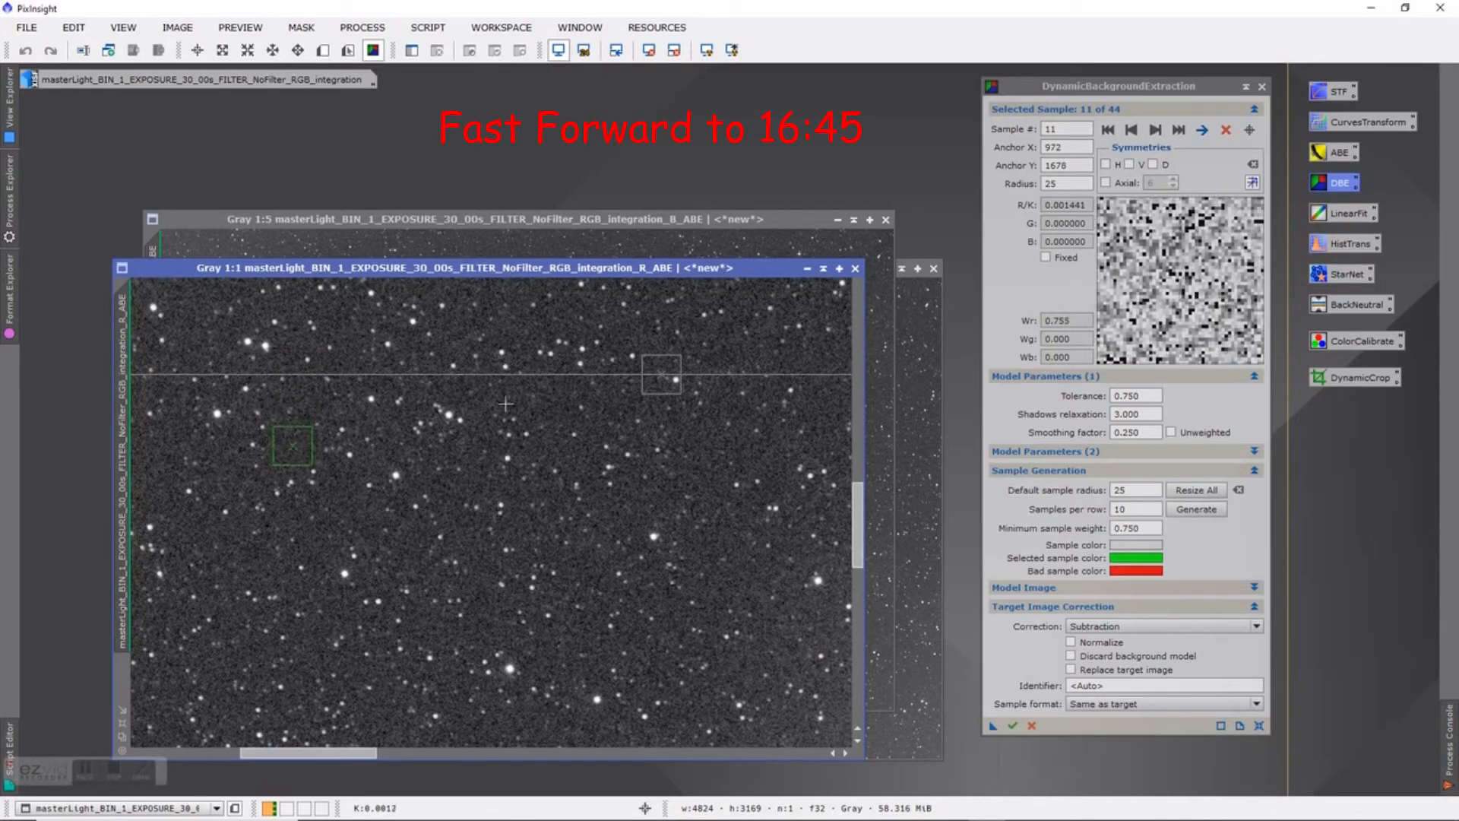
drag(655, 383, 548, 403)
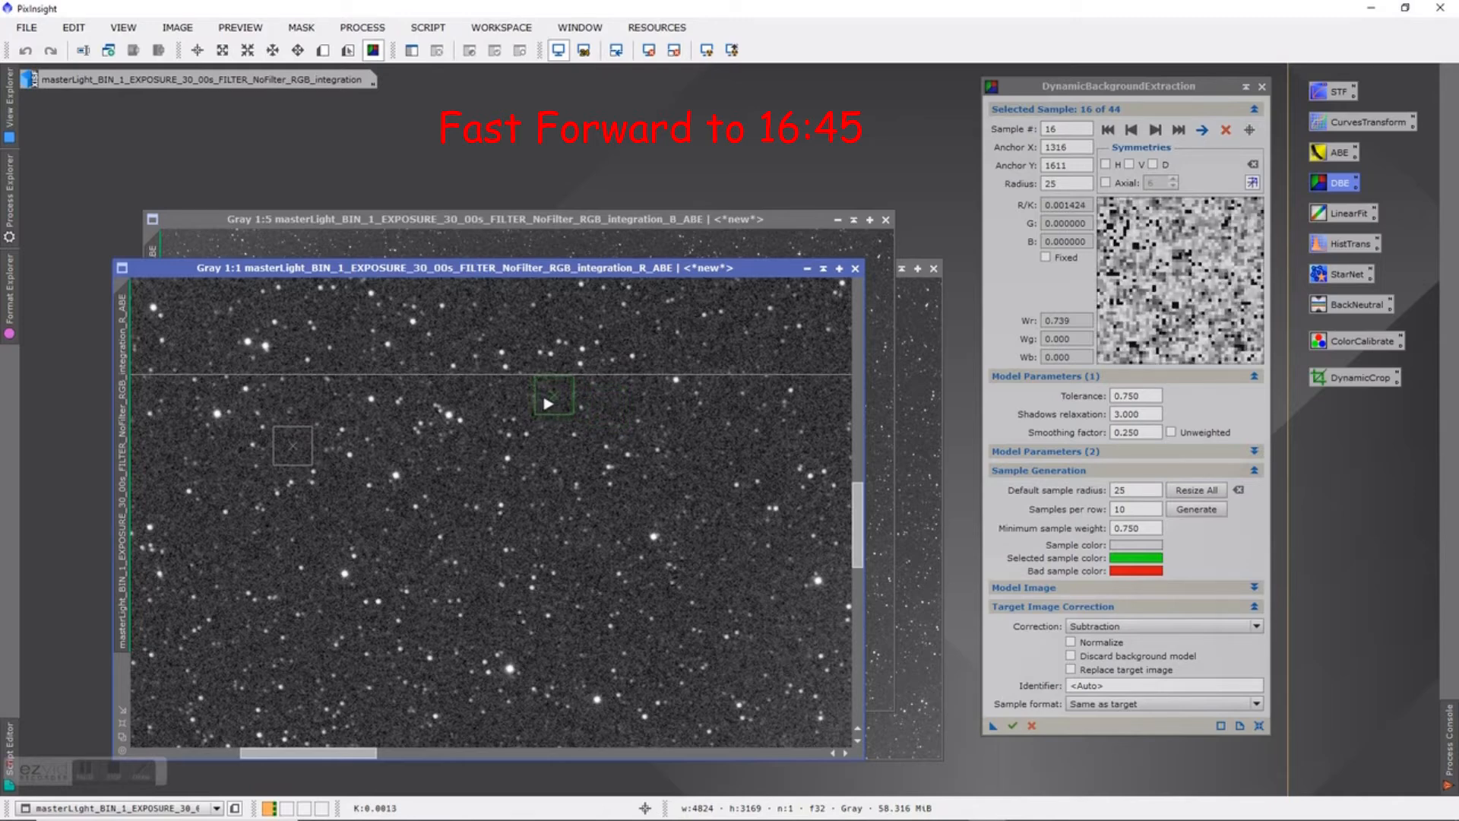
Move sample 32 to about X 3391, Y 1538, sample 37 to X 3802, Y 1558 and sample 42 to X 4427, Y 1619, off stars
drag(340, 753, 682, 720)
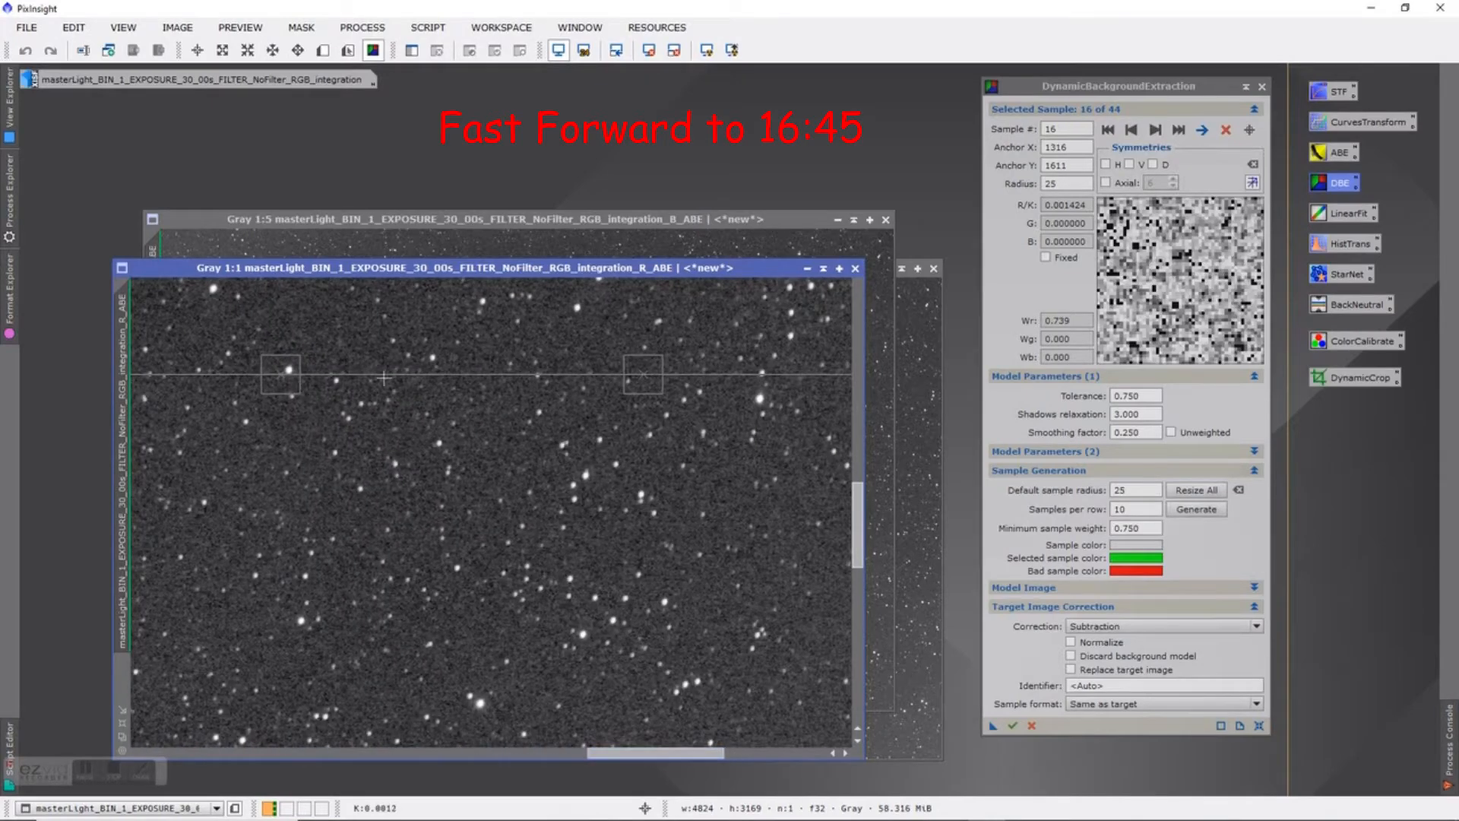
drag(293, 383, 311, 347)
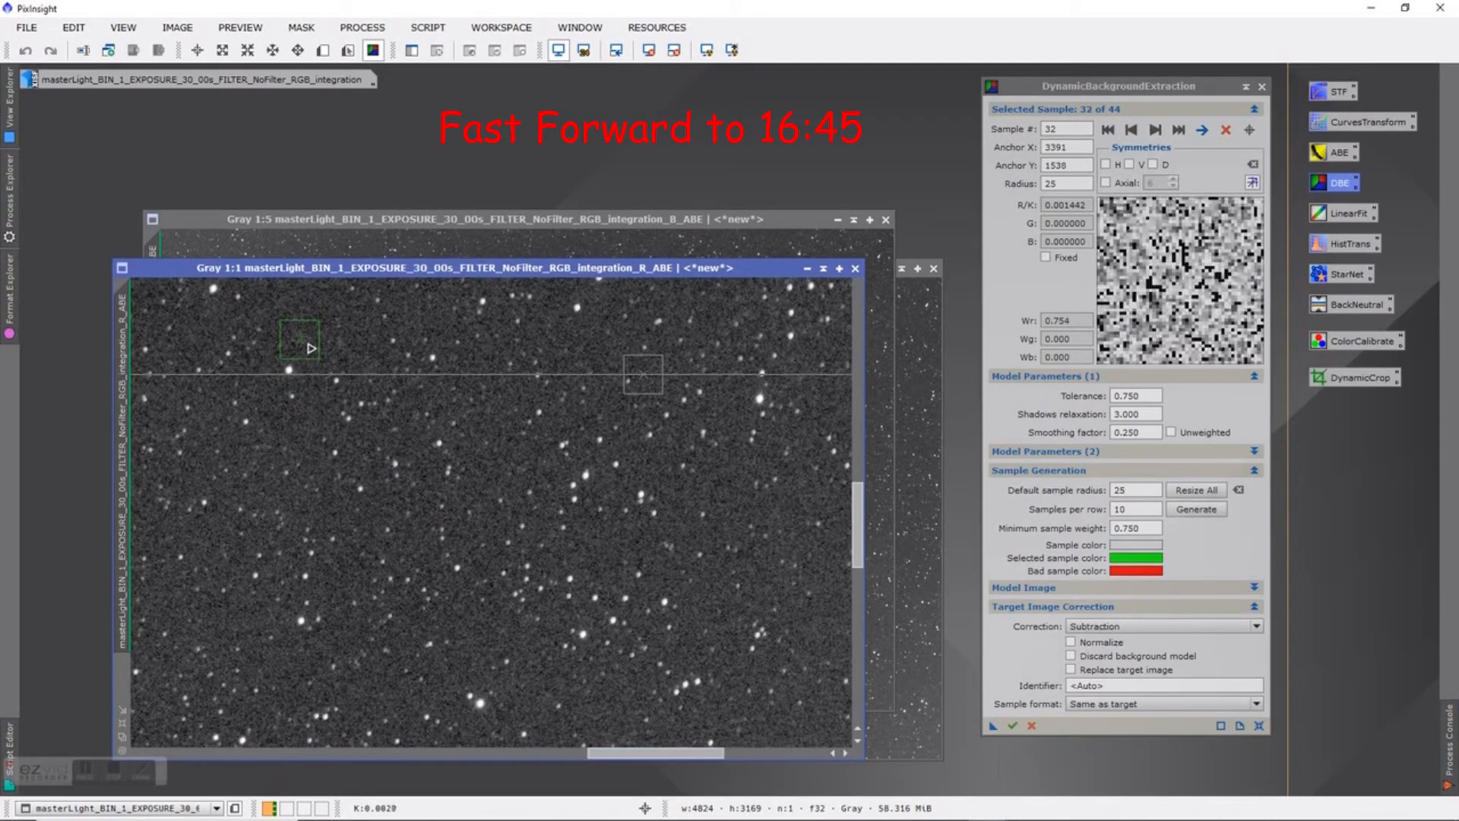
drag(650, 383, 619, 364)
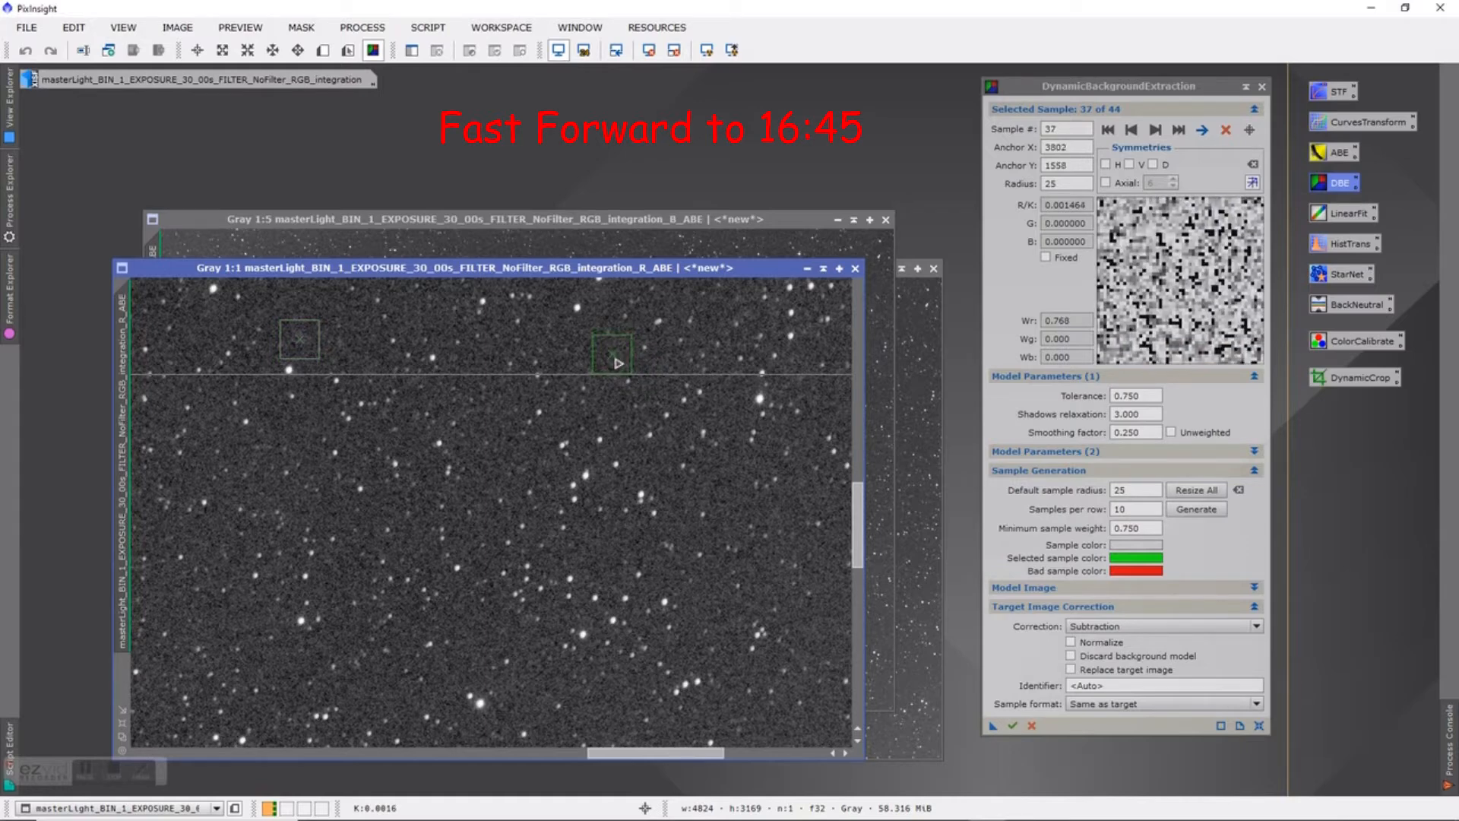
drag(688, 754, 794, 752)
drag(476, 370, 557, 397)
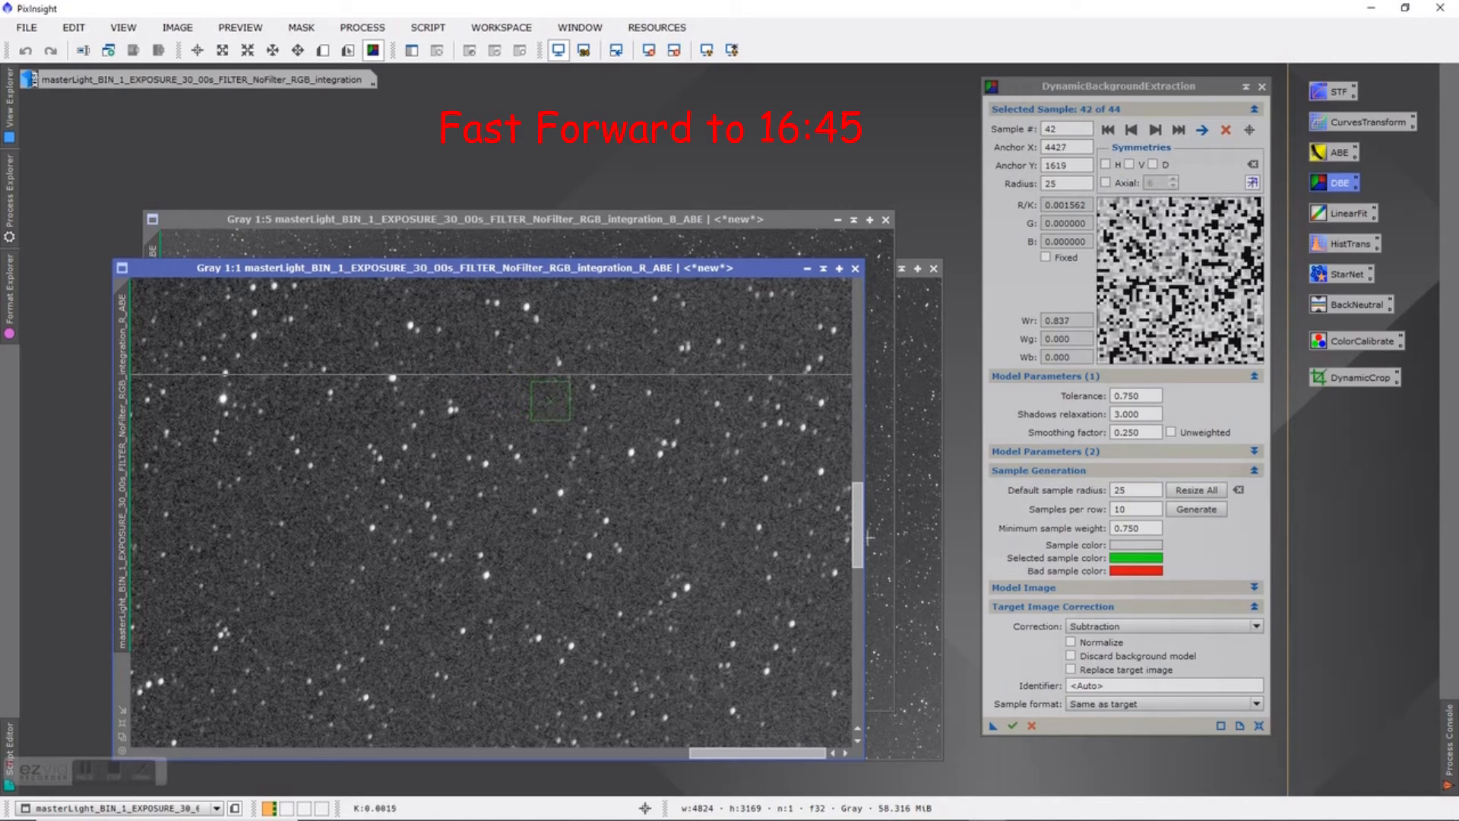
Reposition sample 34 to about X 3249, Y 2581 and sample 30 to about X 2874, Y 2540, on empty background
drag(857, 533, 868, 595)
drag(870, 610, 869, 620)
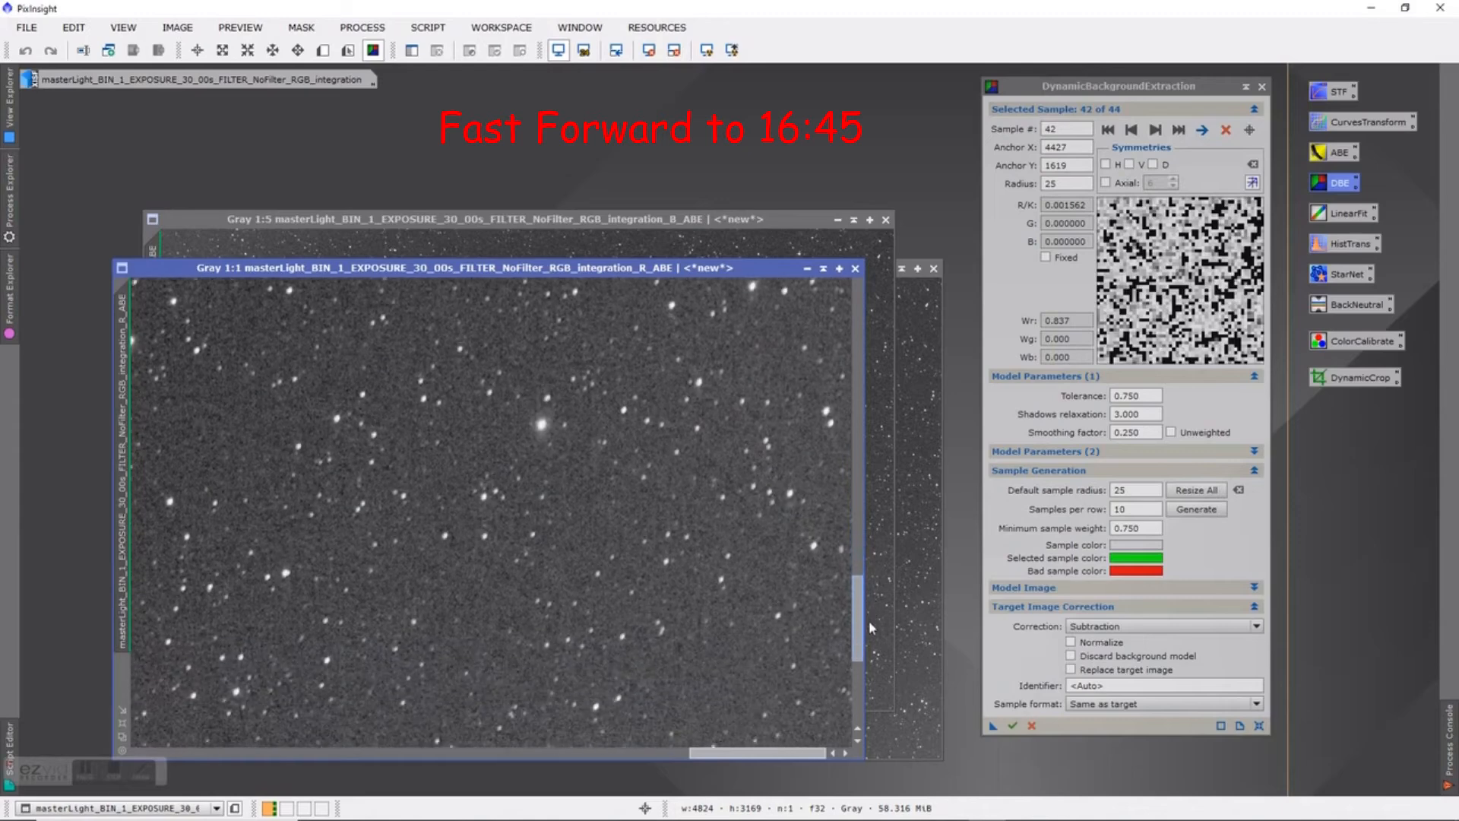
drag(769, 757, 637, 765)
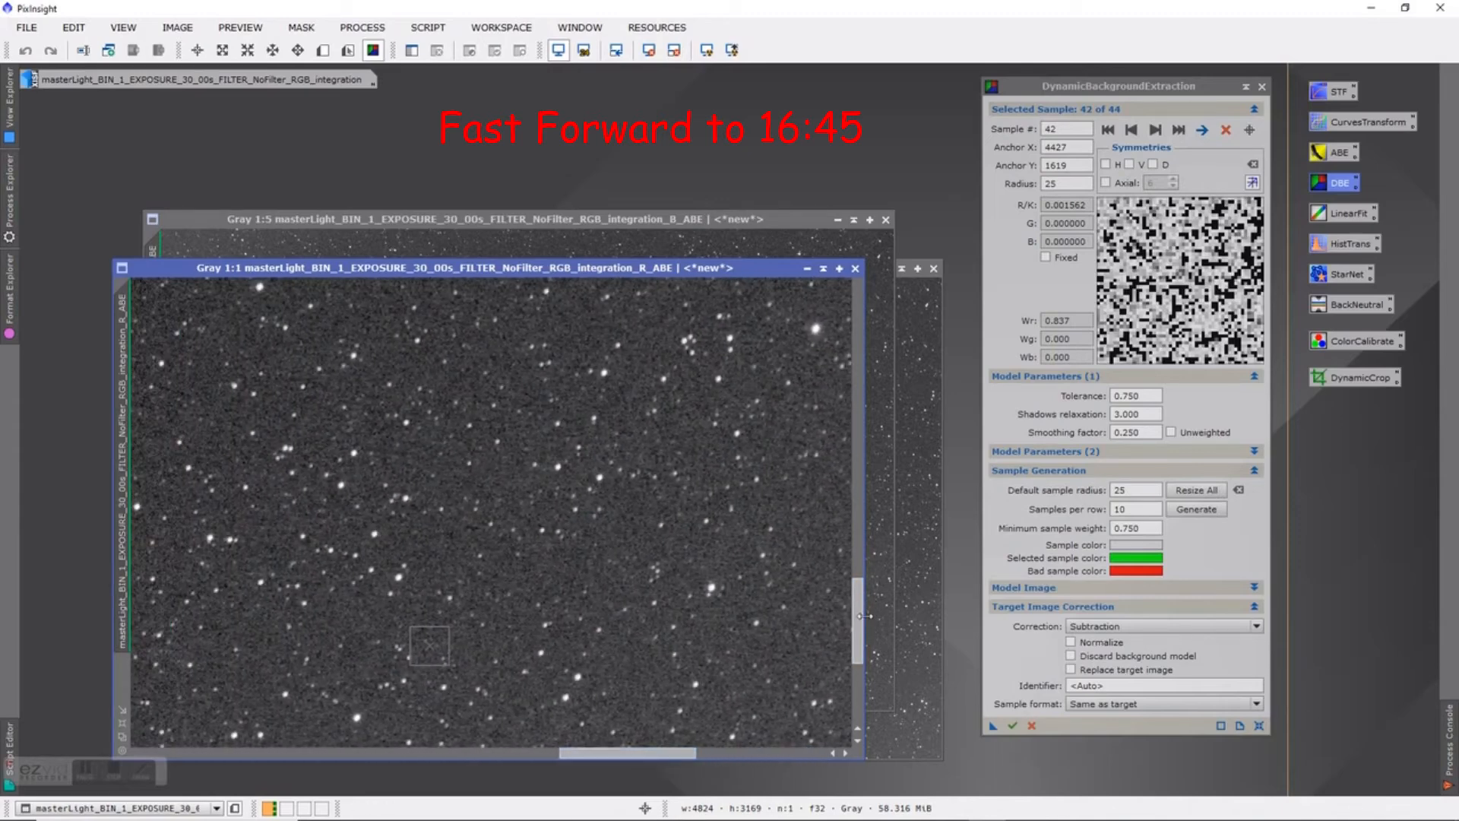
drag(855, 622, 859, 650)
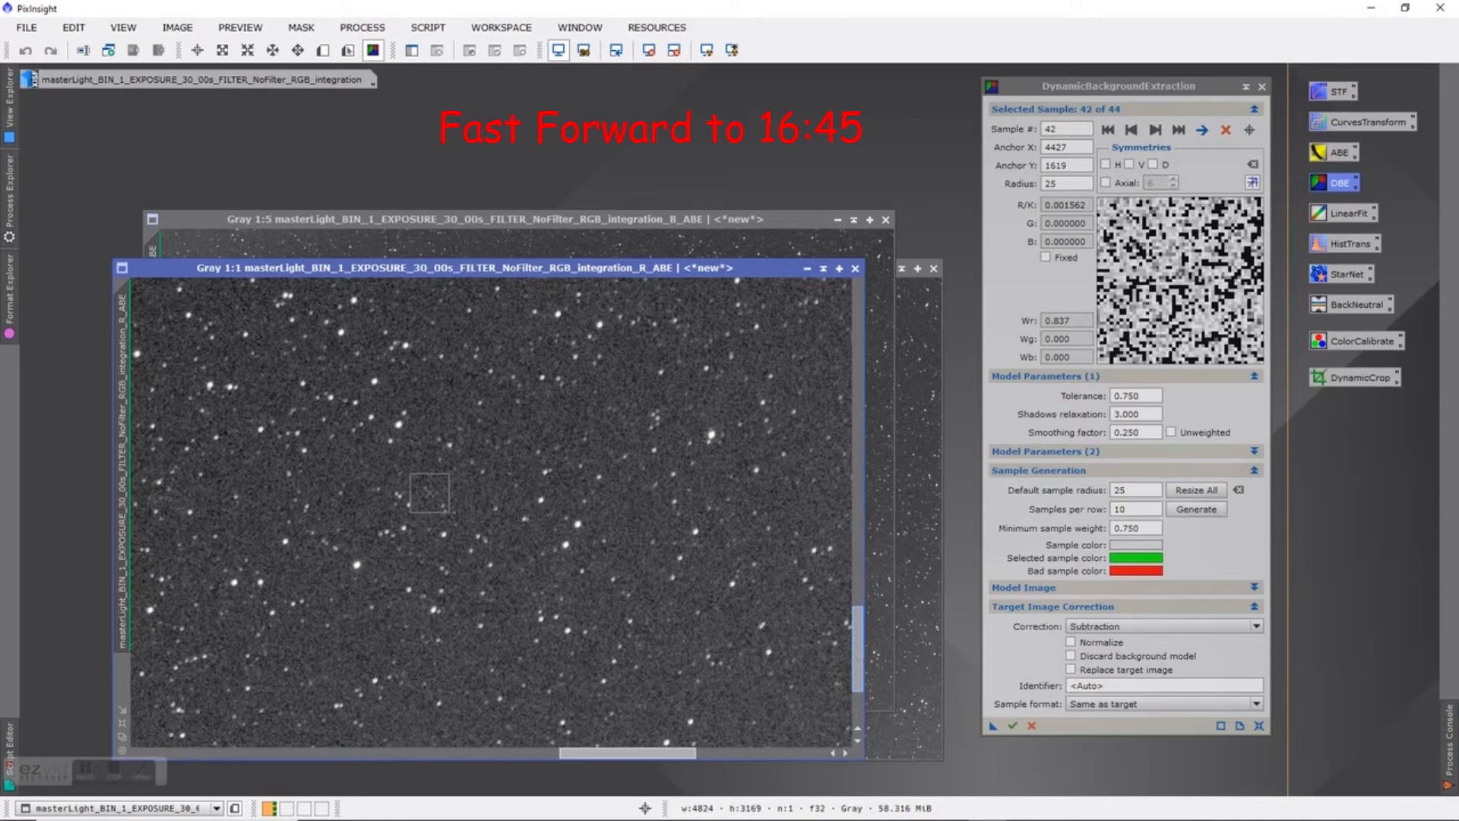
drag(675, 752, 609, 757)
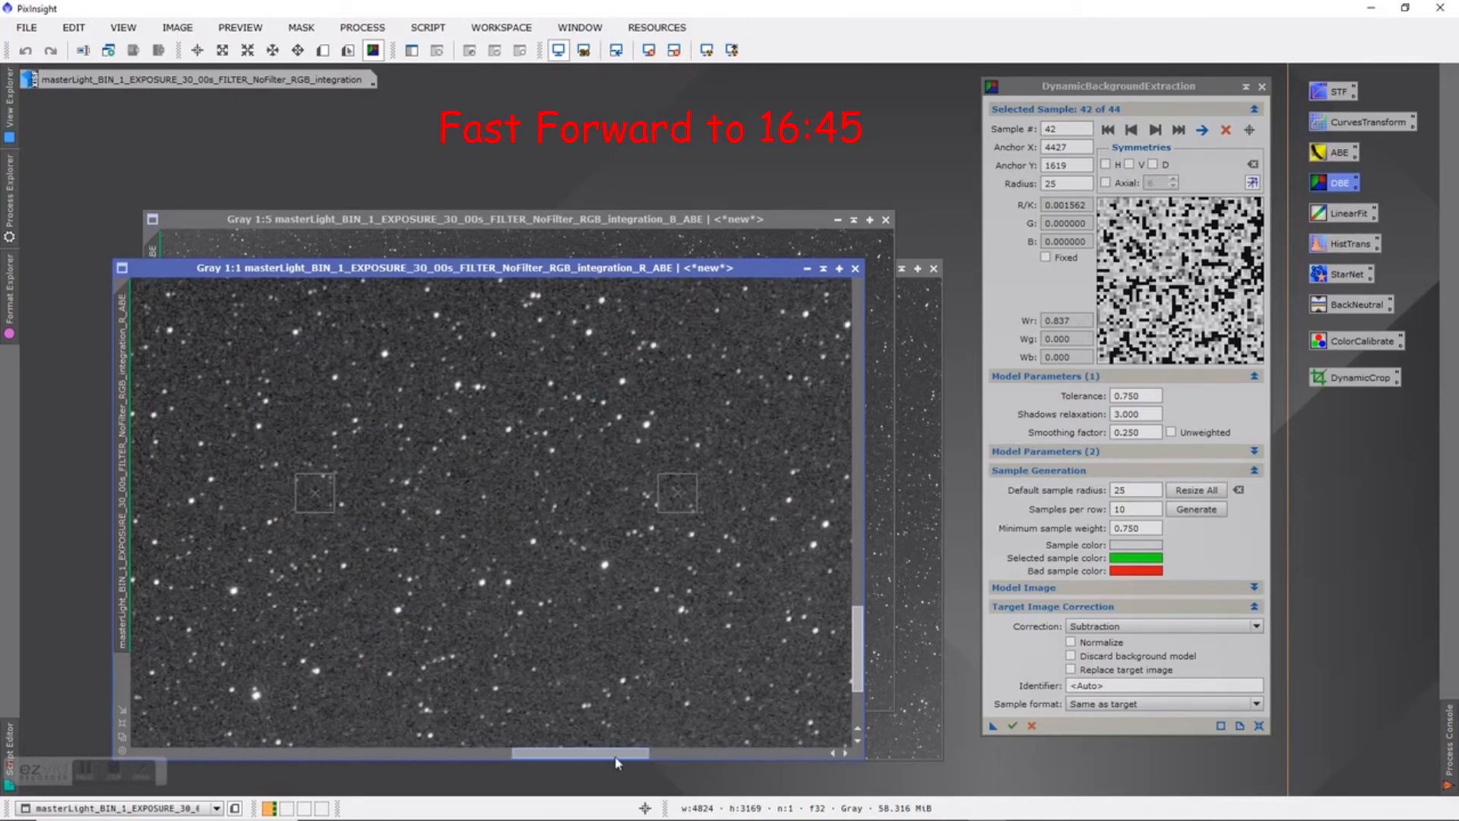
drag(671, 501, 582, 469)
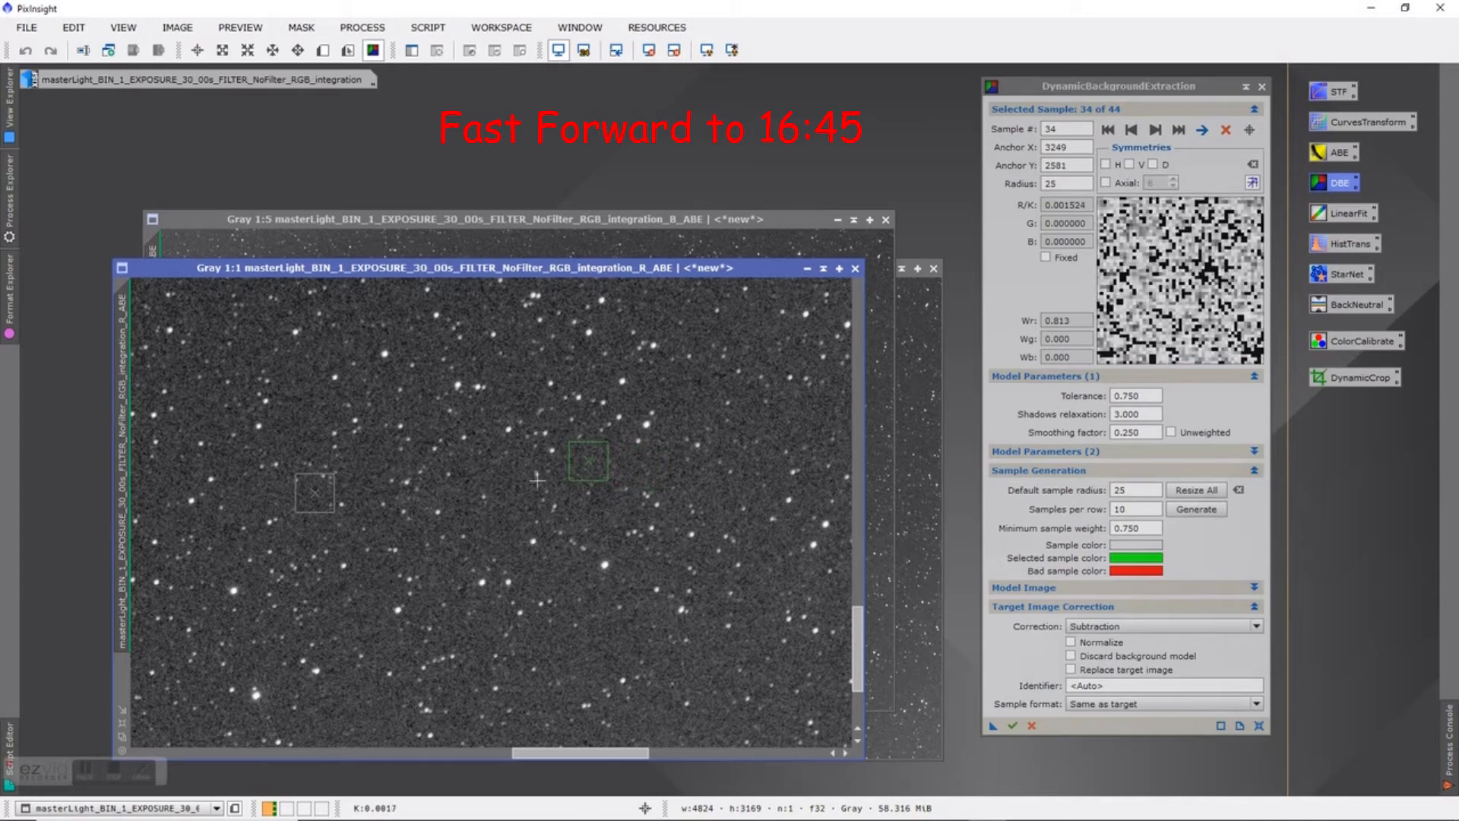
drag(315, 494, 304, 431)
Move sample 25, near the bright star group, to about X 2446, Y 2682 and sample 21 to about X 1696, Y 2680
drag(608, 757, 506, 756)
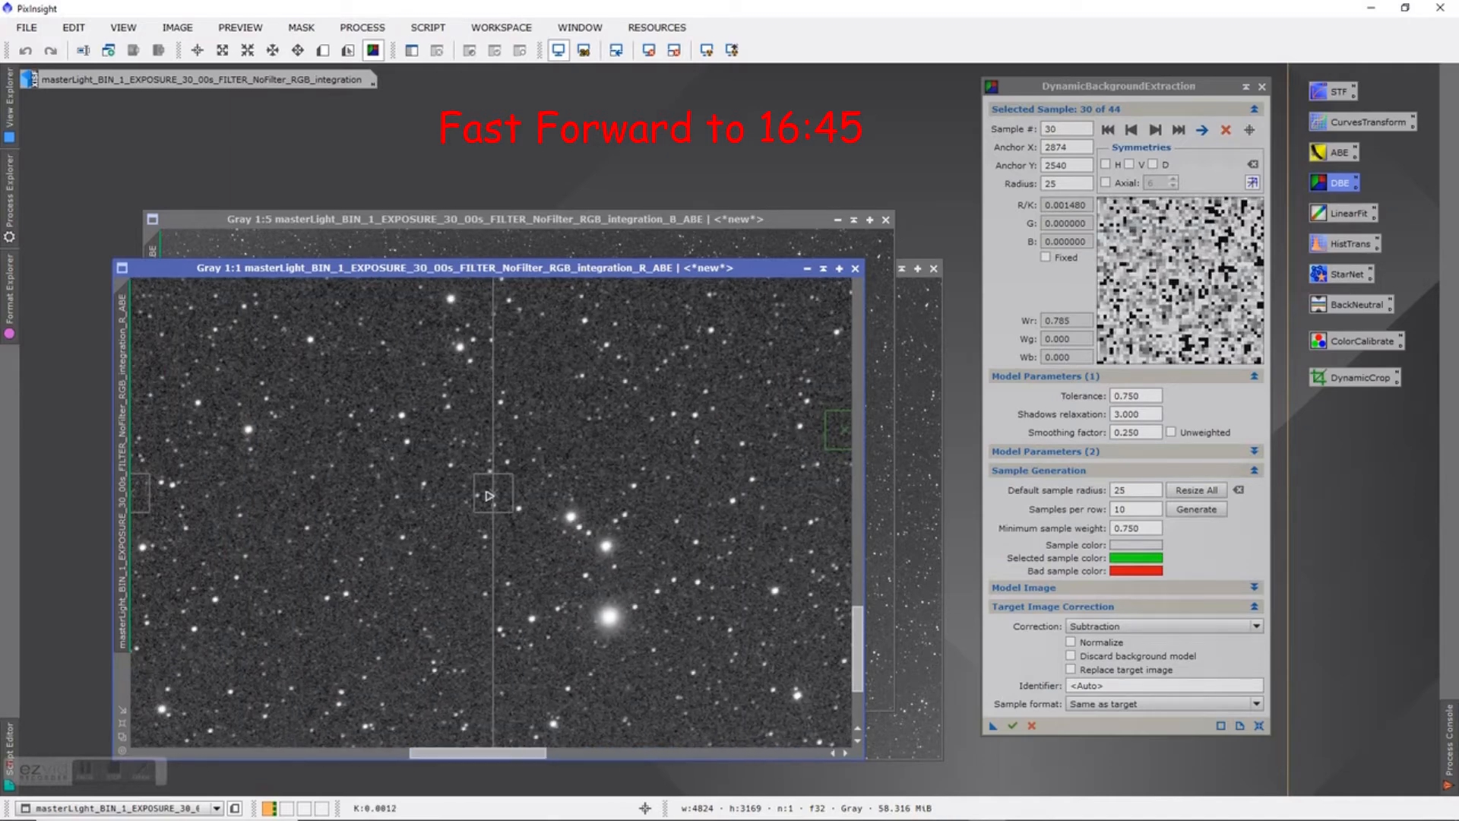
drag(490, 496, 515, 540)
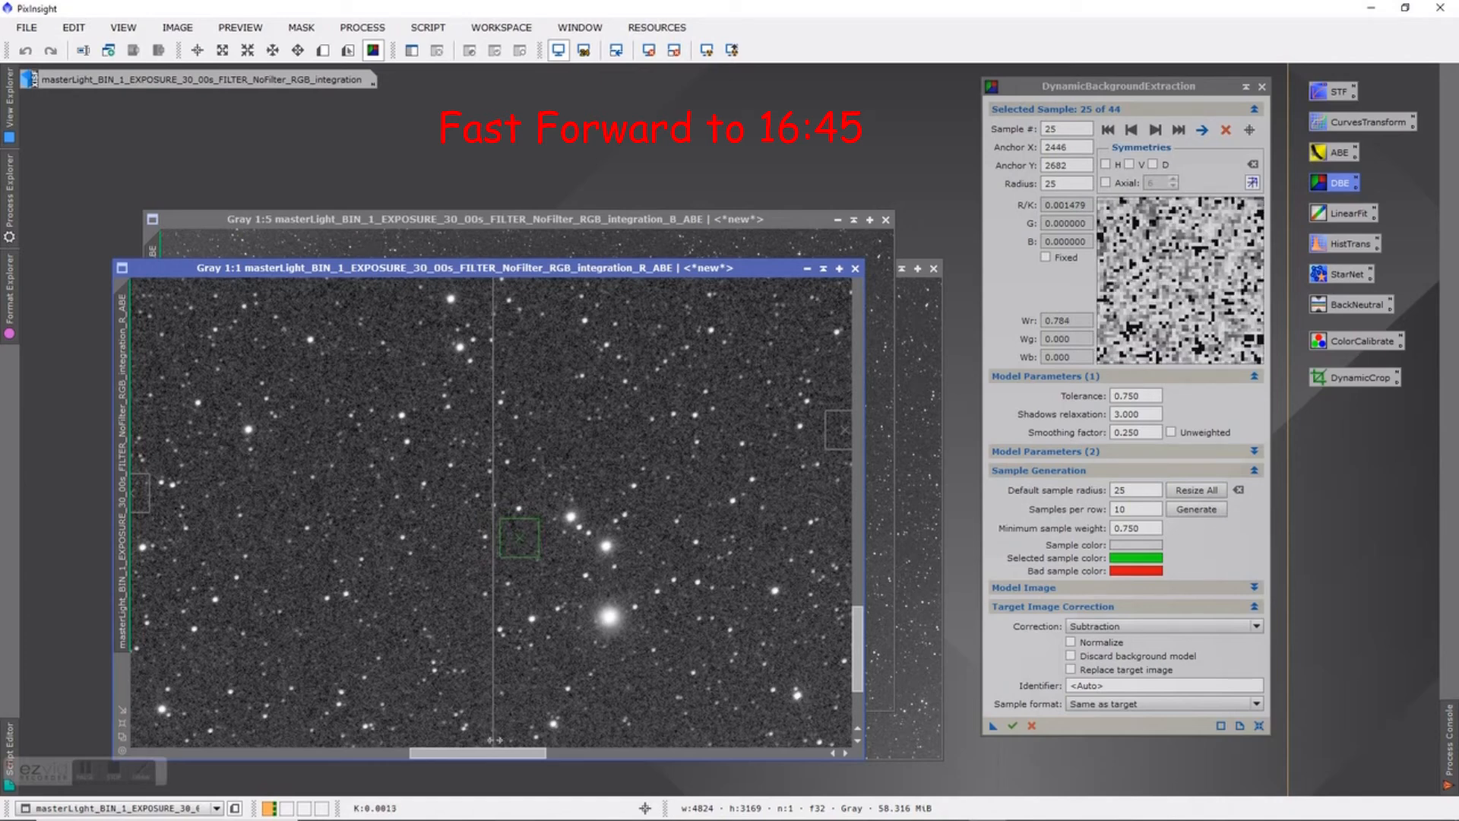
drag(522, 758, 409, 756)
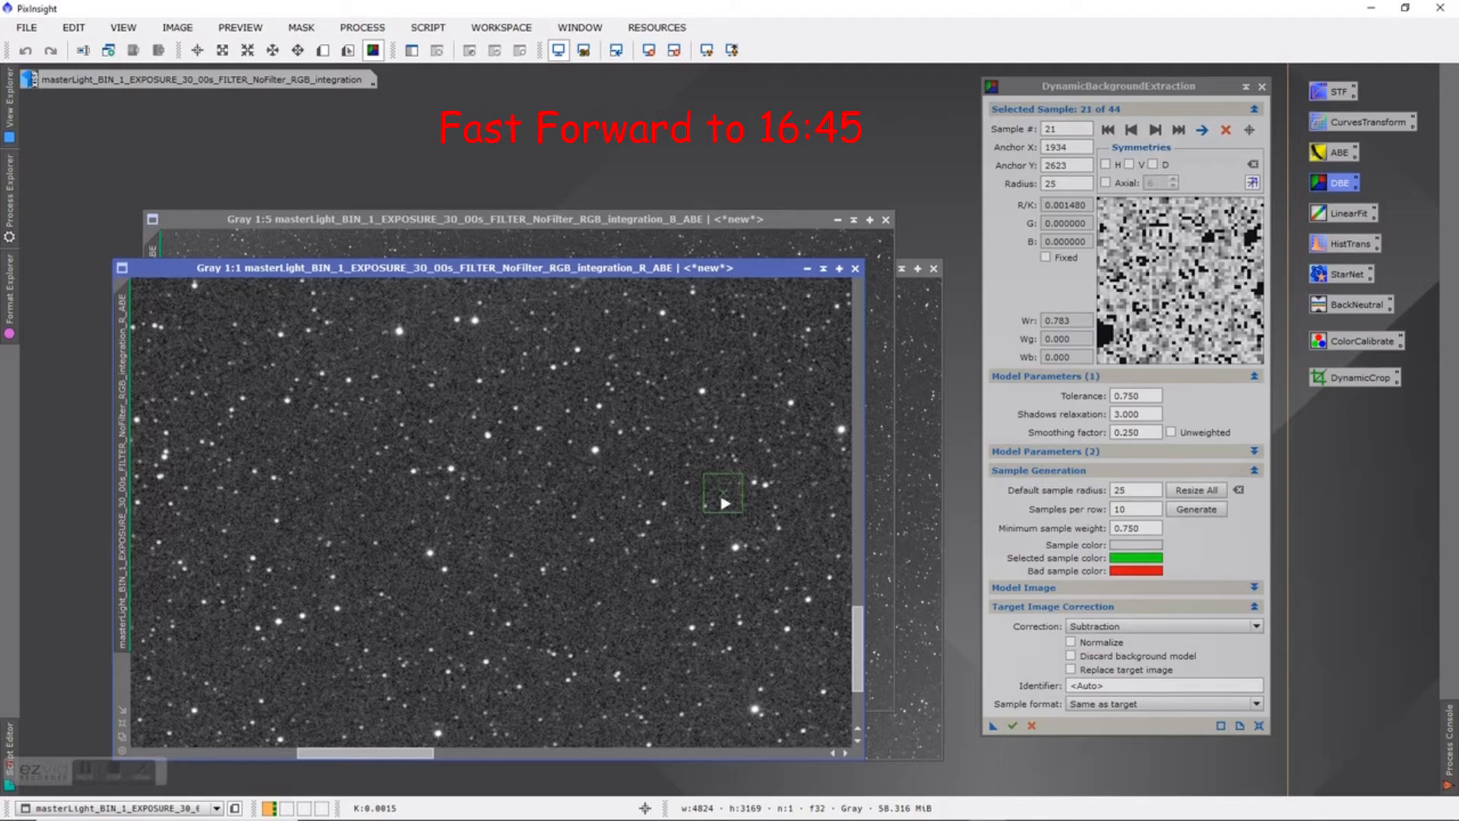
drag(725, 503, 544, 546)
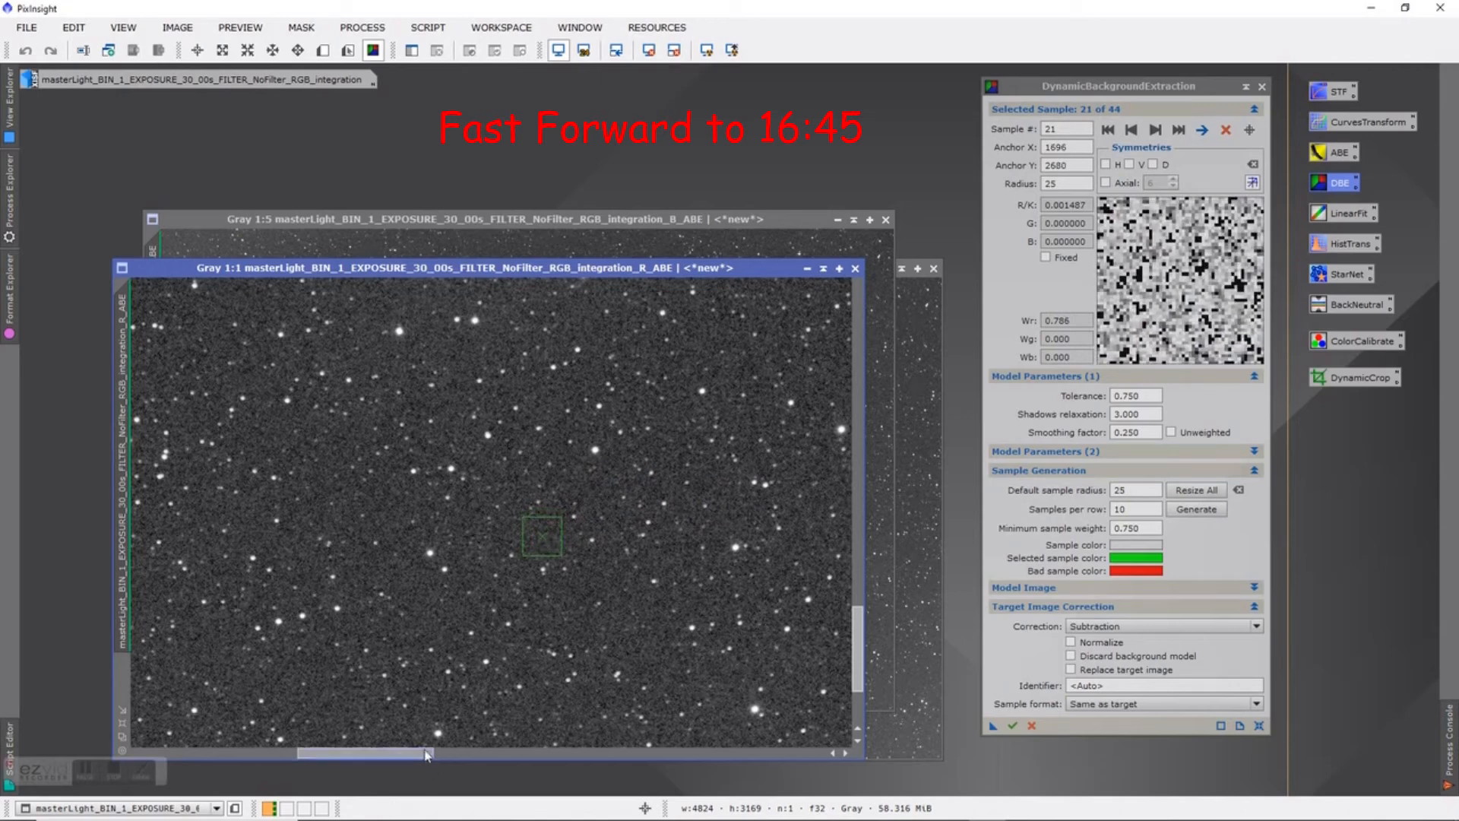
Shift sample 8 to about X 470, Y 2642 and sample 3 inward to about X 260, Y 2549, clear of stars
drag(426, 756, 254, 772)
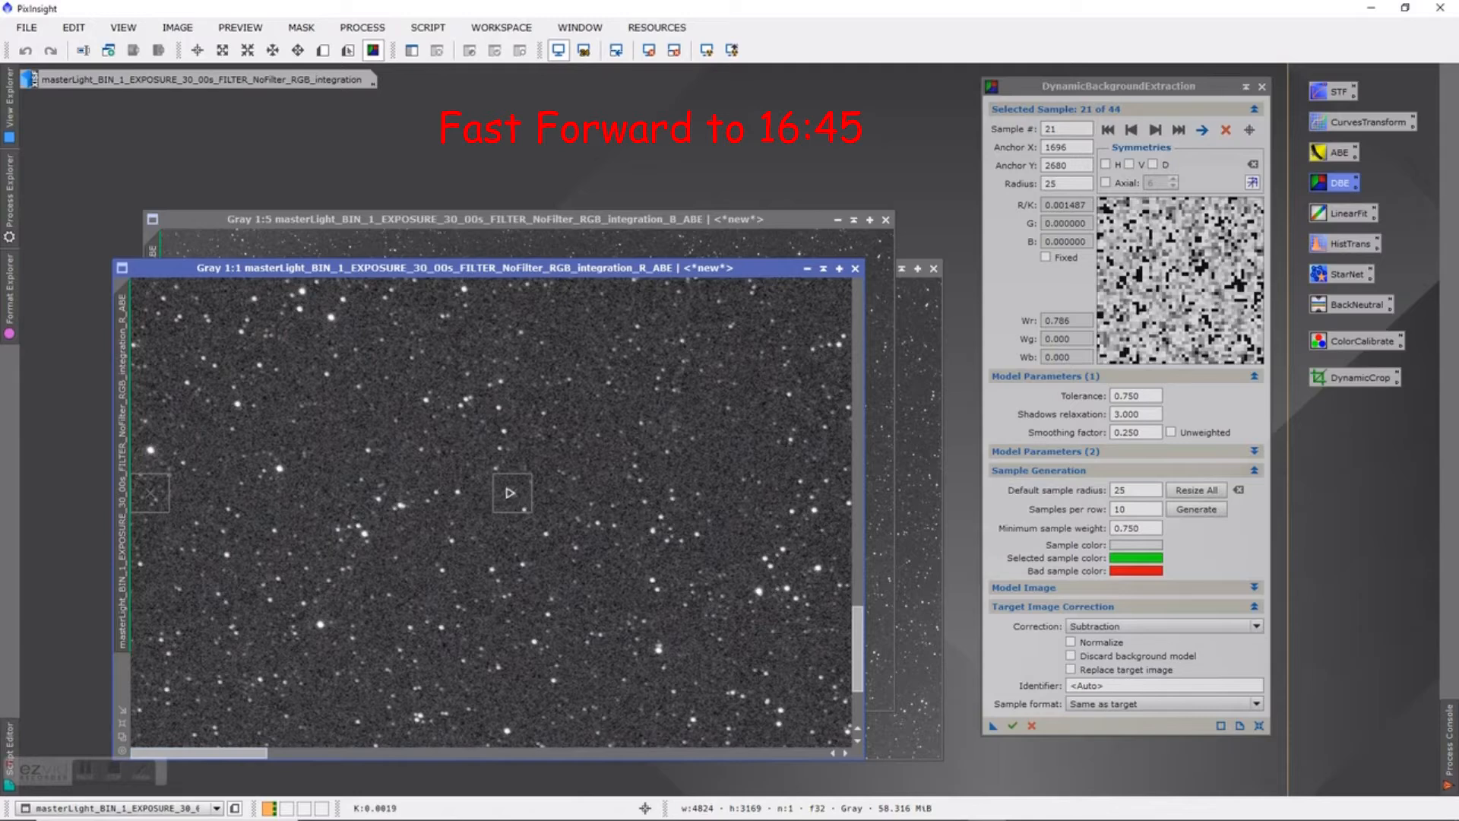
mouse_move(499, 496)
mouse_down()
mouse_move(495, 521)
mouse_move(479, 528)
mouse_move(478, 512)
mouse_up()
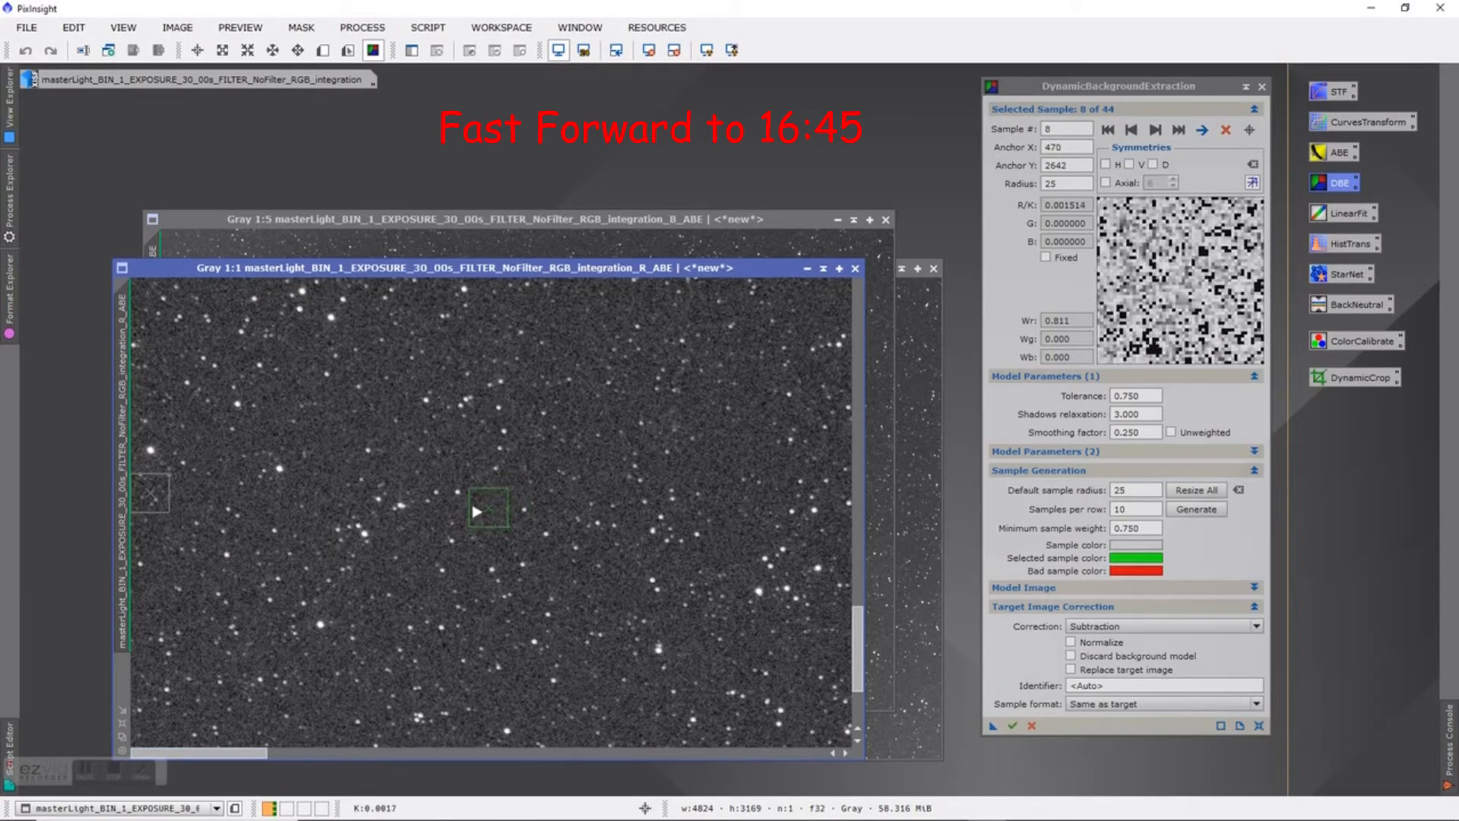
drag(154, 507, 325, 428)
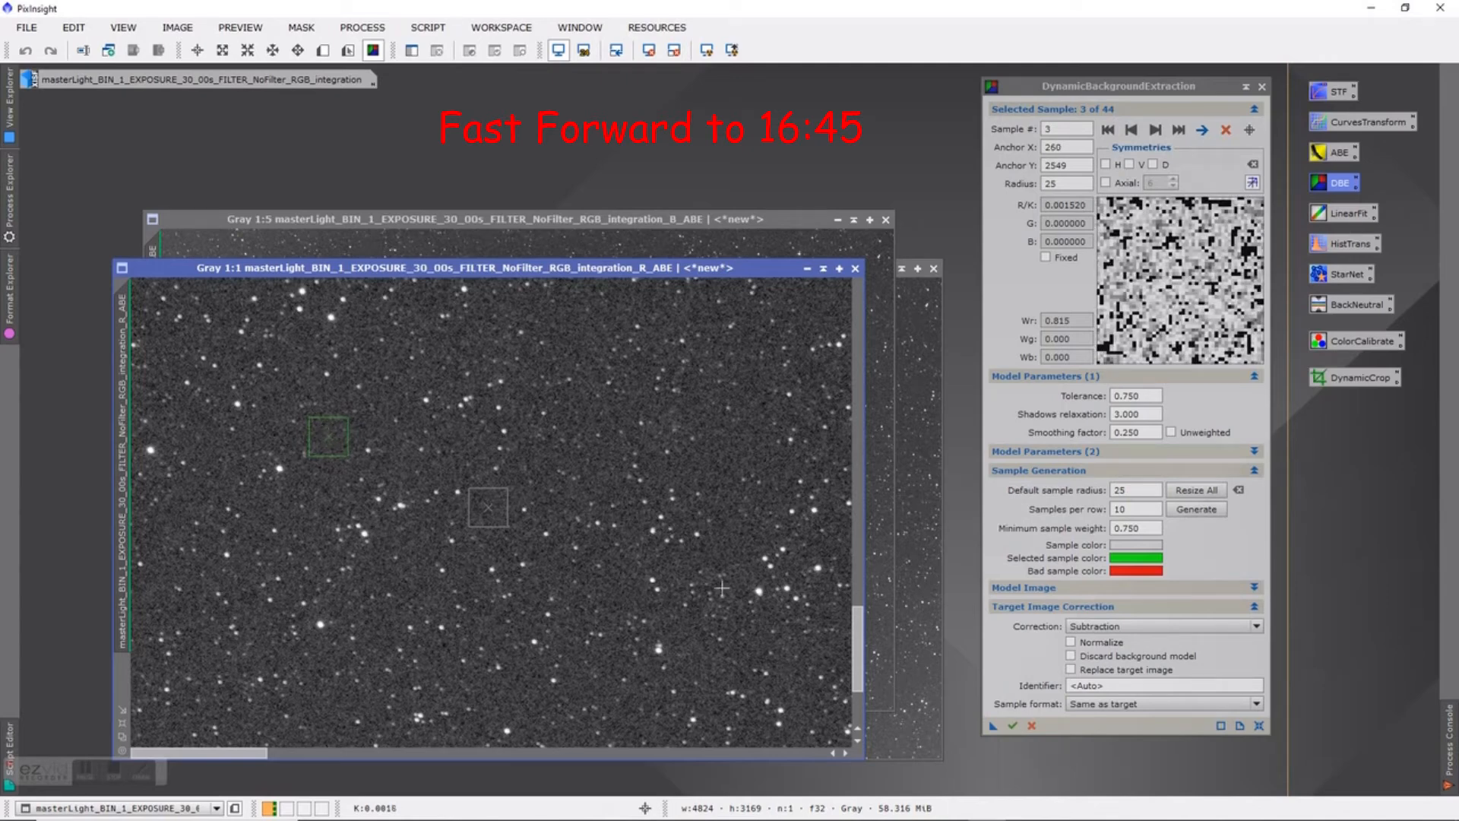
Move sample 4, at the image's lower-left corner, to about X 26, Y 2998 and sample 9 to about X 560, Y 3085
drag(860, 650, 859, 680)
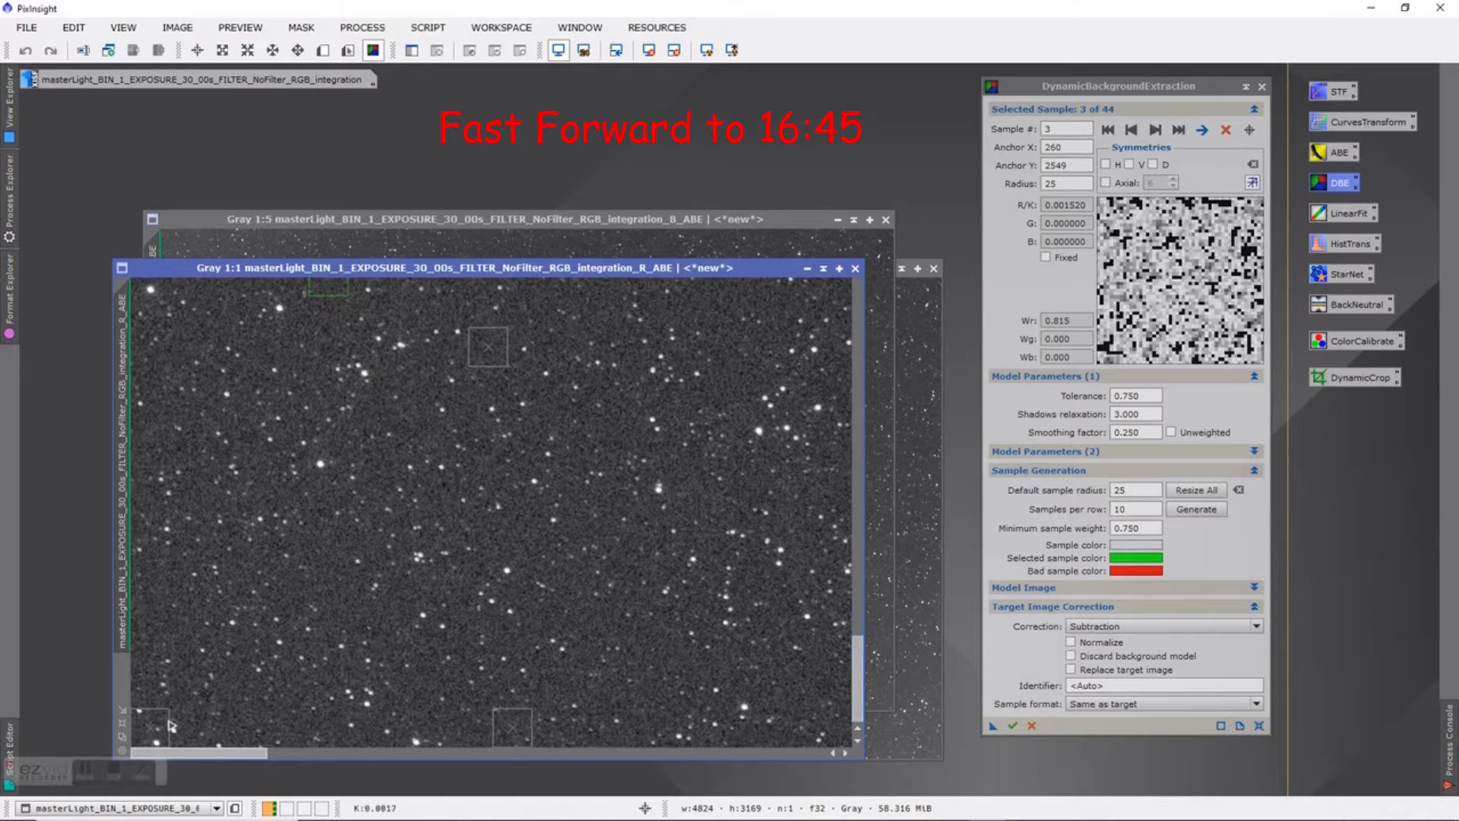
drag(153, 728, 151, 619)
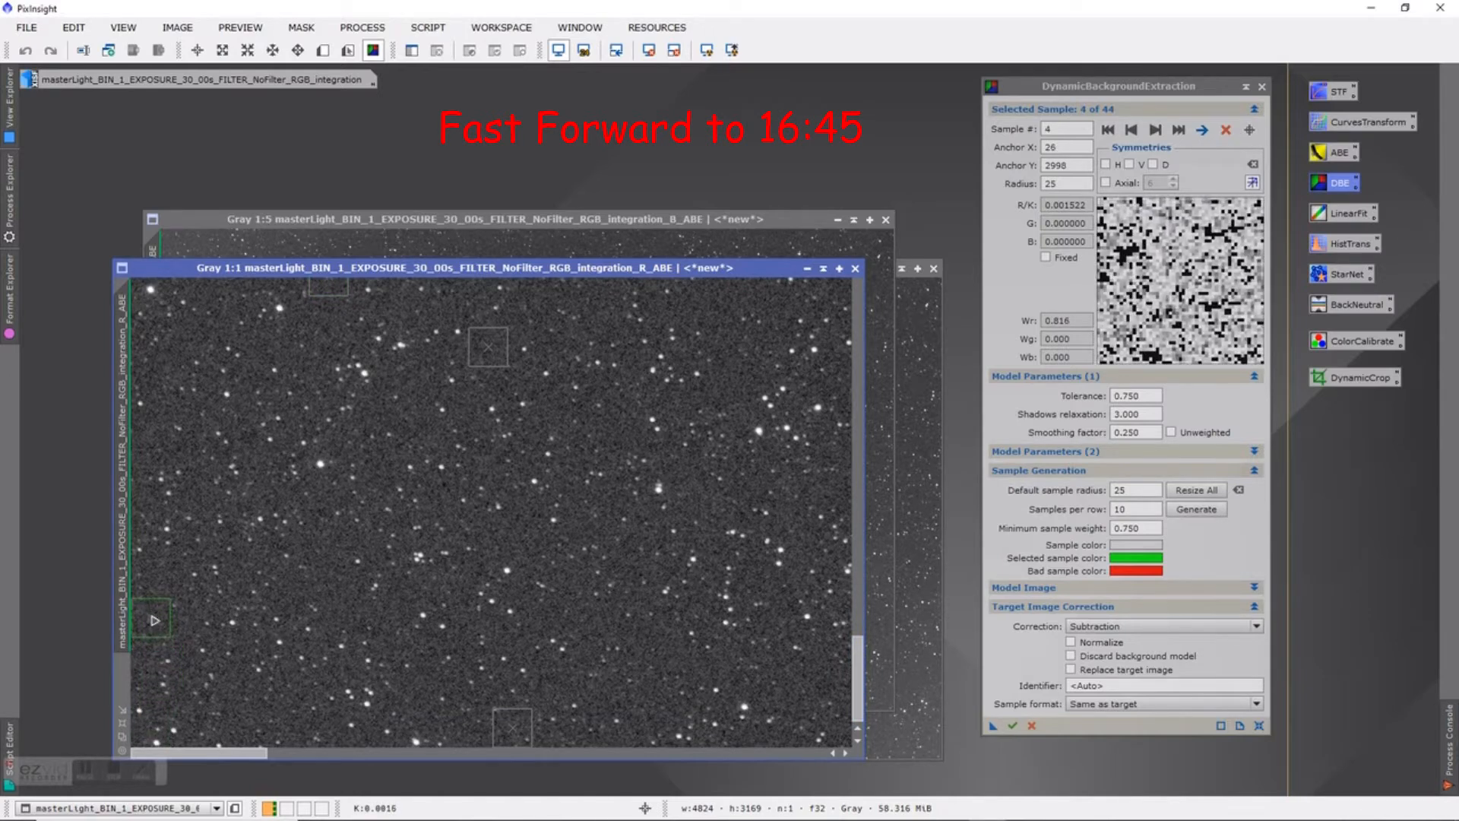
drag(516, 733, 561, 688)
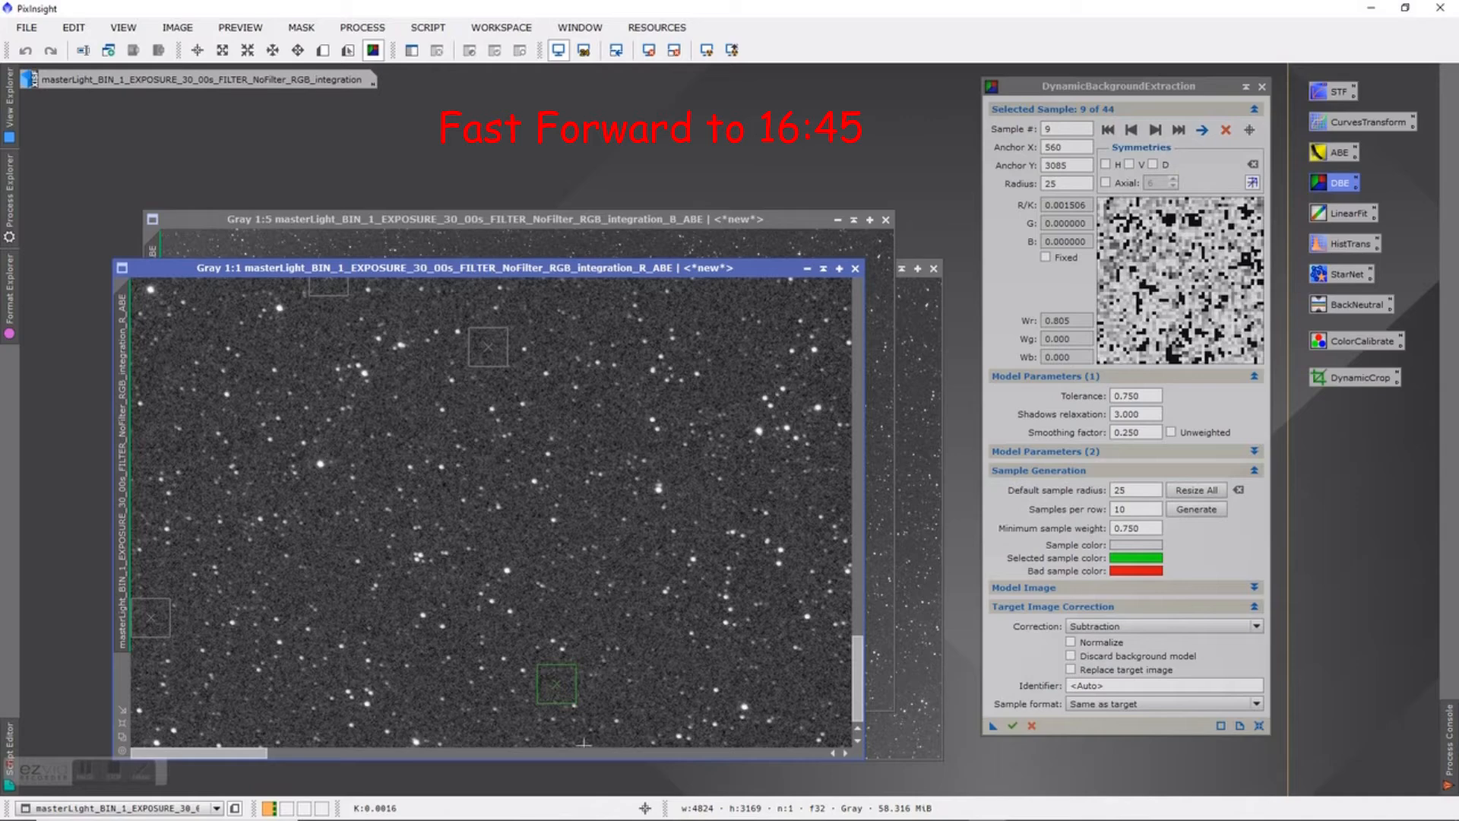
Move sample 13 to about X 1102, Y 3100 and sample 17 to about X 1596, Y 3143, along the image's lower edge
drag(248, 755, 219, 680)
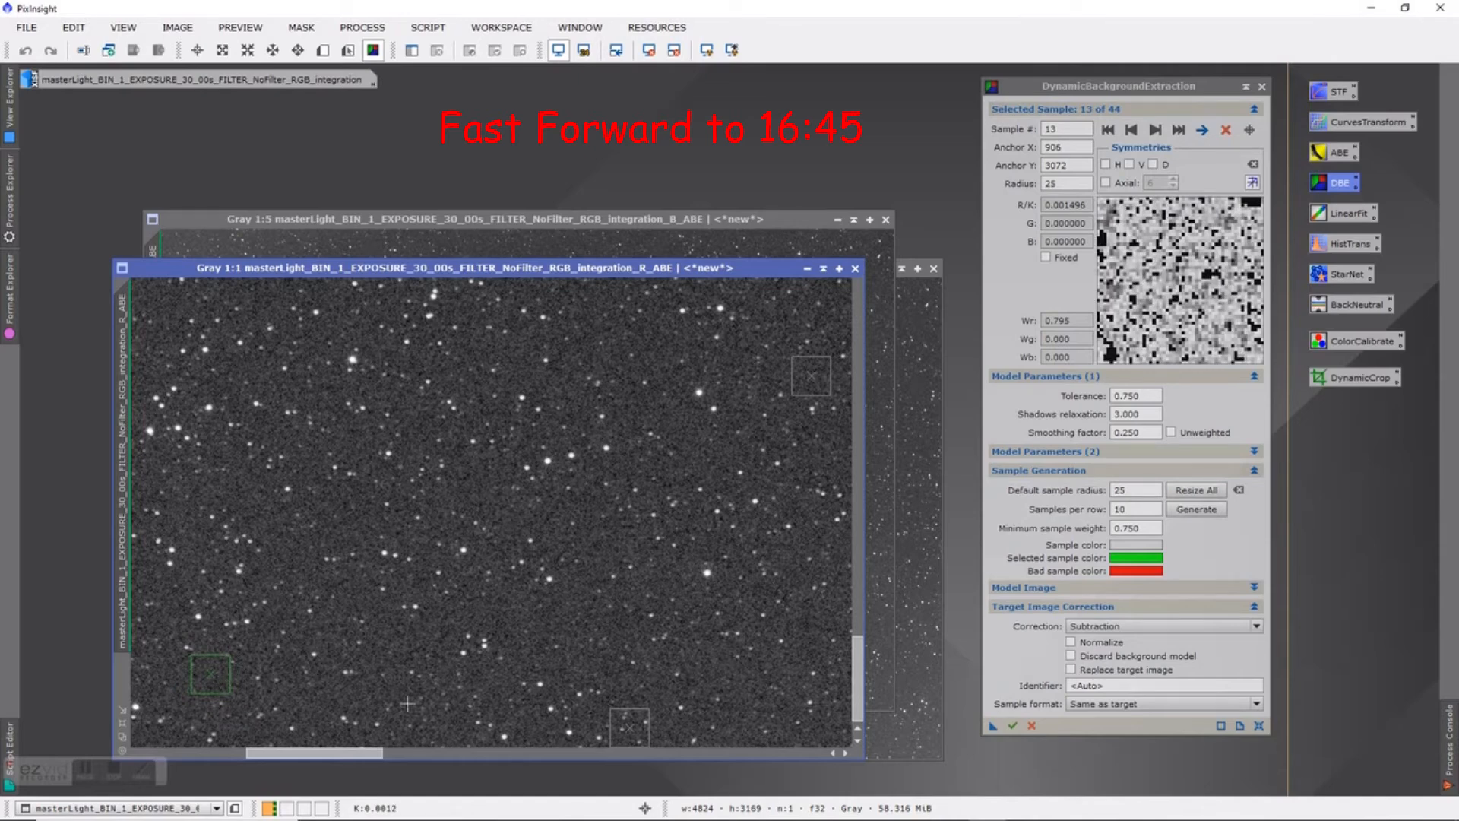
drag(211, 676, 360, 697)
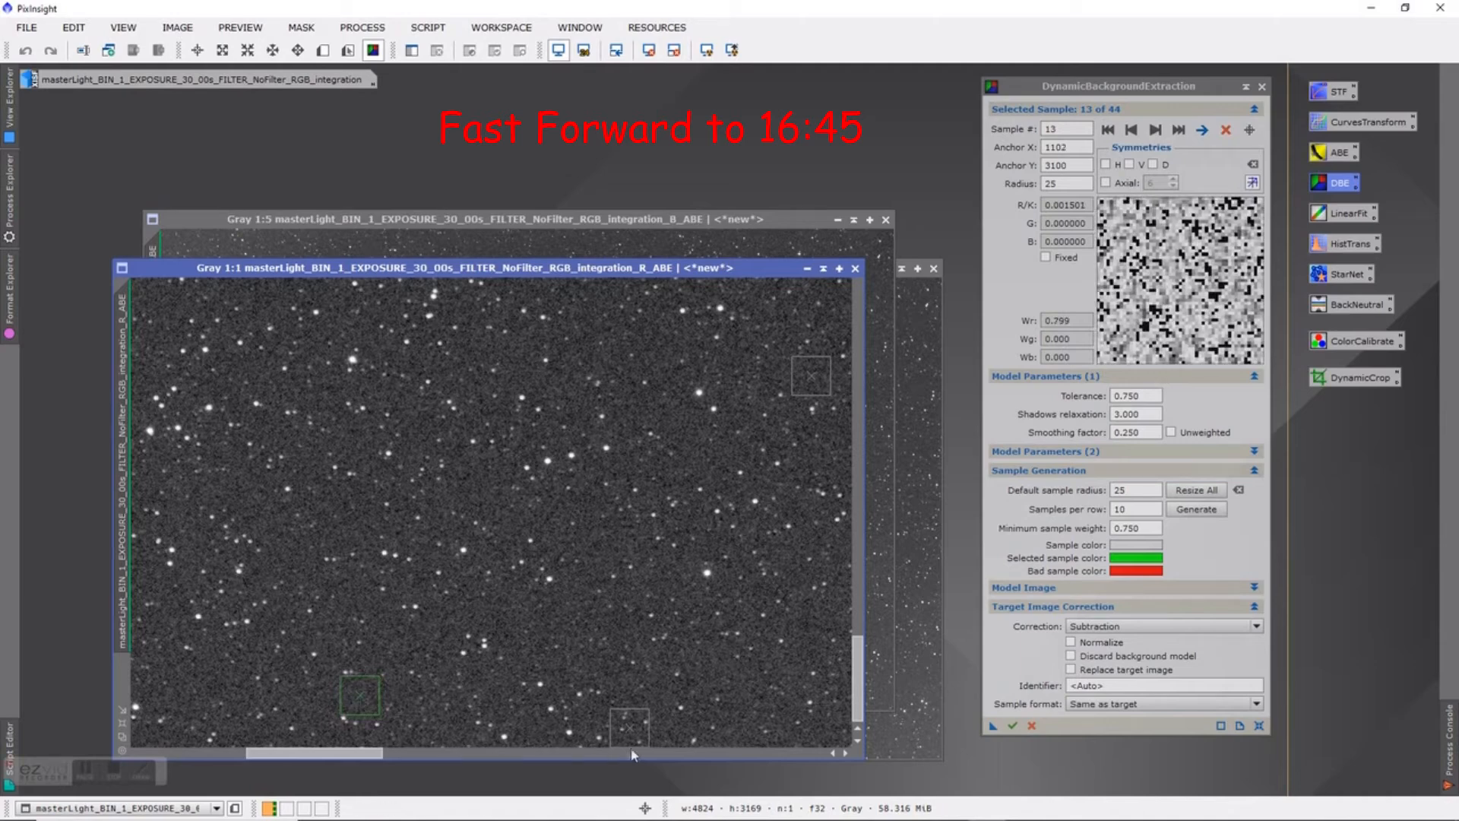
drag(637, 734, 744, 735)
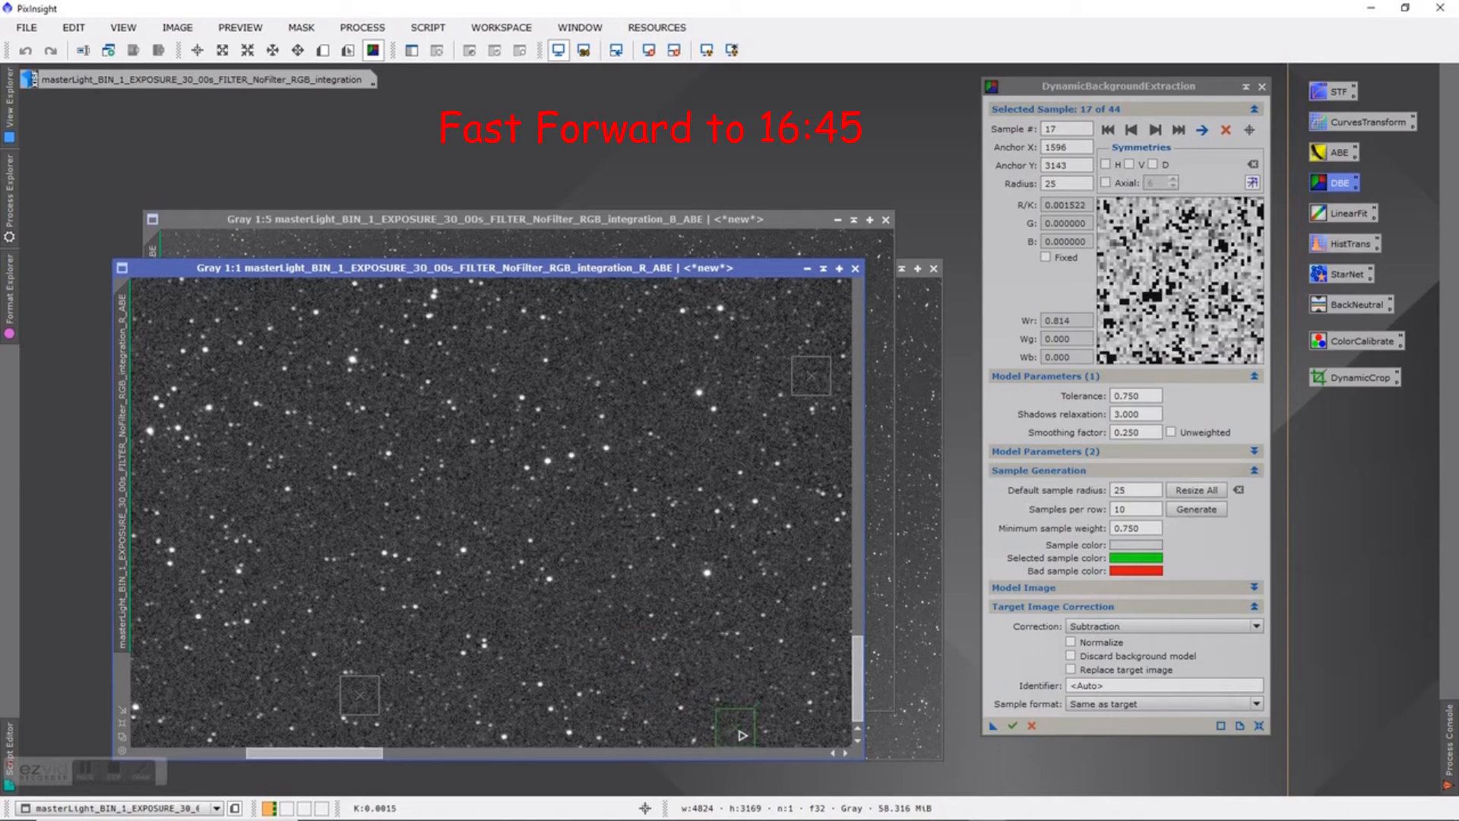
Shift sample 22 to about X 1959, Y 3063 and sample 26 to about X 2385, Y 3055, onto star-free background
click(389, 754)
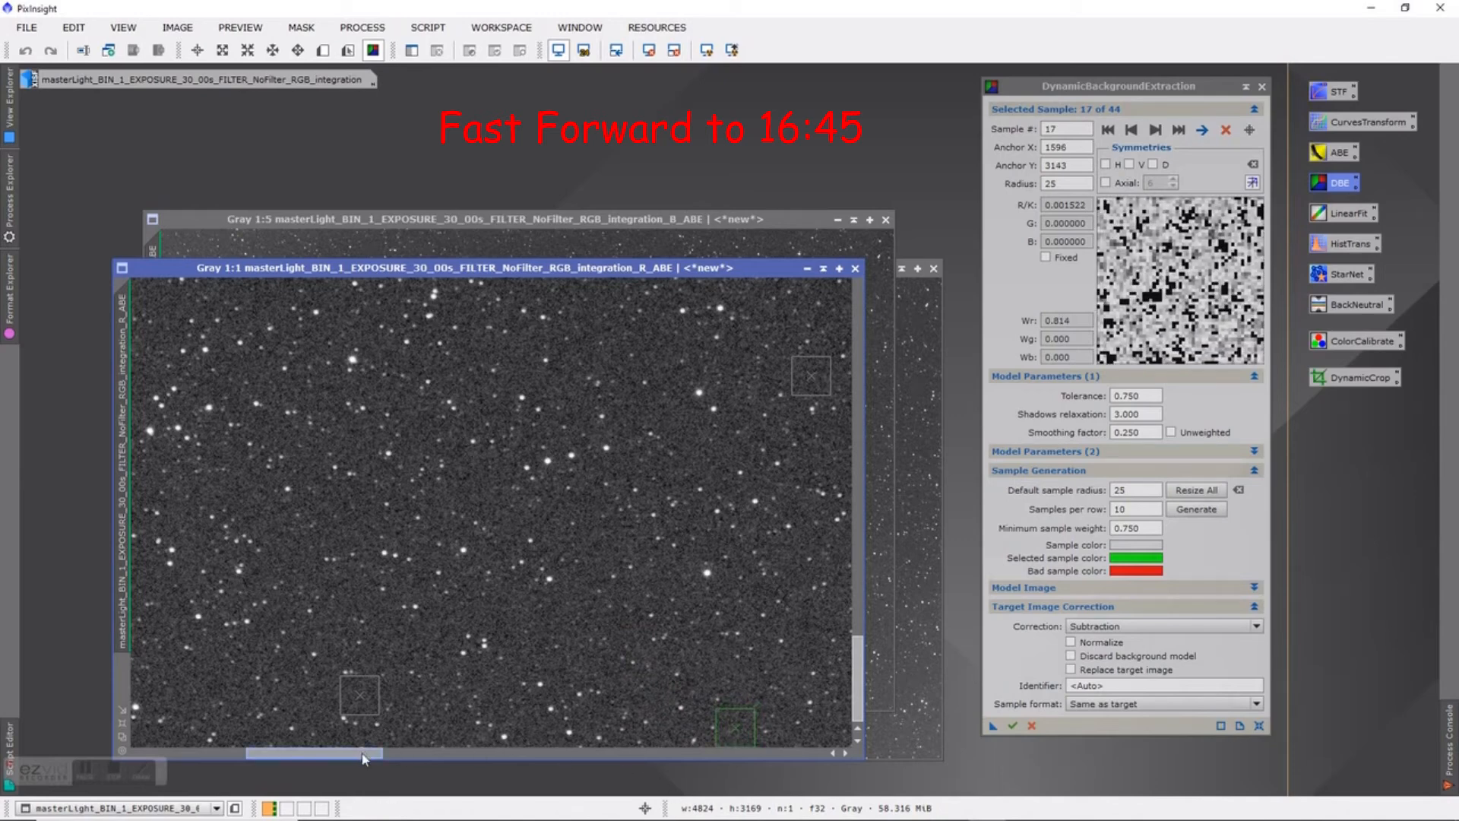
drag(511, 769, 523, 769)
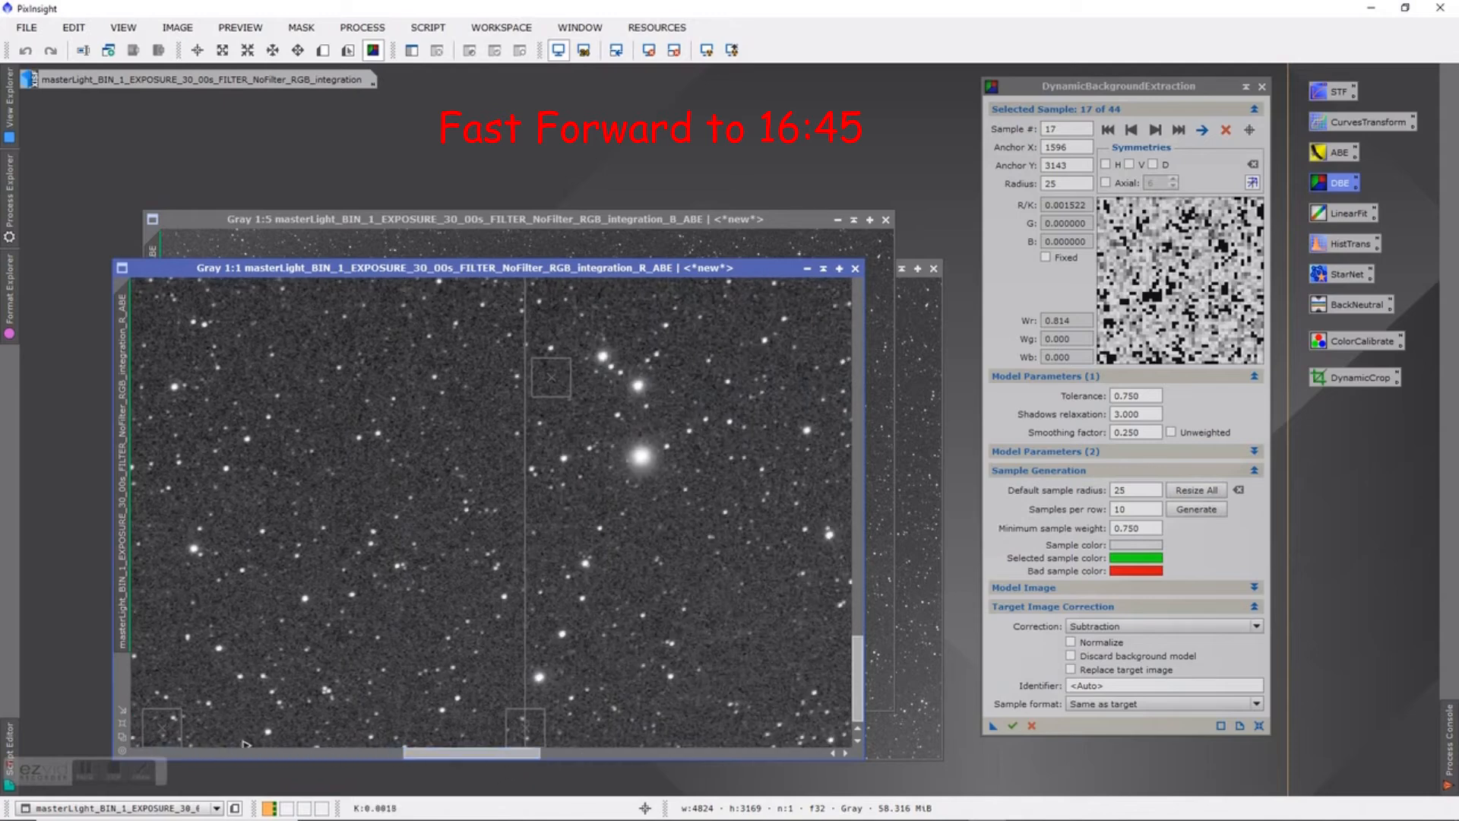
drag(179, 724, 192, 666)
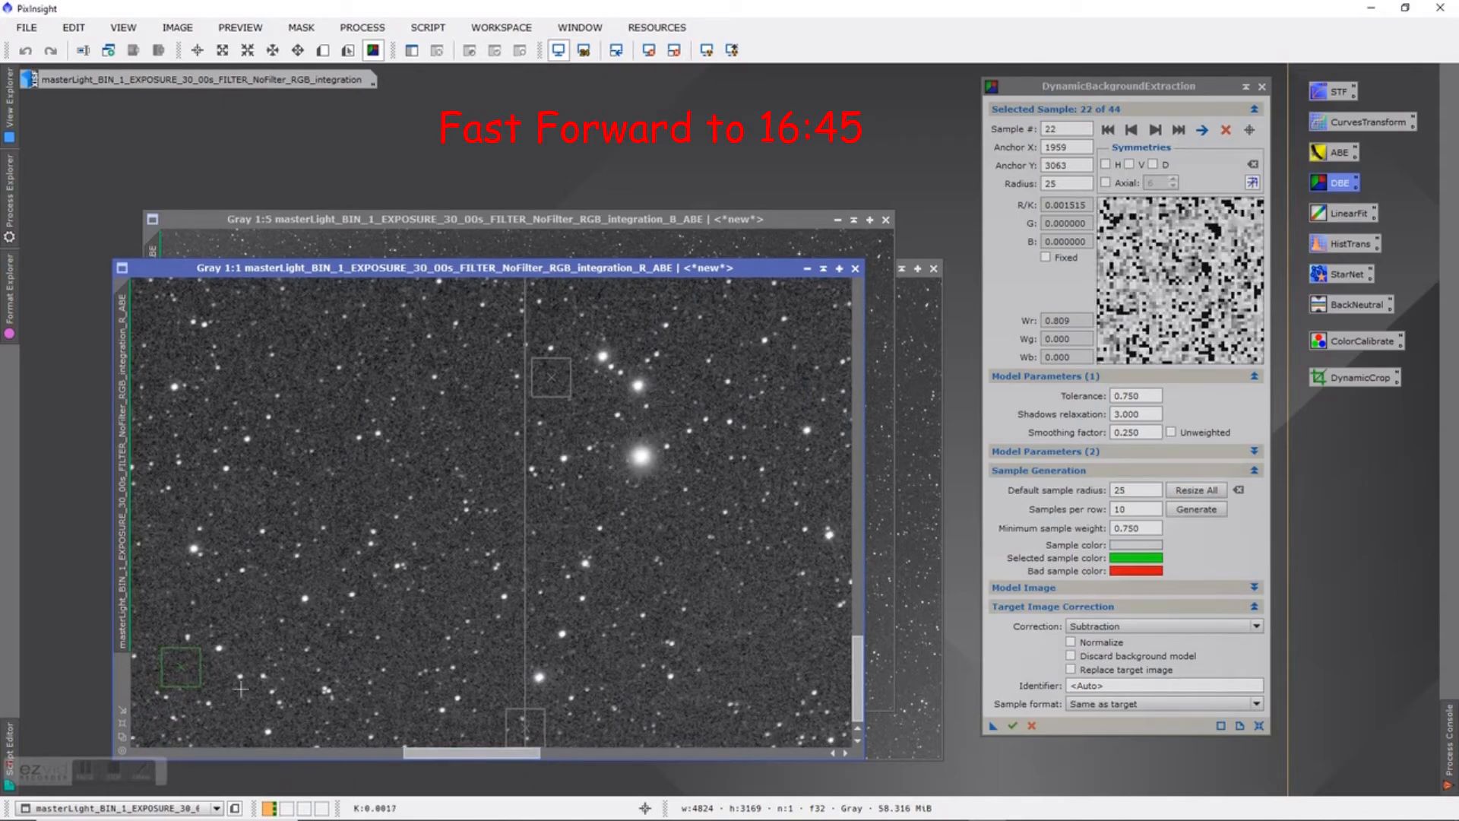
drag(528, 735, 507, 667)
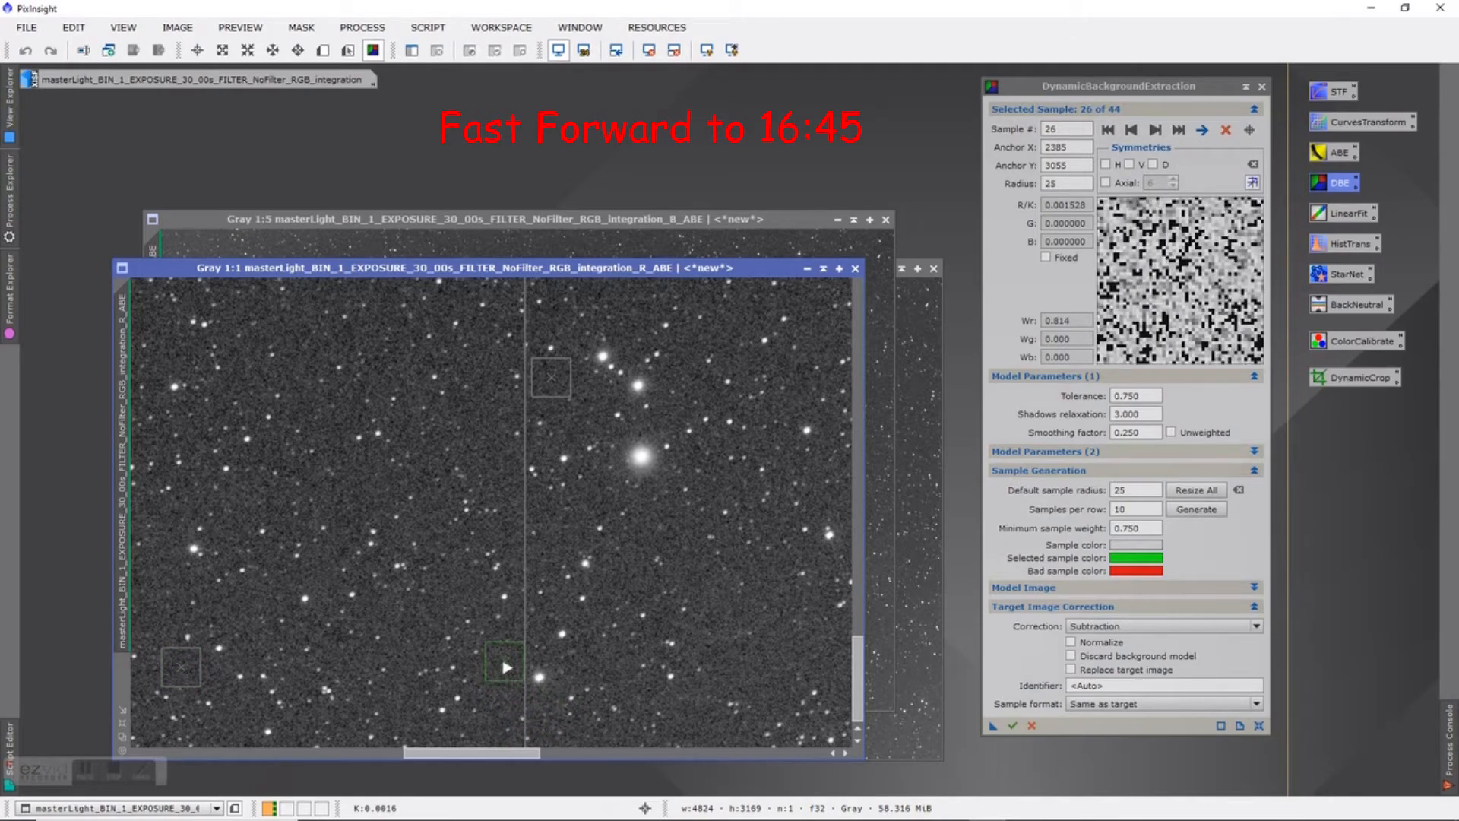
Add a background sample at about X 4632, Y 2647 in the empty lower-right area of the image
drag(504, 756, 849, 760)
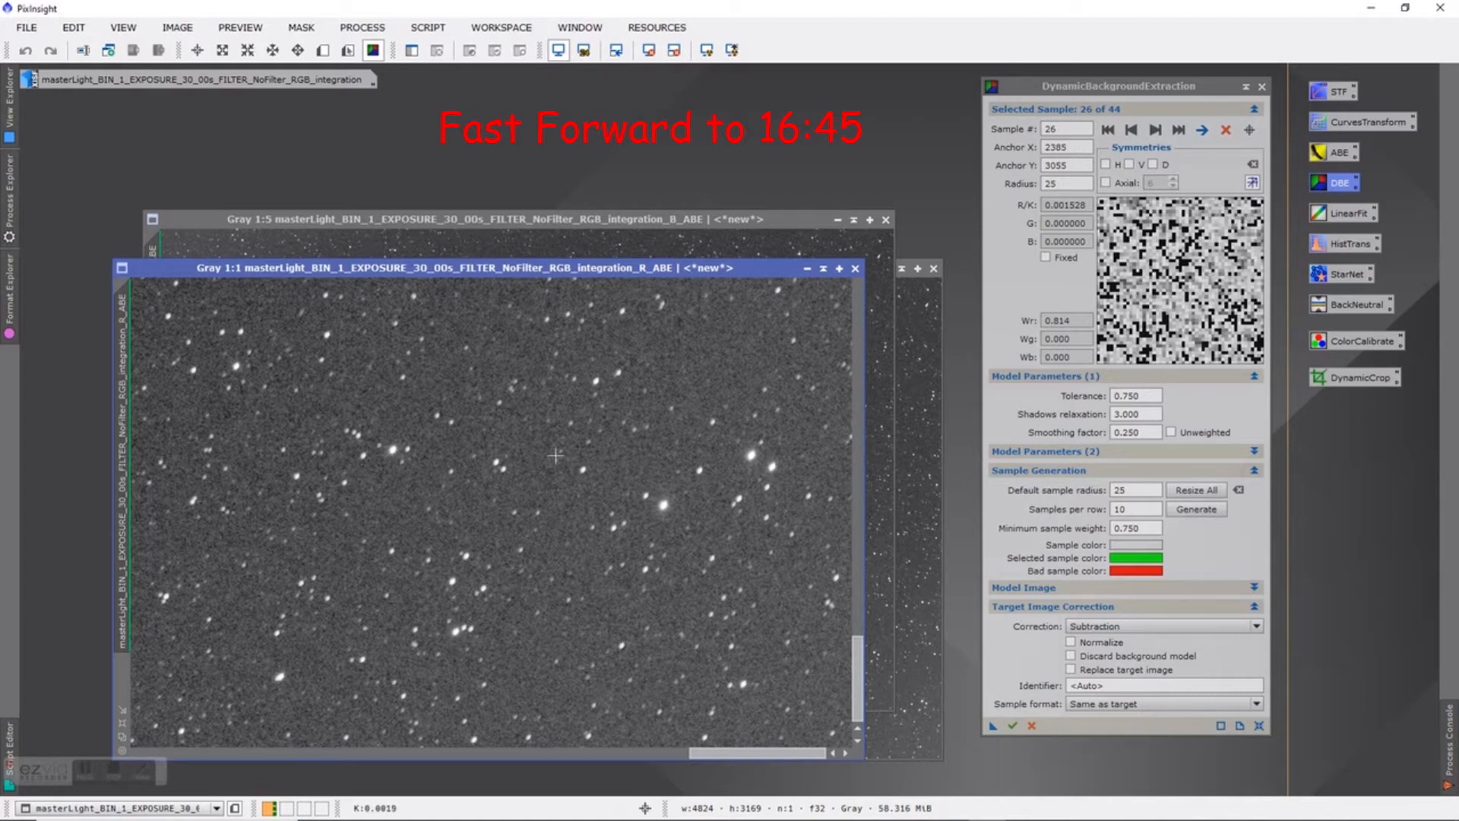
click(705, 350)
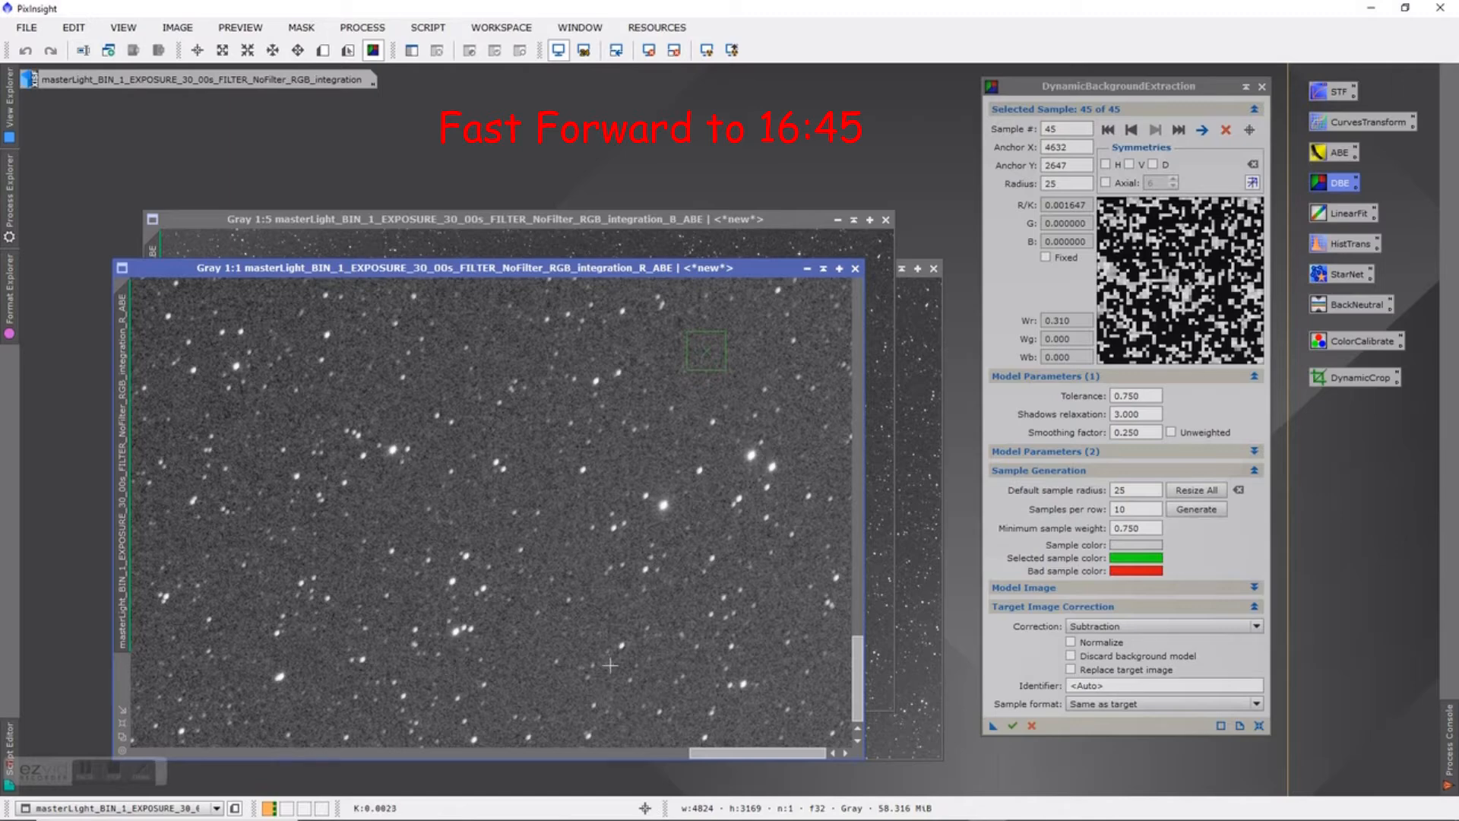
Add a background sample at about X 4498, Y 2993, and delete the trial sample placed at about X 4793, Y 3083
click(600, 603)
drag(603, 613, 606, 623)
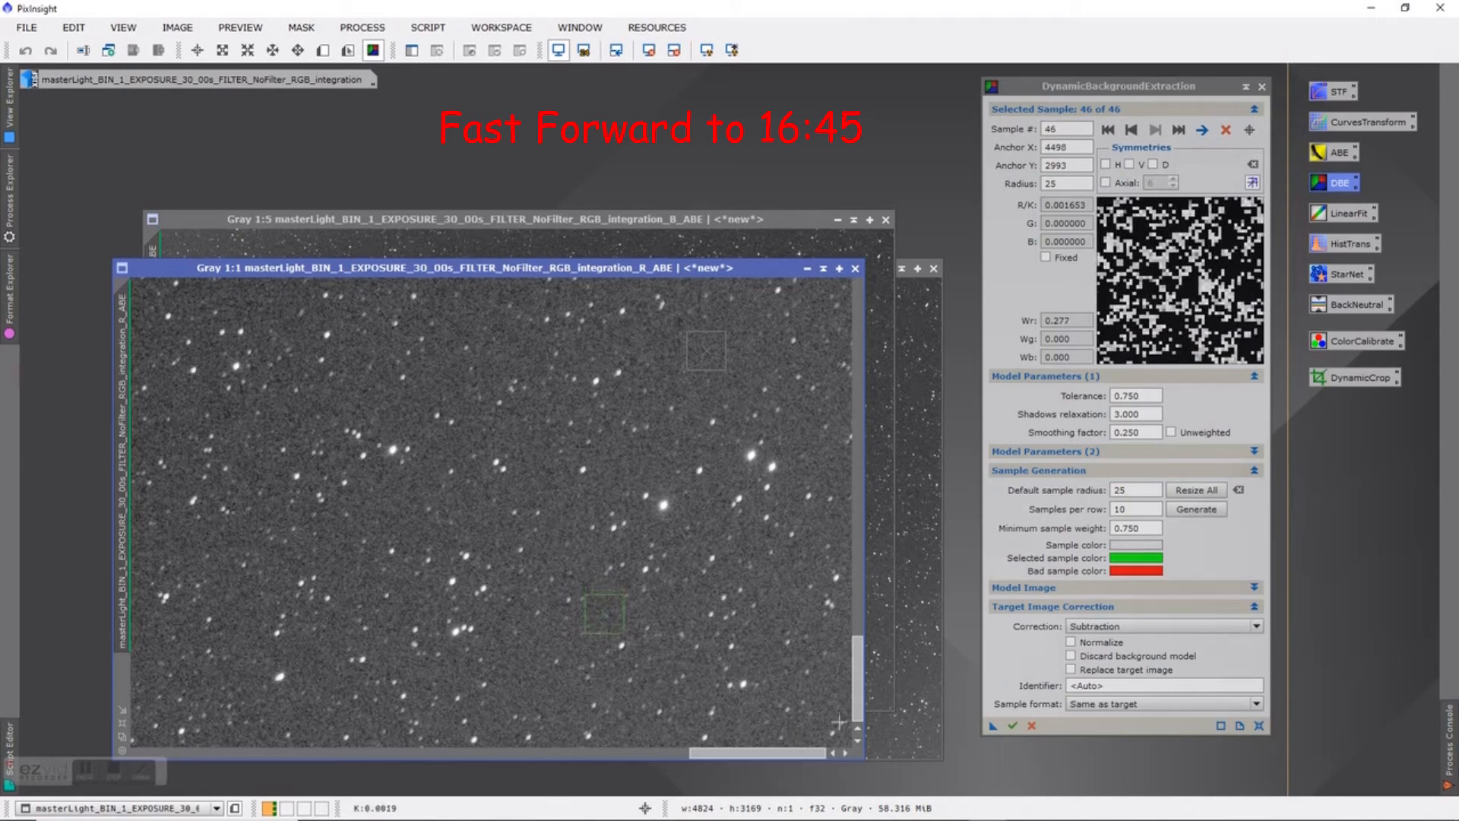
click(828, 681)
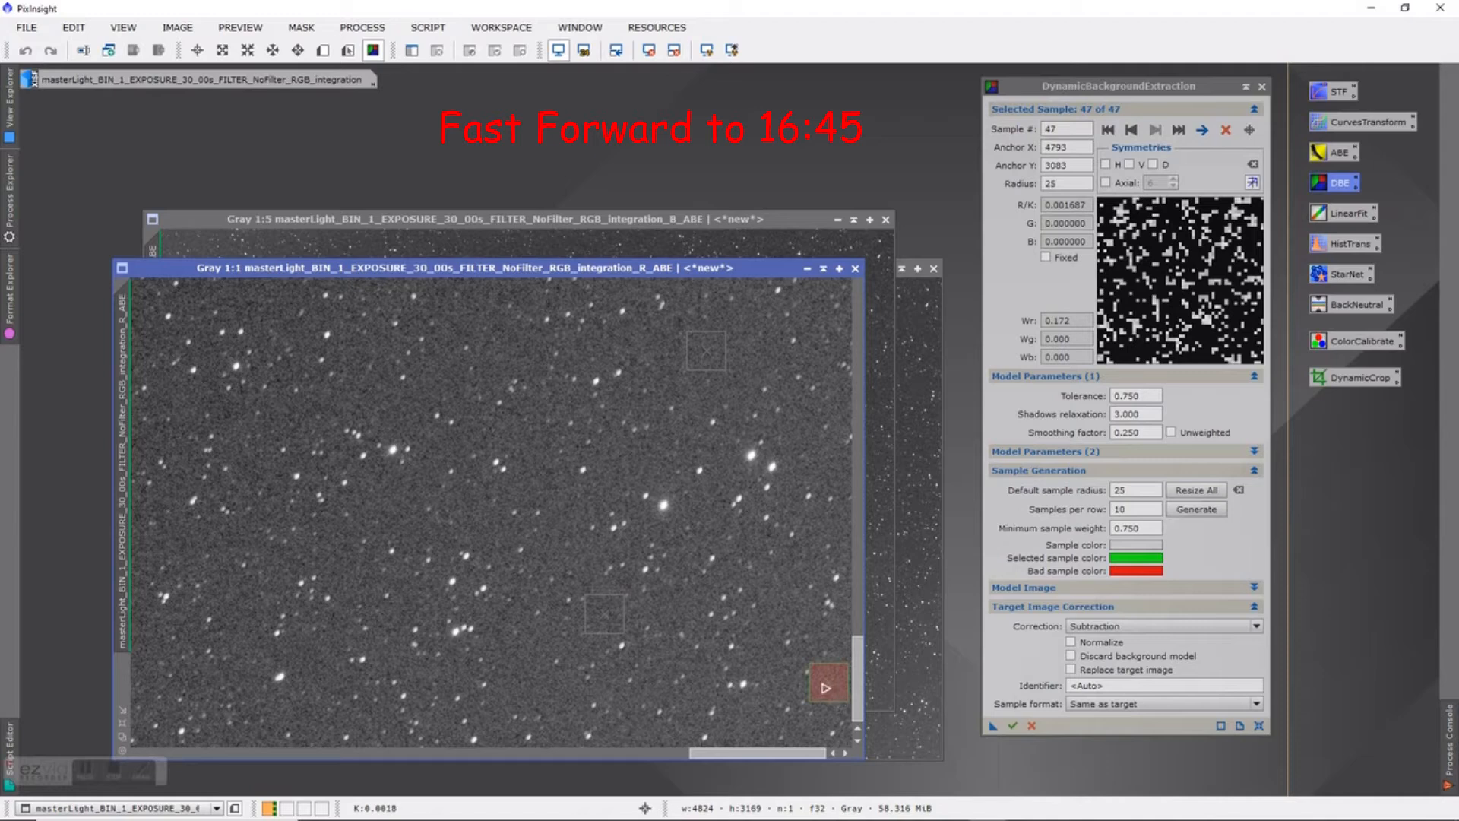
click(1226, 130)
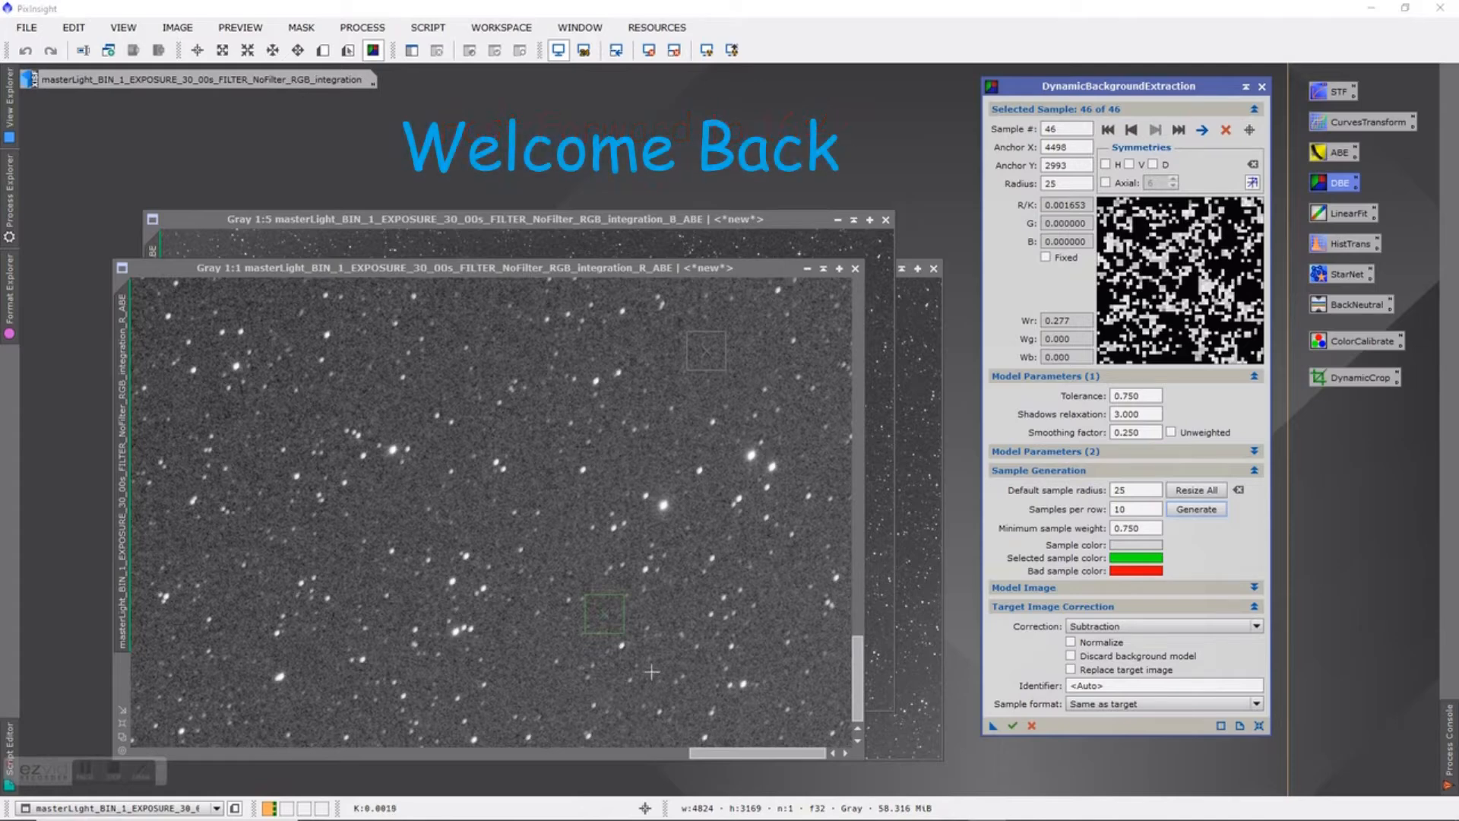
Add three more background samples at about X 4224, Y 2842; X 4797, Y 2797; and X 4432, Y 3088
click(383, 502)
drag(384, 506, 389, 506)
drag(393, 506, 399, 503)
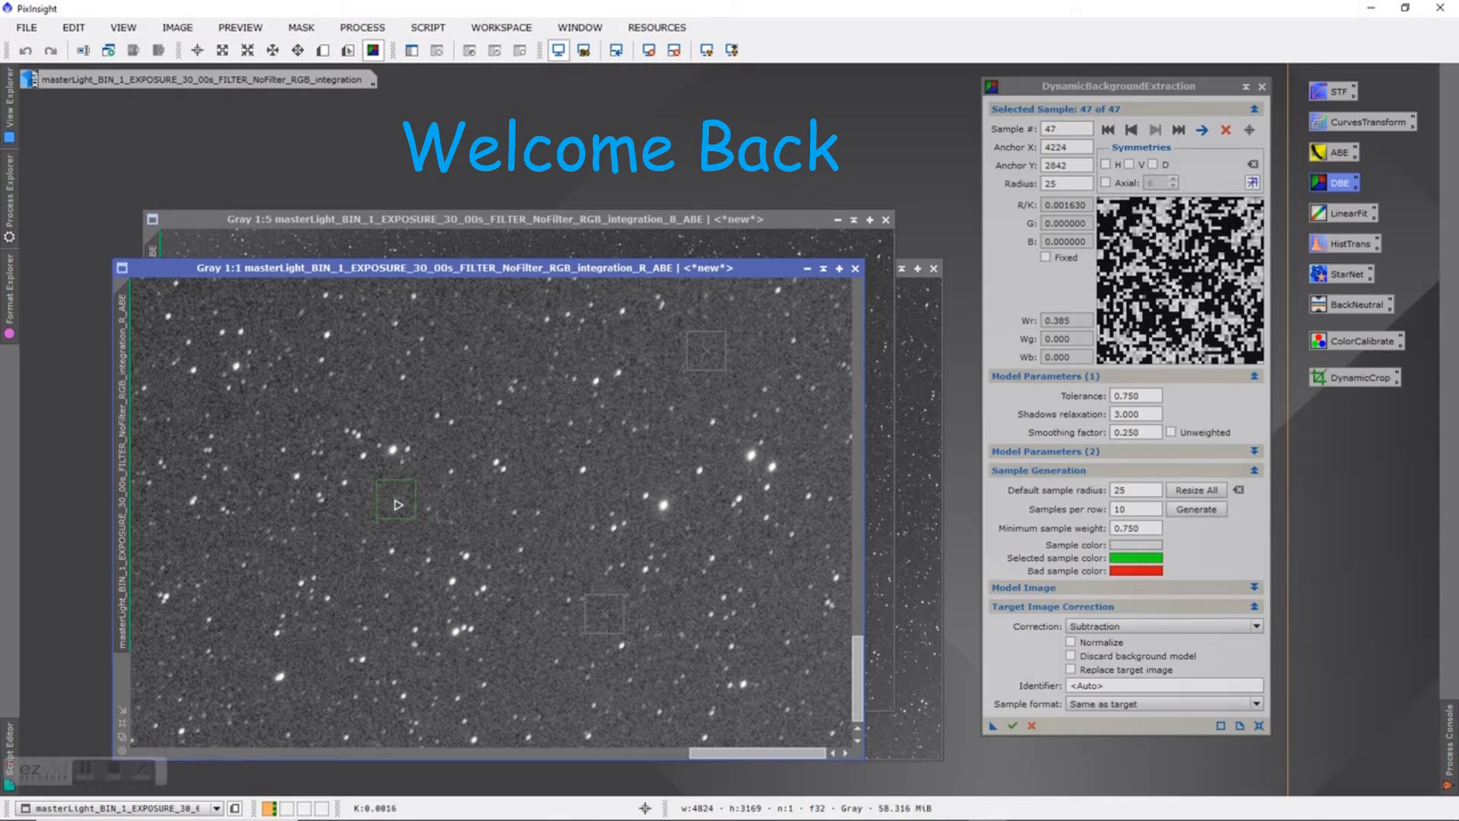
click(825, 463)
drag(828, 469, 835, 470)
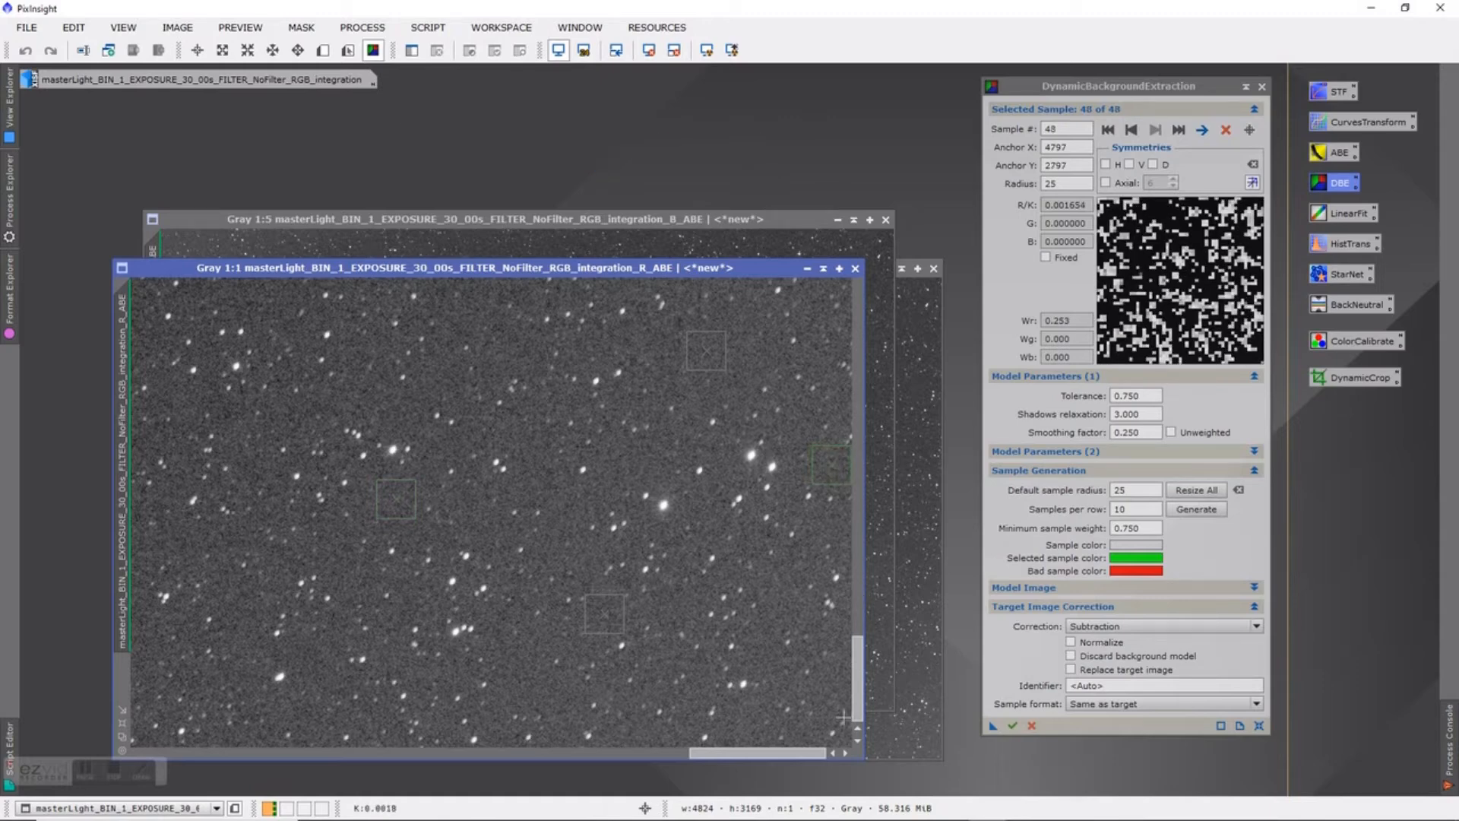
click(825, 688)
drag(825, 688, 555, 694)
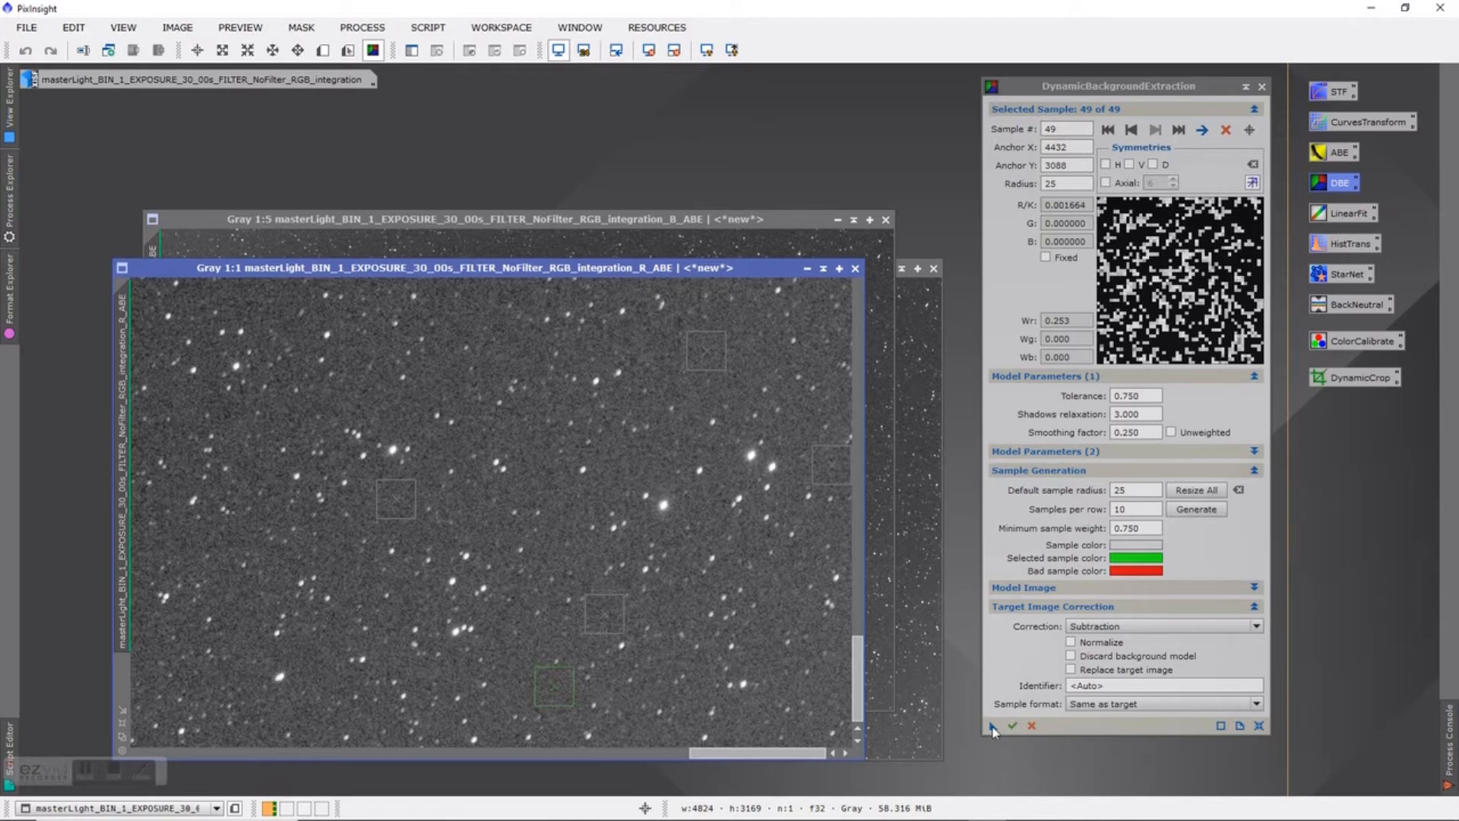
Save the DBE settings with their samples as a process icon on the workspace and run DBE on the R_ABE image
drag(993, 728, 1023, 767)
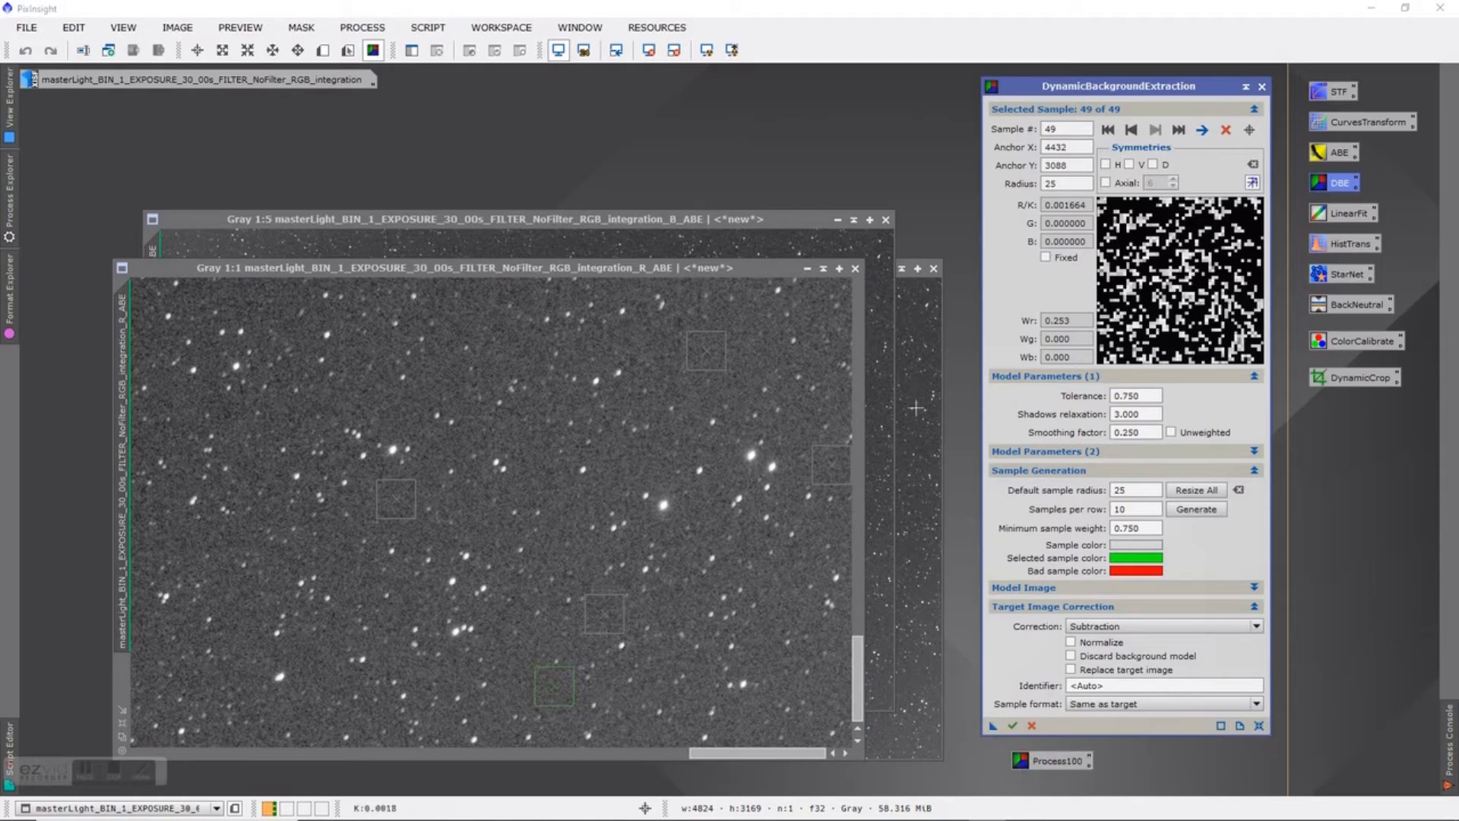
click(1013, 726)
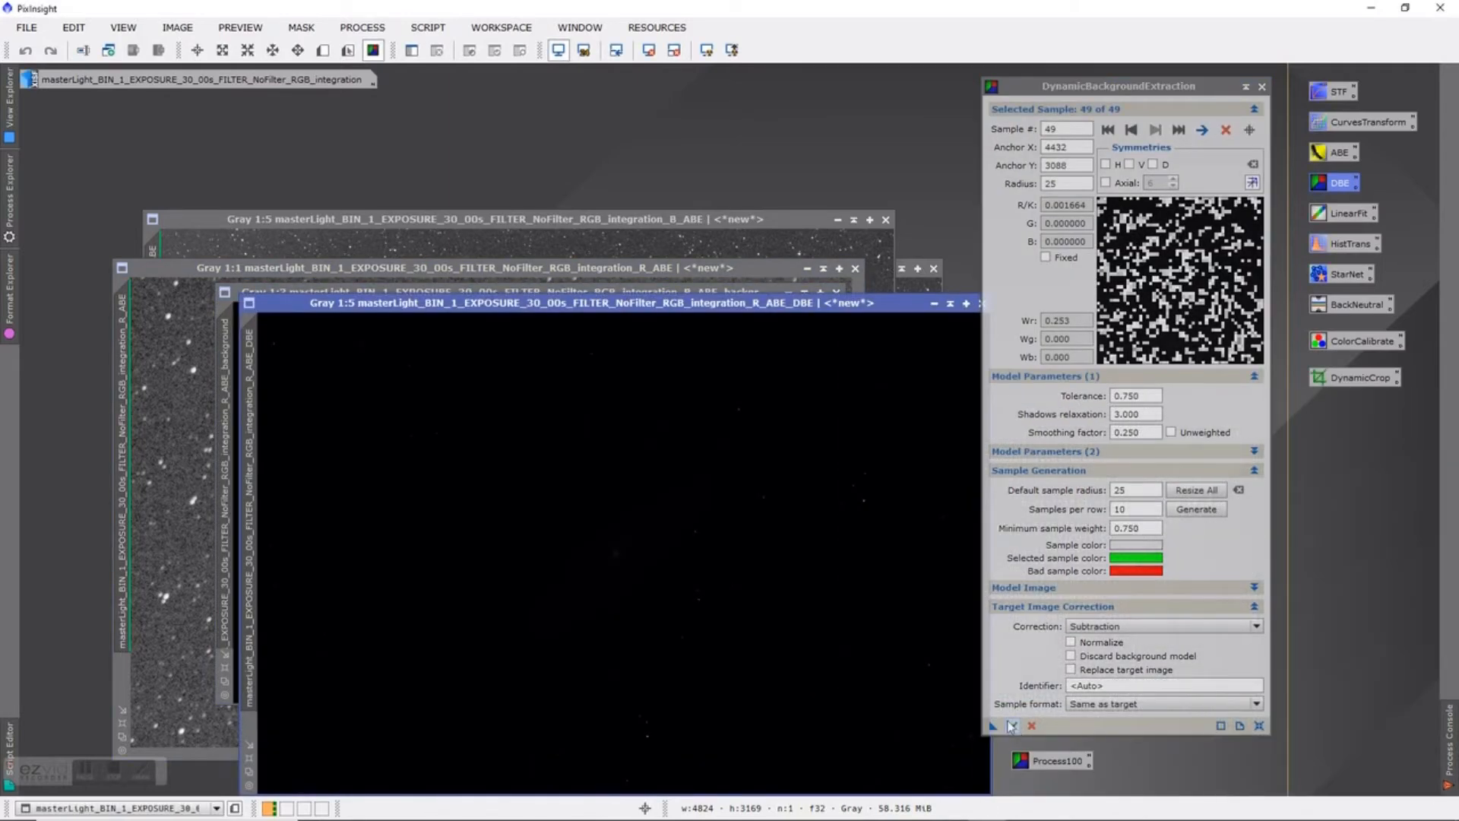
Minimize the corrected R_ABE_DBE image and park its icon below the minimized original master light
drag(743, 310, 619, 151)
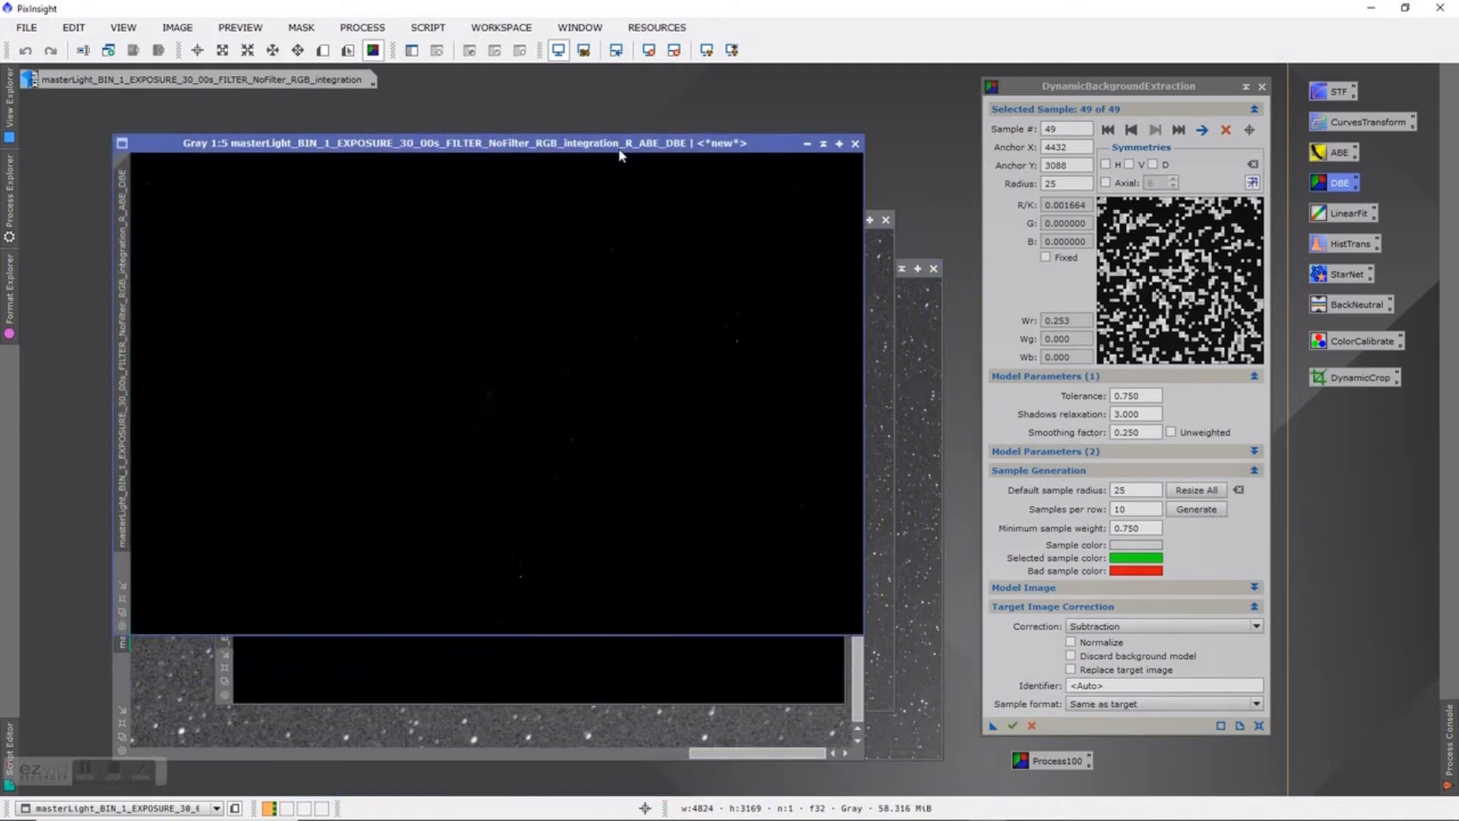
click(809, 146)
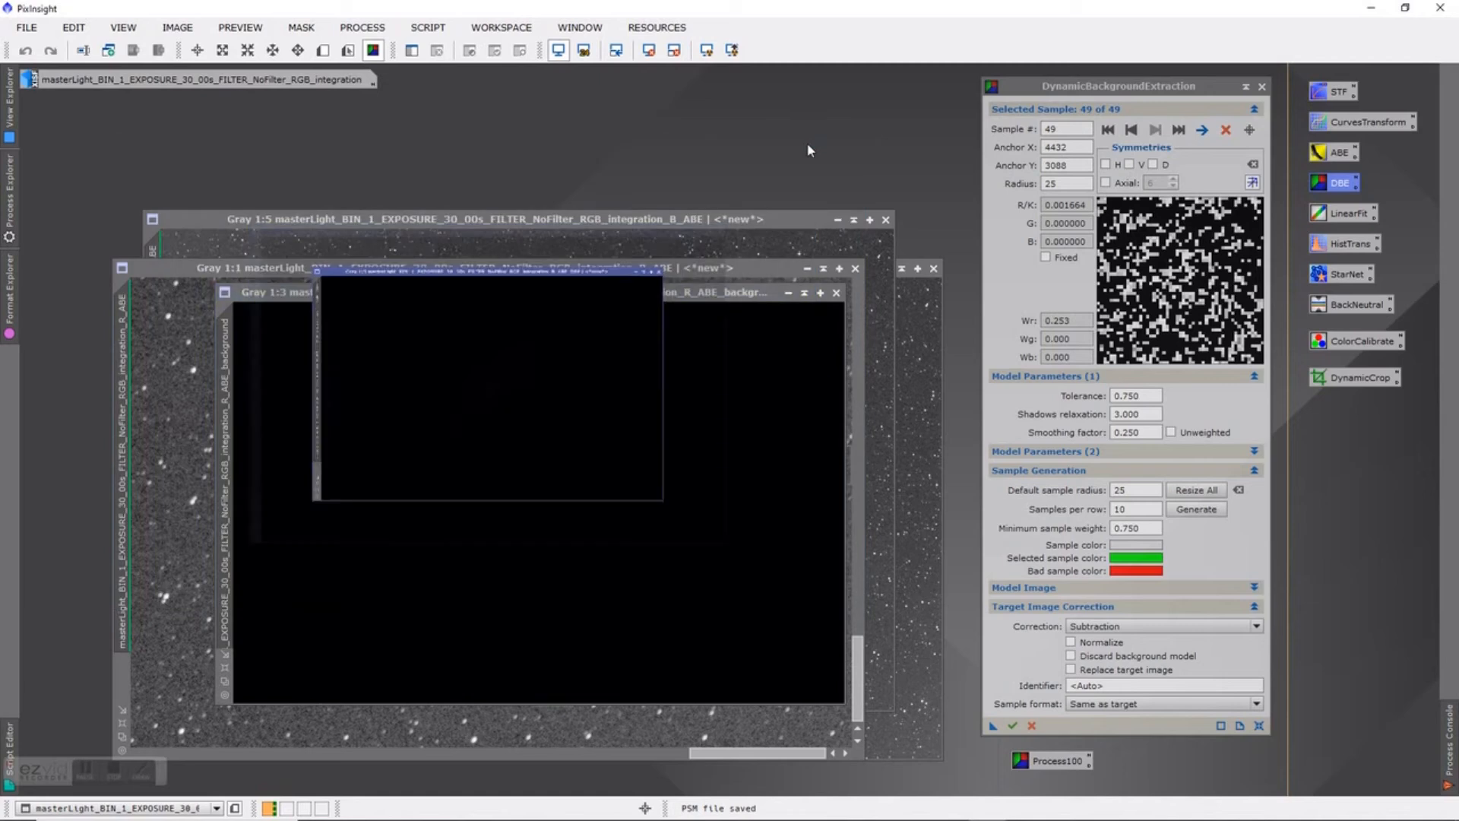
drag(684, 408, 220, 175)
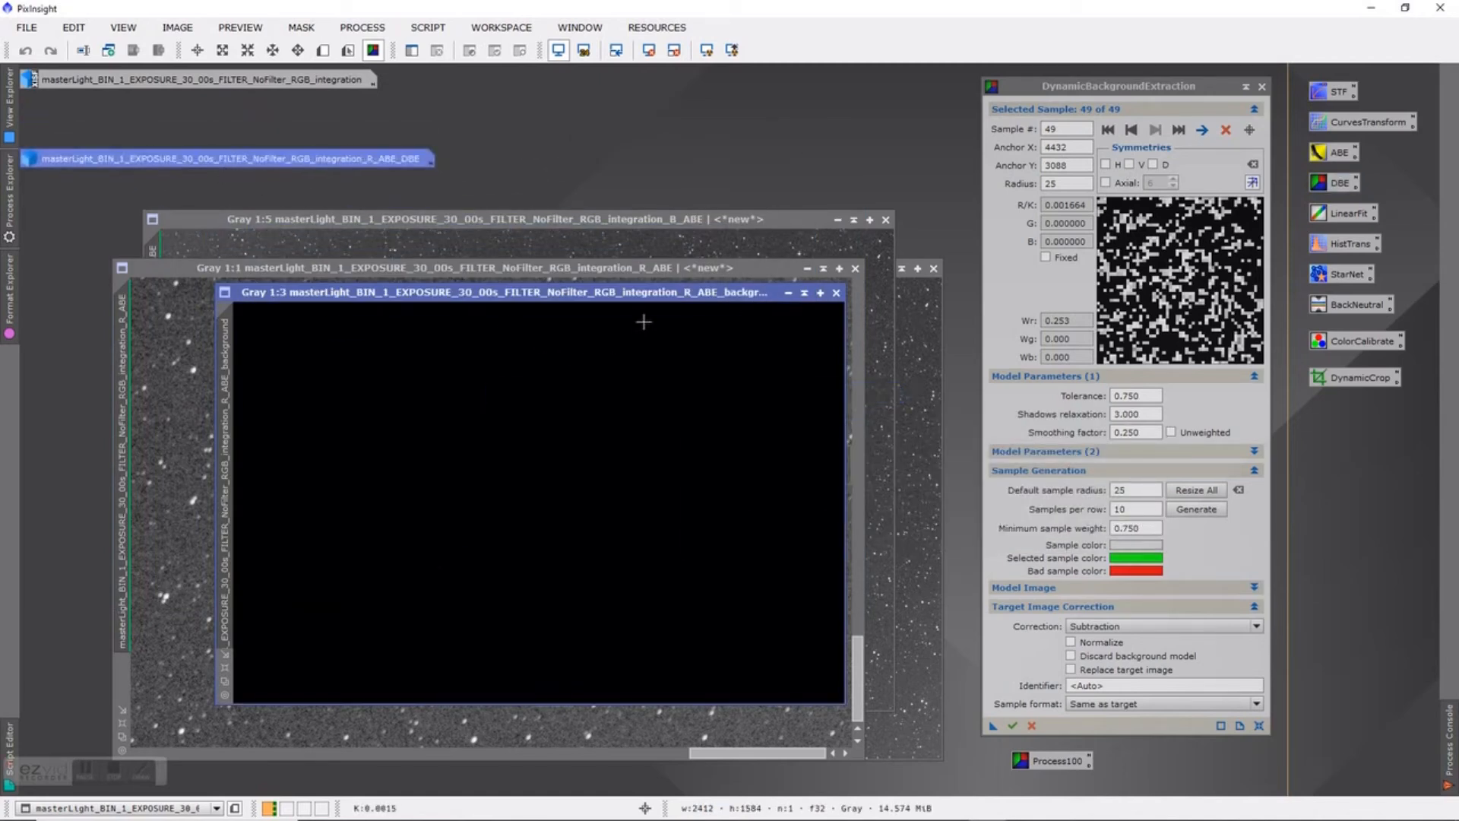
Auto-stretch the red channel's extracted background model to inspect the gradient, and close the model image
drag(684, 296, 575, 231)
click(706, 50)
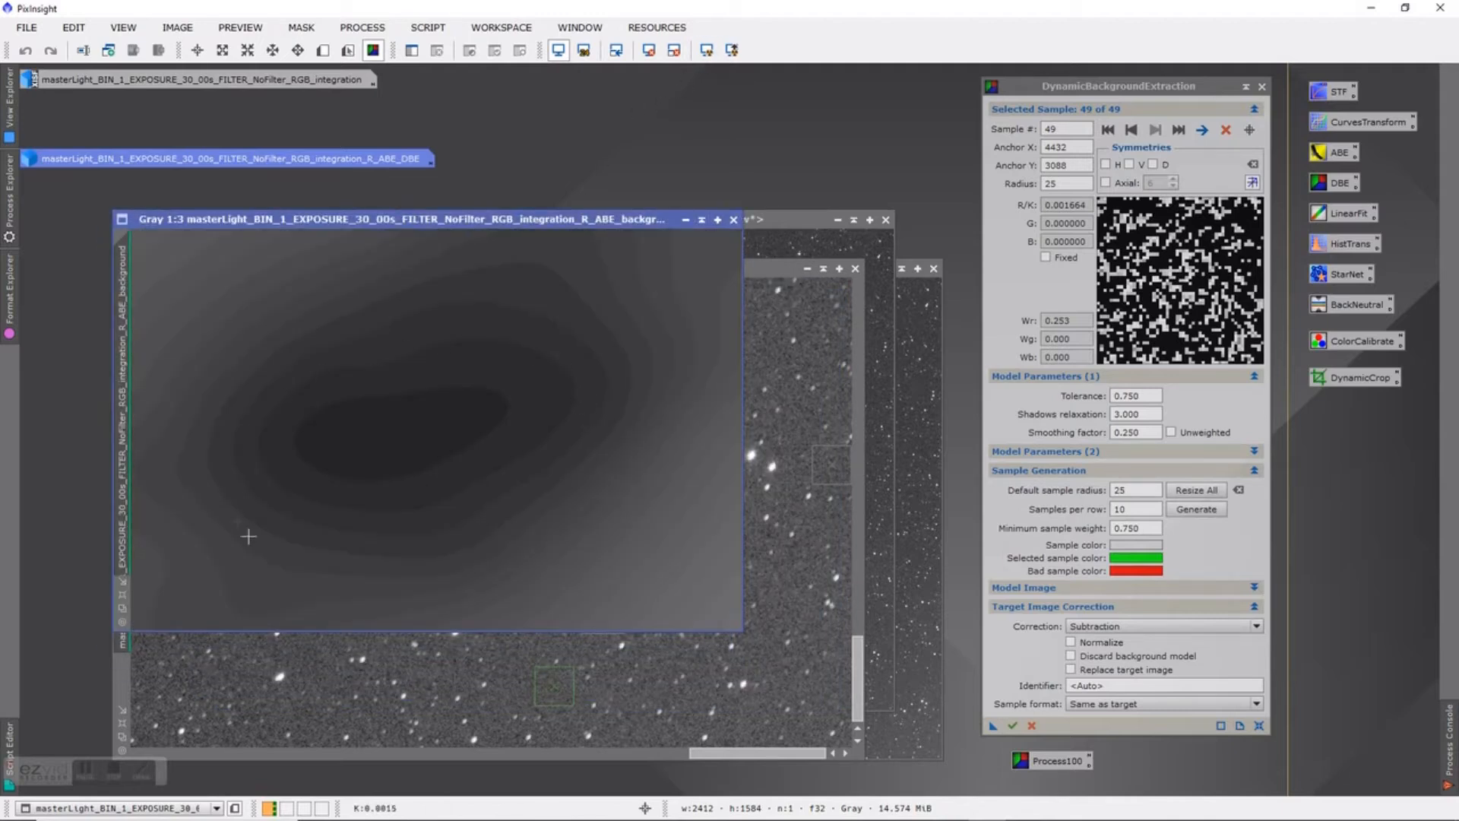
click(734, 221)
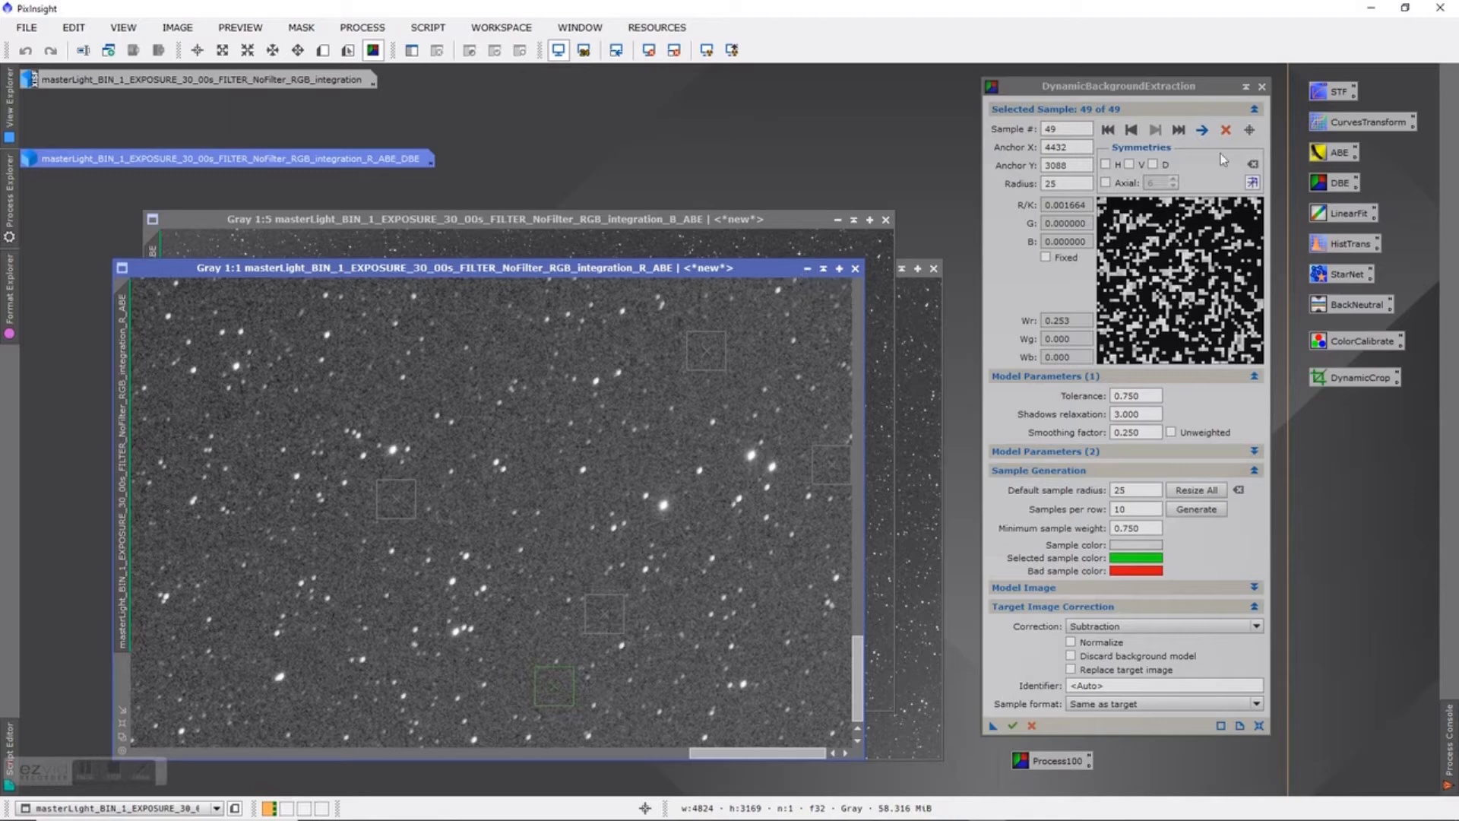
End the DBE session on the red channel, and minimize the R_ABE image beside the original master light's icon
click(1262, 88)
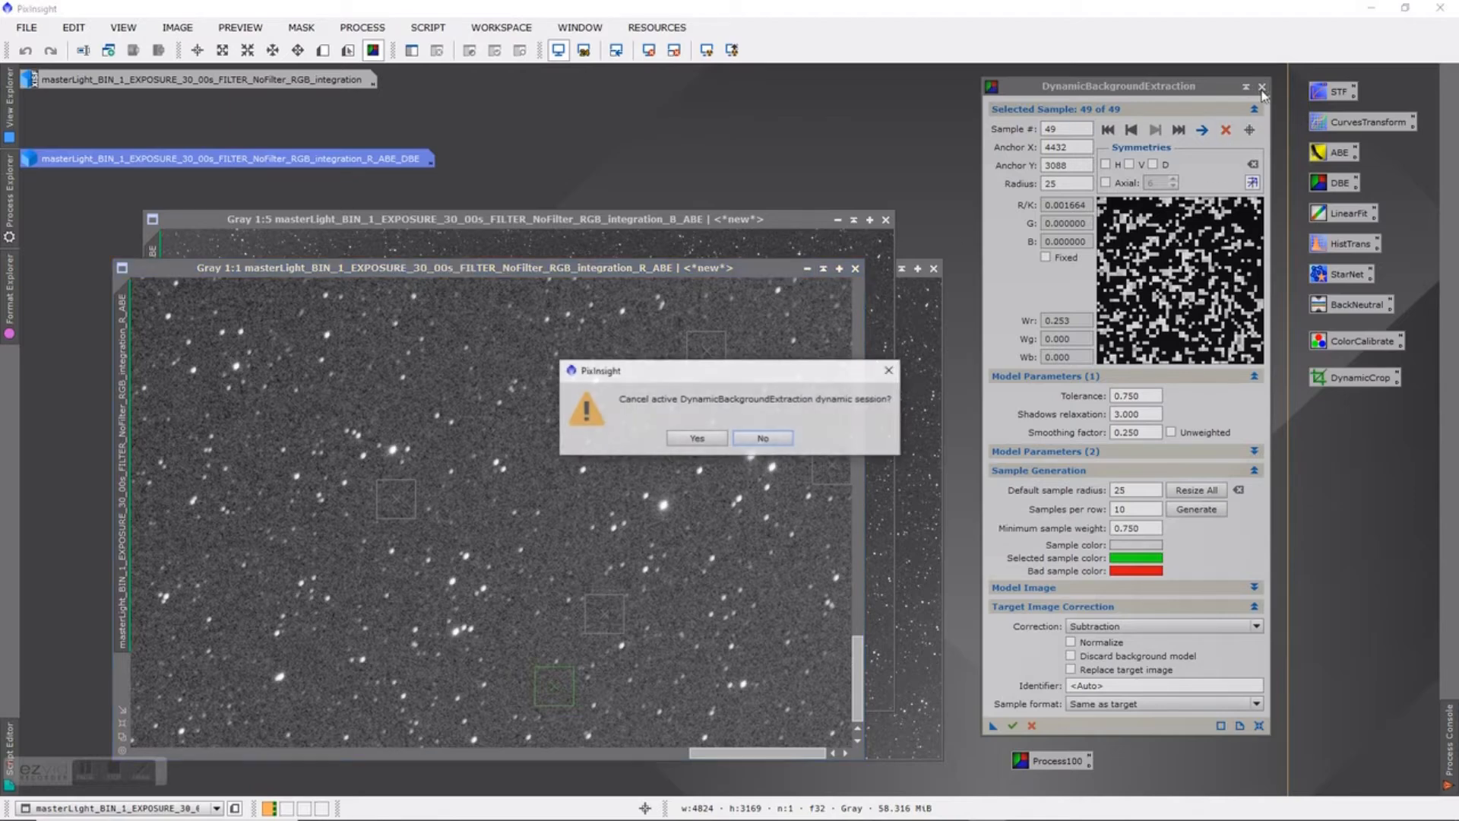
click(695, 441)
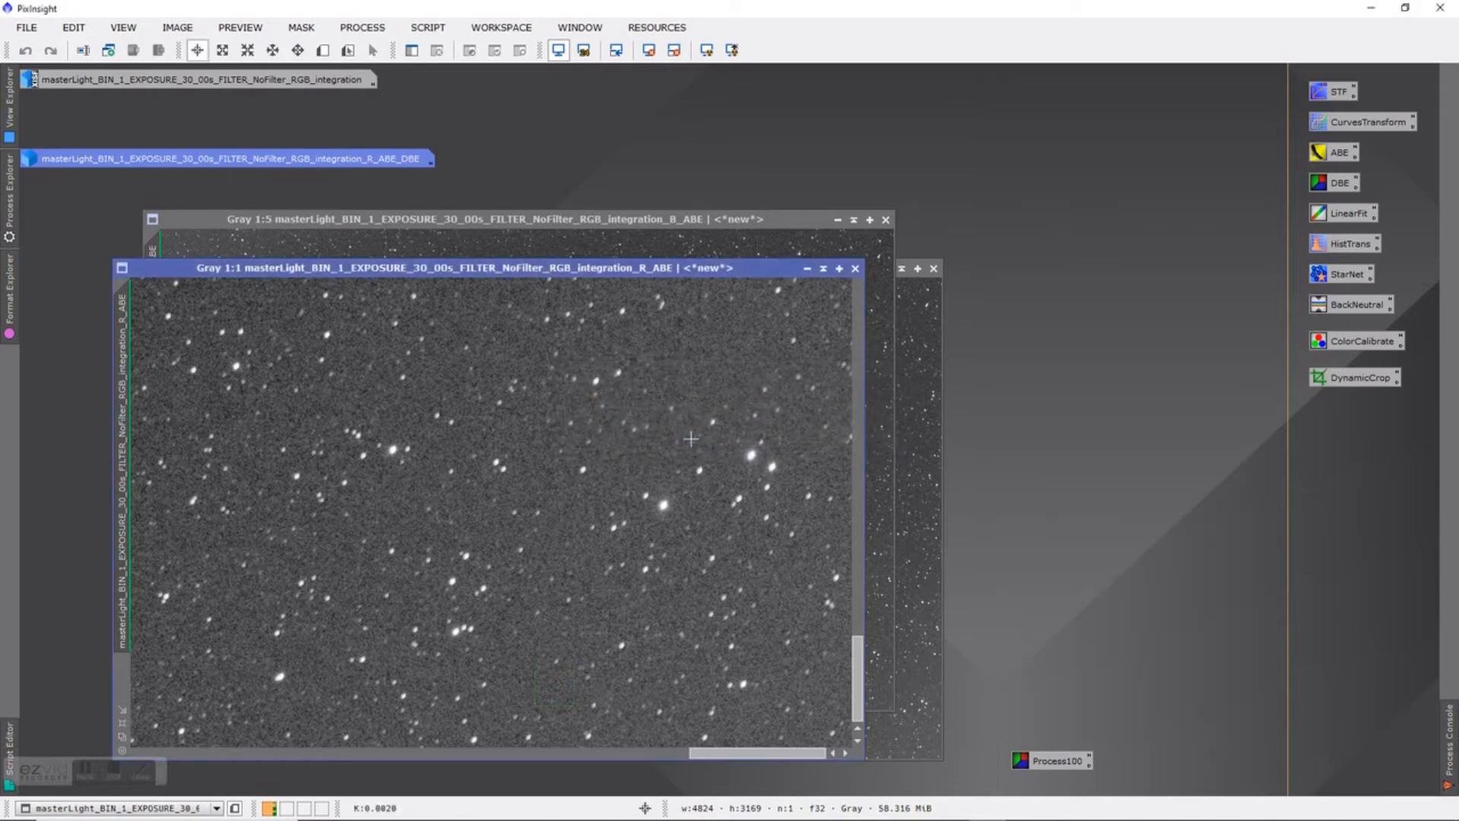
click(807, 271)
drag(608, 530, 514, 96)
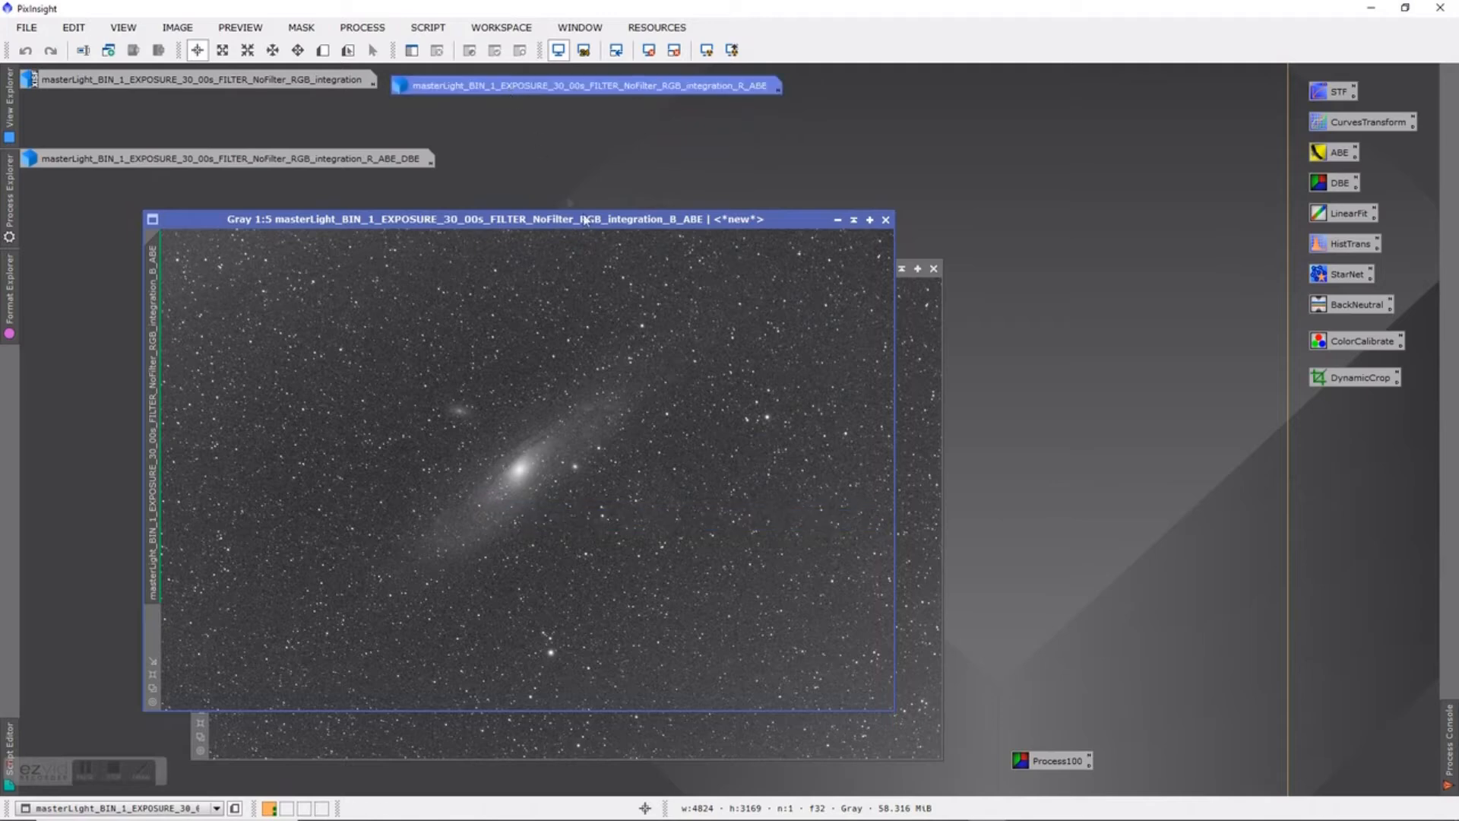
Load the saved DBE settings onto the B_ABE image and run the background extraction
double_click(1057, 761)
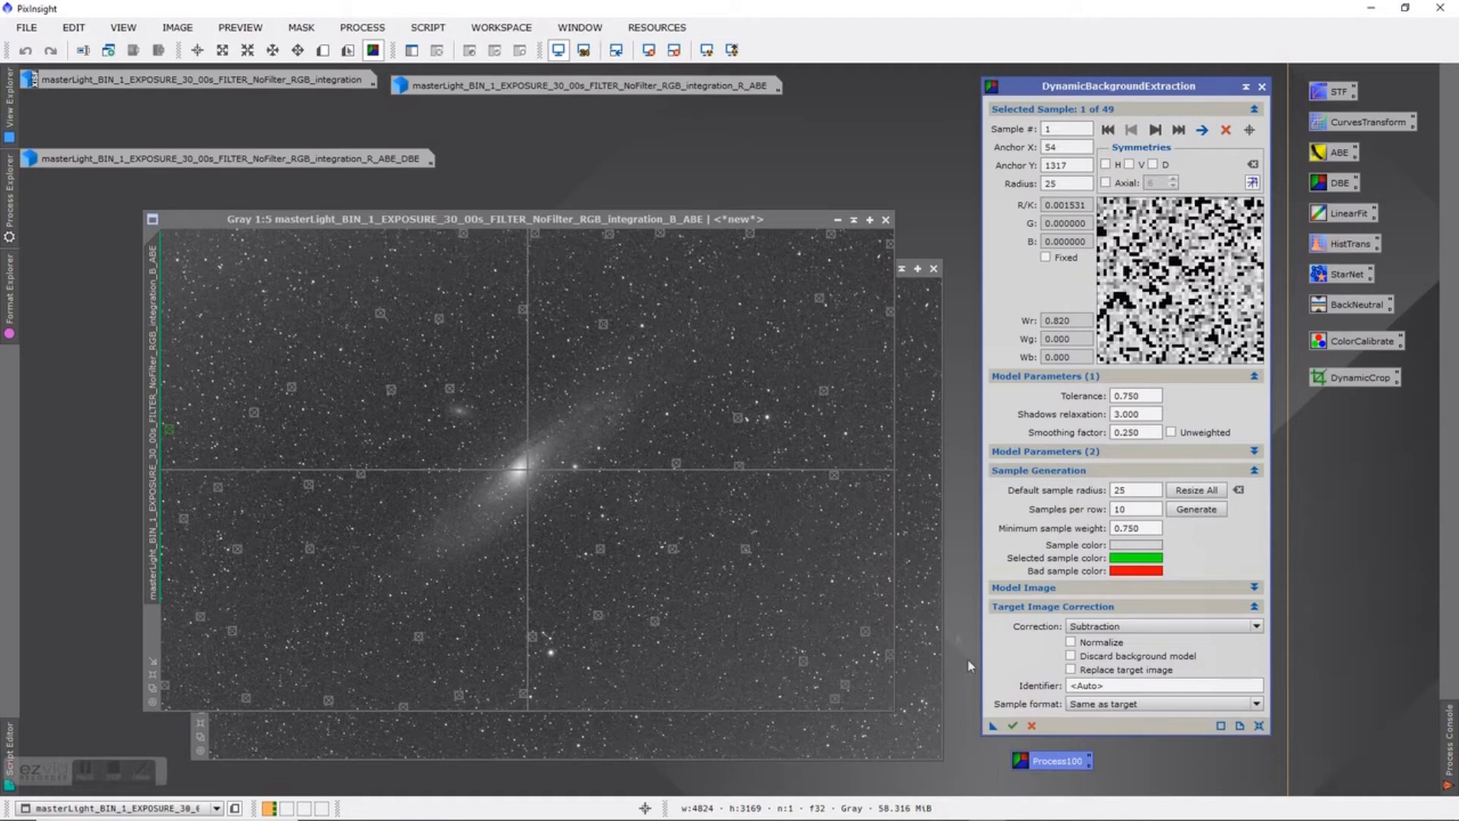
click(1011, 727)
click(1012, 727)
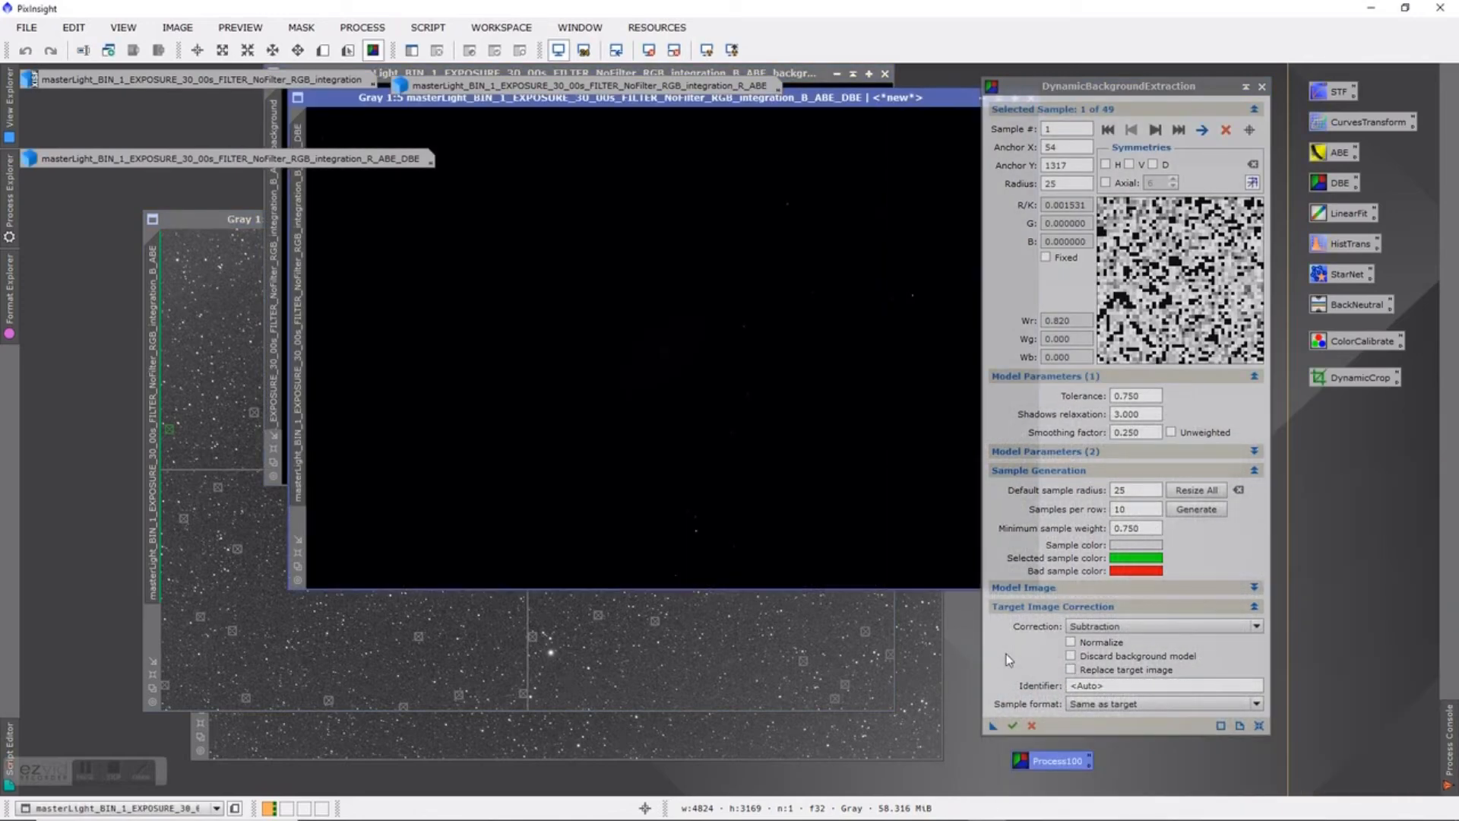
Minimize the corrected B_ABE_DBE image and close the blue channel's background model
drag(859, 99, 823, 176)
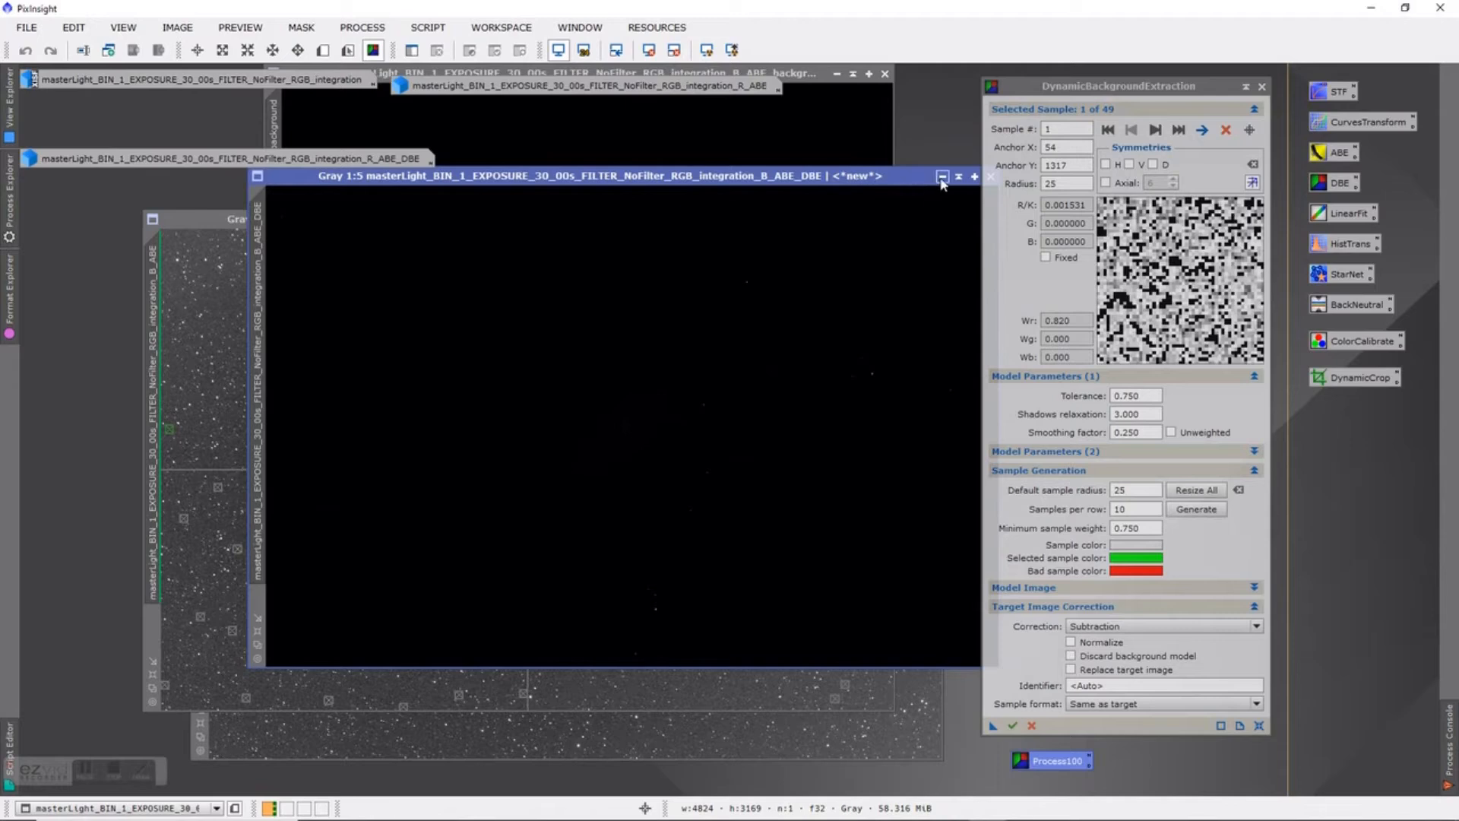
click(941, 178)
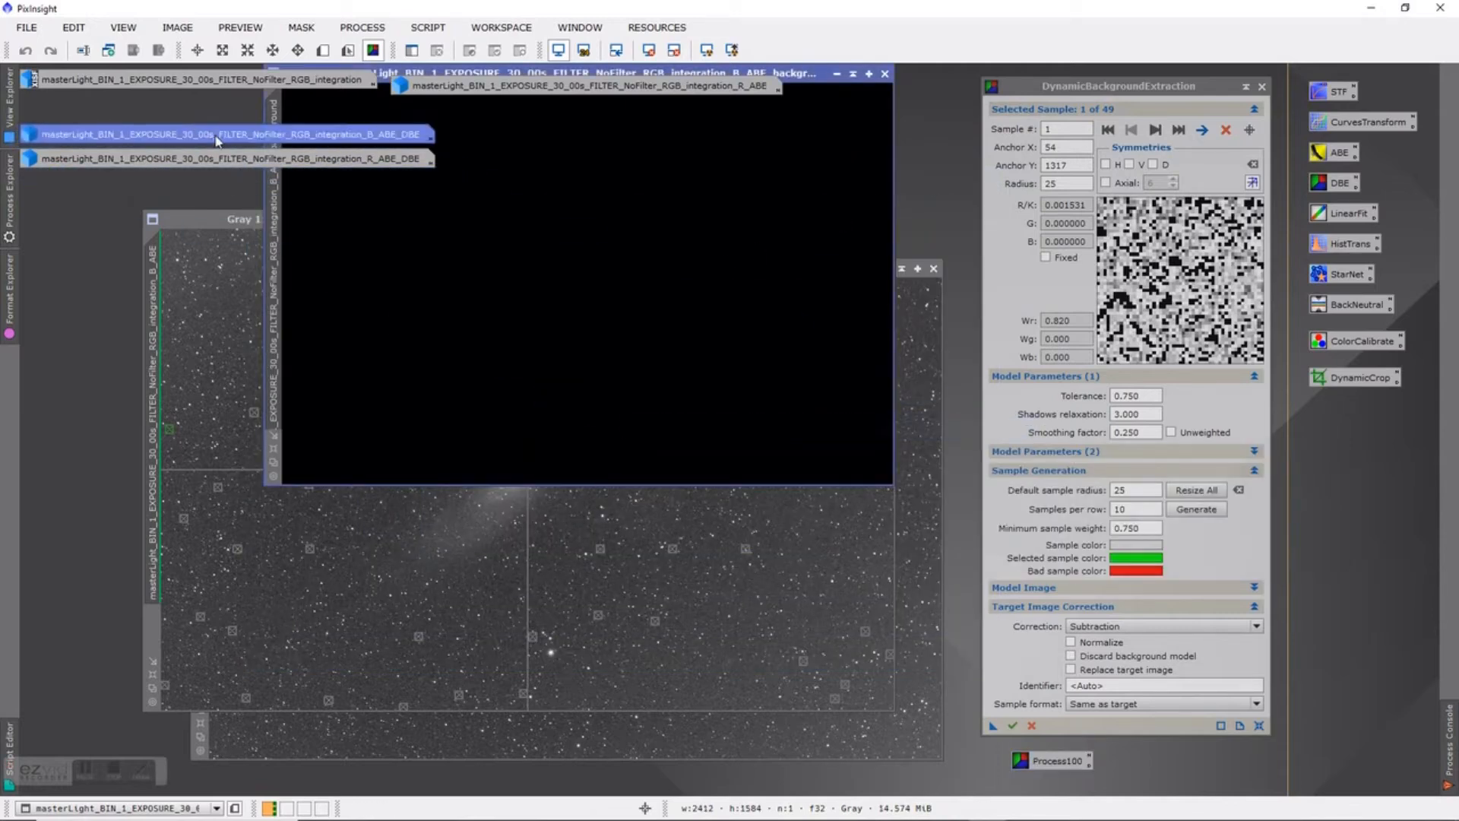
drag(808, 81, 802, 221)
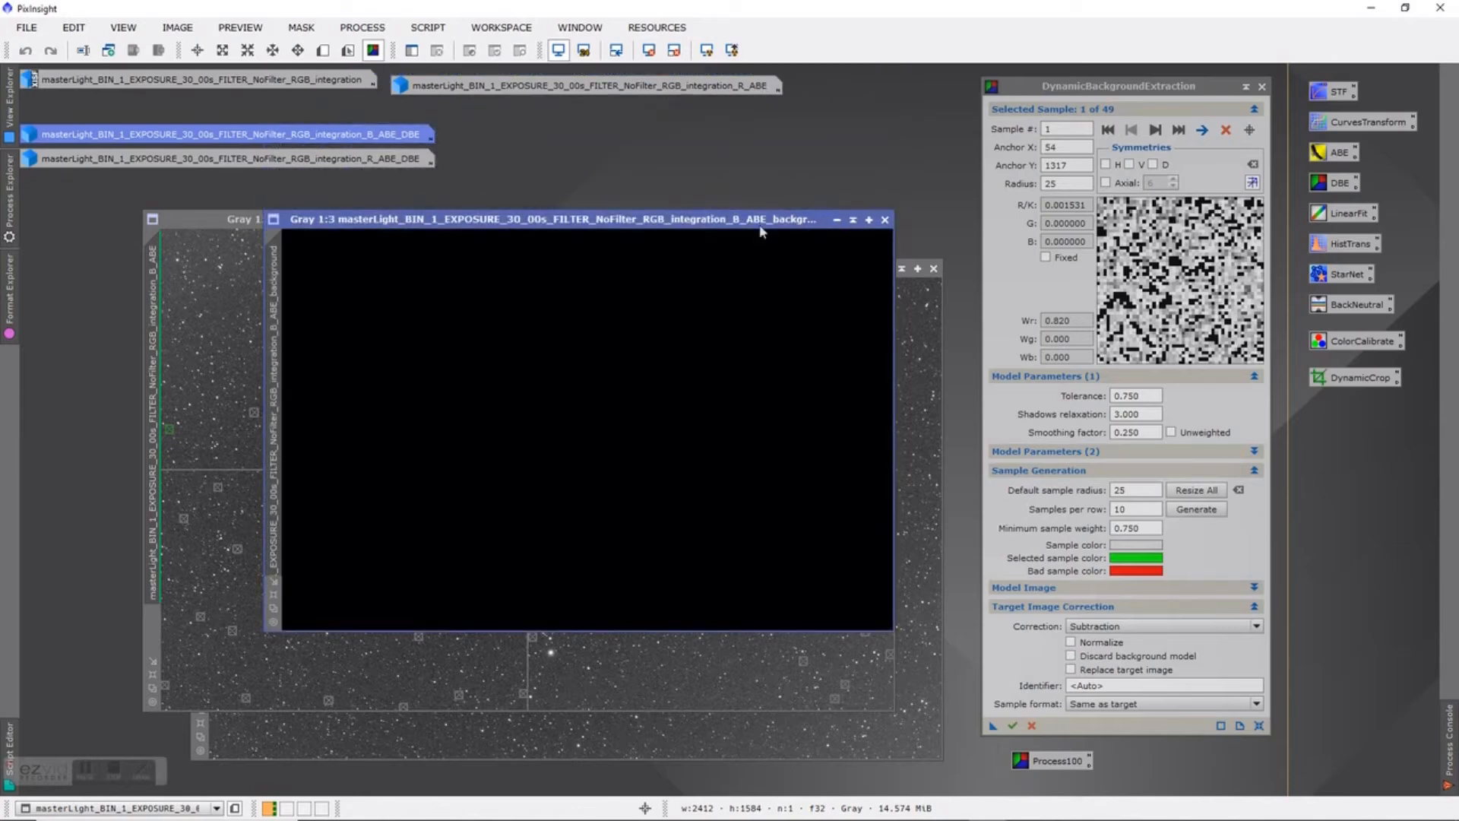
click(885, 220)
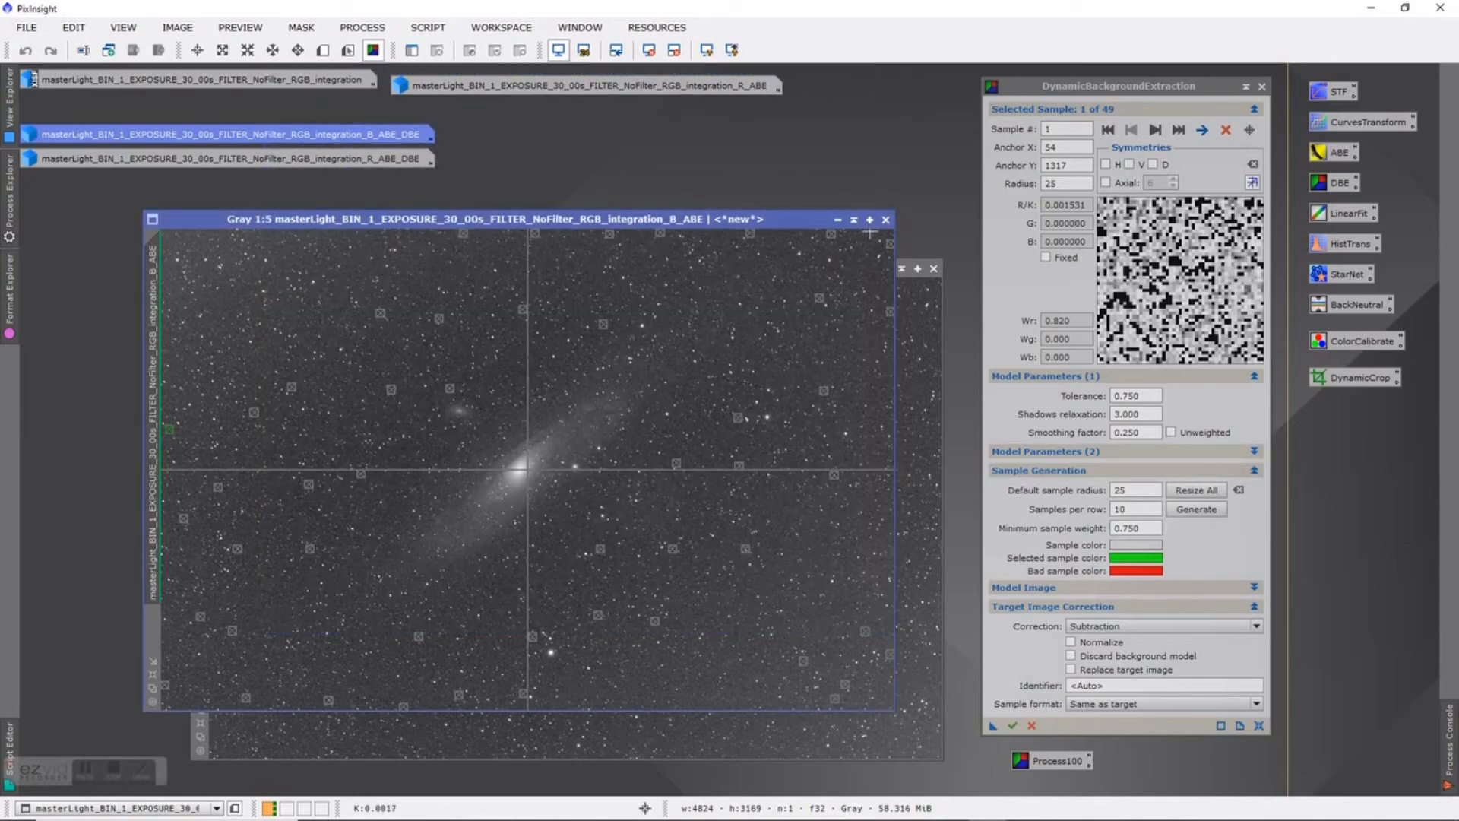
Minimize the B_ABE image, park its icon under the R_ABE icon, and end the blue channel's DBE session
click(838, 220)
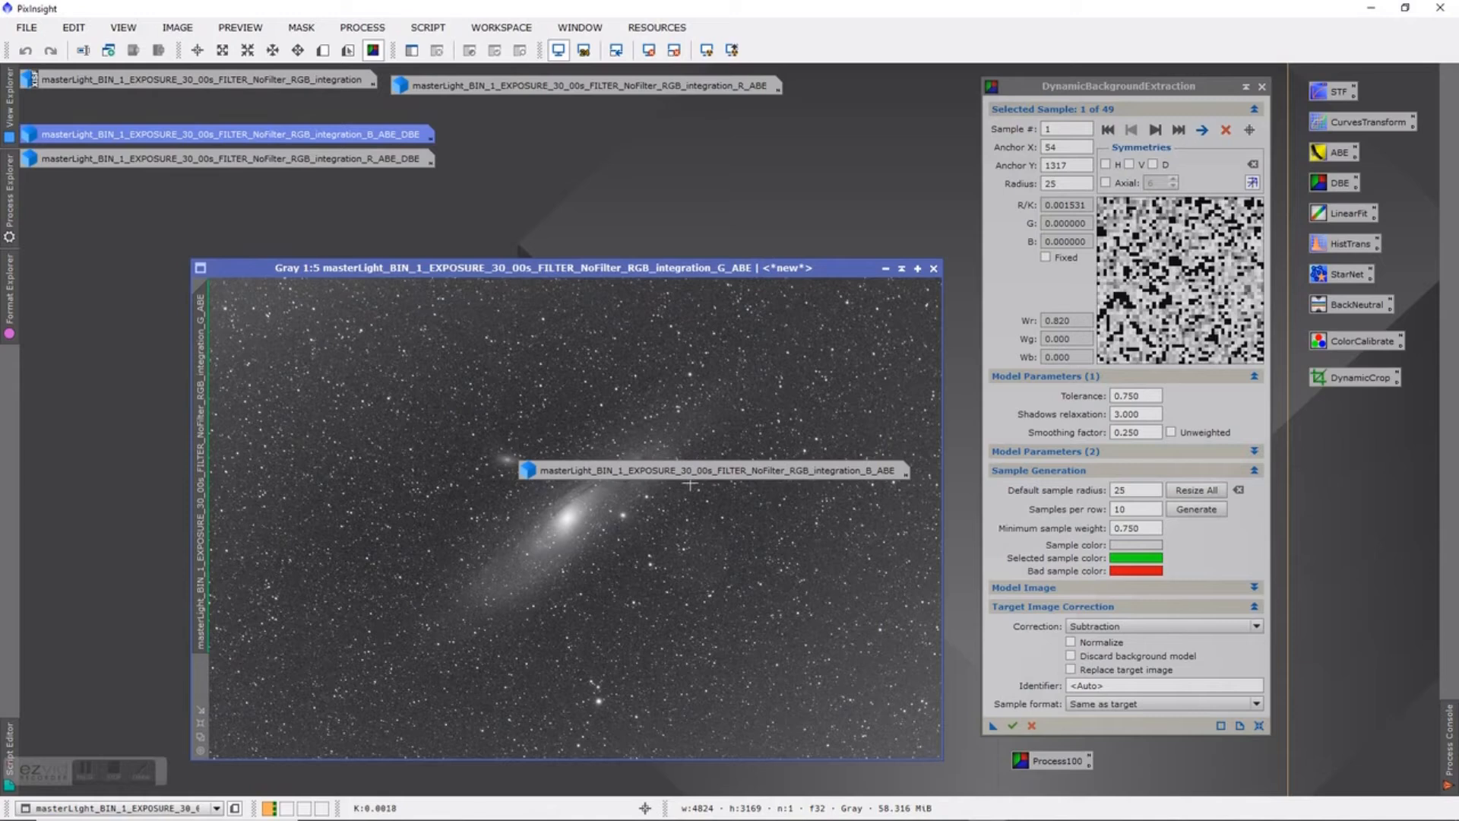
drag(688, 472, 569, 114)
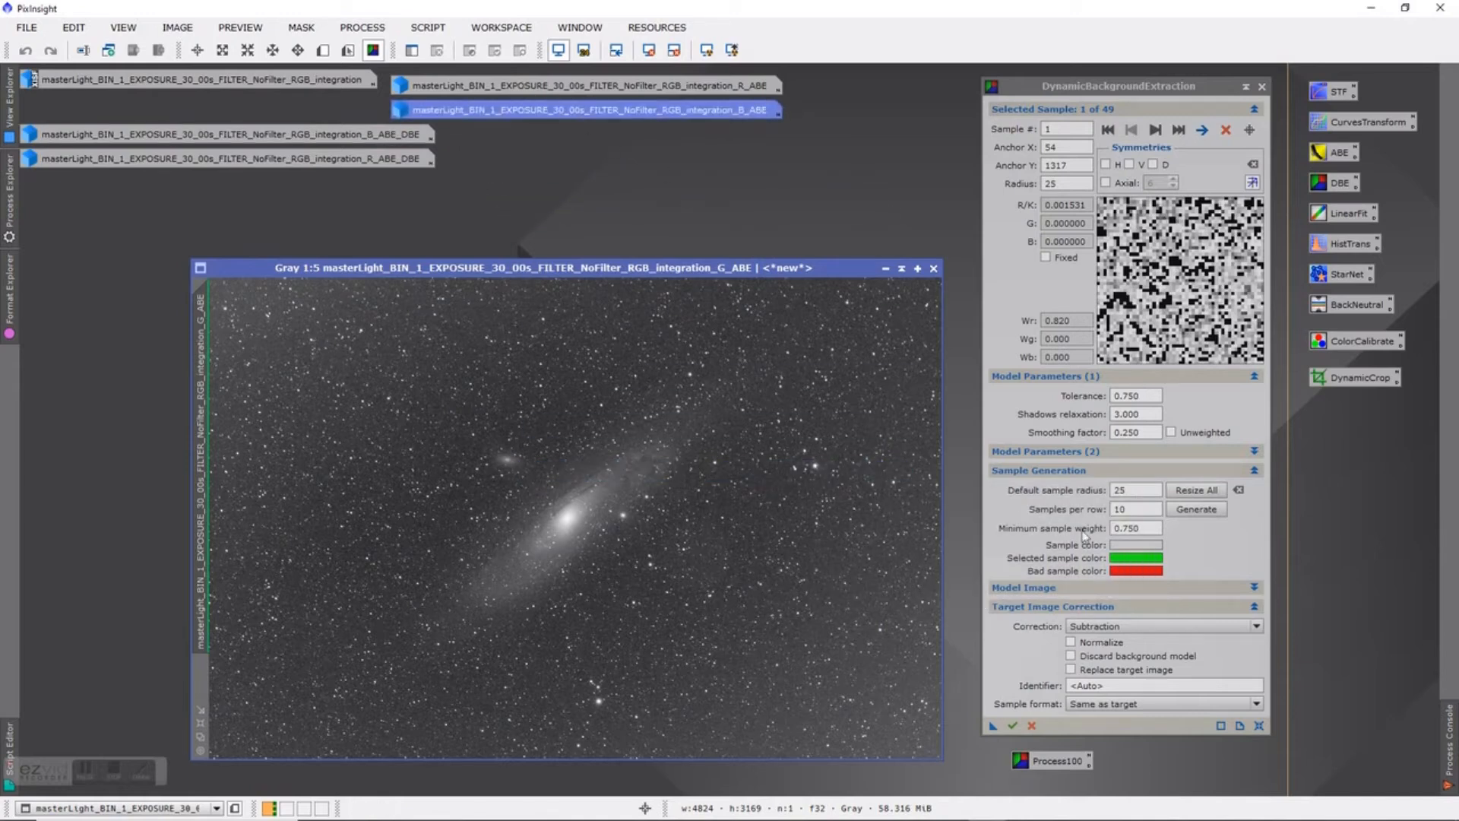
click(1262, 88)
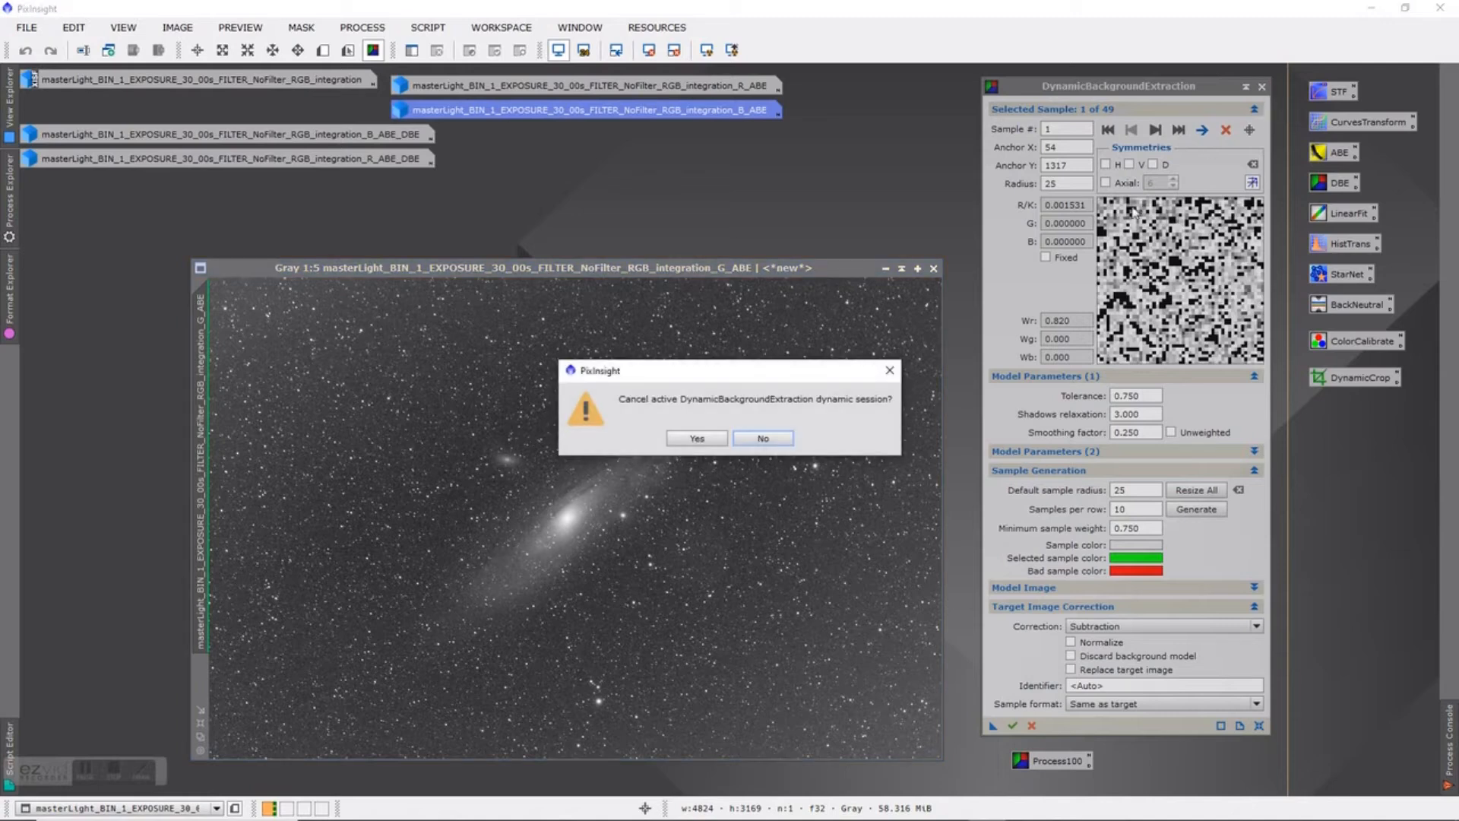
click(697, 439)
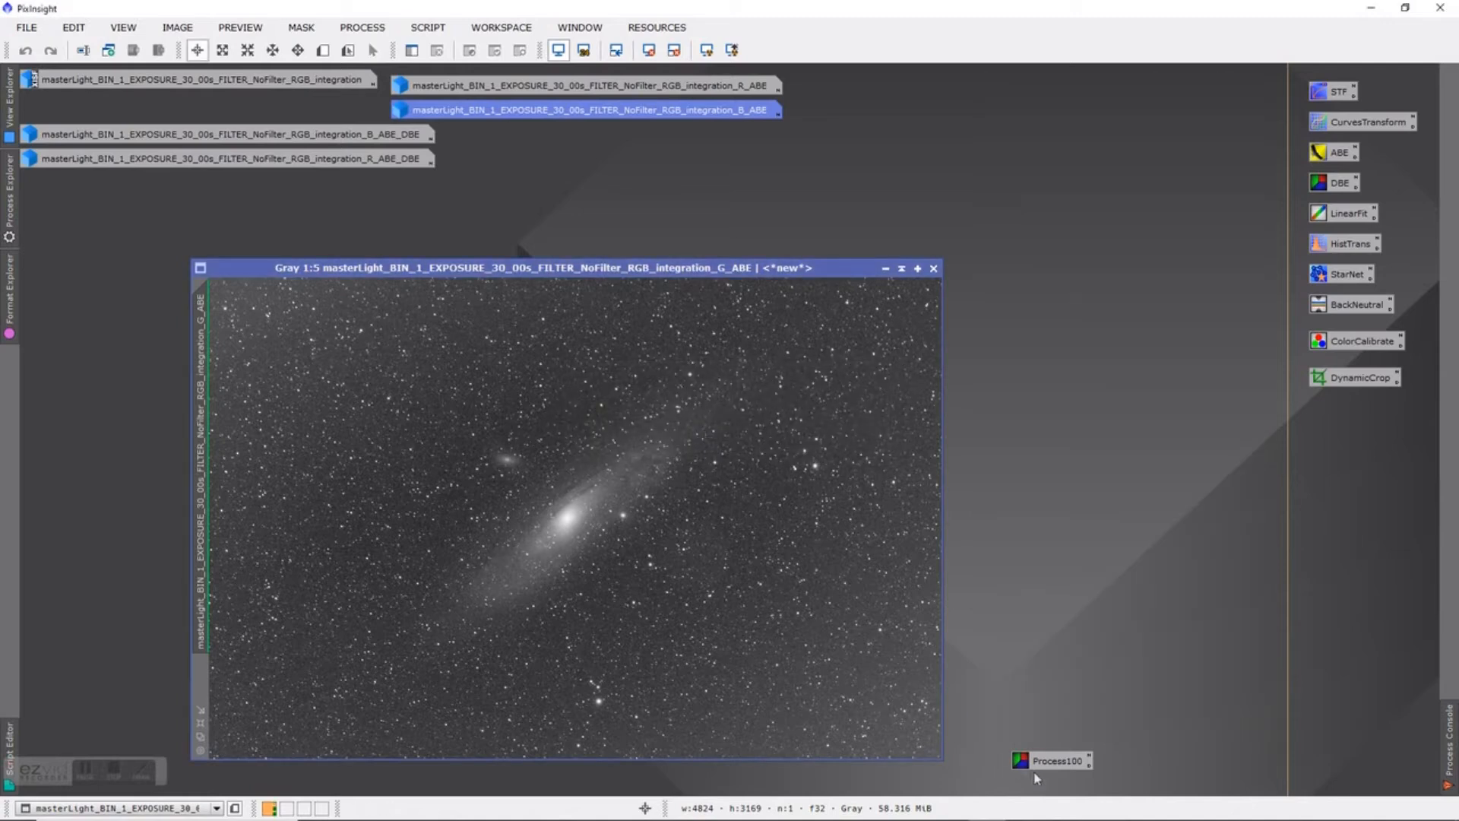
Load the saved DBE settings onto the G_ABE image and reposition its window on the workspace
double_click(1059, 761)
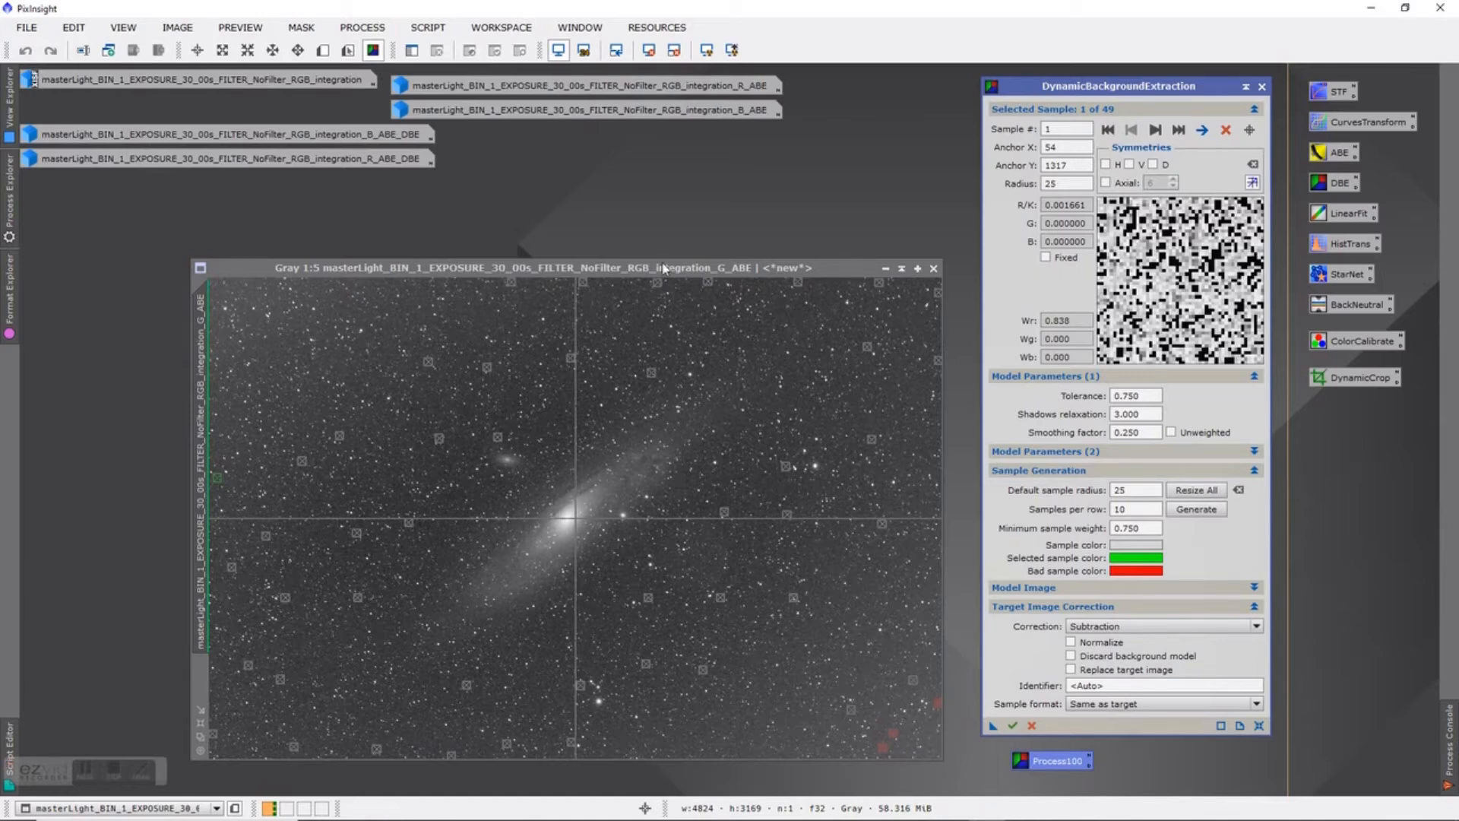
drag(664, 271, 605, 201)
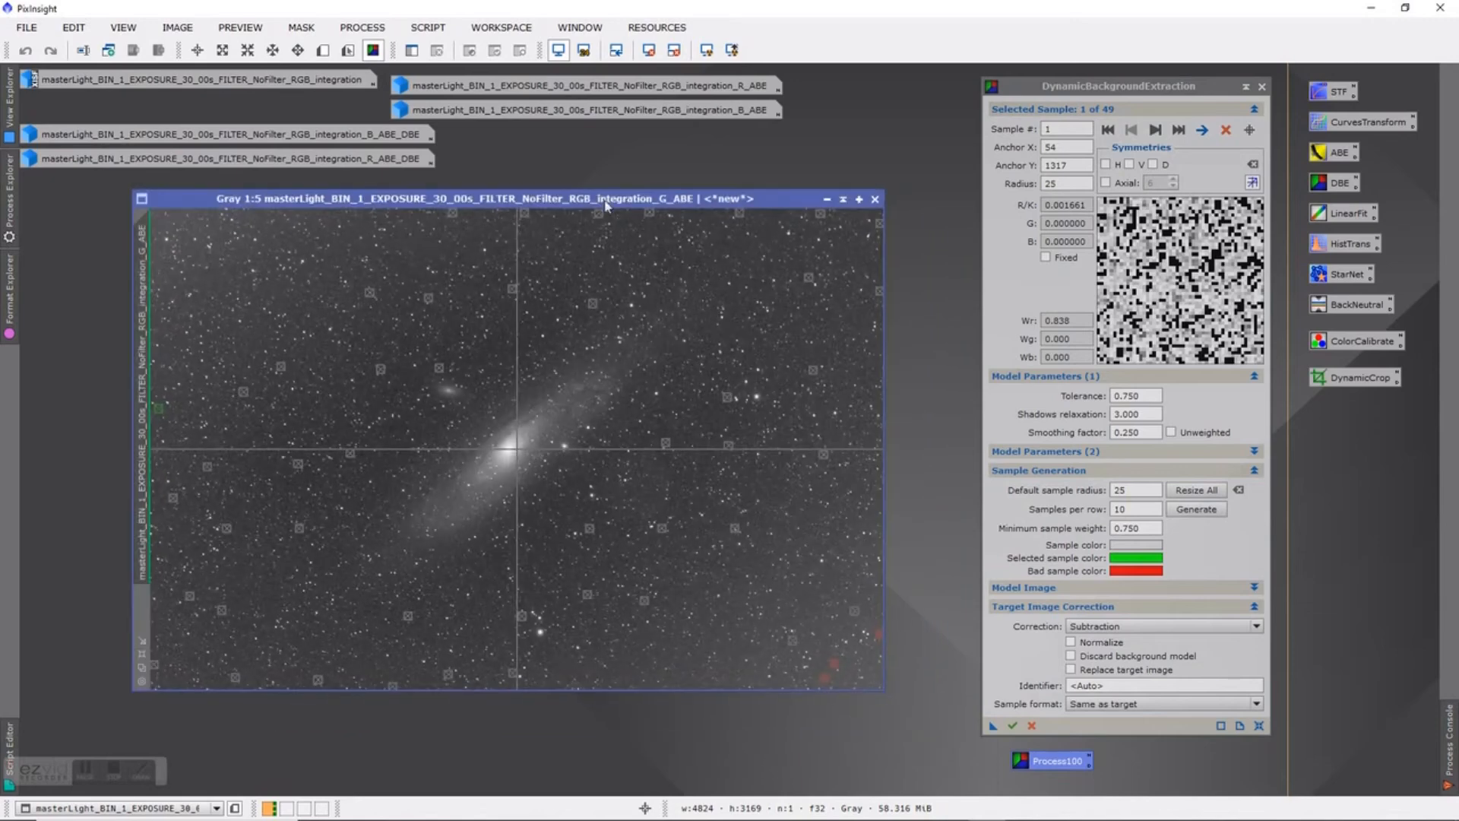
Move rejected samples 46, 48 and 49 on the G_ABE image to about X 4449, Y 2874; X 4575, Y 2776; and X 4384, Y 3053
scroll(793, 626, down, 1)
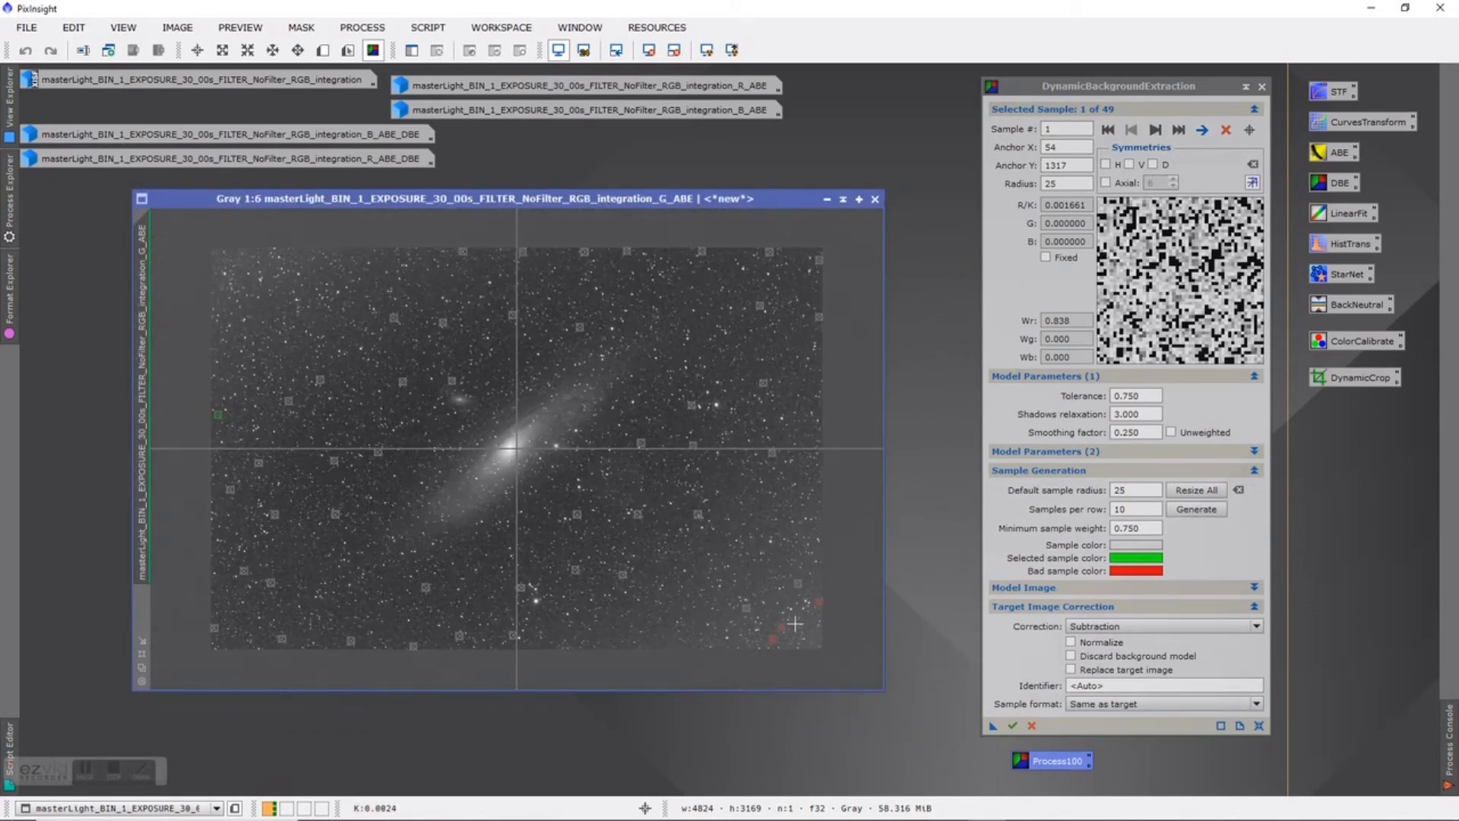
scroll(795, 624, up, 5)
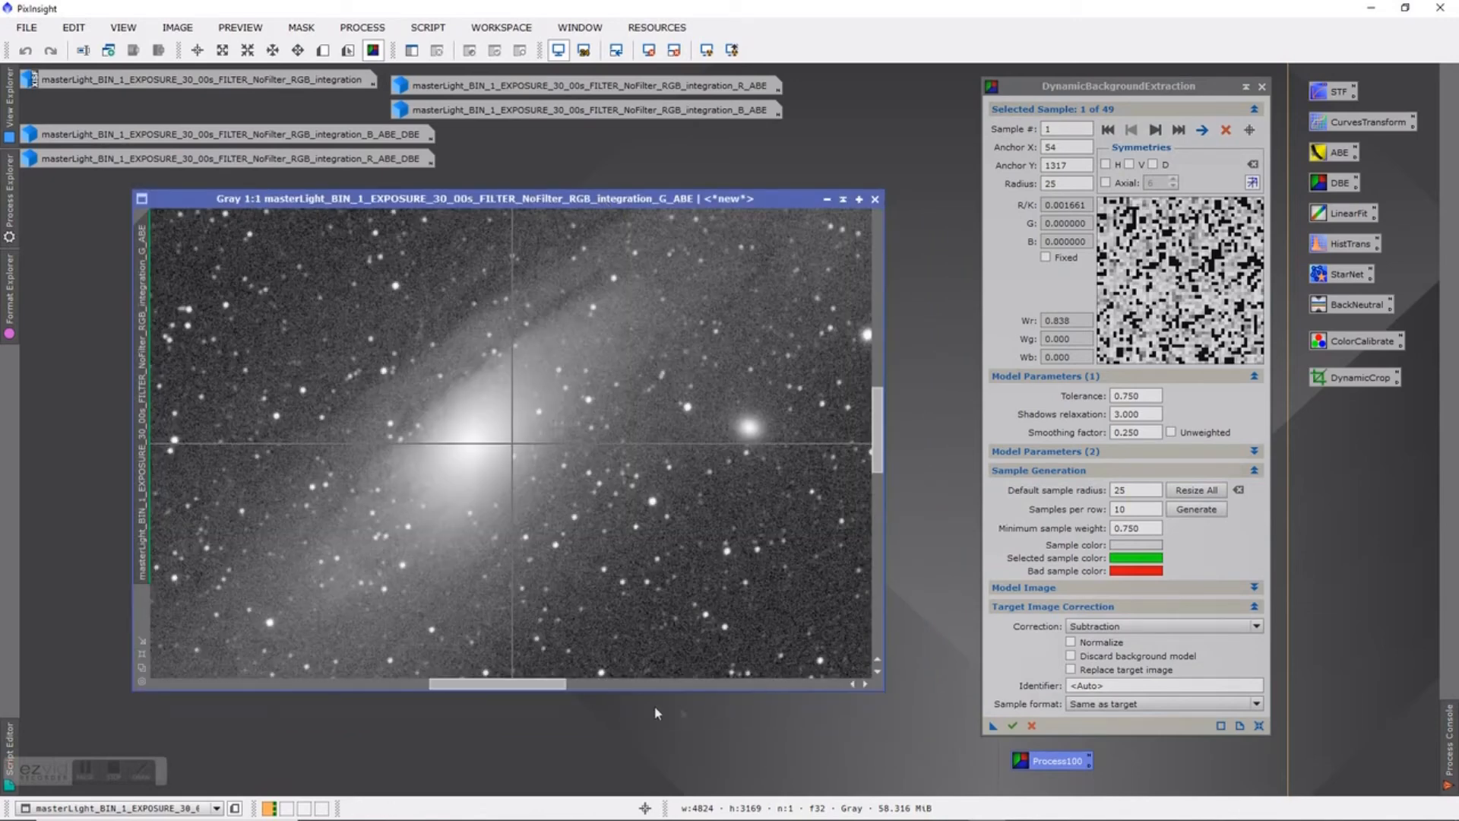
drag(537, 692, 820, 692)
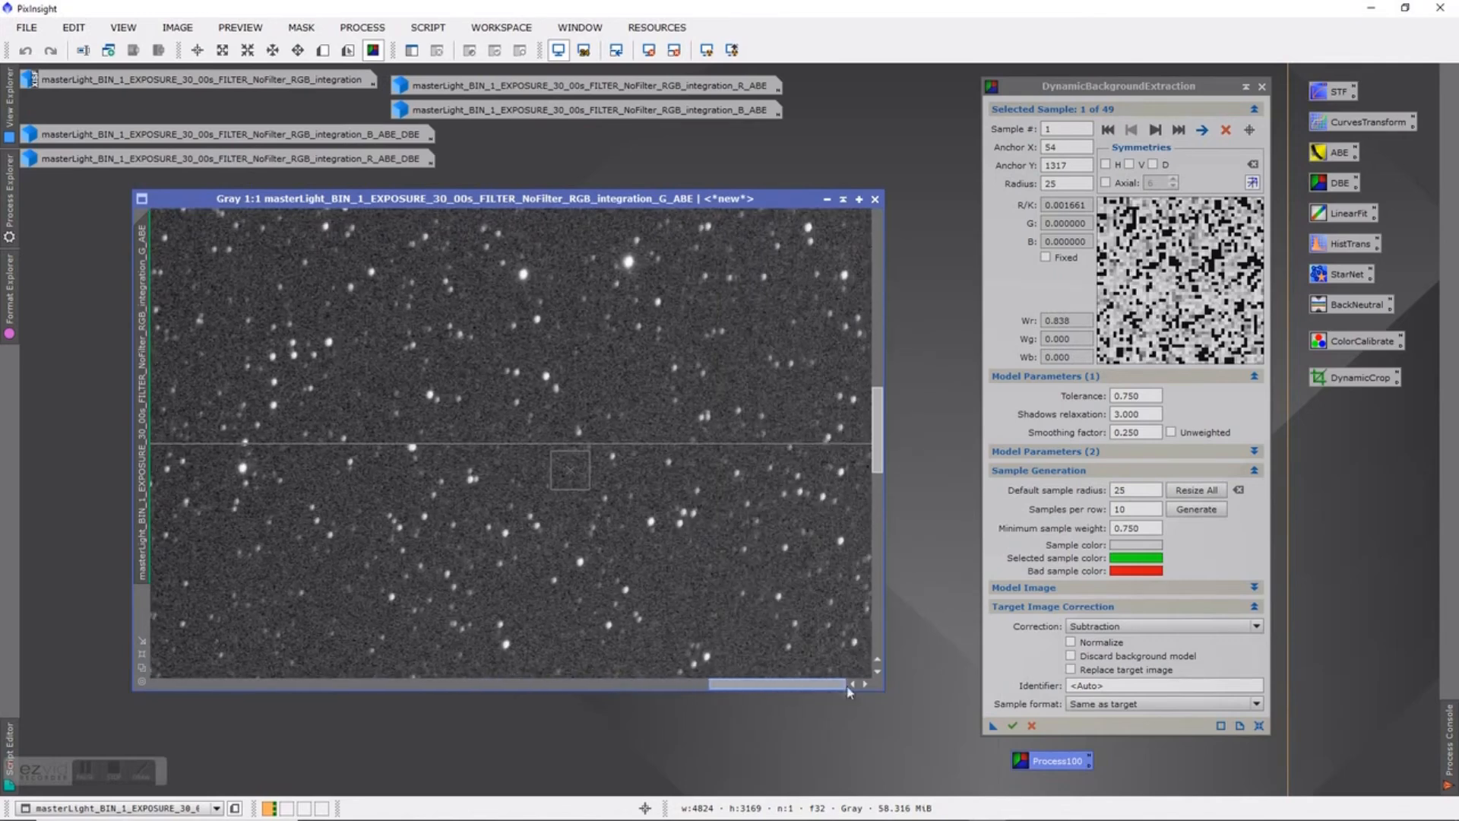
drag(879, 440, 908, 672)
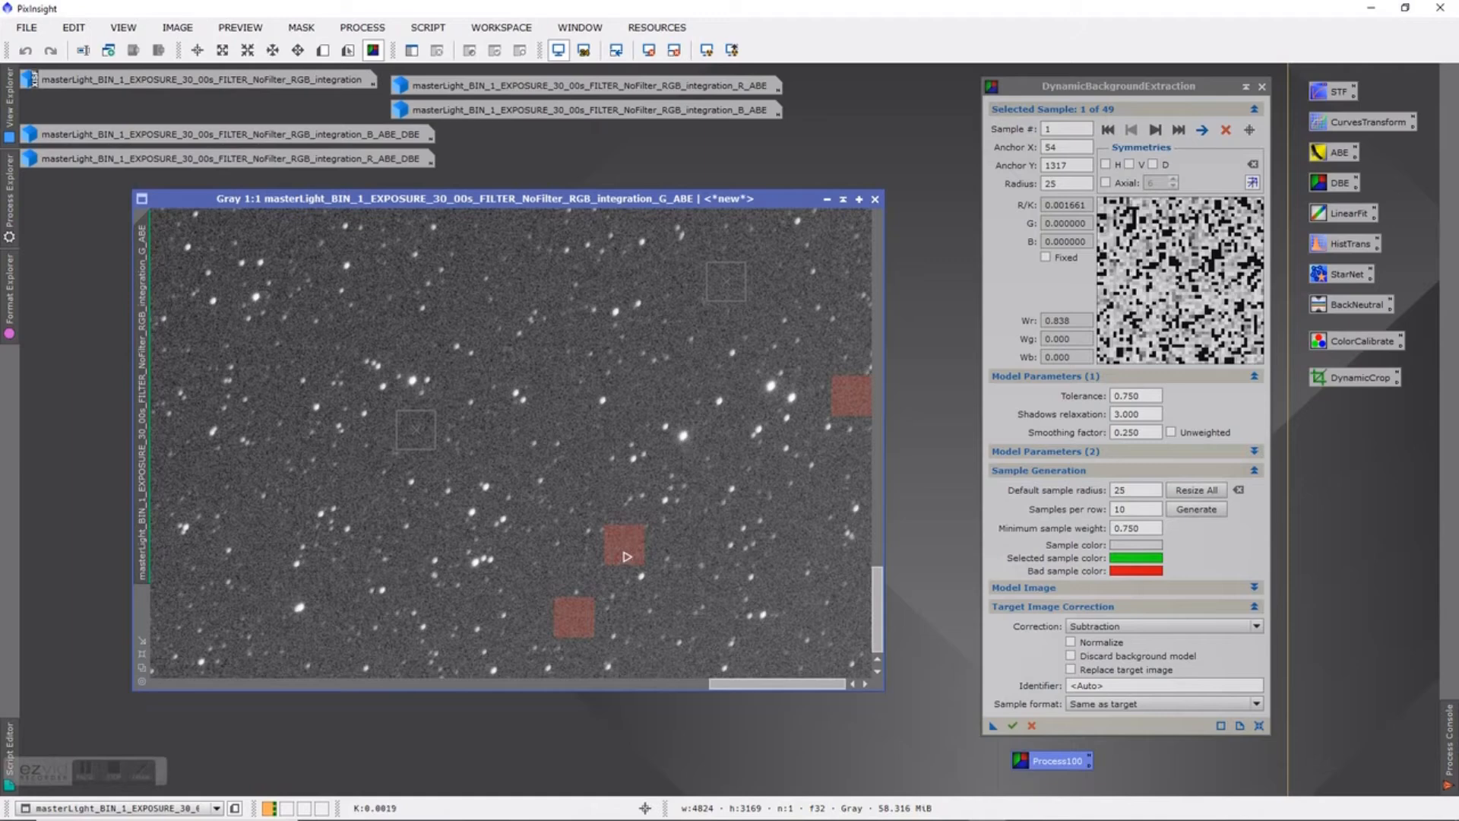
drag(619, 545, 582, 455)
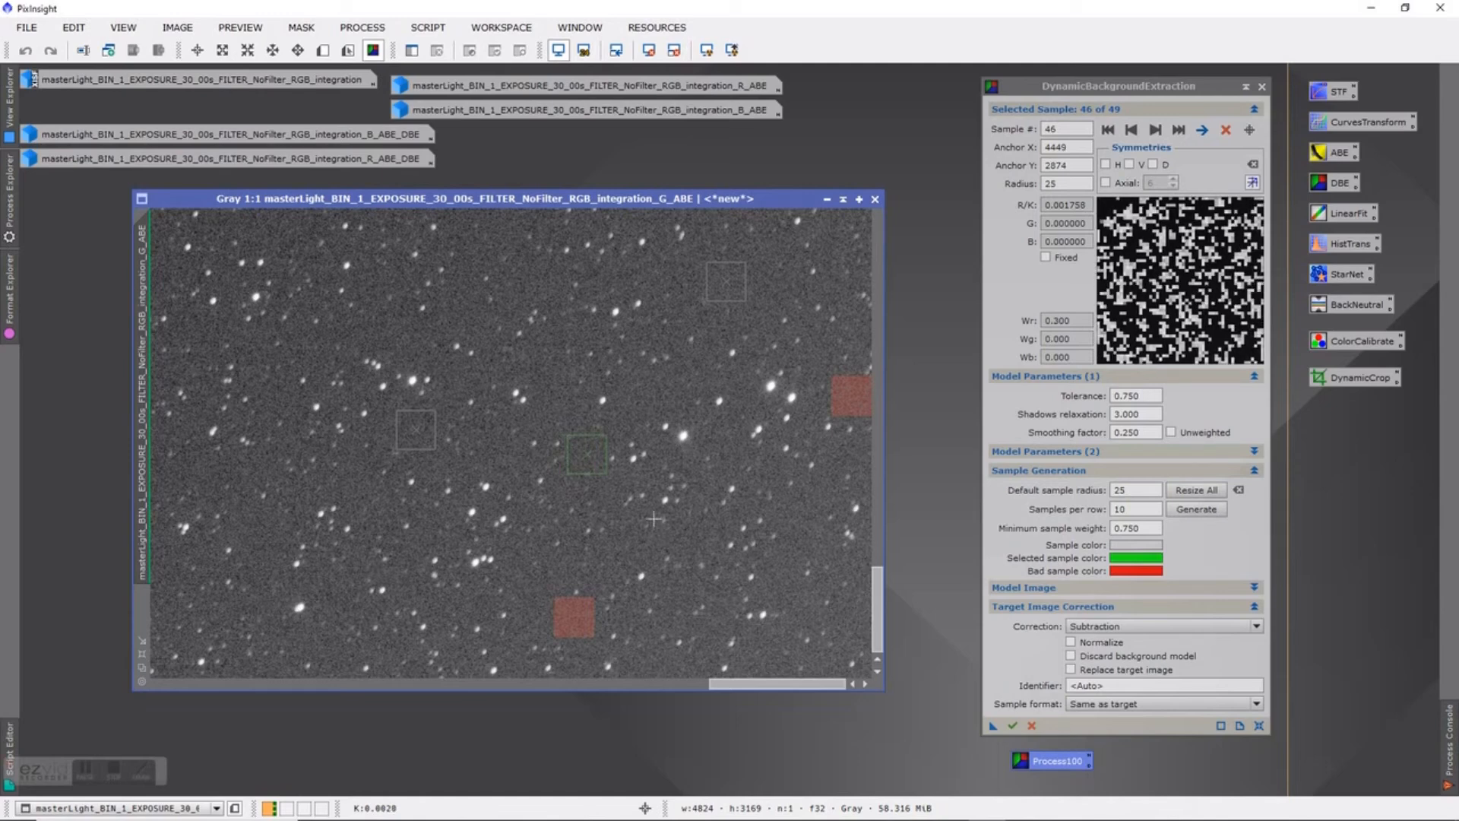
drag(850, 399, 675, 382)
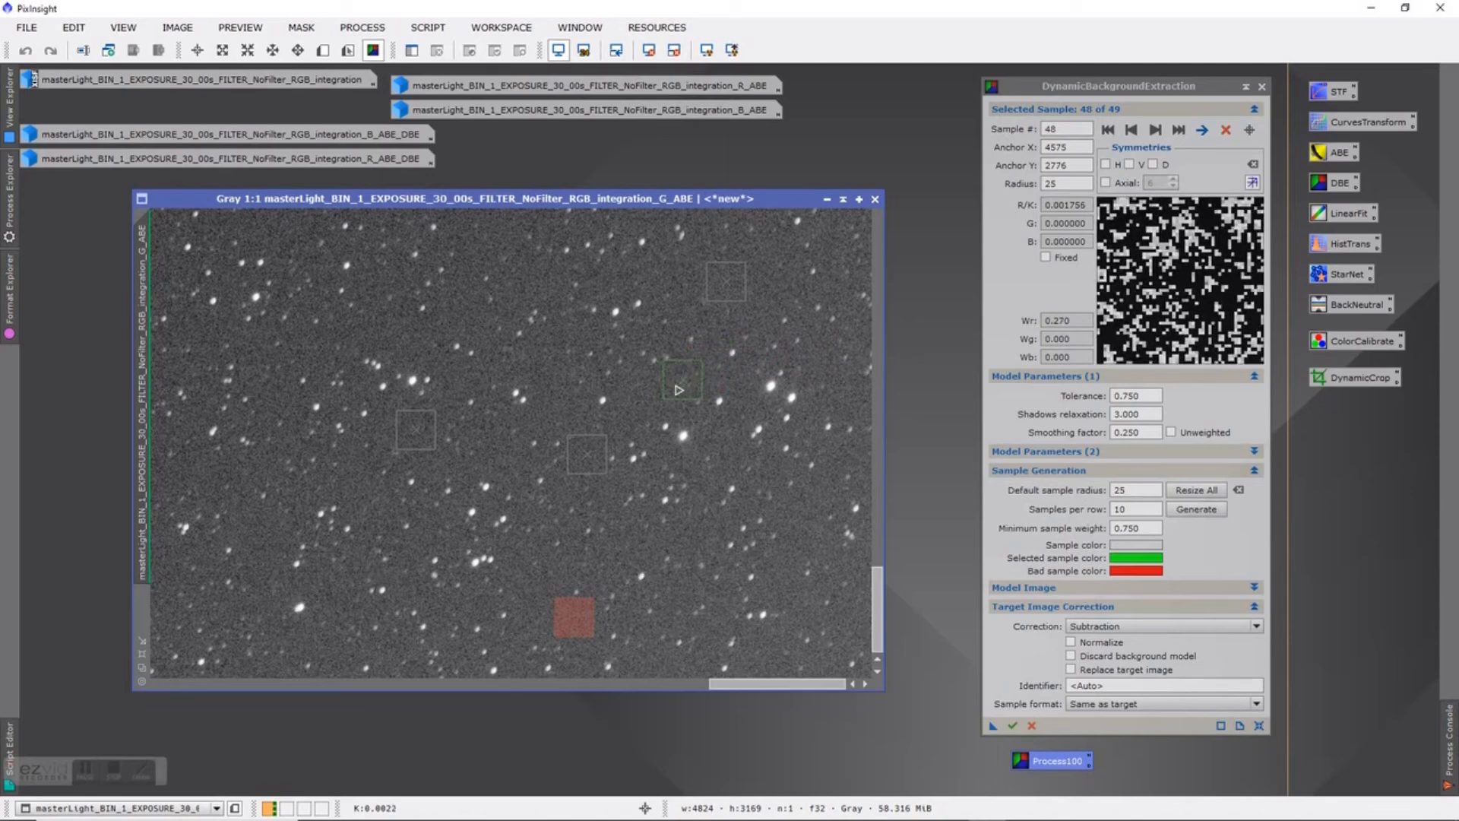
drag(584, 614, 548, 586)
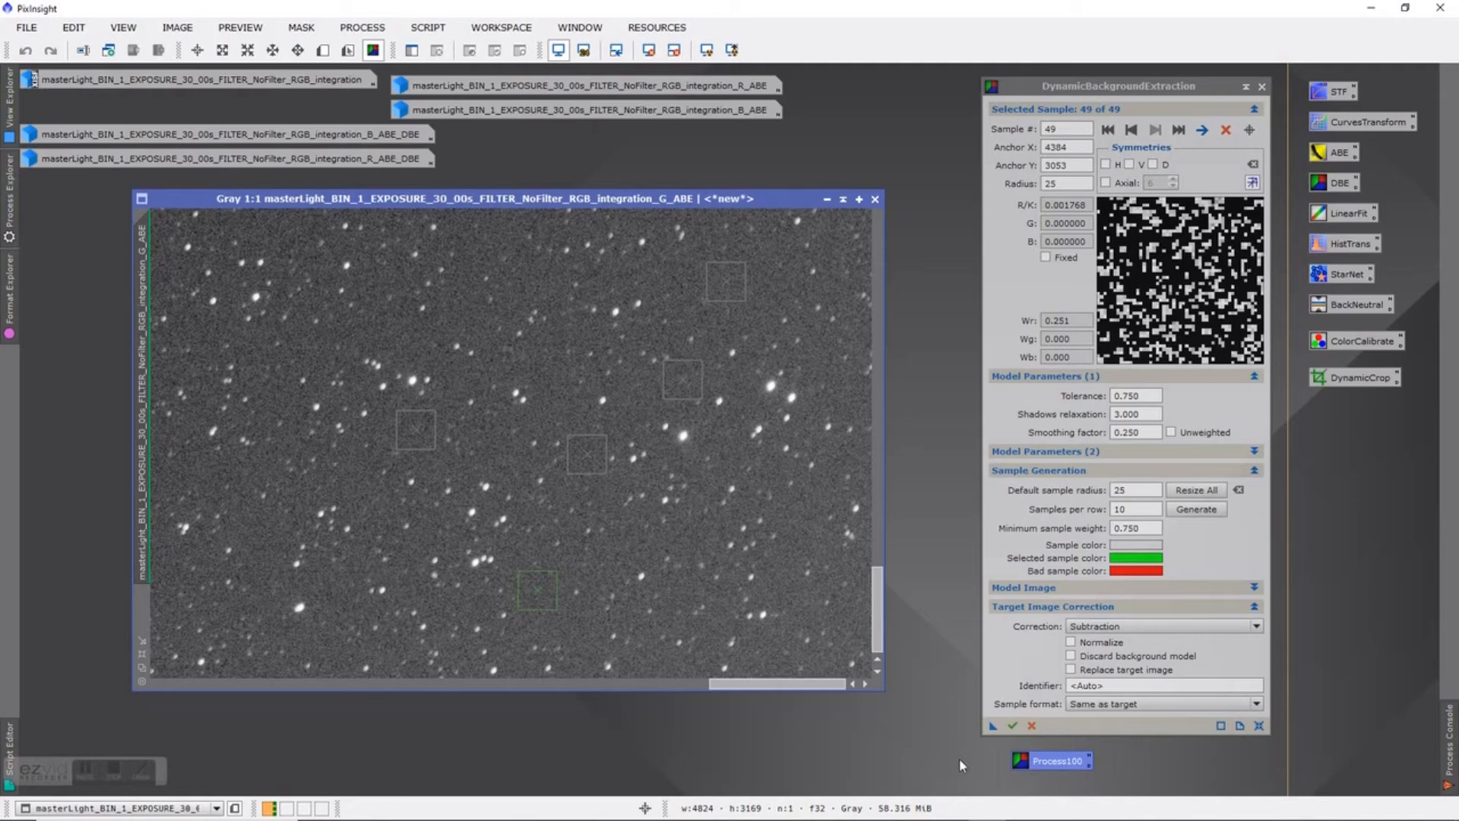
Apply the background extraction to the G_ABE image and end the green channel's DBE session
click(1013, 727)
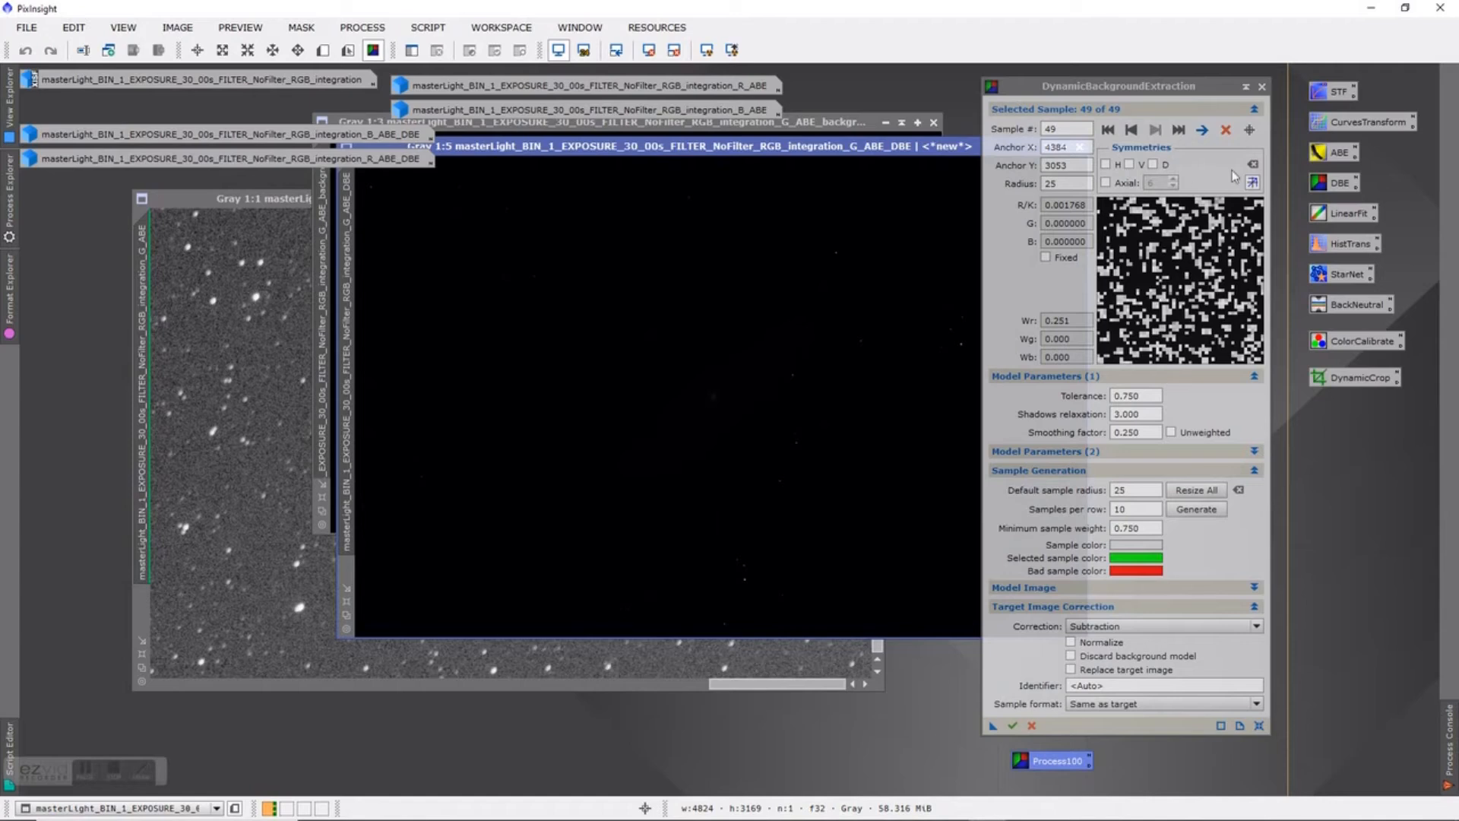
click(1262, 86)
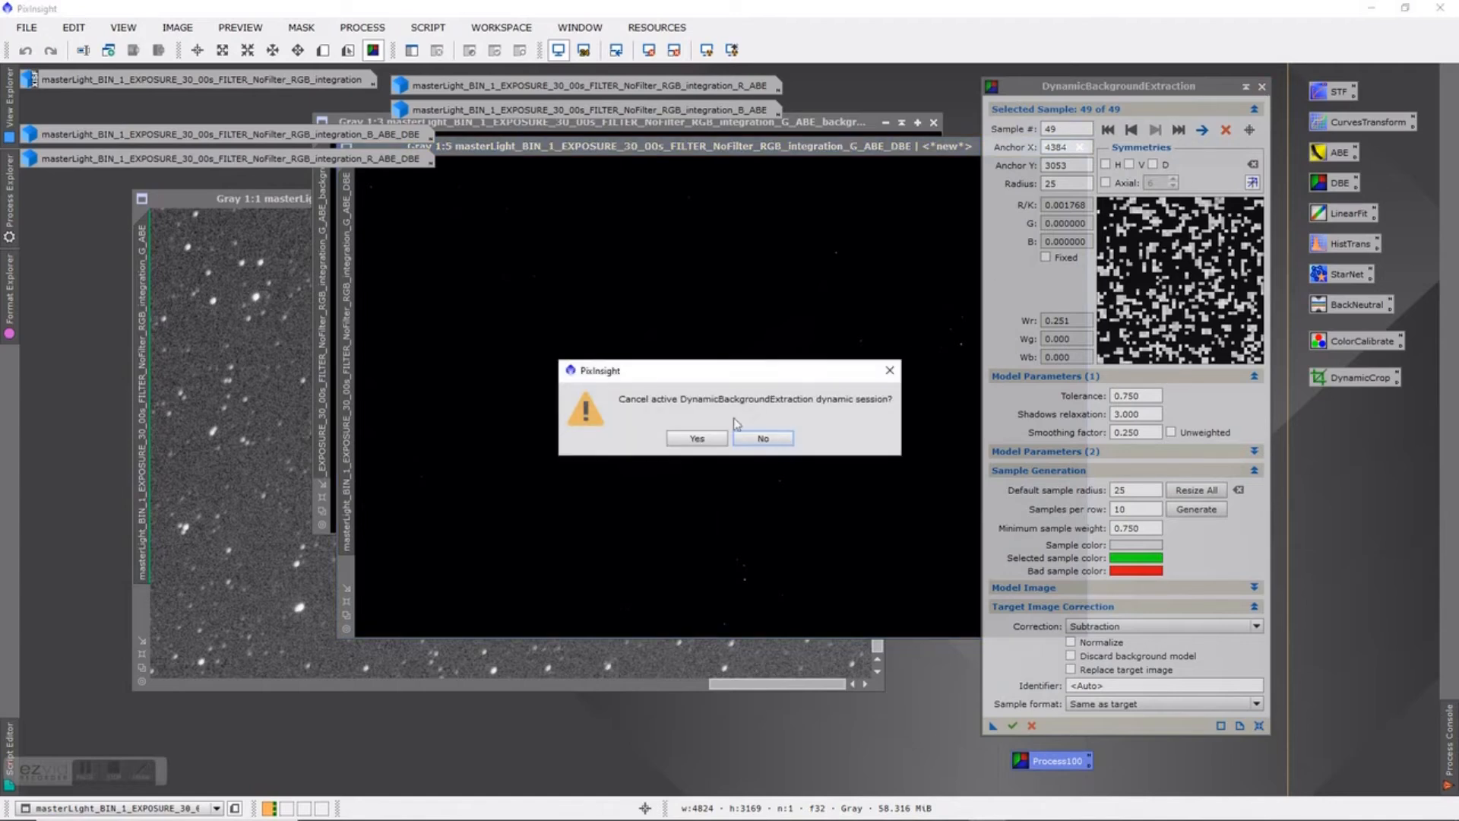
click(697, 439)
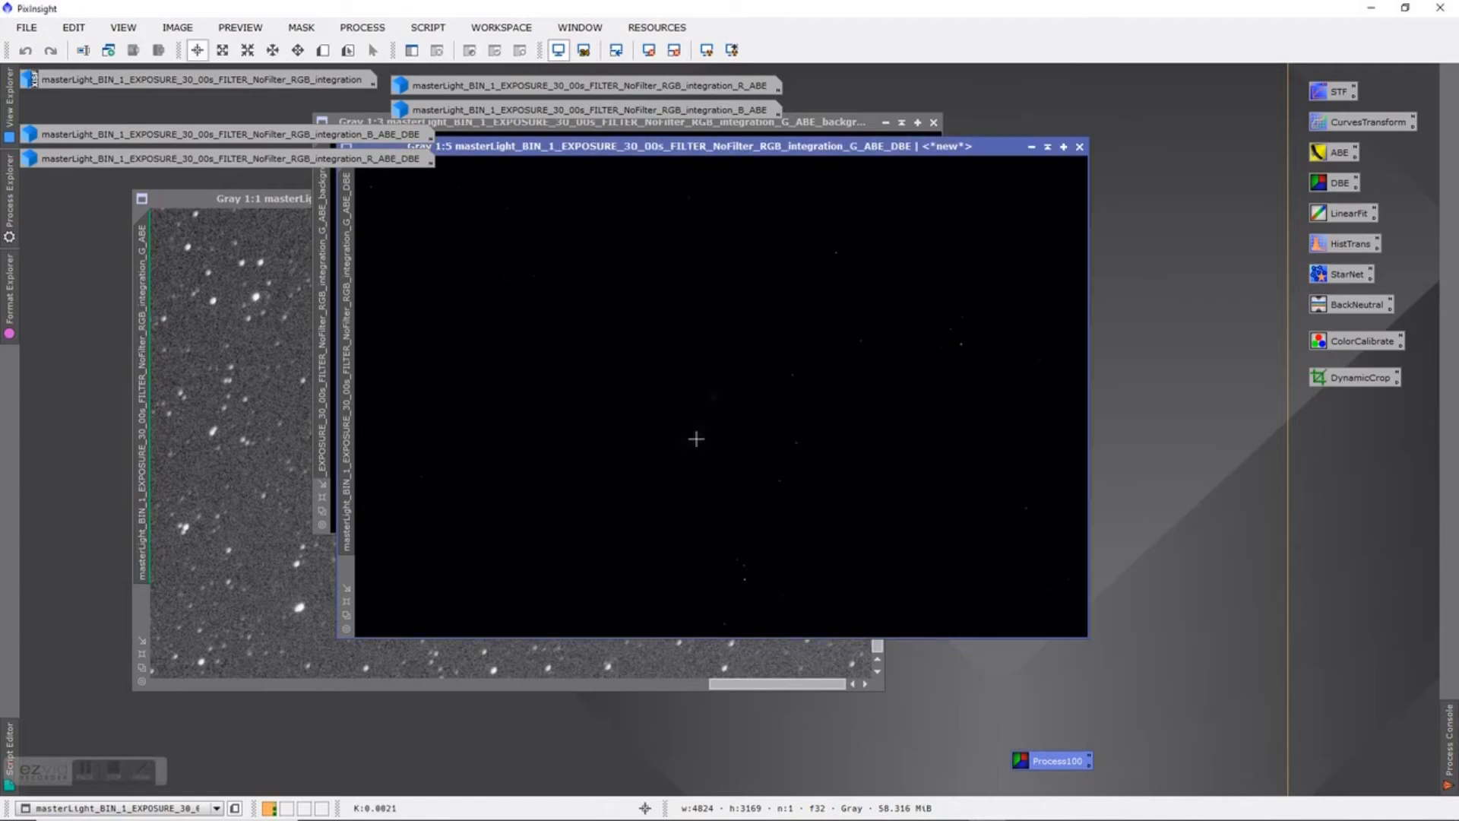
Minimize the G_ABE image and park its icon beside the R_ABE icon
click(257, 200)
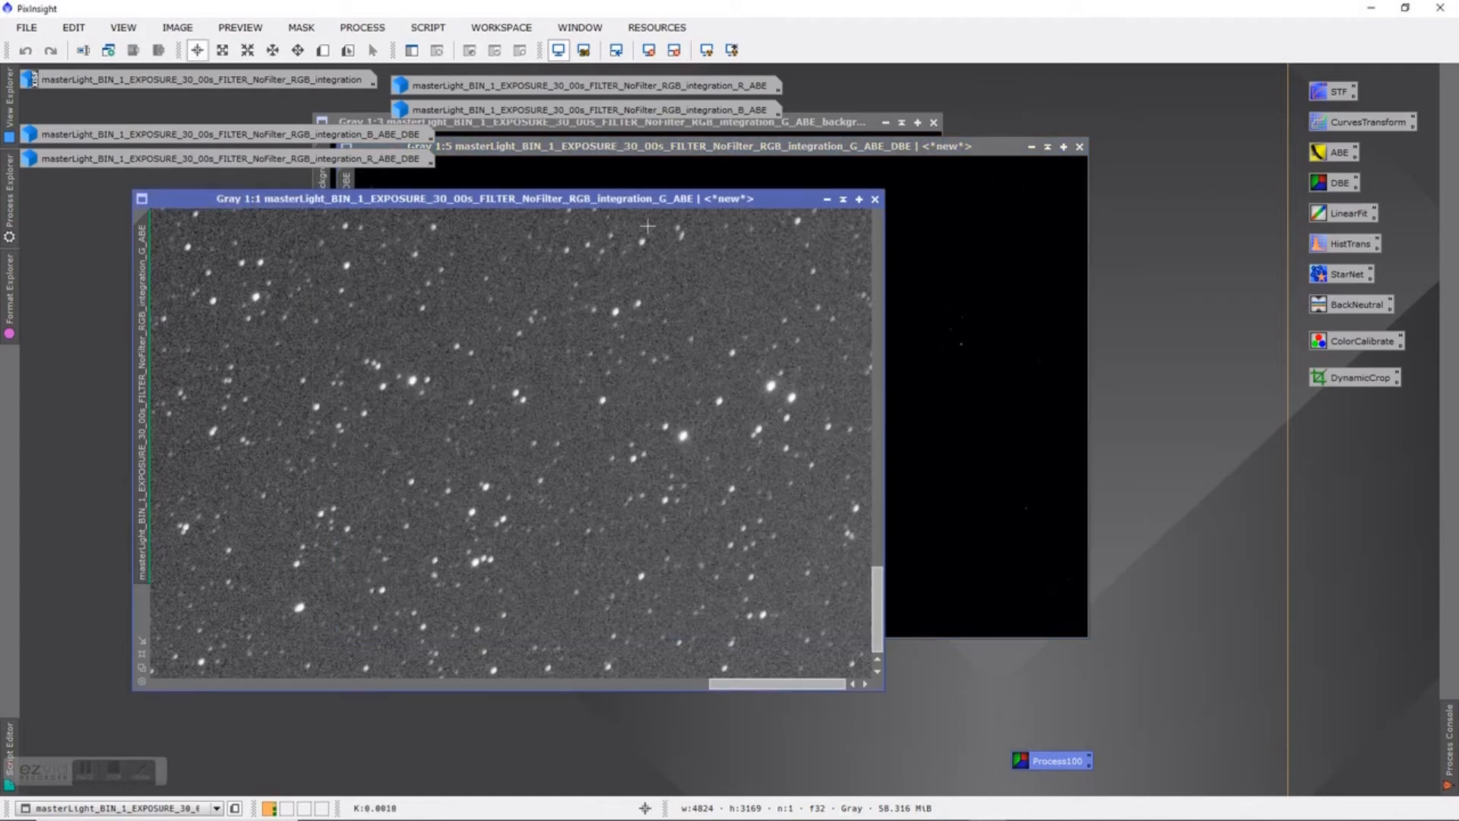
click(827, 198)
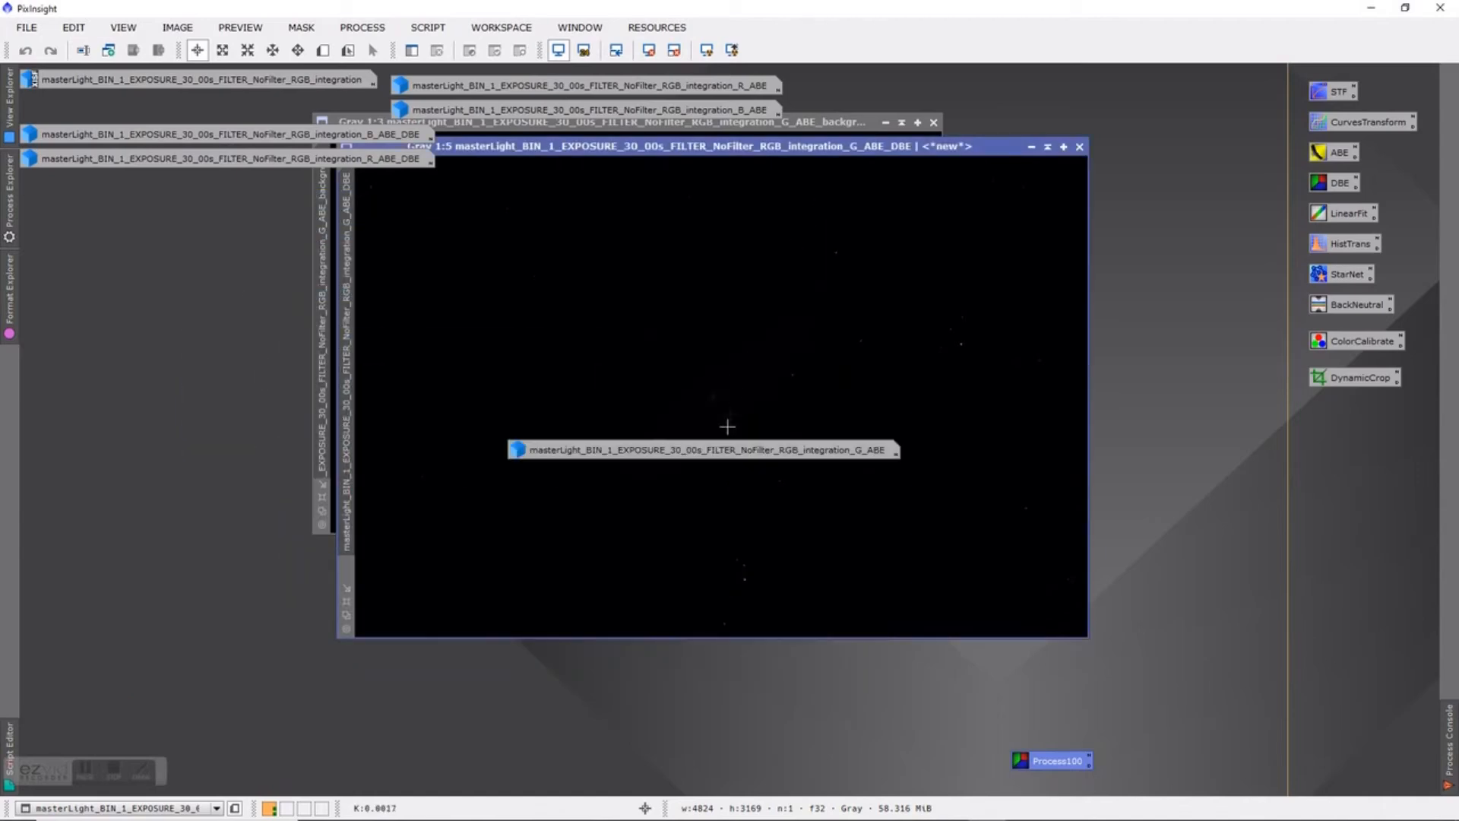
click(722, 456)
drag(747, 226, 1036, 97)
Minimize the corrected G_ABE_DBE image and park its icon beneath the R_ABE_DBE icon
drag(965, 152, 971, 332)
click(972, 334)
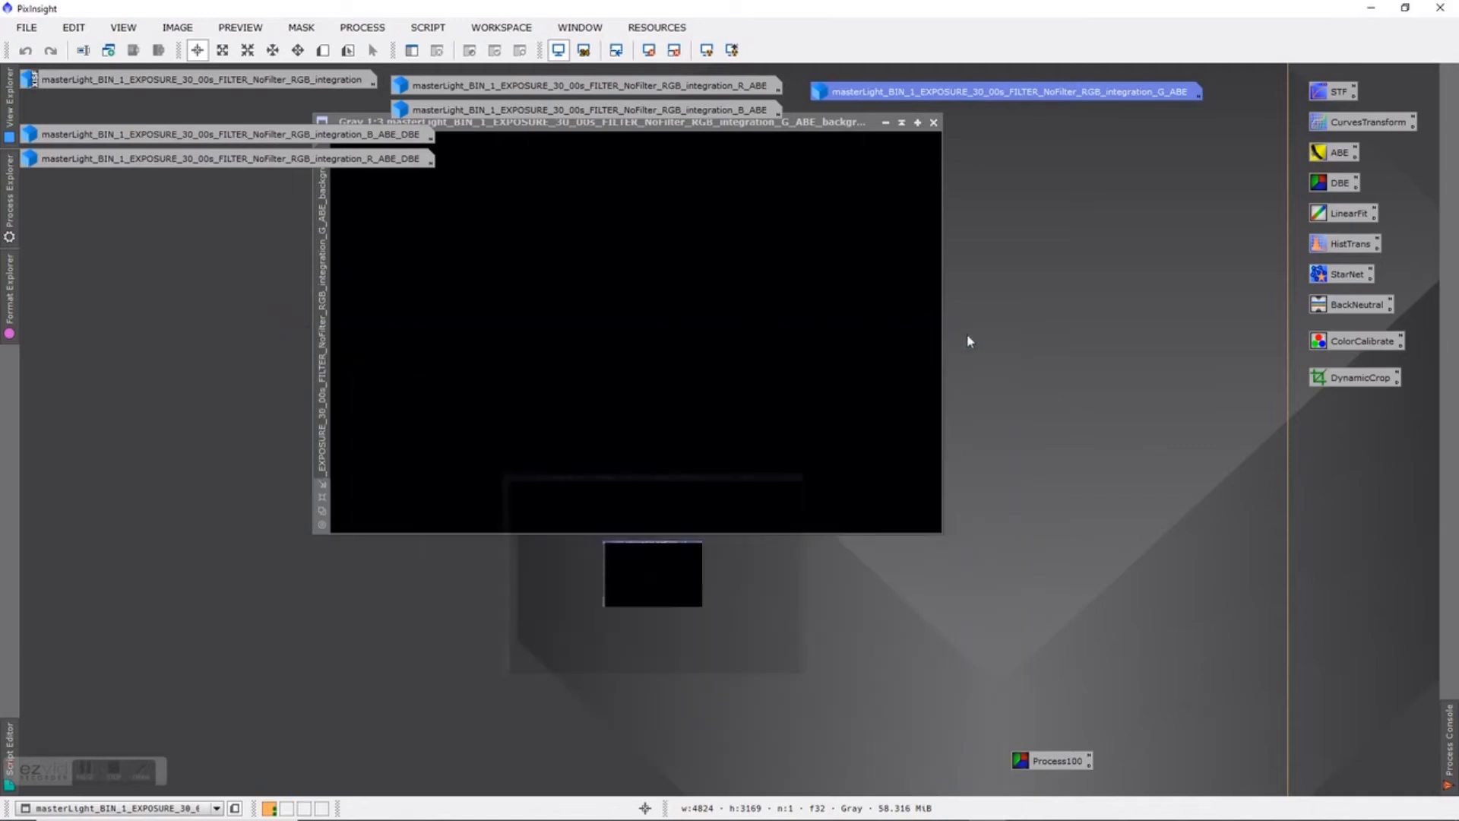
drag(805, 585, 172, 190)
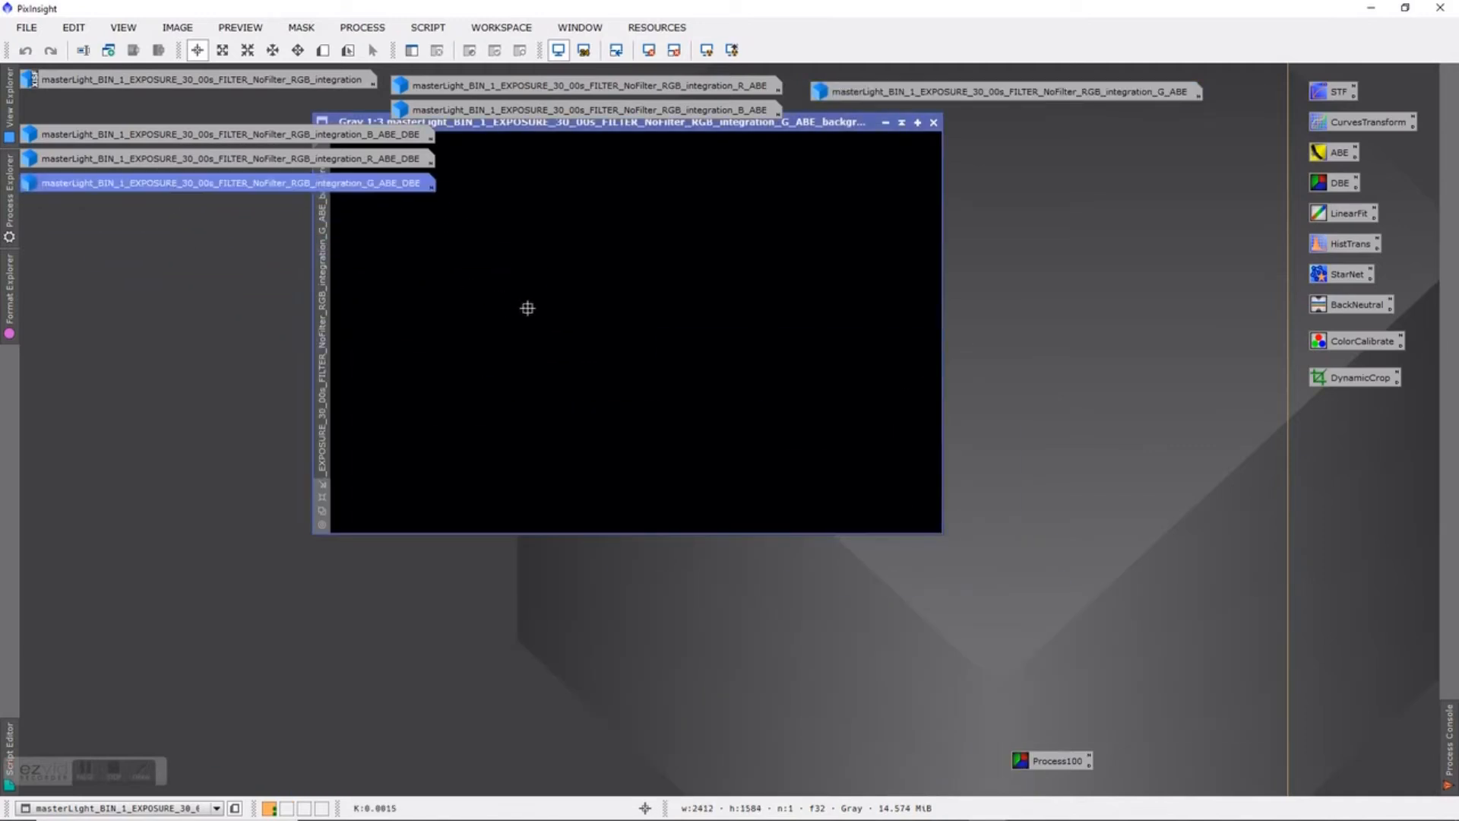
Auto-stretch the green channel's background model to inspect it, and close it
drag(820, 126, 886, 239)
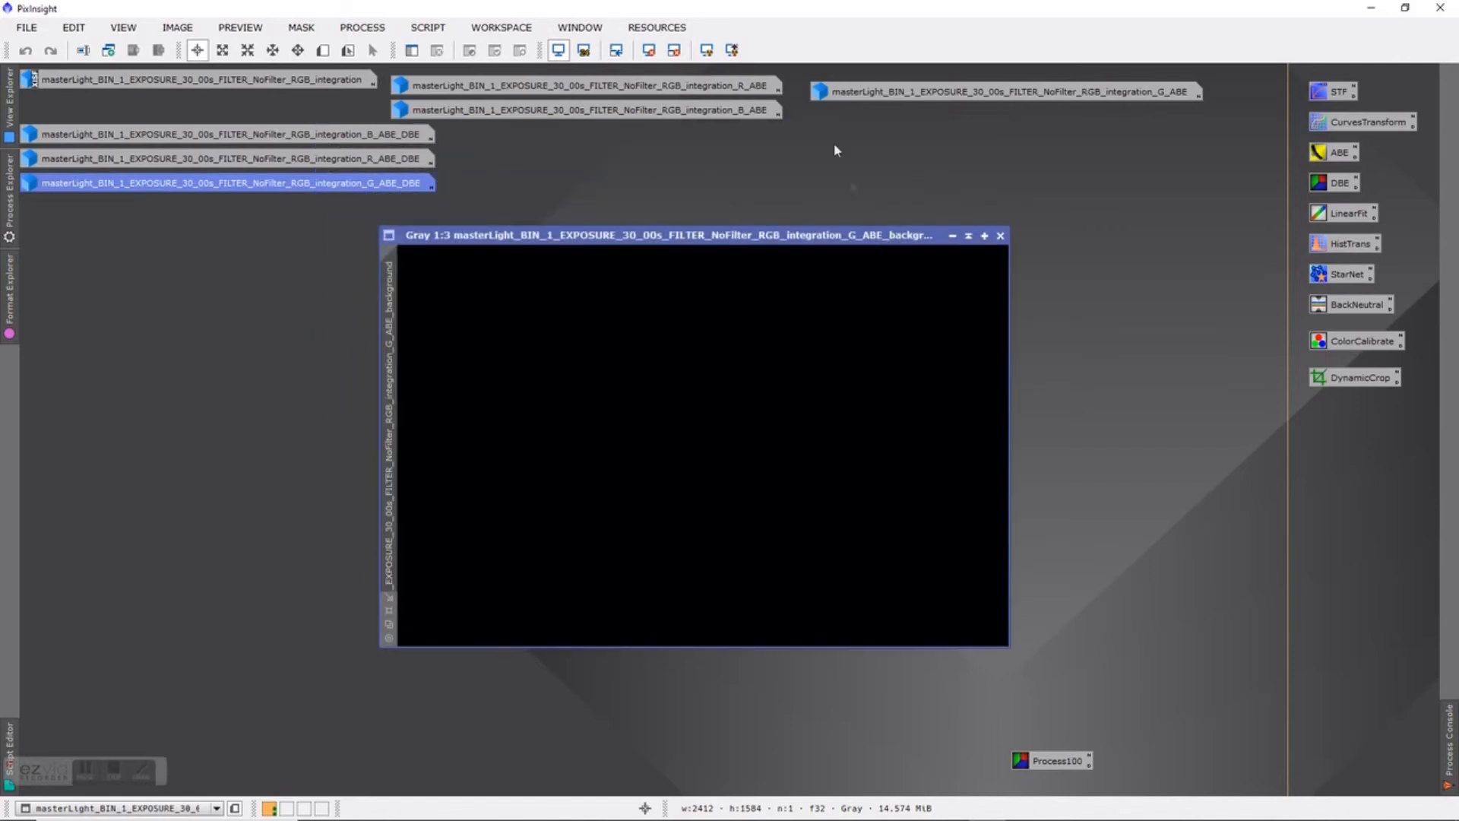
click(707, 50)
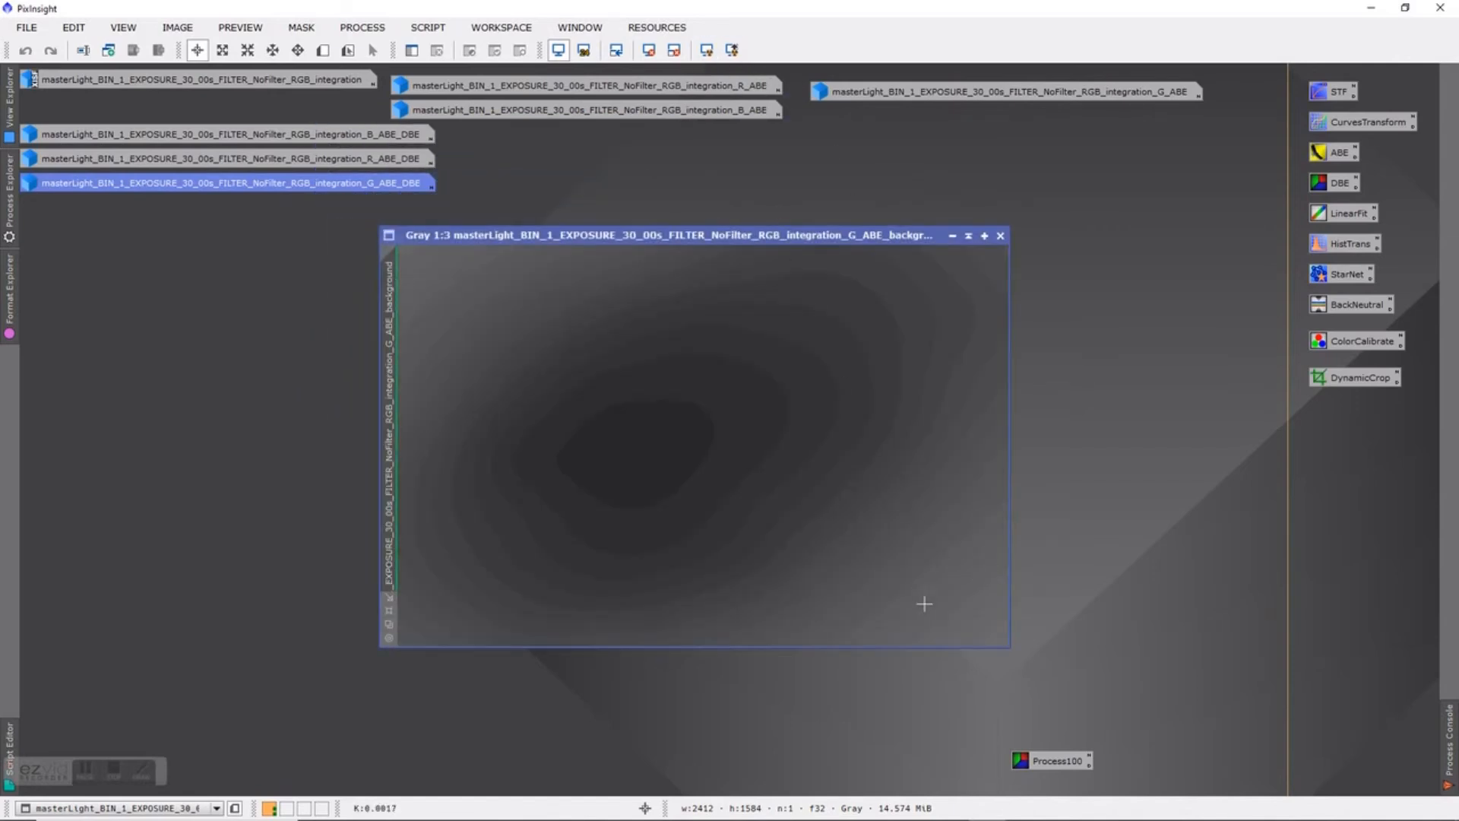
click(1000, 236)
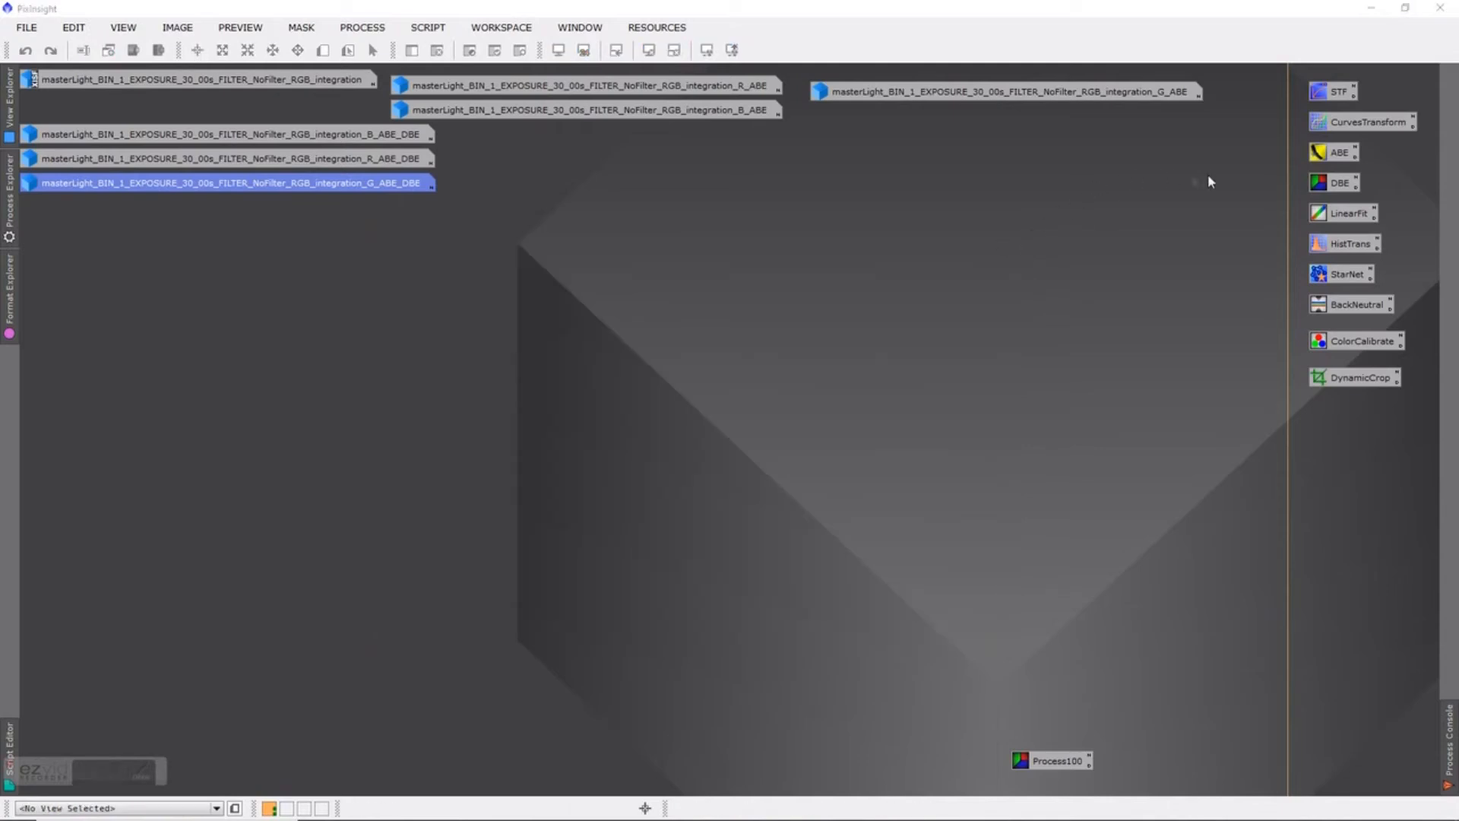
Open LinearFit and HistogramTransformation and arrange their windows one above the other
double_click(1347, 215)
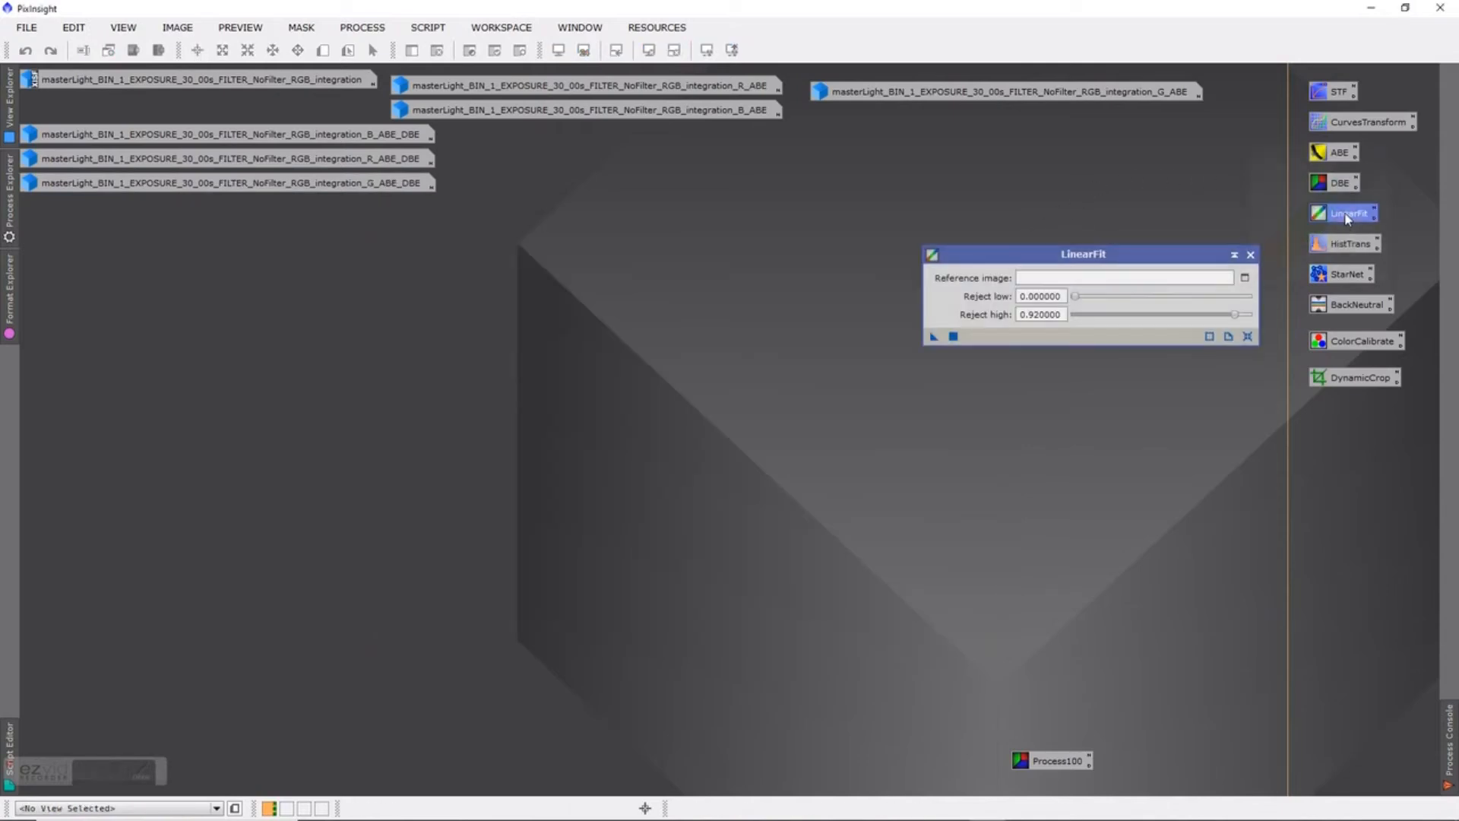
drag(1112, 257, 1130, 122)
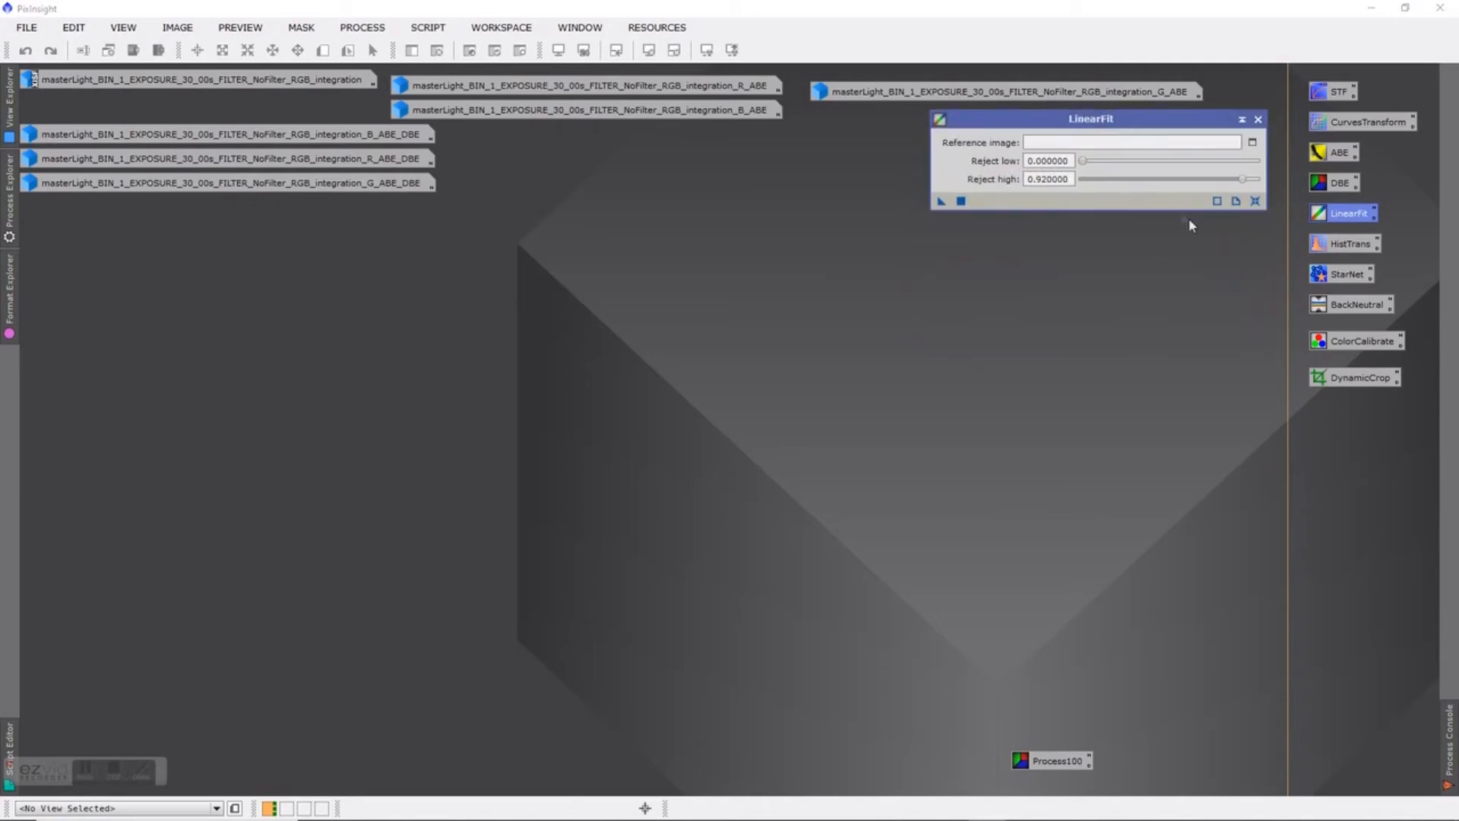
double_click(1350, 246)
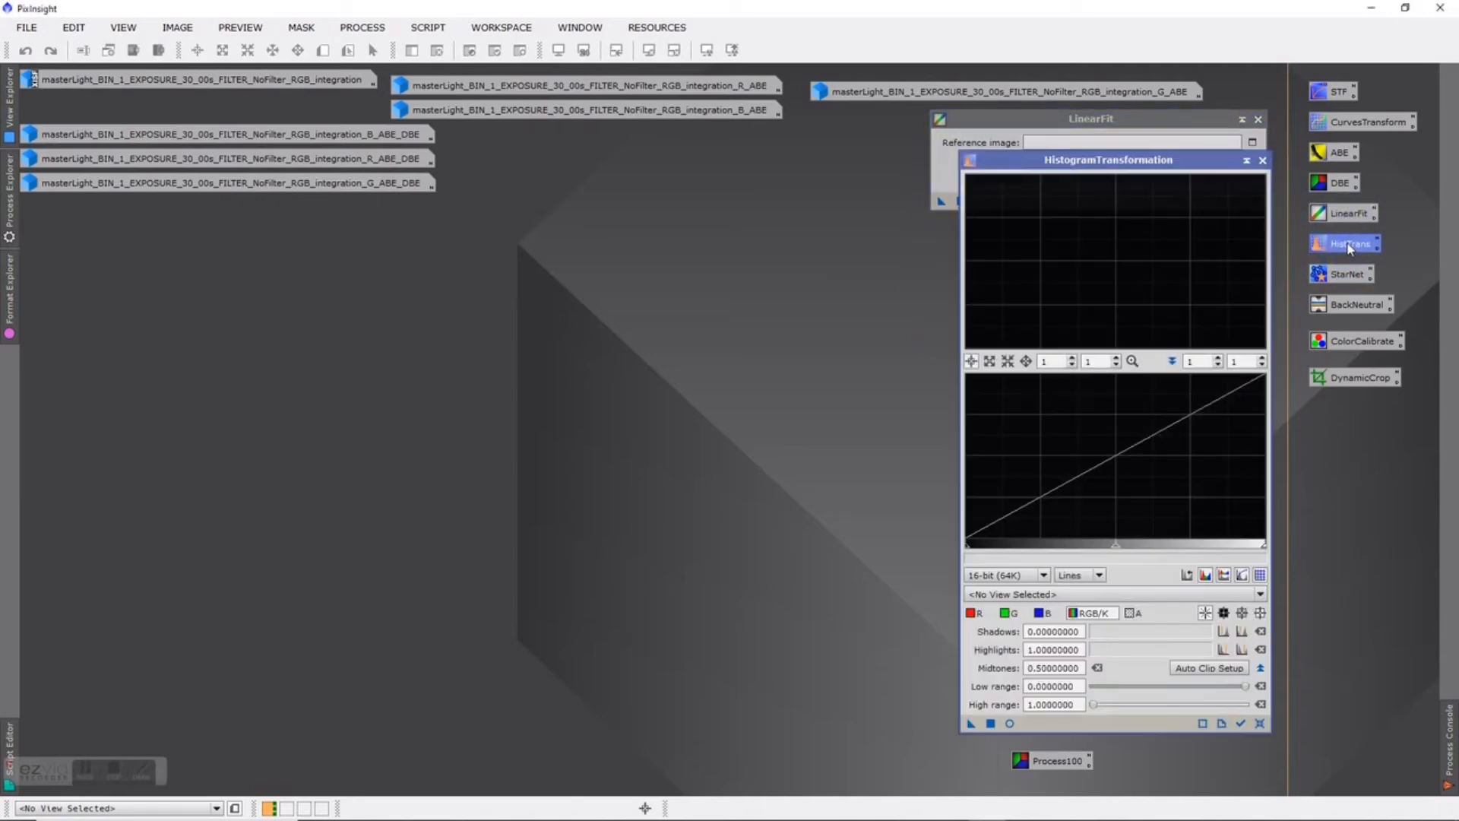
drag(1138, 167, 1131, 221)
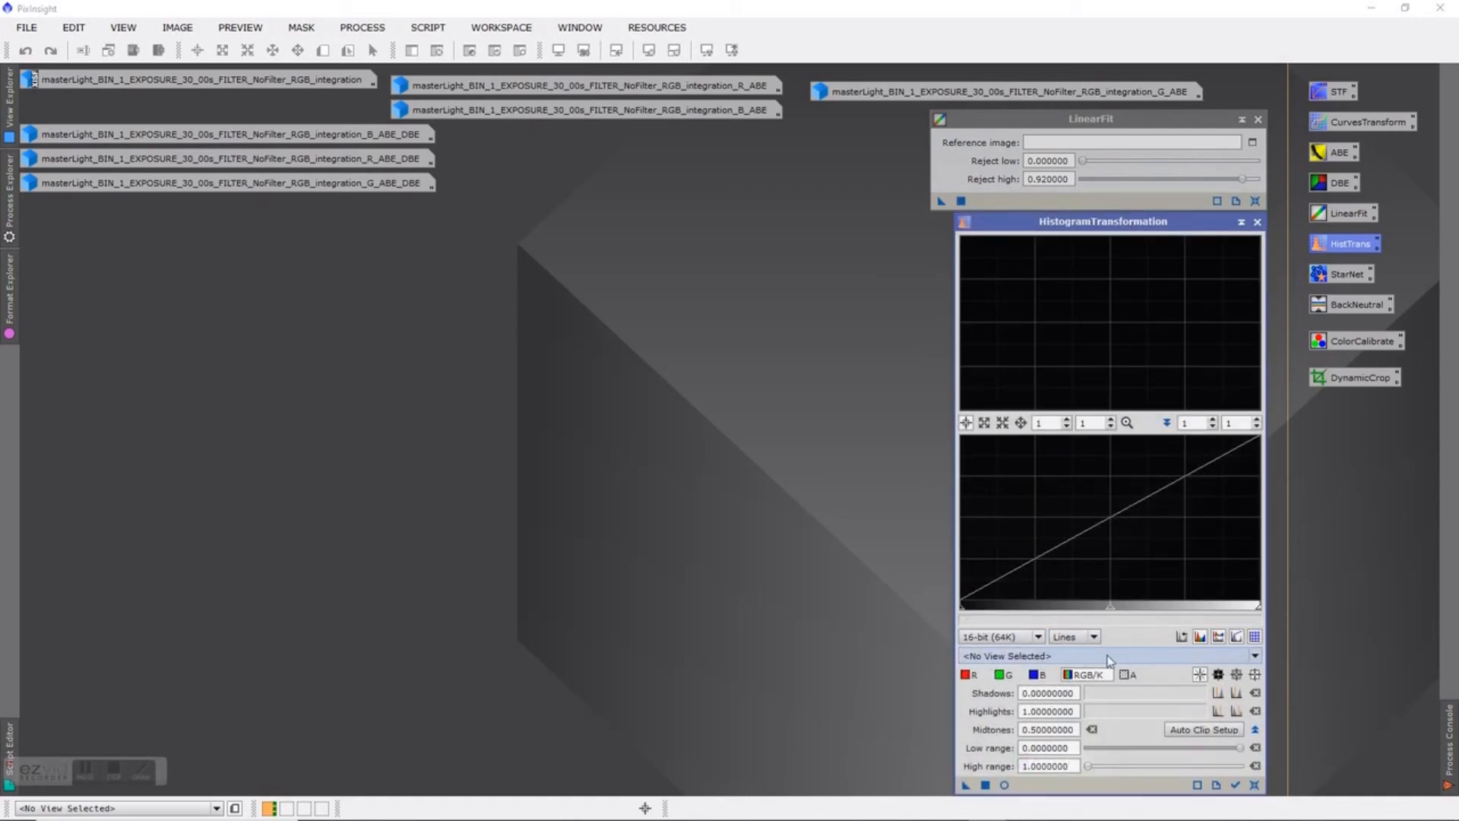
Delete the intermediate G_ABE, B_ABE and R_ABE images from the workspace, keeping only the DBE-corrected channels and the original integration
click(1254, 656)
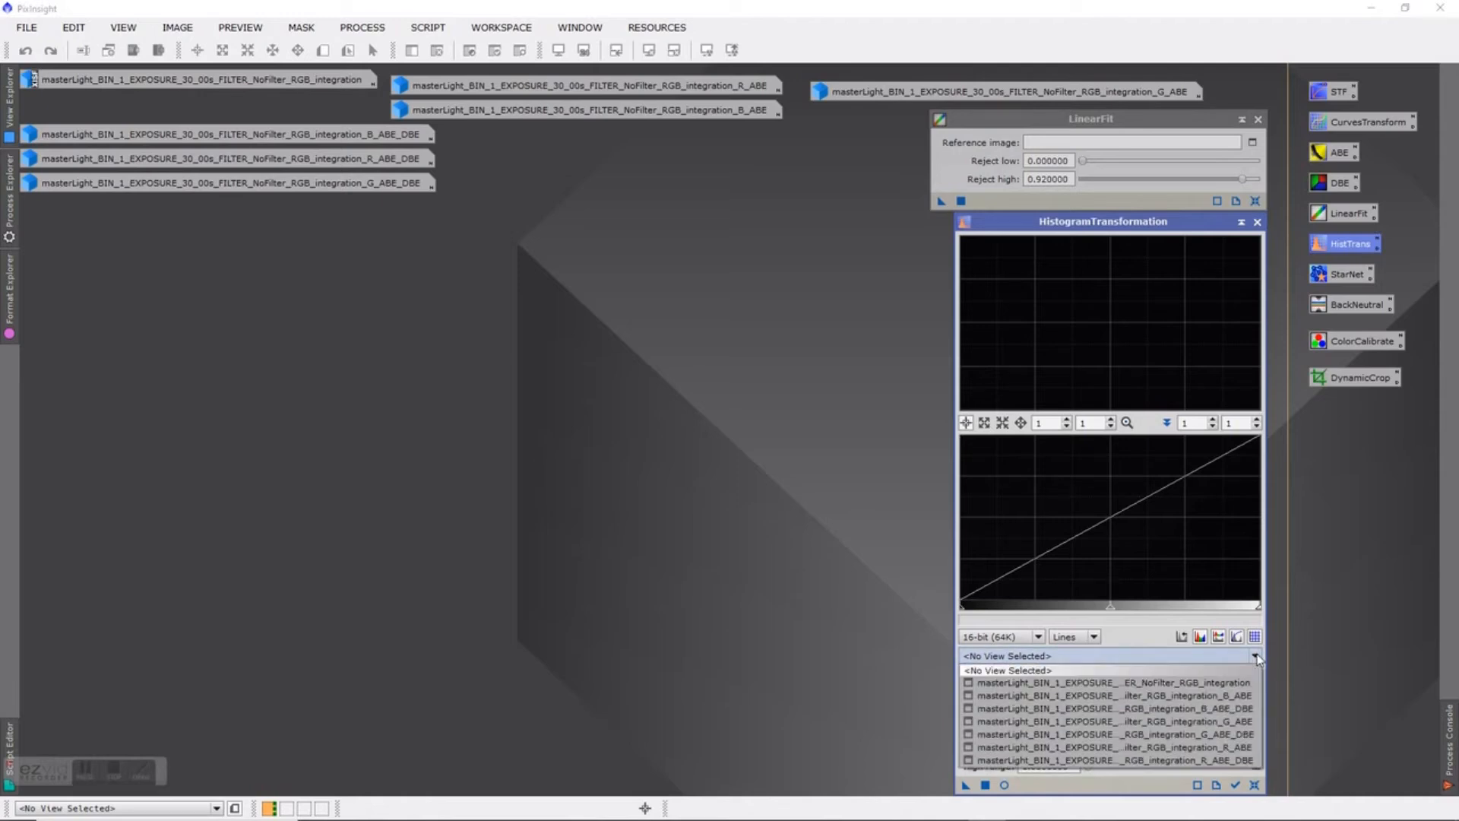
click(853, 643)
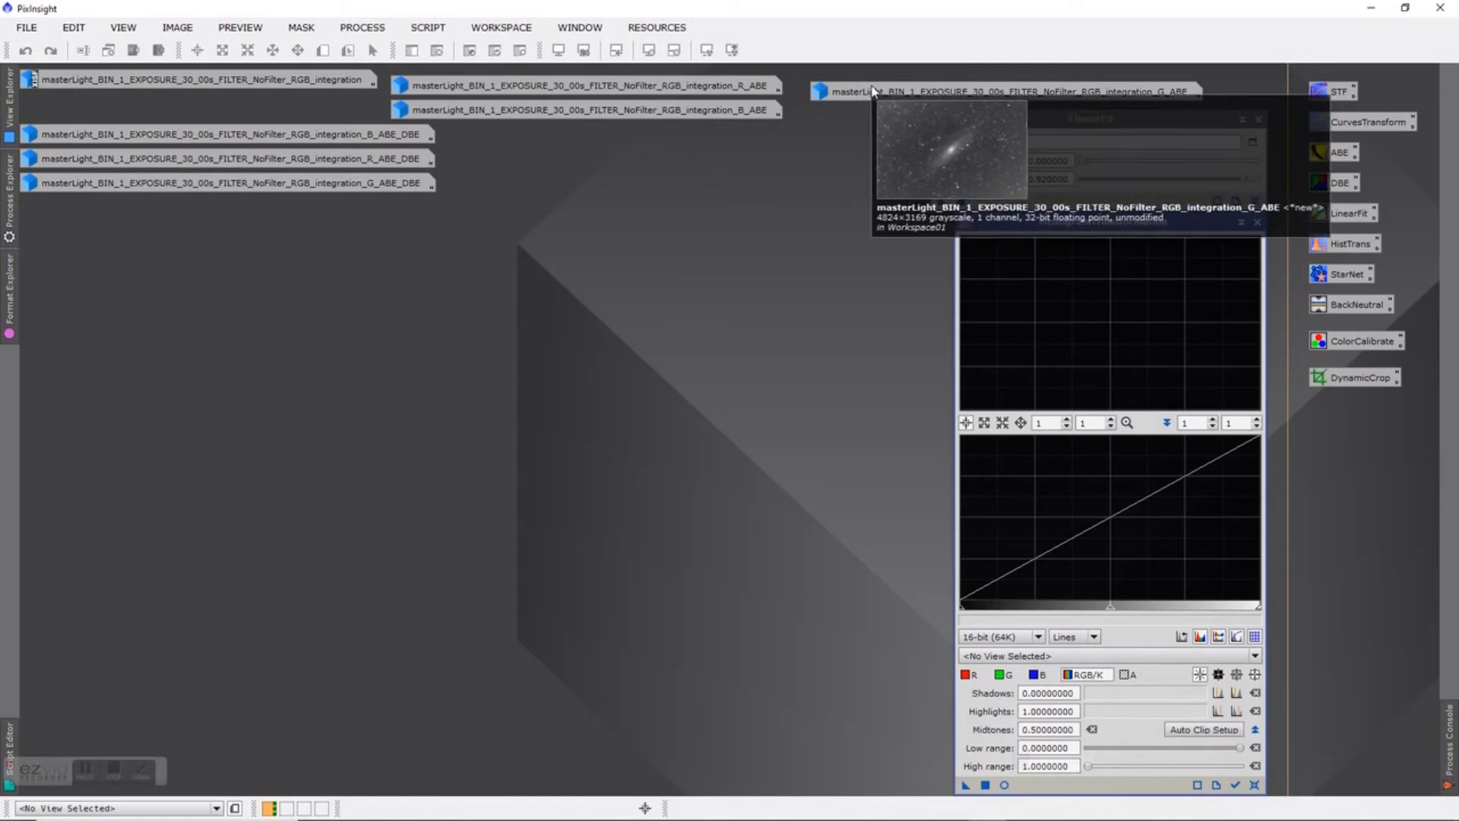
drag(865, 97, 541, 146)
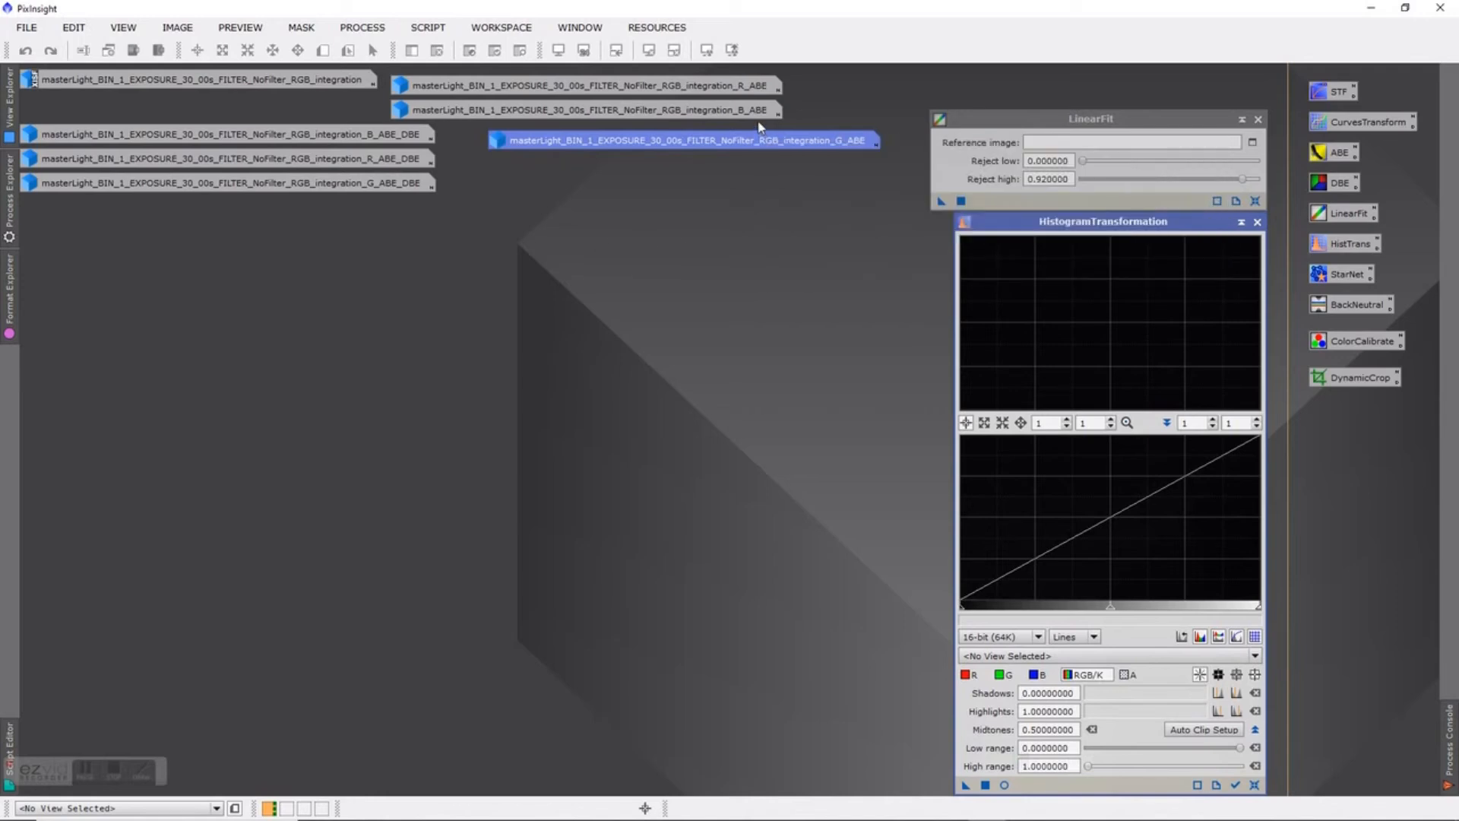
right_click(809, 141)
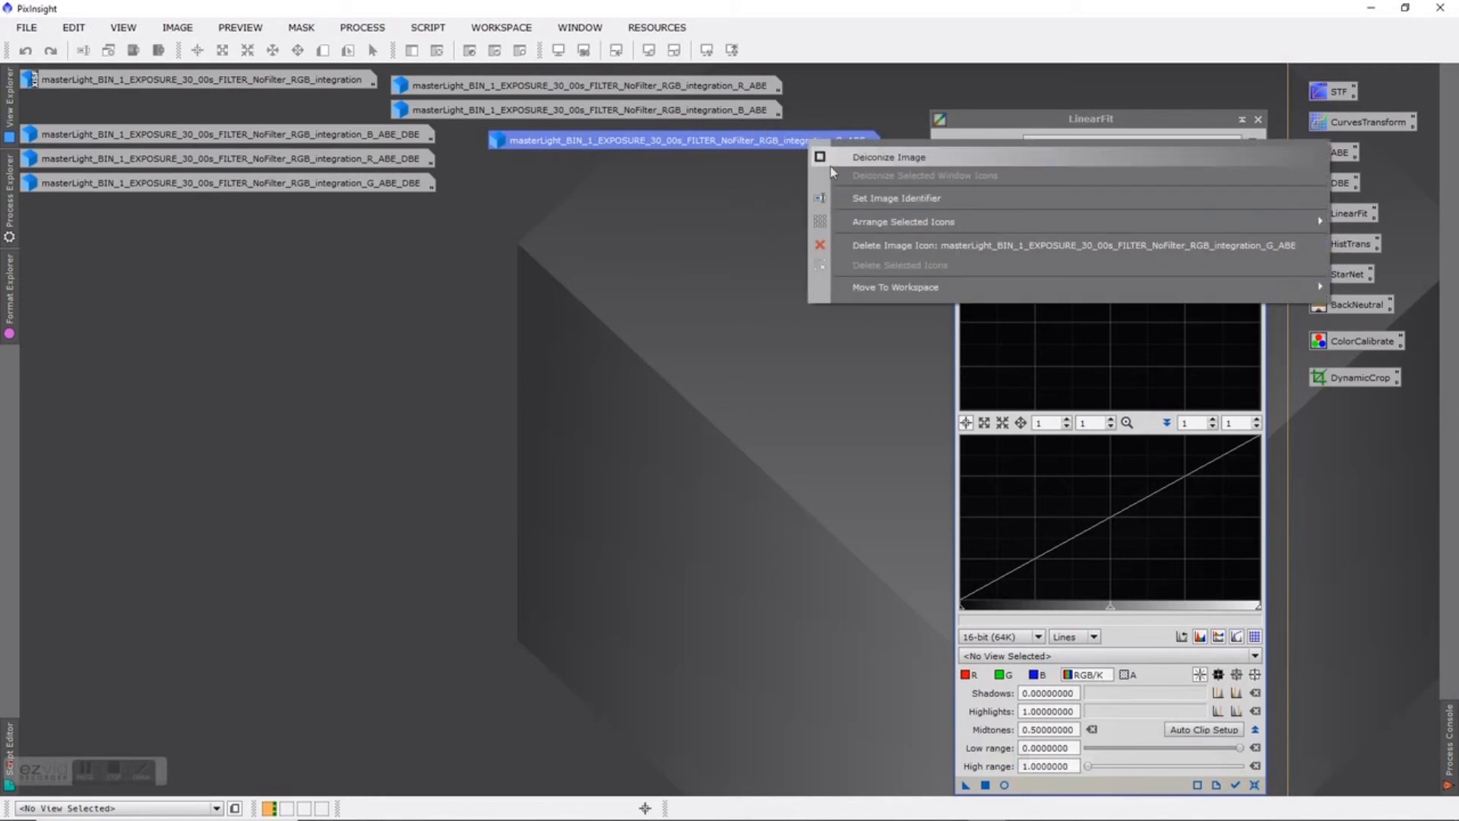
click(878, 246)
right_click(743, 114)
click(768, 218)
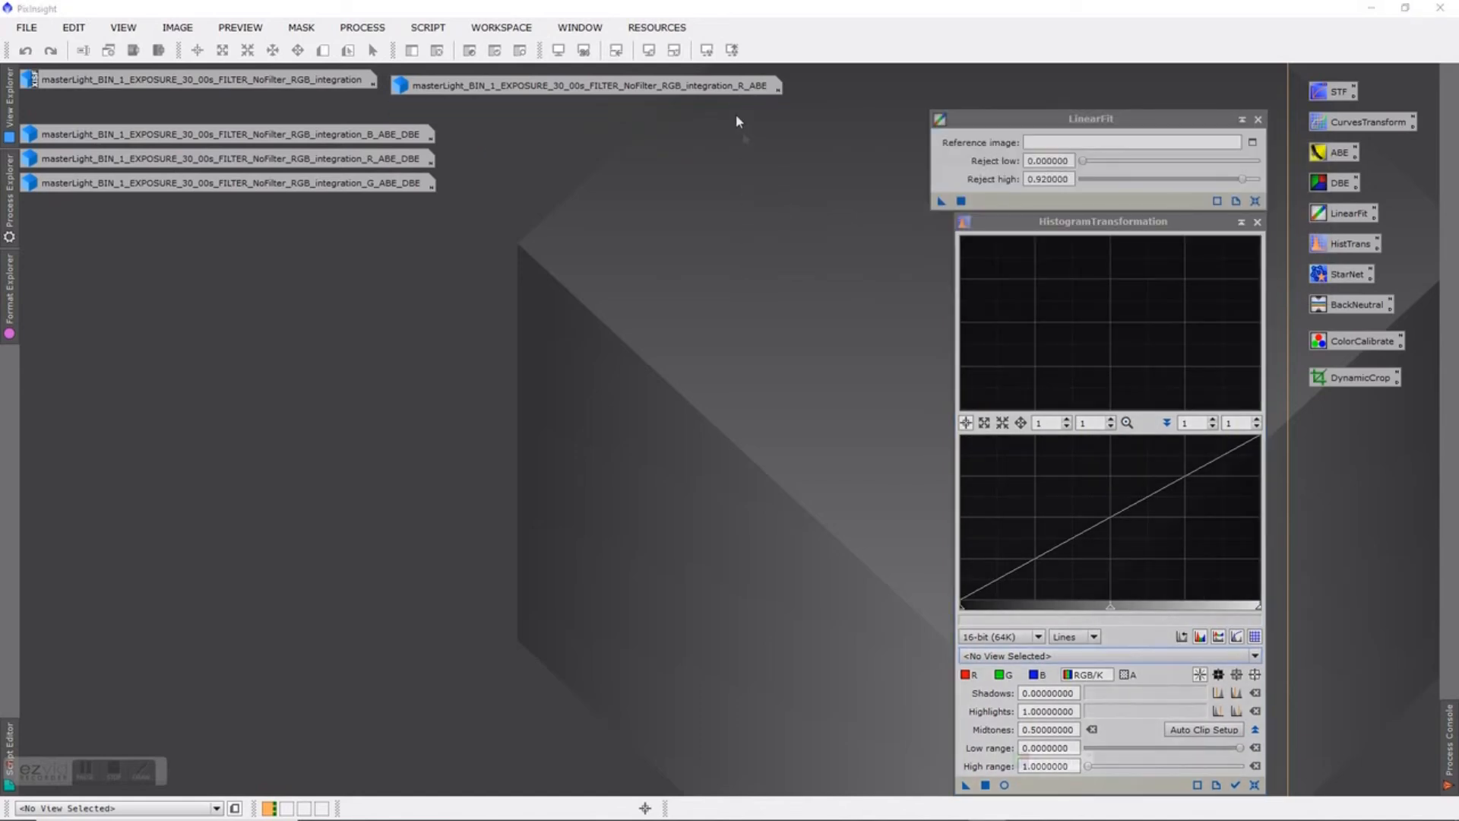
right_click(733, 94)
click(761, 194)
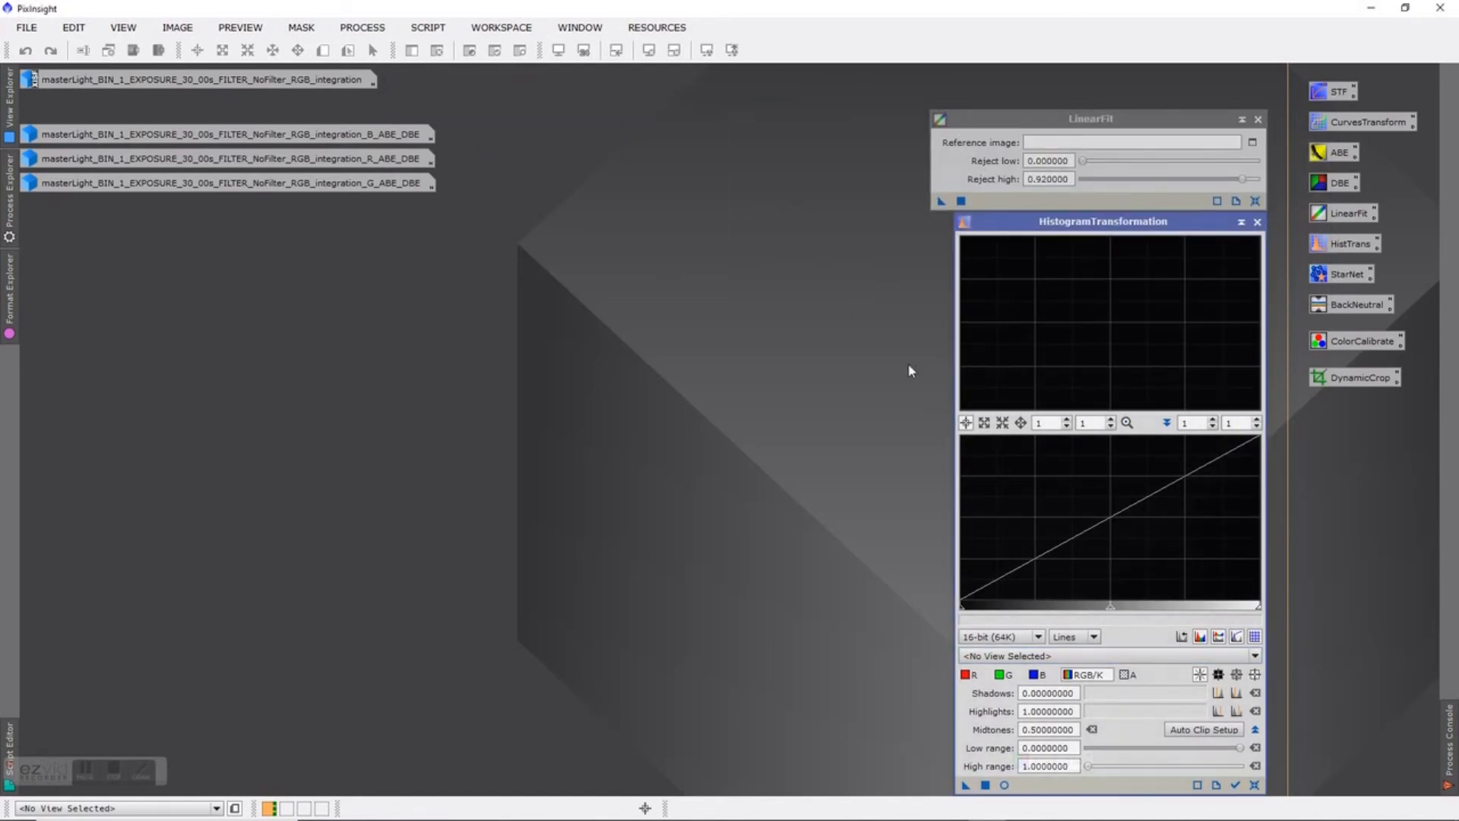
Show the B_ABE_DBE image's histogram in HistogramTransformation with the horizontal zoom set to 50
click(1256, 655)
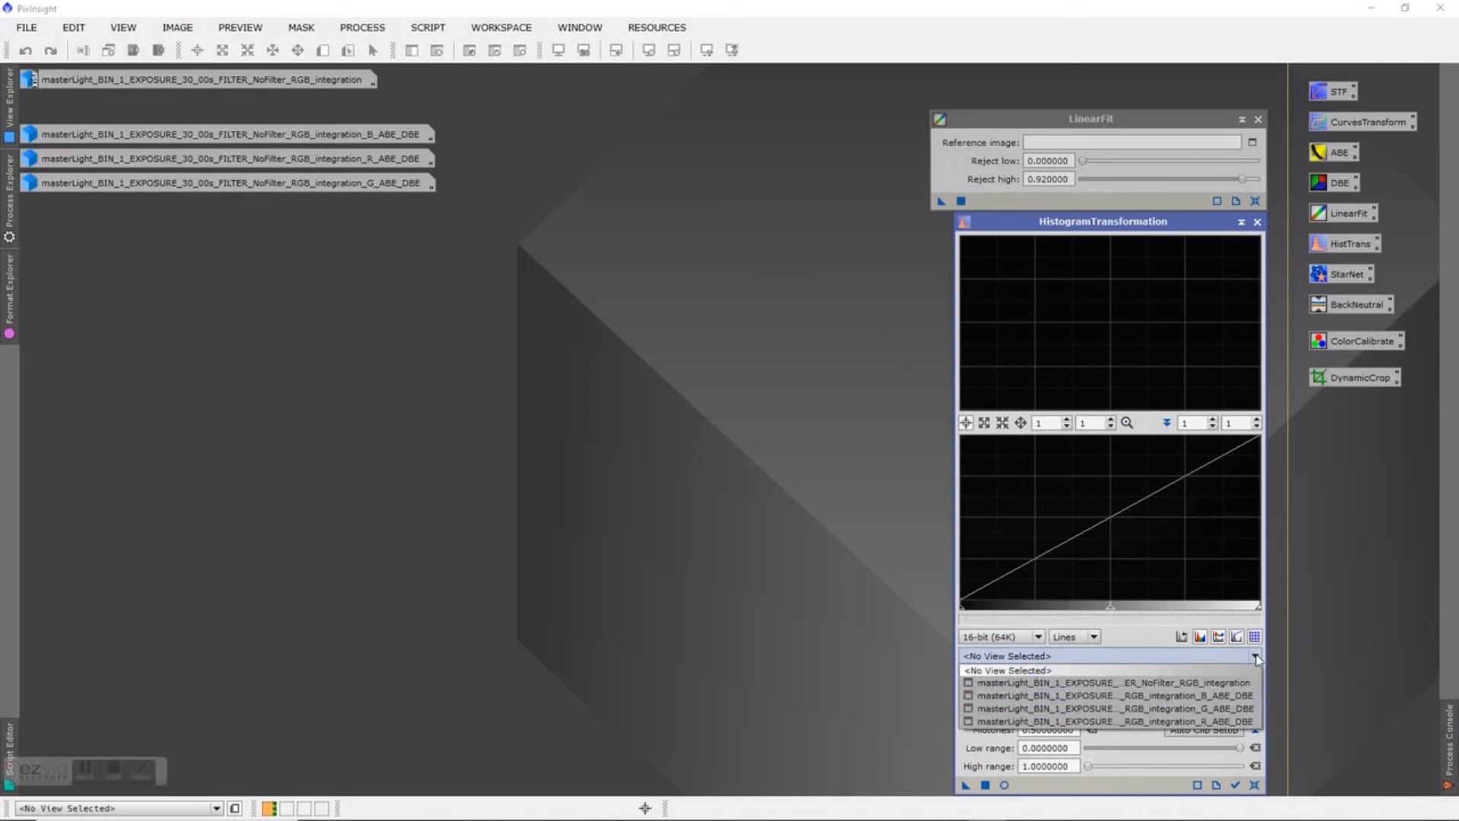
click(1225, 691)
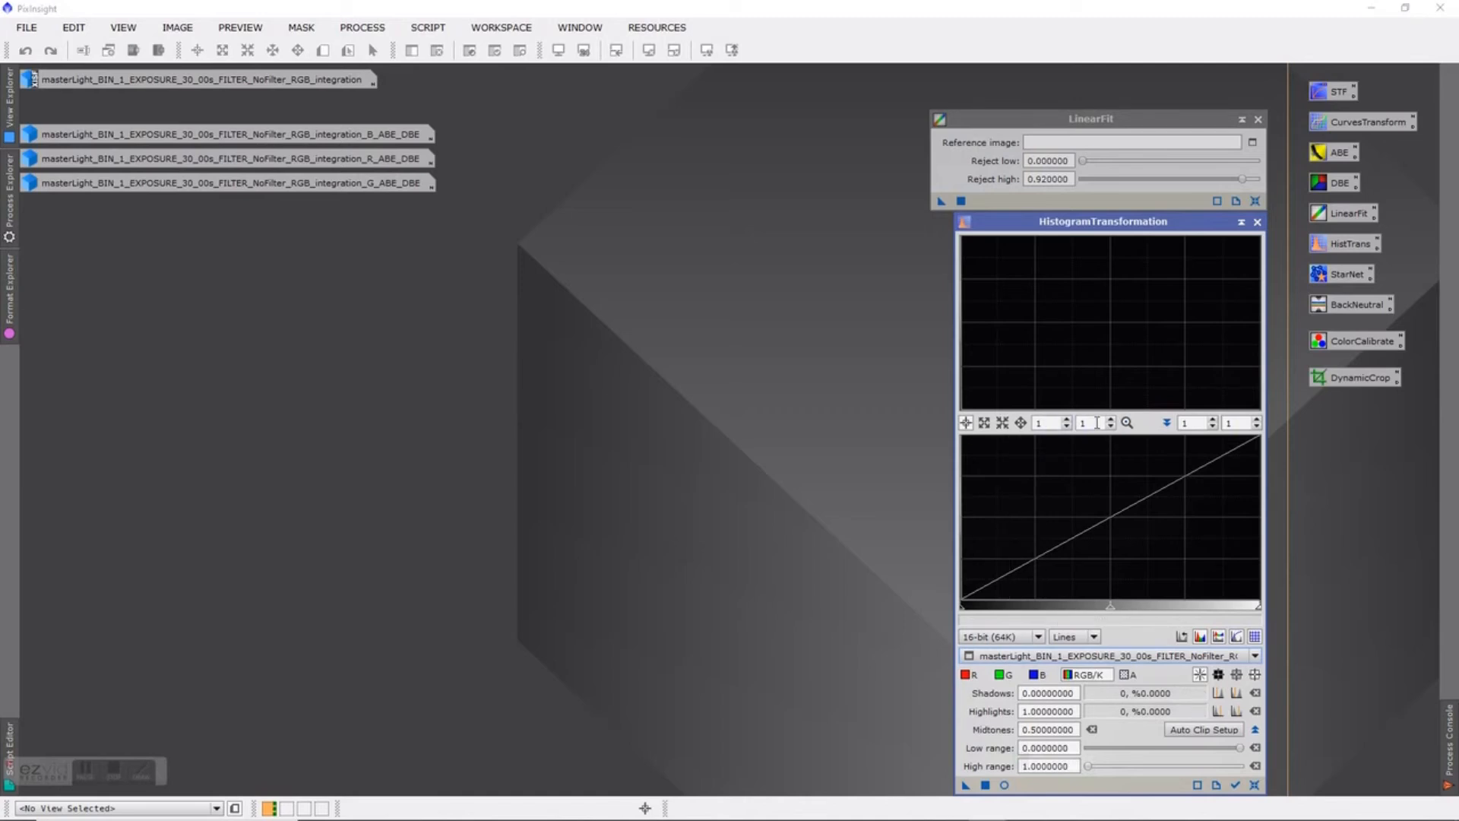
click(1046, 424)
text(50)
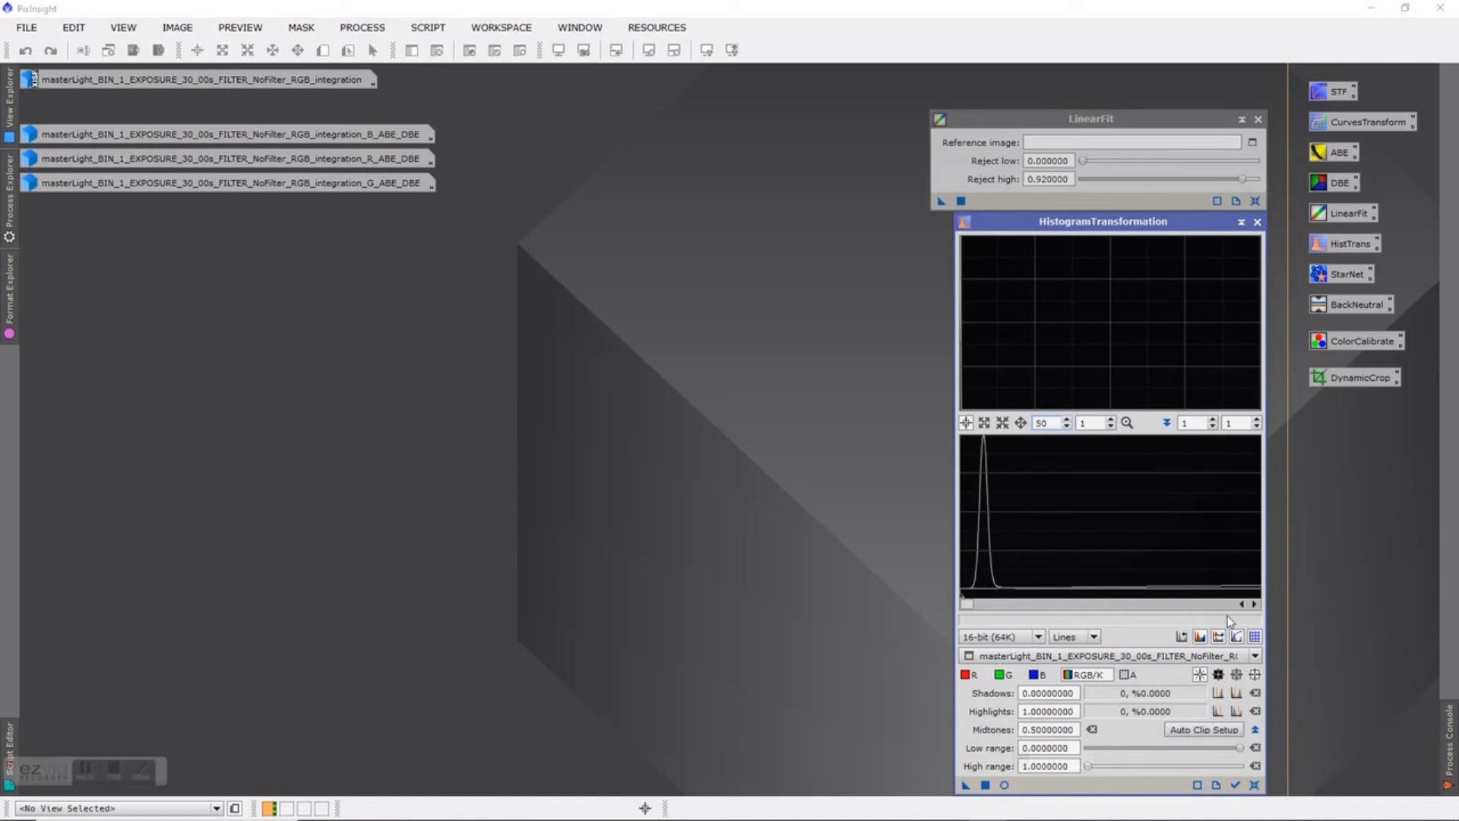
Compare the histogram peaks of the B_ABE_DBE, G_ABE_DBE and R_ABE_DBE images to choose a reference channel
click(1256, 657)
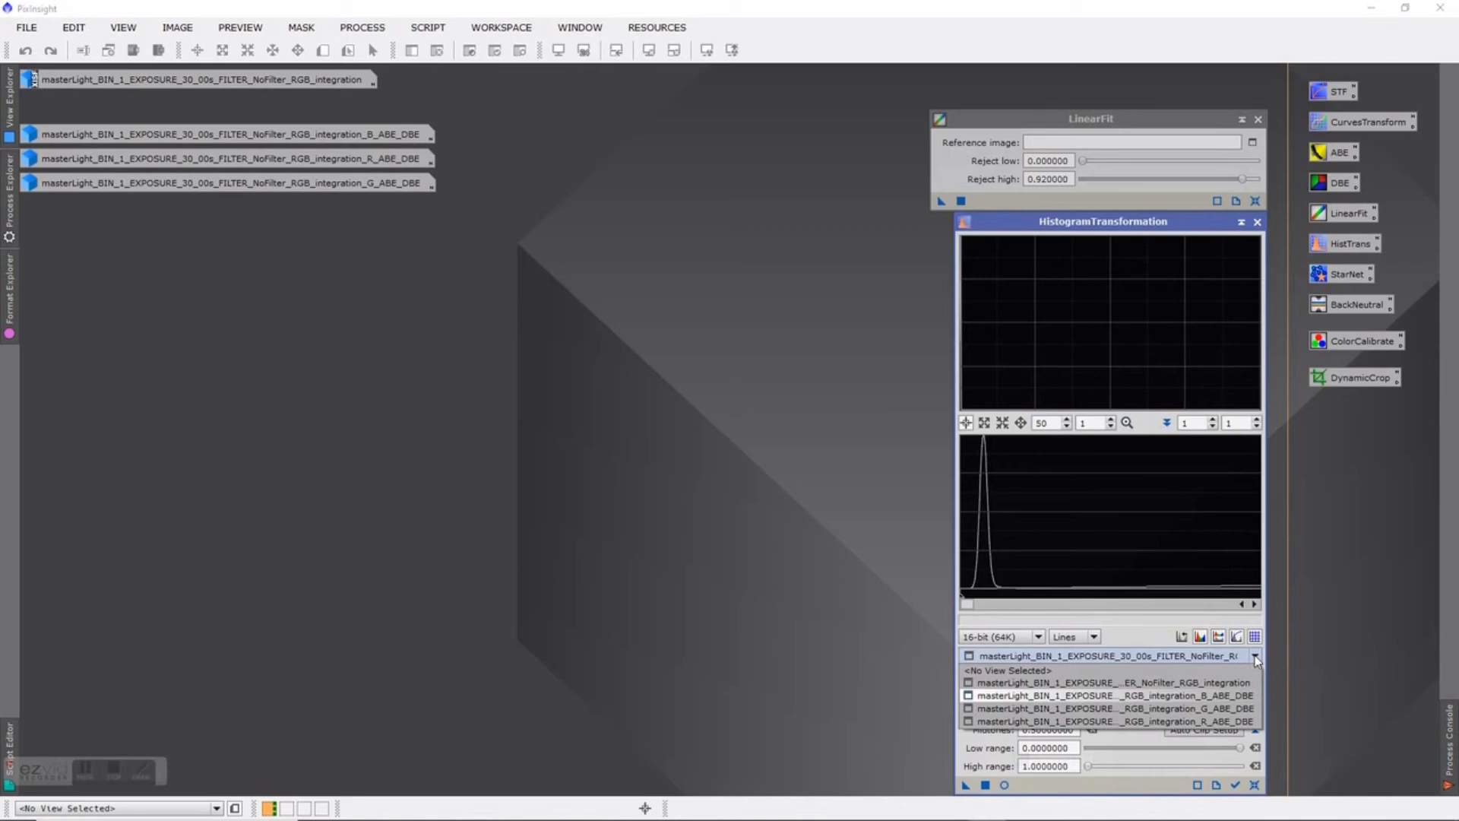
click(1227, 708)
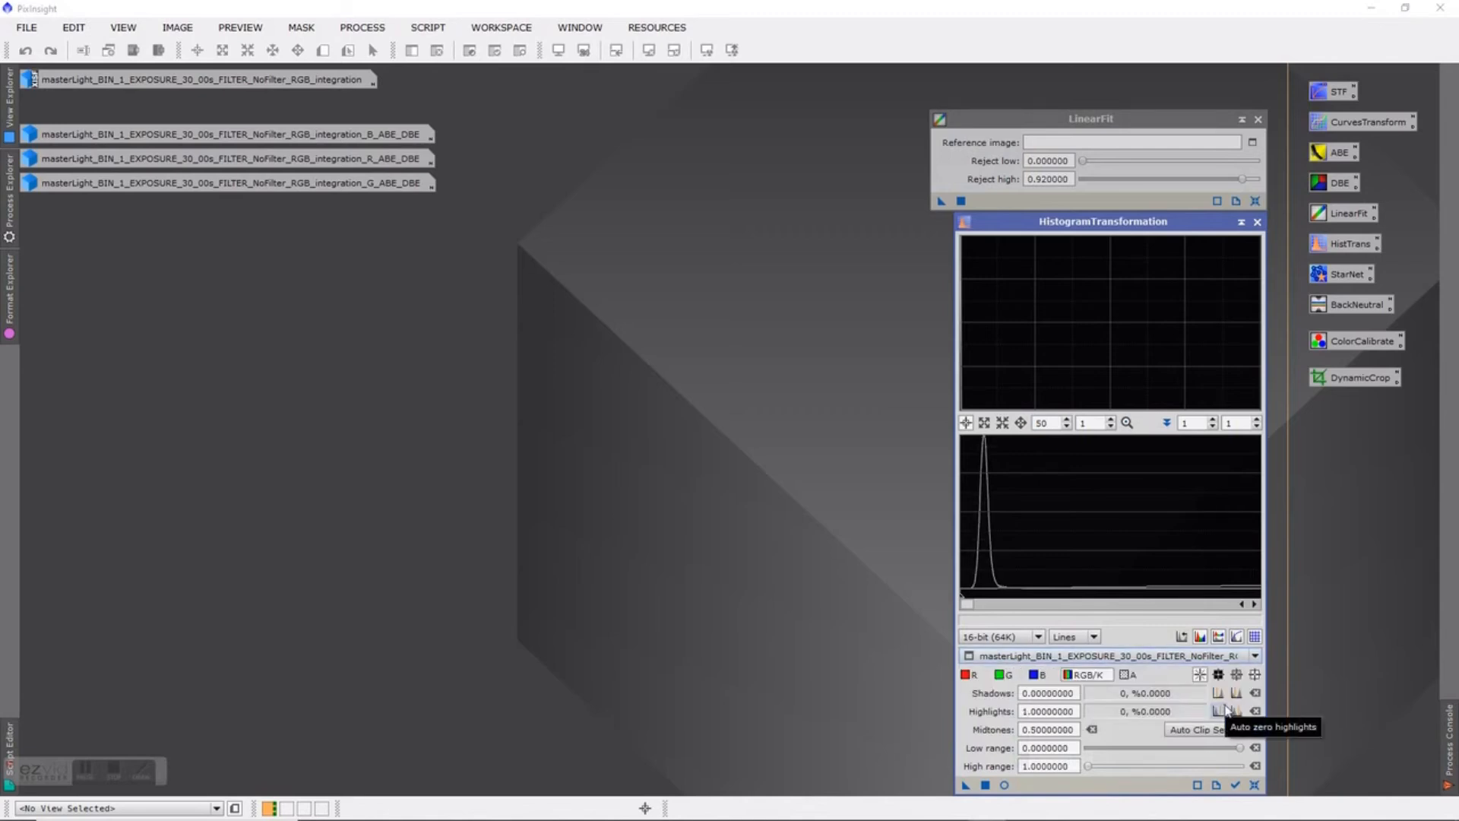
click(1256, 656)
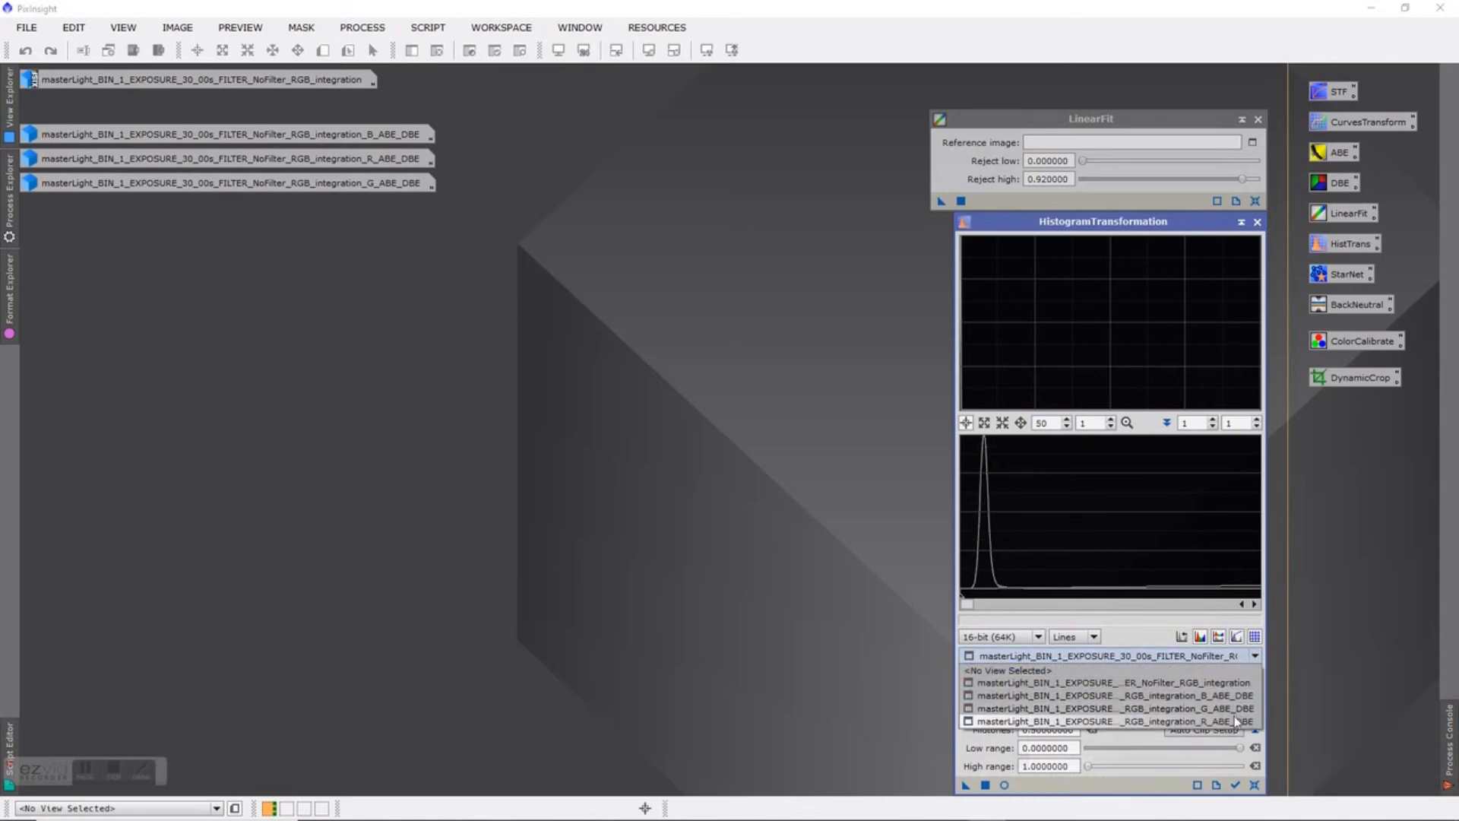
click(1234, 722)
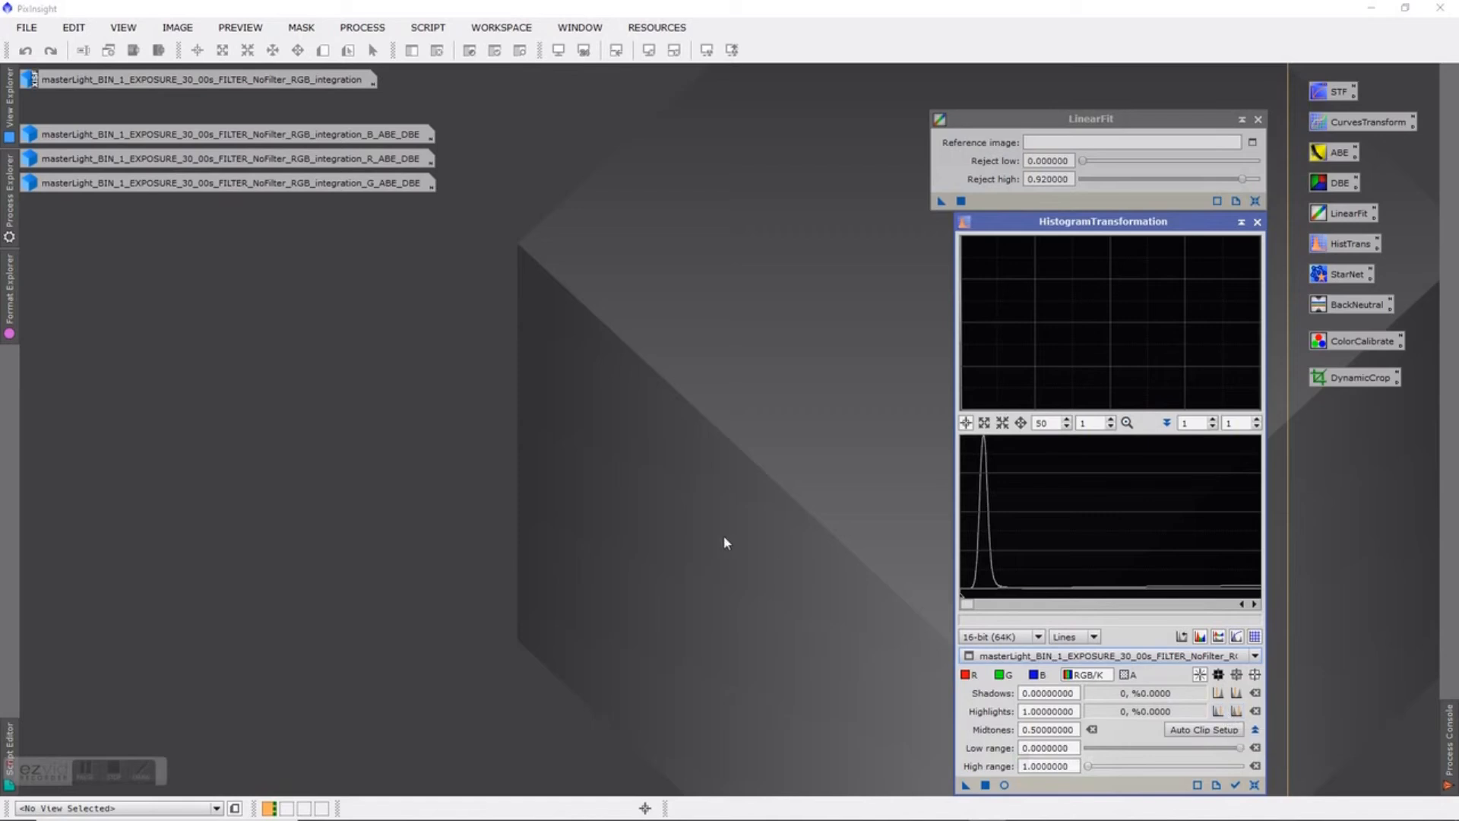
click(1256, 656)
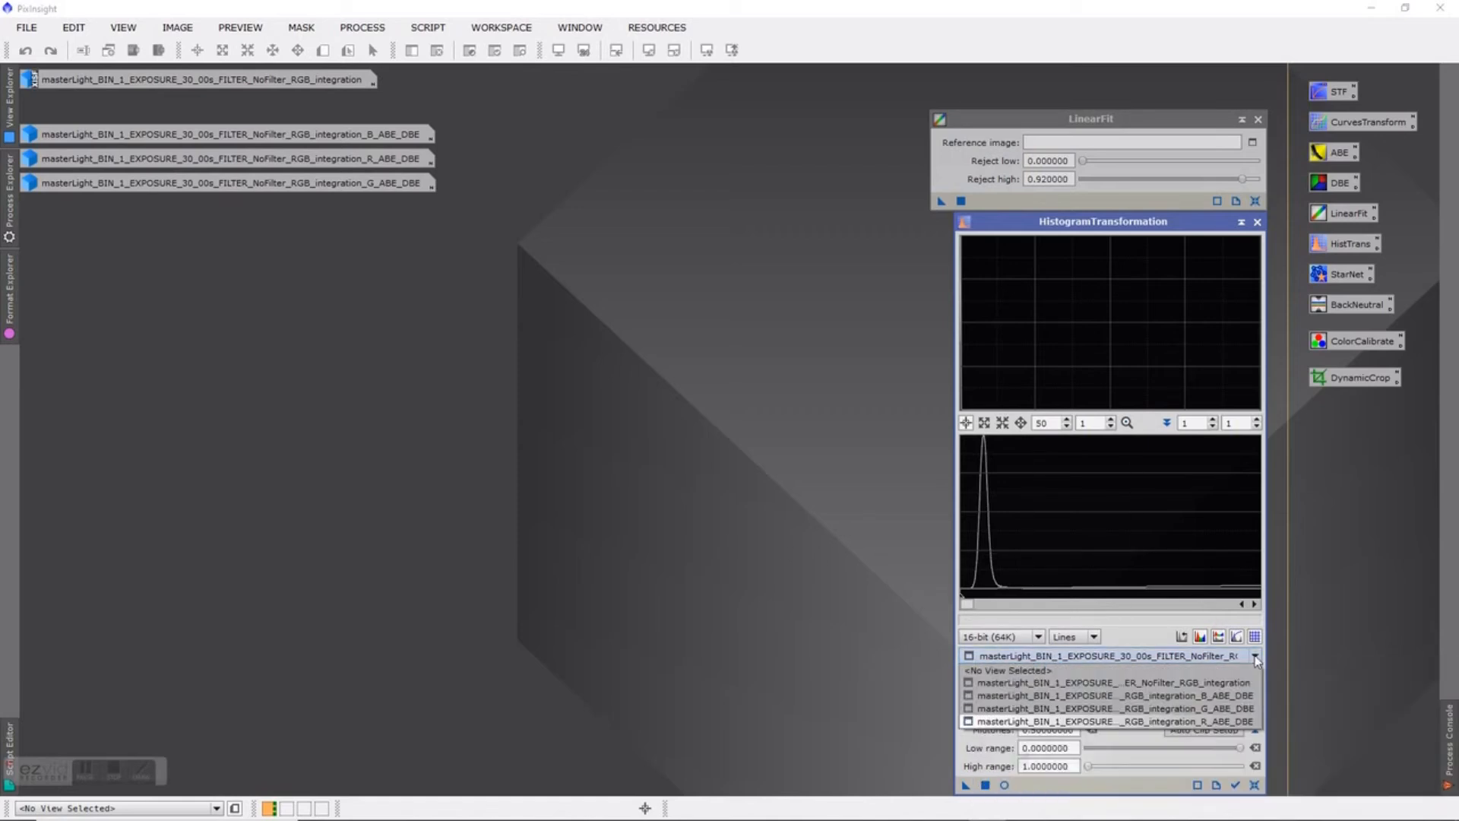
click(1239, 695)
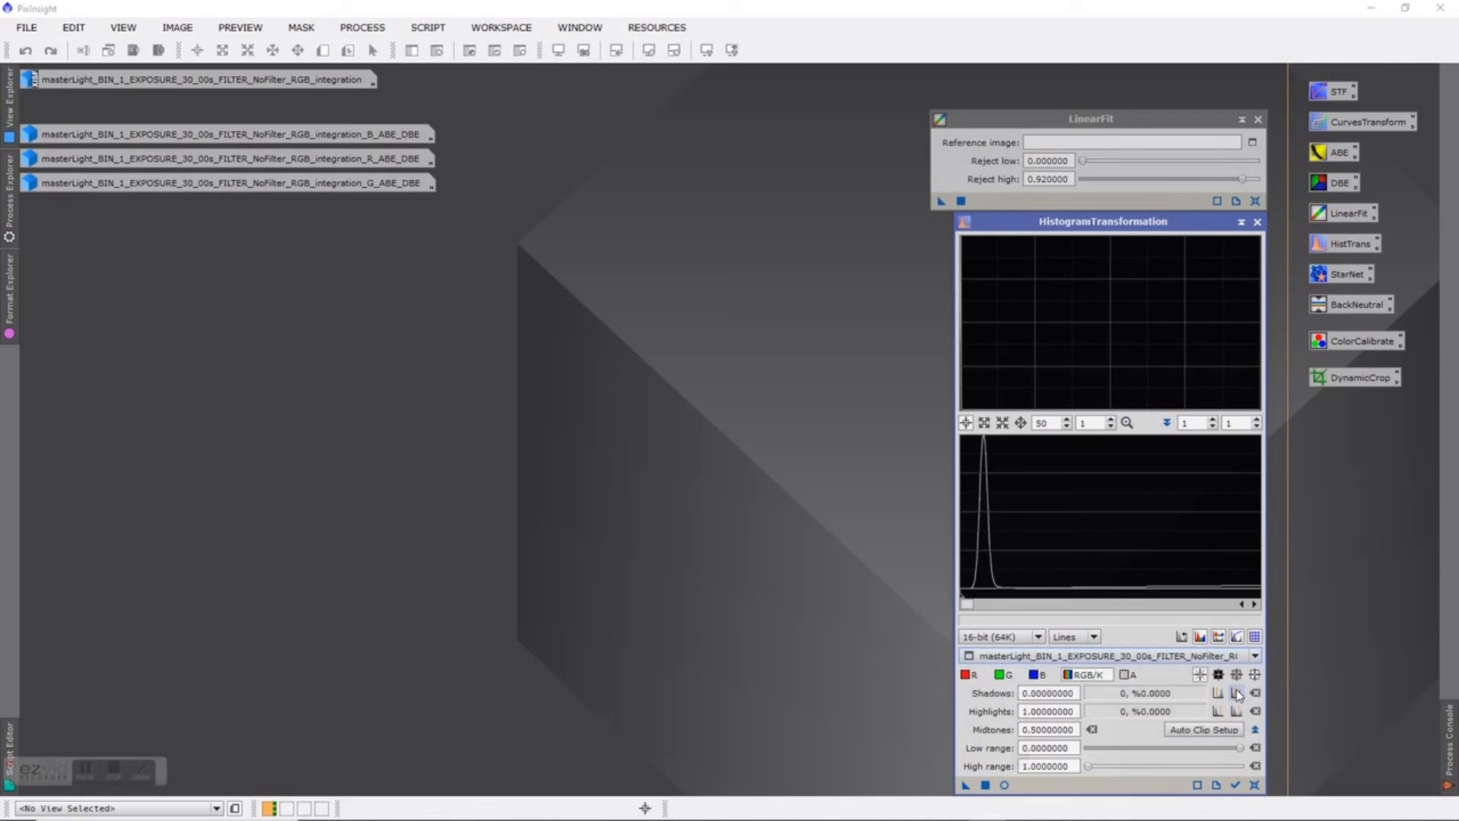
click(1256, 657)
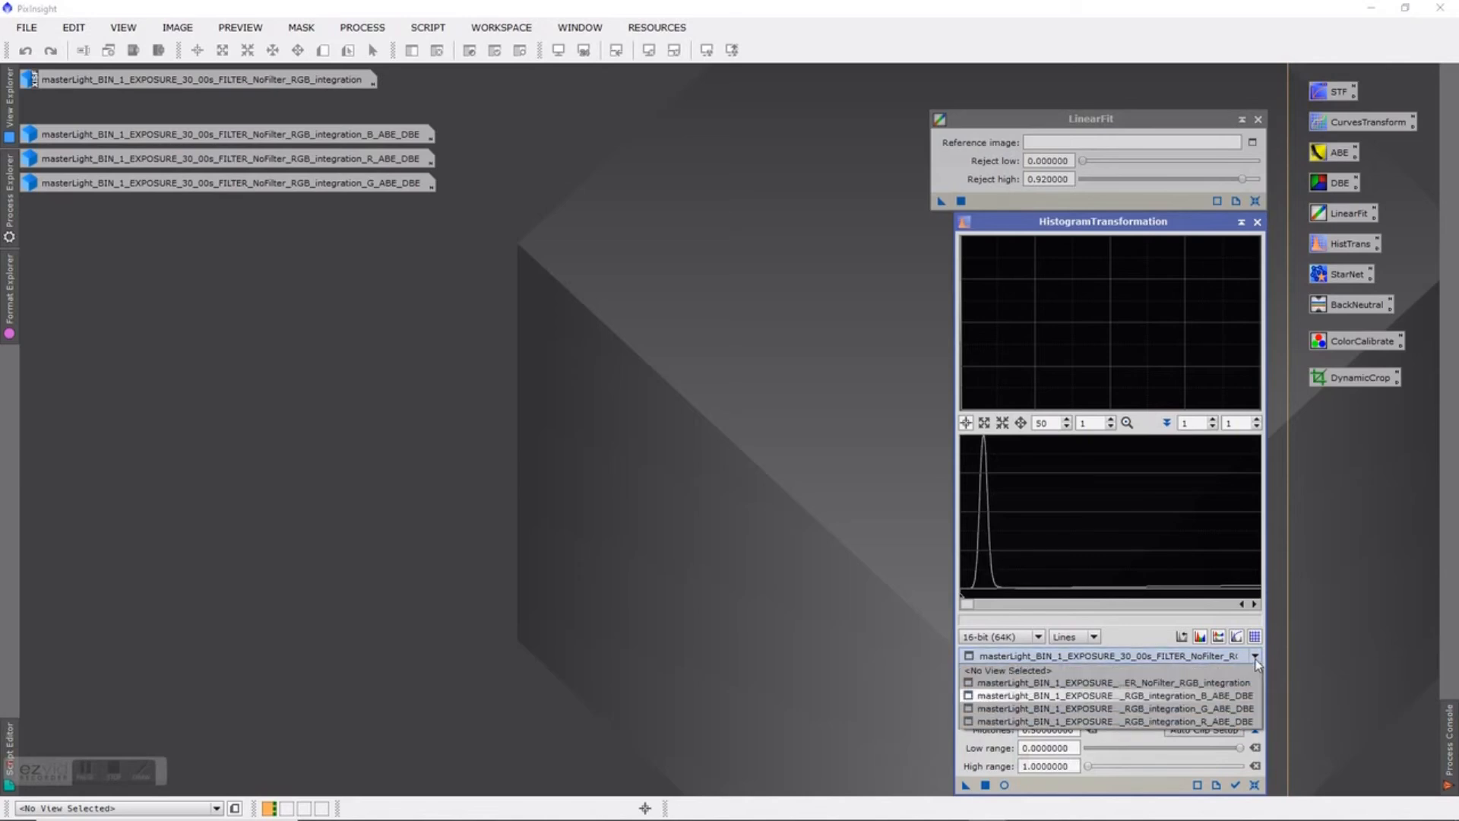
click(1222, 711)
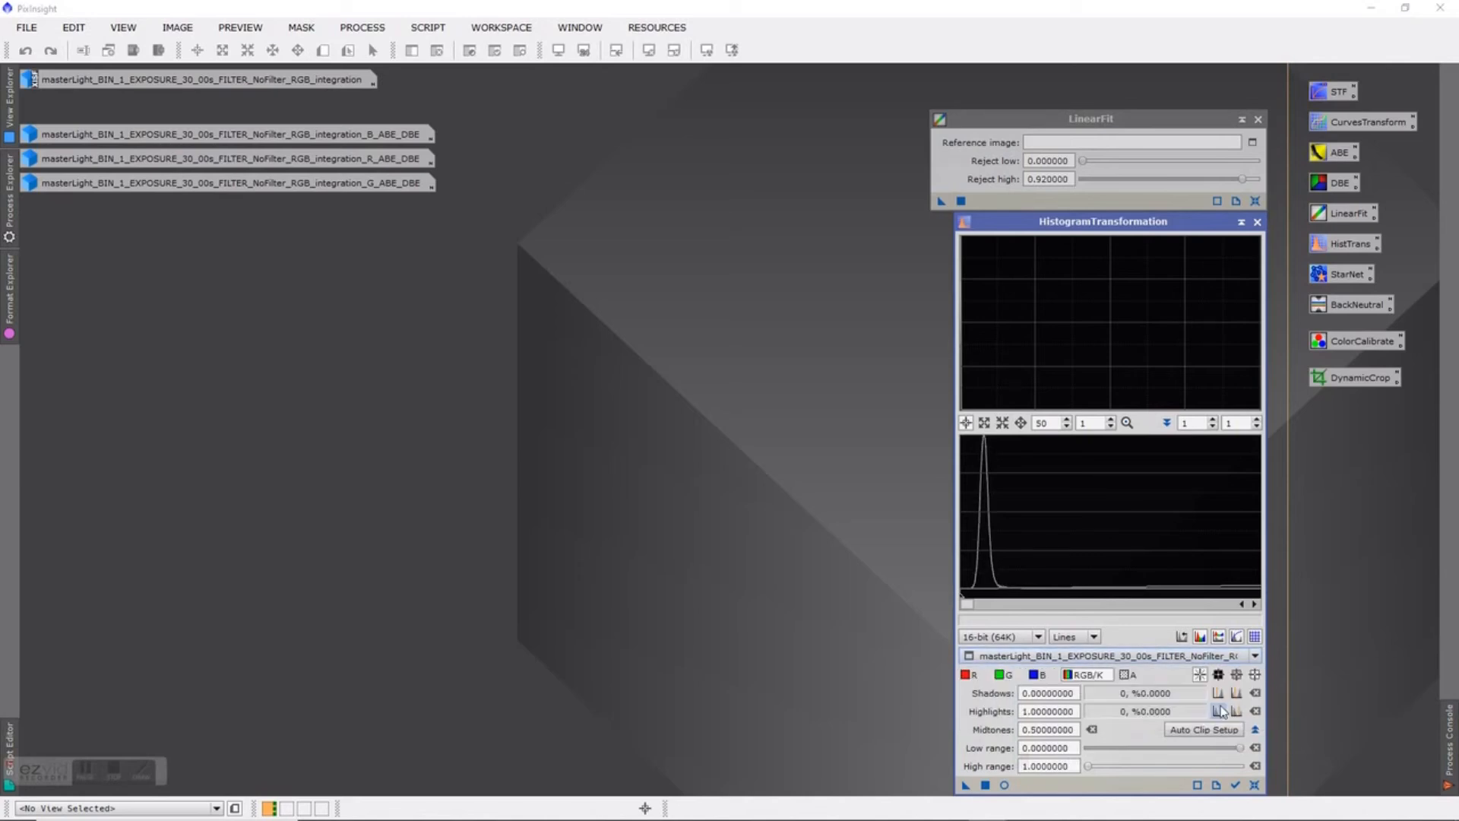
click(1256, 656)
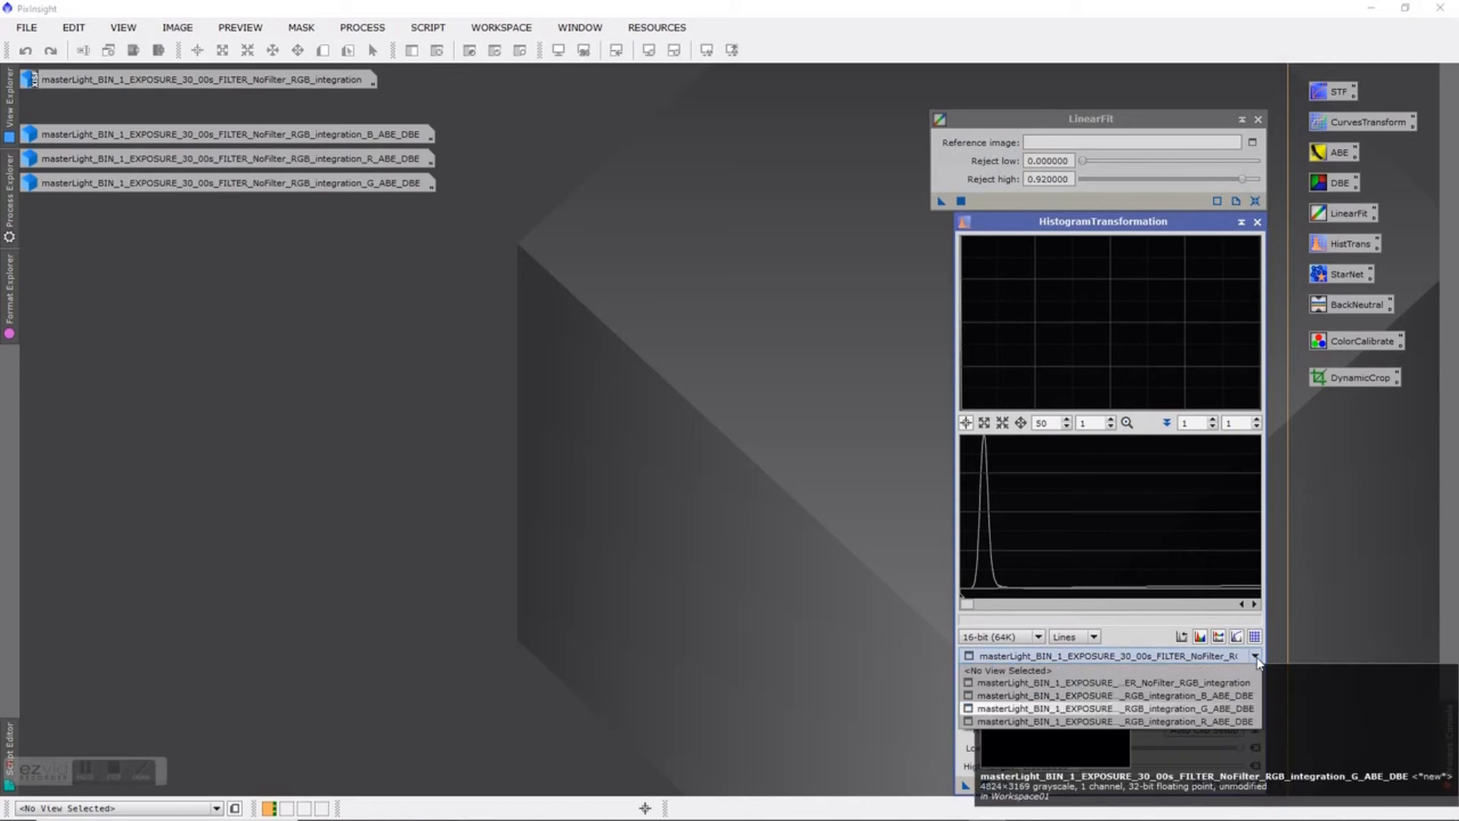
click(1230, 718)
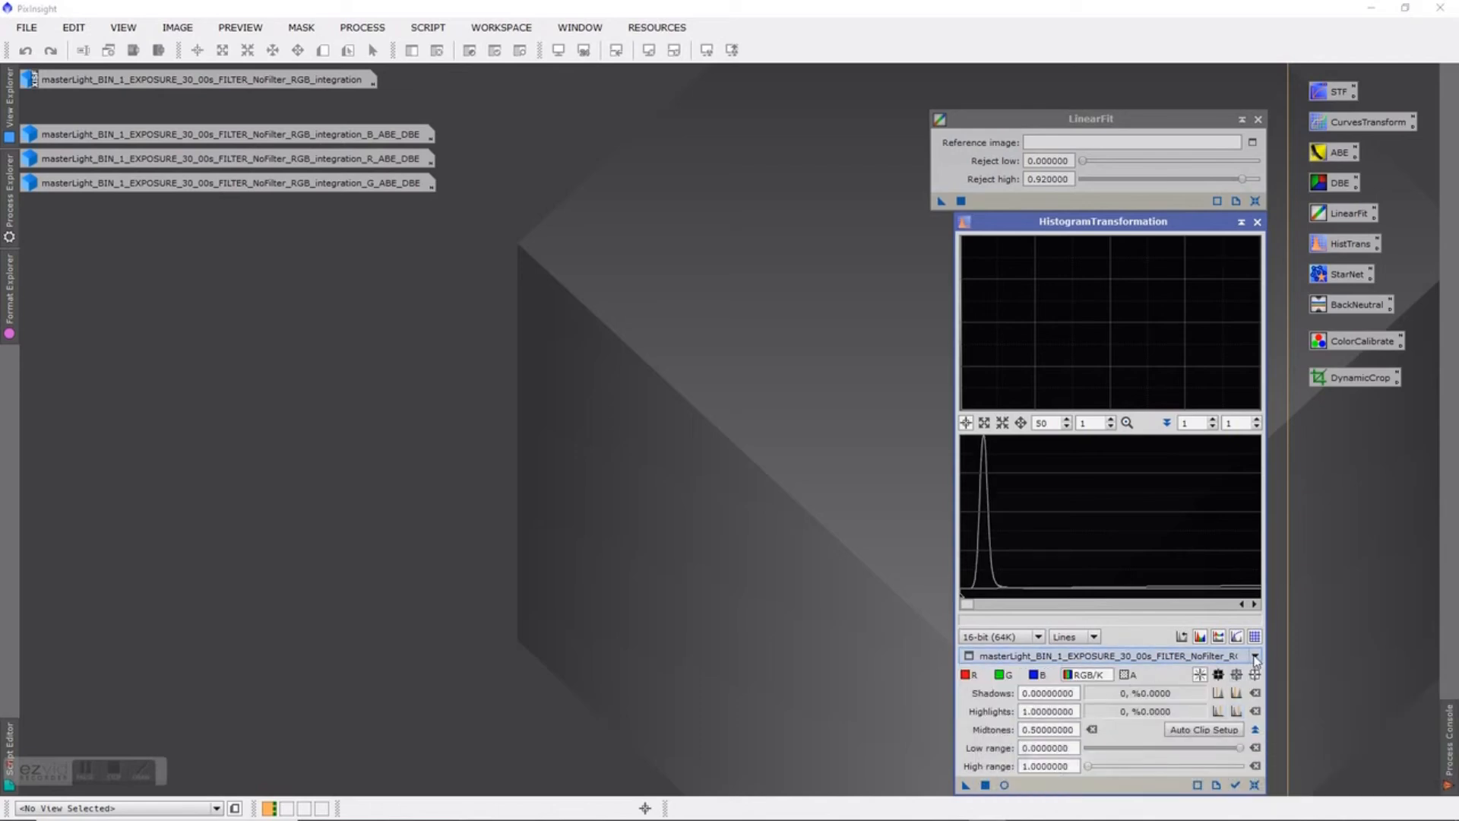
click(1256, 656)
click(1227, 710)
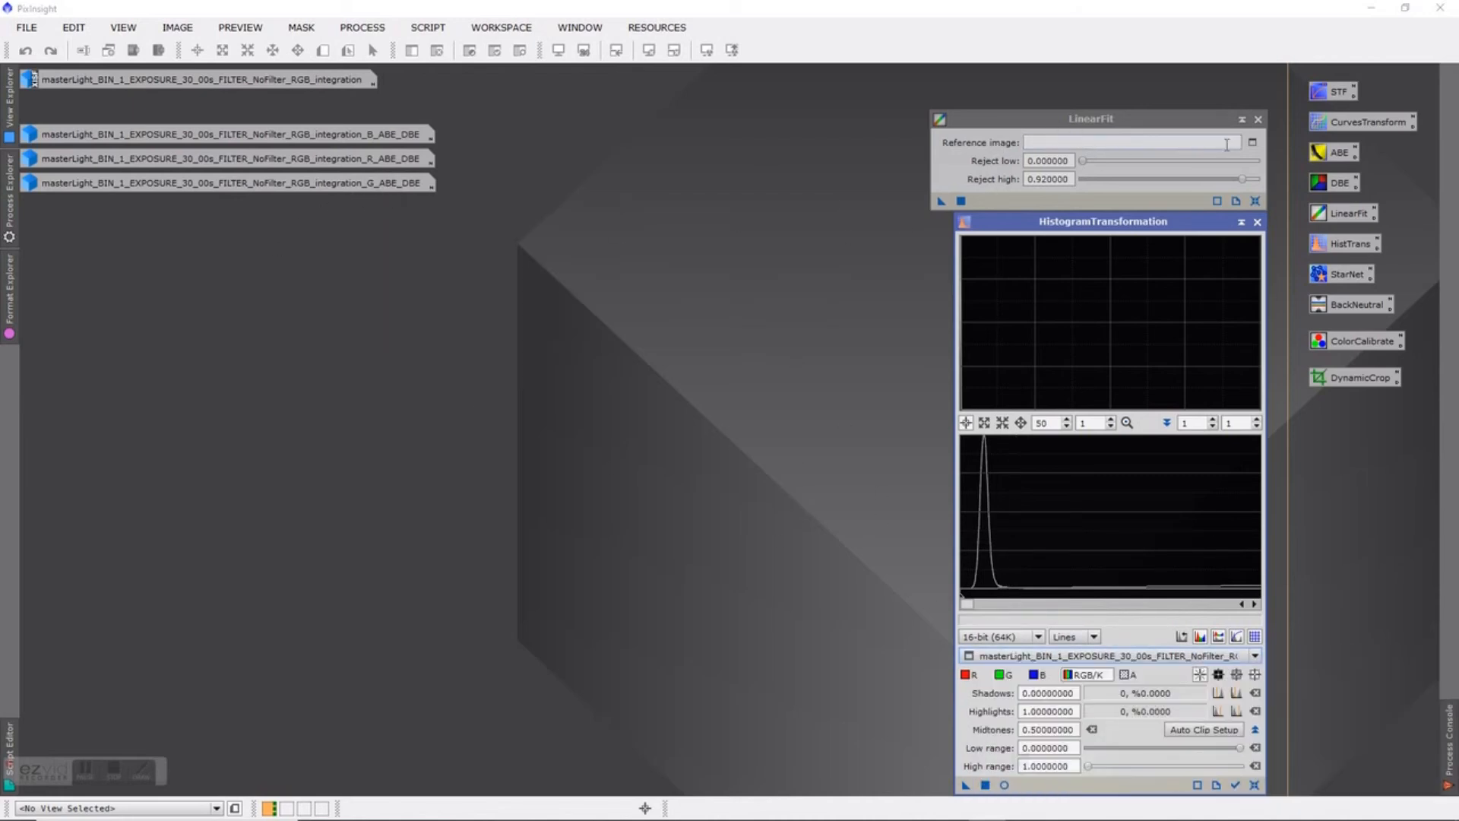
Set the G_ABE_DBE image as the reference image in LinearFit
click(1252, 143)
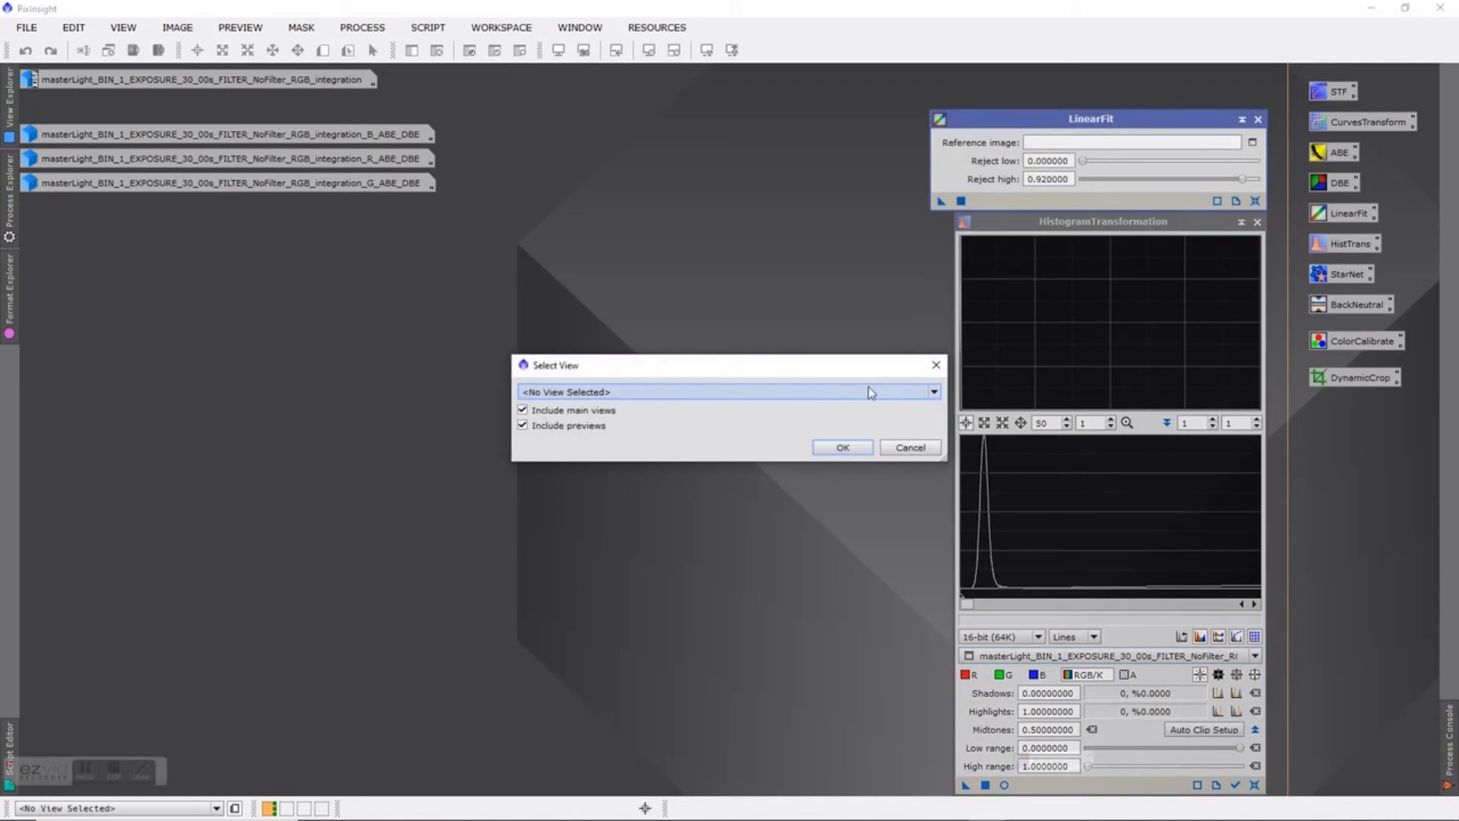
click(936, 394)
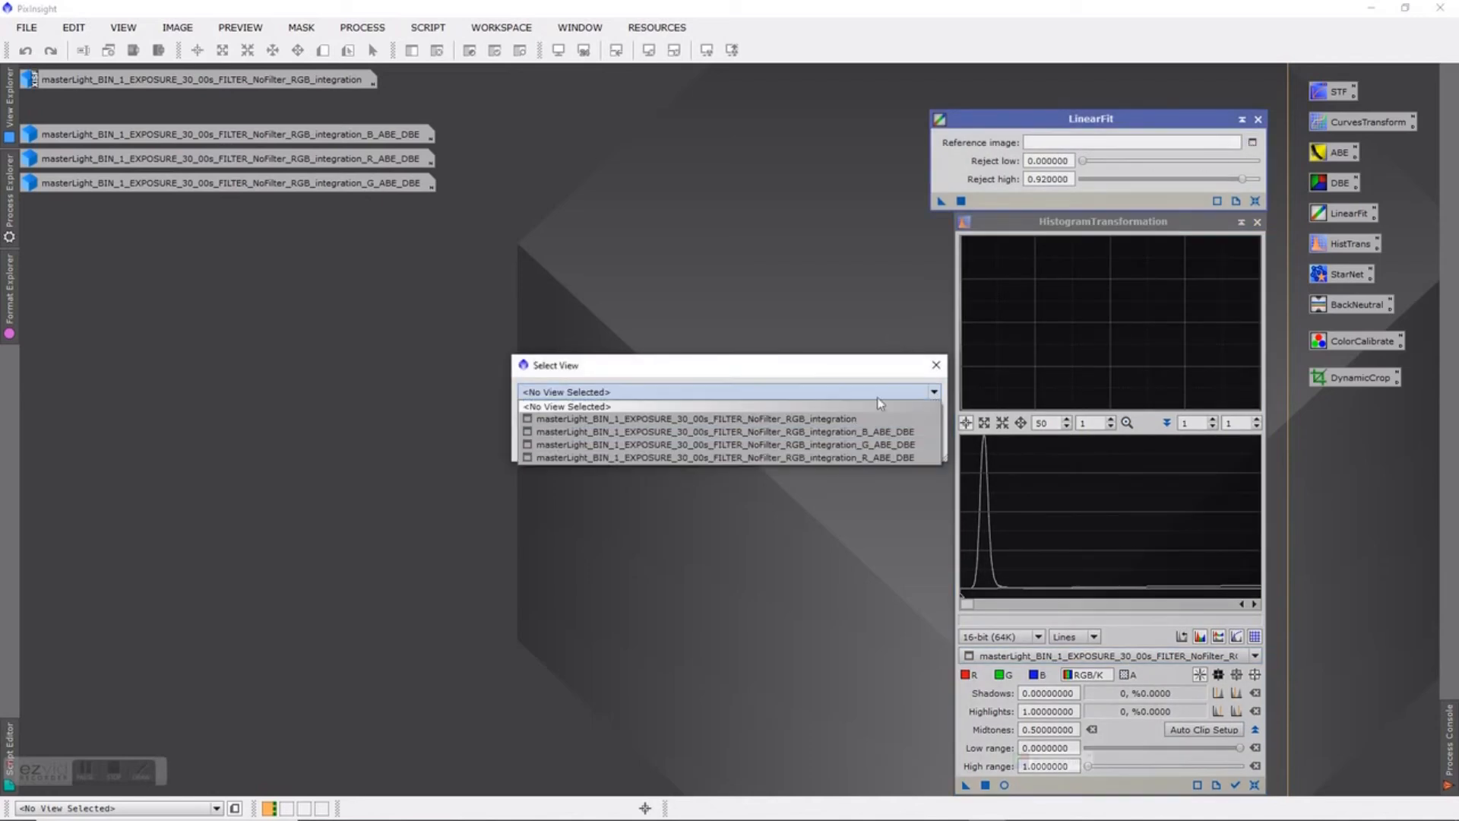
click(811, 446)
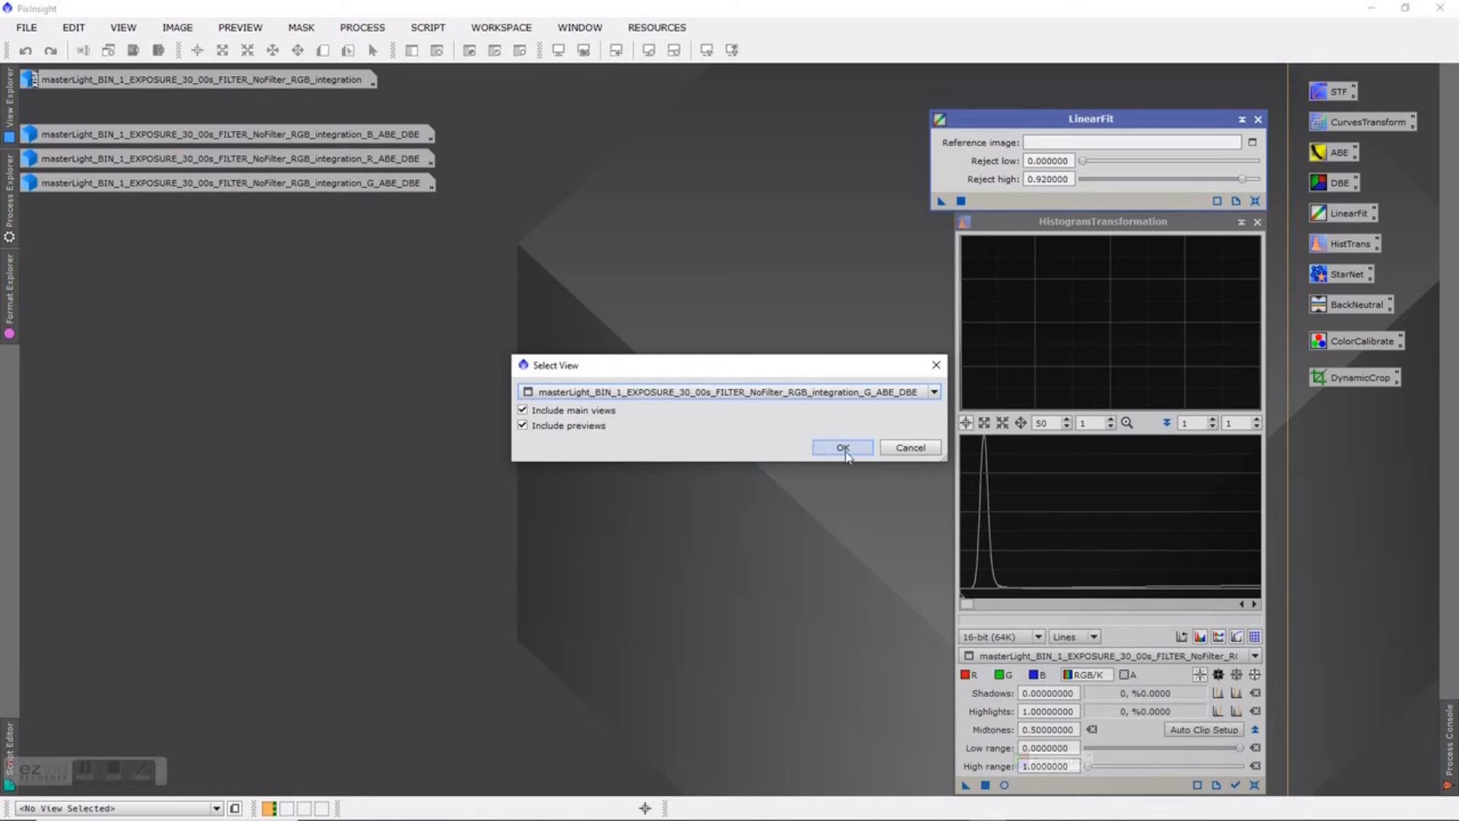
click(844, 447)
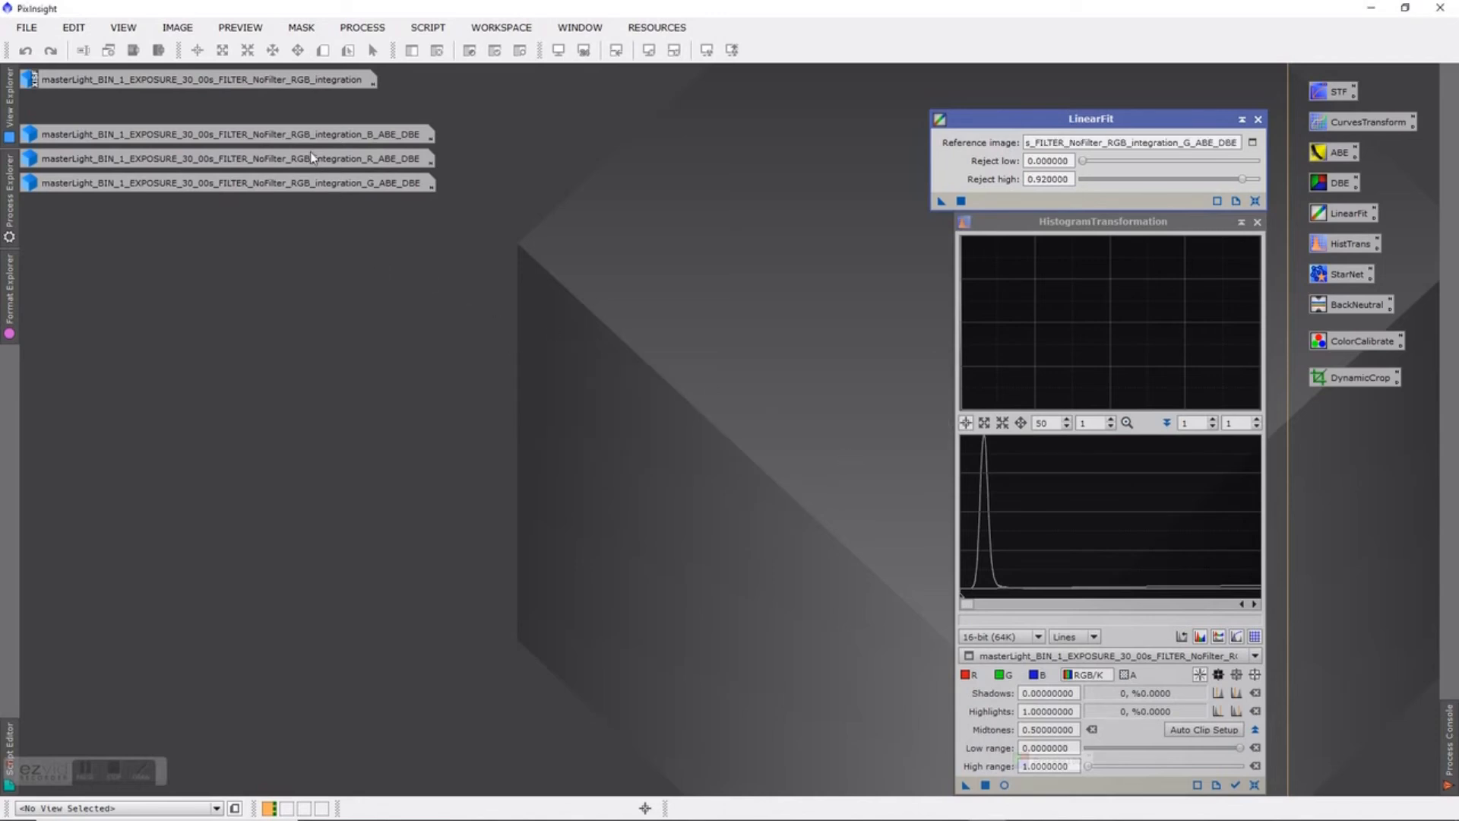
Apply LinearFit to the B_ABE_DBE and R_ABE_DBE images and minimize both images again
mouse_move(320, 135)
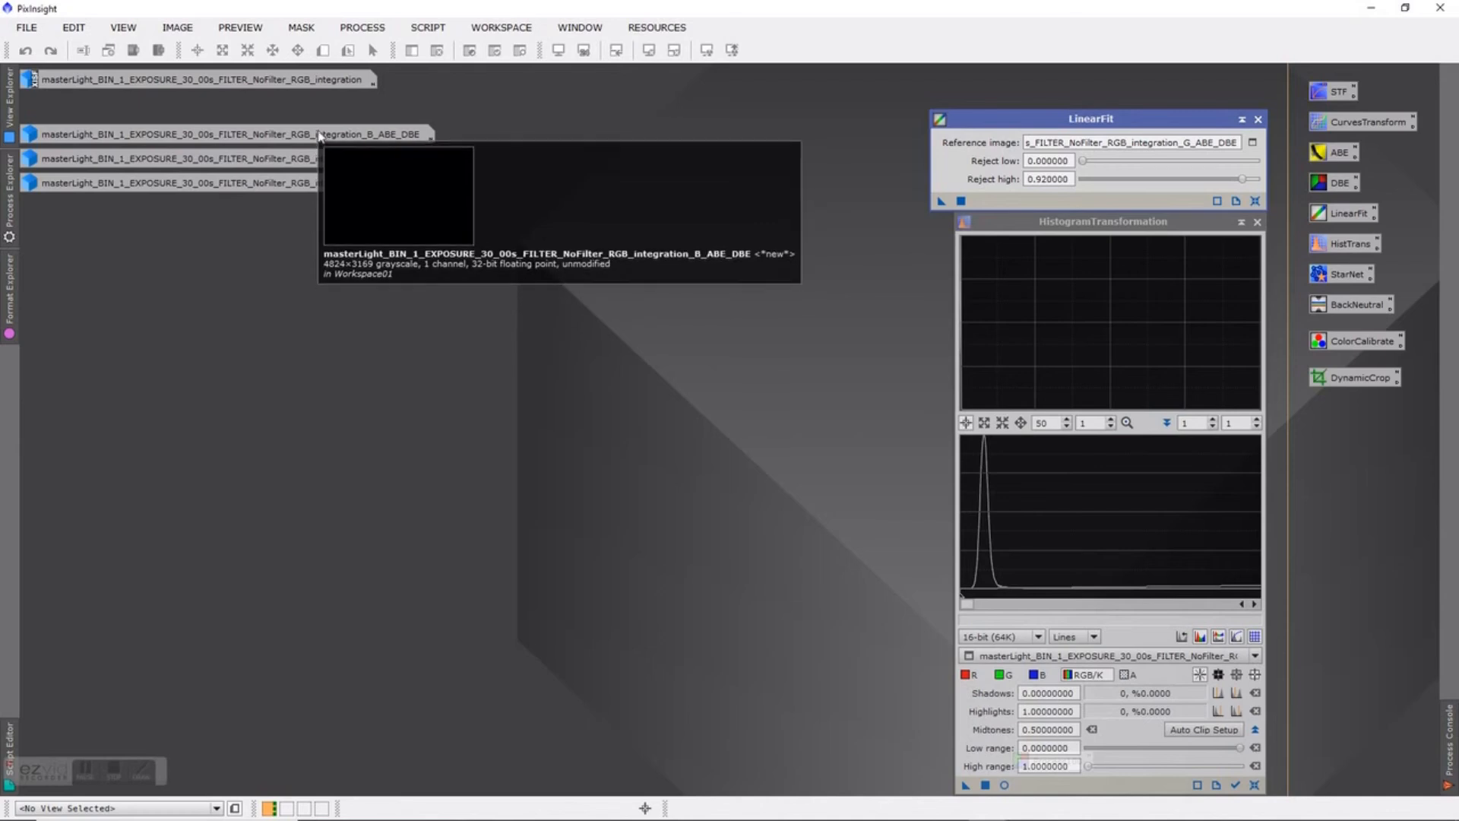
double_click(320, 135)
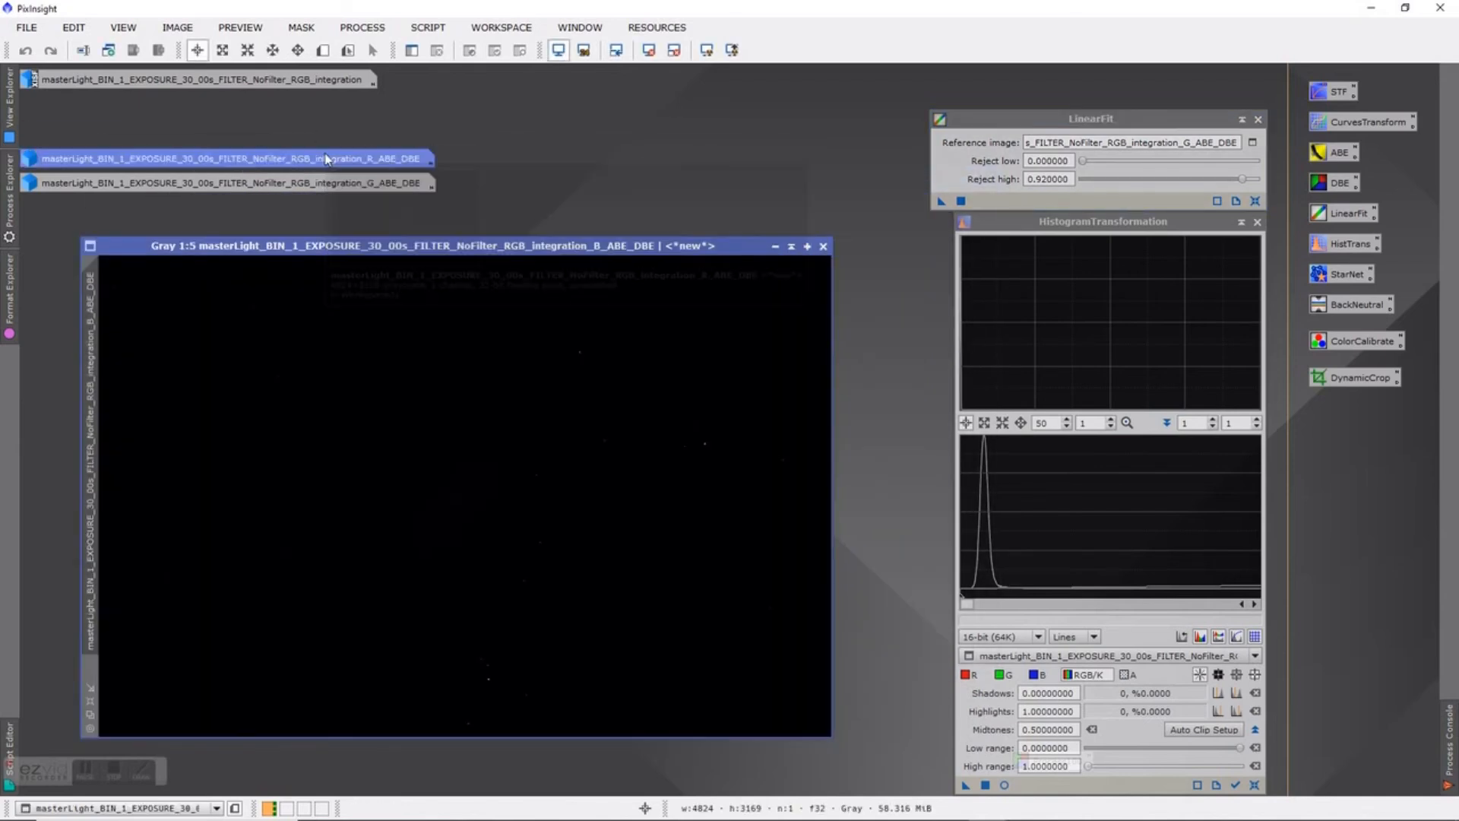
double_click(327, 159)
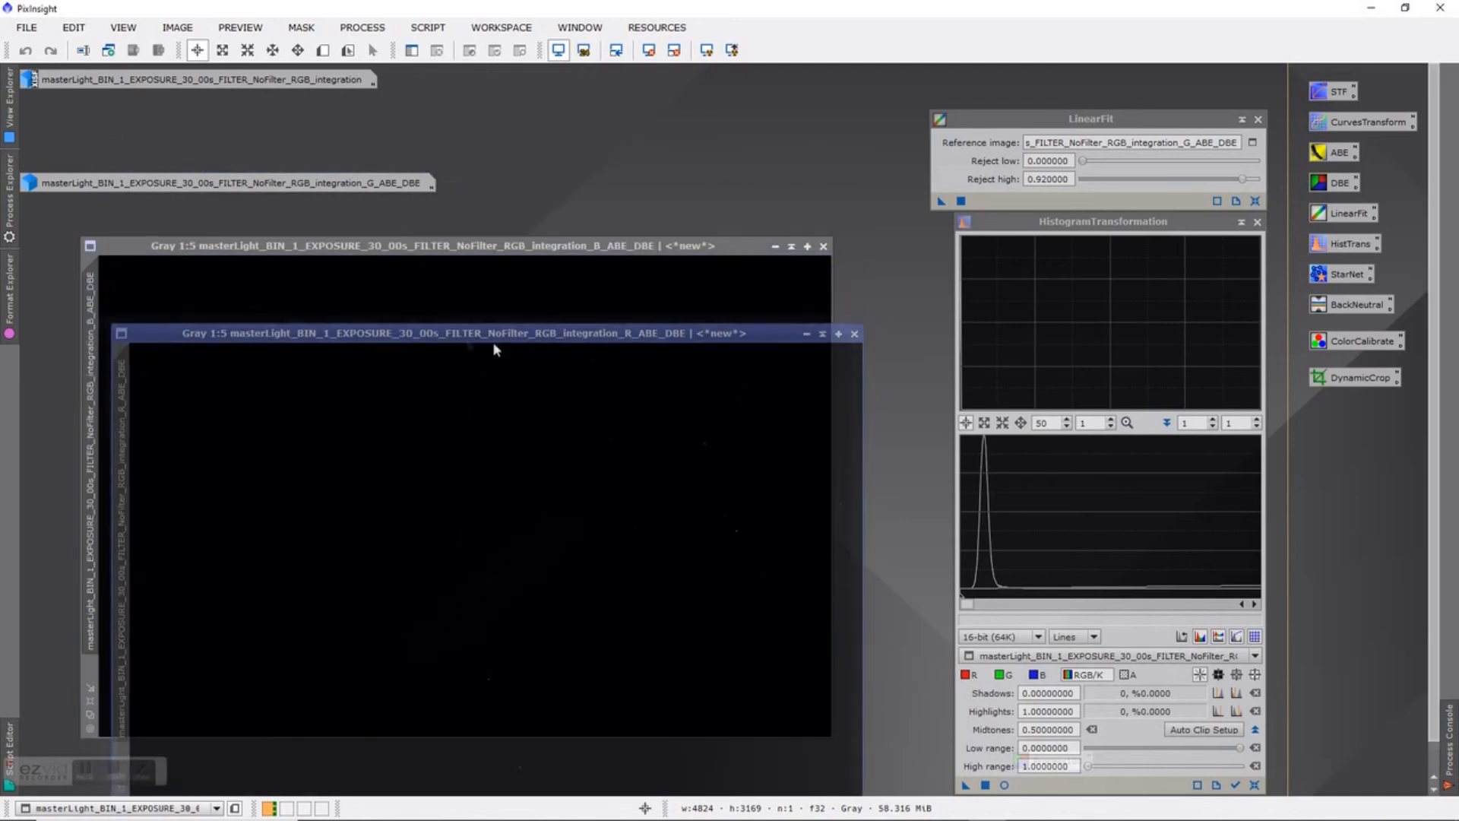
drag(494, 350, 560, 337)
drag(940, 202, 557, 290)
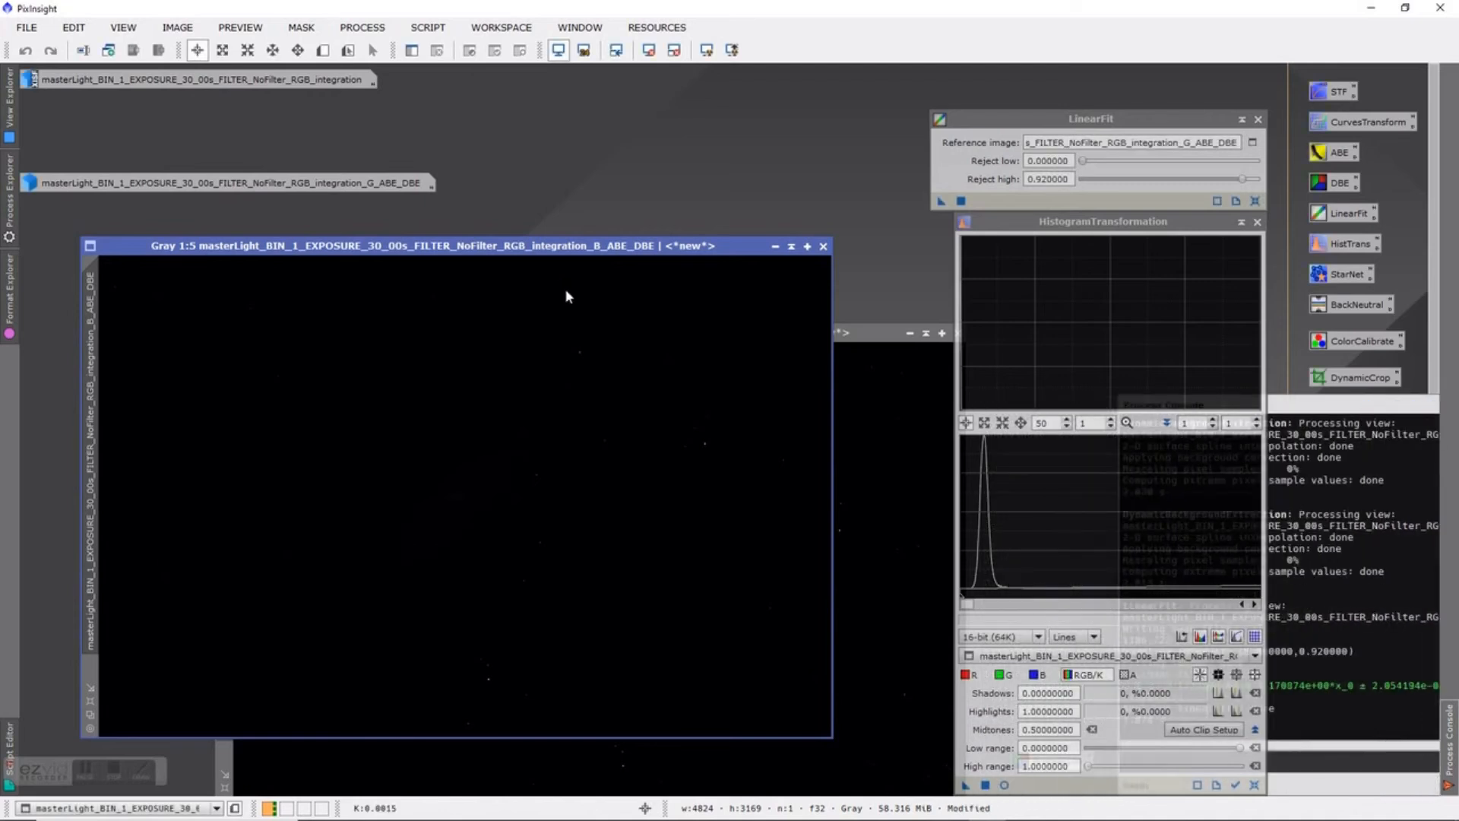
drag(940, 202, 886, 434)
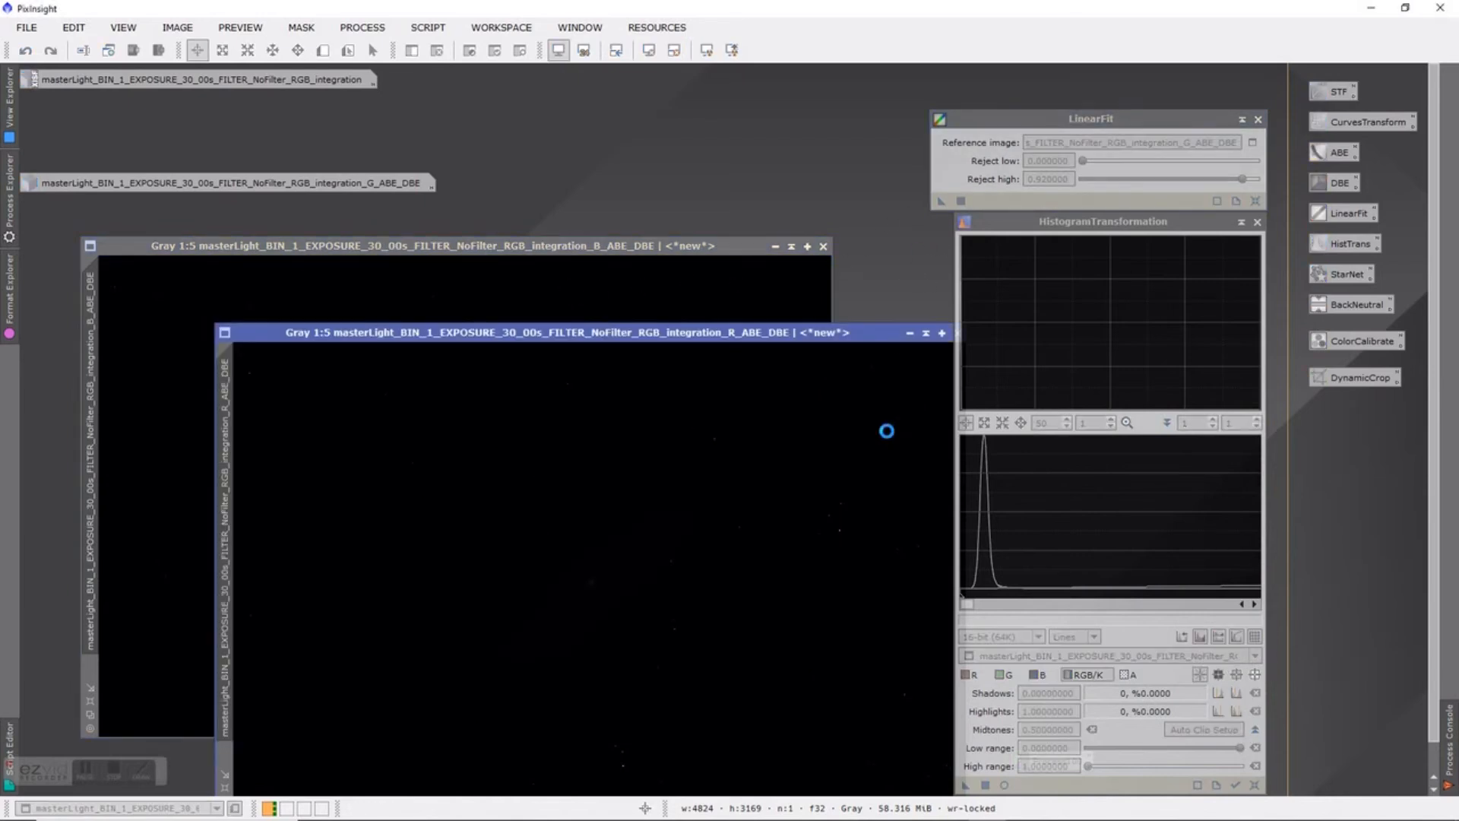
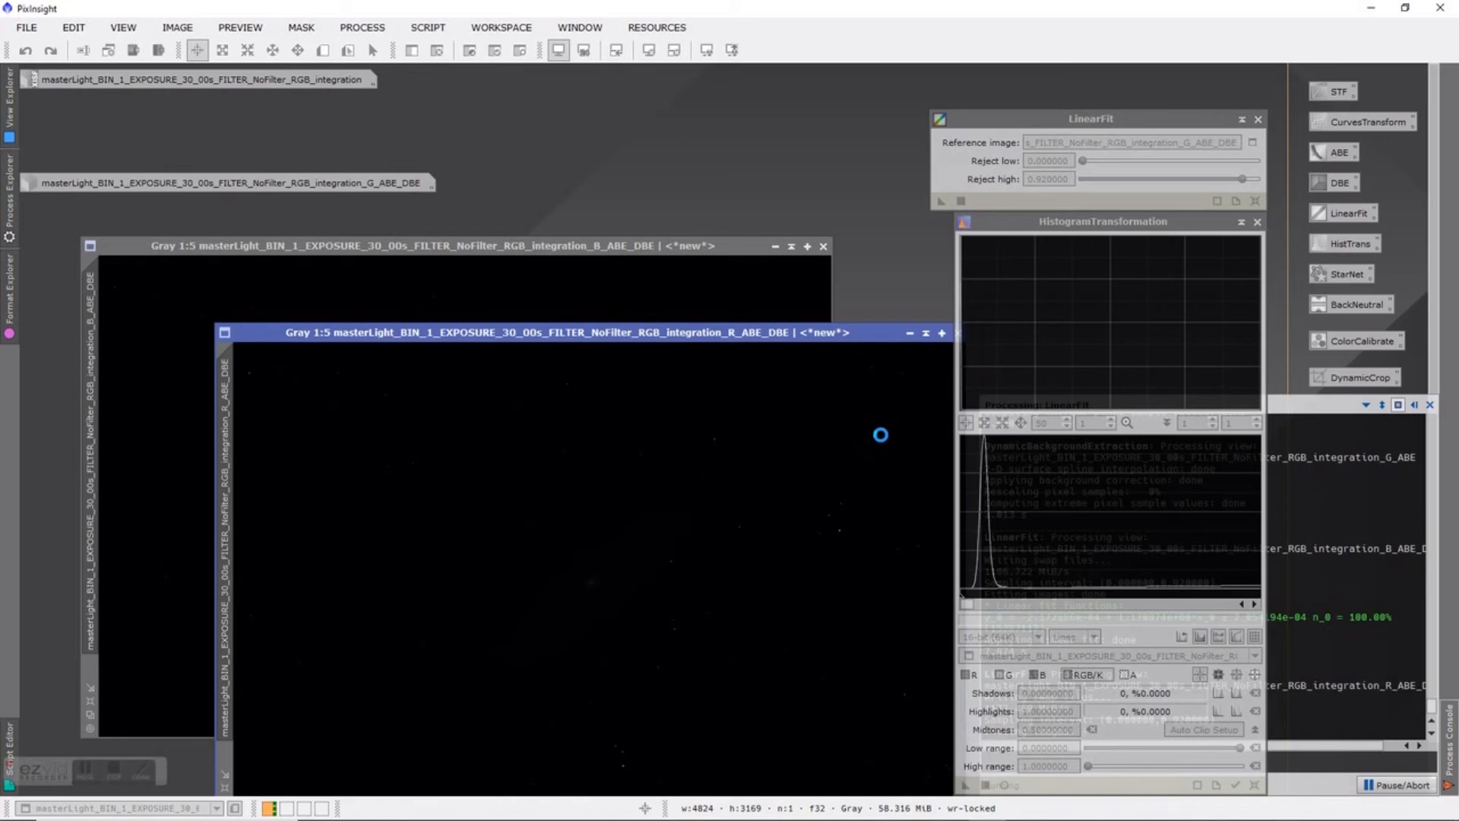
click(912, 334)
click(775, 245)
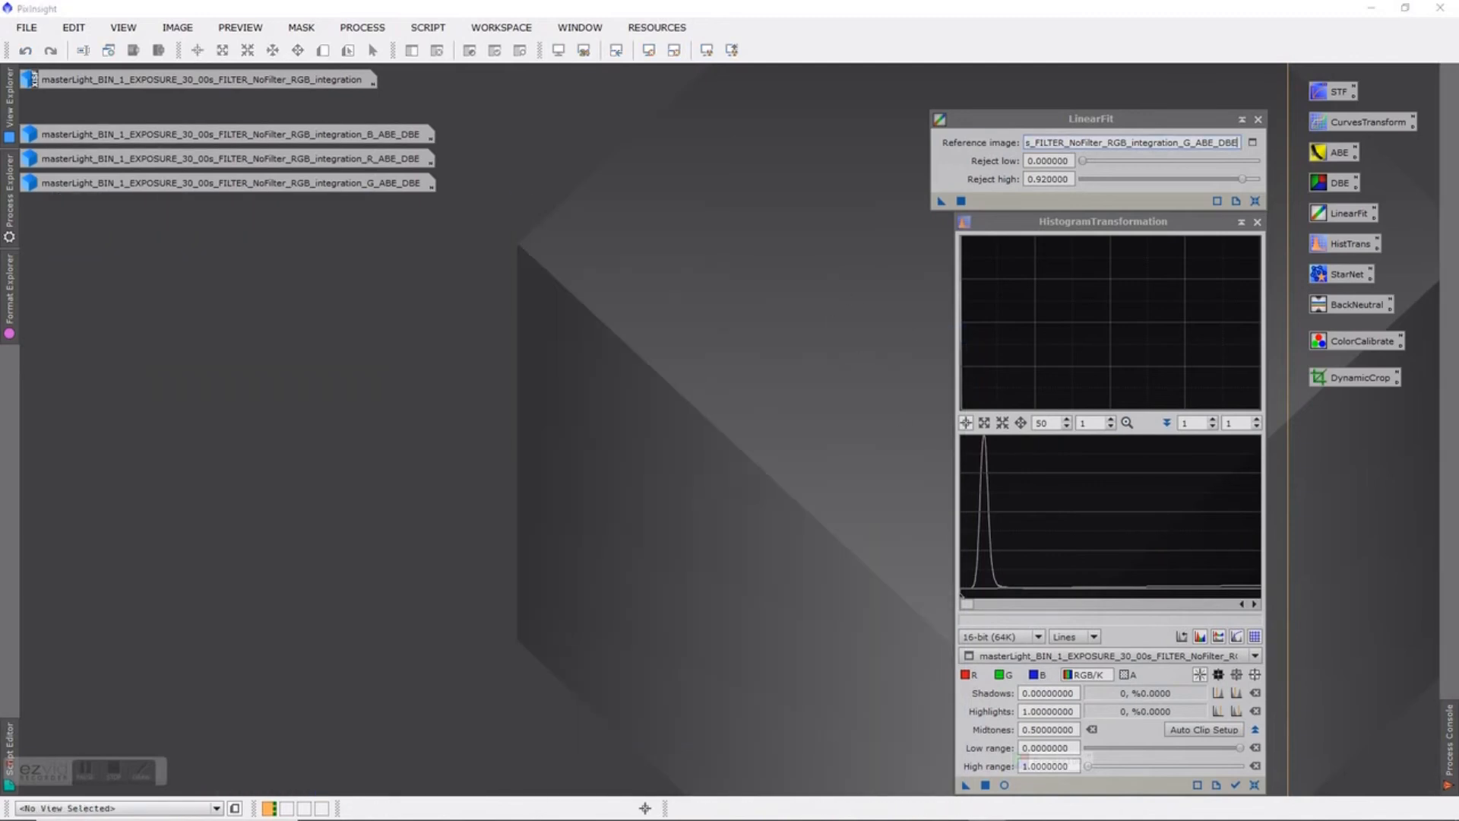
Compare the channel histograms after the linear fit, and close HistogramTransformation and LinearFit
click(1255, 658)
click(1232, 658)
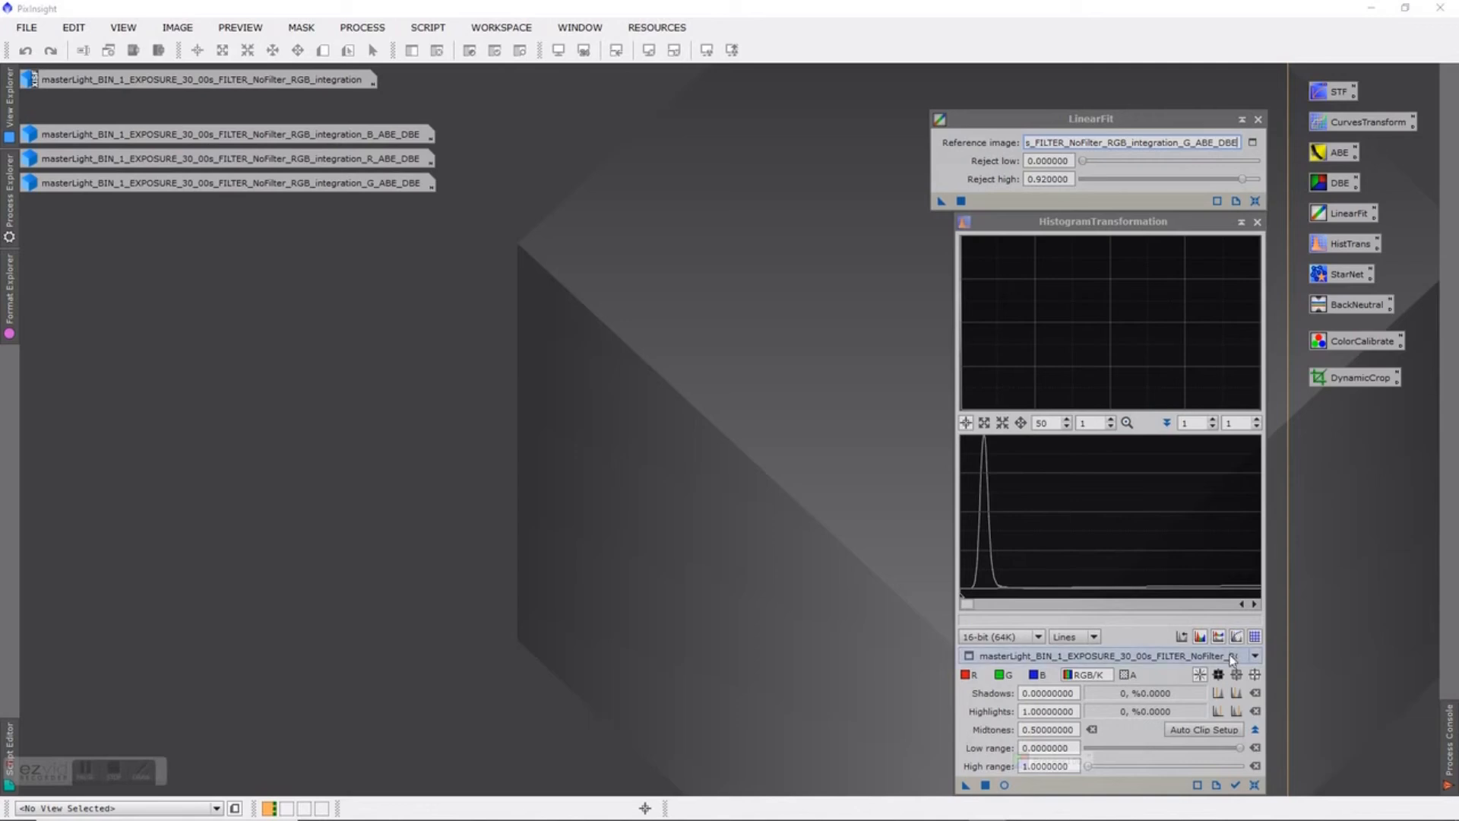
click(1256, 658)
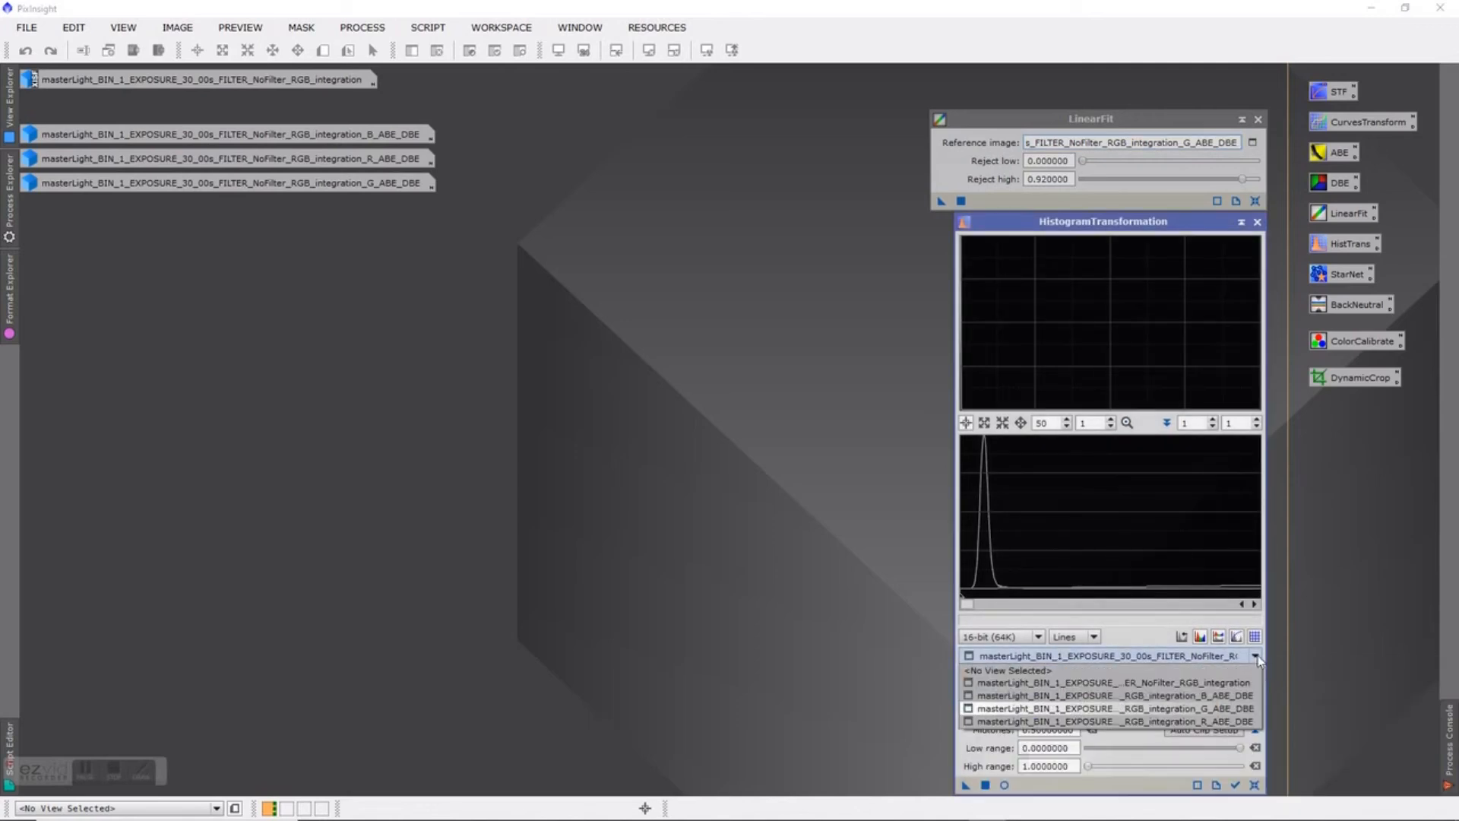
click(1235, 696)
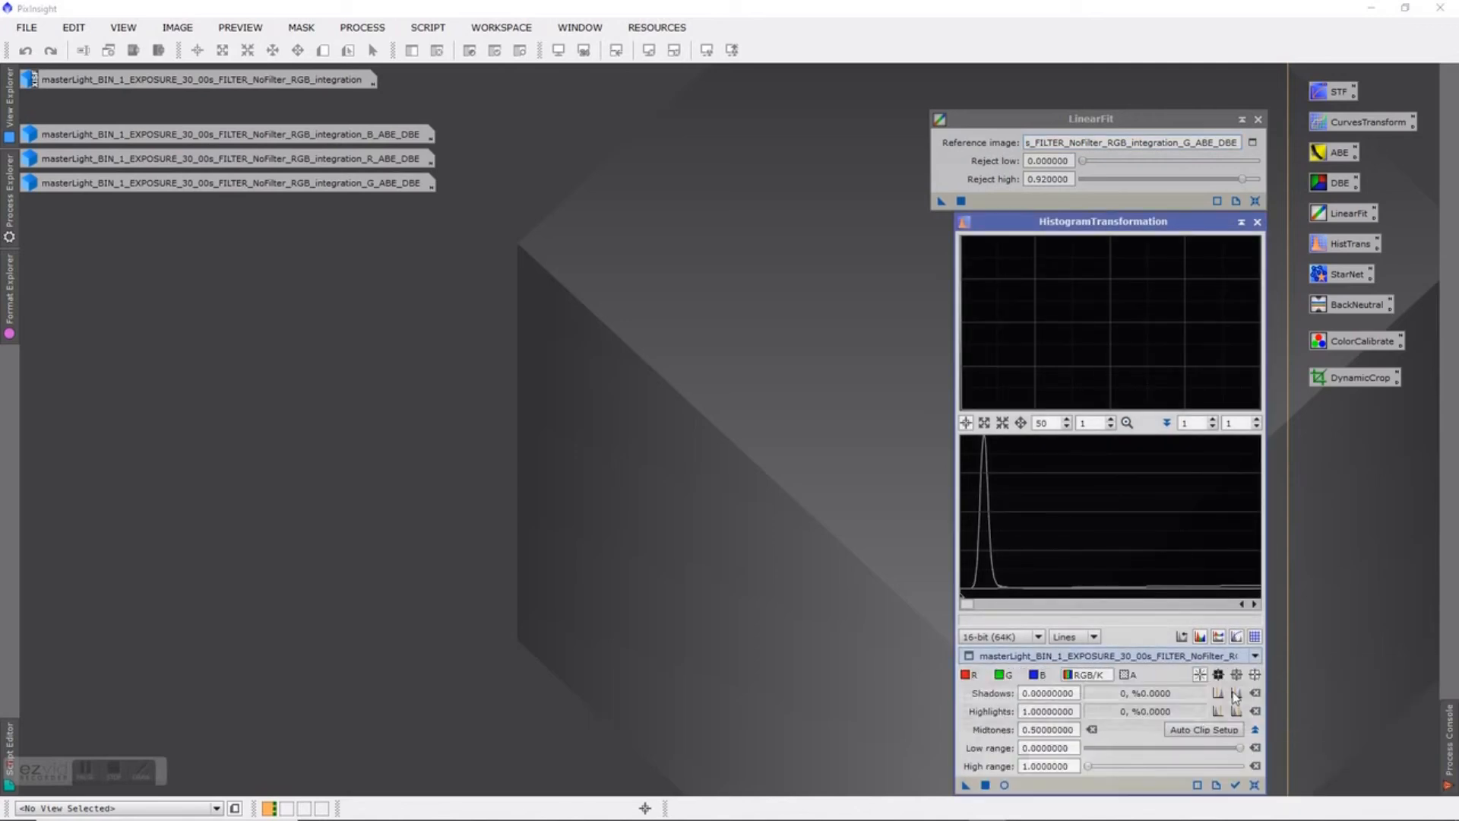
click(1256, 656)
click(1229, 722)
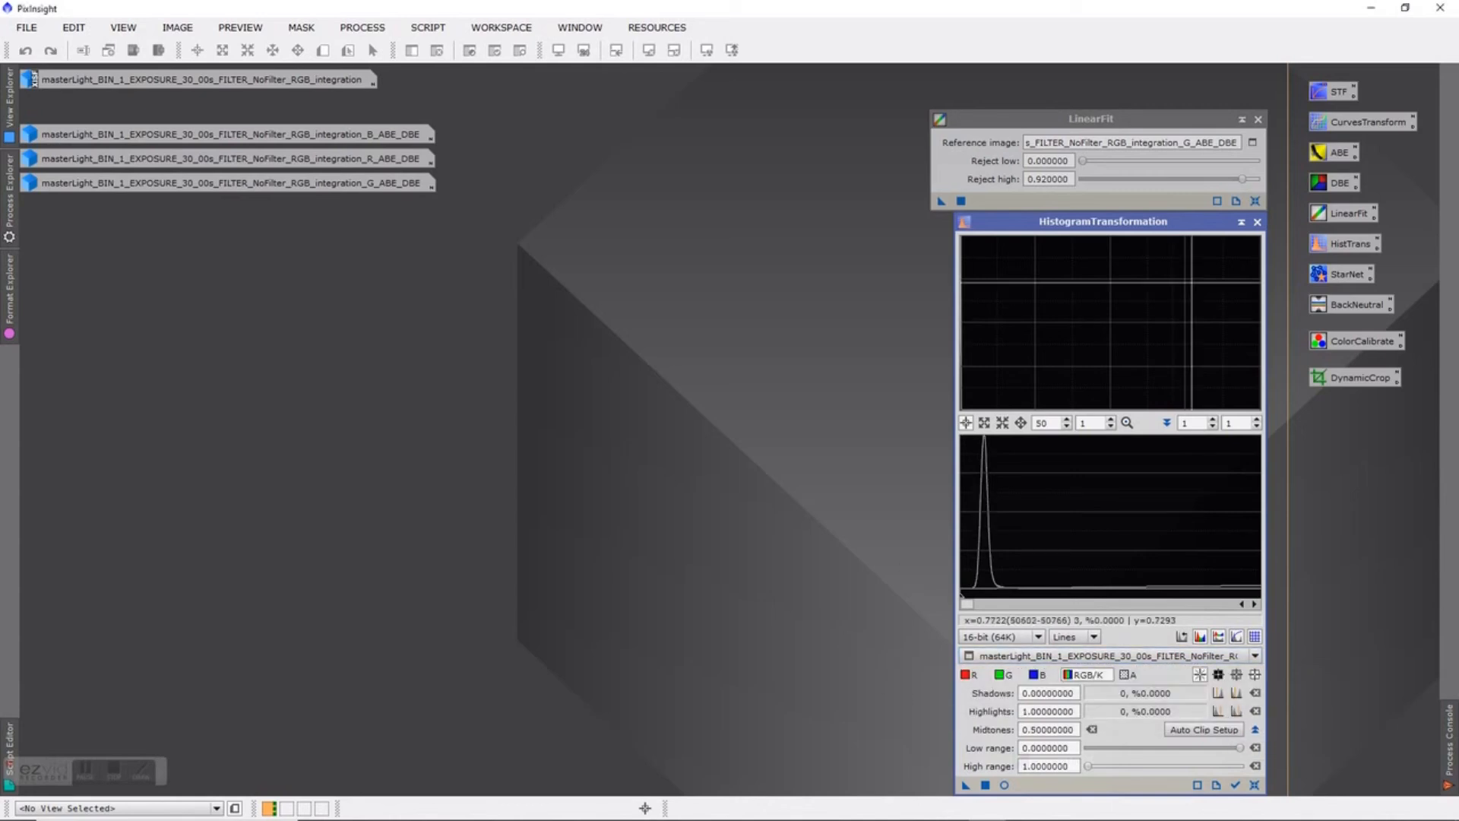
click(1258, 222)
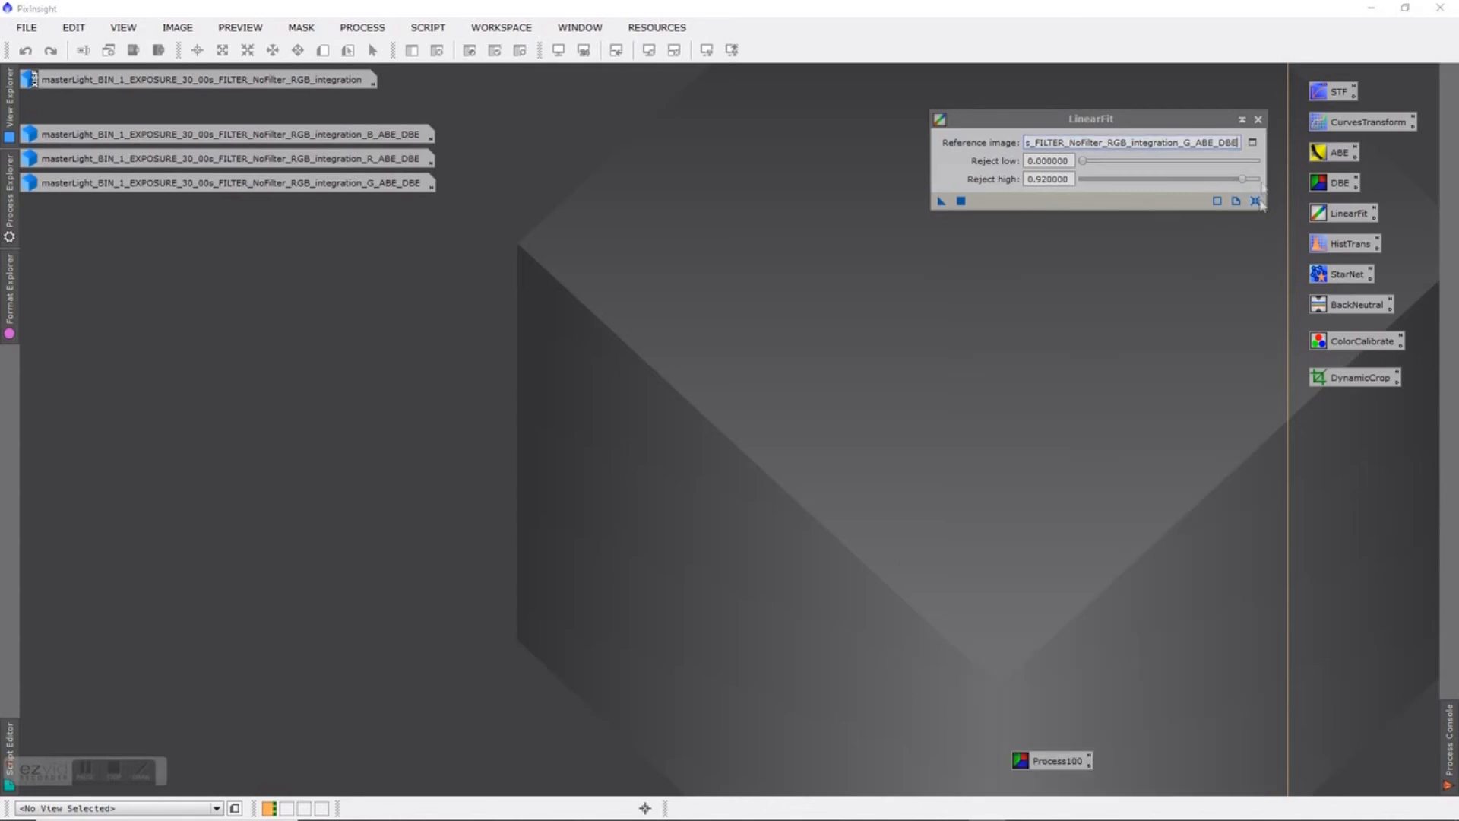
click(1259, 120)
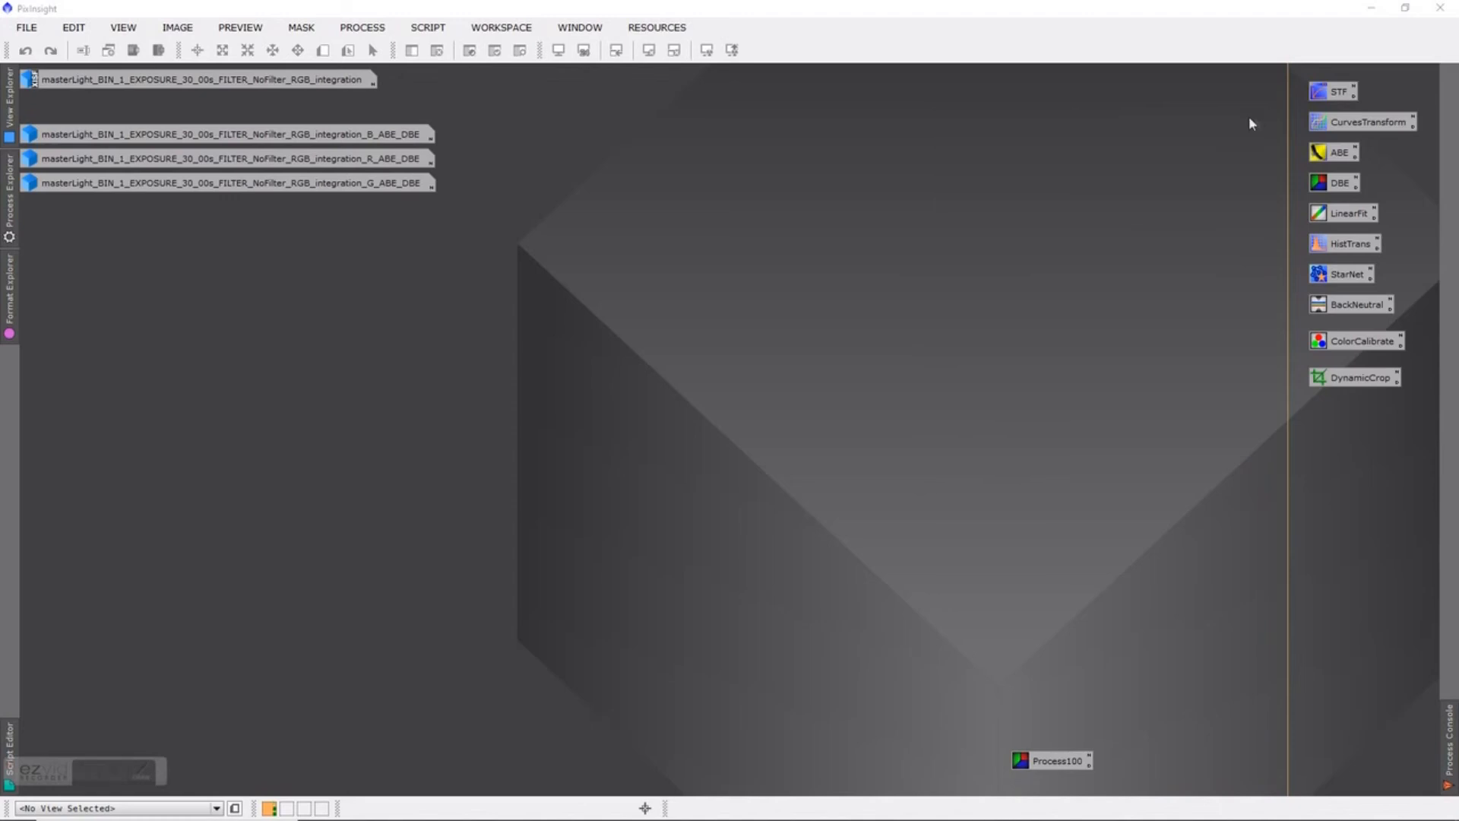
Open ChannelCombination and assign the R_ABE_DBE image as the source of the R channel
click(363, 32)
mouse_move(480, 18)
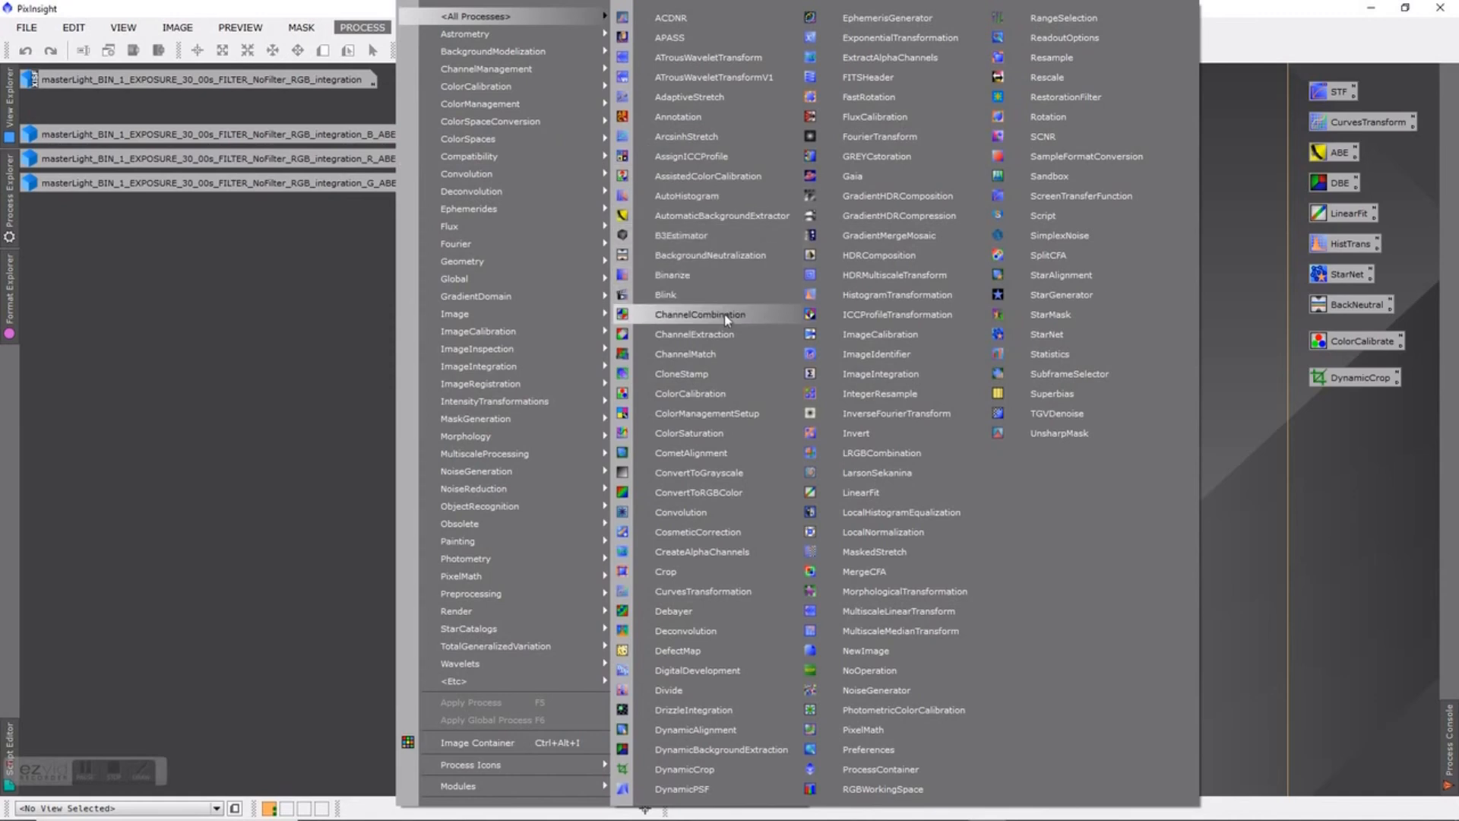
click(757, 318)
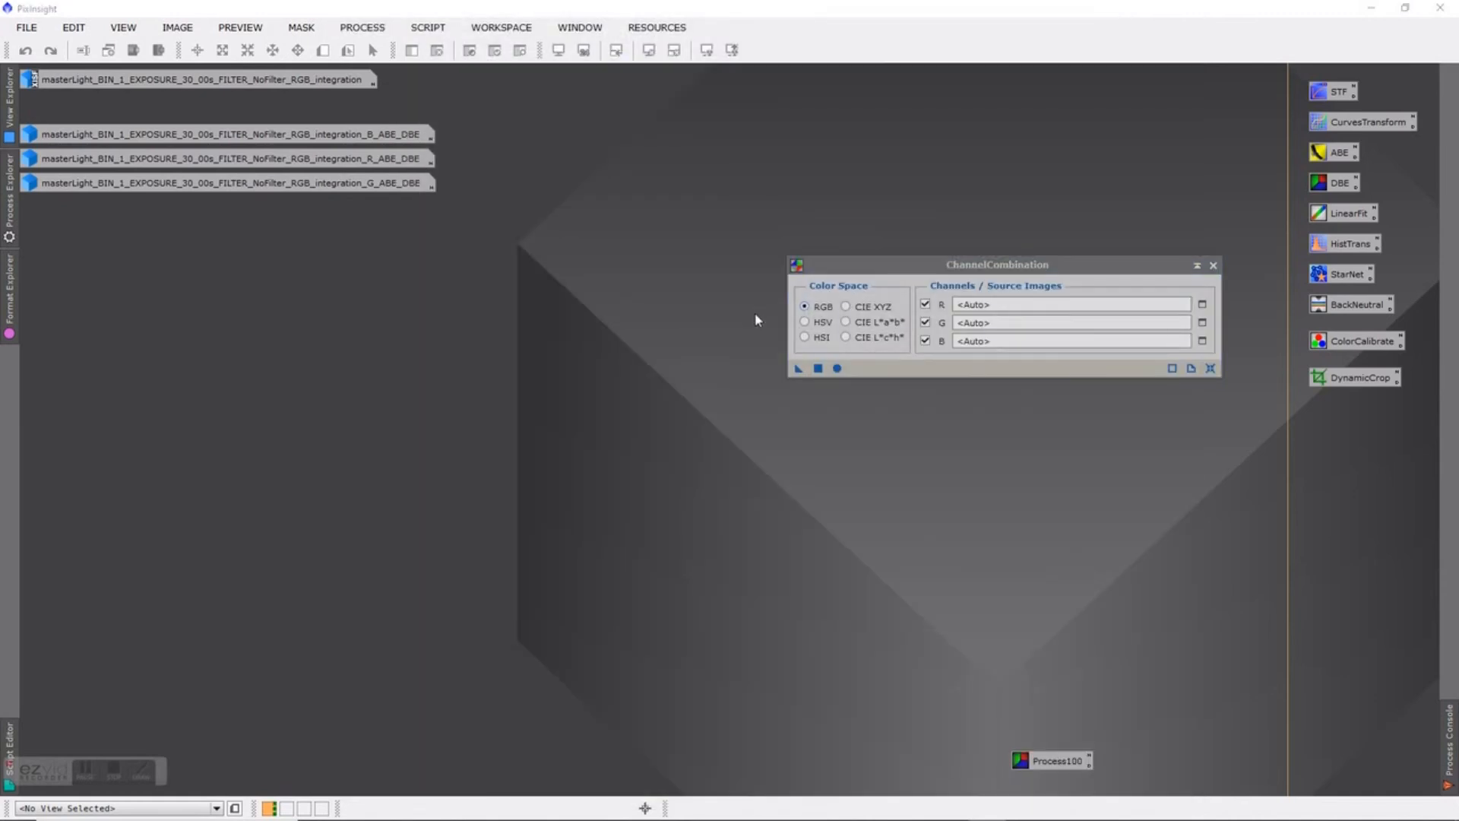
click(1203, 305)
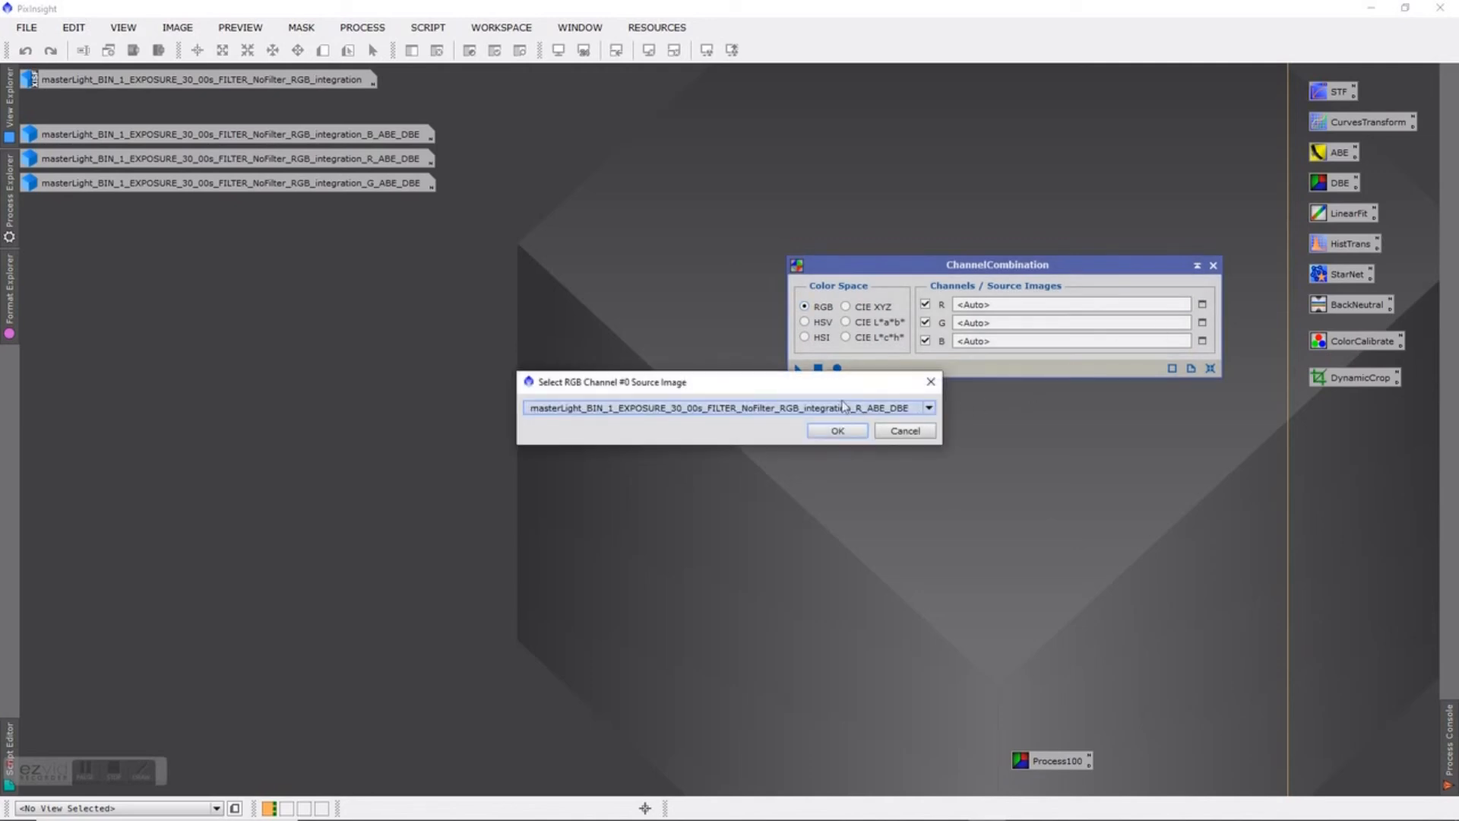
click(855, 432)
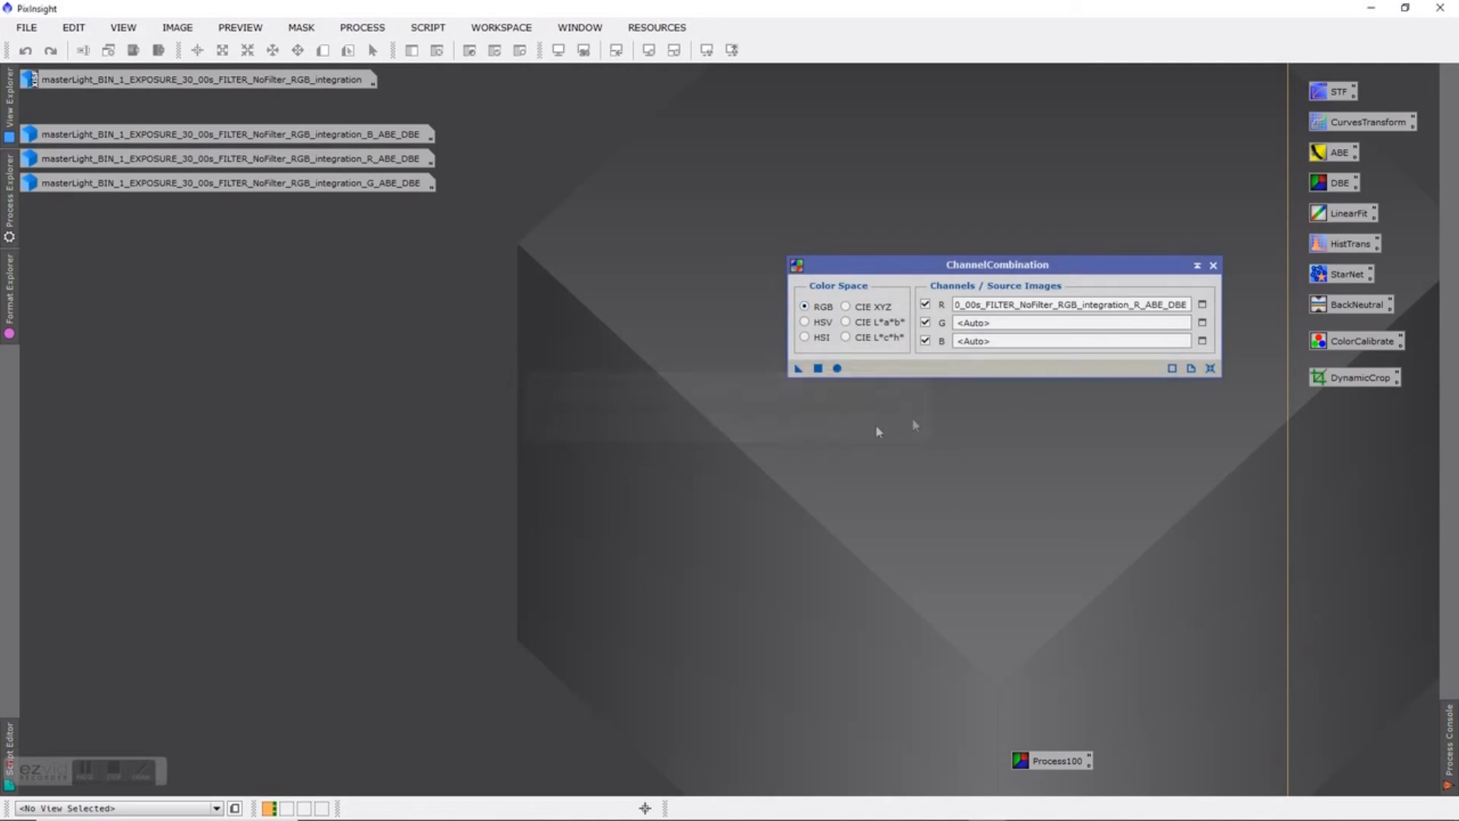
Assign the G_ABE_DBE image to the G channel and the B_ABE_DBE image to the B channel in ChannelCombination
click(1202, 324)
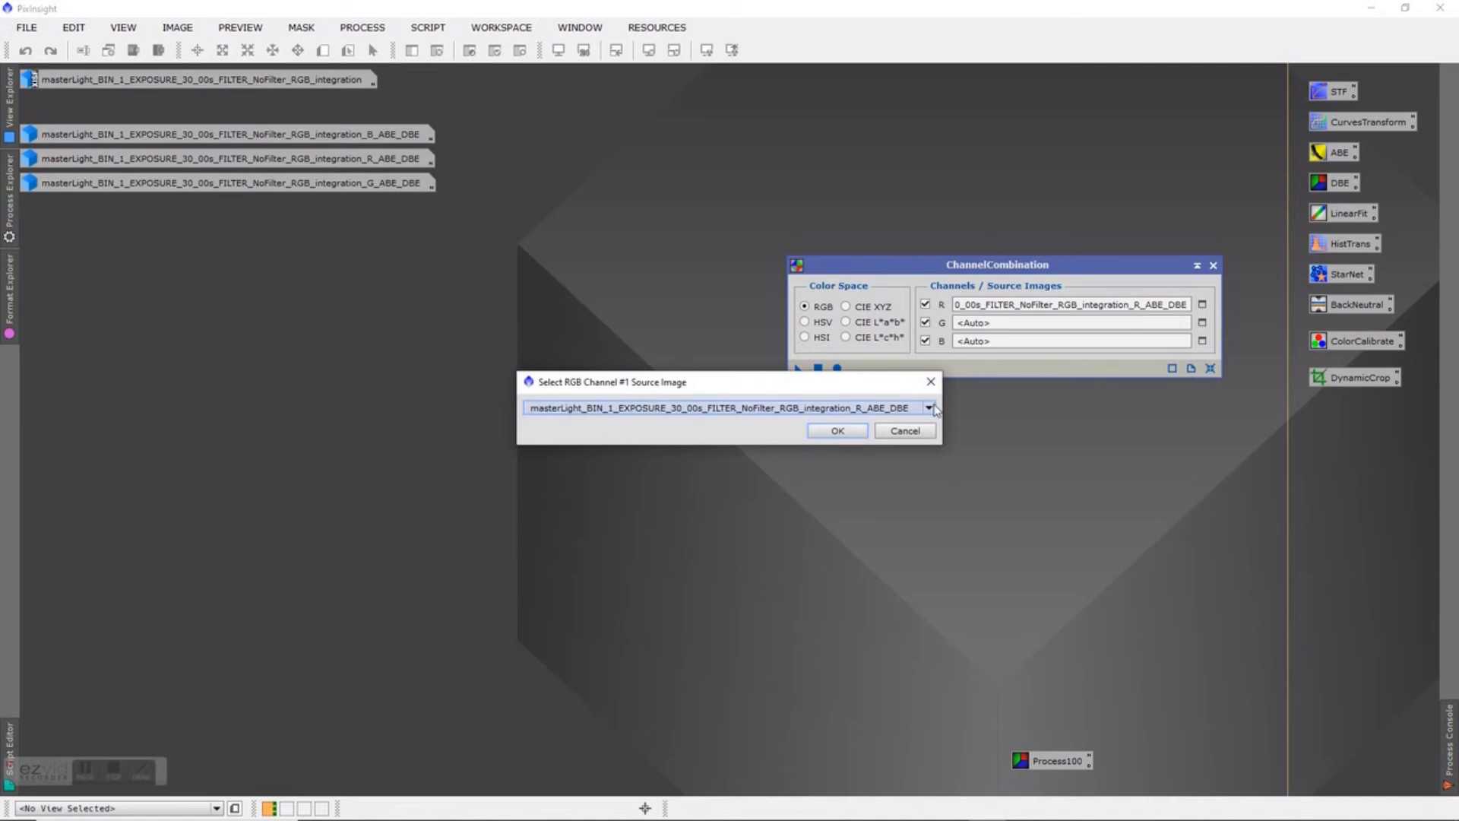
click(929, 408)
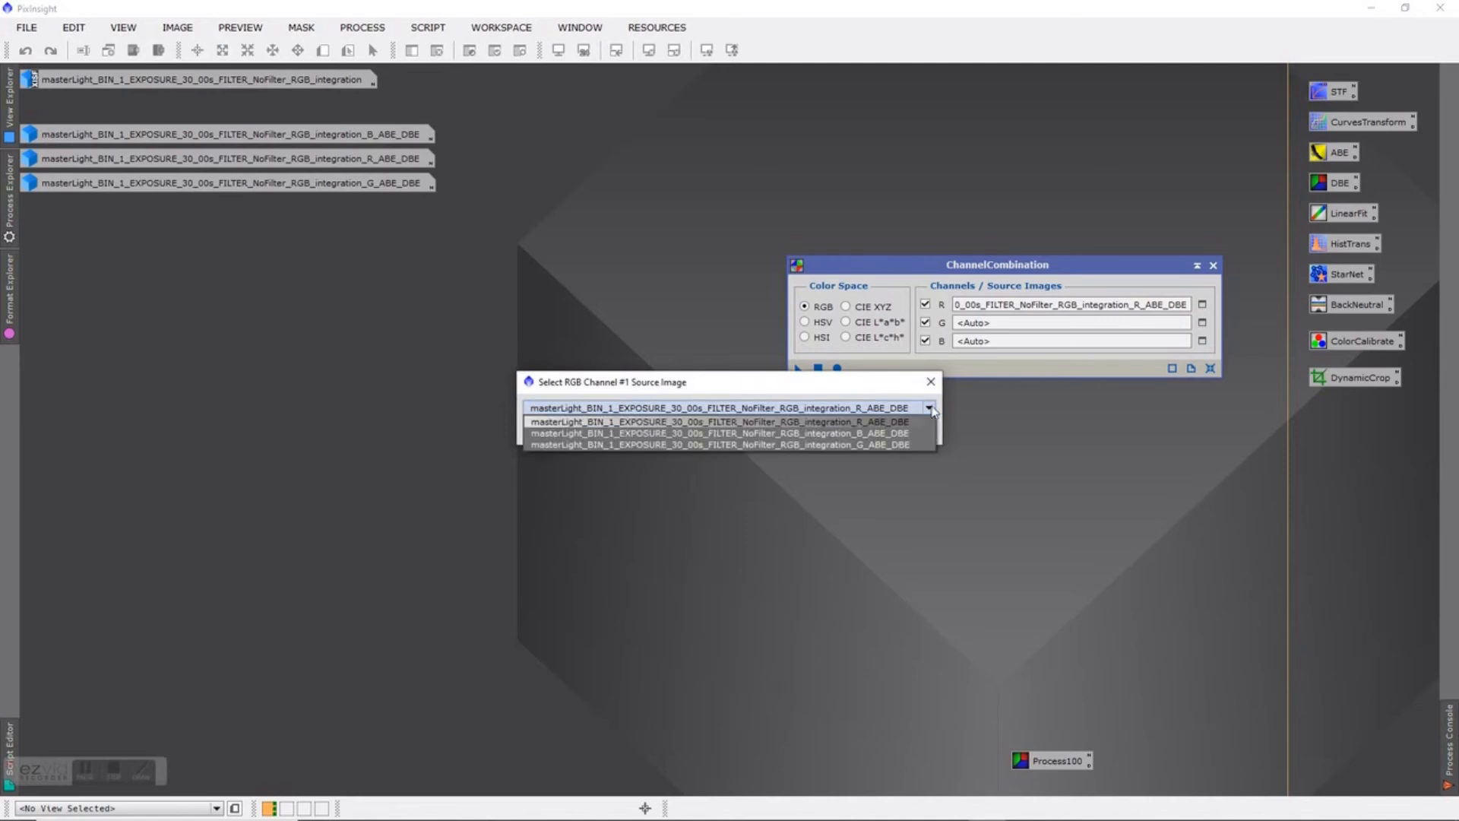
click(871, 445)
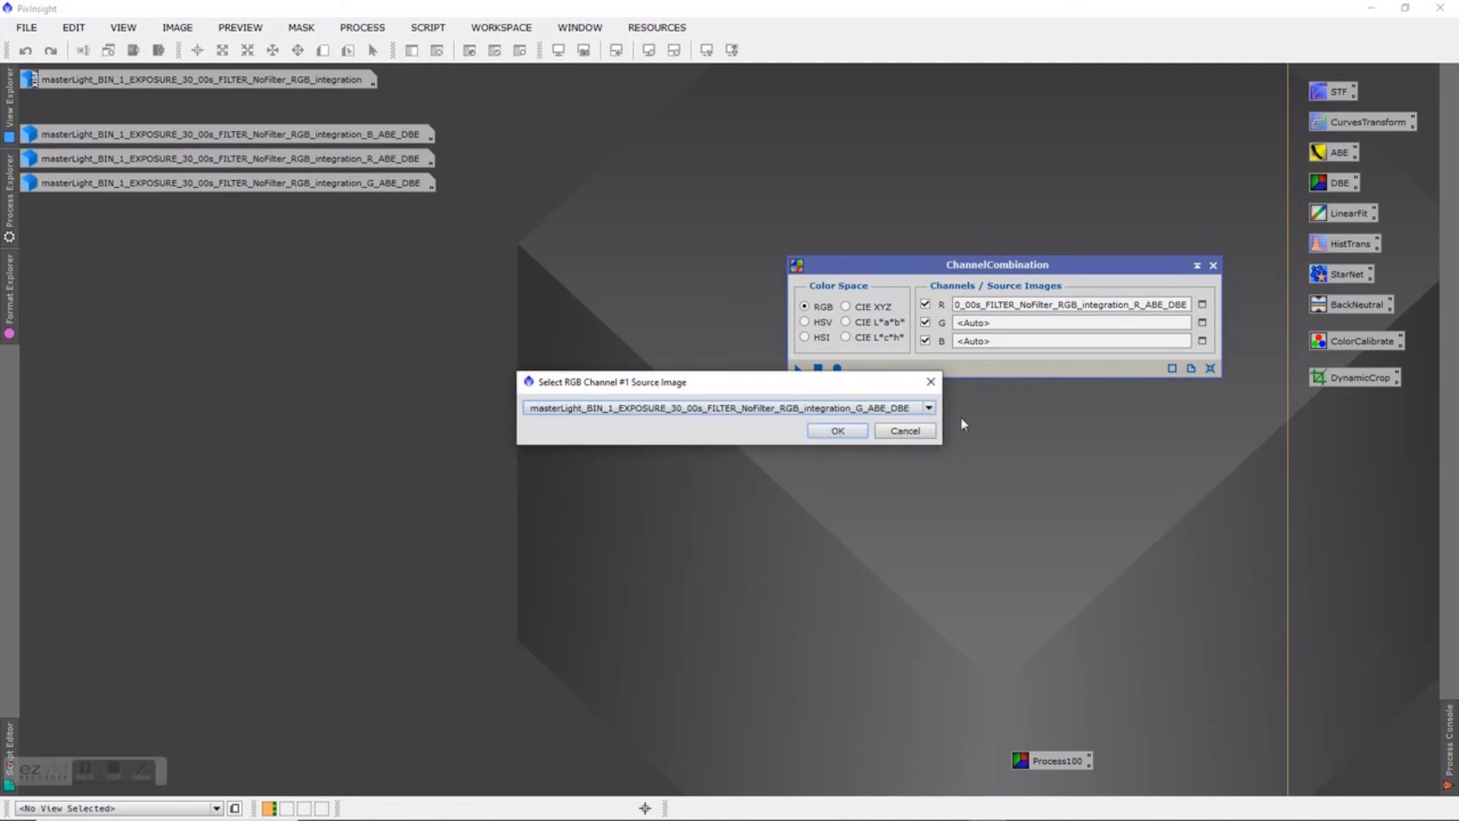
click(840, 433)
click(1203, 341)
click(928, 408)
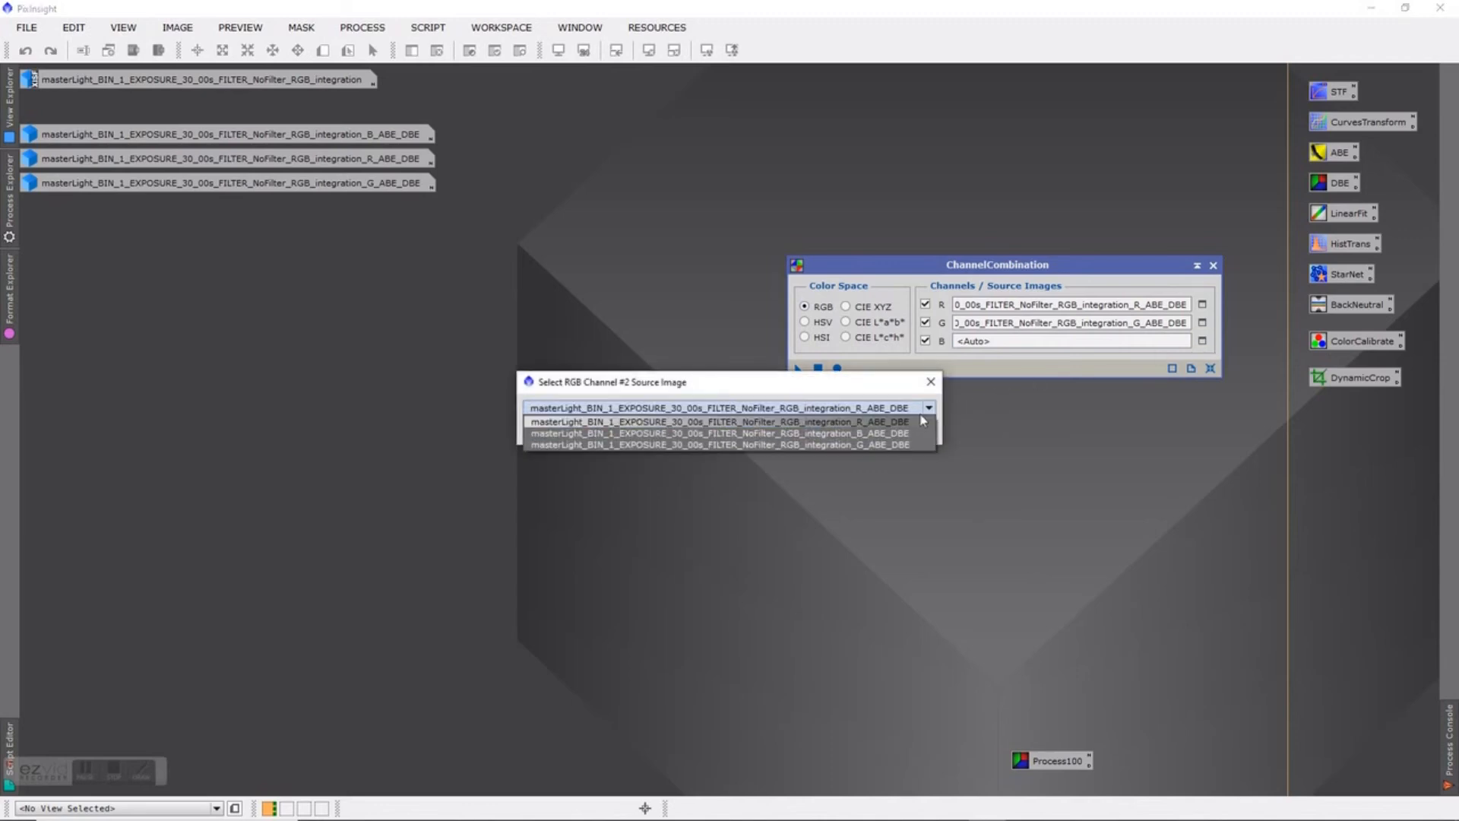
click(899, 434)
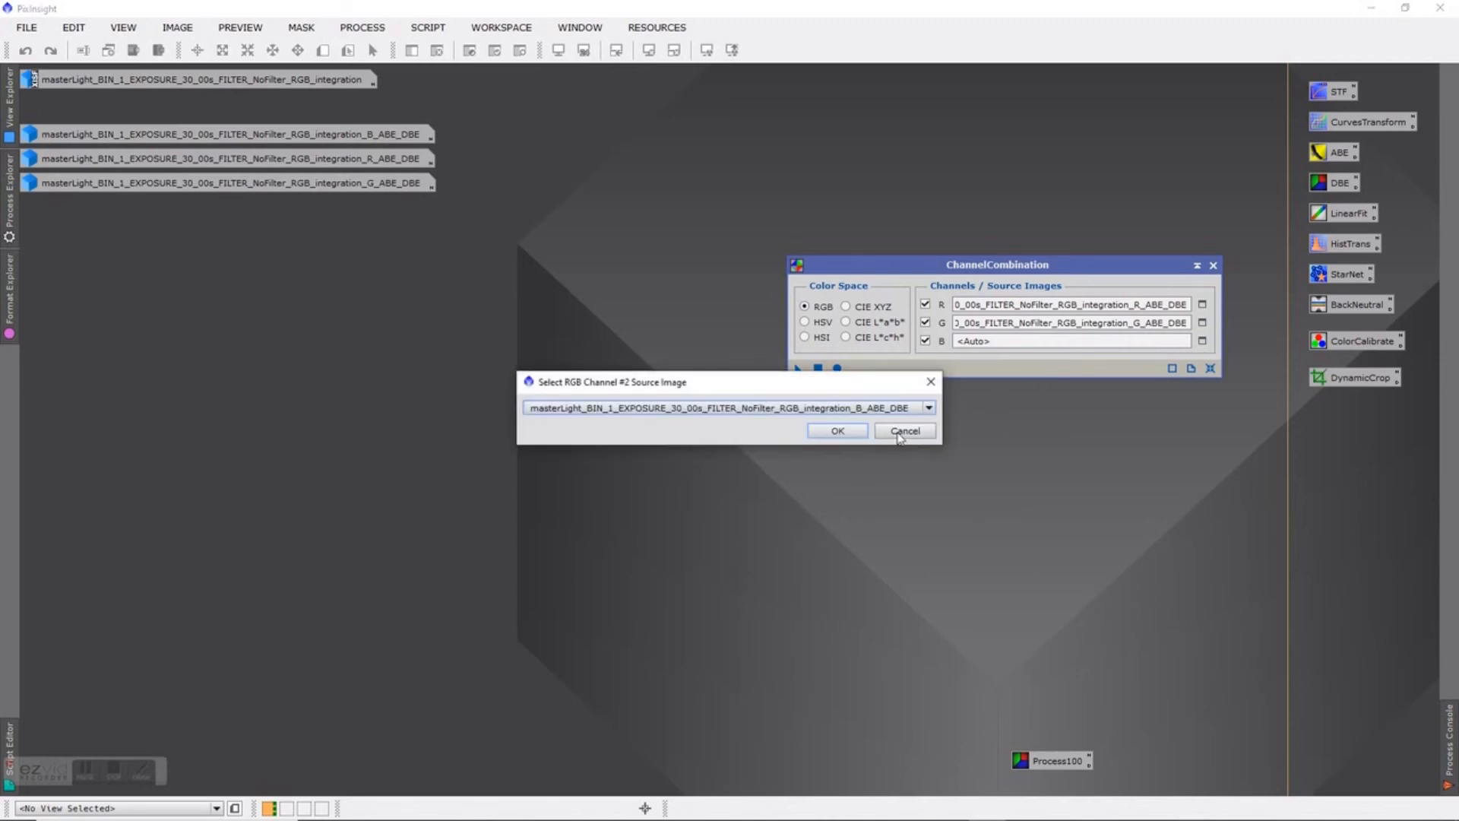
click(842, 431)
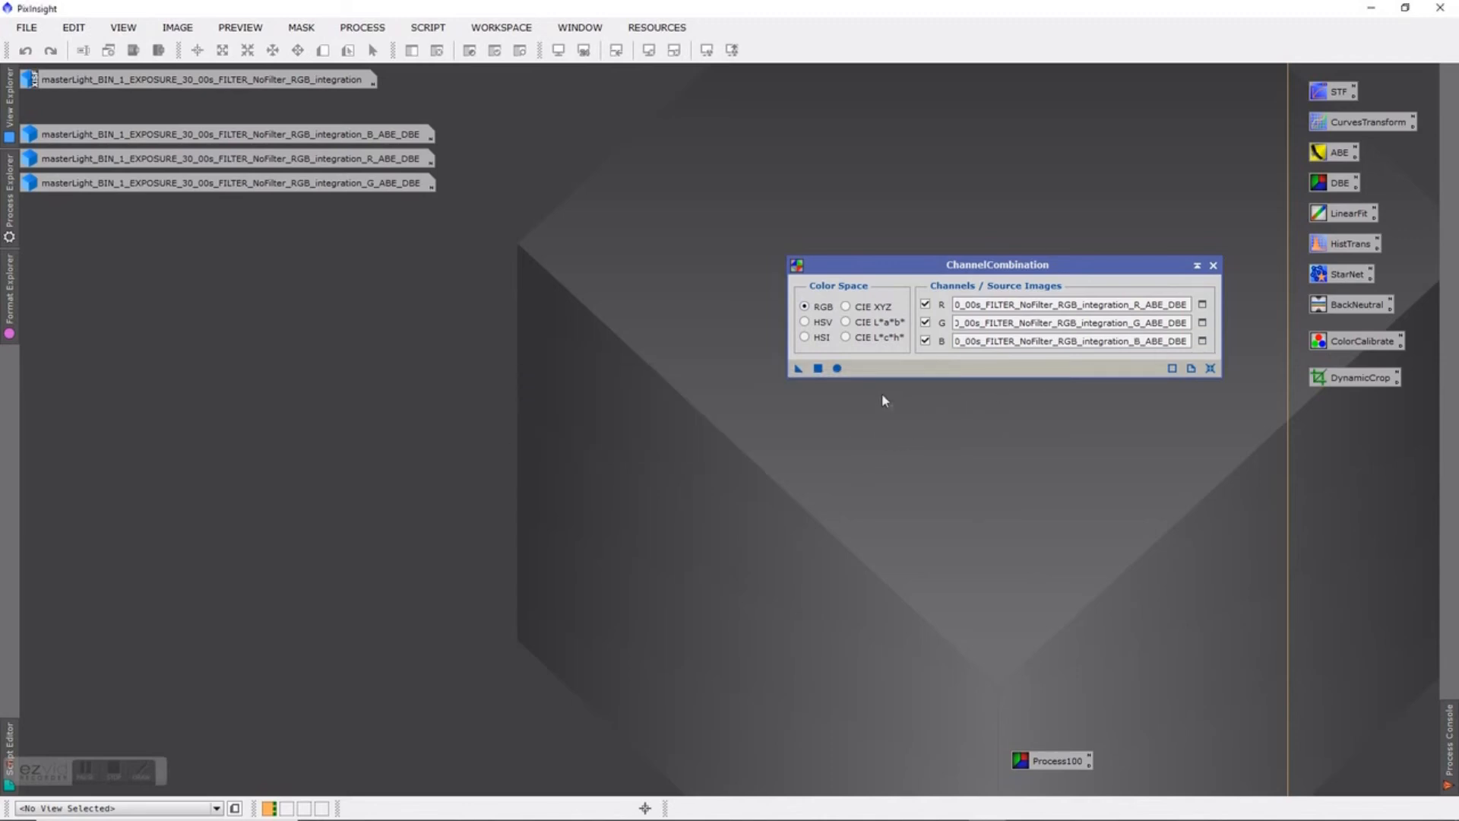
Combine the assigned channels into a new RGB image and display it with an automatic screen stretch
click(838, 369)
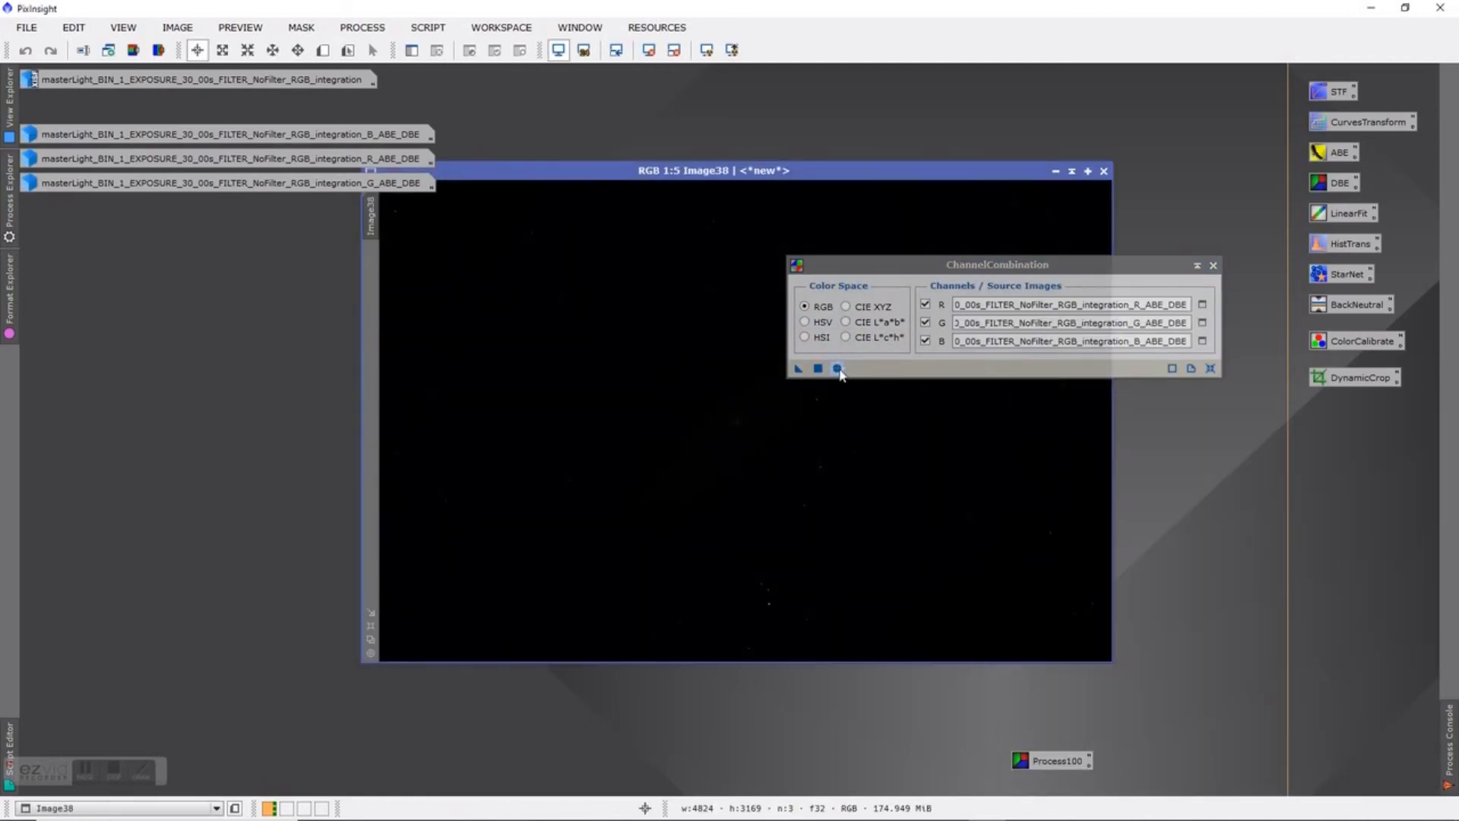
click(1214, 266)
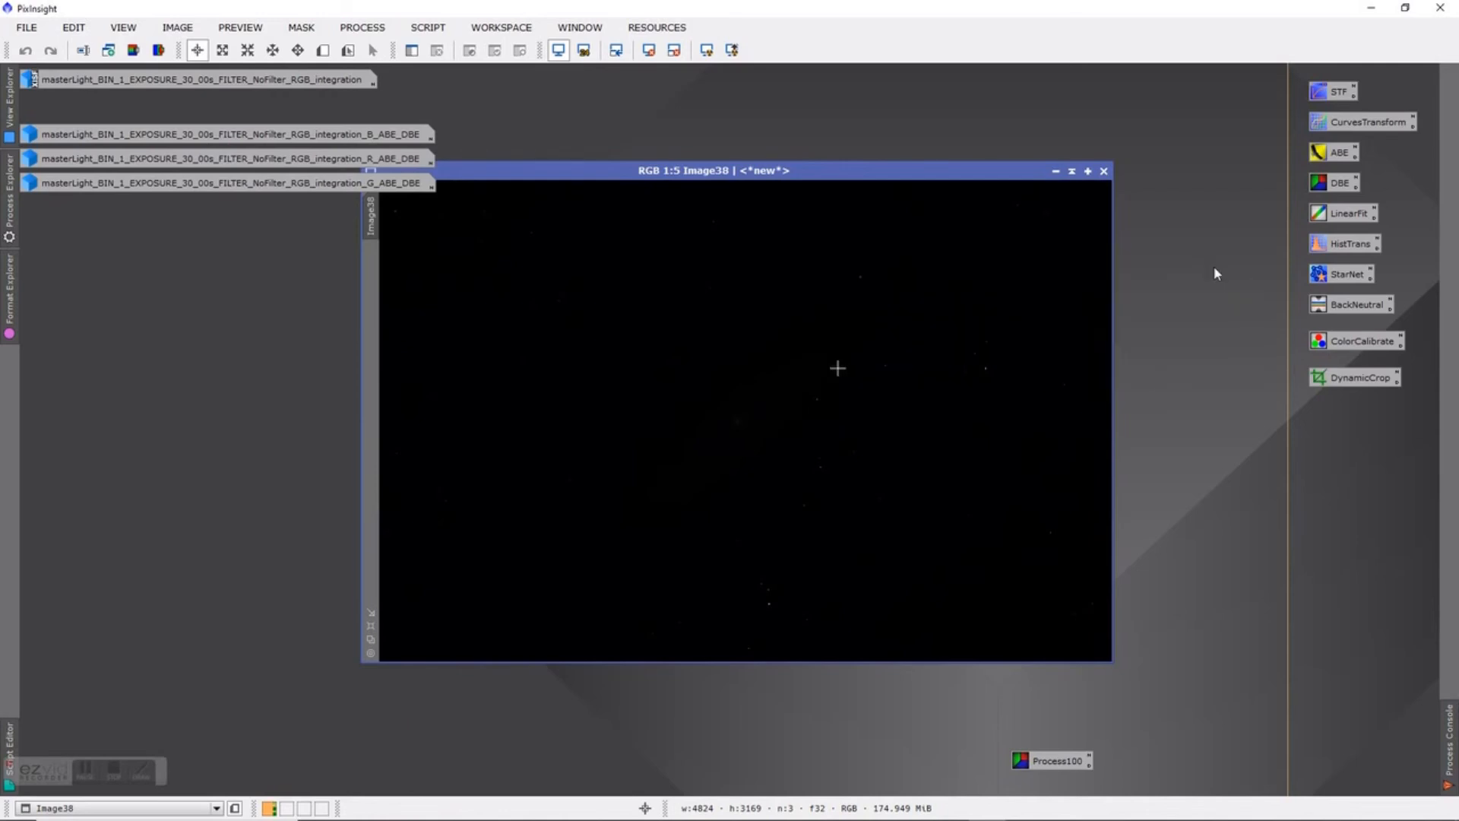
drag(961, 179, 1065, 158)
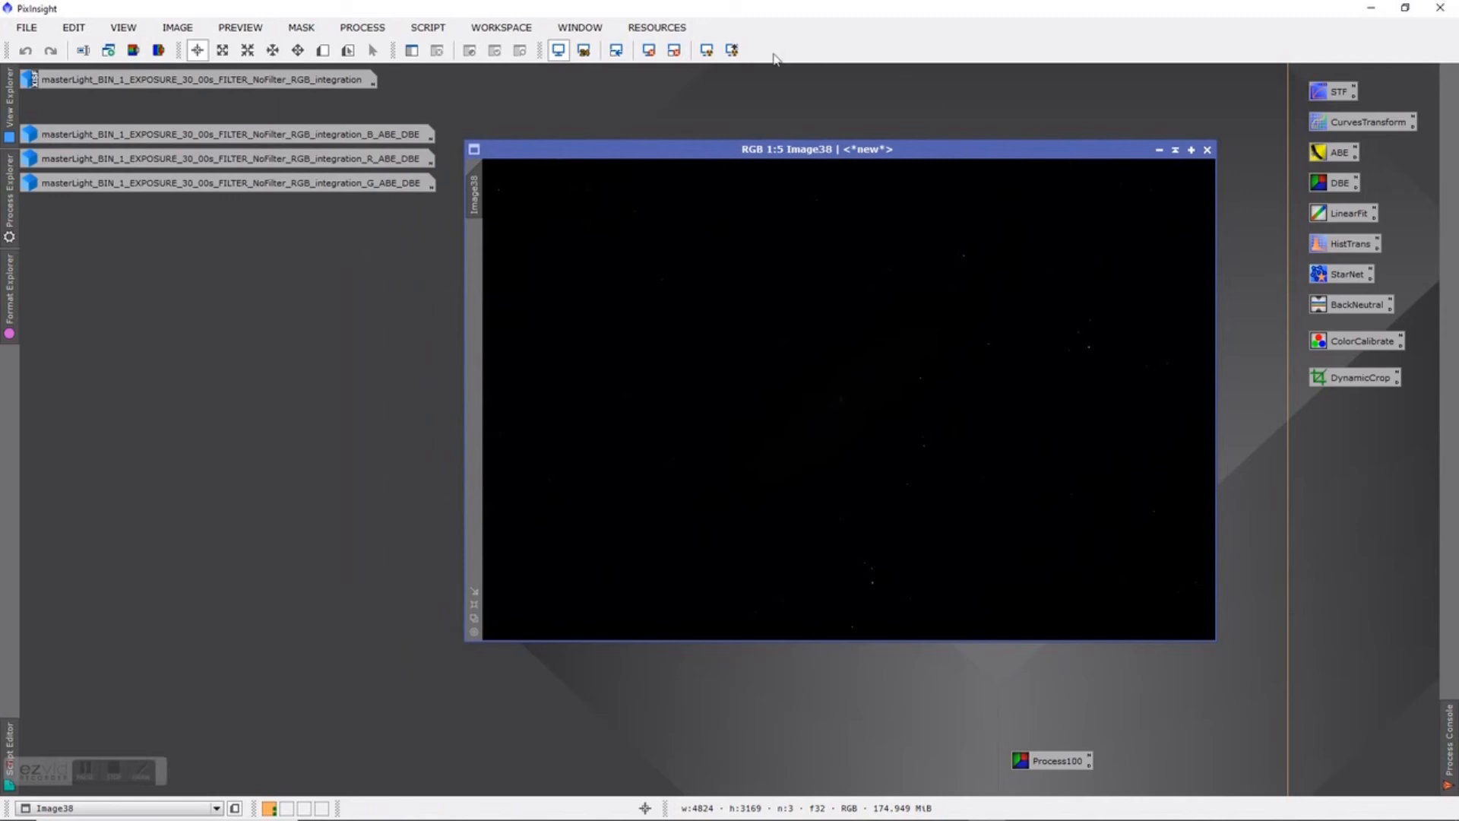
click(707, 50)
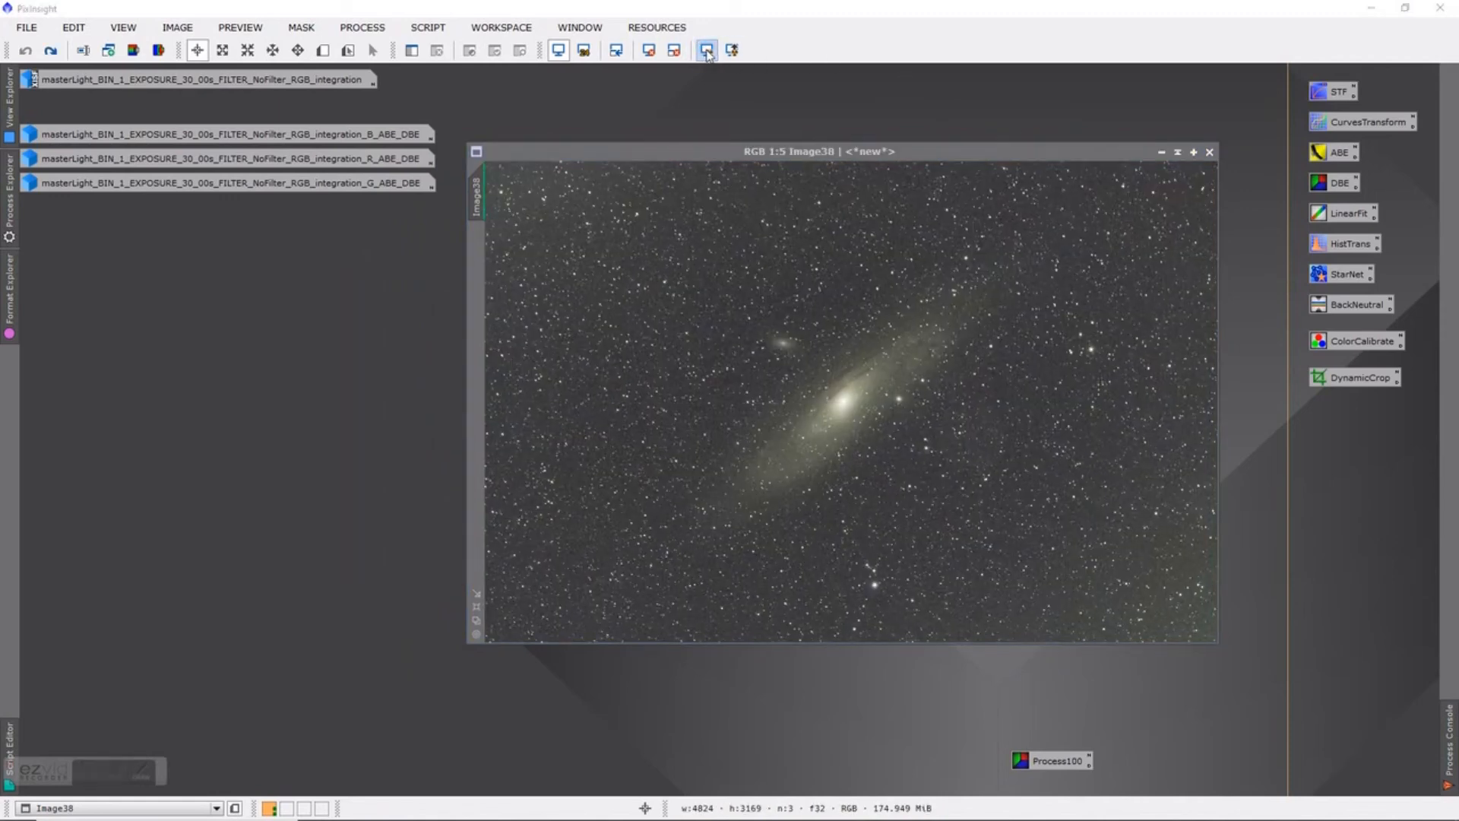
drag(956, 156, 568, 220)
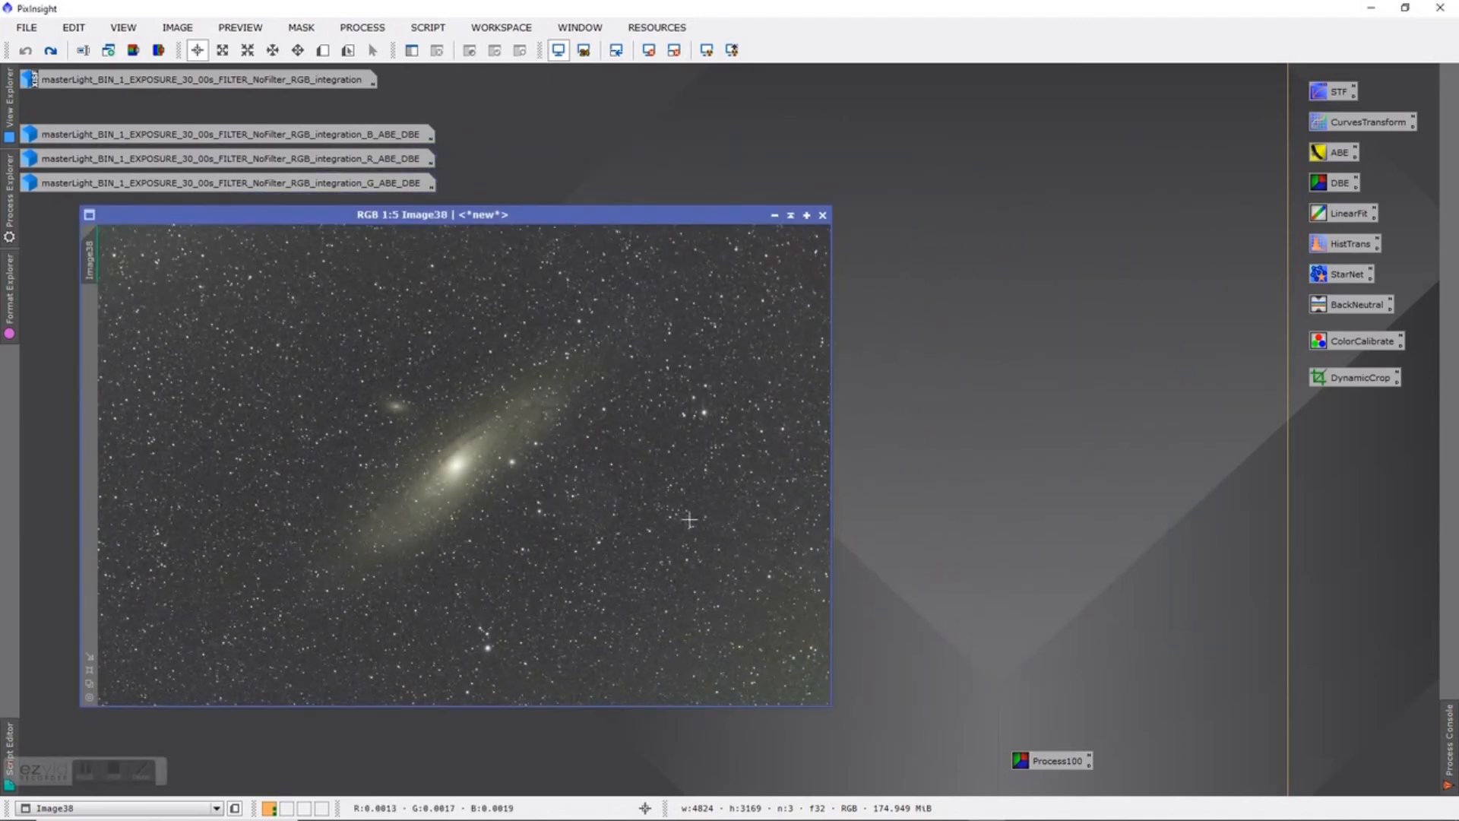
Create a small preview on a star-free patch of background sky near the lower-right corner of the RGB image
click(325, 51)
scroll(760, 625, down, 2)
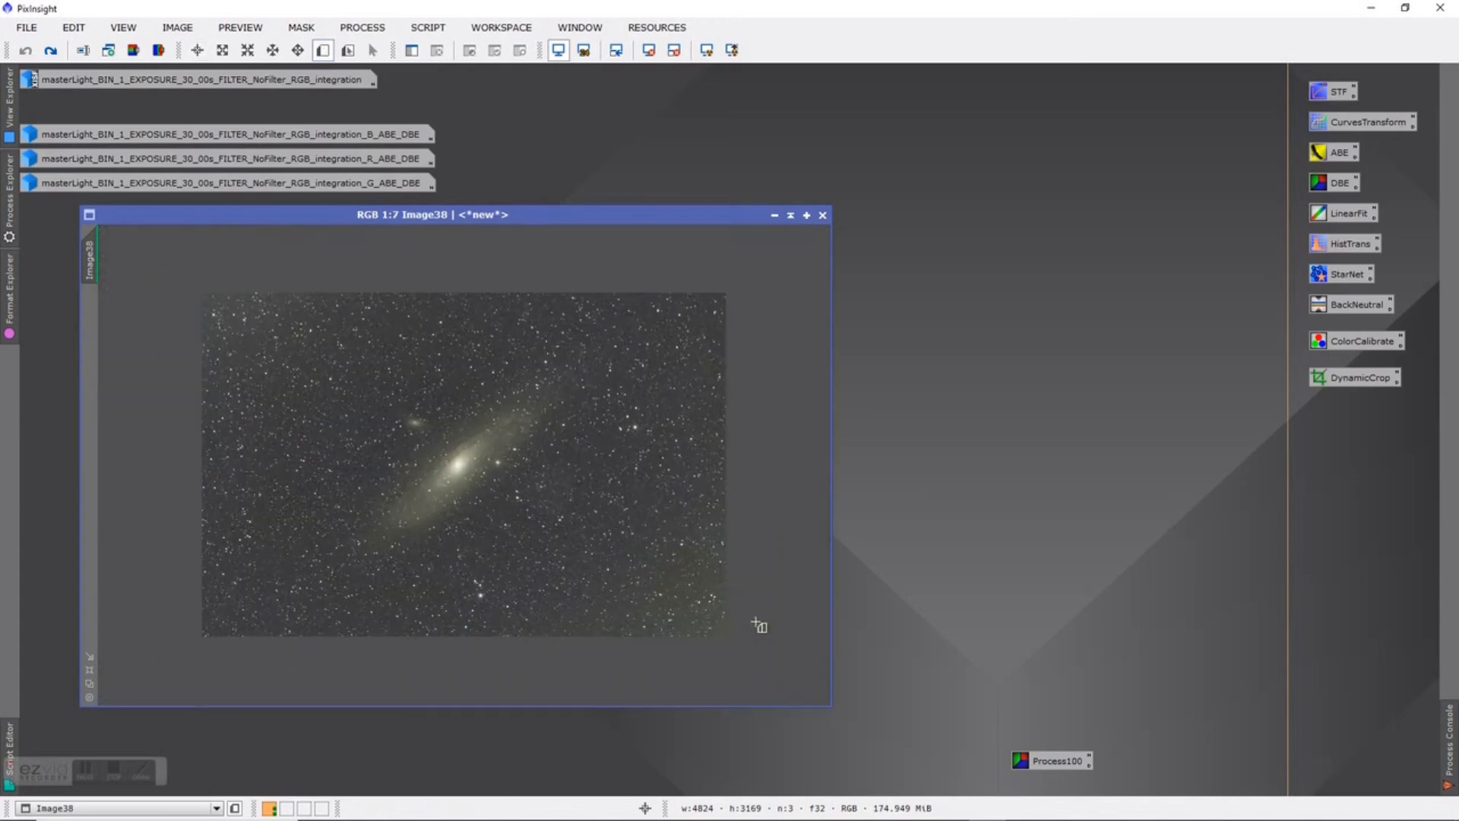
scroll(760, 624, up, 8)
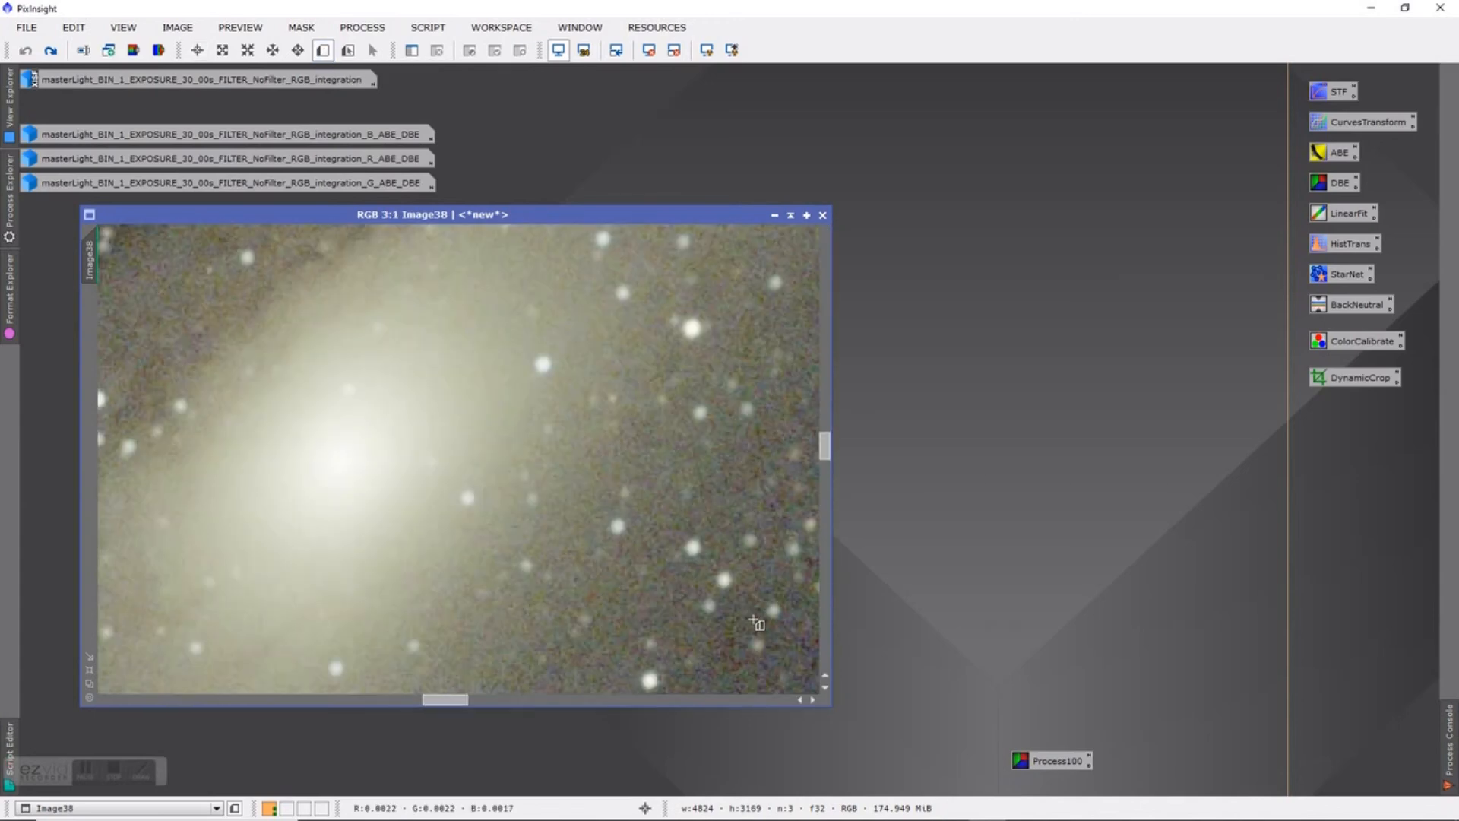
scroll(757, 624, down, 1)
drag(446, 700, 722, 704)
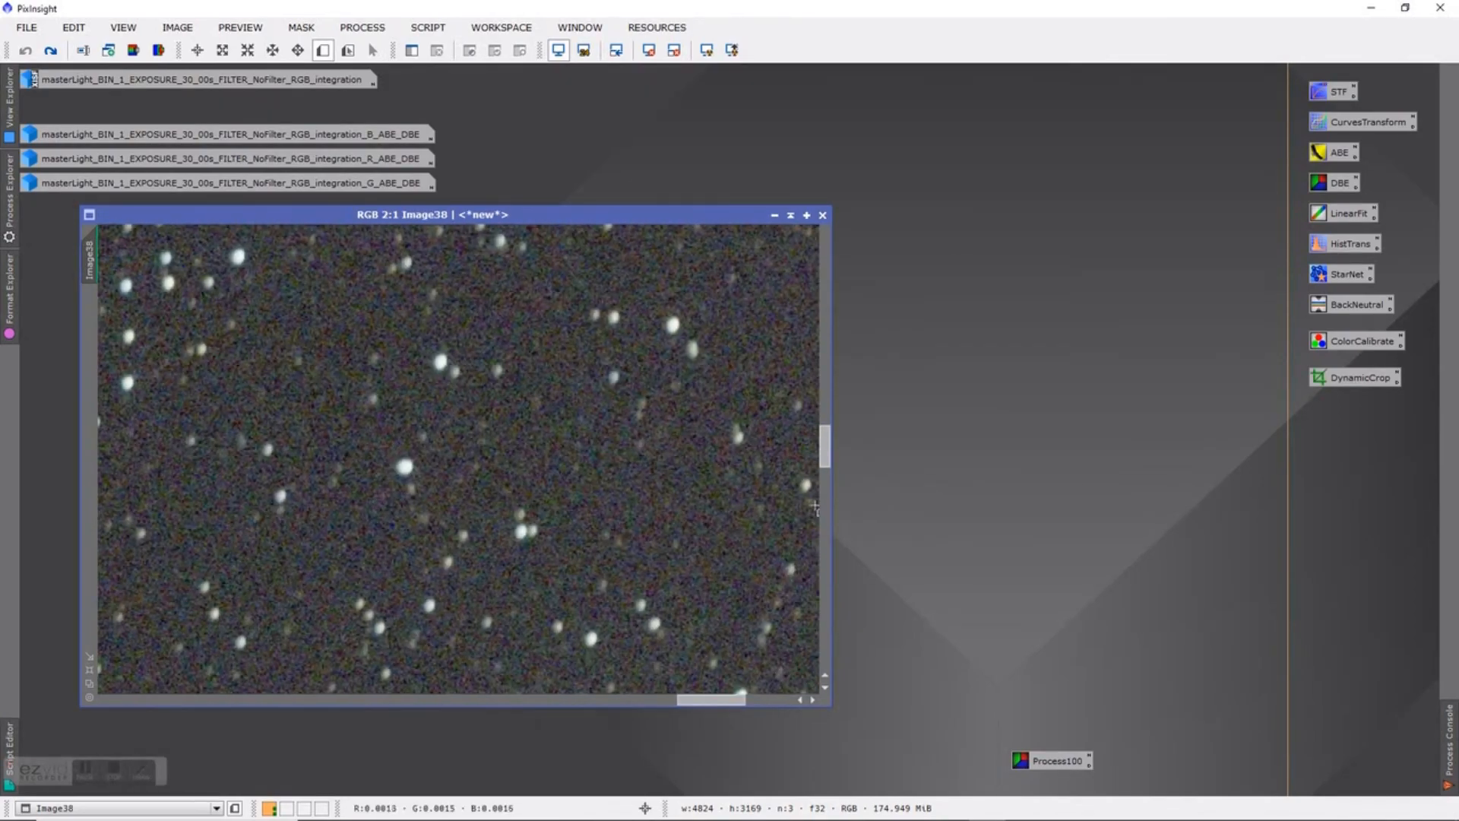
drag(835, 458, 836, 652)
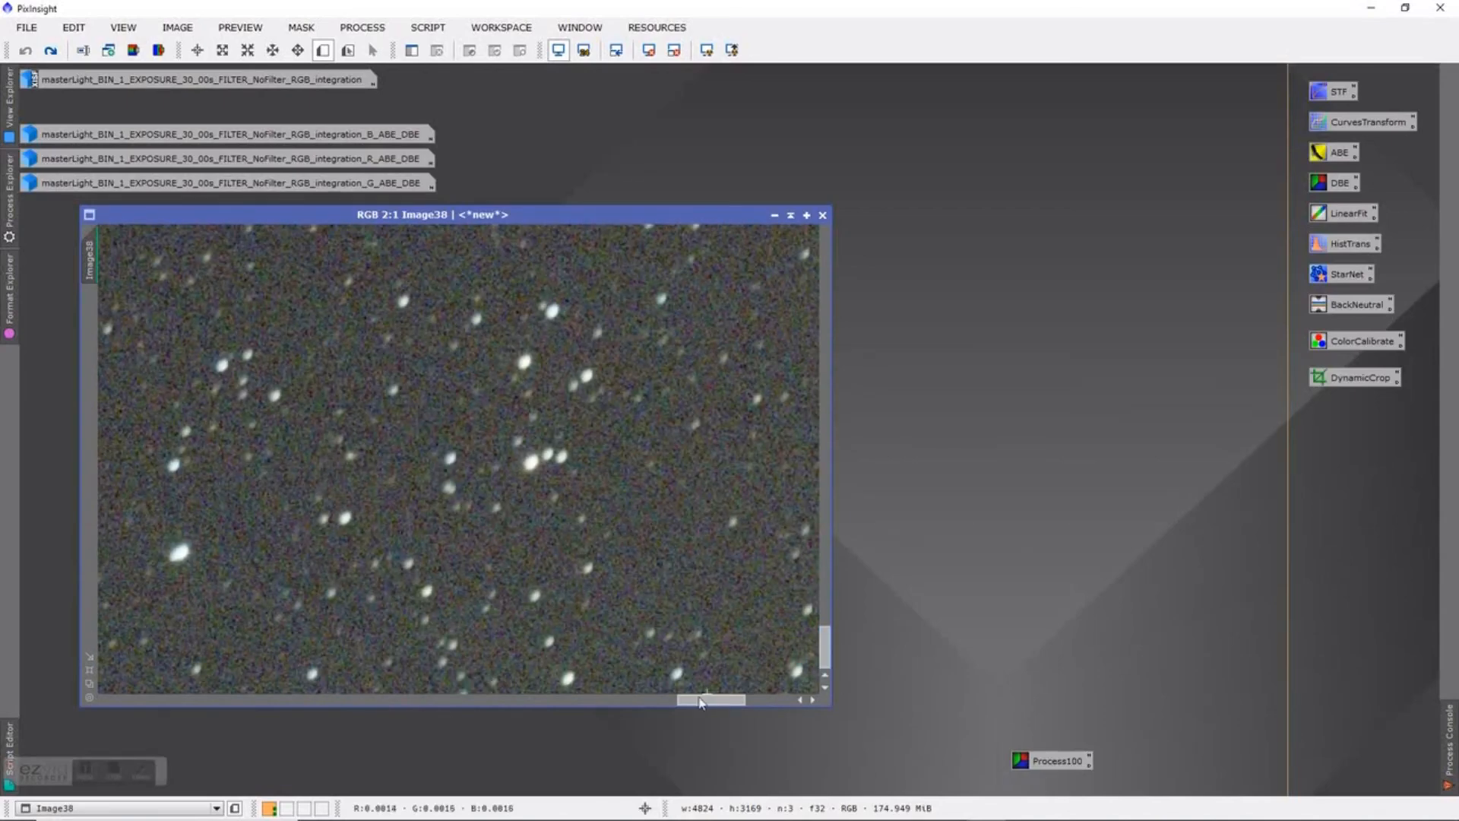
mouse_move(706, 705)
mouse_down()
mouse_move(738, 701)
mouse_move(711, 701)
mouse_up()
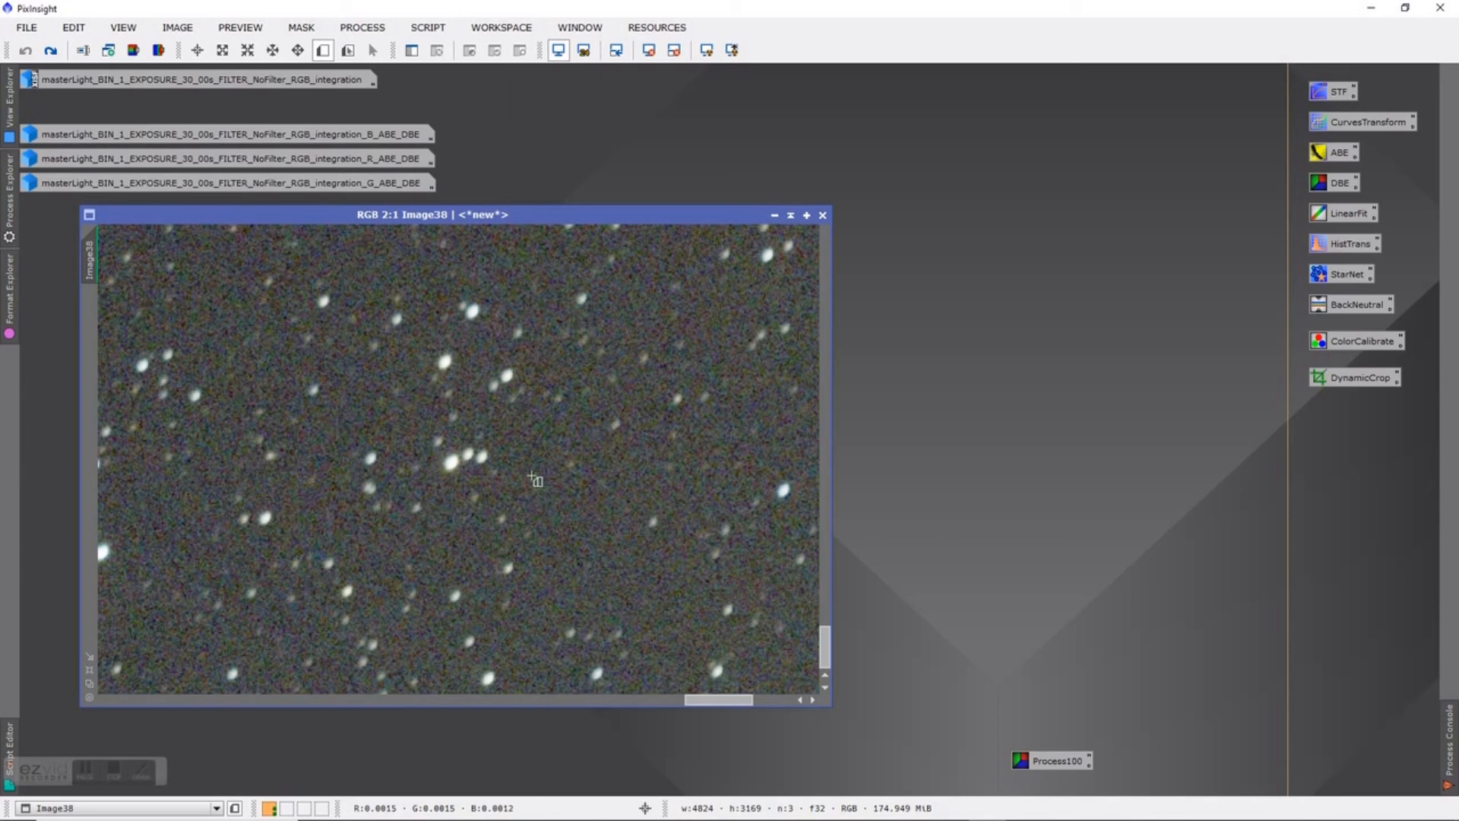
drag(532, 473, 647, 602)
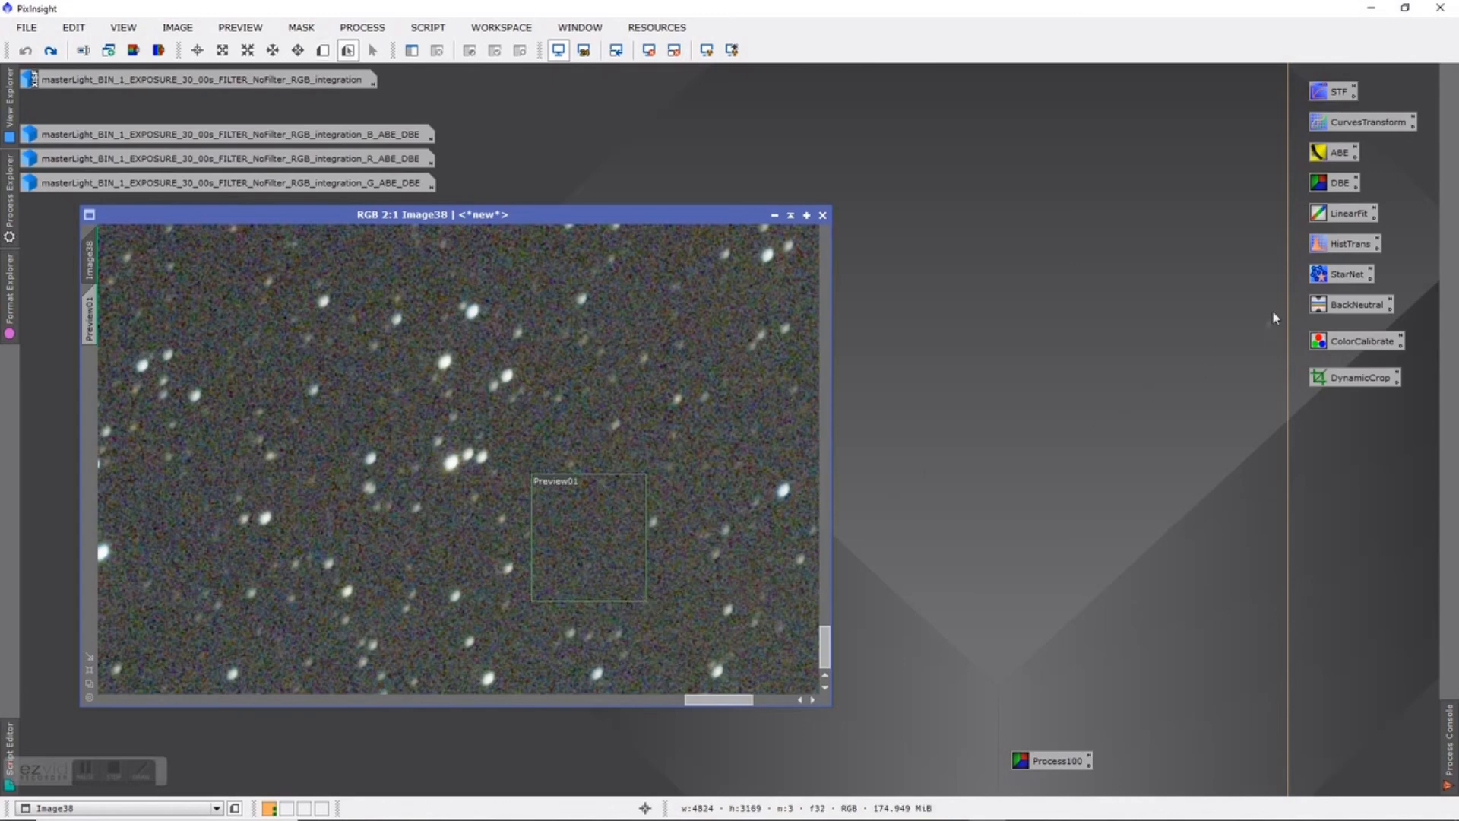
Apply BackgroundNeutralization to the RGB image with Image38->Preview01 as the reference image, and close the process
double_click(1343, 305)
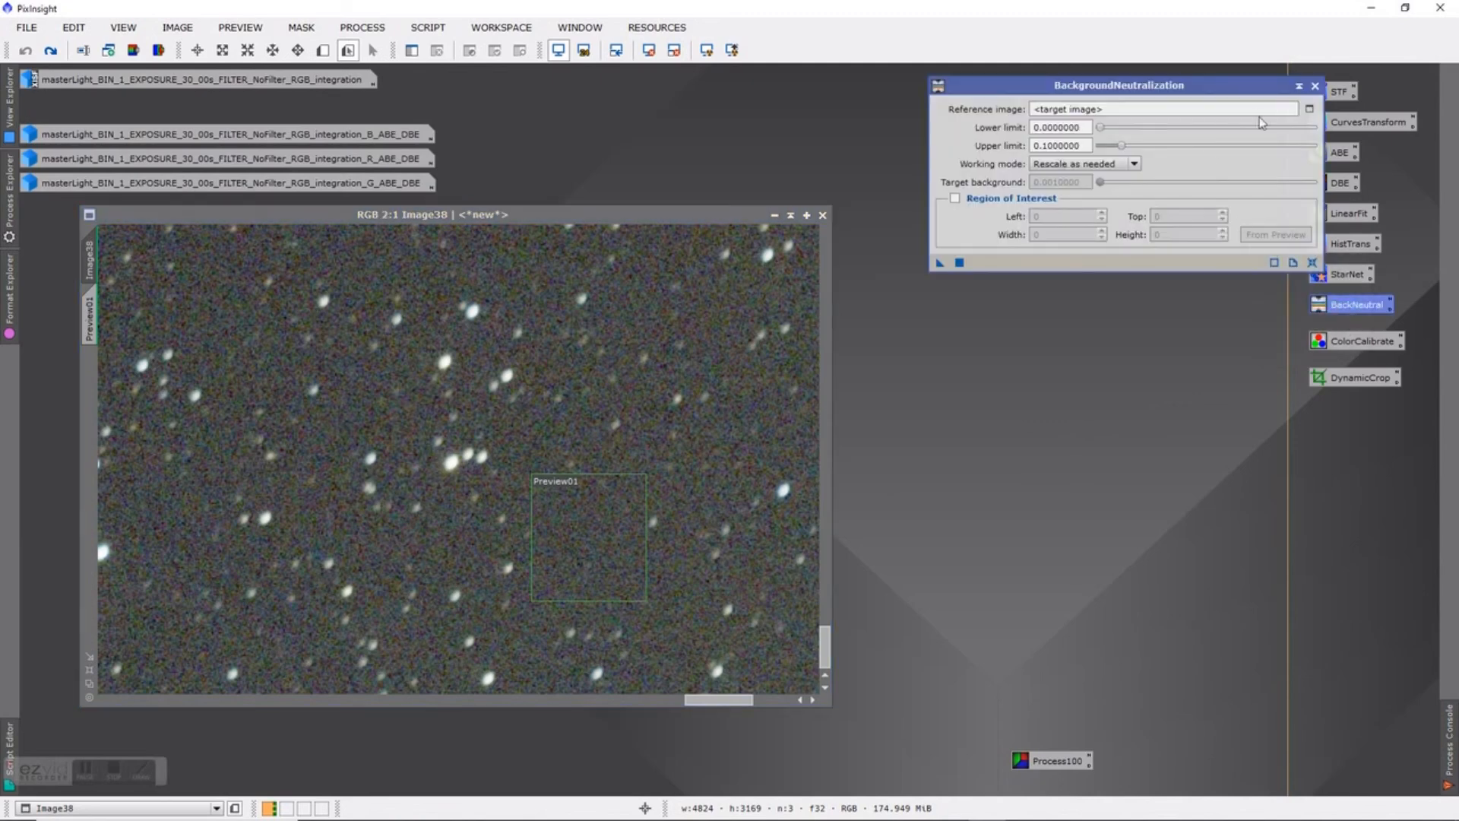
drag(1186, 93, 1143, 103)
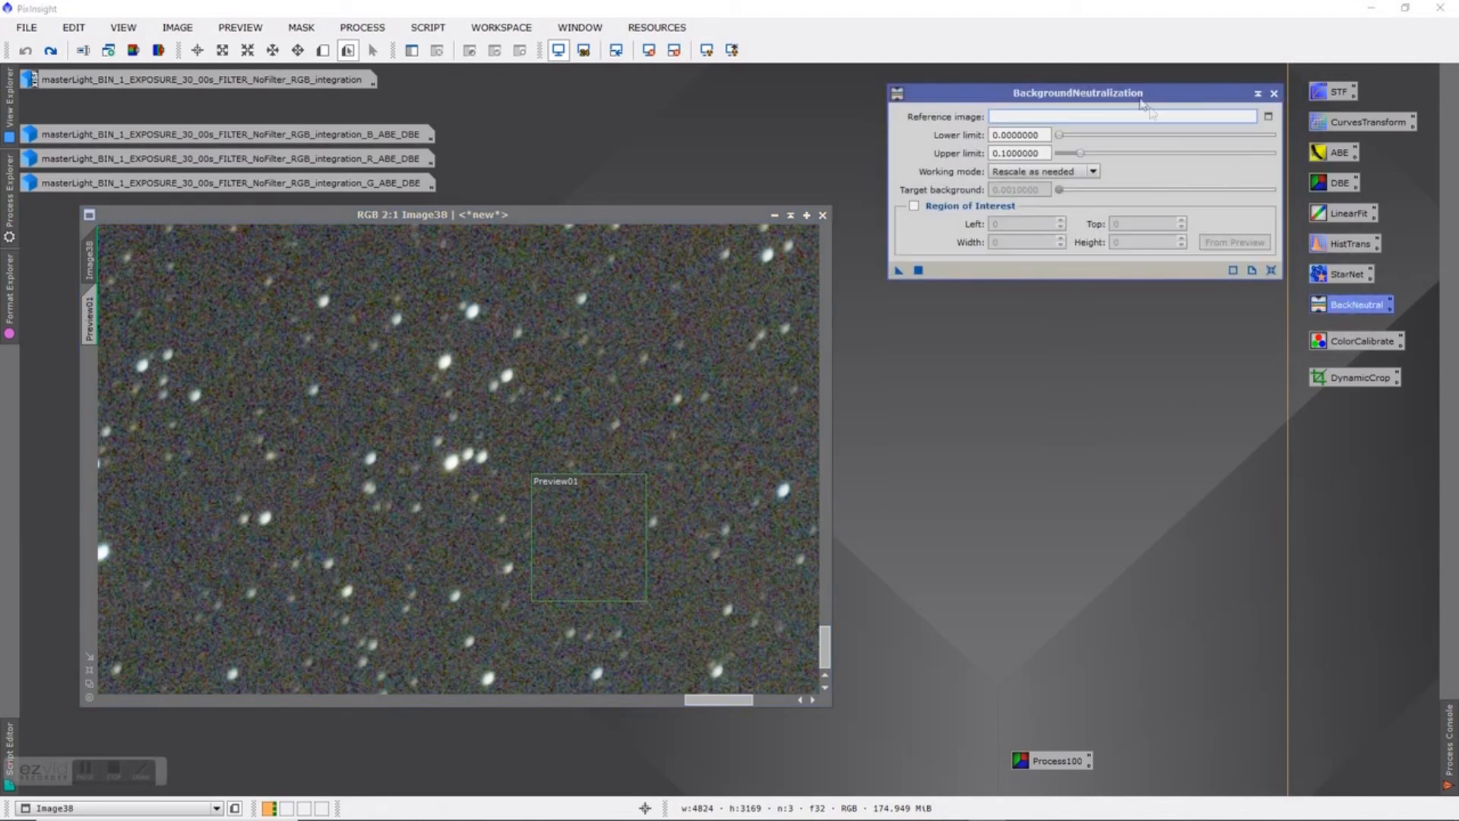
click(1268, 117)
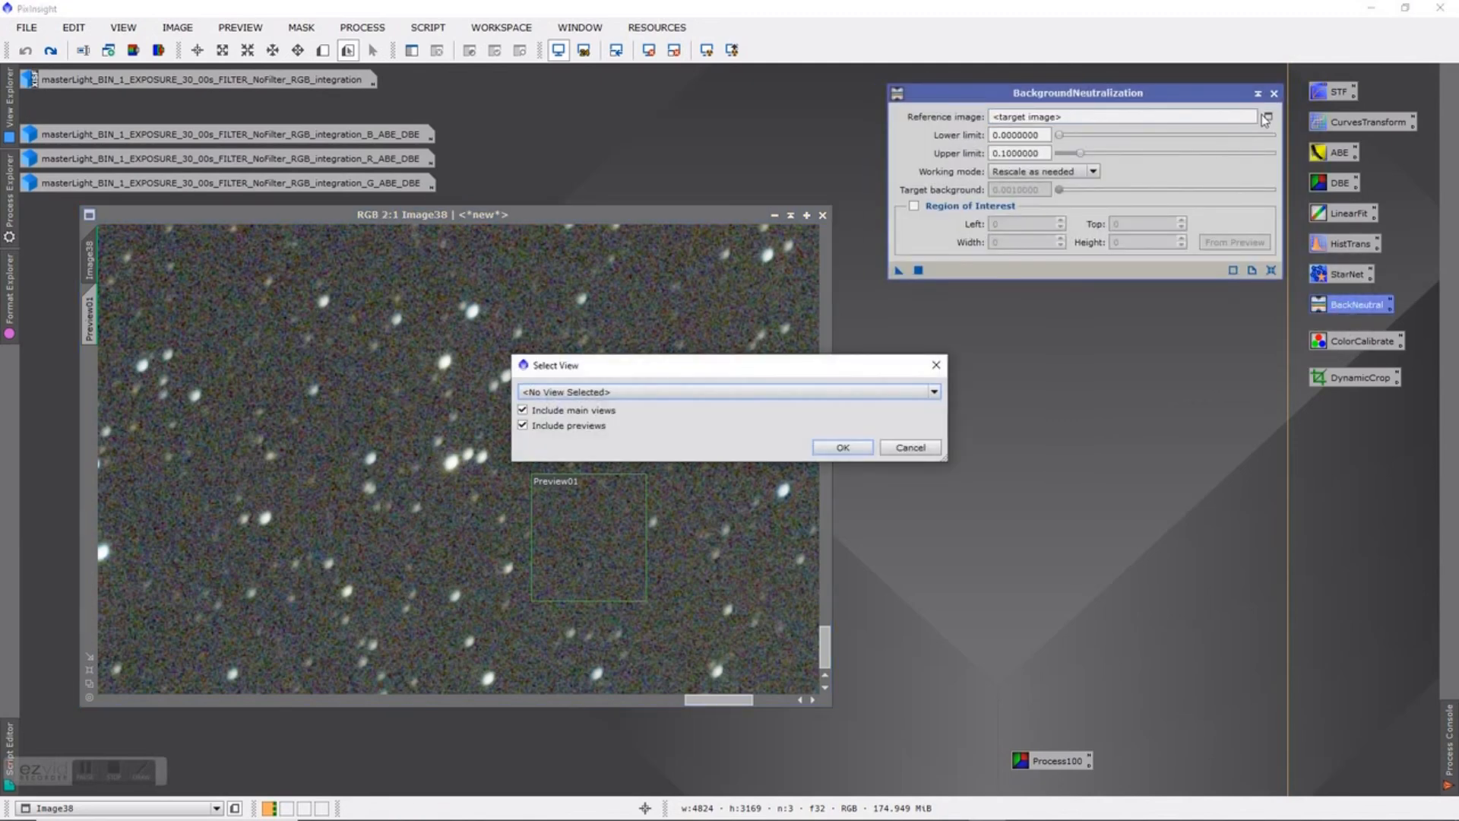
click(934, 391)
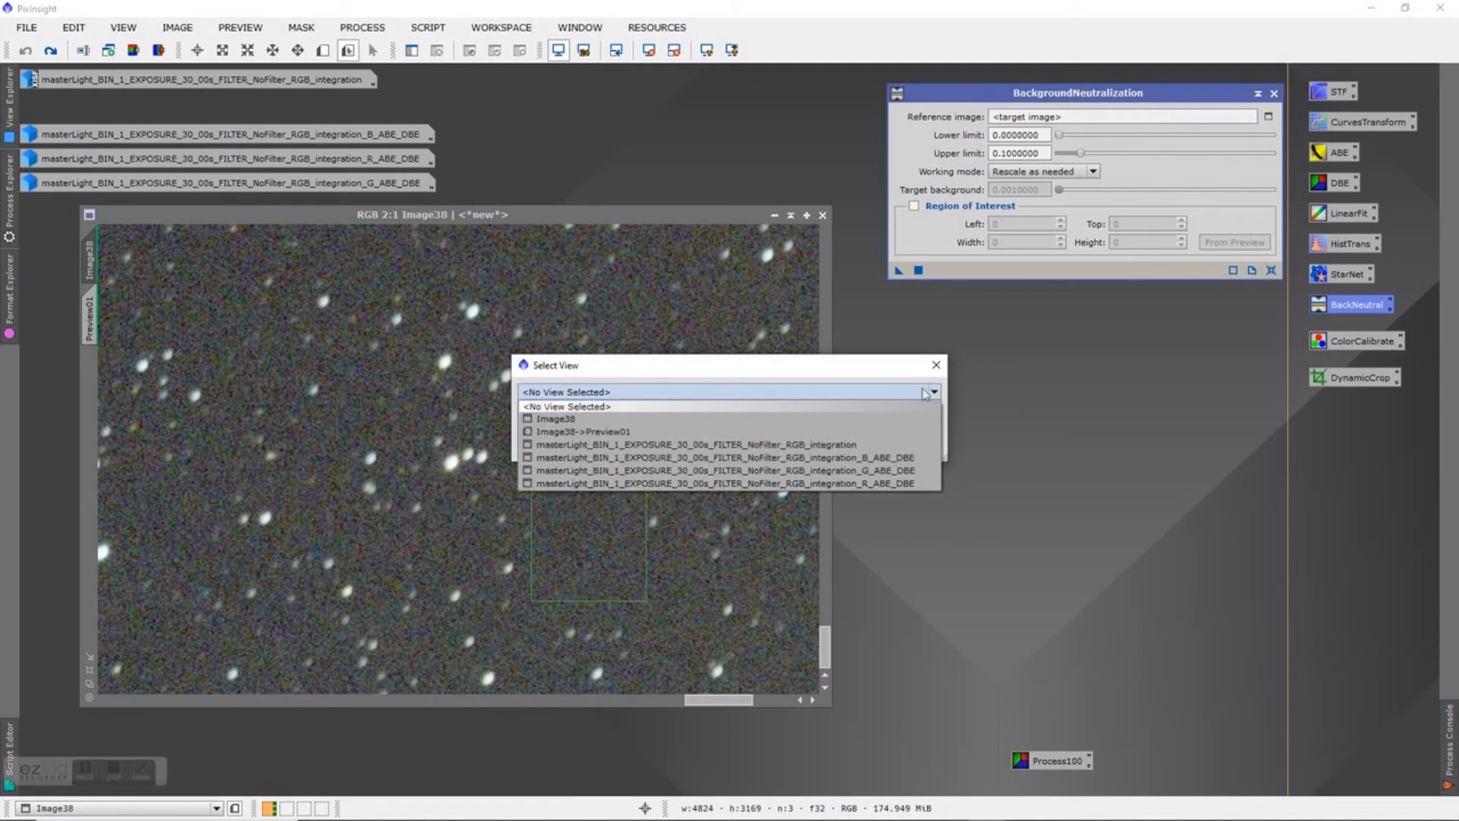
click(614, 432)
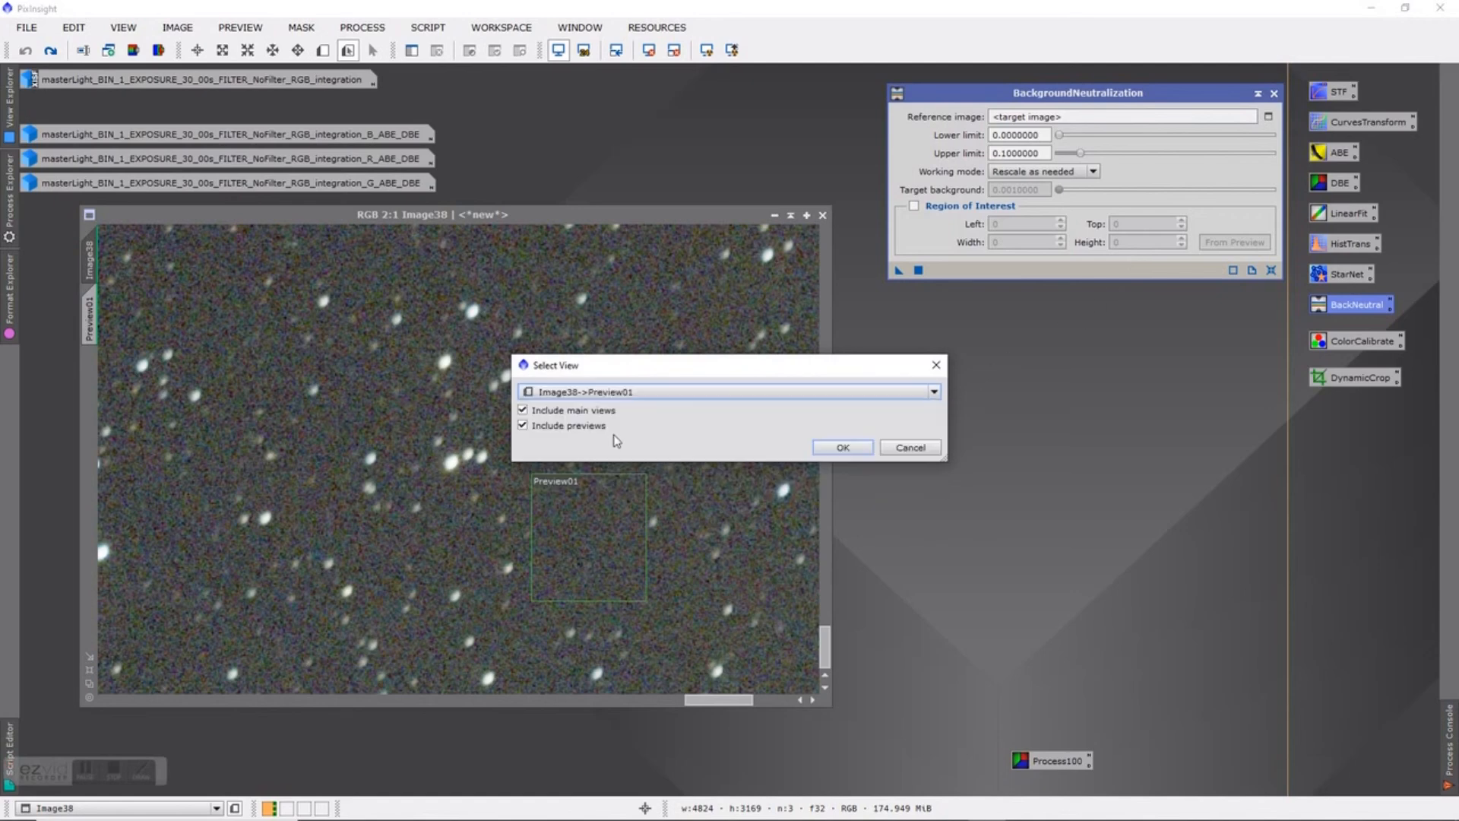
click(843, 449)
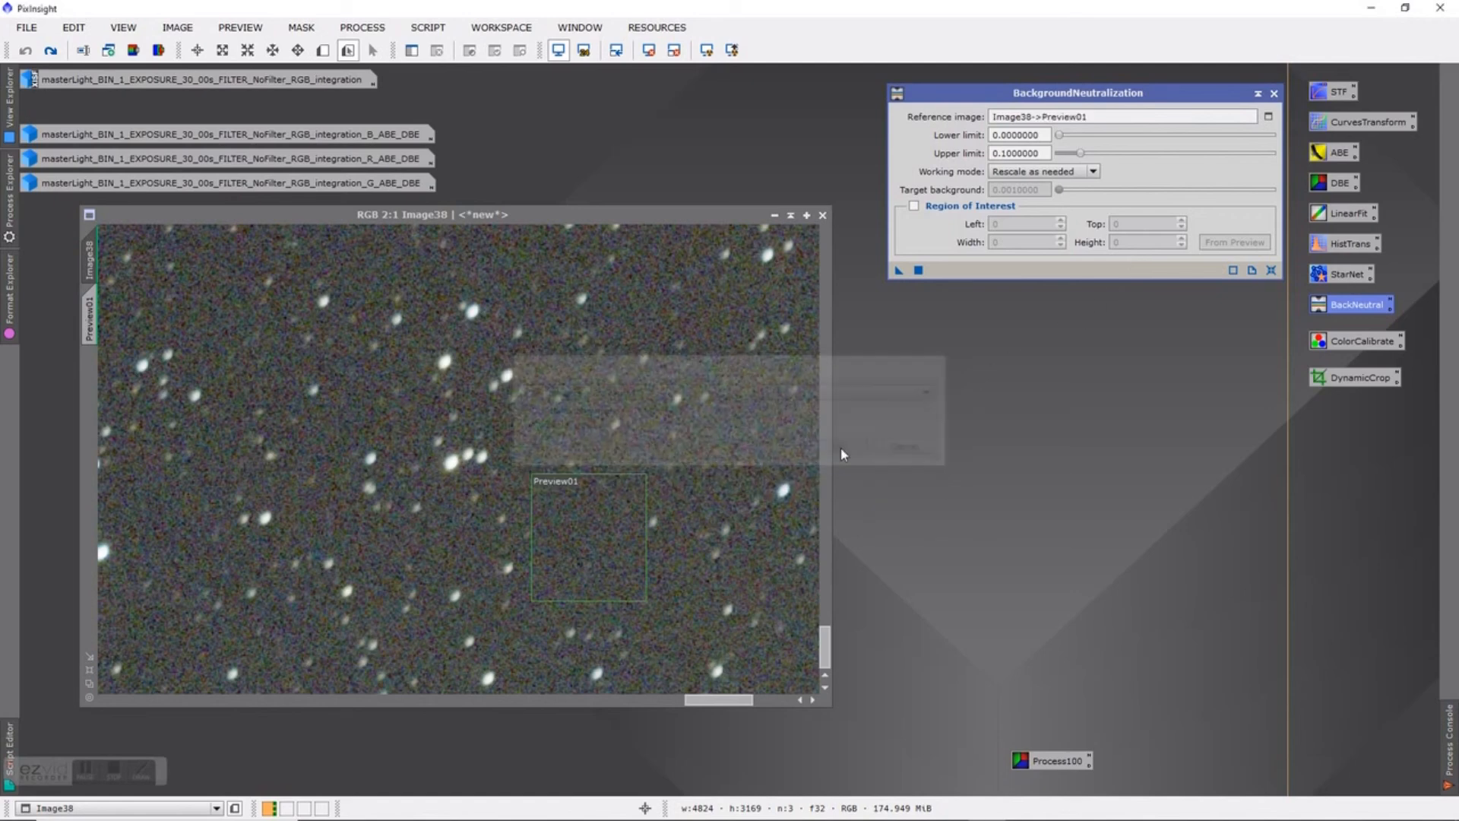
click(919, 270)
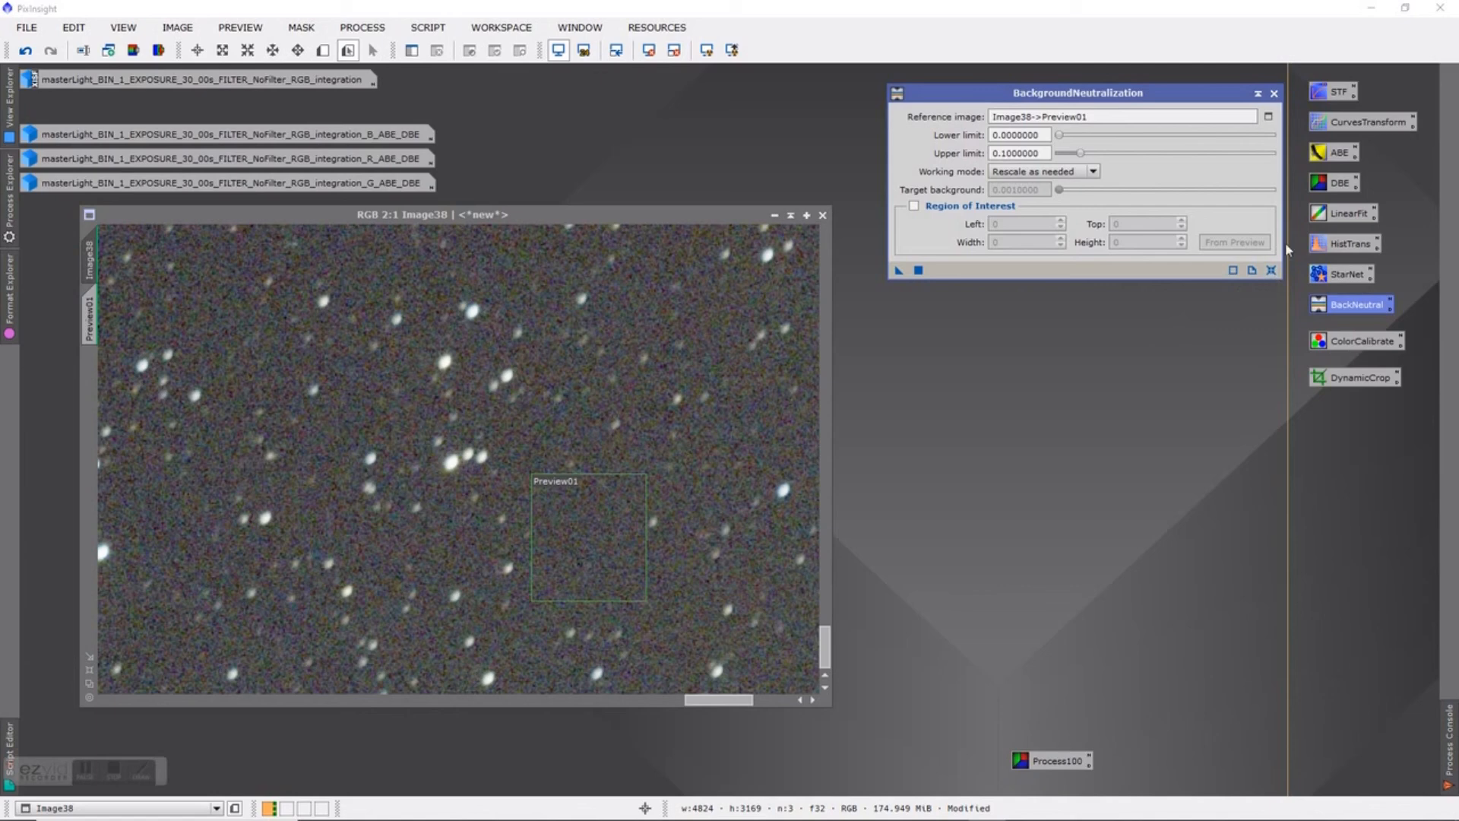
click(1275, 94)
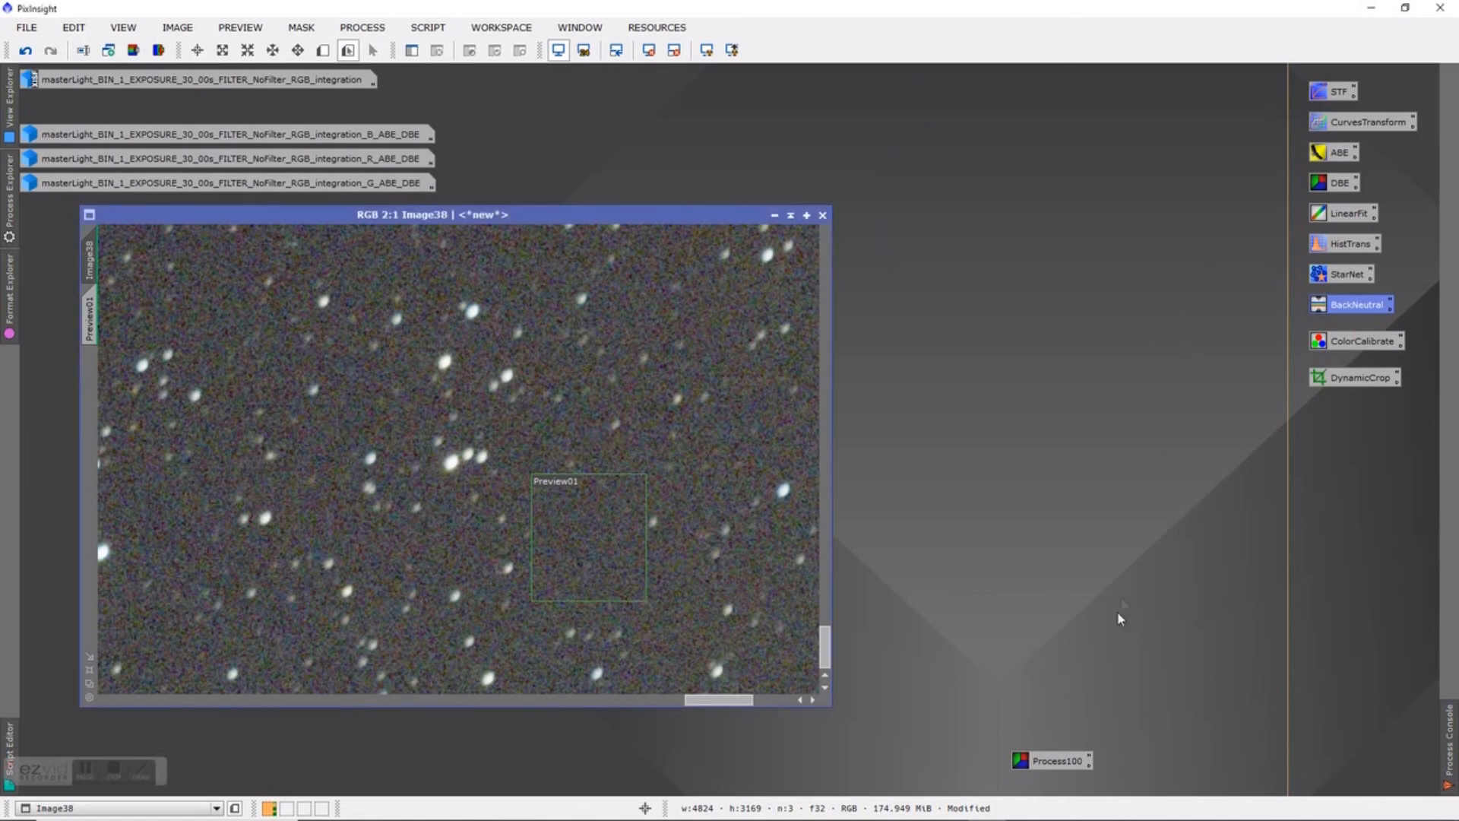
Delete the Process100 DynamicBackgroundExtraction icon from the workspace and move the RGB image window clear of the minimized images
right_click(1050, 766)
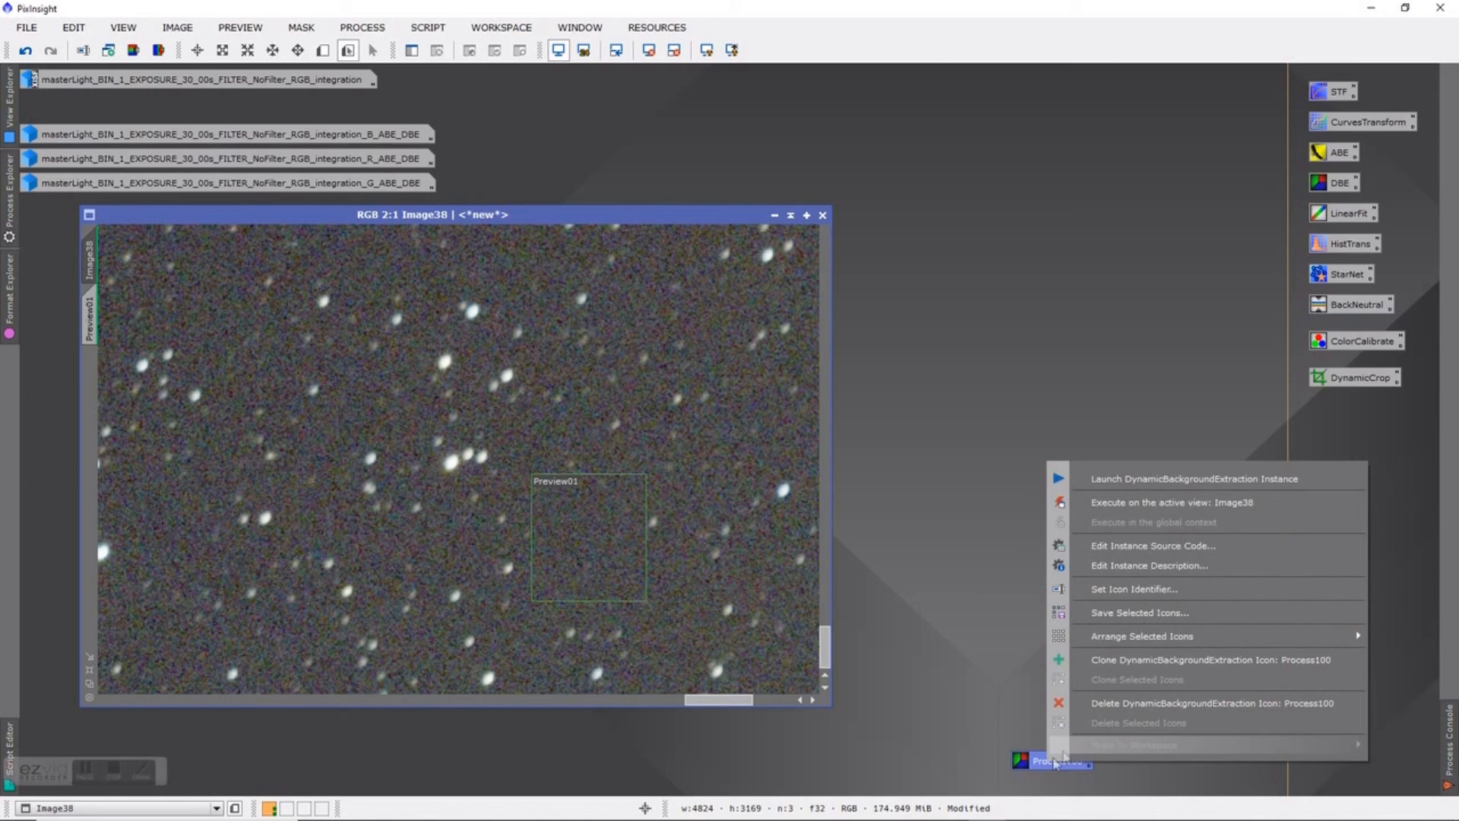
click(1123, 704)
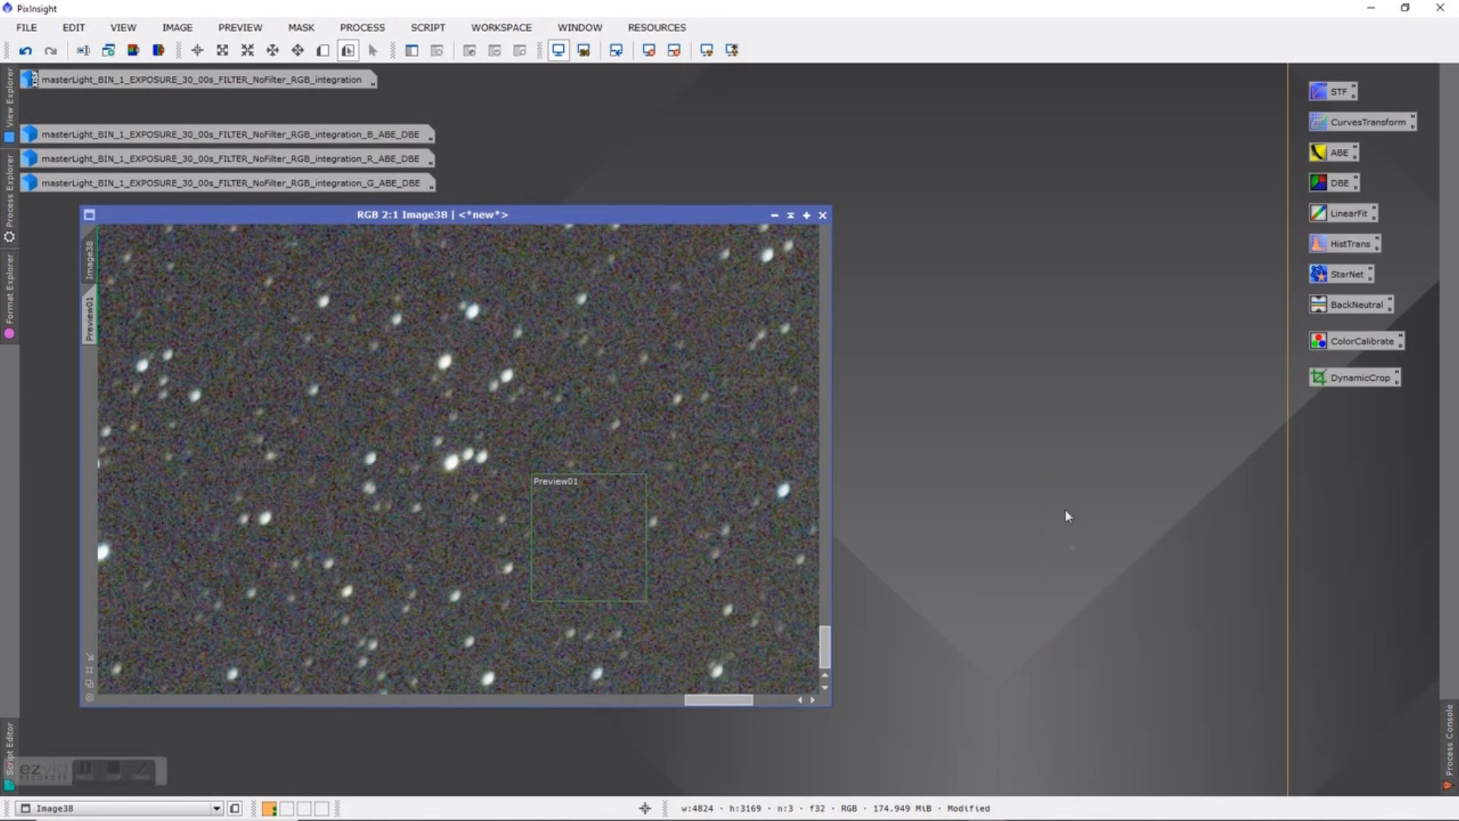
drag(600, 219, 999, 117)
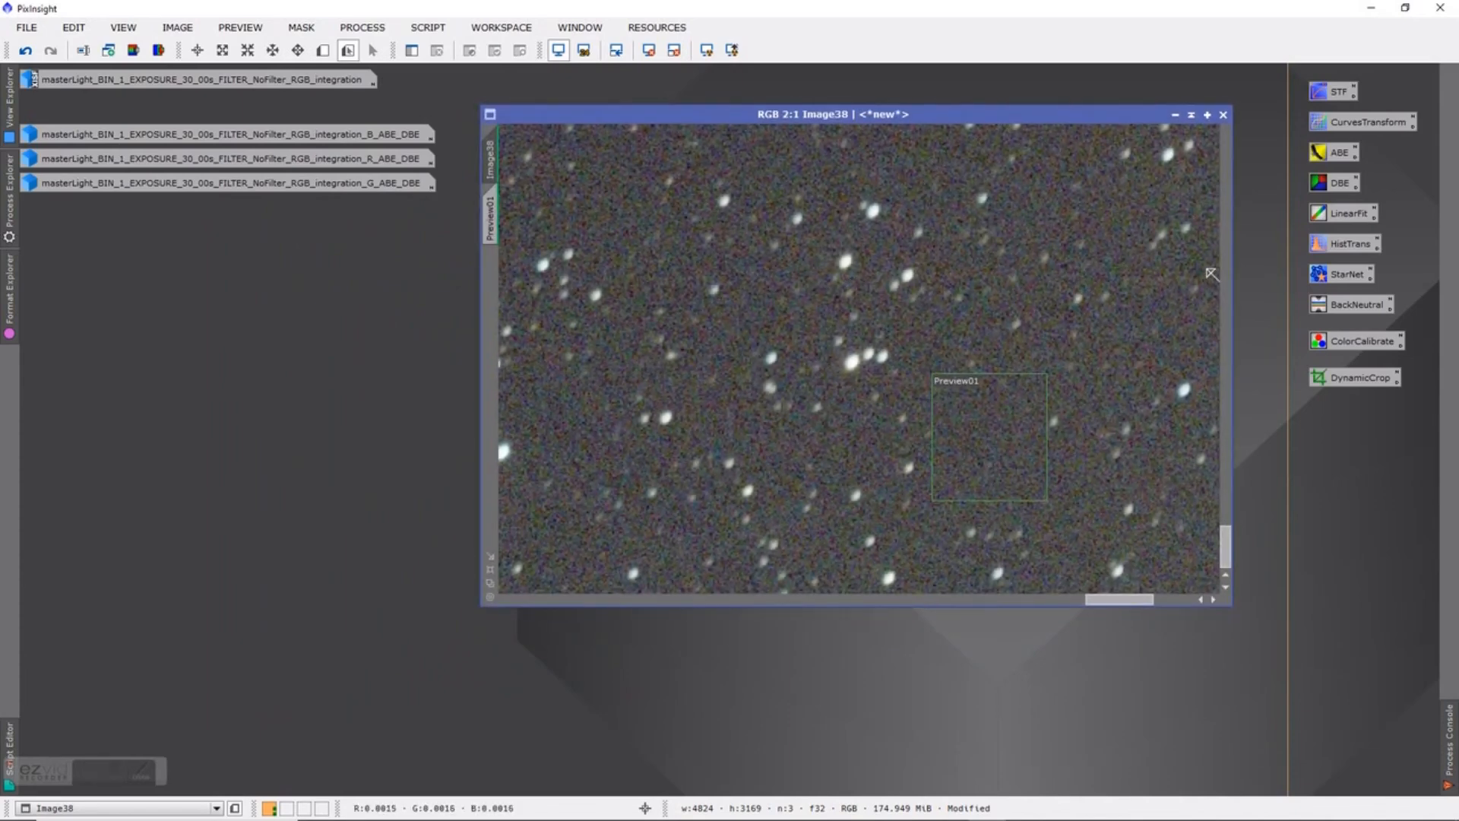
Open ColorCalibration and set Image38->Preview01 as the background reference image
double_click(1372, 343)
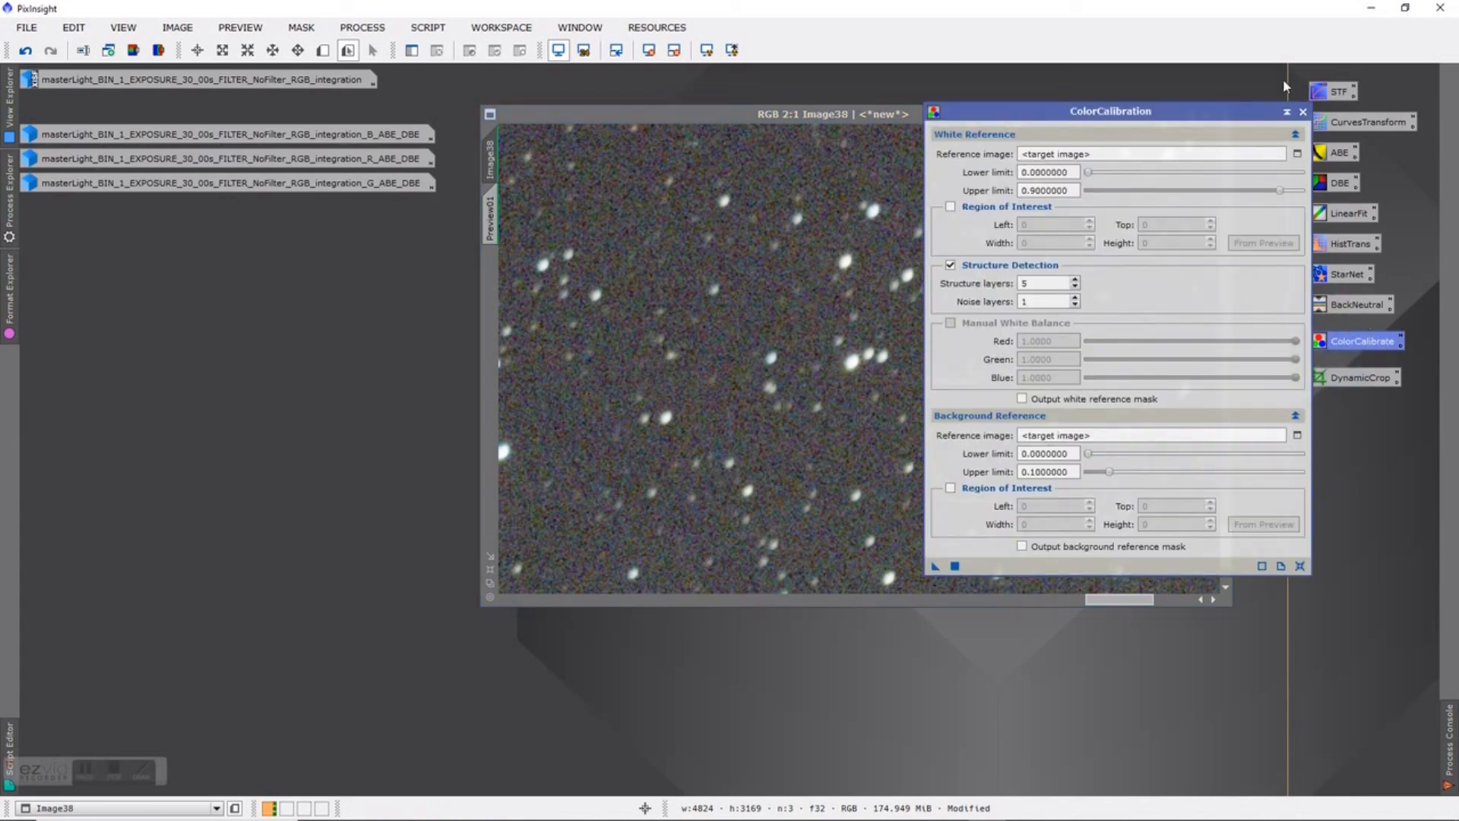
drag(1181, 114, 1226, 104)
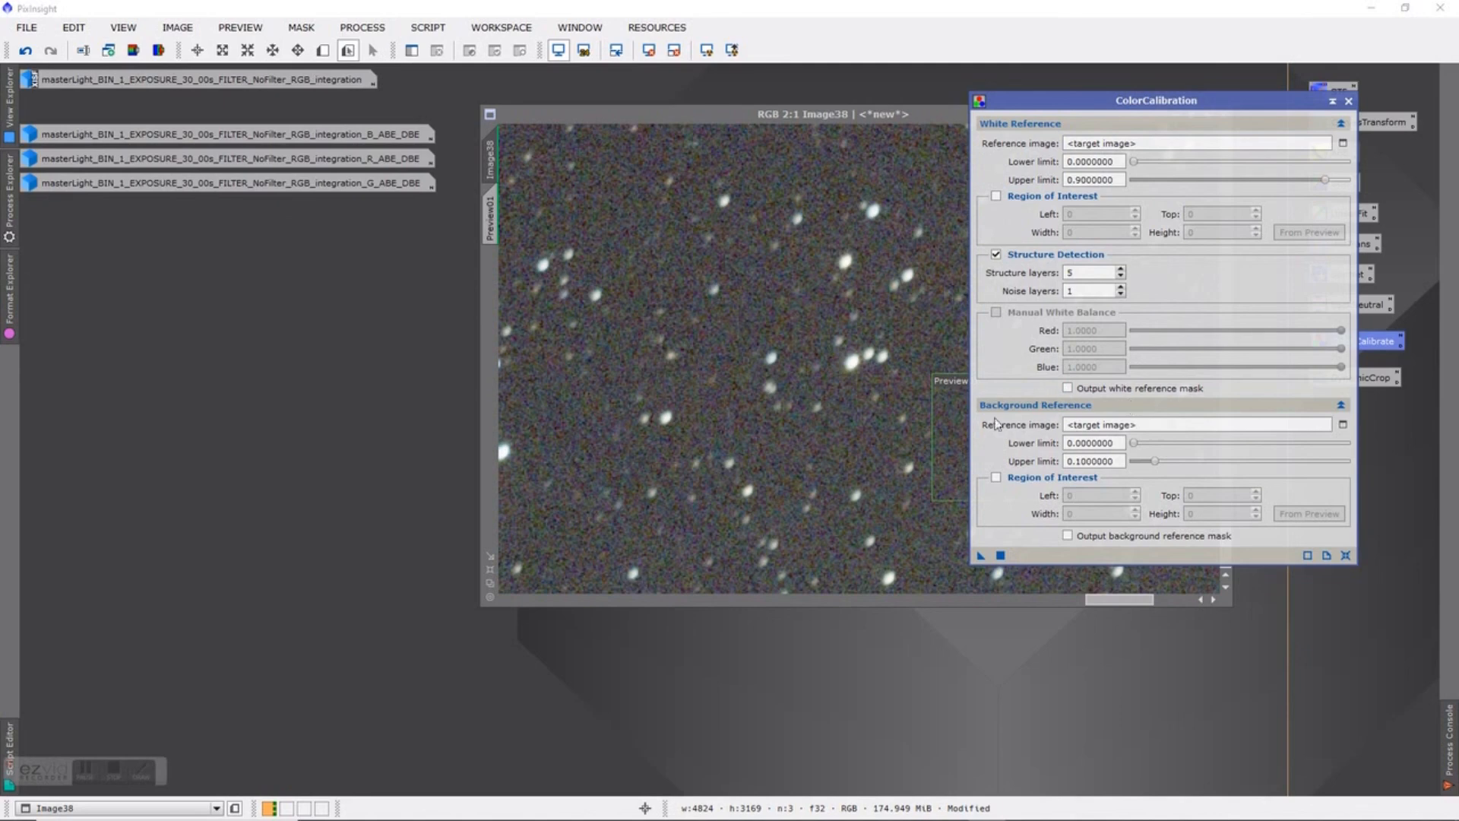
click(1343, 424)
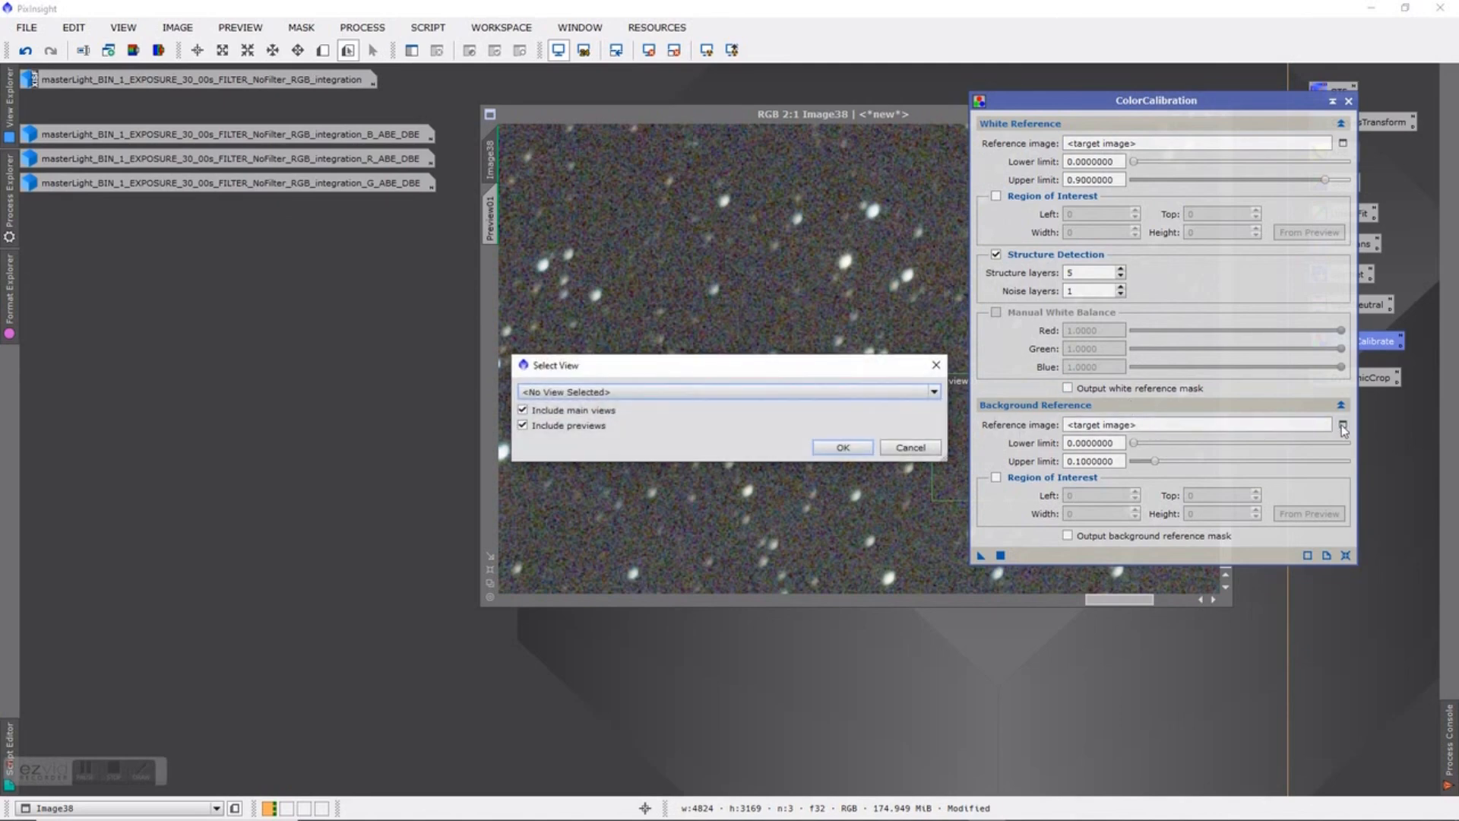
click(933, 391)
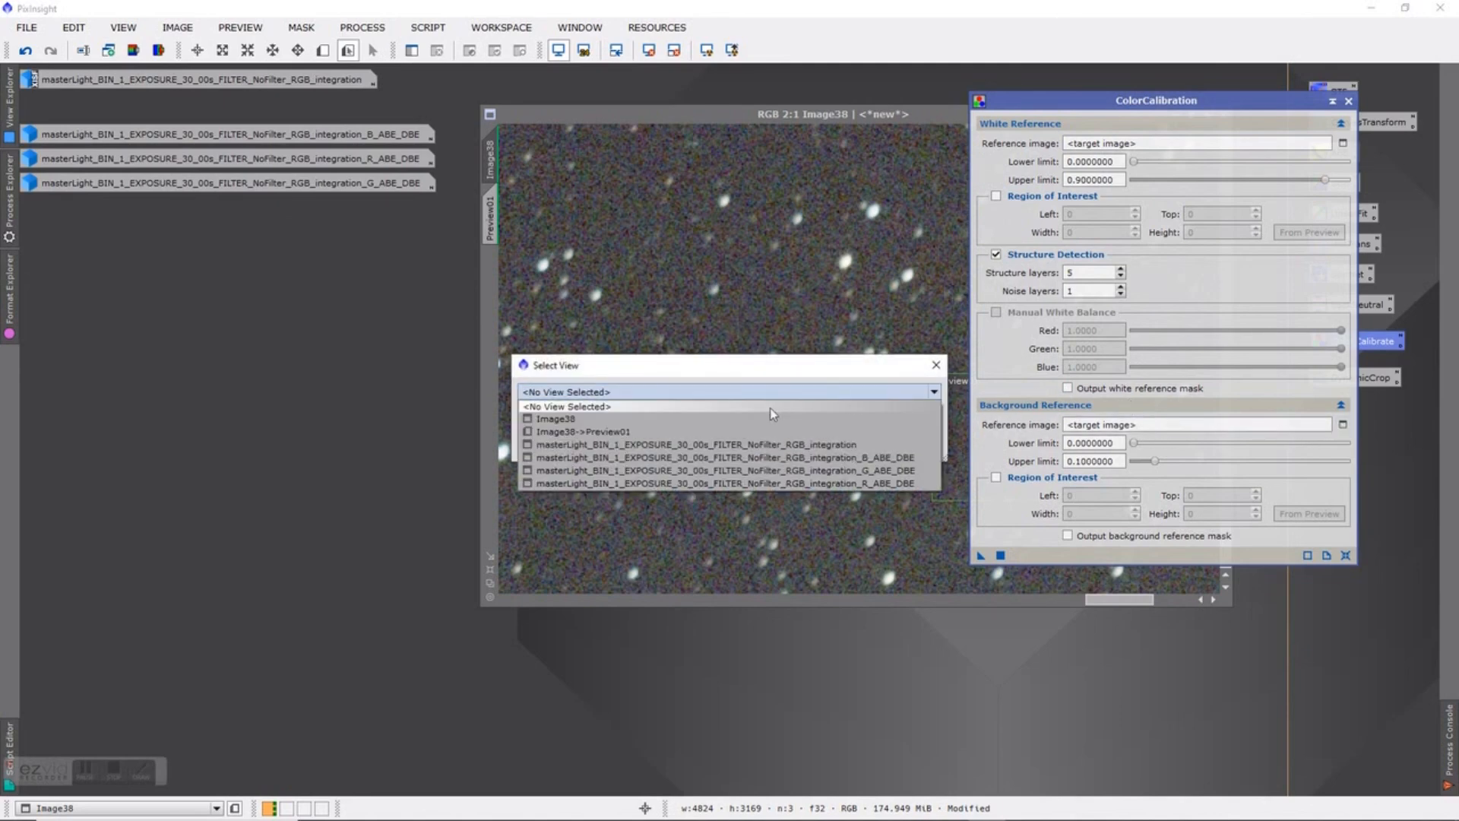
click(612, 432)
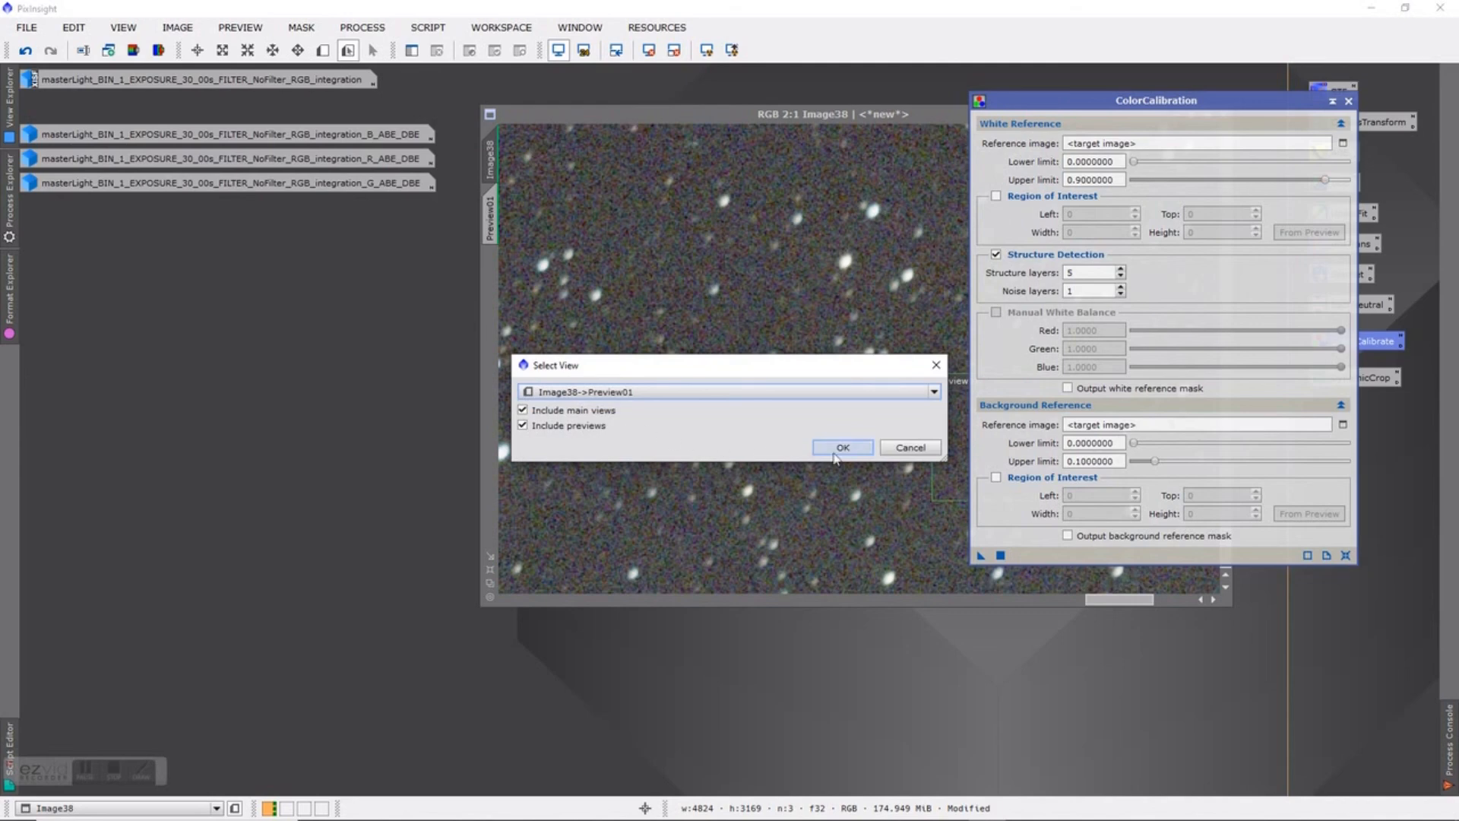
click(861, 449)
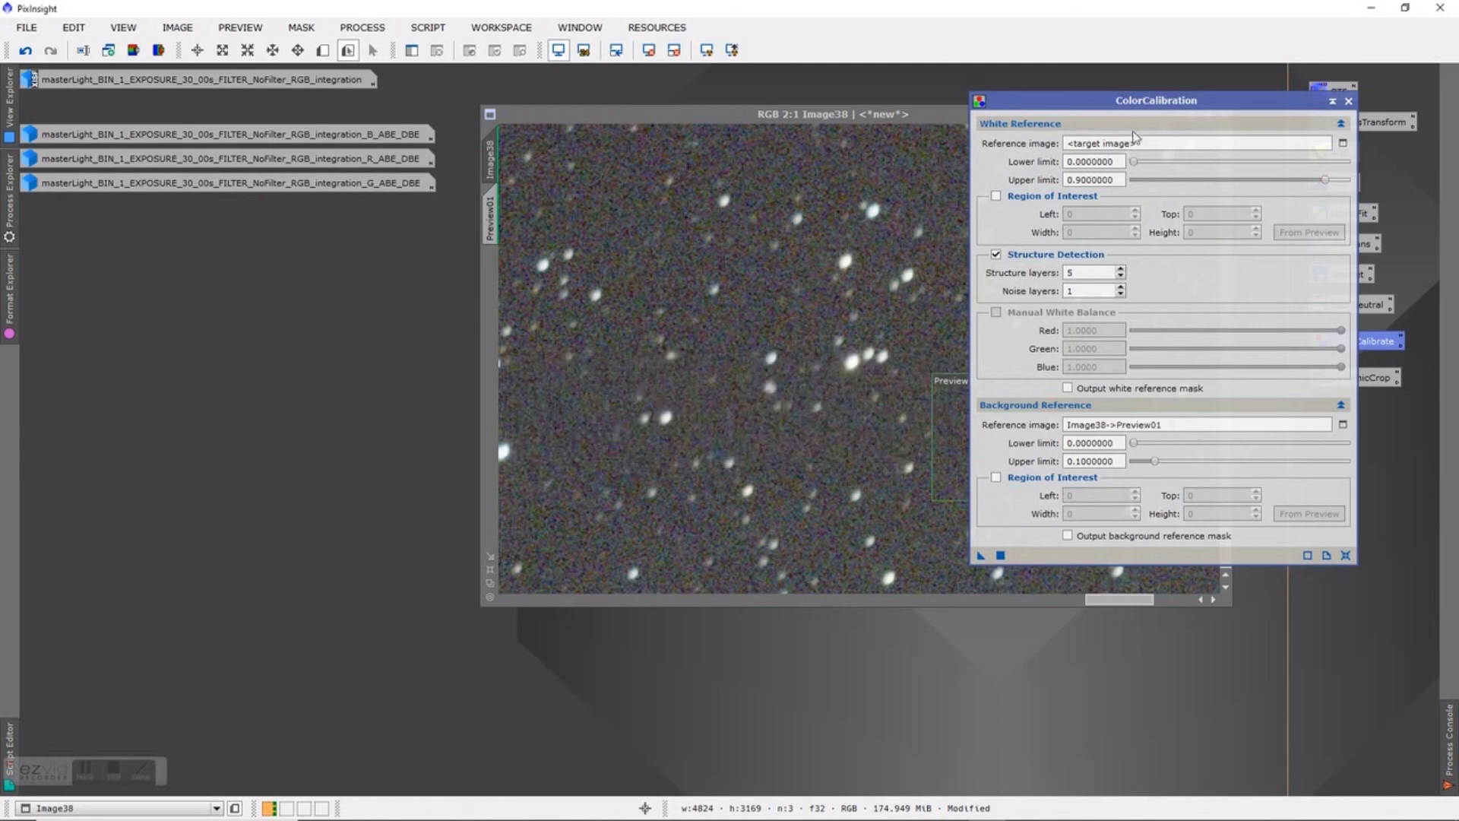
Create a second small preview around the bright core of the galaxy in the RGB image
drag(943, 120, 617, 195)
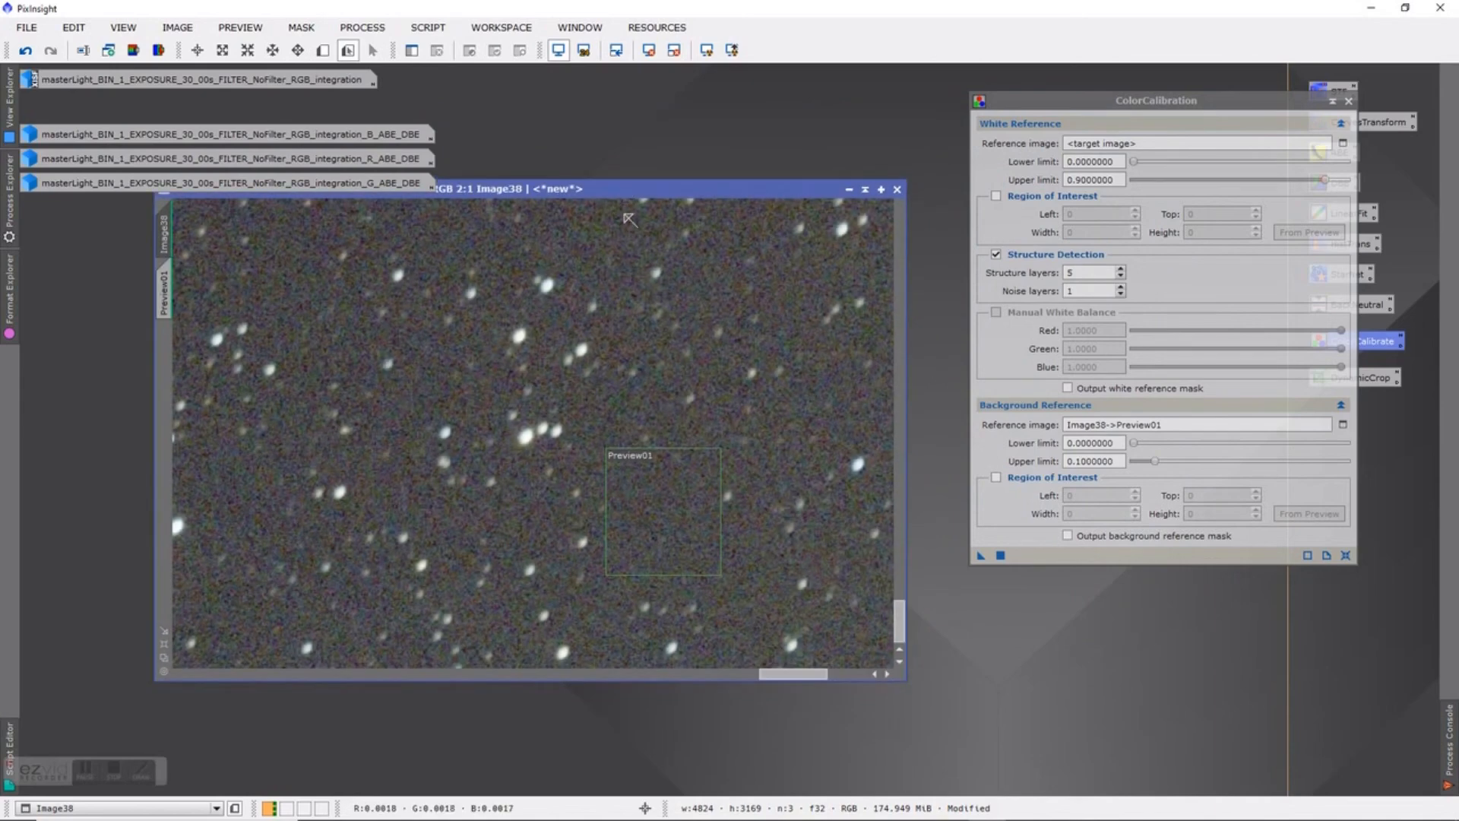
scroll(665, 424, down, 4)
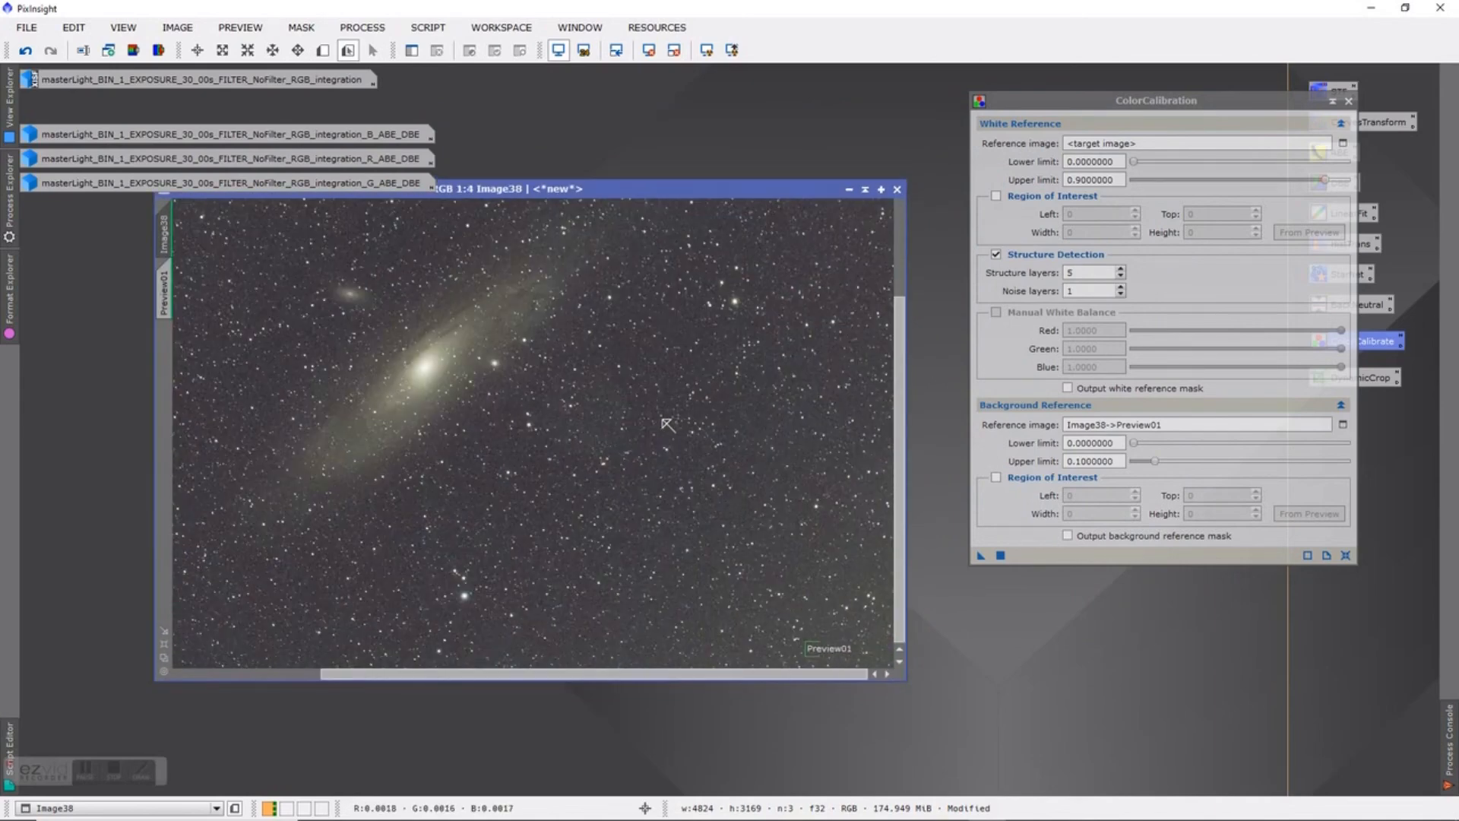
scroll(668, 425, down, 1)
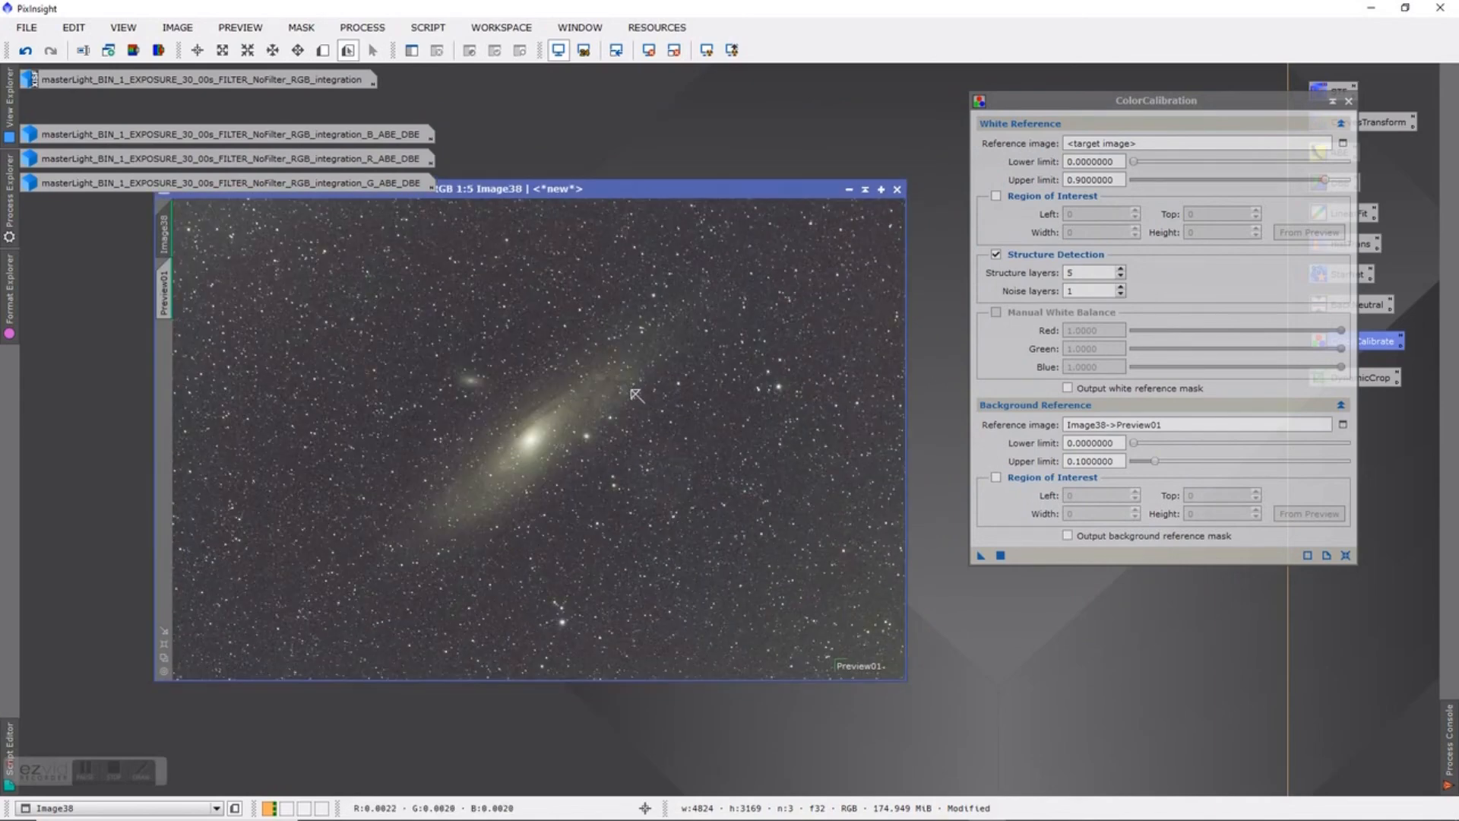
click(324, 52)
drag(511, 424, 567, 459)
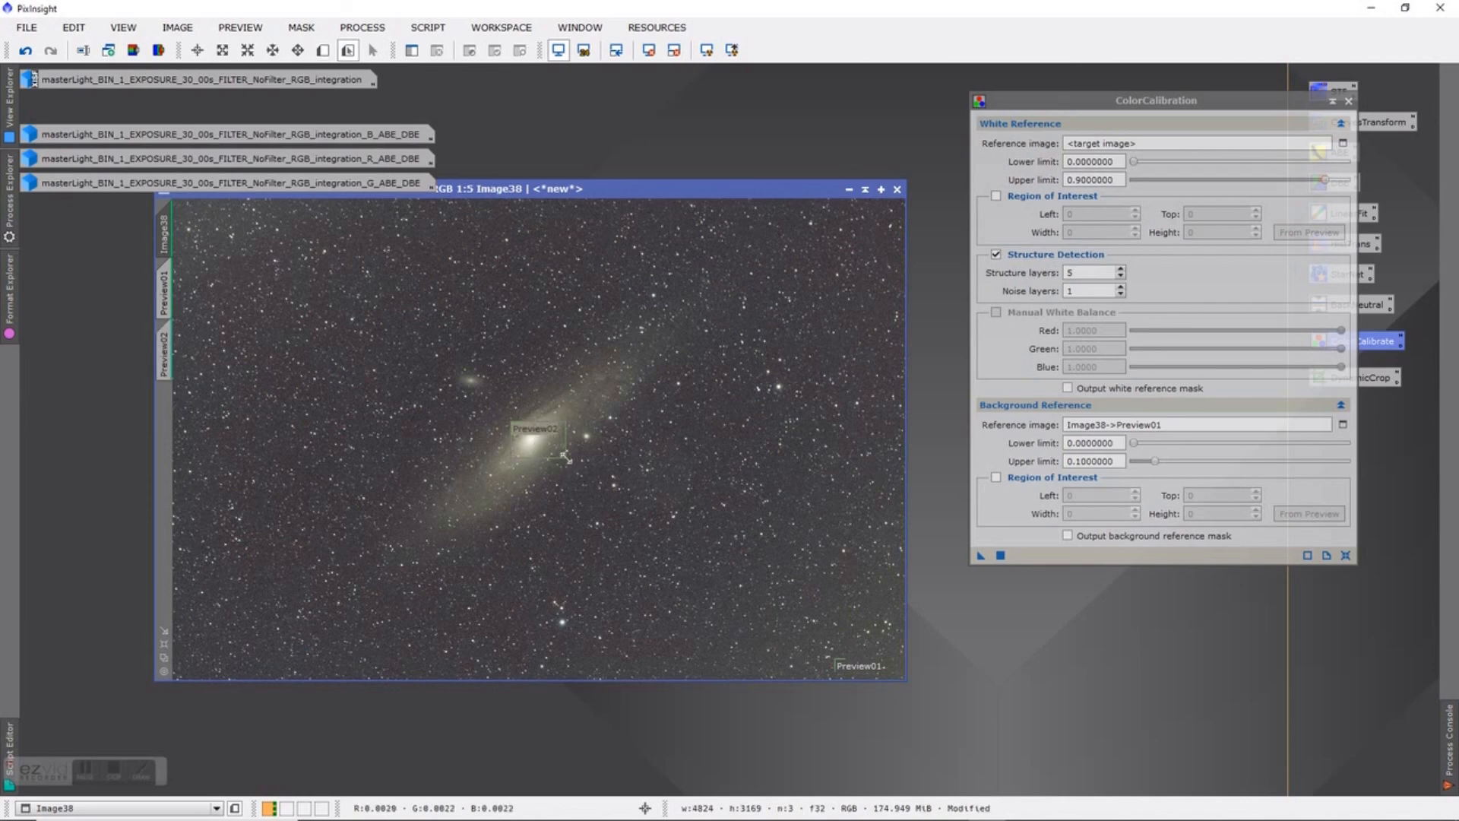
Set Image38->Preview02 as the white reference image, apply ColorCalibration to the RGB image, and close the process
click(1343, 144)
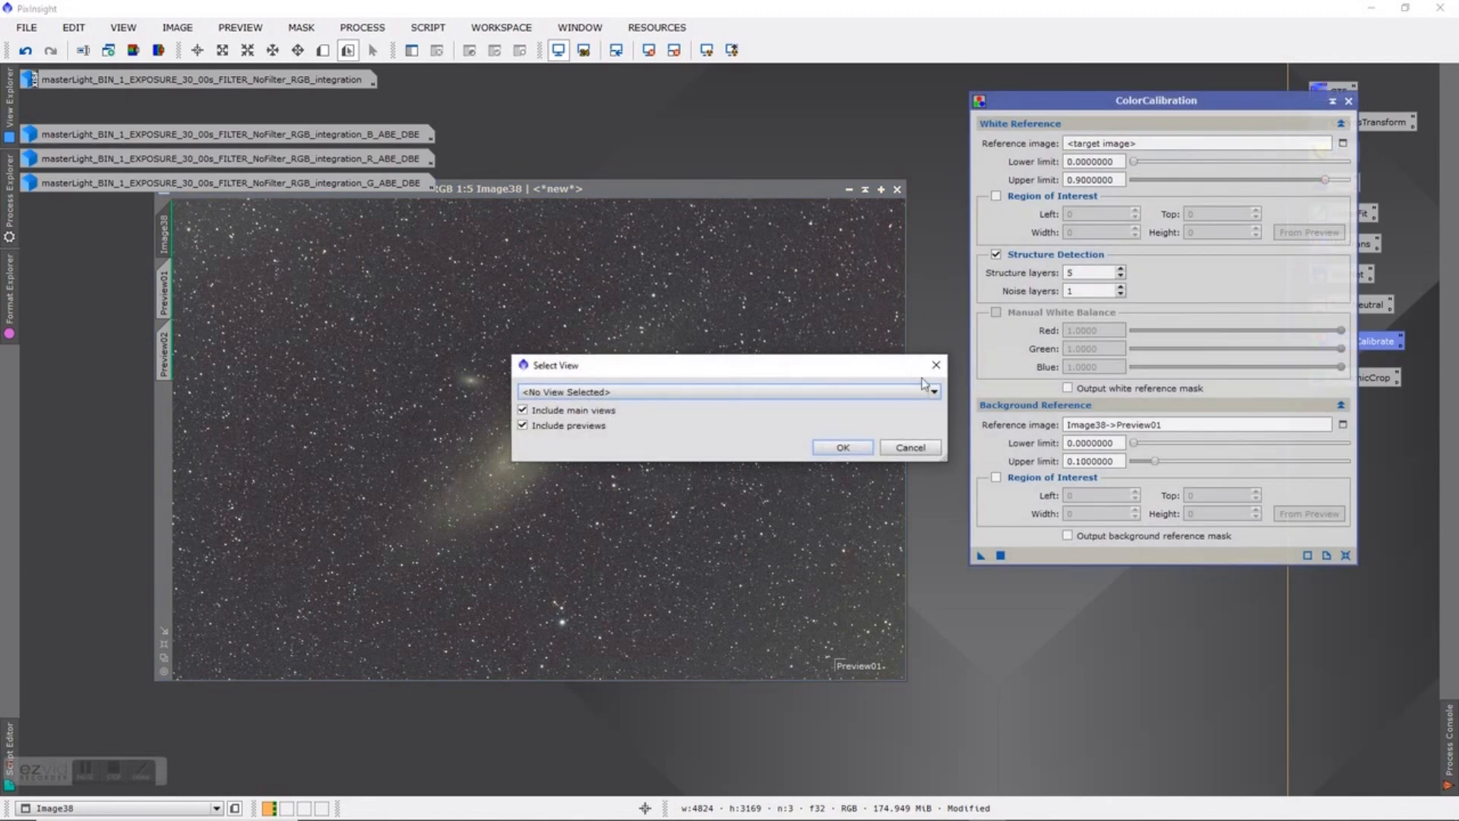
click(935, 392)
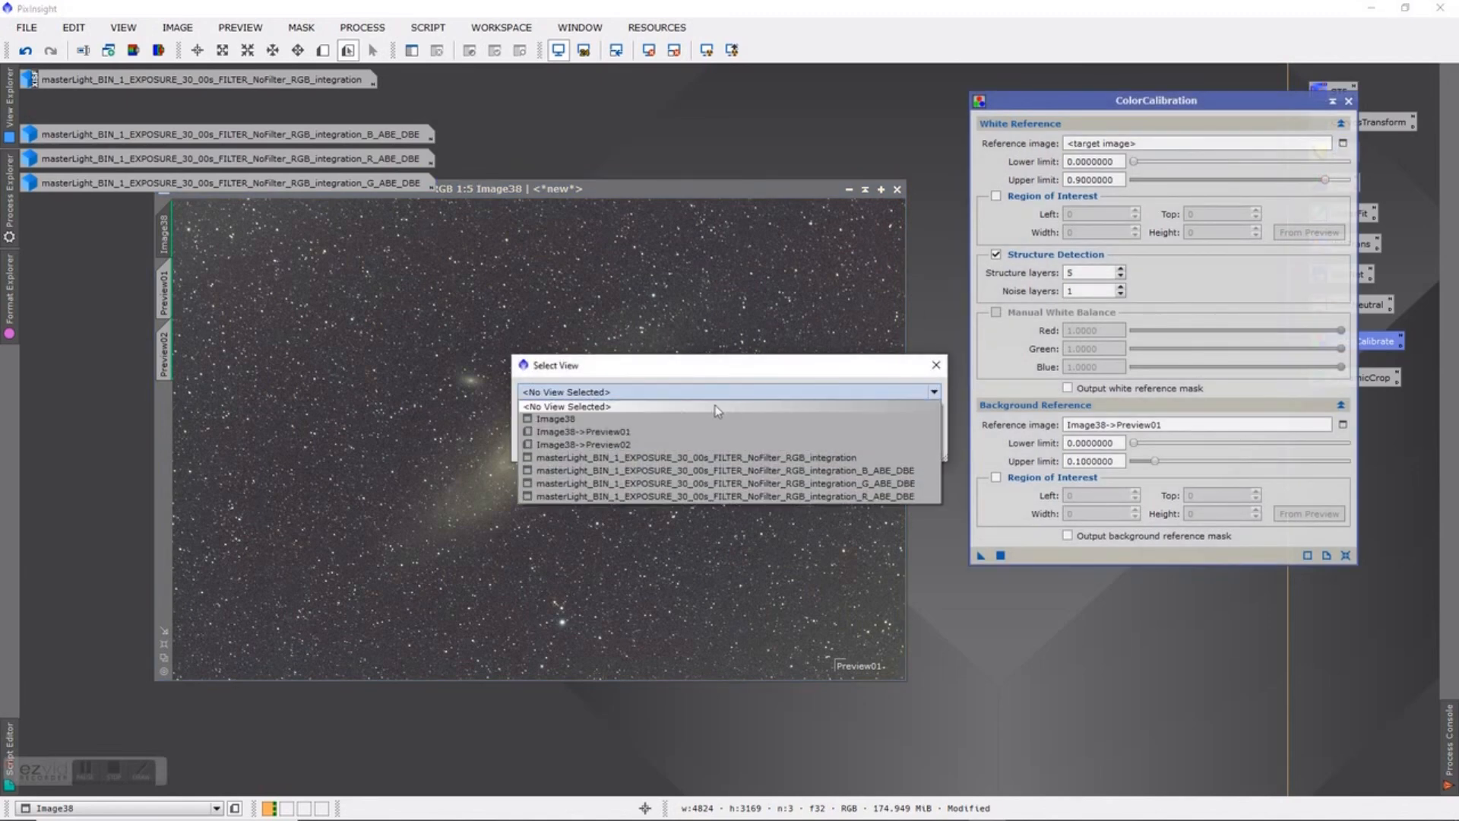
click(623, 445)
click(843, 450)
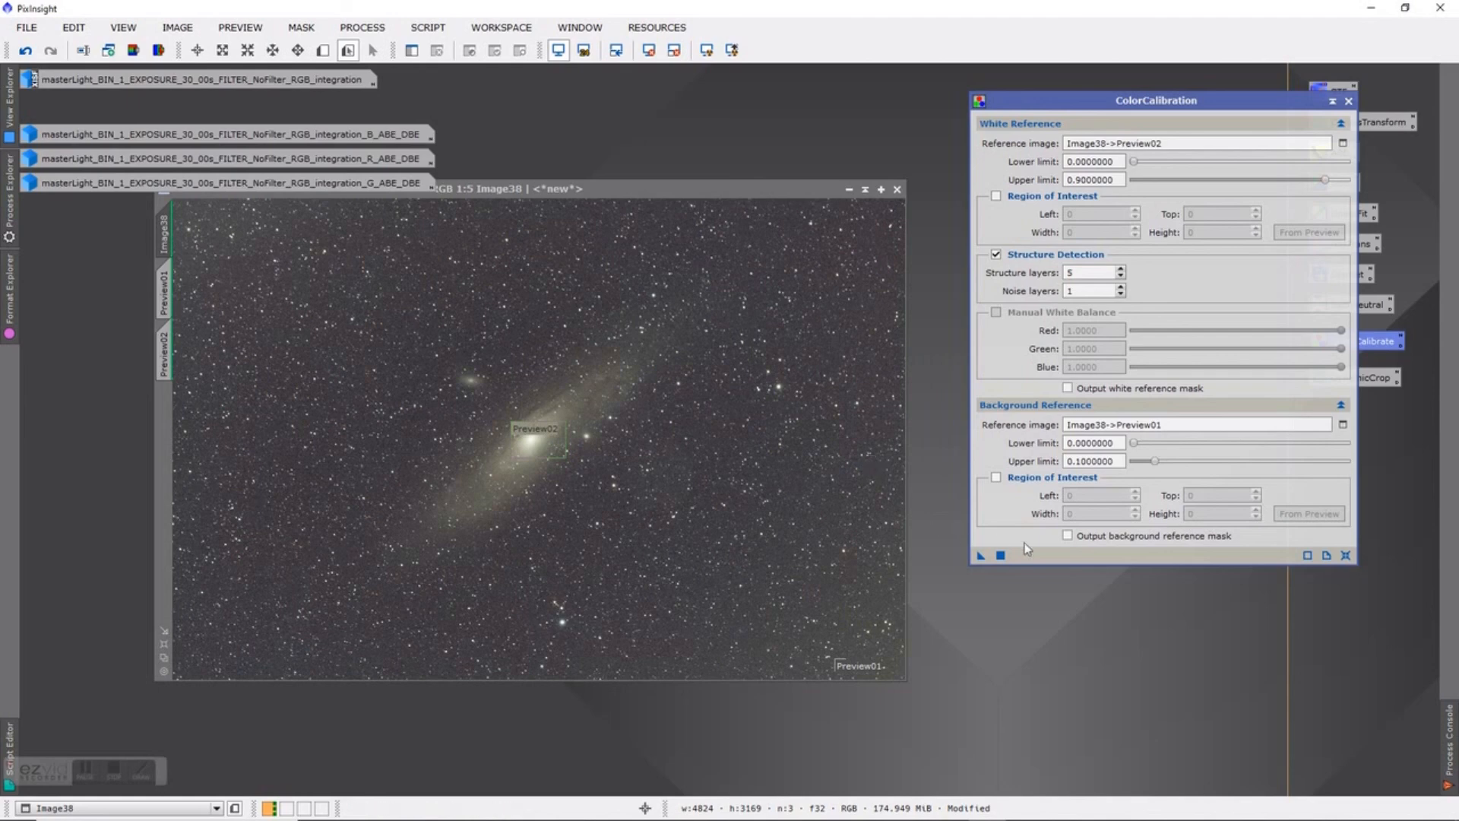
click(1001, 556)
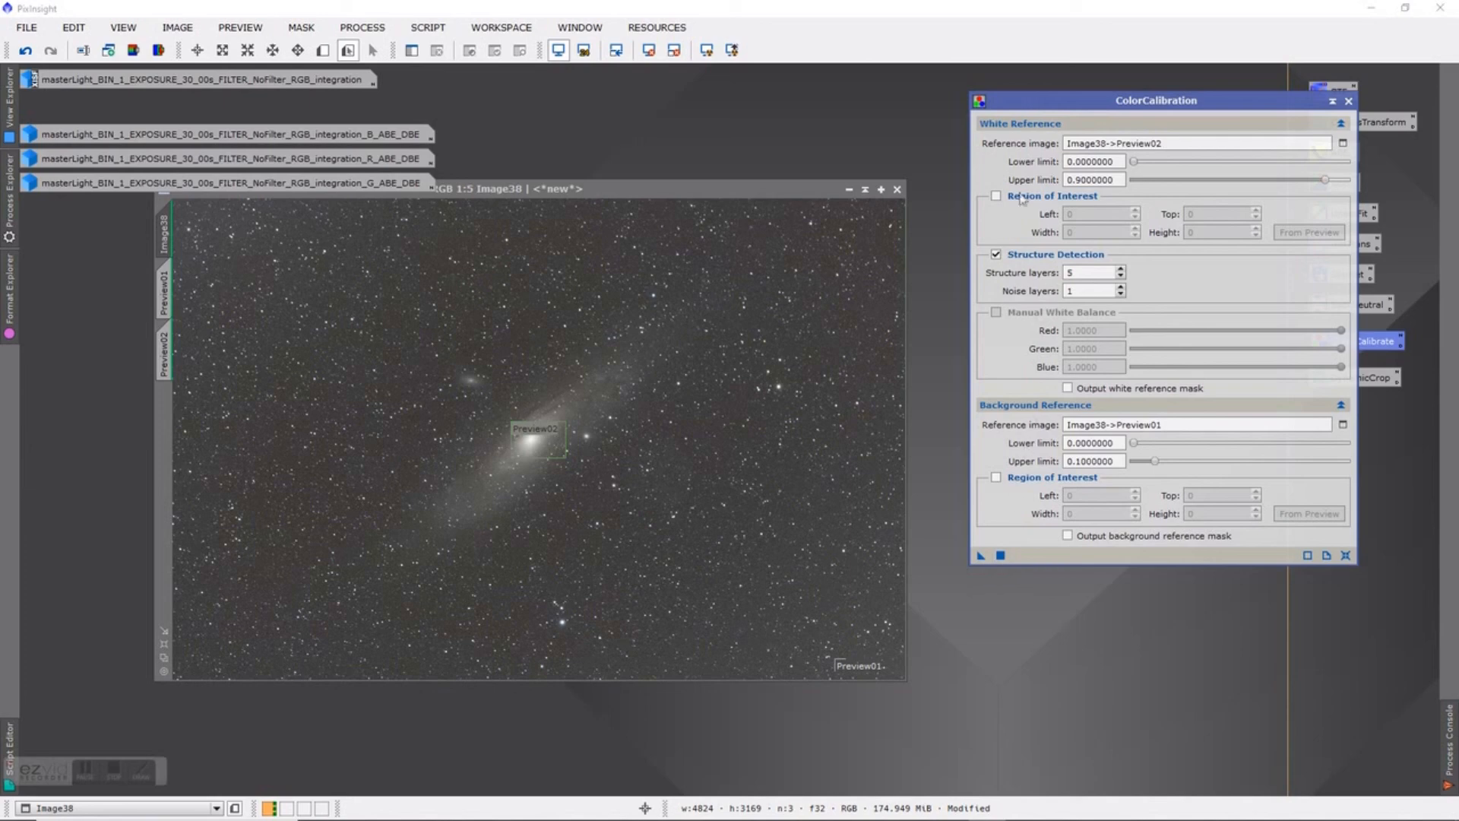
click(1349, 102)
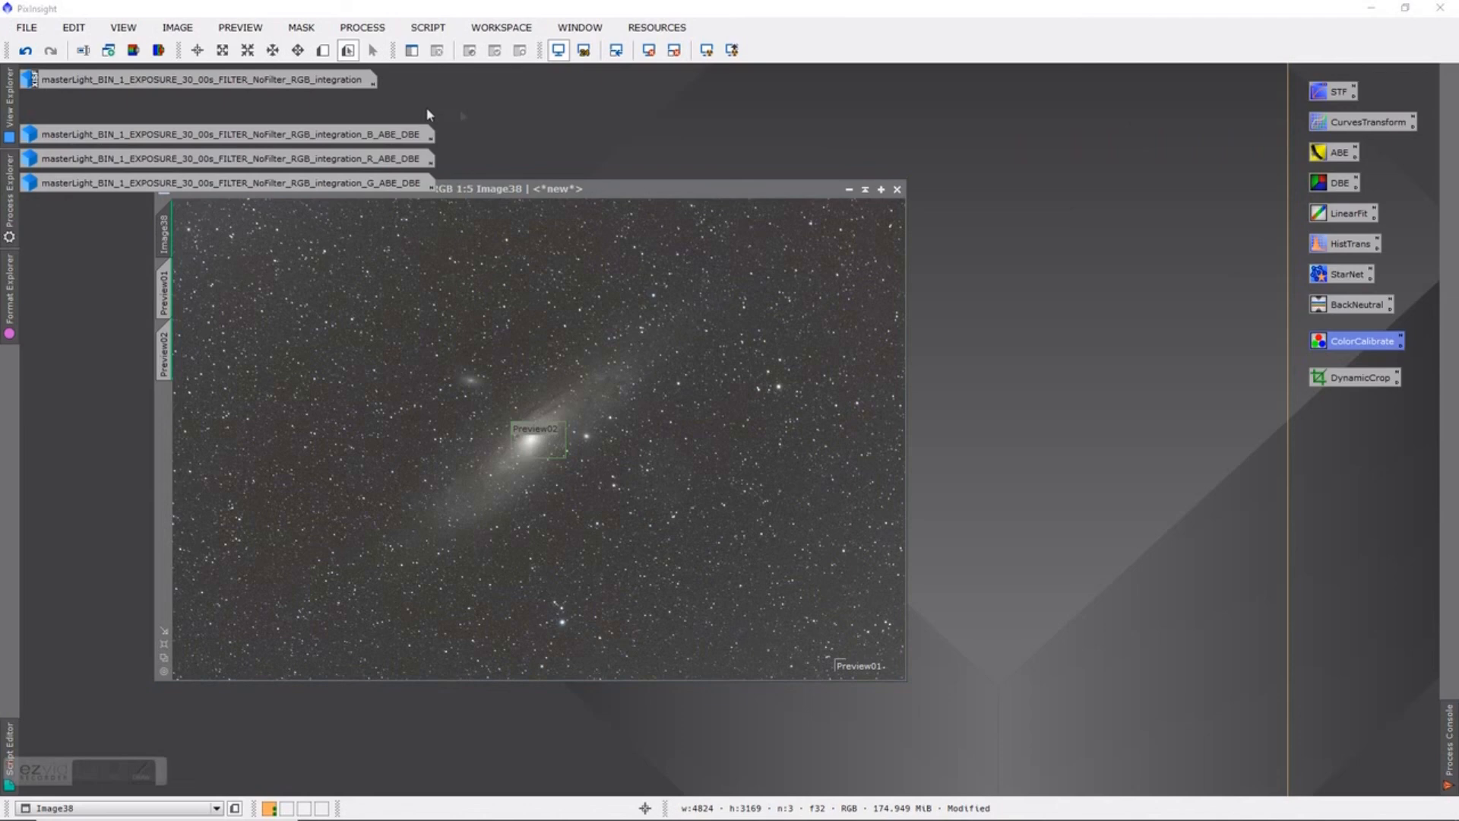
Save the calibrated RGB image as M31_1.xisf in the M31-Chaks folder, keeping the 32-bit IEEE 754 floating point format
click(25, 28)
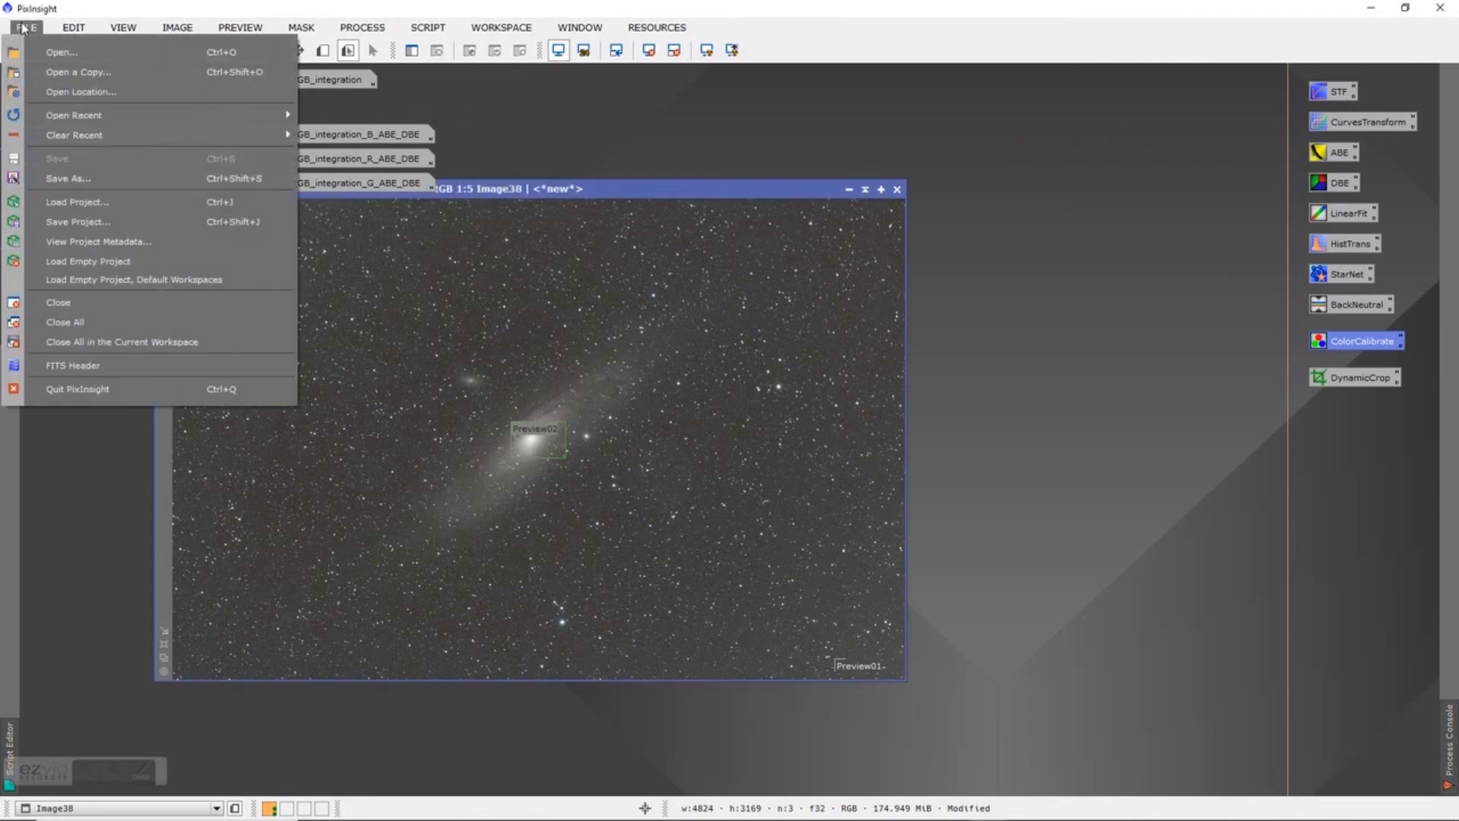
click(78, 180)
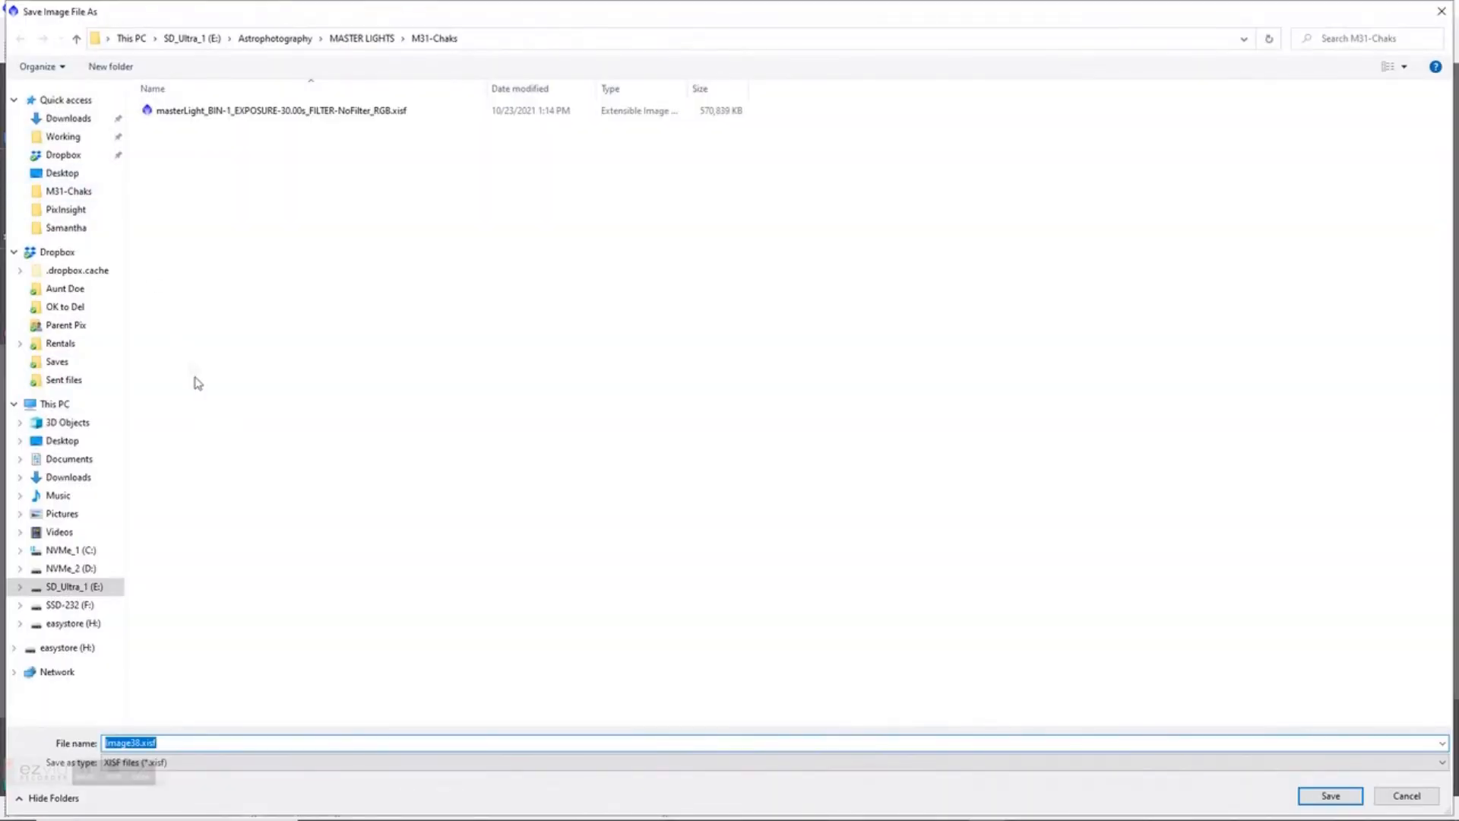
click(180, 742)
drag(140, 743, 46, 738)
key(BackSpace)
text(M)
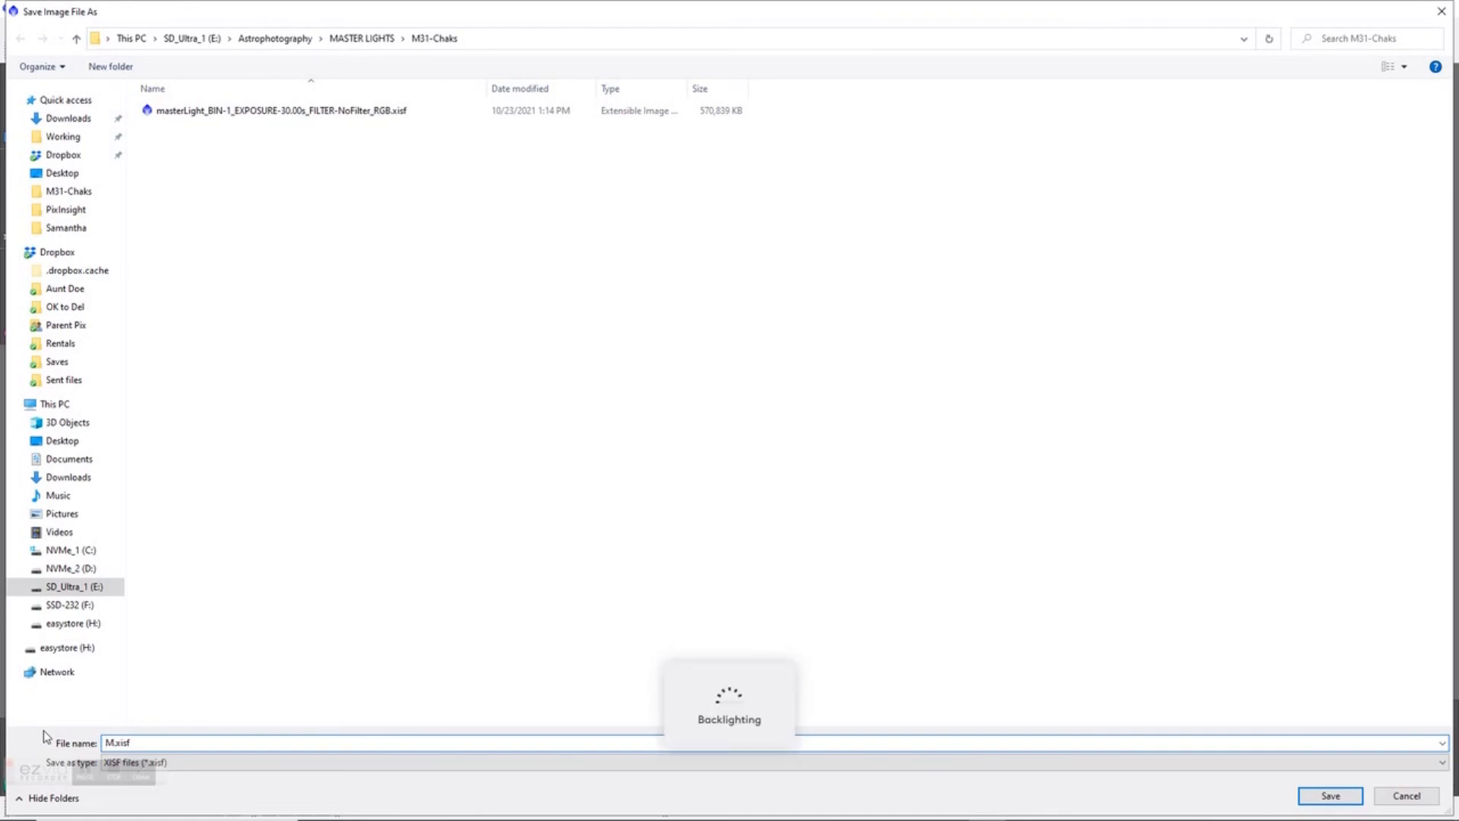
text(31_)
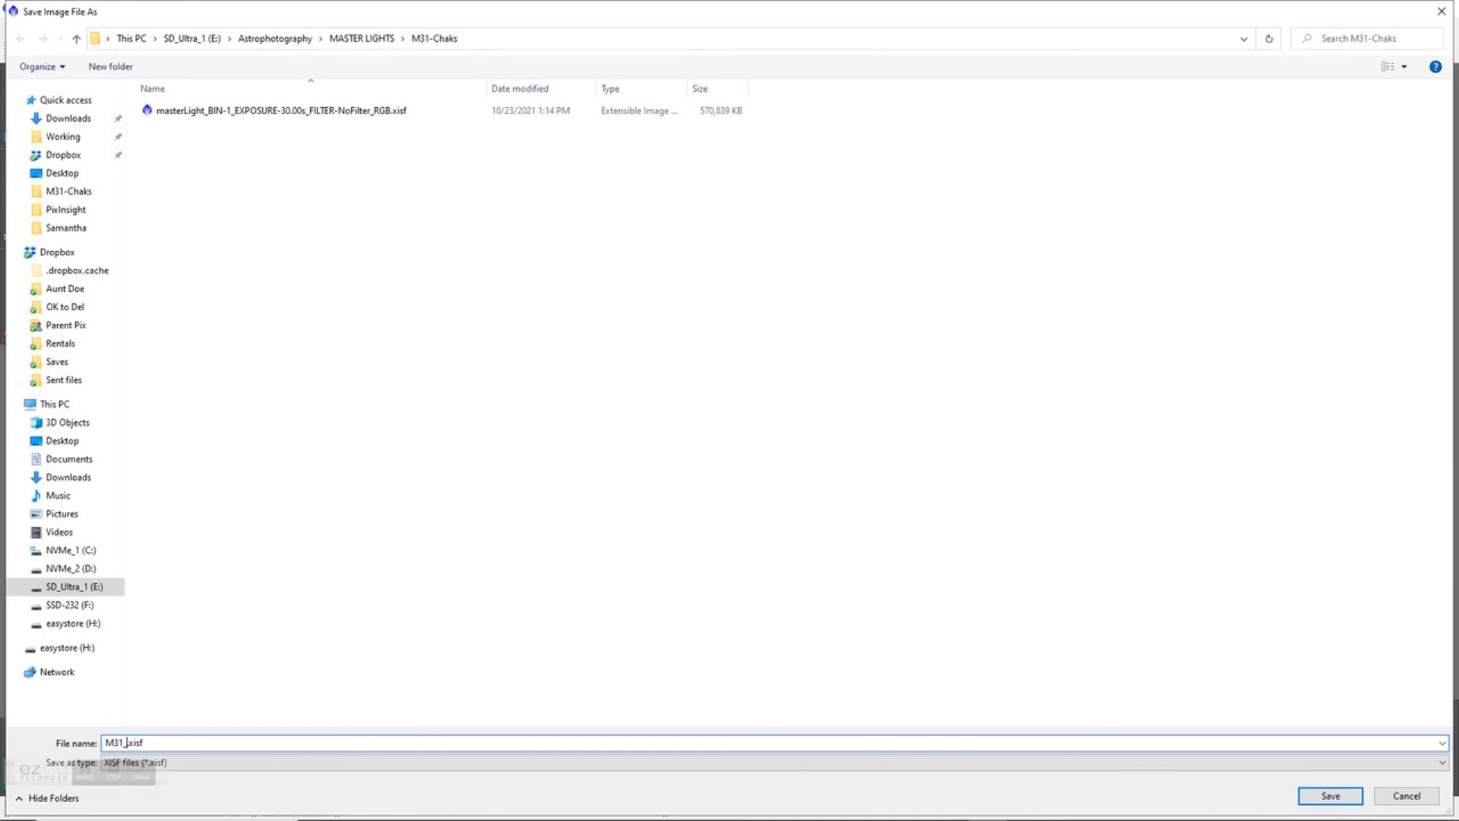
text(1)
click(1329, 796)
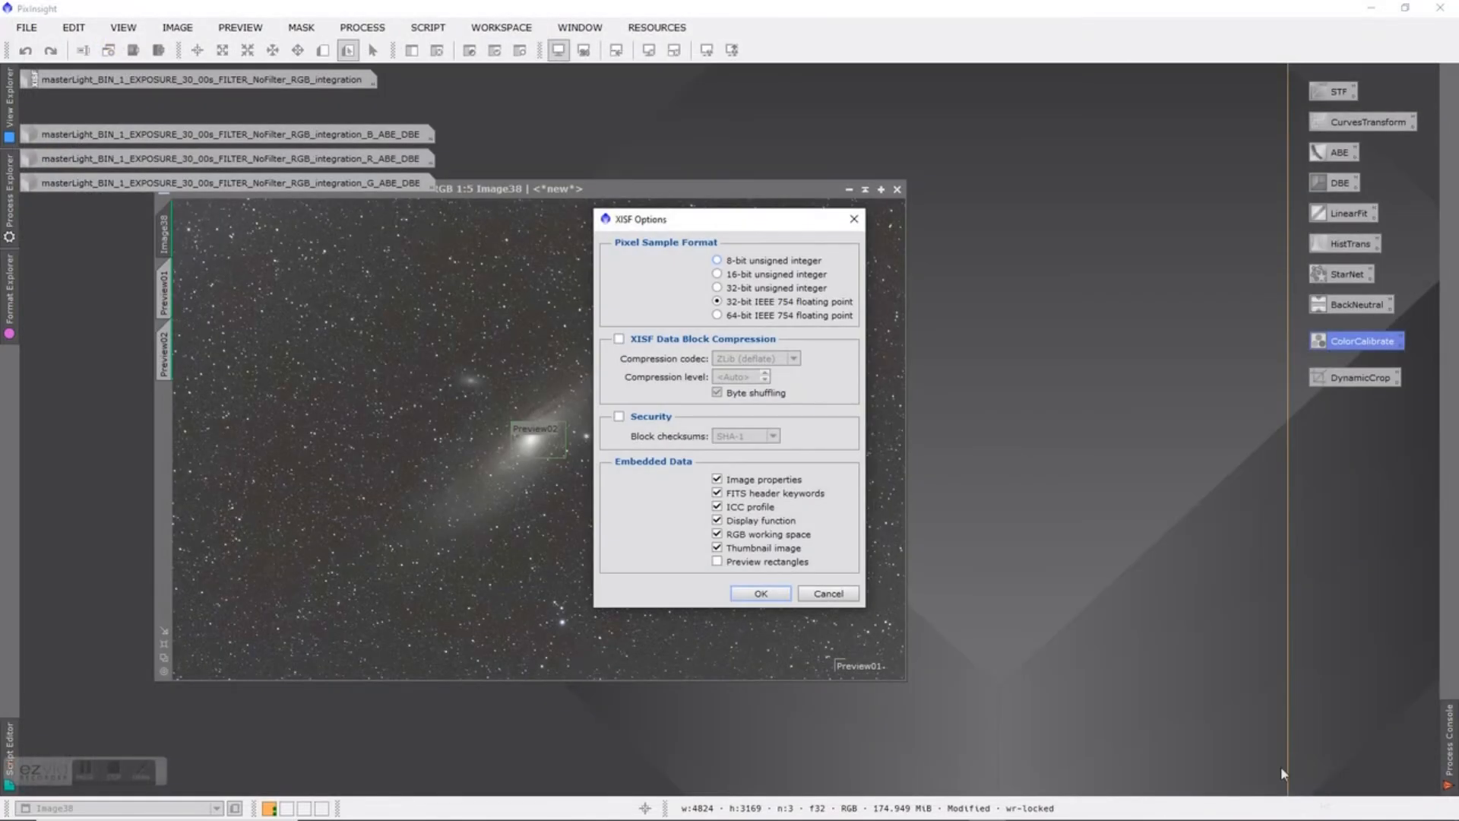
click(760, 593)
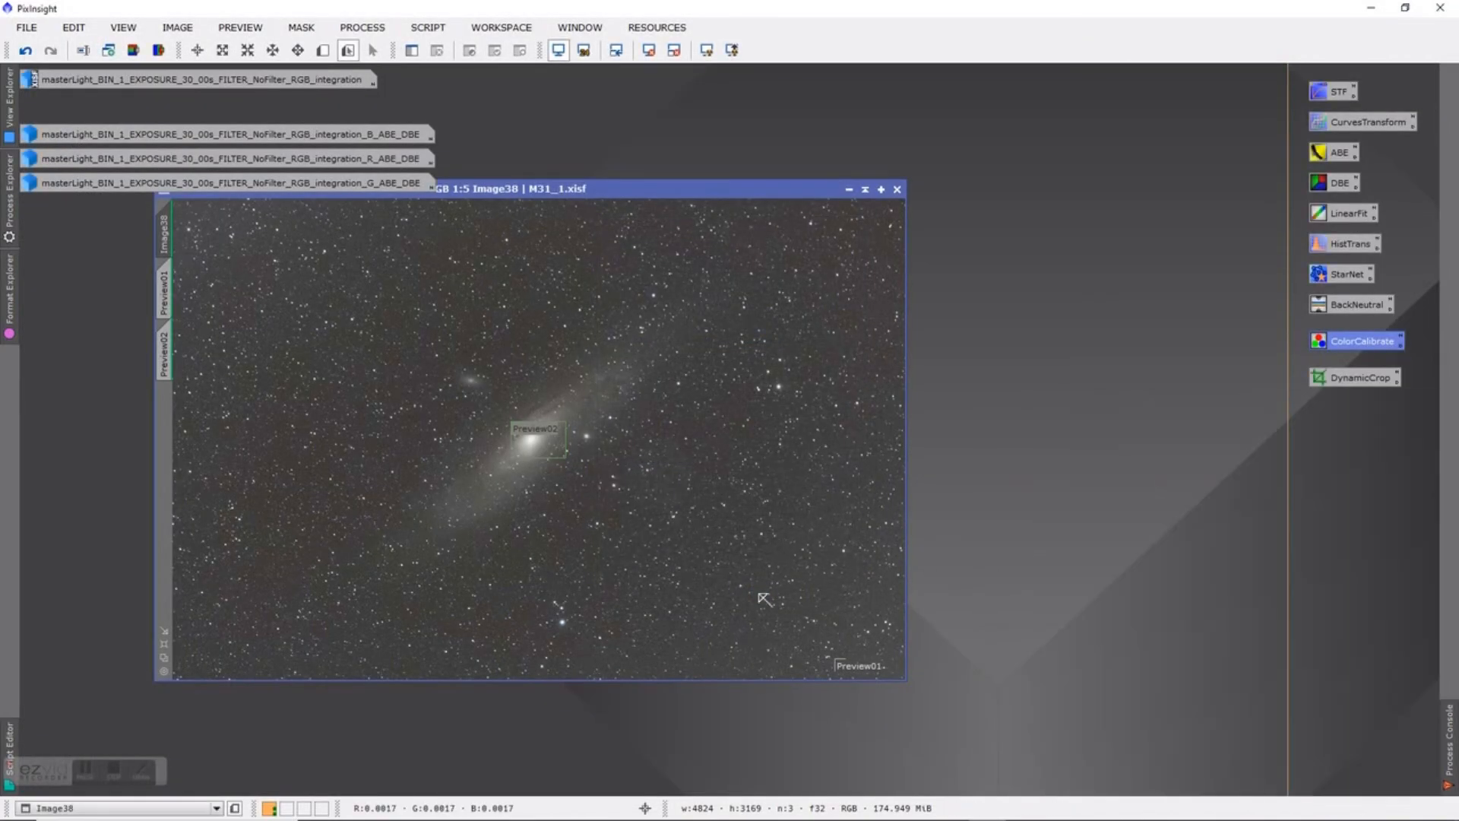
Delete Preview02 and Preview01 from the RGB image
click(169, 336)
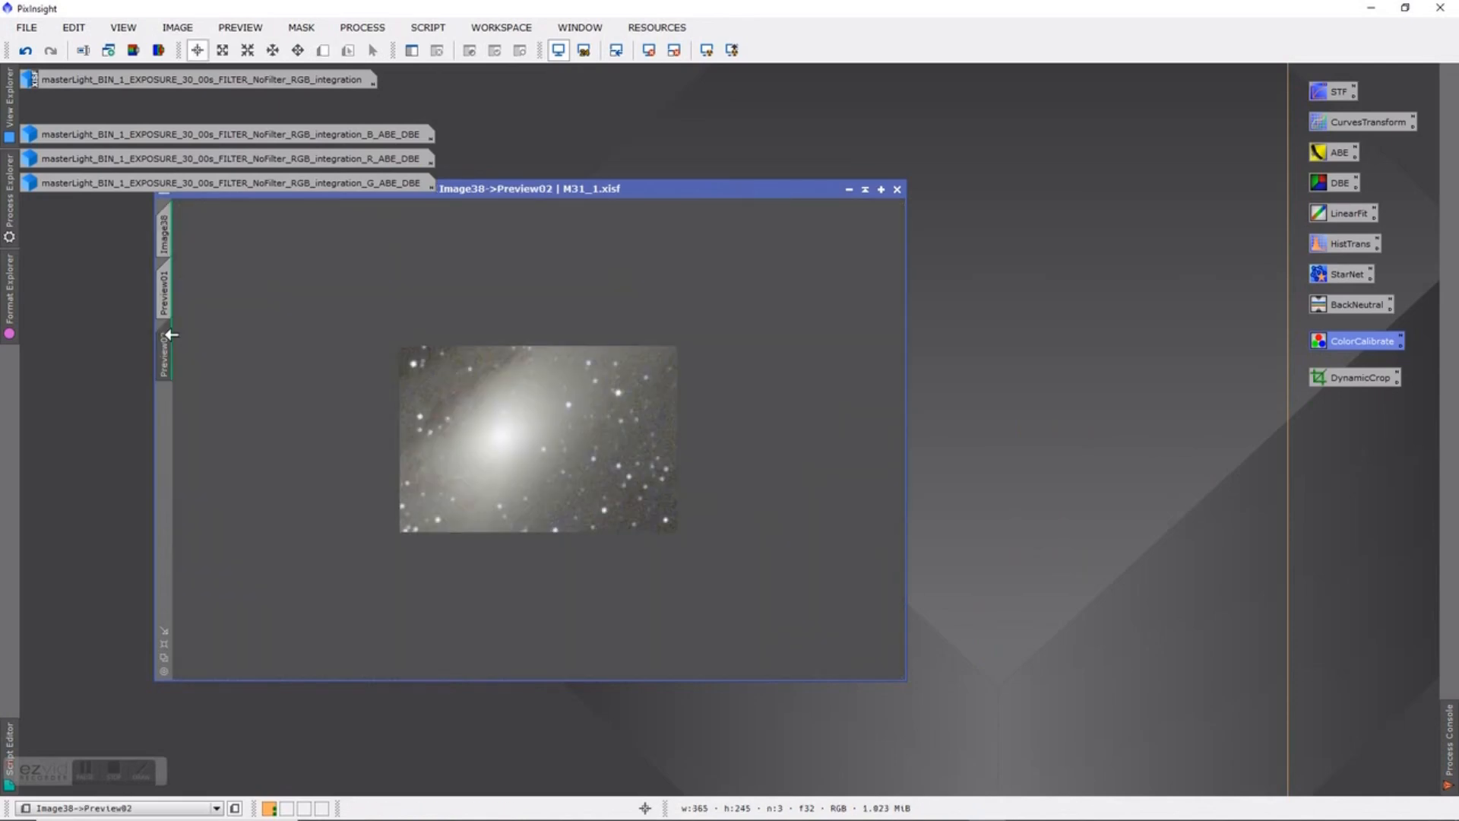
right_click(169, 334)
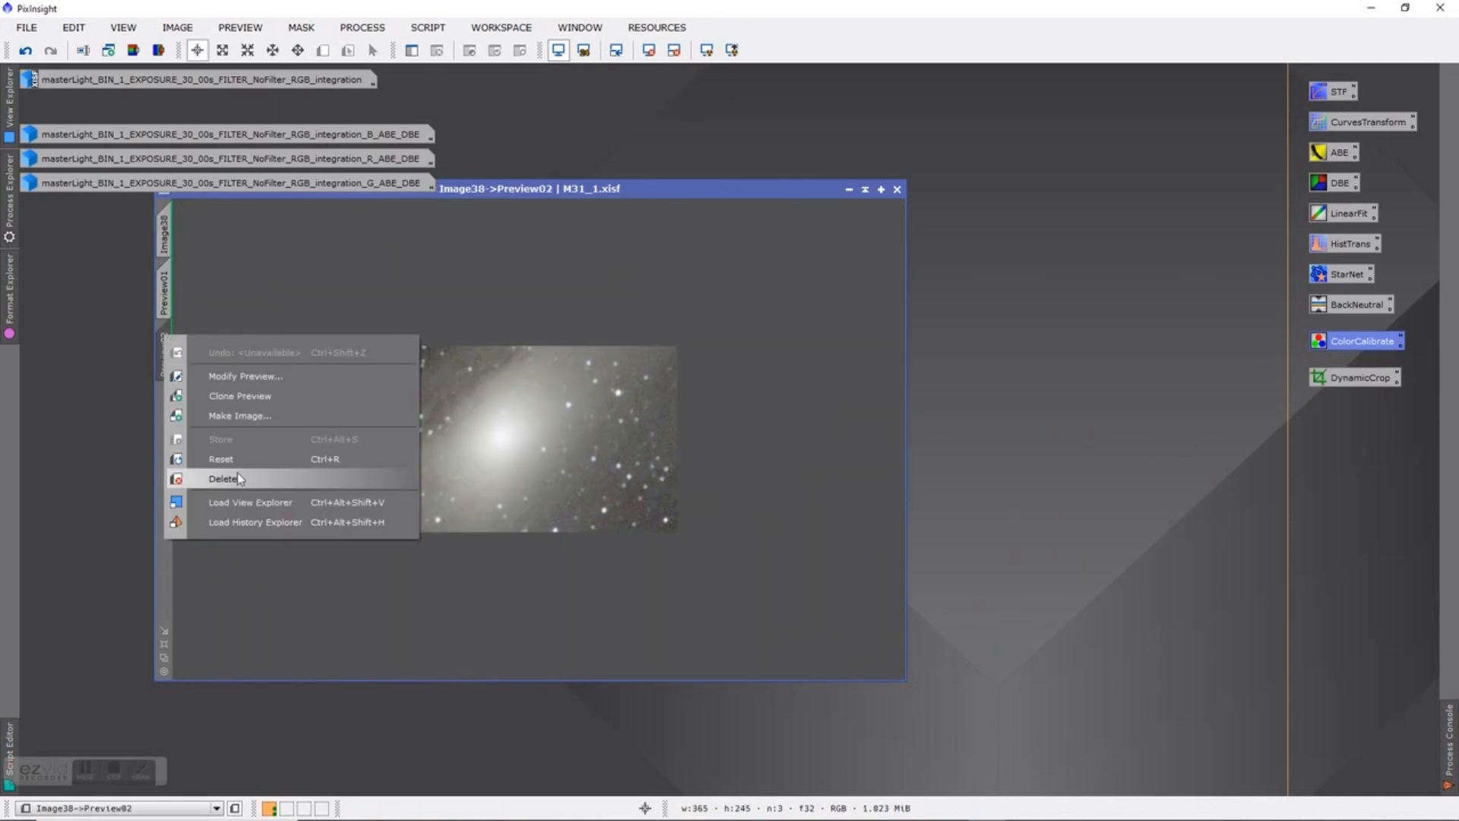
click(238, 480)
click(167, 301)
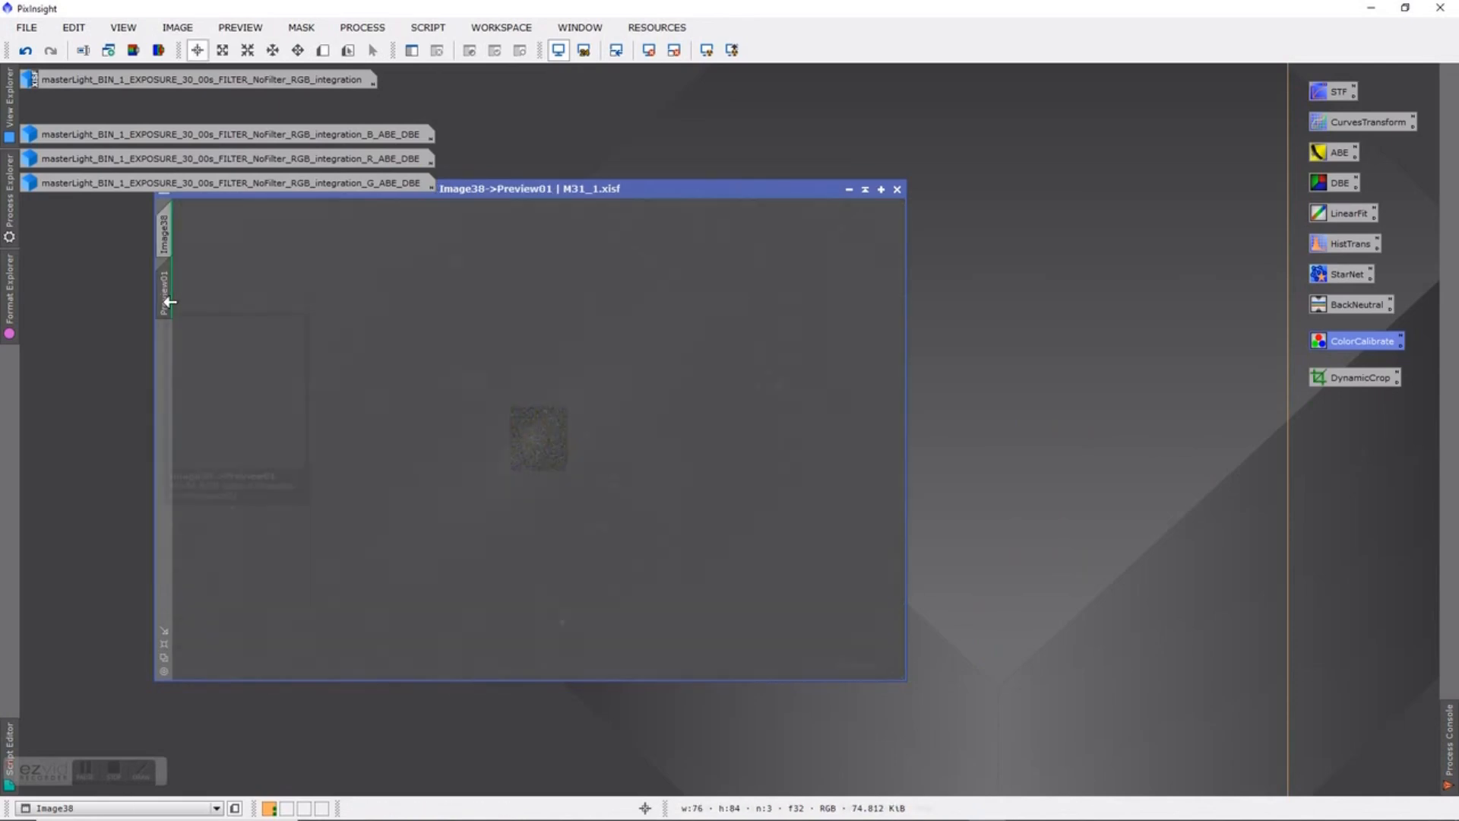
right_click(168, 302)
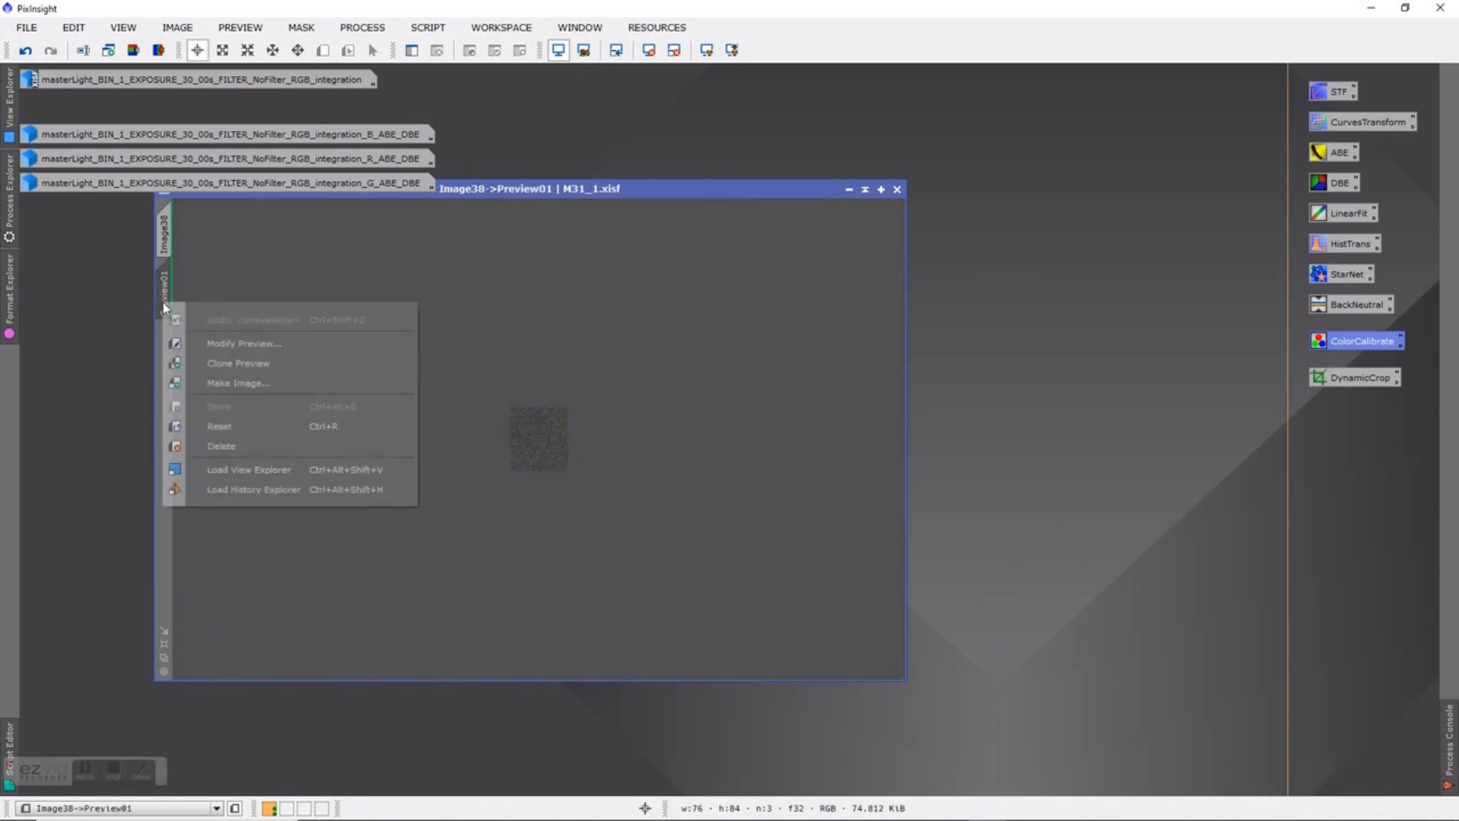
click(236, 446)
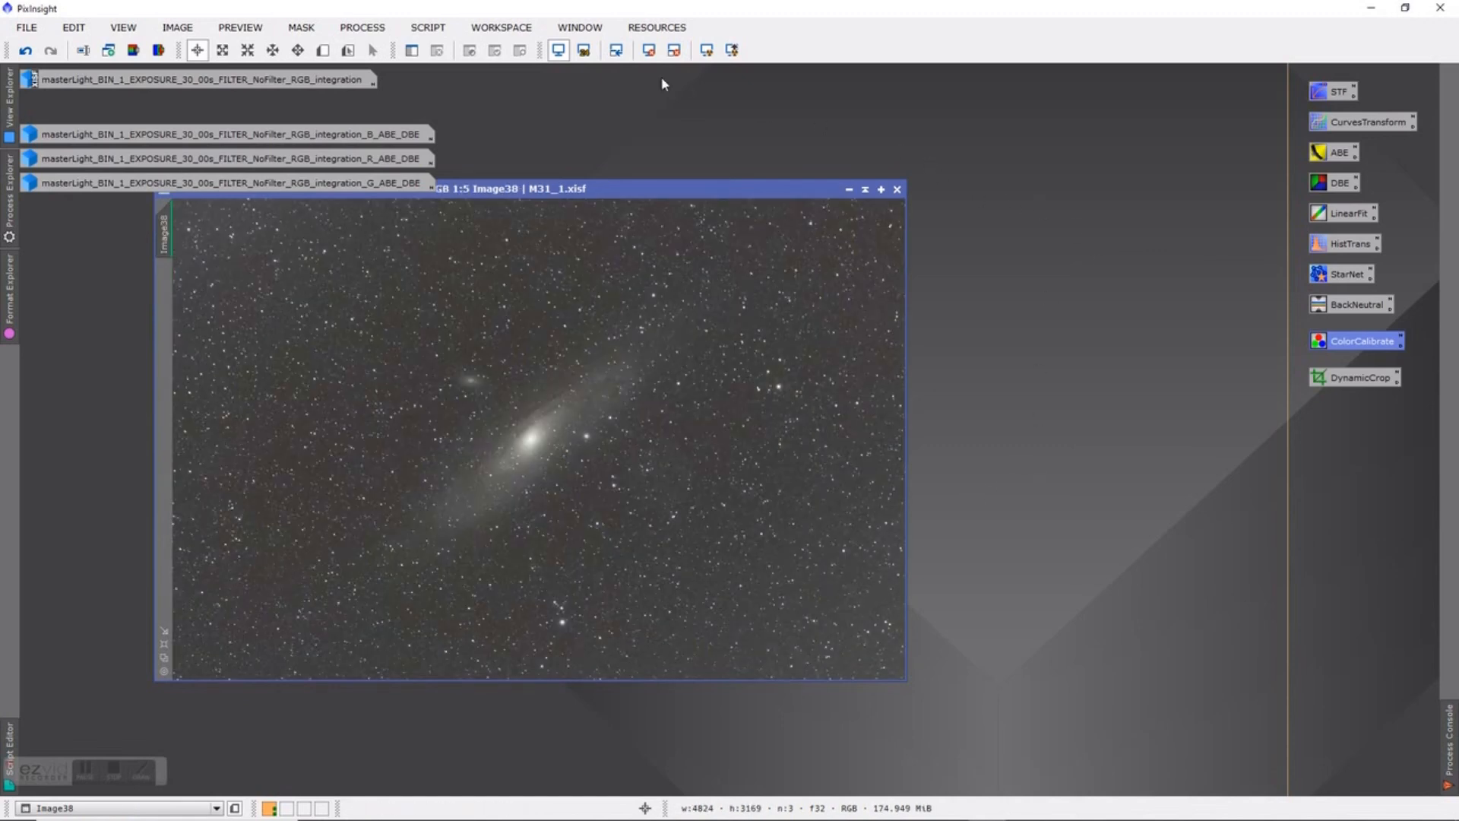
Delete the three minimized B, R and G ABE_DBE channel images from the workspace, discarding their unsaved data
drag(415, 93, 439, 196)
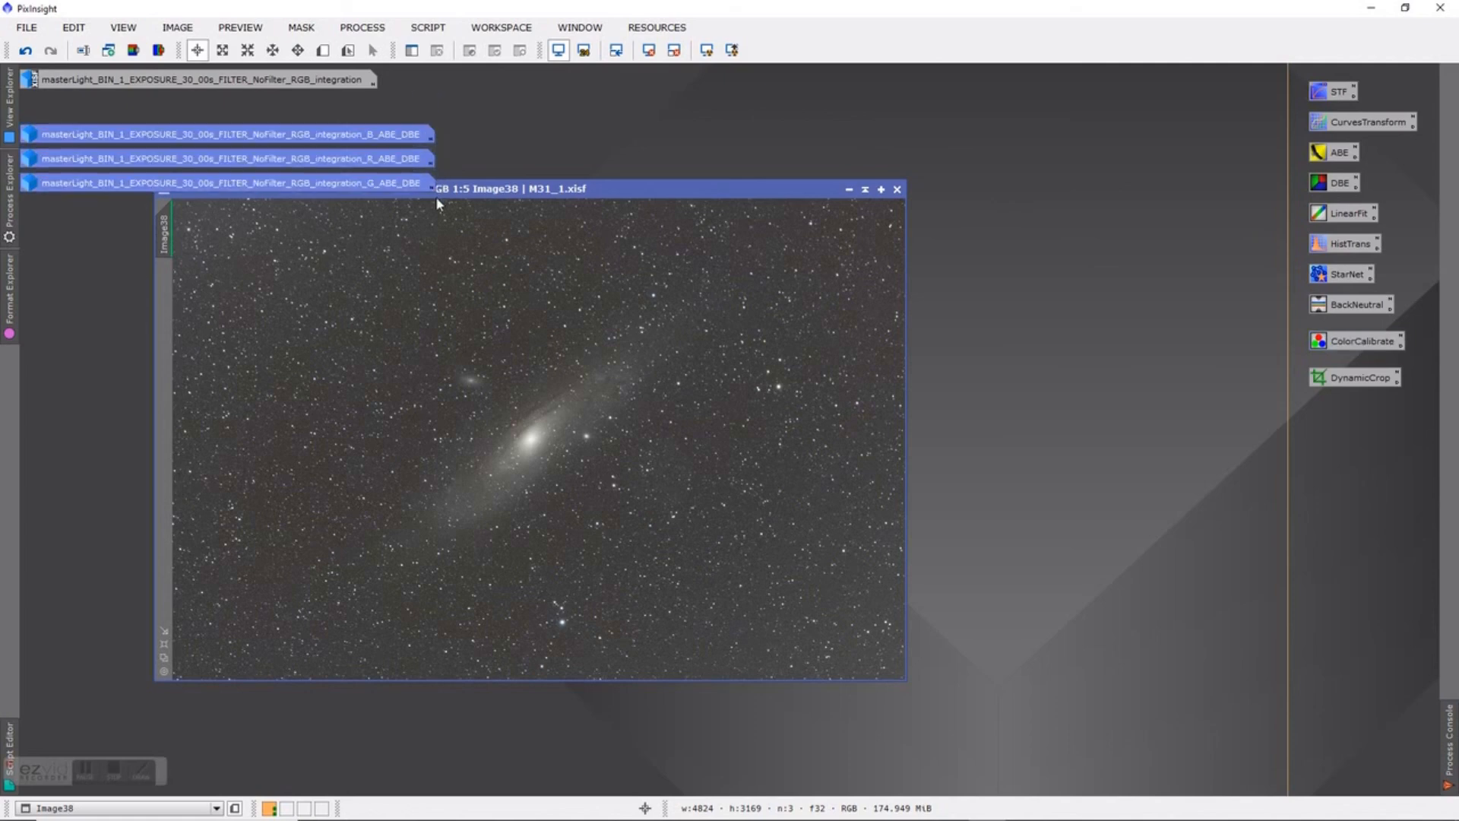
right_click(415, 138)
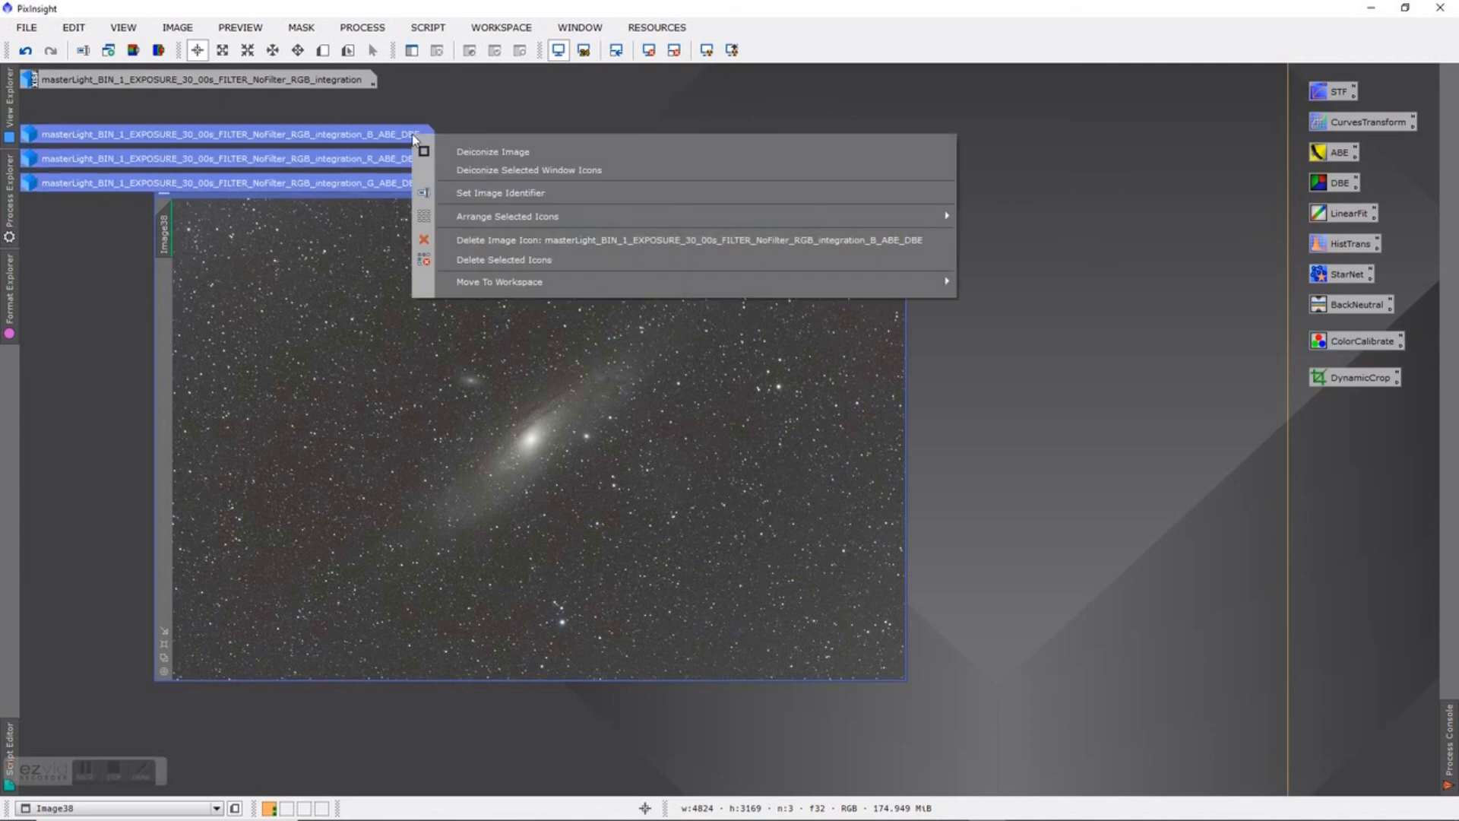
click(490, 260)
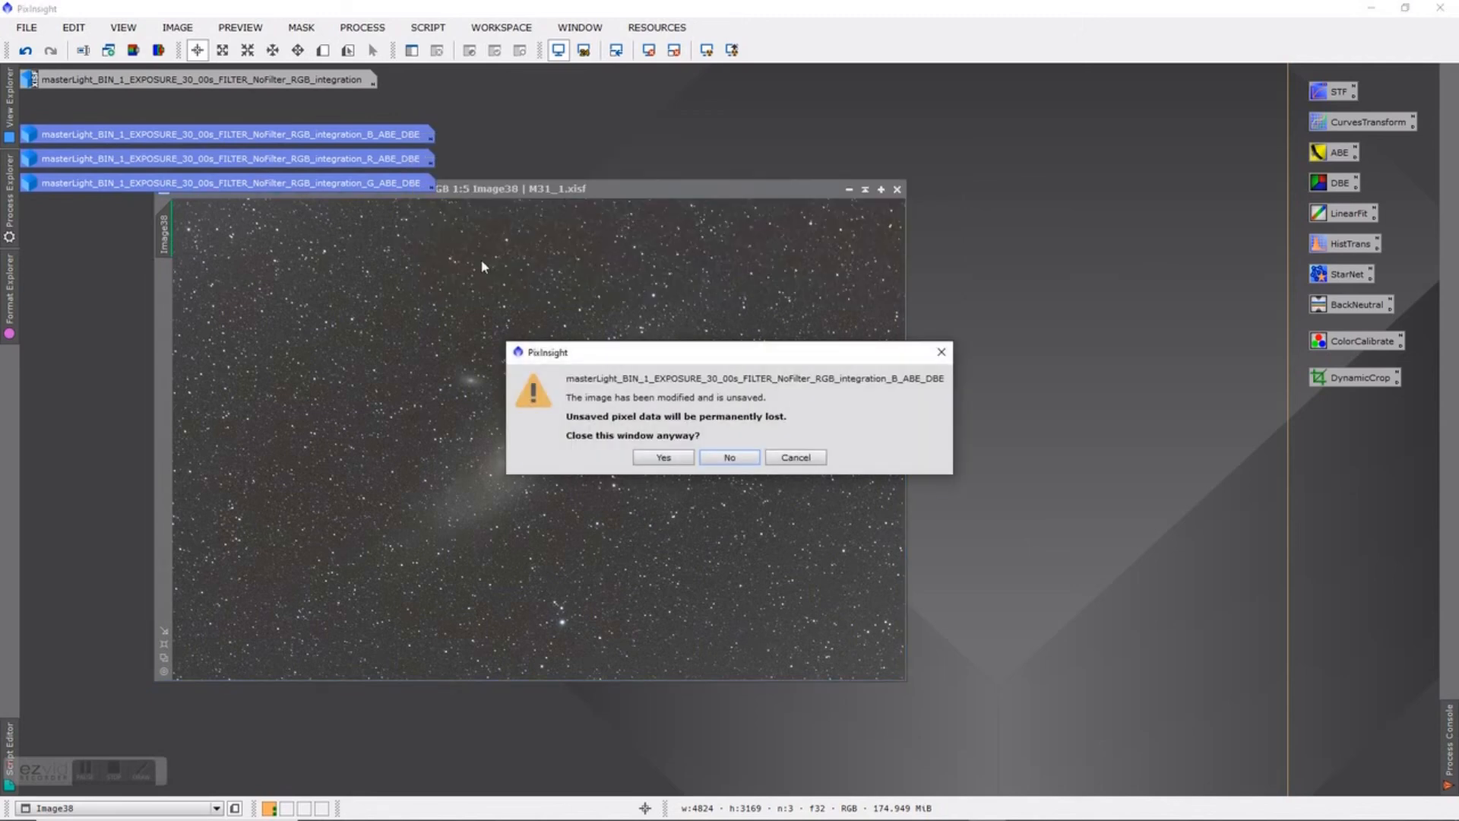
click(682, 459)
click(680, 459)
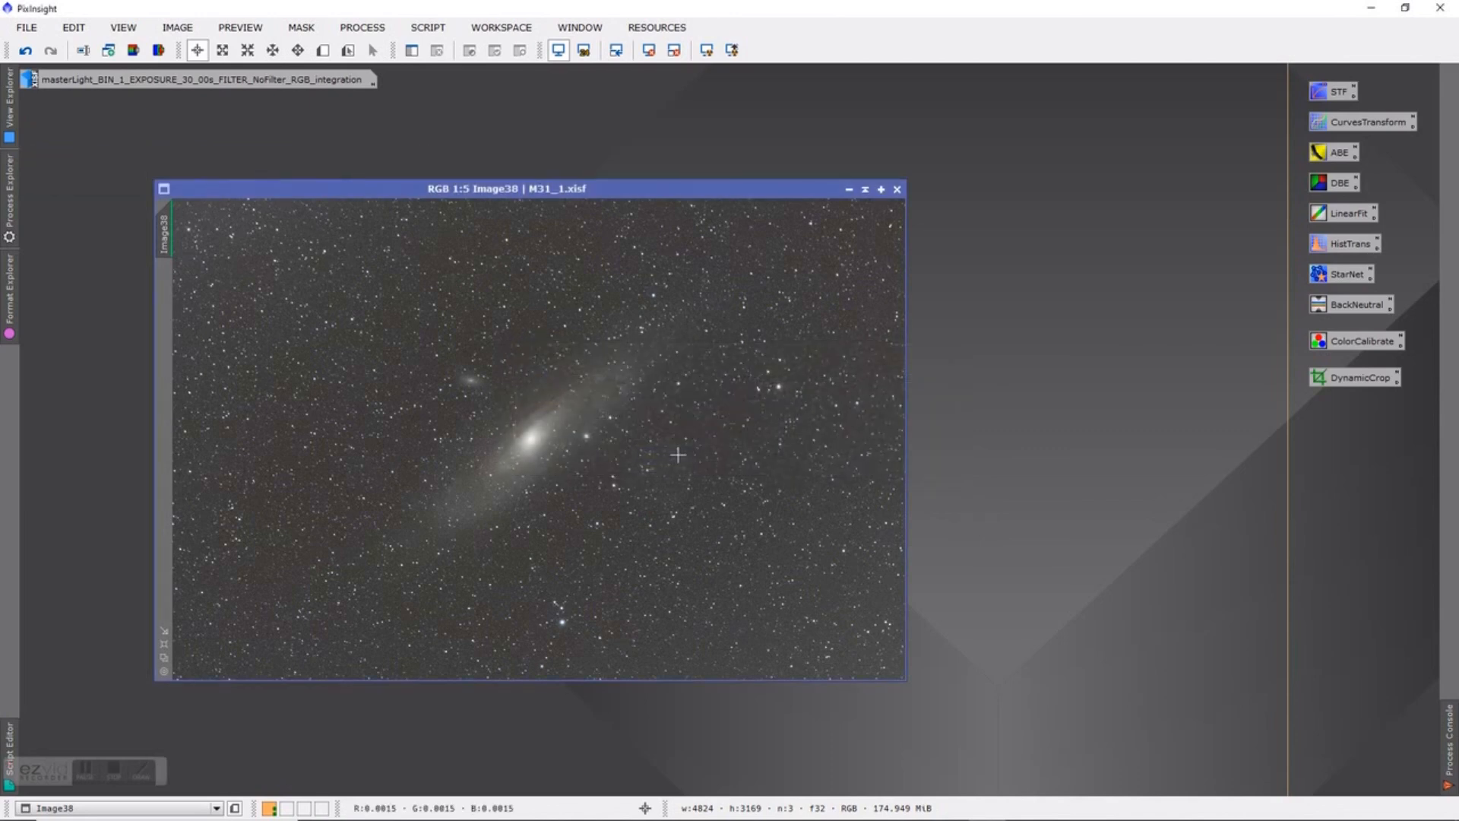